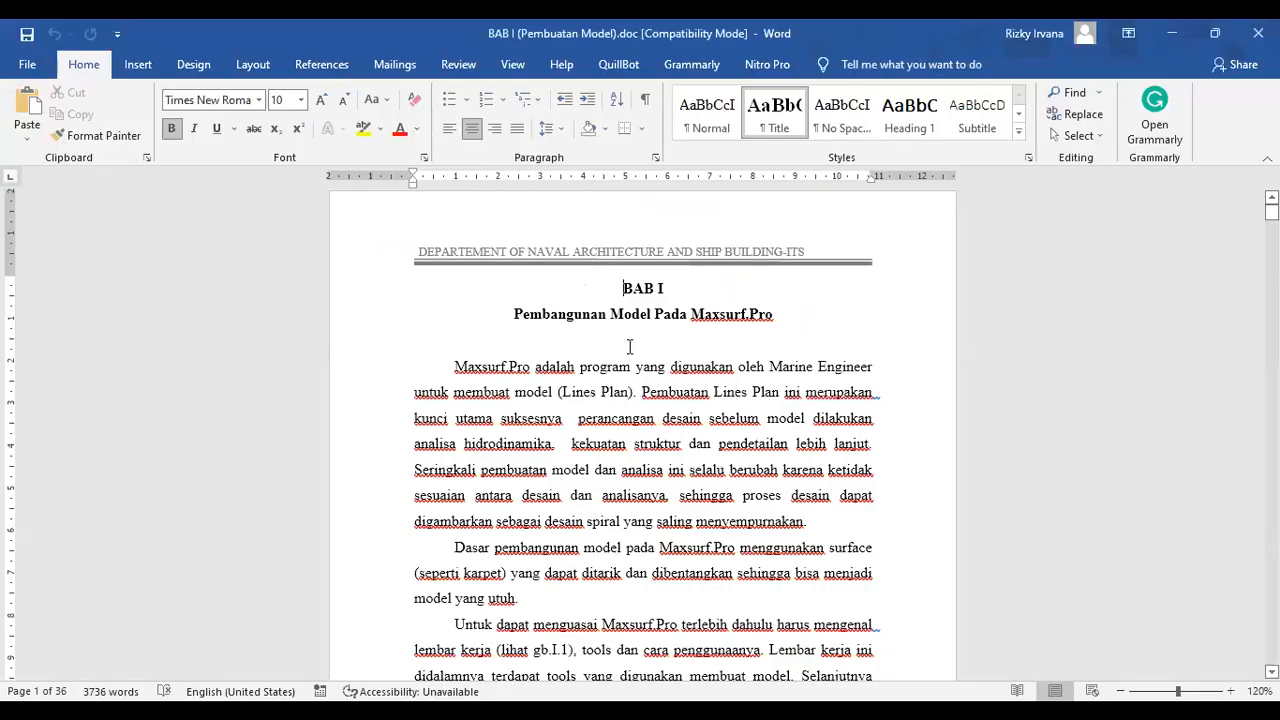
Step: Skim the Maxsurf model-building guide from Chapter I through the early exercises to find the Latihan-9.1 pontoon exercise
scroll(629, 346, down, 20)
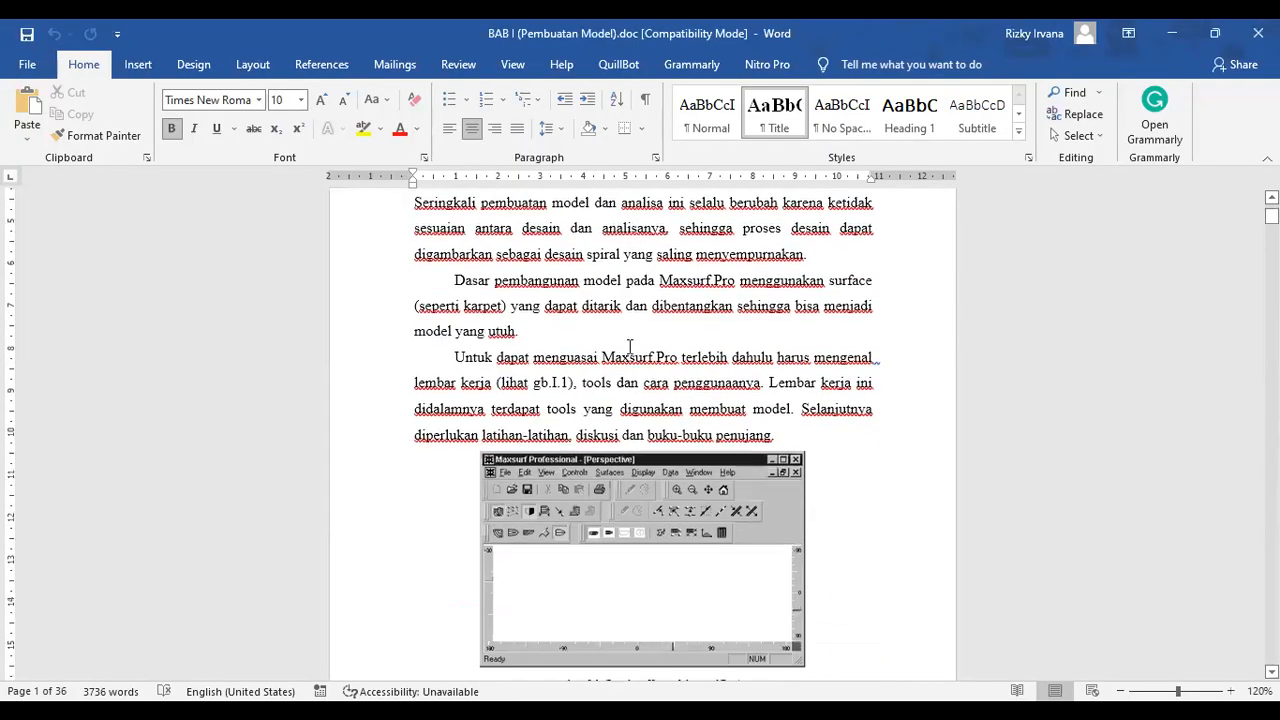
scroll(629, 346, down, 20)
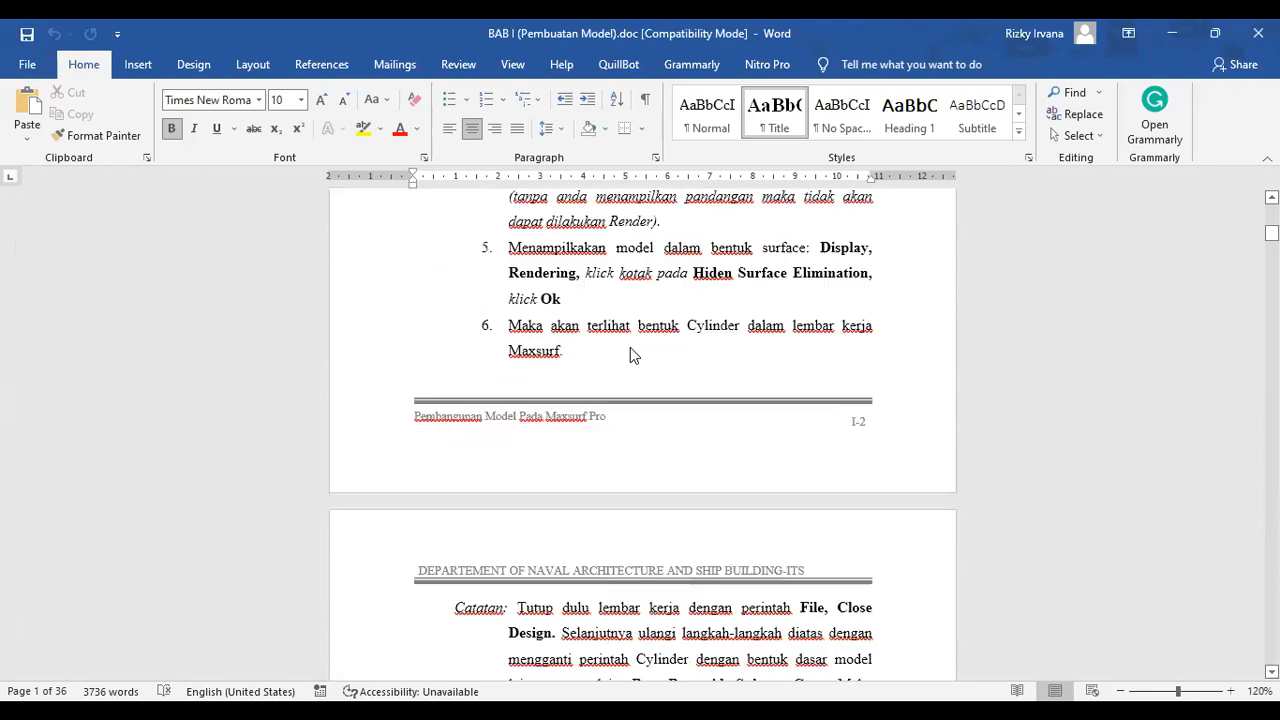
scroll(643, 373, down, 20)
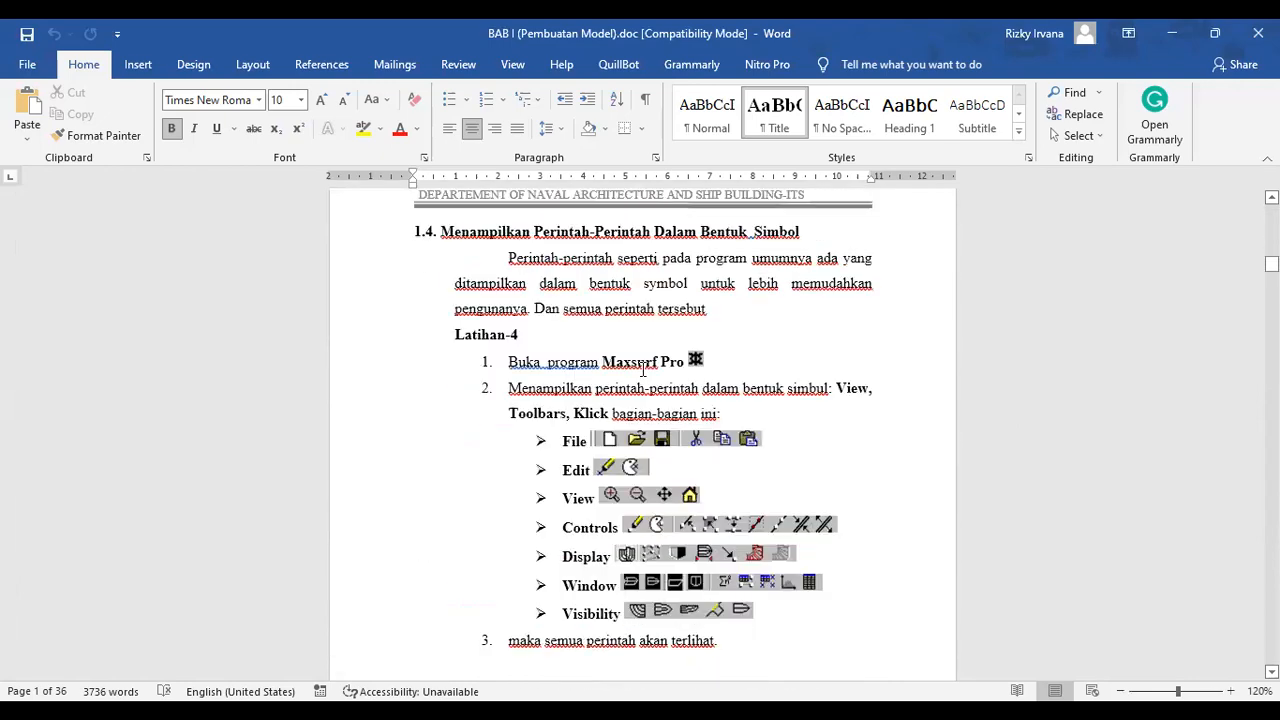
scroll(645, 366, down, 15)
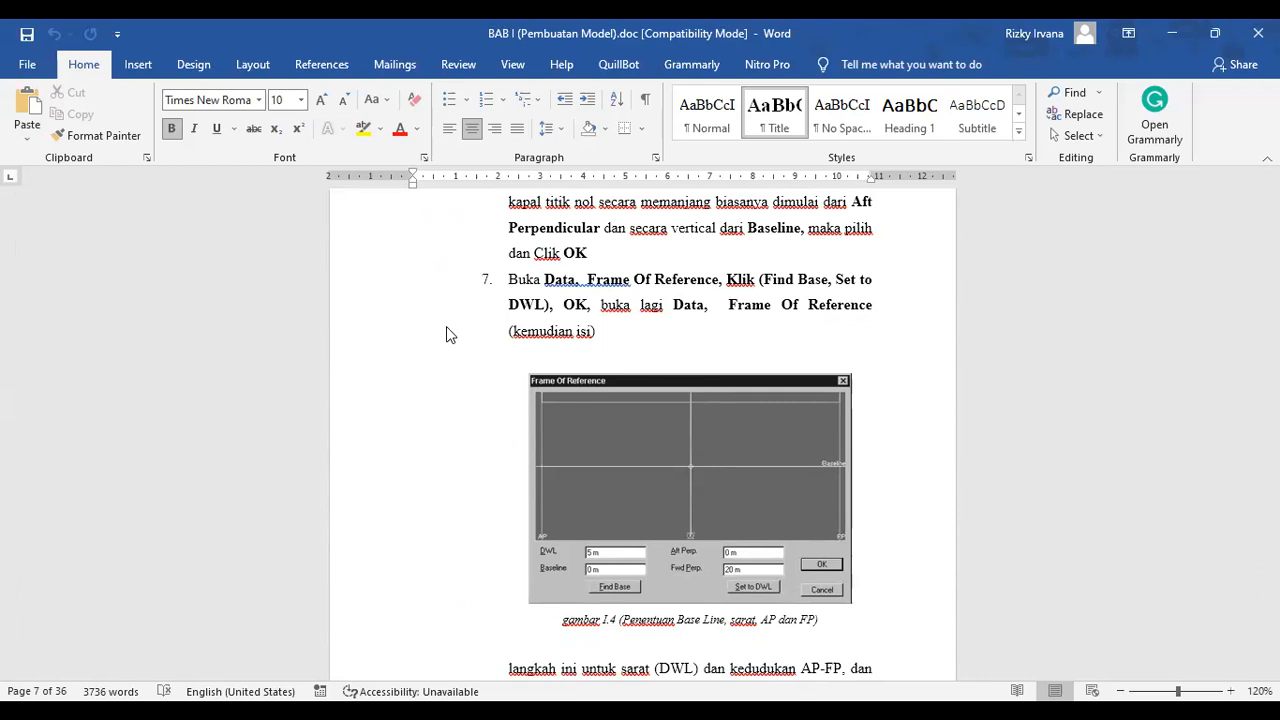
scroll(670, 345, down, 15)
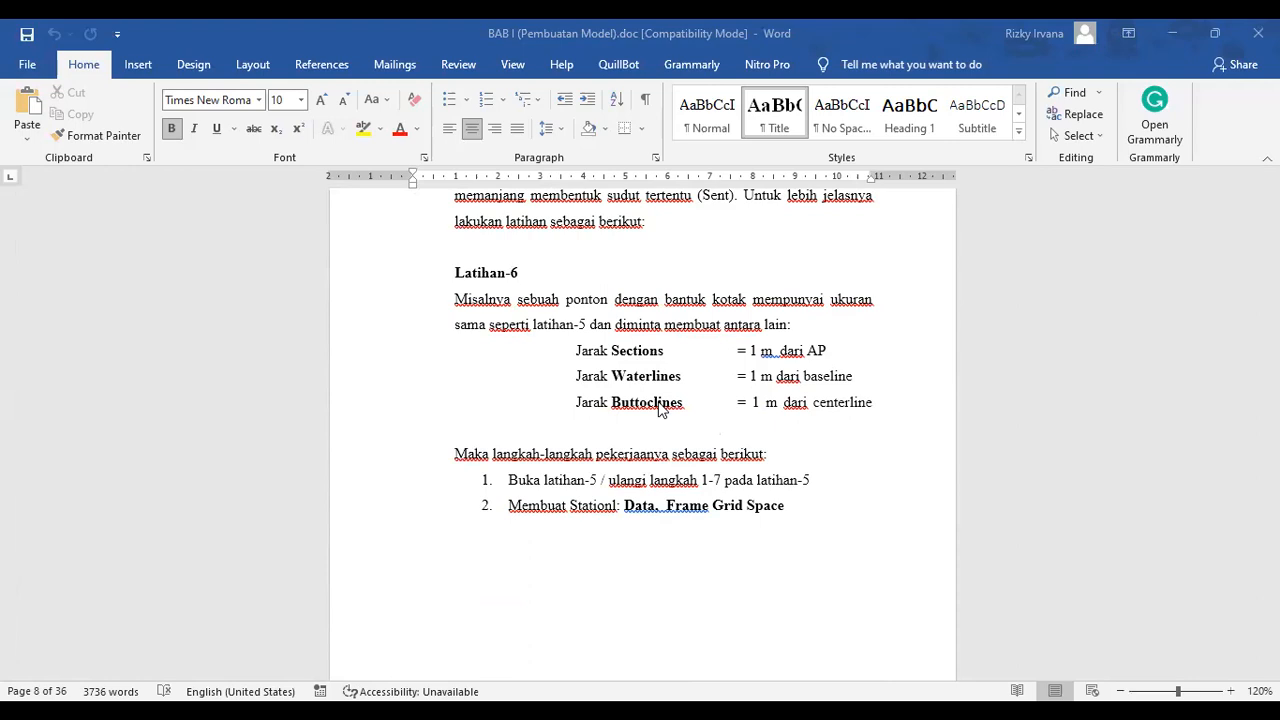
scroll(630, 462, down, 20)
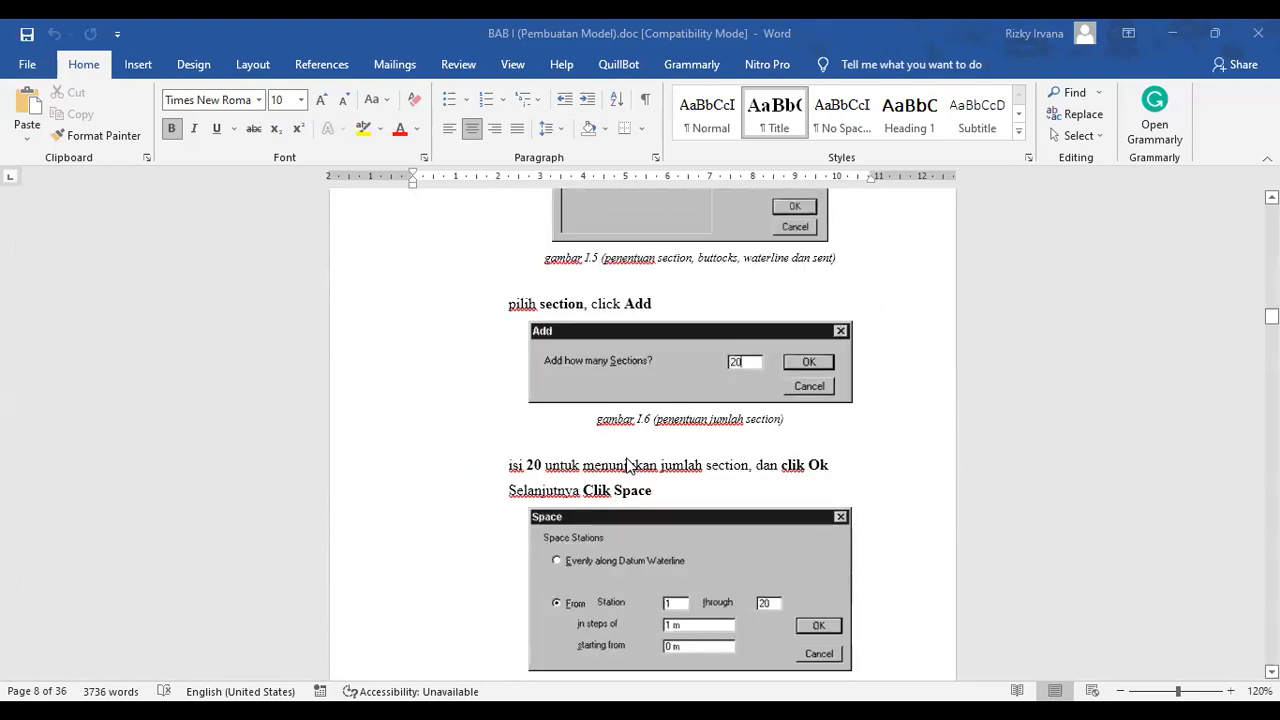
scroll(628, 455, down, 20)
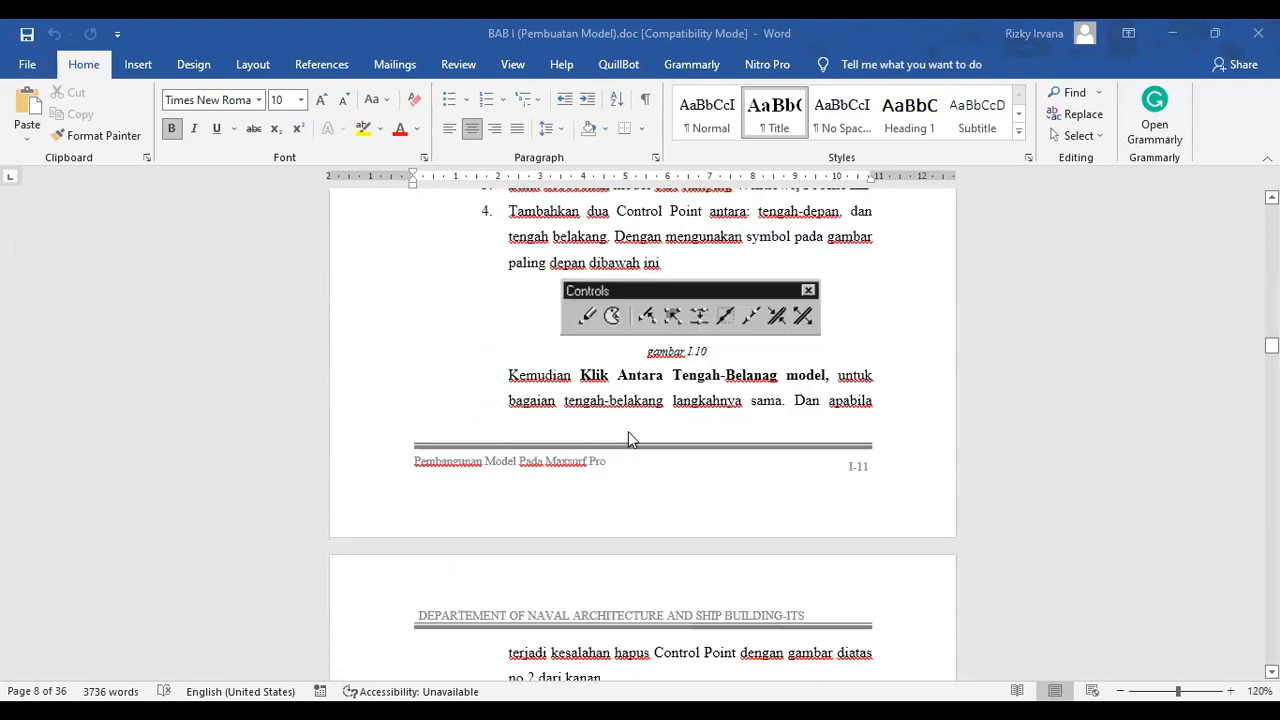
scroll(628, 431, down, 20)
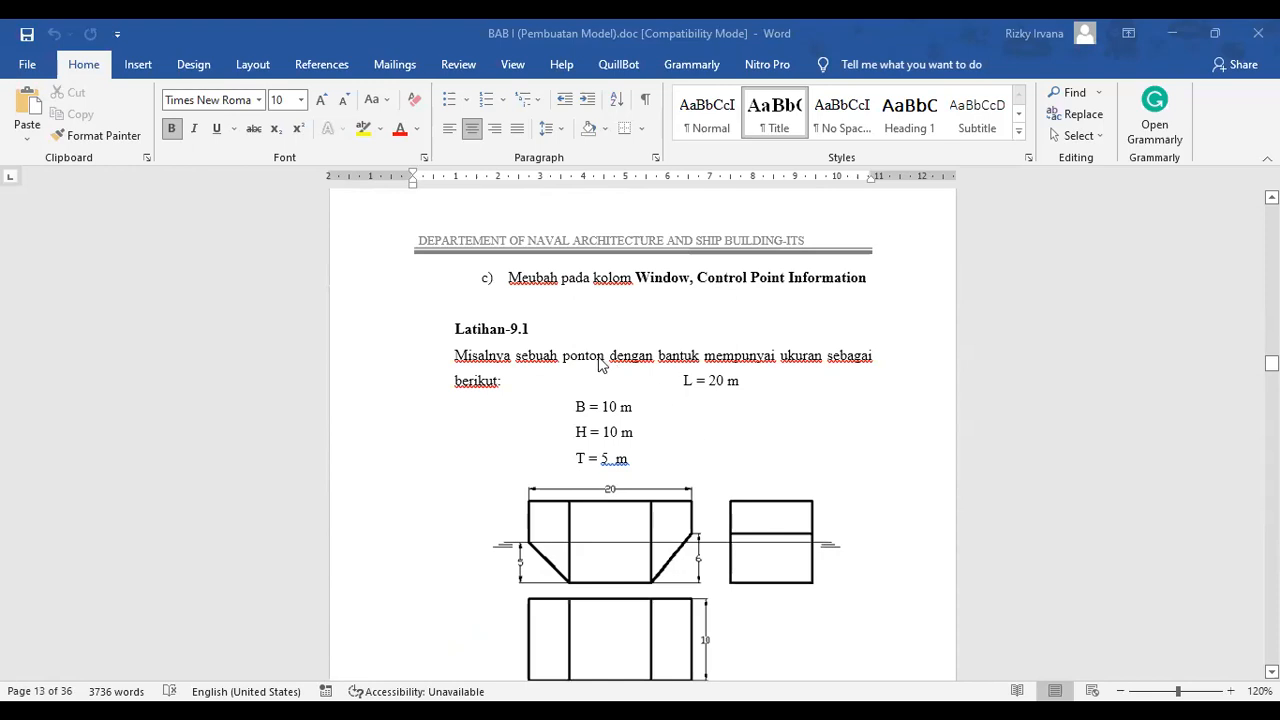
Step: Examine the Latihan-9.1 pontoon's dimensions, drawings, control point figures and coordinate instructions in the guide
scroll(622, 360, down, 2)
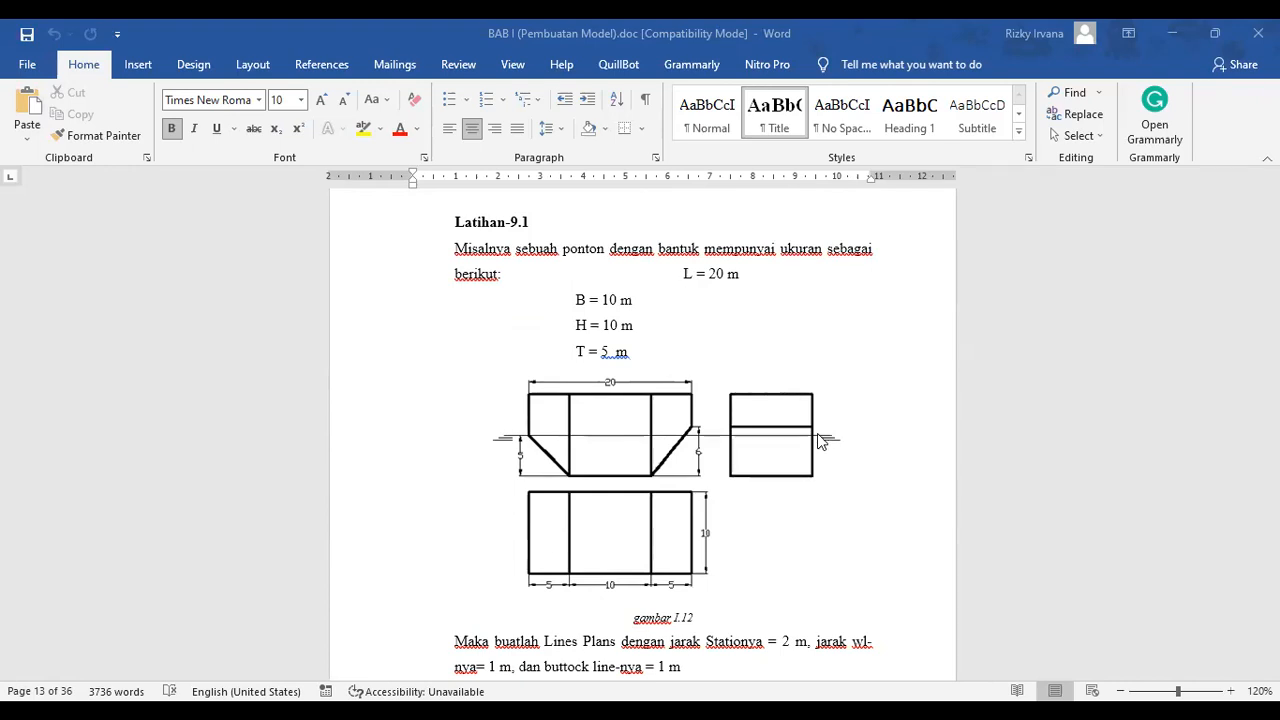
scroll(688, 420, down, 20)
scroll(688, 413, down, 5)
scroll(688, 413, up, 20)
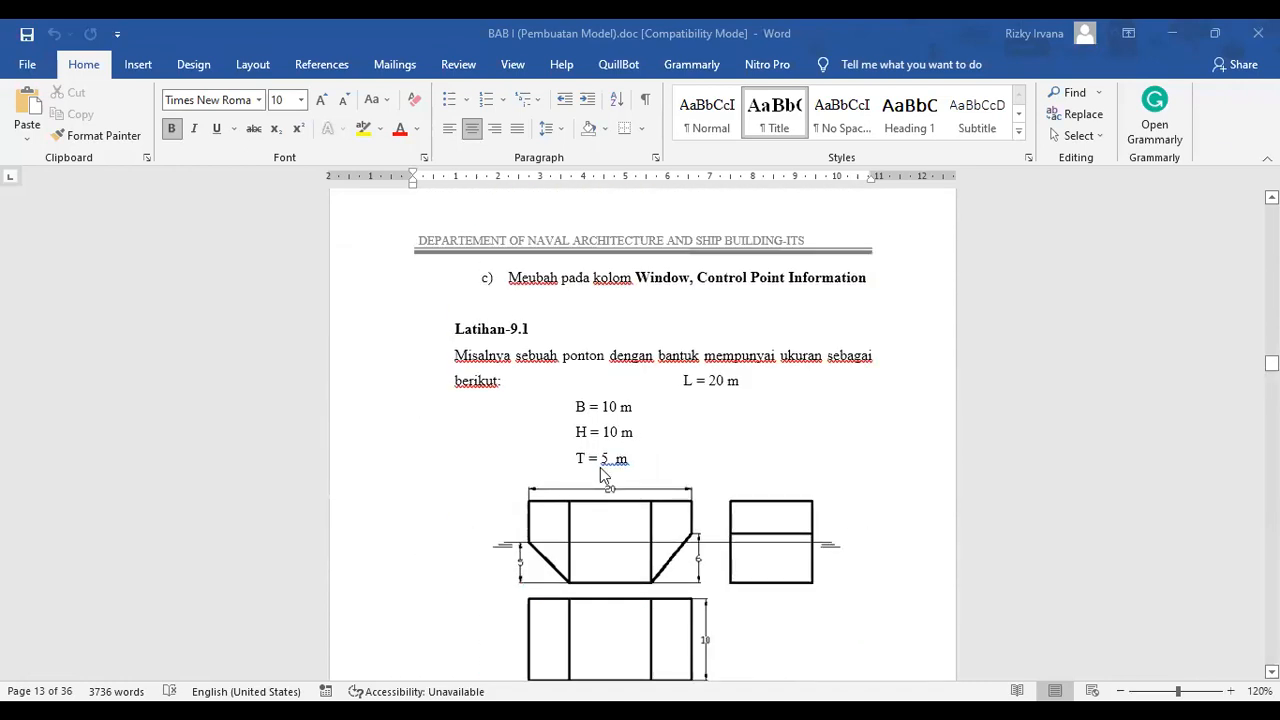
scroll(620, 340, down, 15)
scroll(622, 340, down, 6)
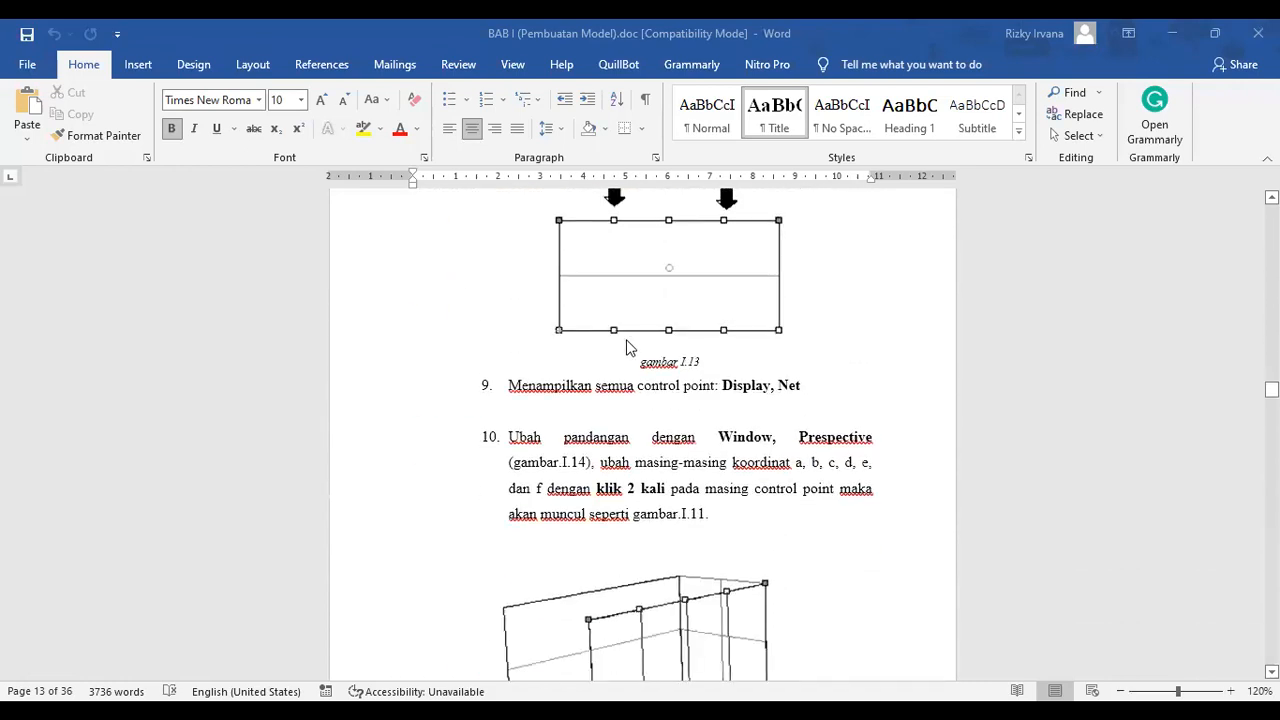
scroll(648, 355, up, 1)
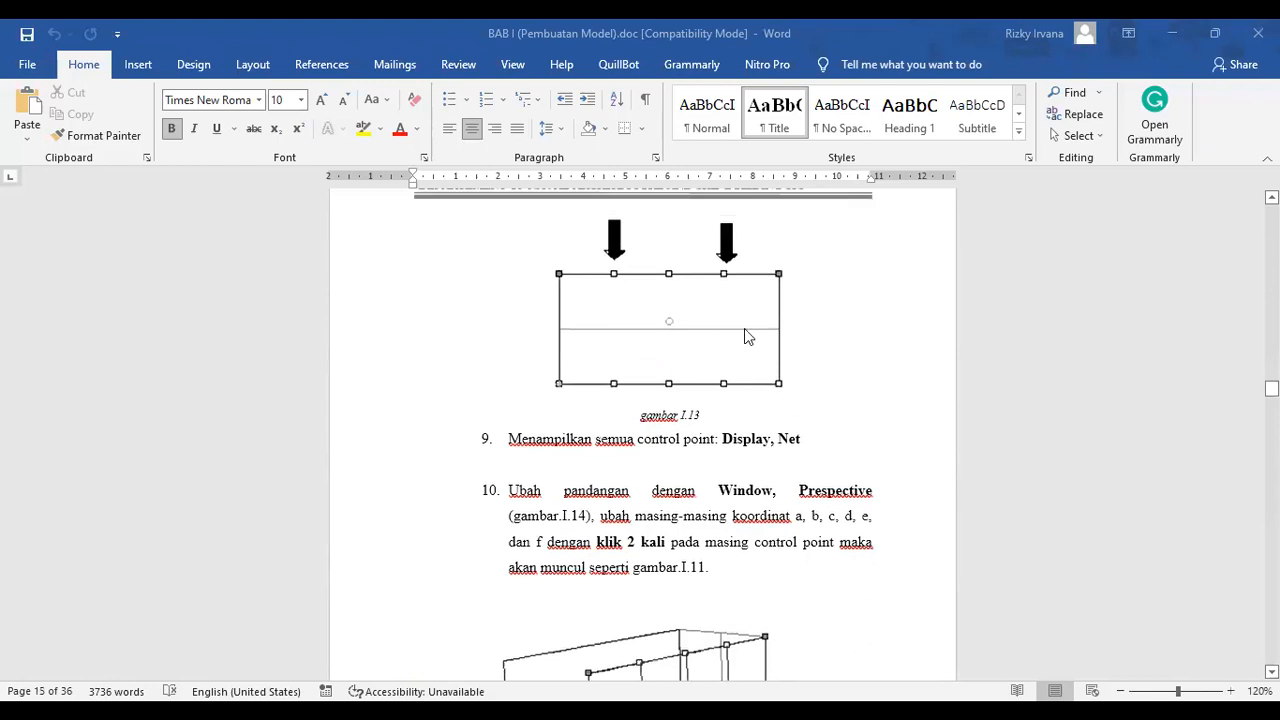
scroll(700, 330, down, 8)
scroll(720, 381, down, 12)
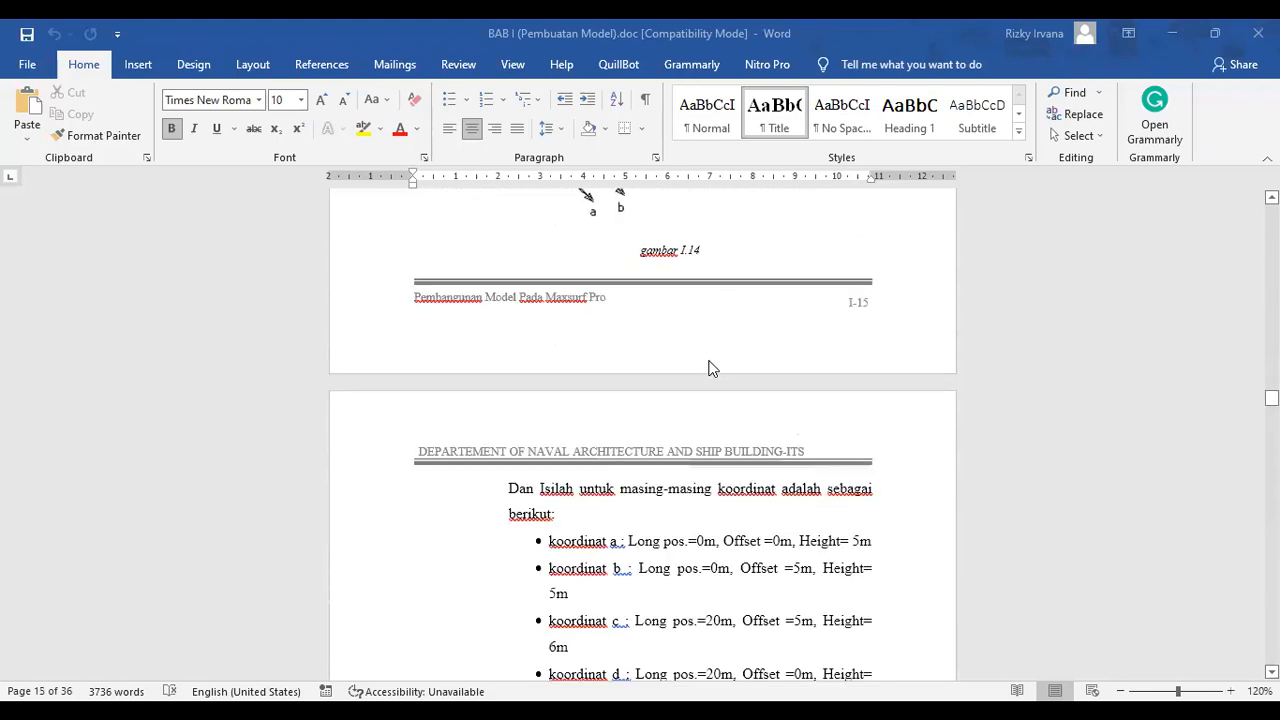
scroll(710, 368, up, 5)
scroll(710, 370, up, 5)
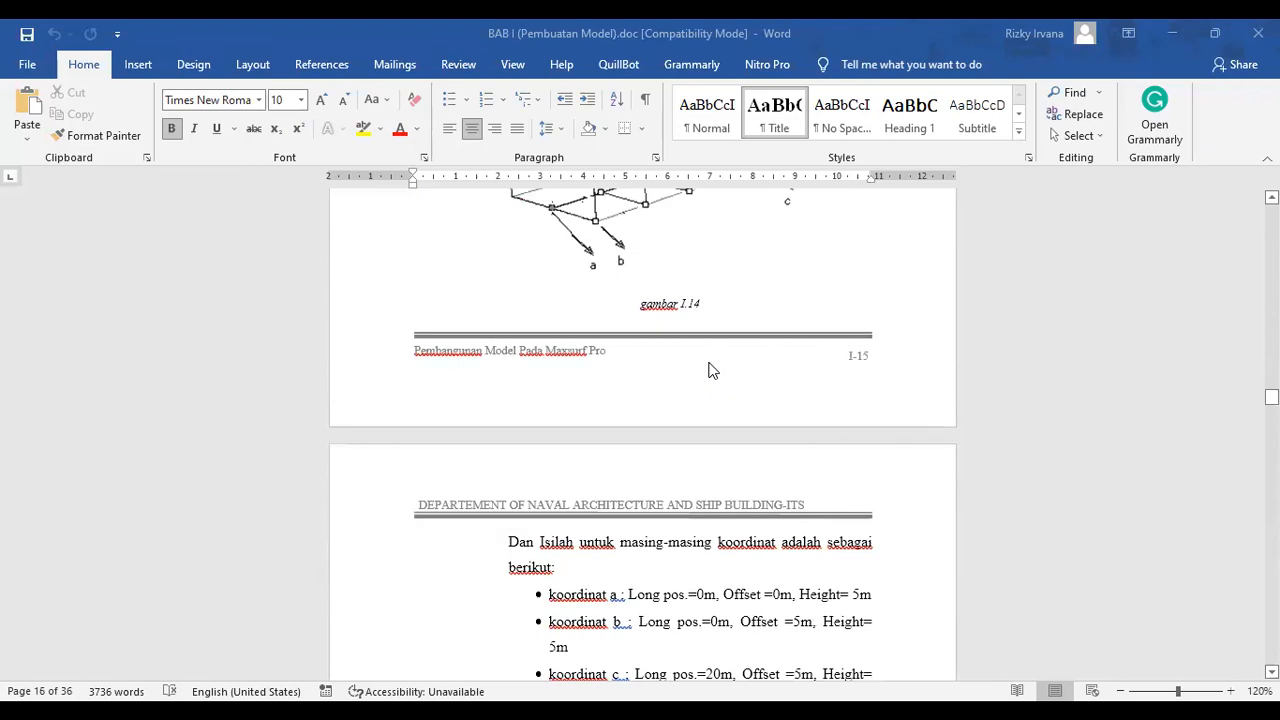
scroll(616, 346, down, 15)
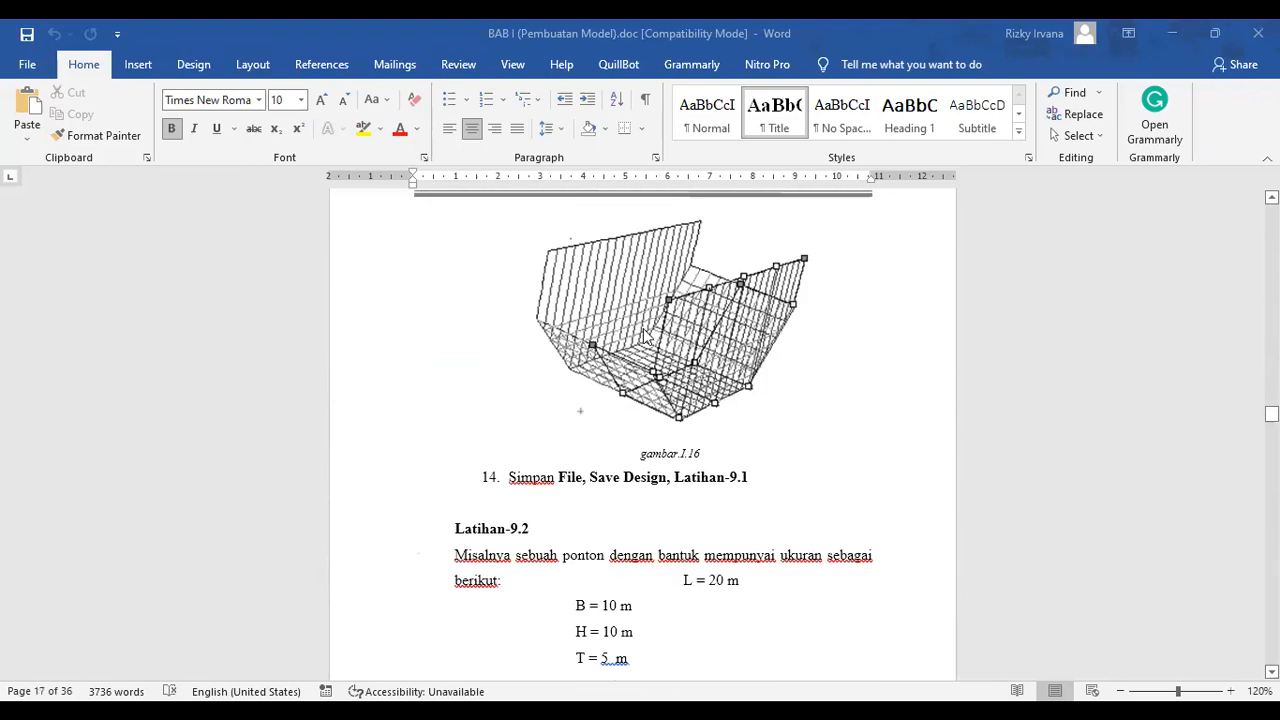
Step: Review the Latihan-9.2 pontoon's dimensions, drawing and coordinates, and return to the Latihan-9.1 drawing
scroll(690, 345, down, 3)
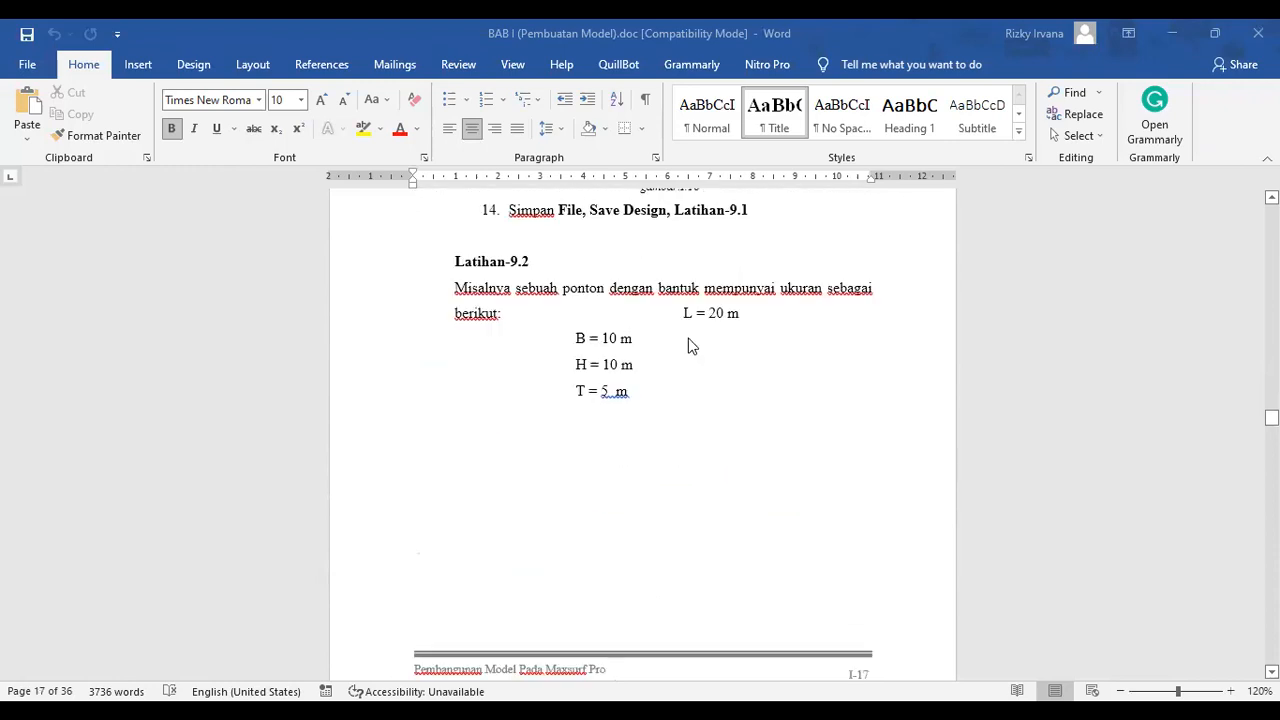
scroll(660, 355, down, 4)
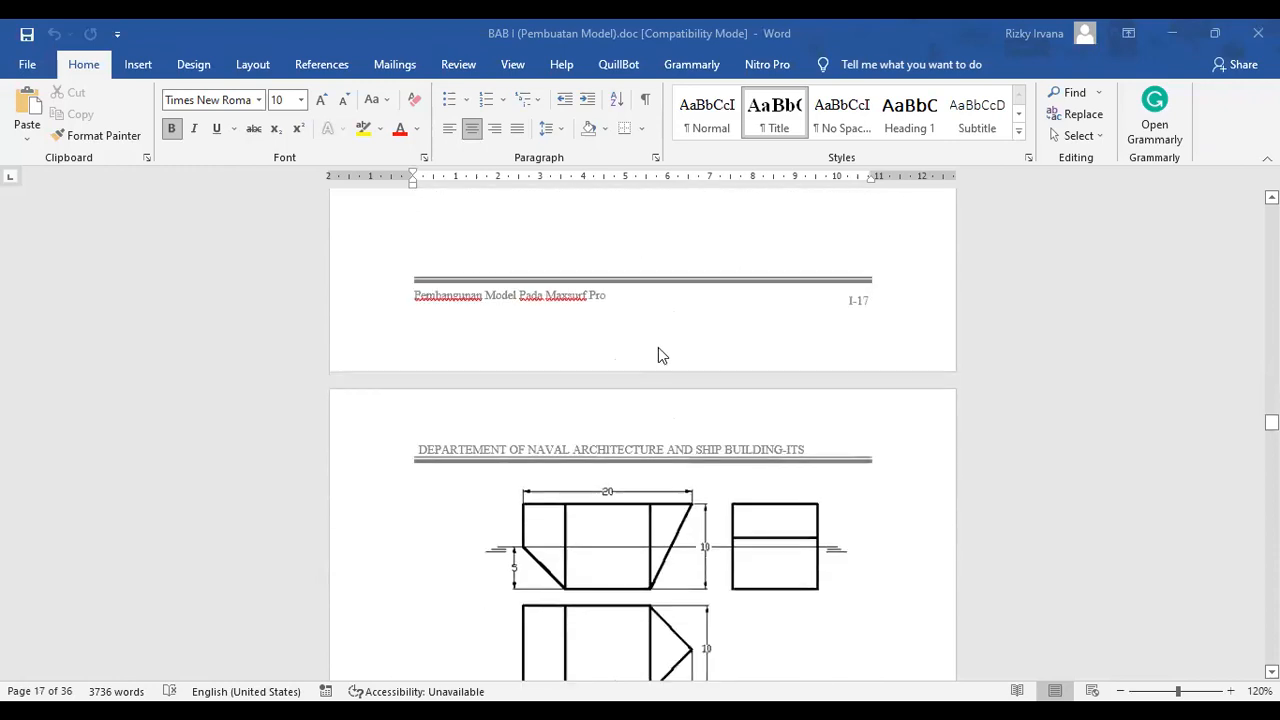
scroll(658, 355, down, 2)
scroll(638, 383, down, 2)
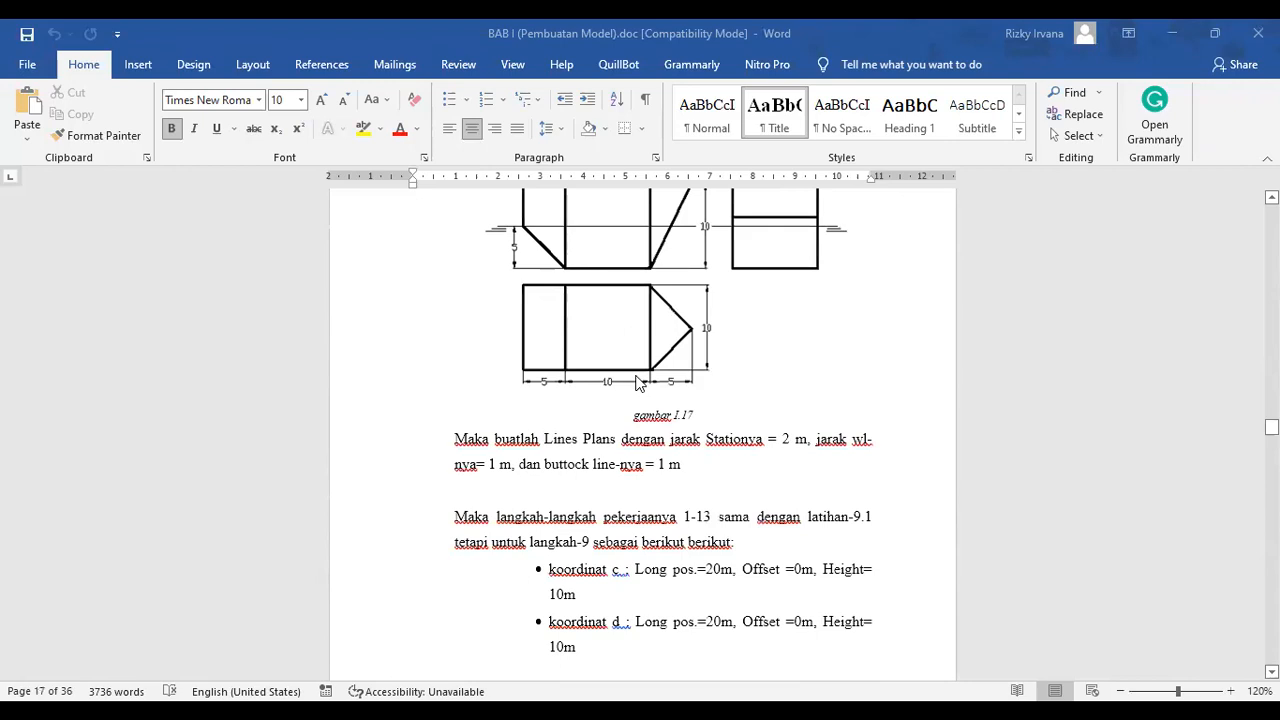
scroll(638, 383, down, 3)
scroll(635, 384, up, 7)
scroll(638, 383, up, 20)
scroll(638, 383, up, 20)
scroll(637, 383, up, 4)
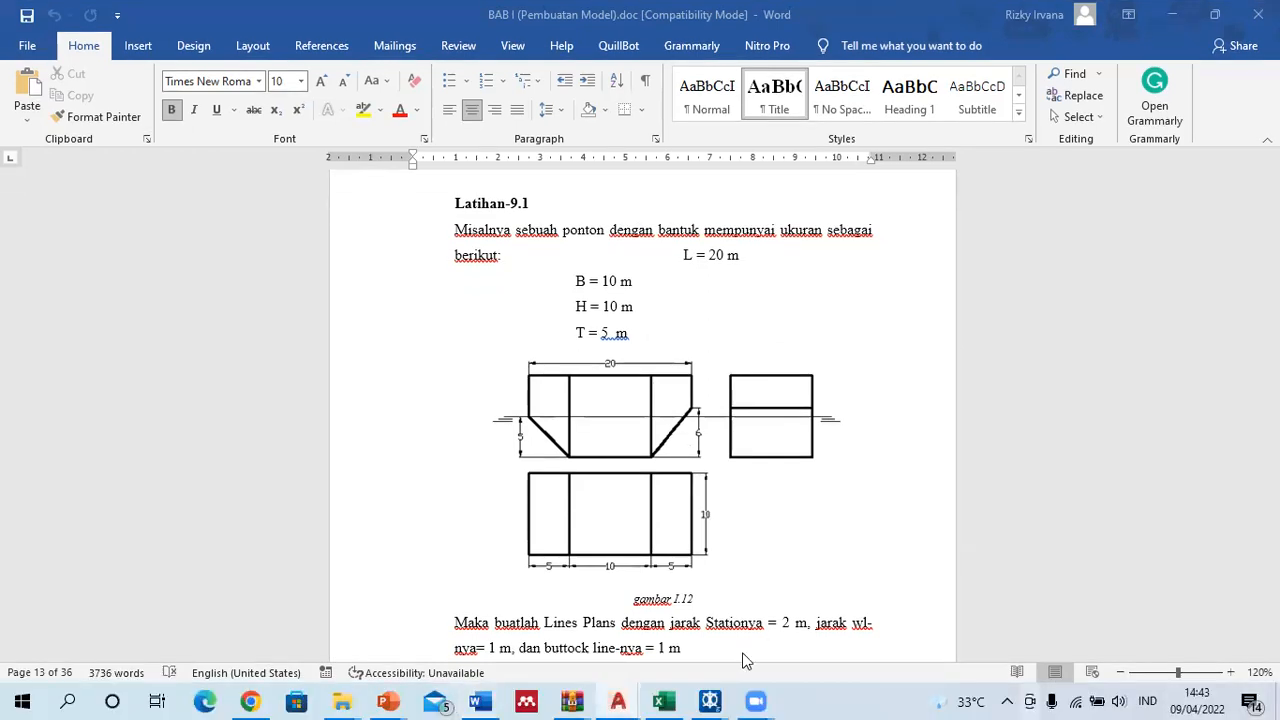
Step: Switch to MAXSURF Modeler and add a Default surface to the design
click(710, 699)
mouse_move(710, 699)
click(840, 649)
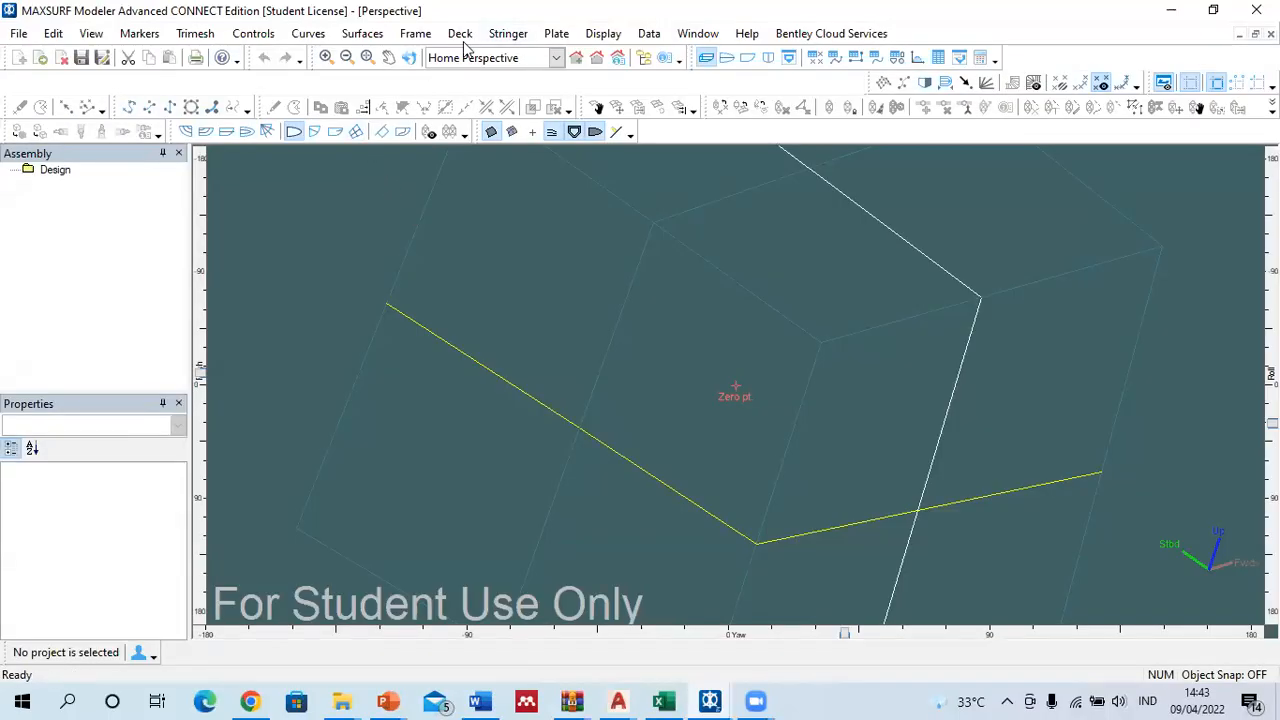
click(360, 36)
mouse_move(500, 75)
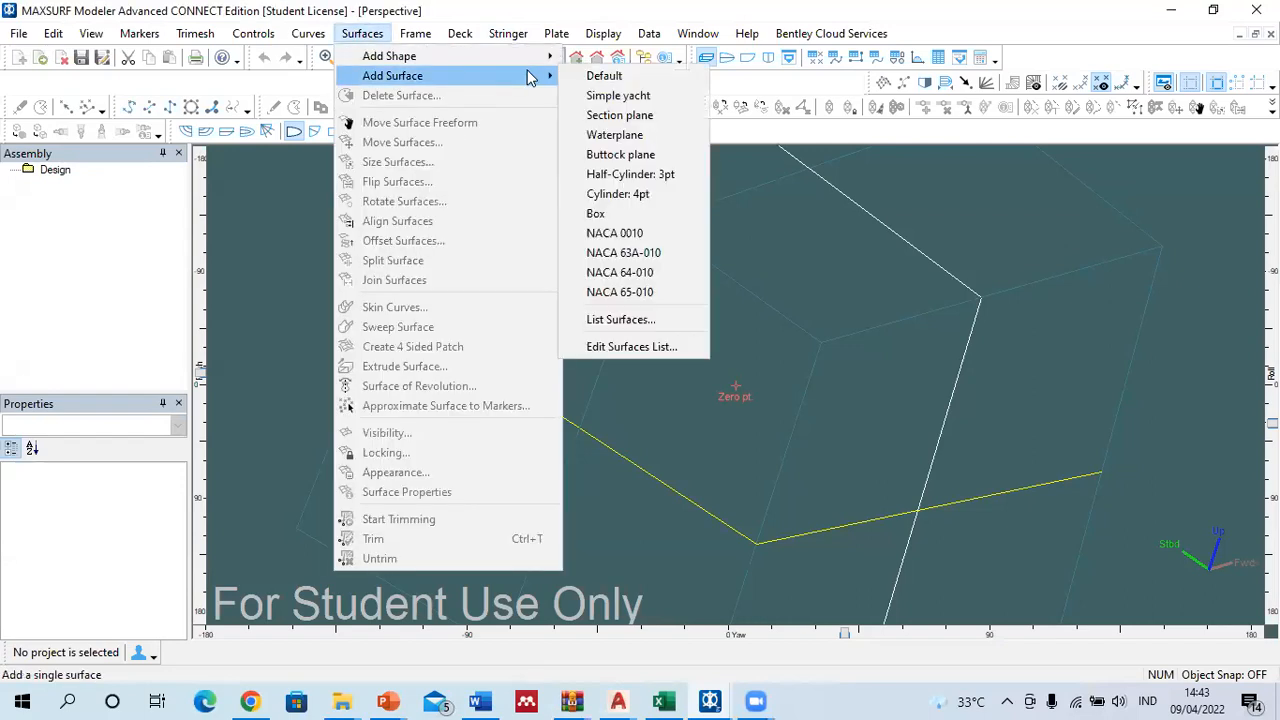
click(598, 77)
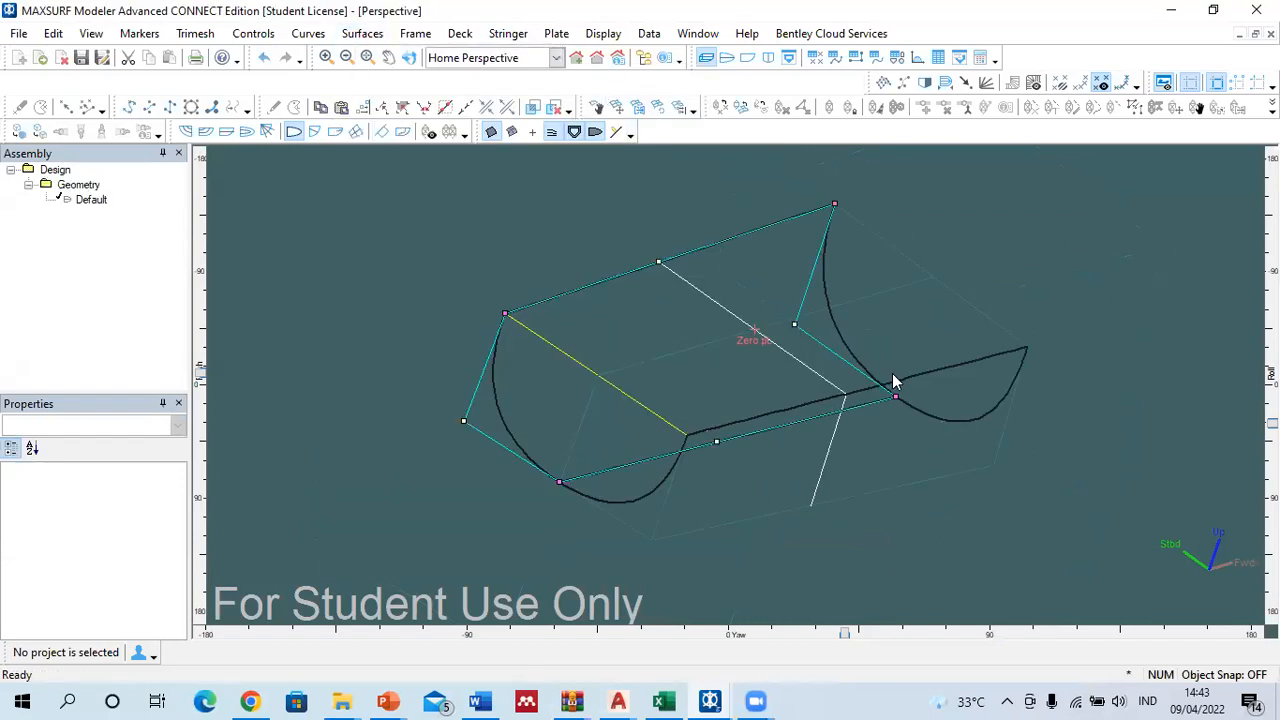
Step: Open the Size Surfaces settings for the Default surface and check the pontoon's main dimensions in the Word guide
click(358, 36)
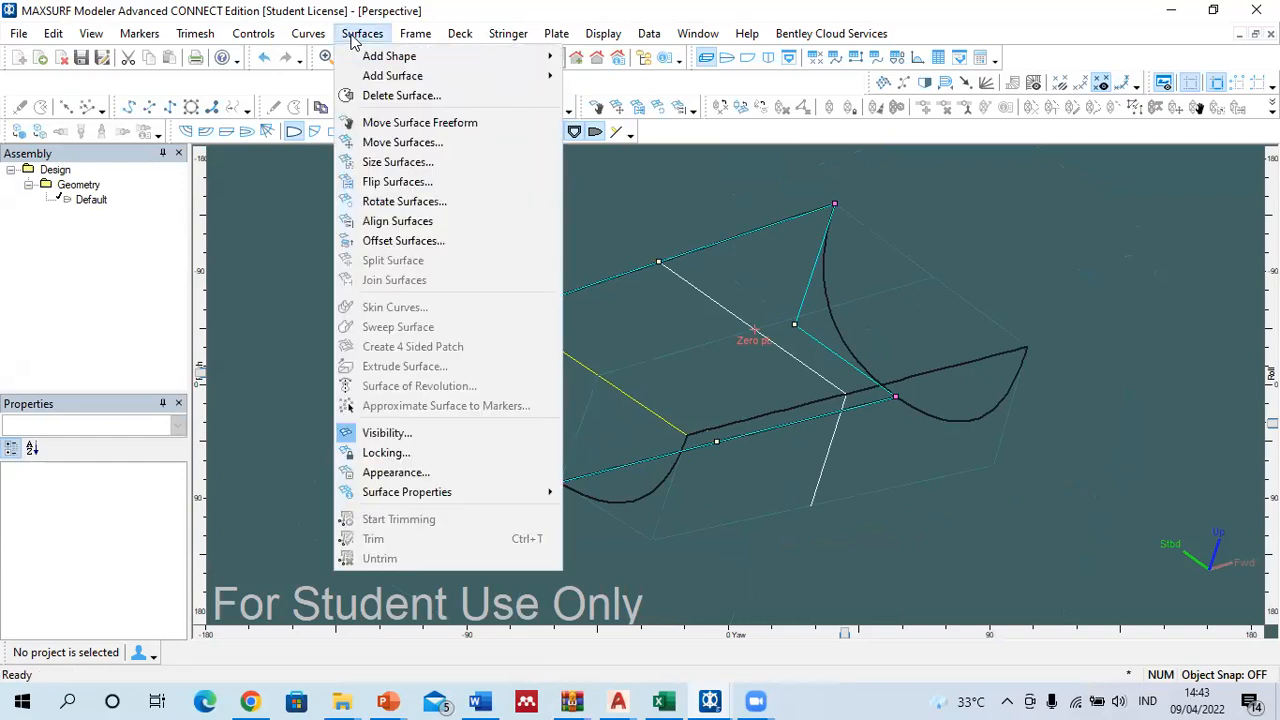
click(395, 163)
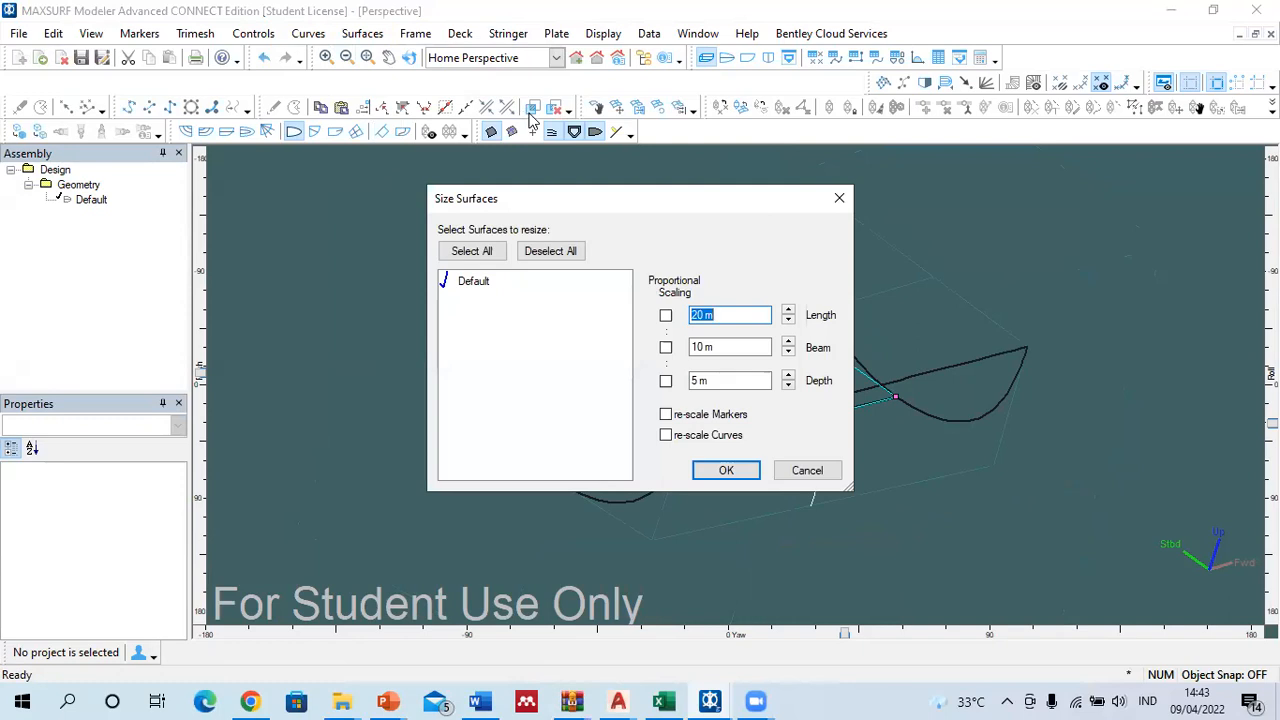
click(529, 114)
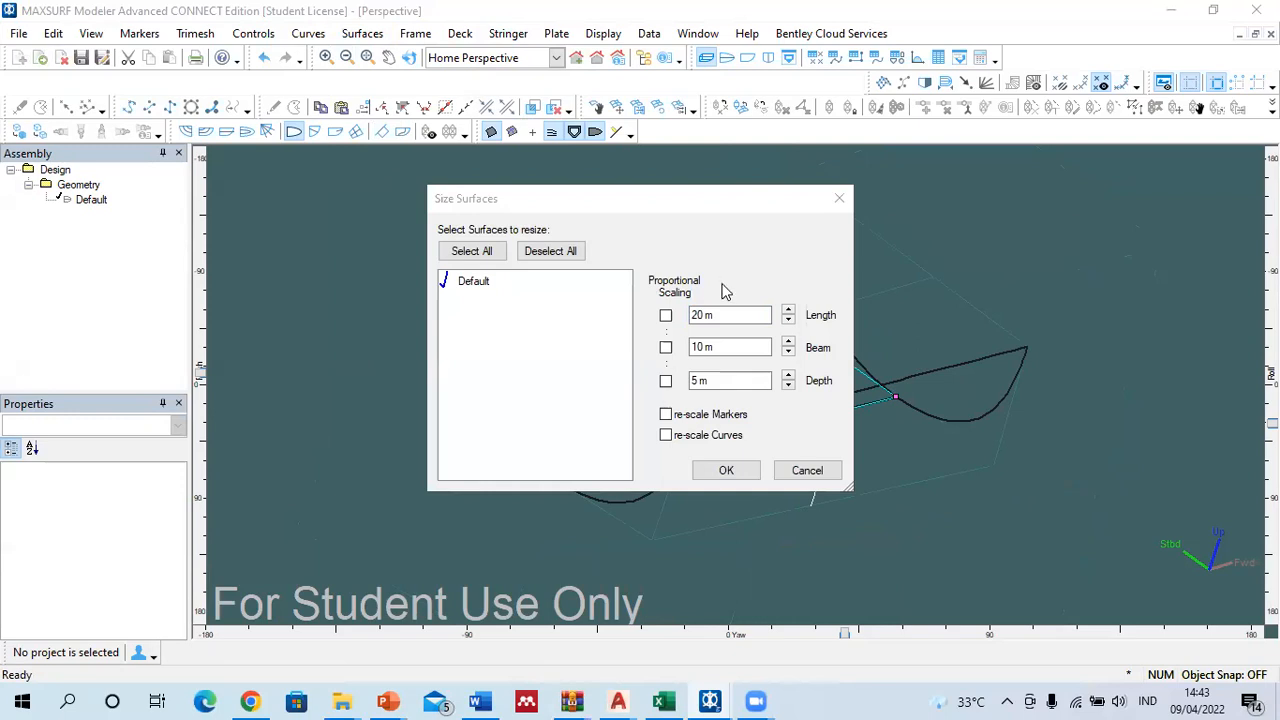
click(484, 700)
click(483, 700)
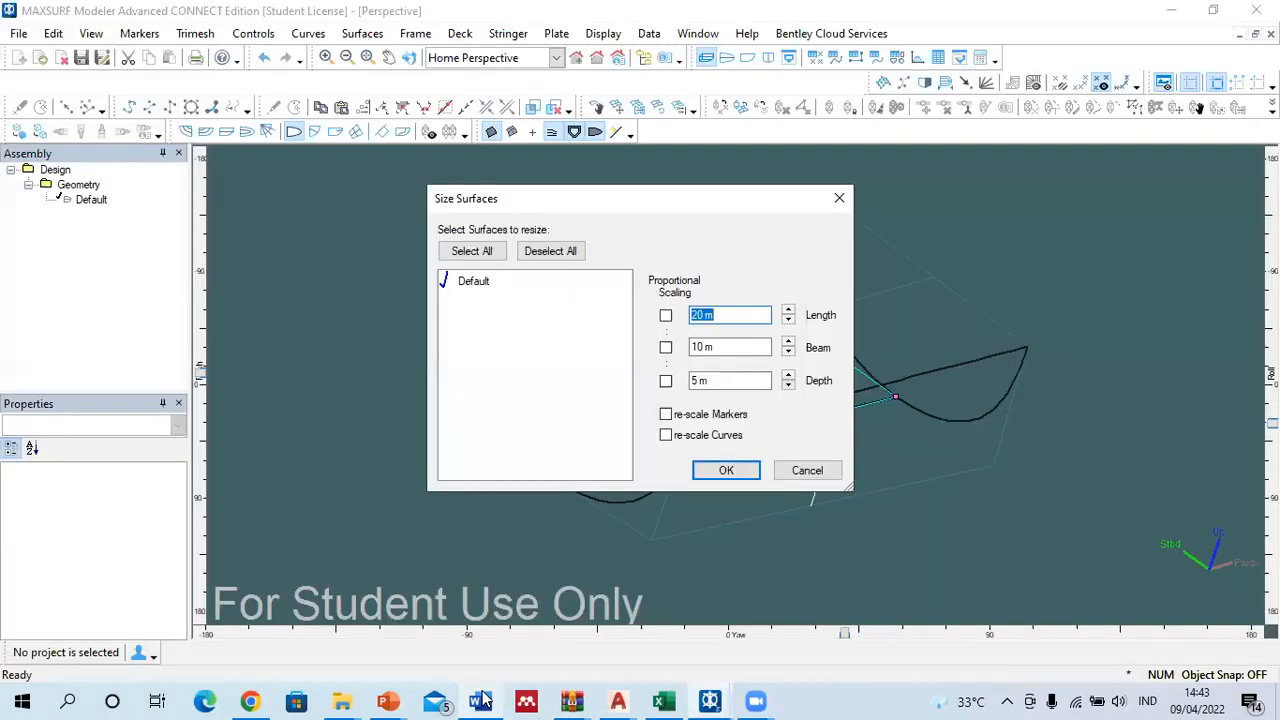
click(483, 700)
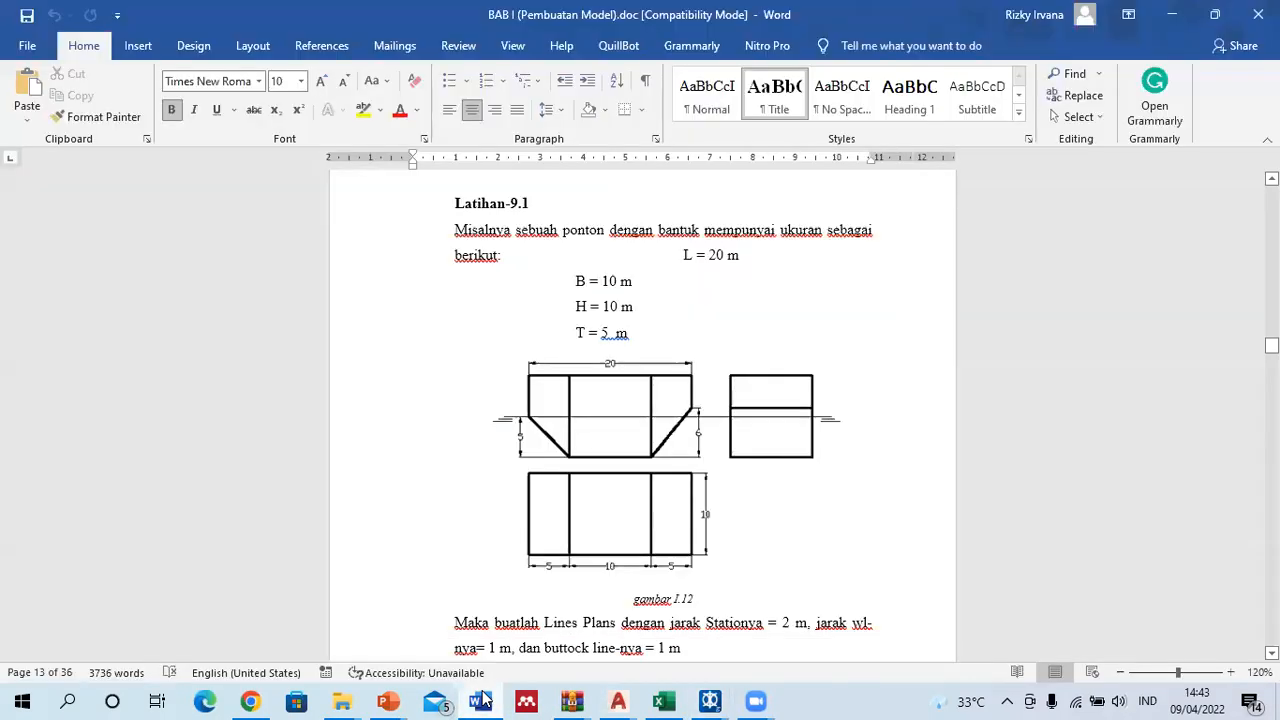
click(483, 700)
click(483, 700)
click(483, 700)
Step: Set the Default surface's depth to 10 m, apply the resizing and decline associating the file with a CONNECT project
drag(729, 380, 663, 400)
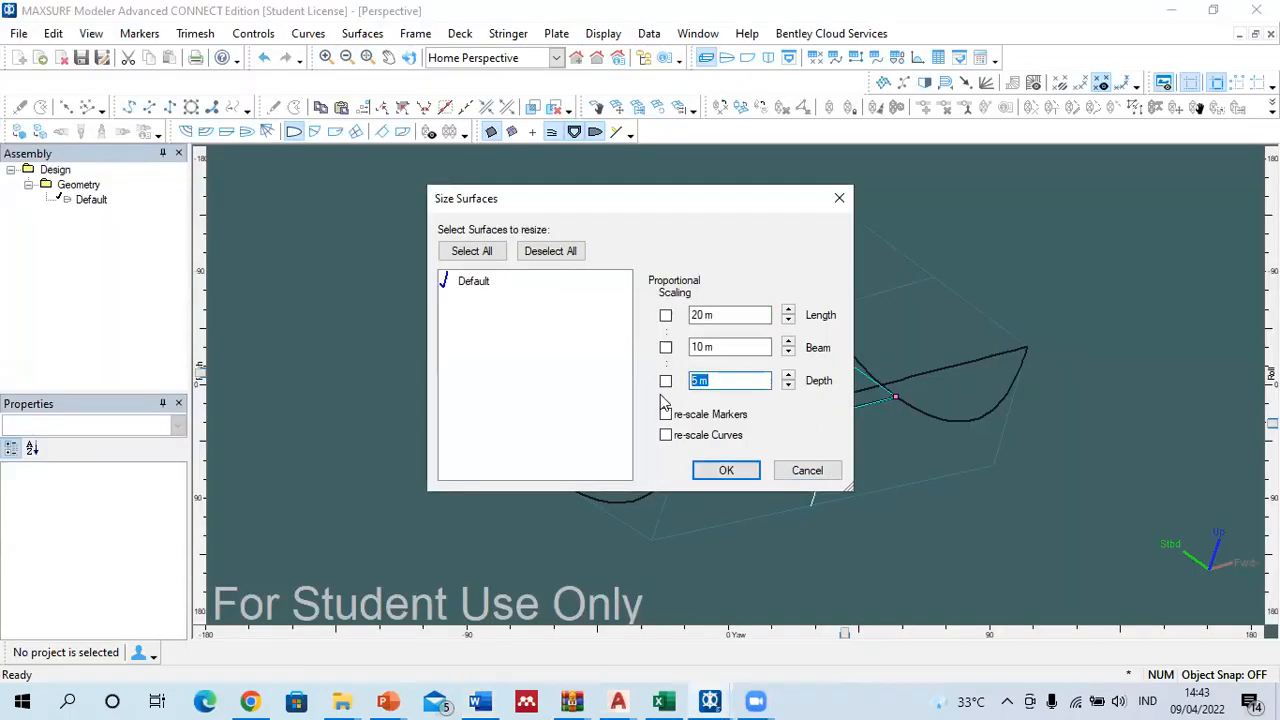
text(10)
click(483, 700)
click(483, 700)
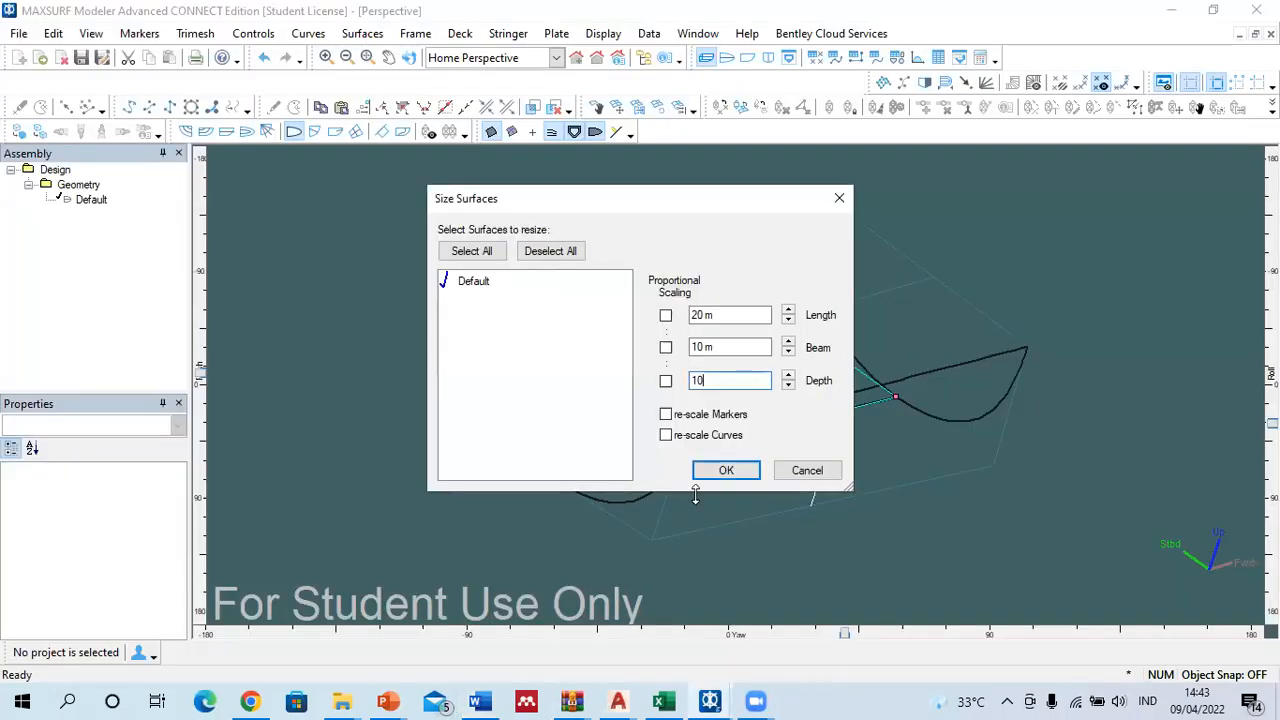
click(718, 471)
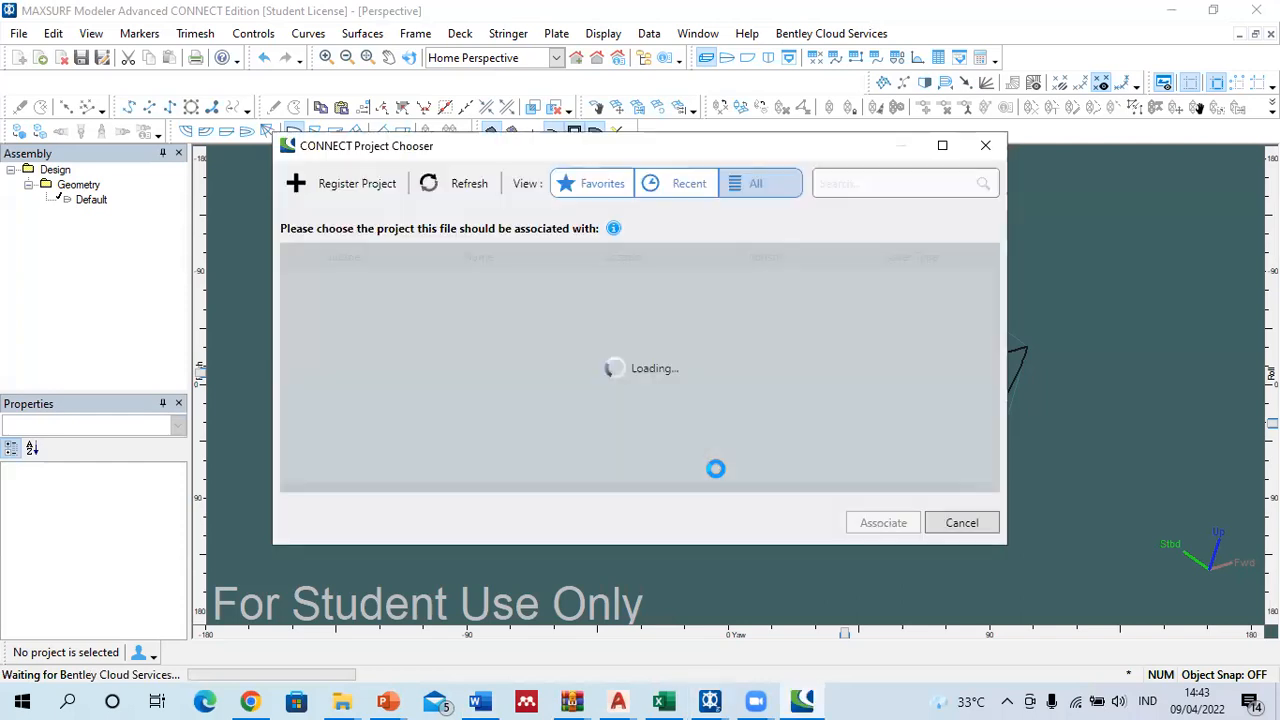
click(950, 522)
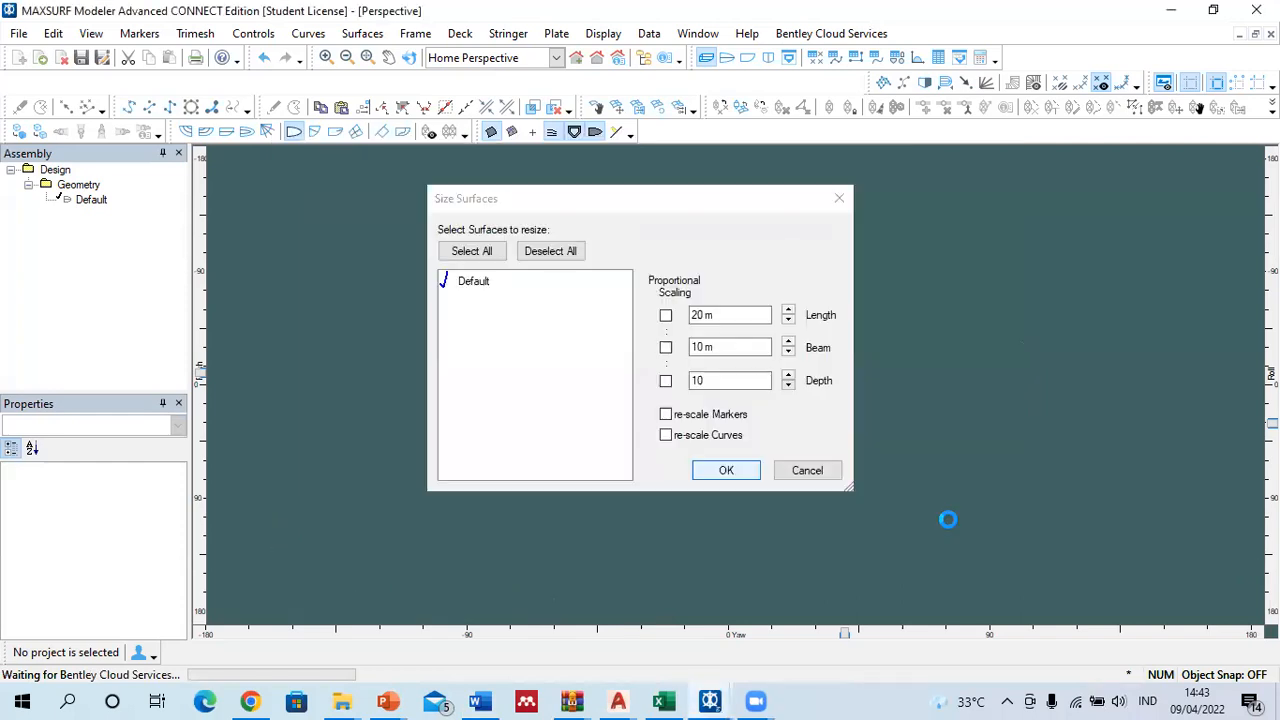
scroll(630, 274, down, 3)
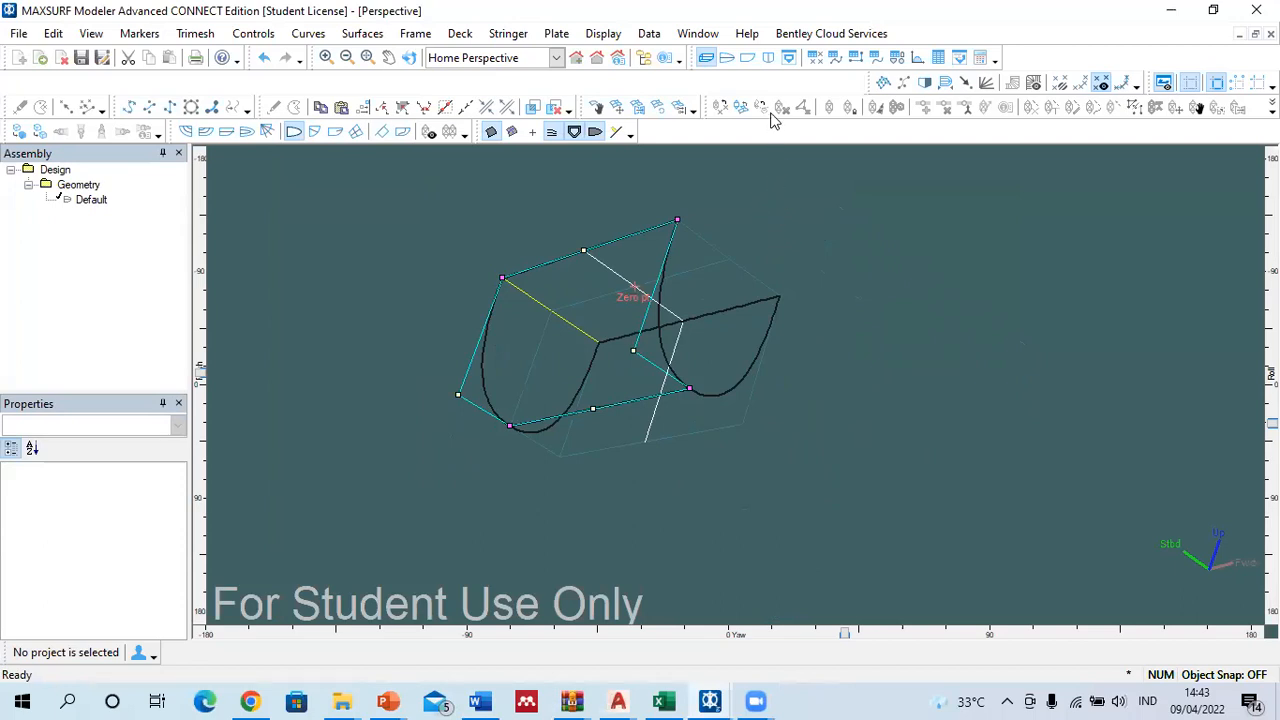
Step: Set the frame of reference with Aft Perp. and Baseline as datums, both perpendiculars set to the DWL, and the base found automatically
click(649, 33)
click(701, 145)
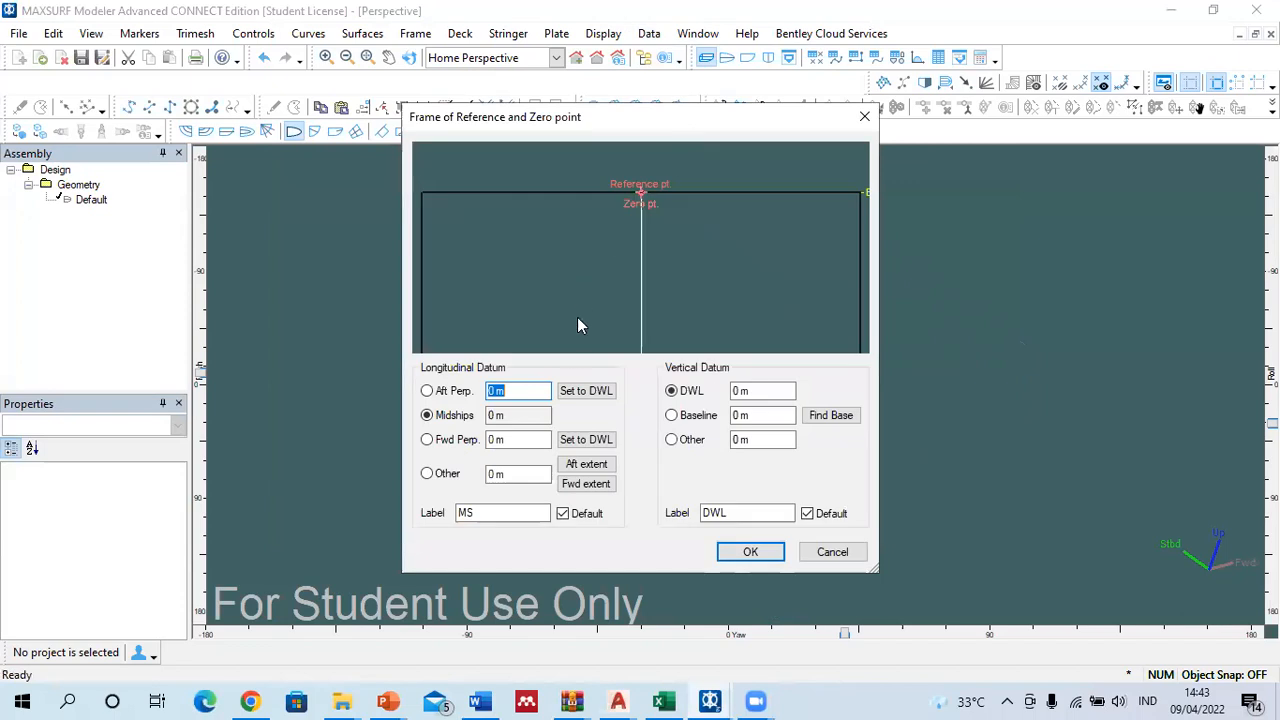
click(466, 398)
click(586, 390)
click(586, 439)
click(672, 415)
click(831, 415)
click(752, 552)
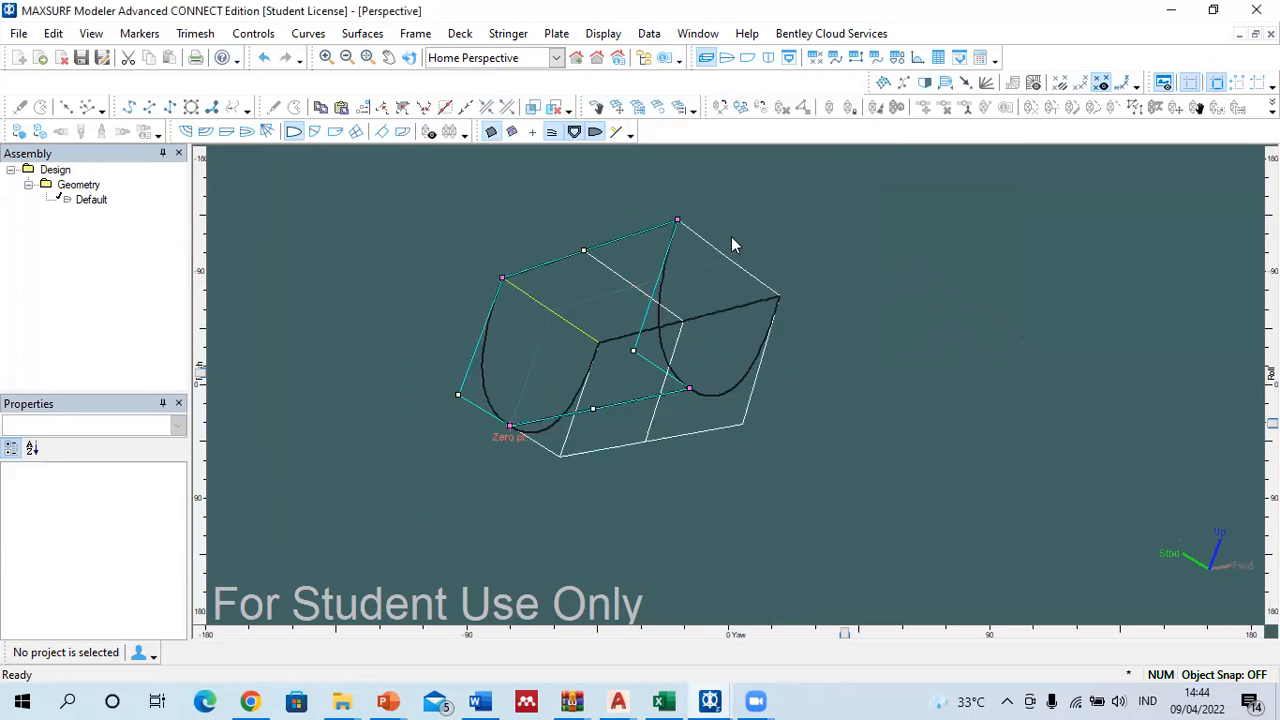
Step: Set the DWL height to 5 m in the frame of reference, find the base automatically and apply the settings
click(649, 33)
click(680, 140)
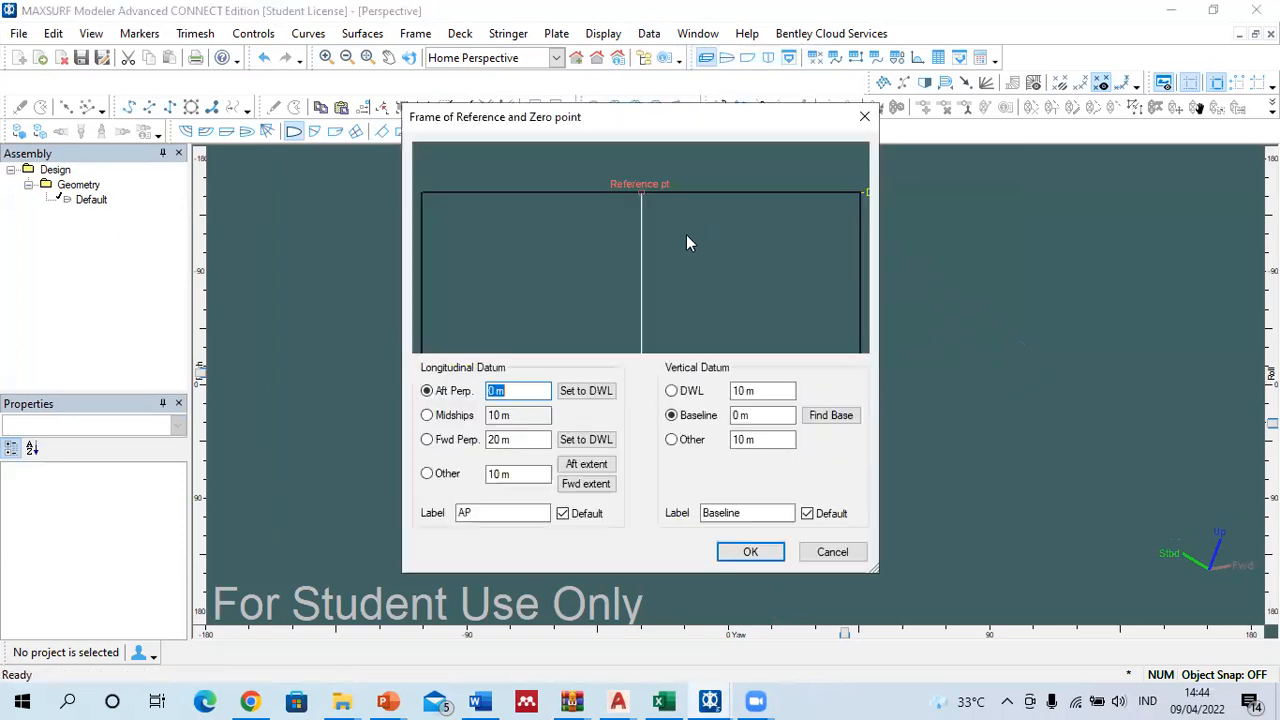
click(760, 391)
text(5)
click(848, 415)
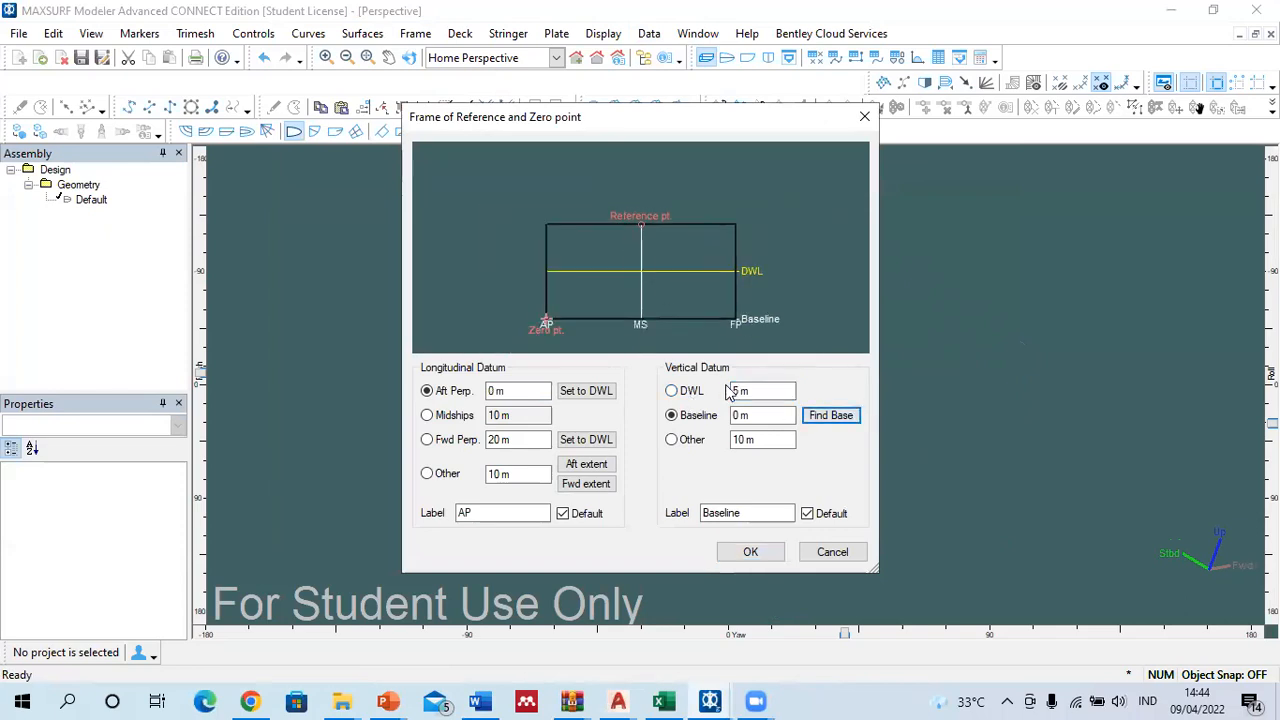
click(730, 558)
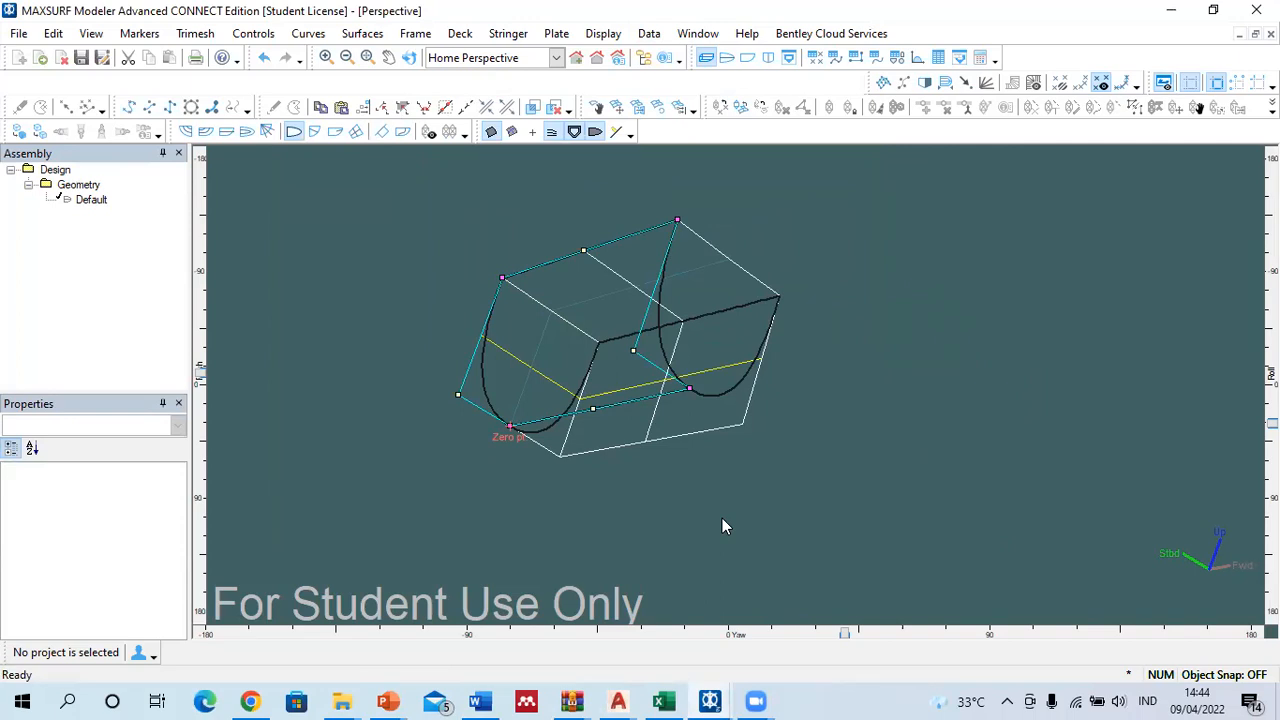
Step: Shade the perspective view and make the Default surface's longitudinal and transverse stiffness linear
click(20, 131)
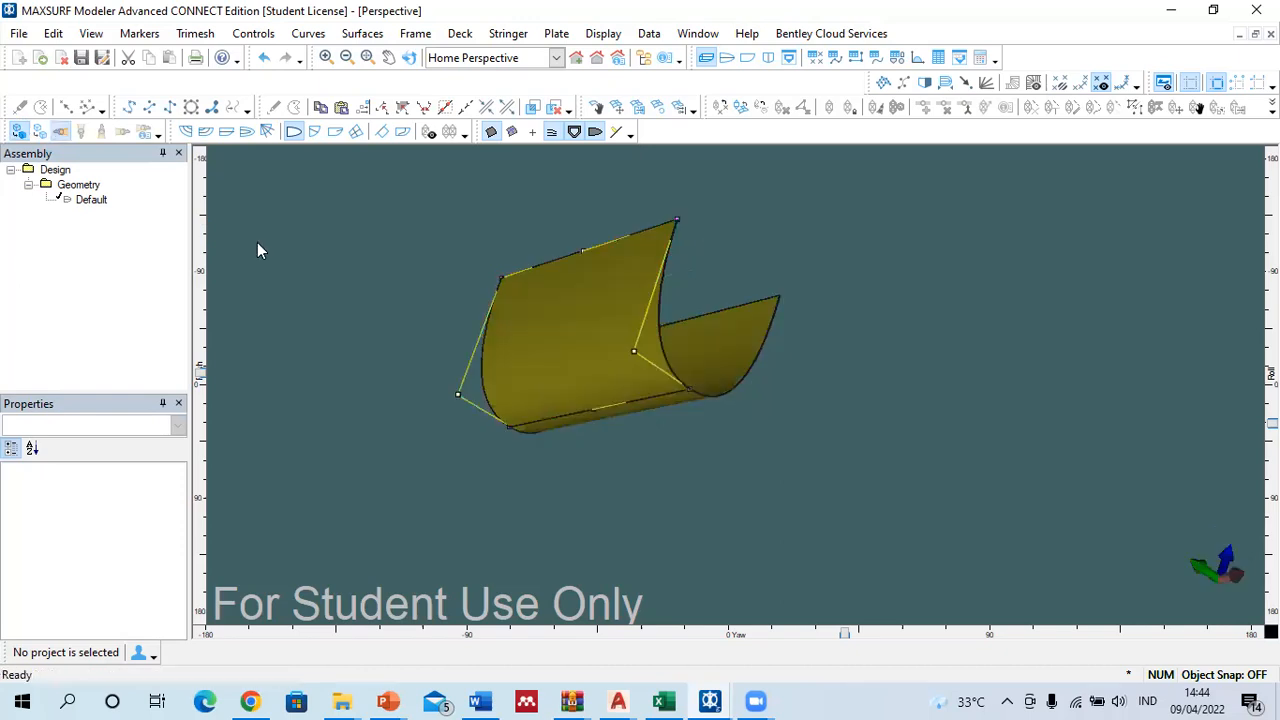
click(561, 307)
right_click(561, 307)
click(636, 600)
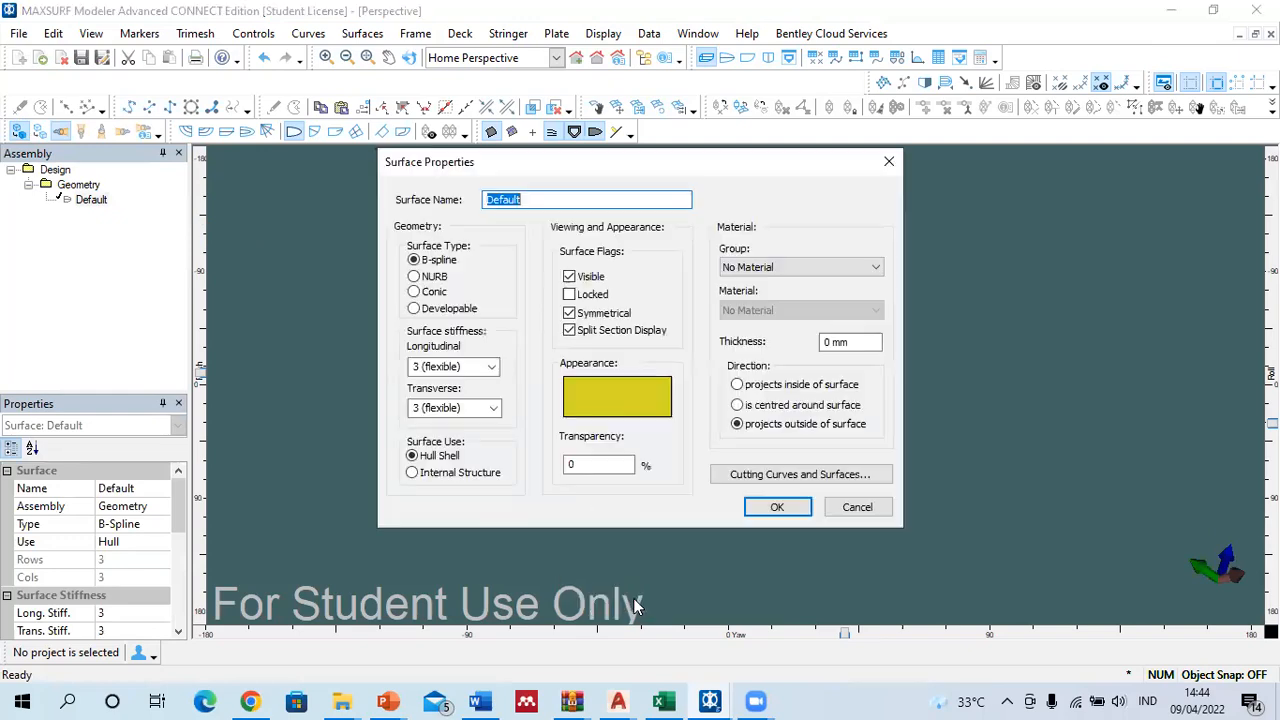
click(490, 366)
click(440, 384)
click(490, 407)
click(477, 426)
click(777, 507)
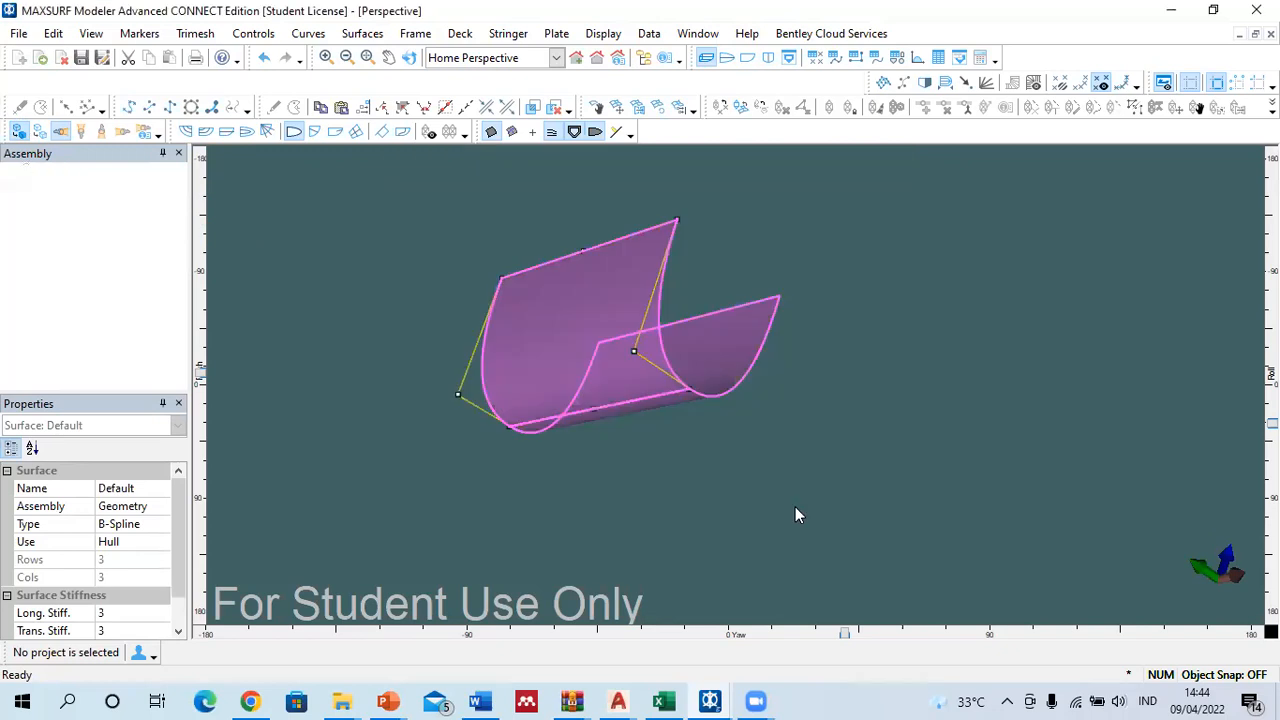
click(795, 515)
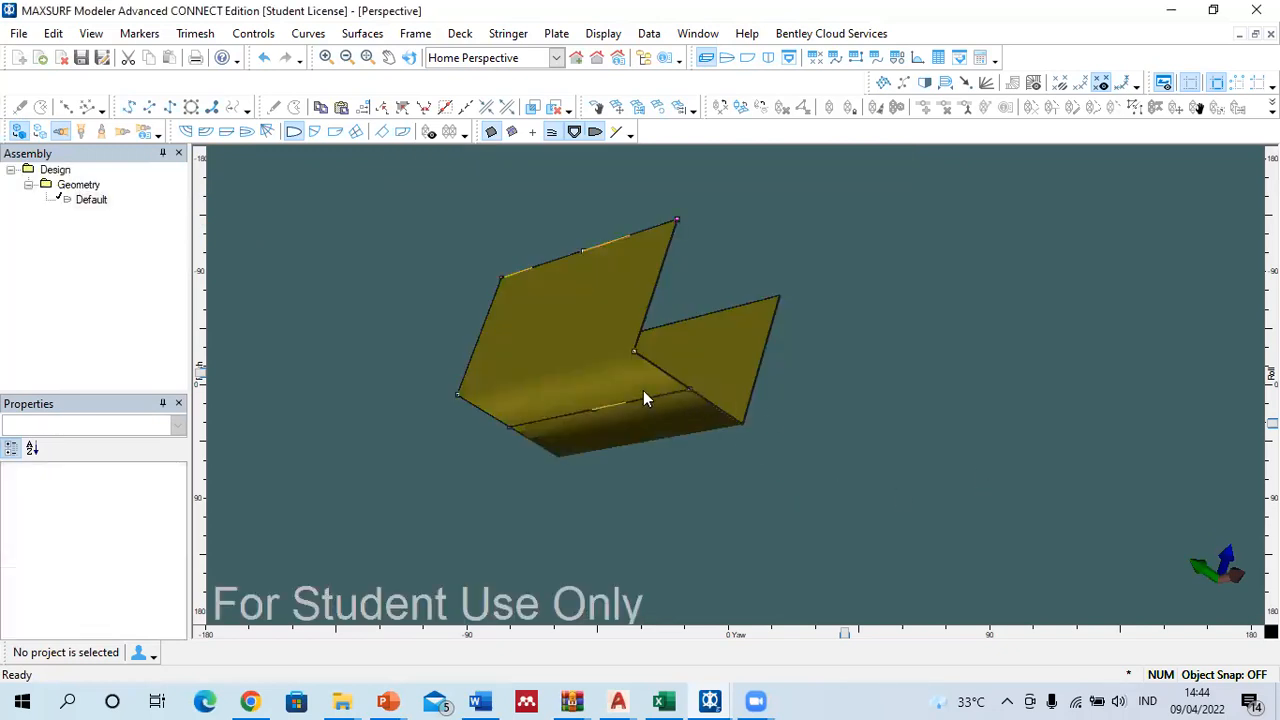
Step: Show the Profile view and check the lengths of the pontoon's end and middle sections in the Word guide
scroll(643, 398, up, 3)
scroll(600, 366, down, 3)
scroll(922, 577, down, 1)
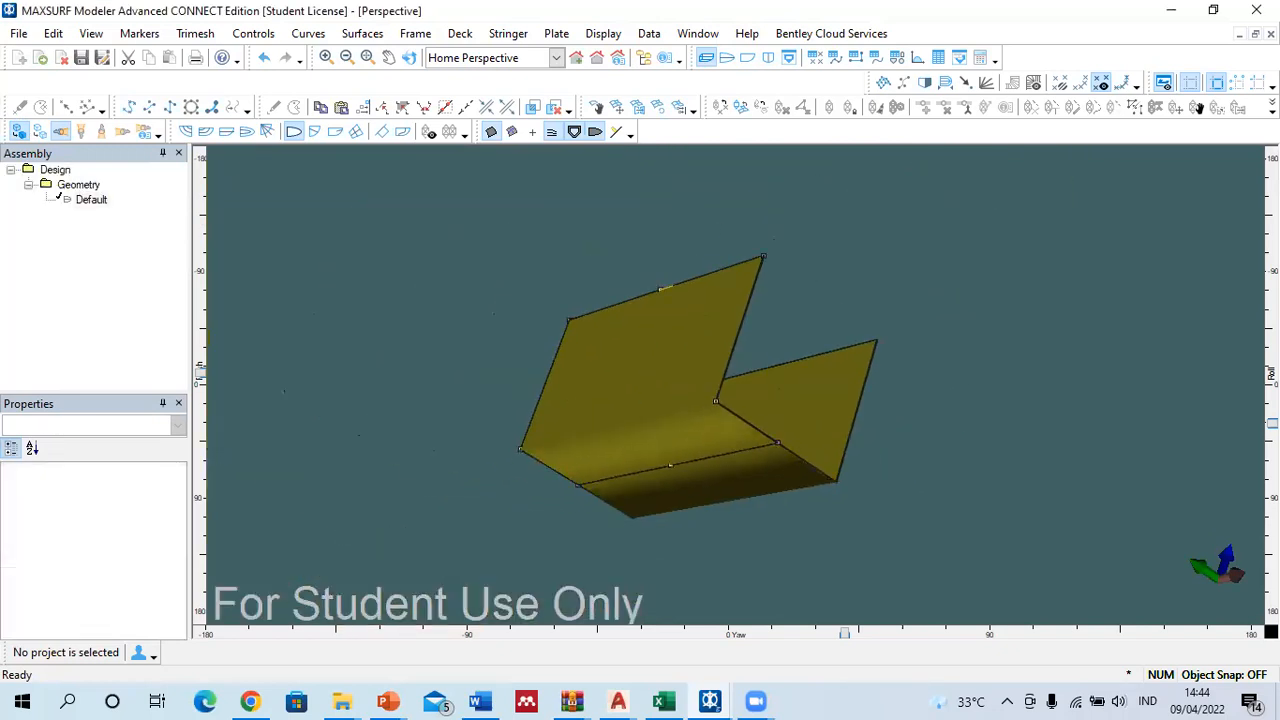
click(747, 57)
scroll(434, 297, down, 3)
scroll(440, 346, up, 1)
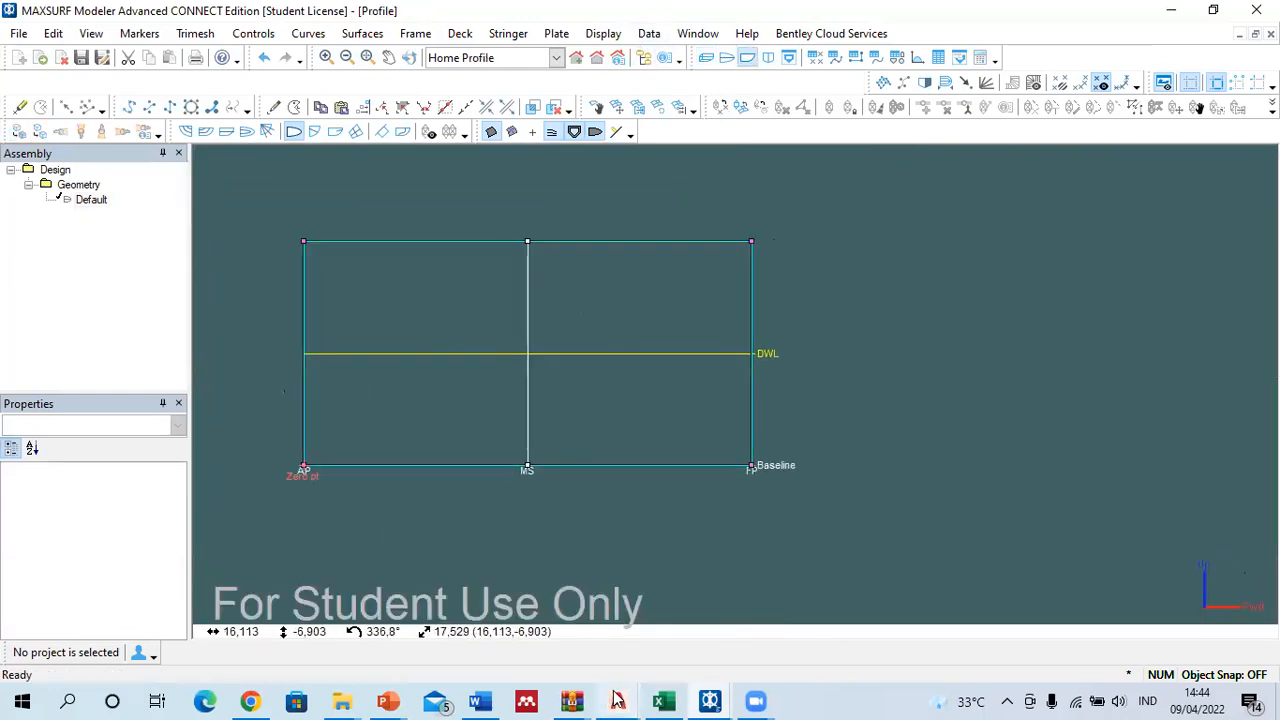
click(482, 700)
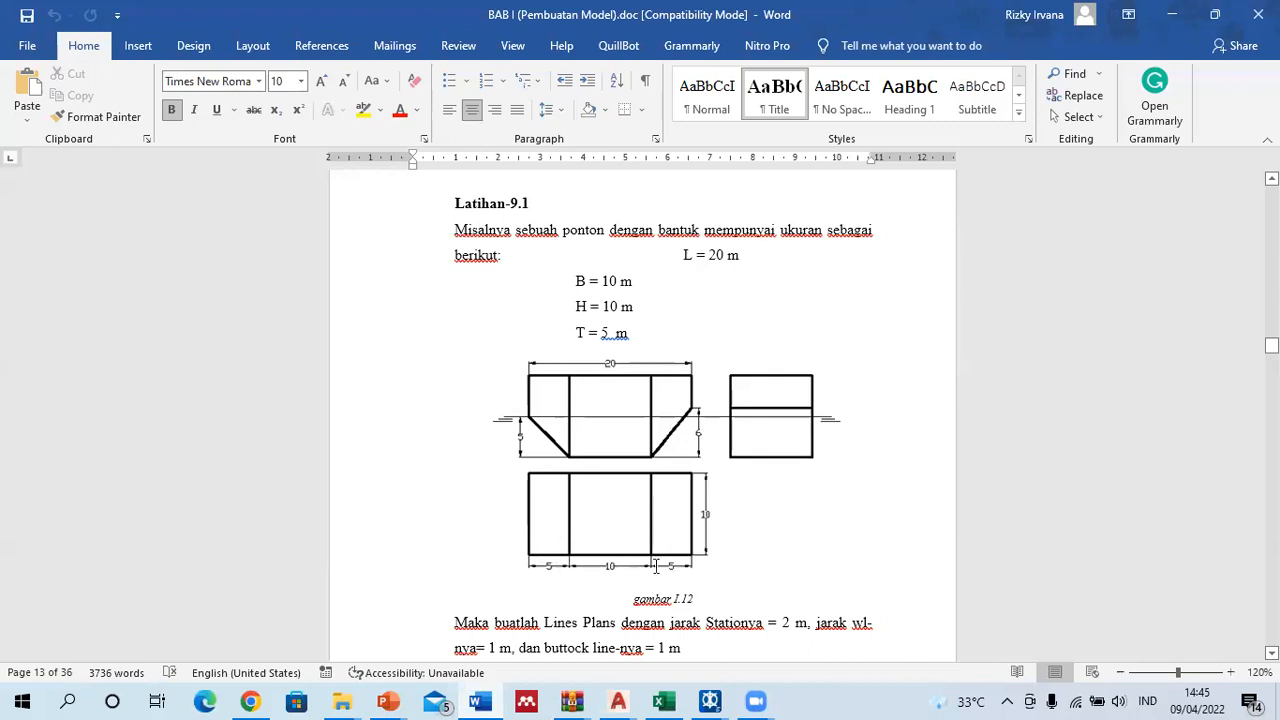
mouse_move(712, 700)
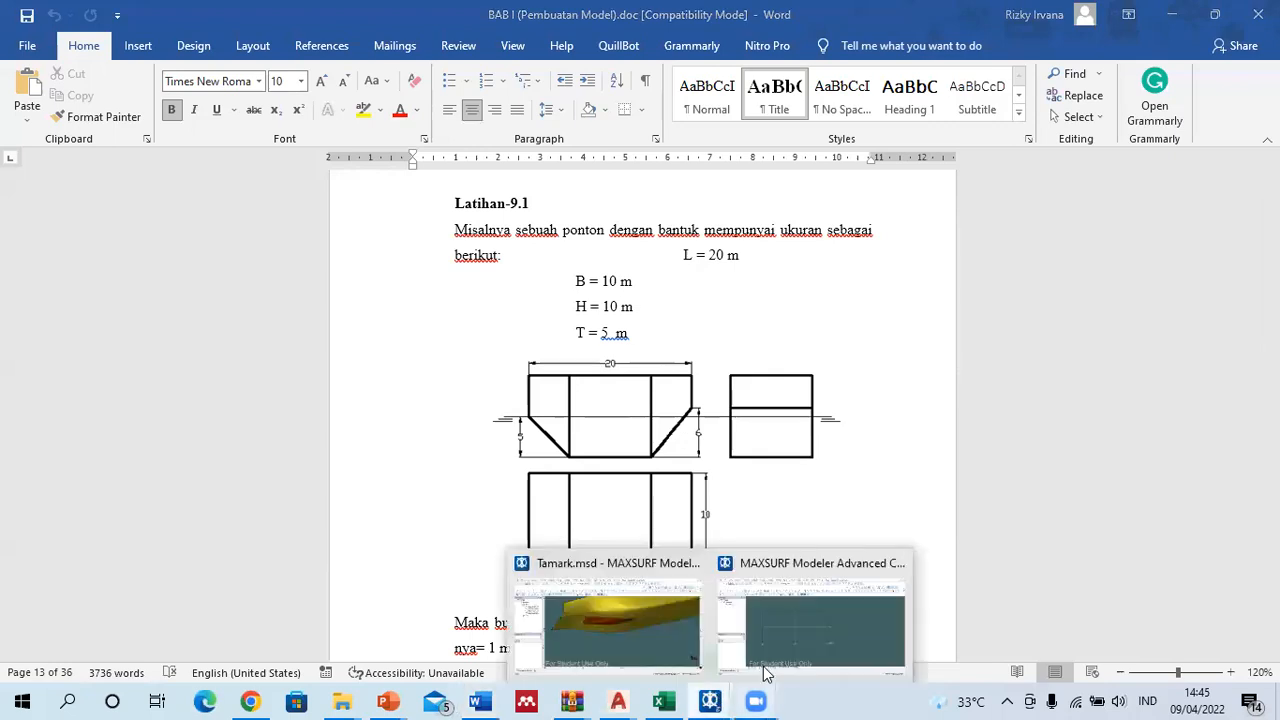
click(802, 626)
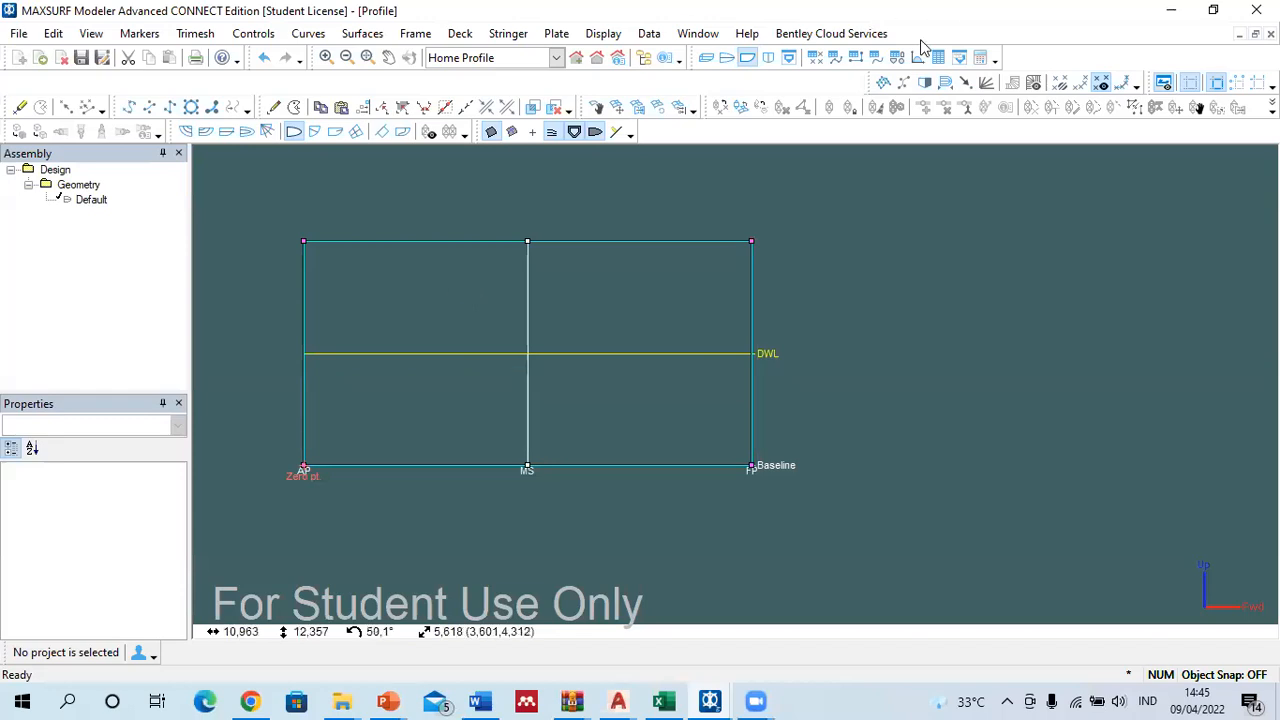
Step: Add two columns of control points, one between aft and midships and one between midships and forward
click(890, 80)
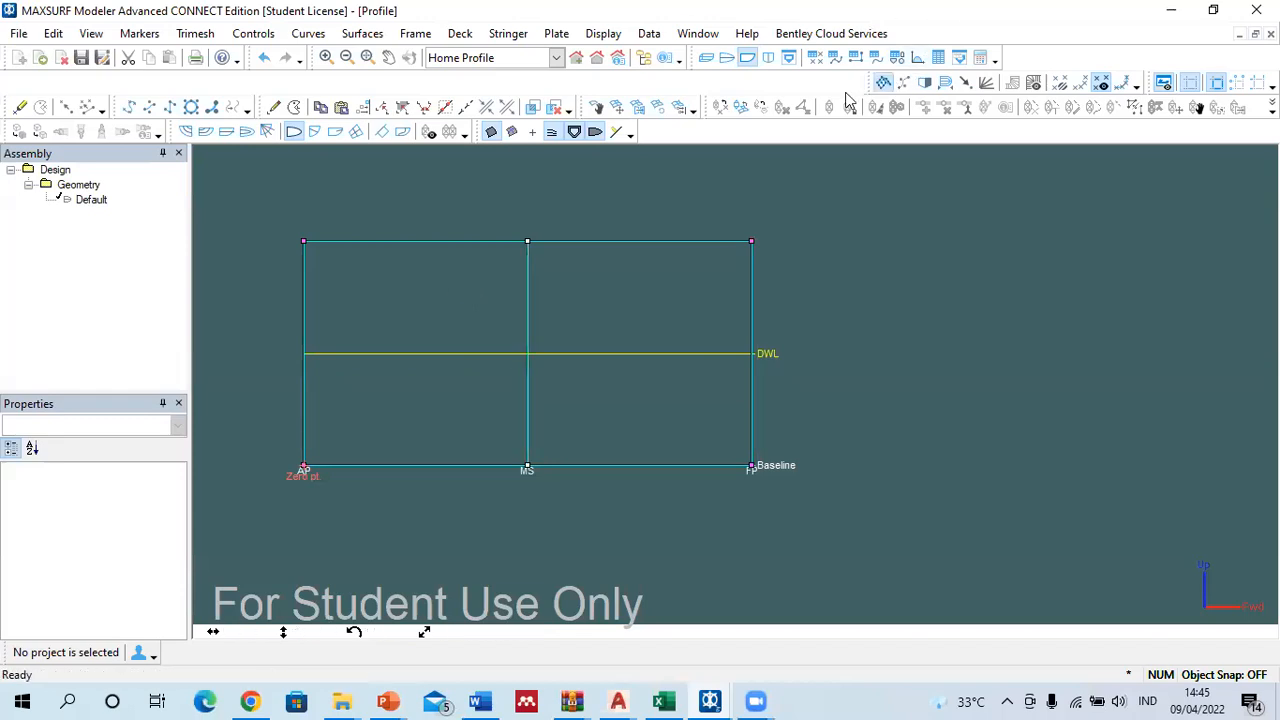
click(401, 240)
click(661, 242)
Step: Set the longitudinal position of the added aft column of control points to 5 m
drag(372, 196, 434, 518)
click(135, 541)
text(5)
key(Return)
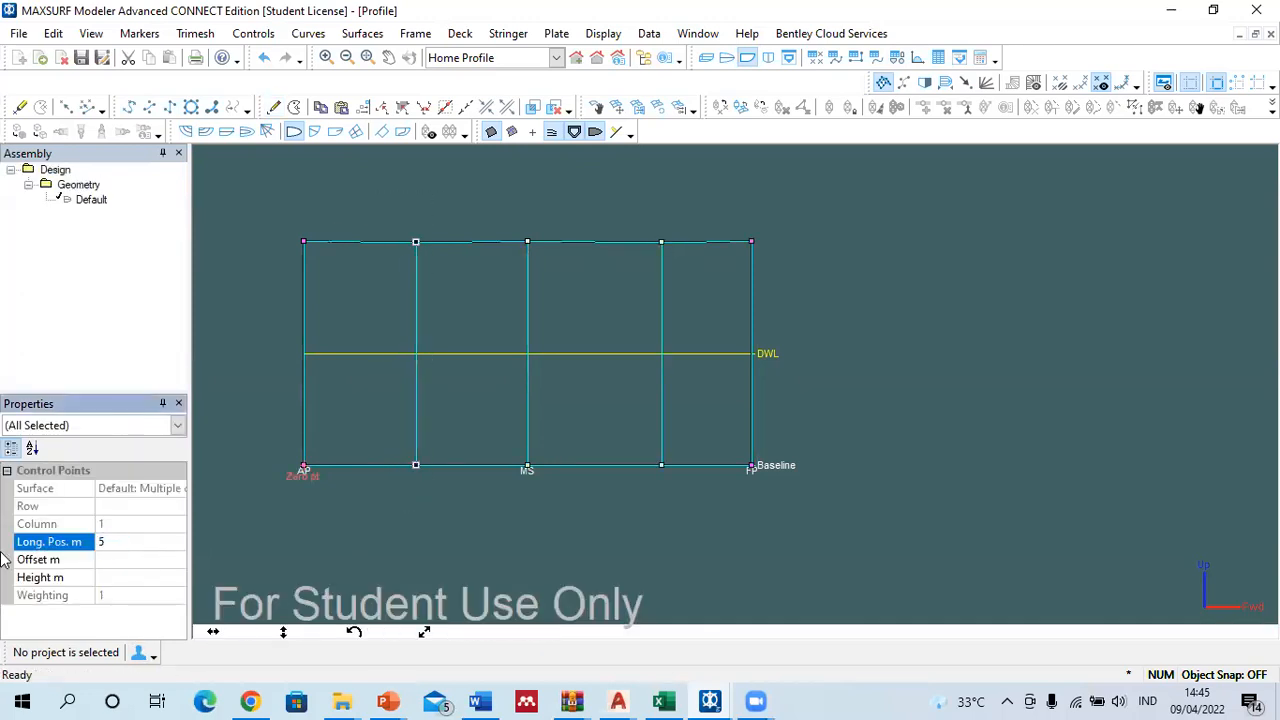
click(585, 511)
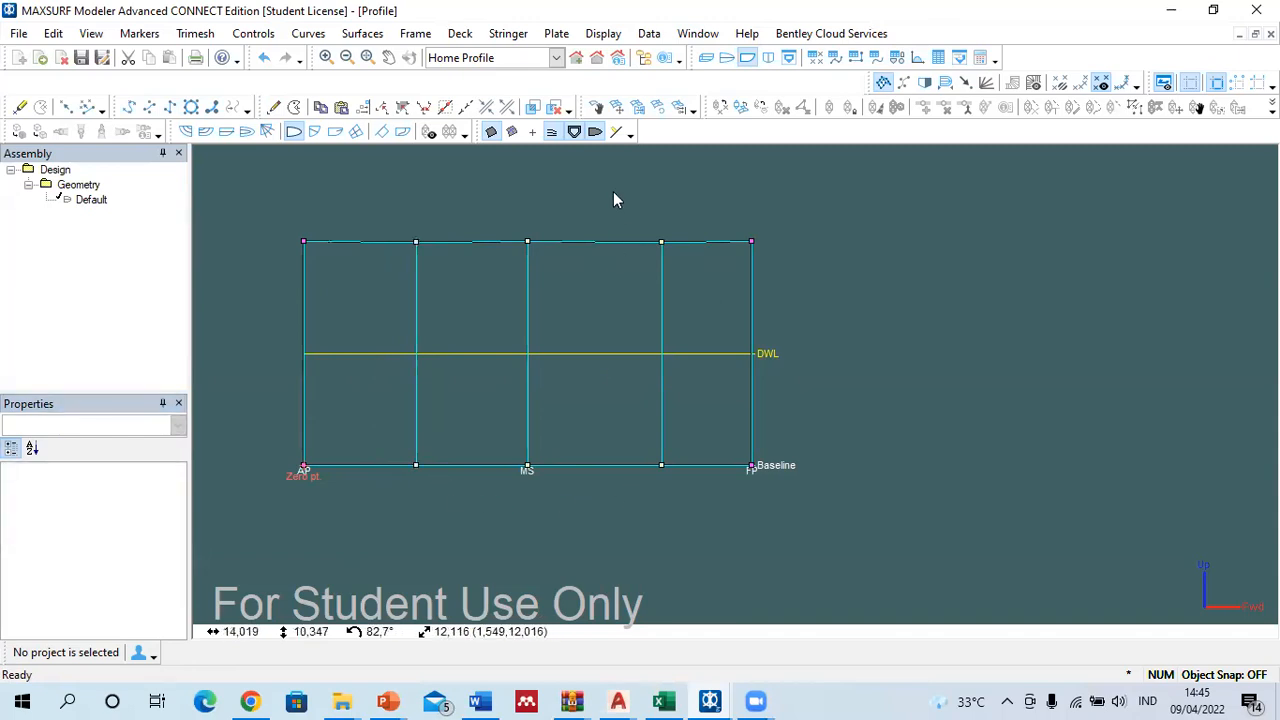
Step: Delete the midship column of control points and set the added forward column's longitudinal position to 15 m
click(294, 107)
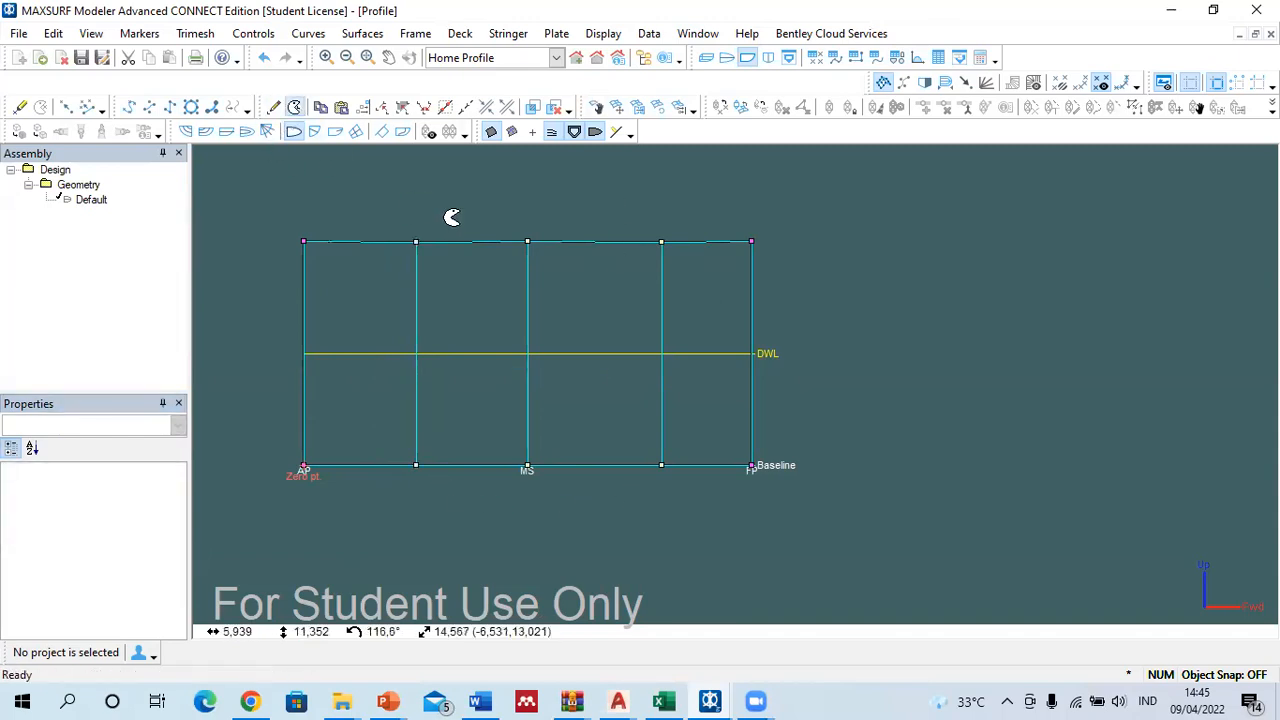
click(527, 241)
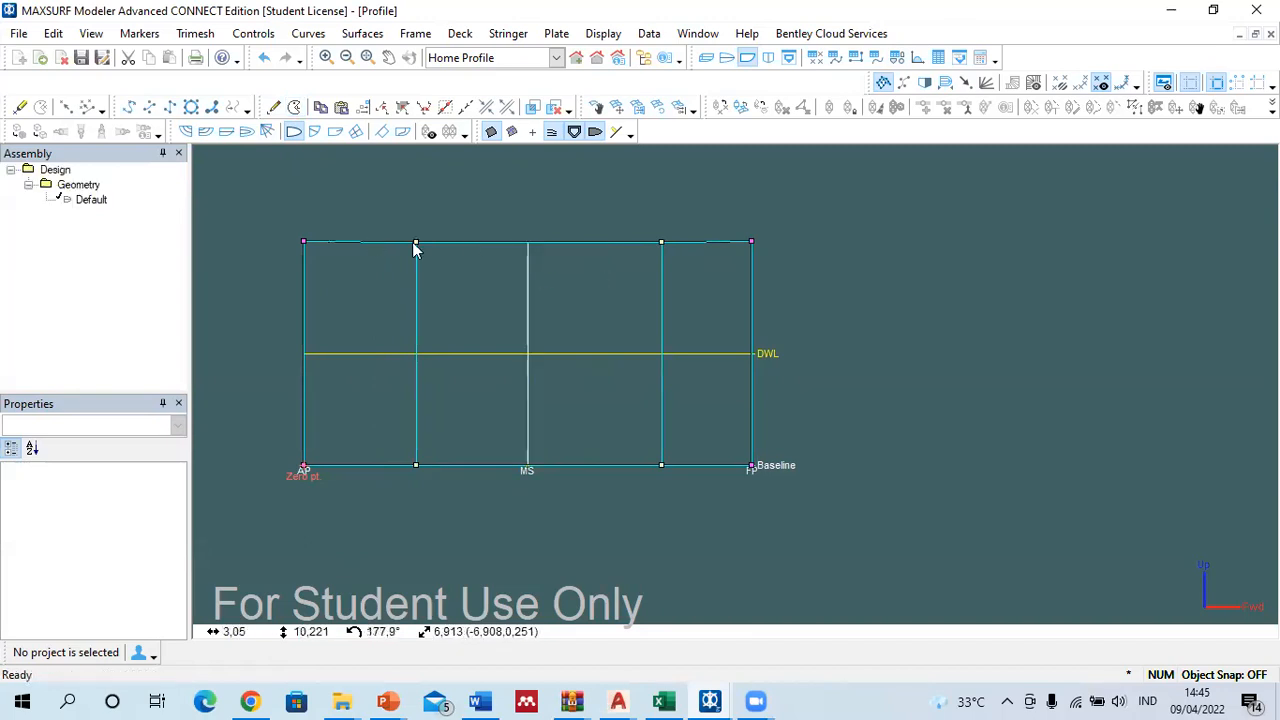
drag(623, 210, 686, 508)
click(140, 541)
text(15)
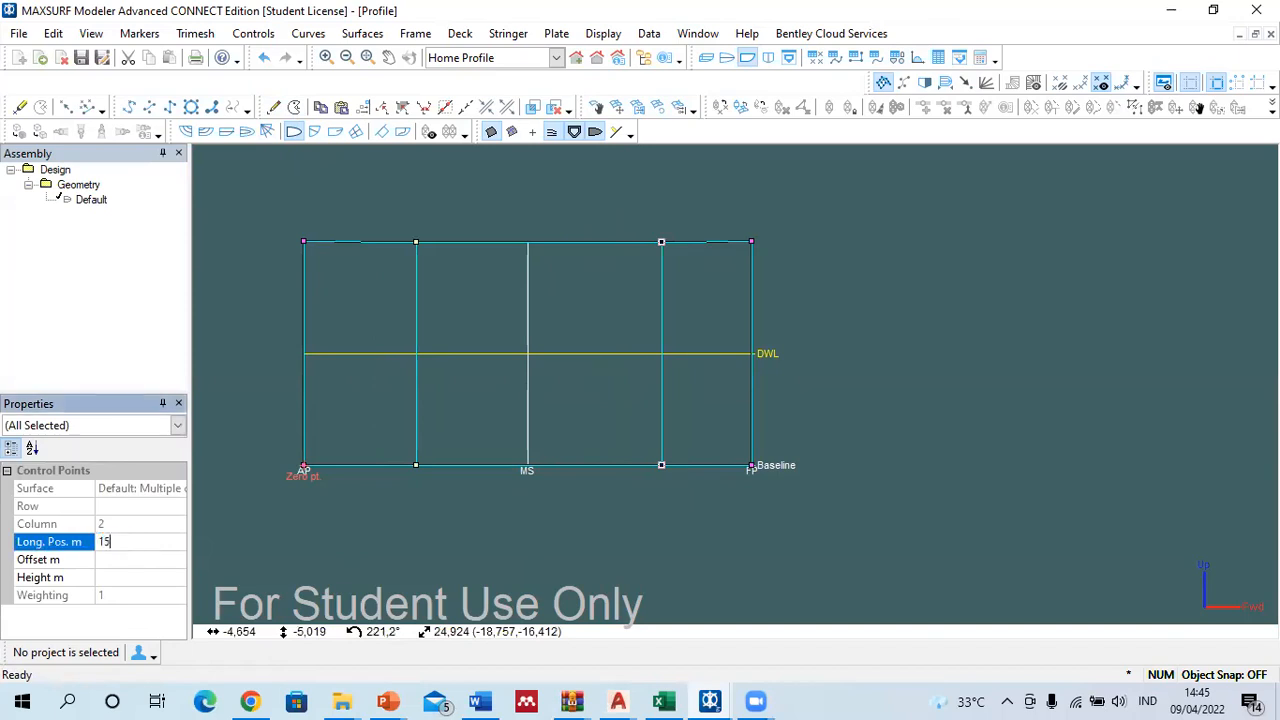
key(Return)
Step: Set the height of the entire upper row of control points to 10 m
drag(238, 204, 790, 288)
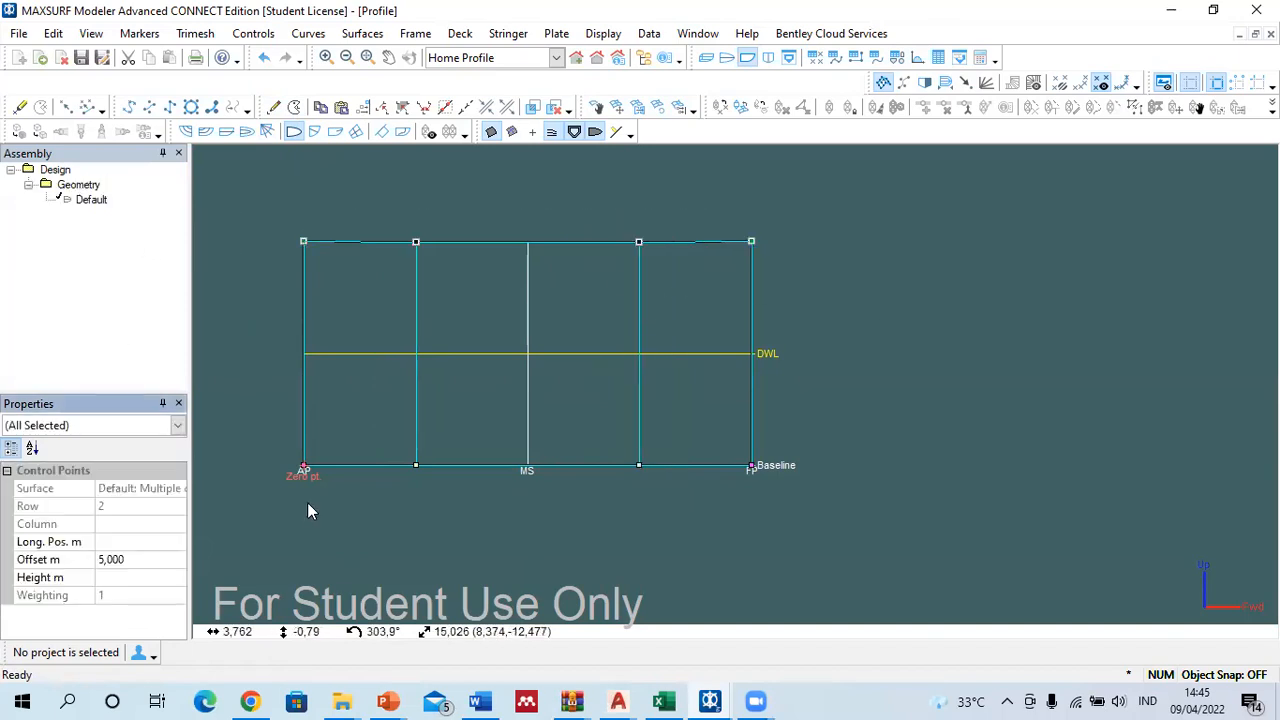
click(138, 579)
text(10)
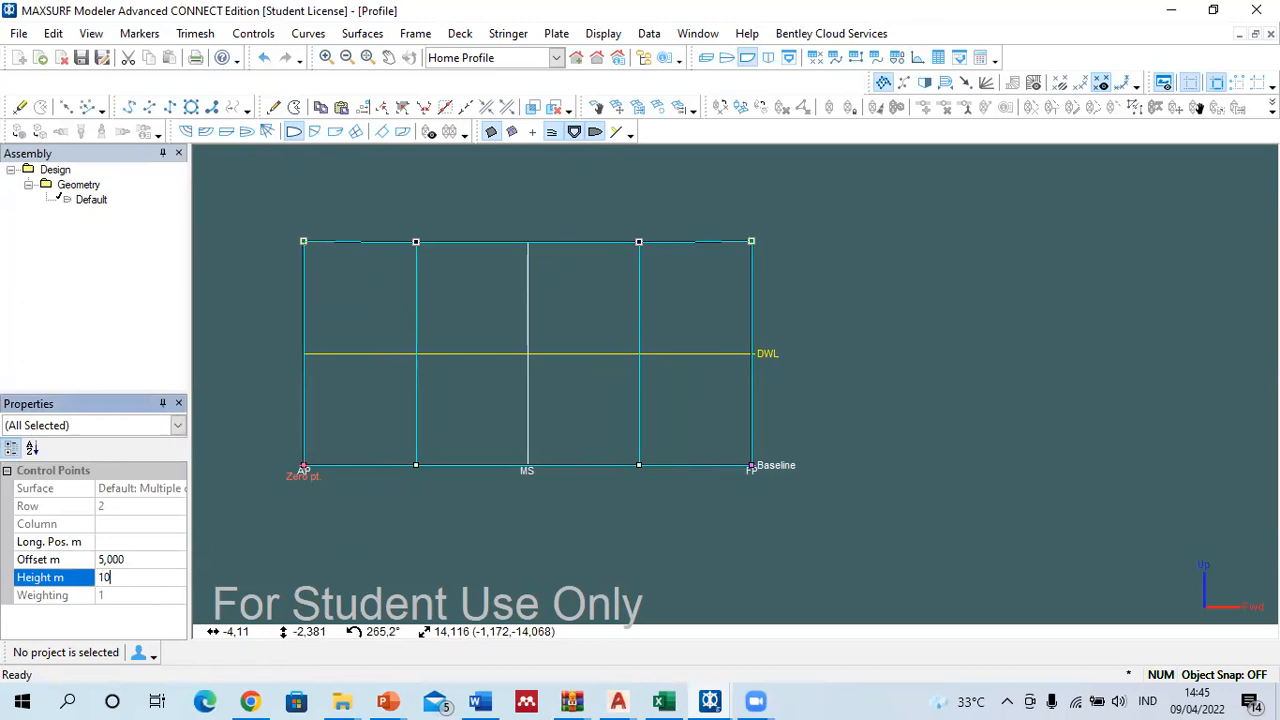
key(Return)
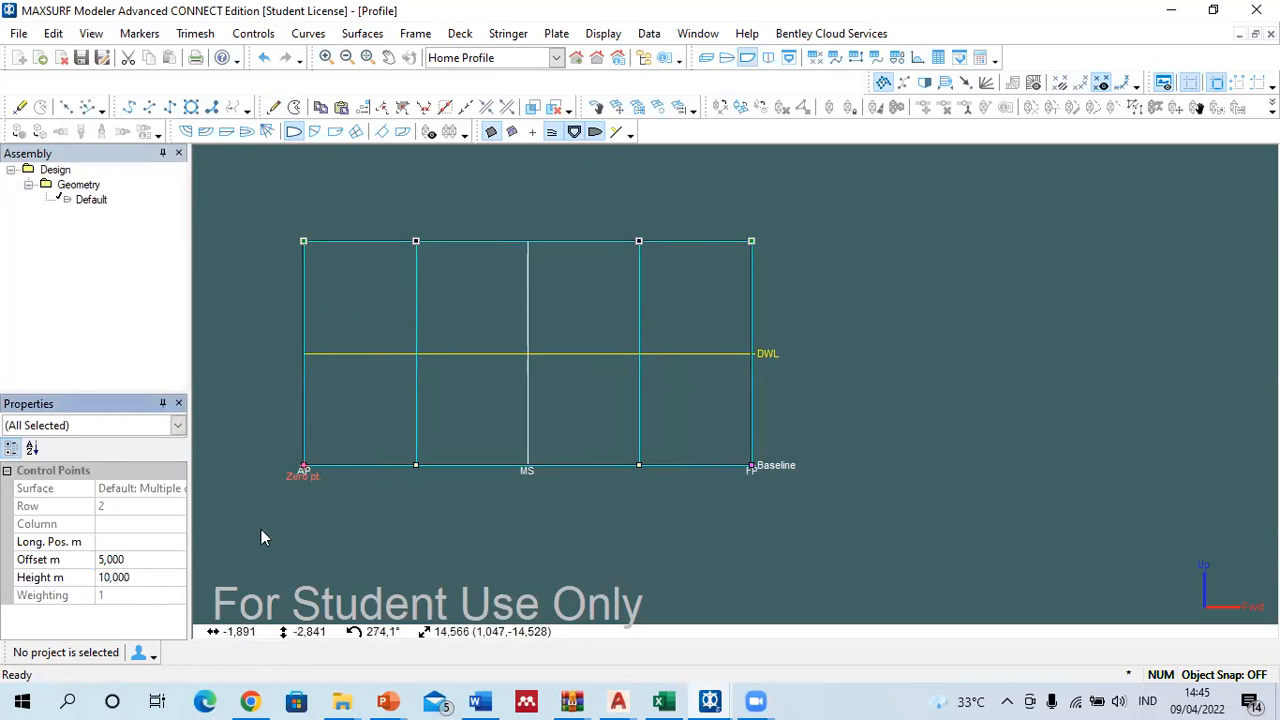
Step: Check the coordinates of the baseline control points in the two inner columns and at the forward end
drag(399, 445, 442, 487)
click(426, 499)
drag(615, 437, 653, 474)
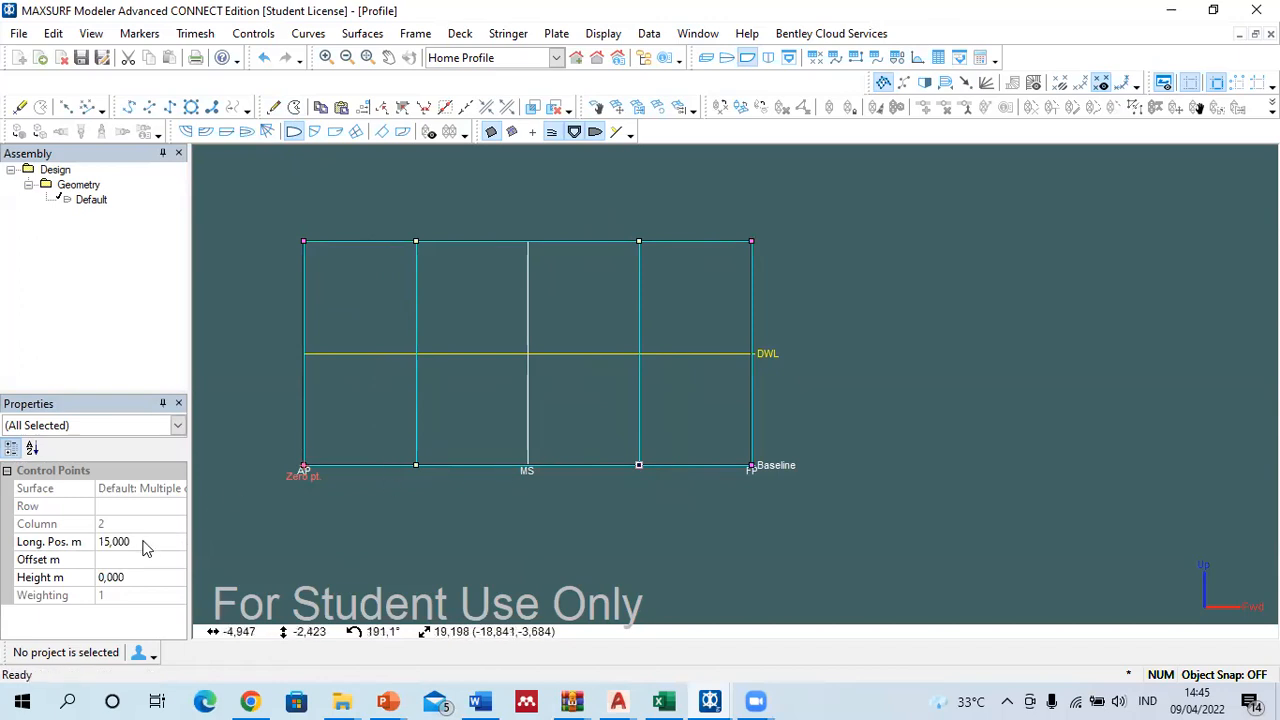
drag(729, 446, 780, 482)
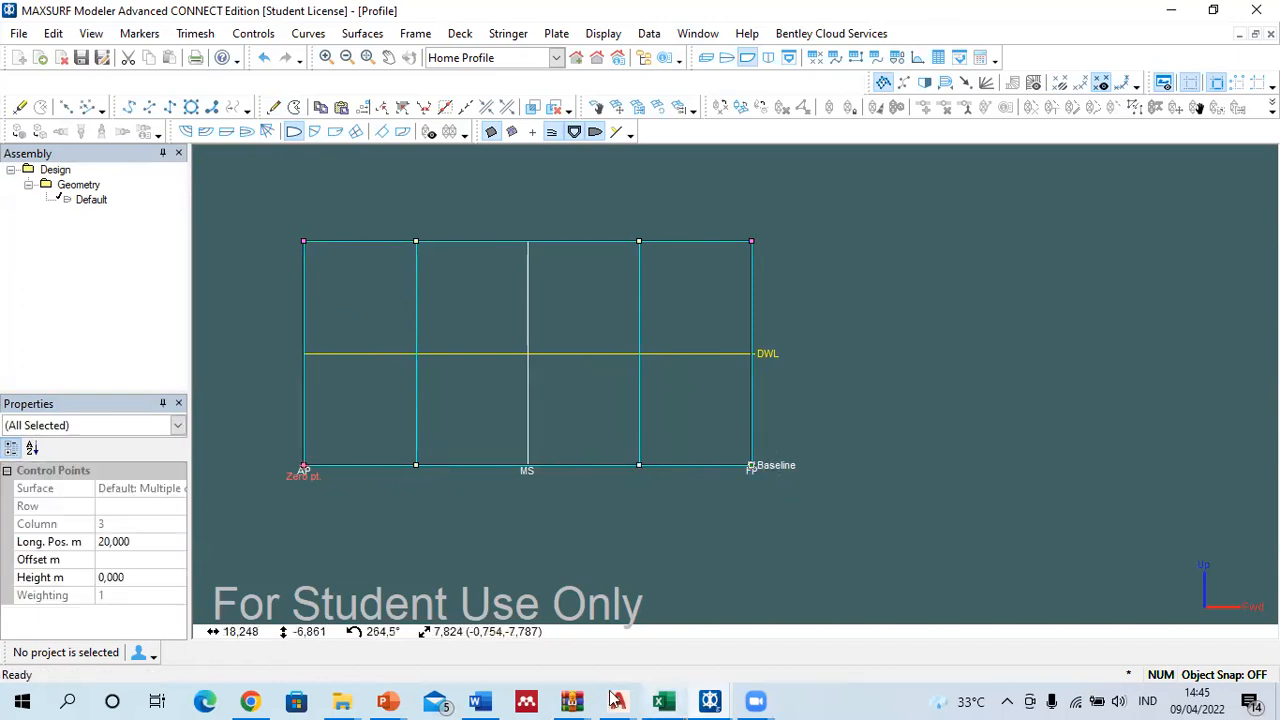
Step: Read the Word guide's pontoon drawing and its step 10 on editing the control point coordinates in perspective, and return to the model
click(481, 701)
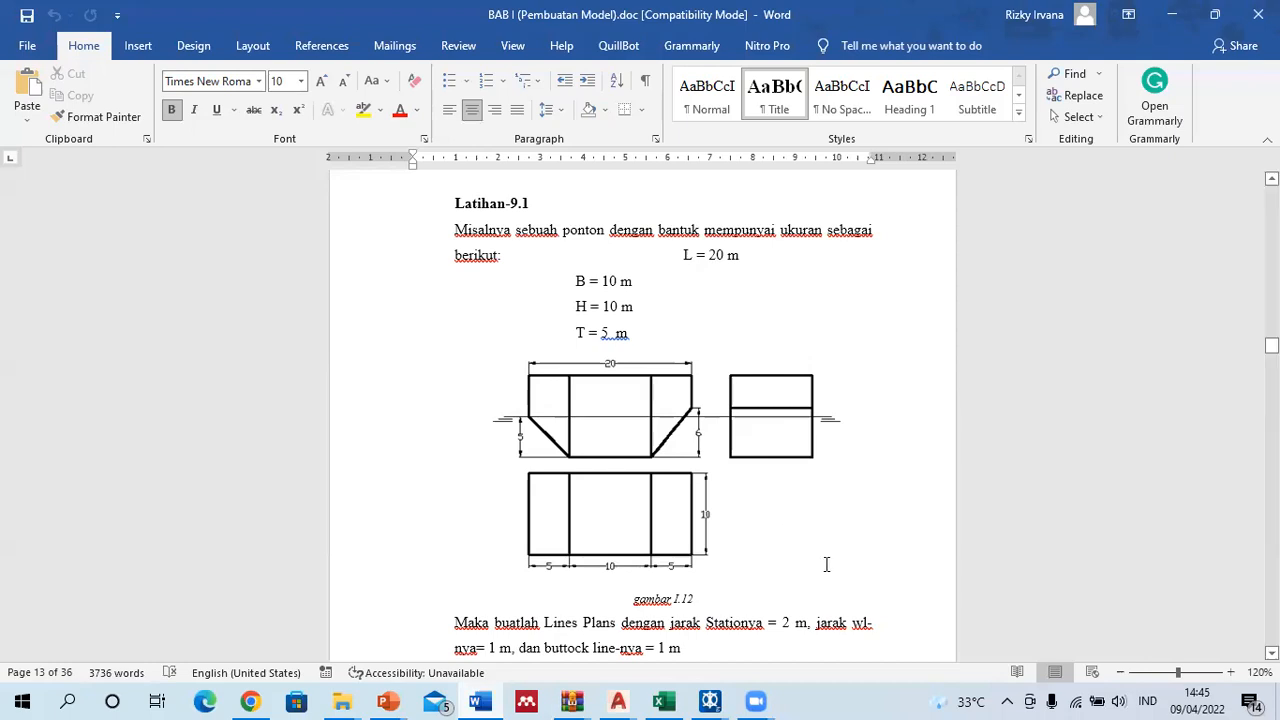
mouse_move(709, 700)
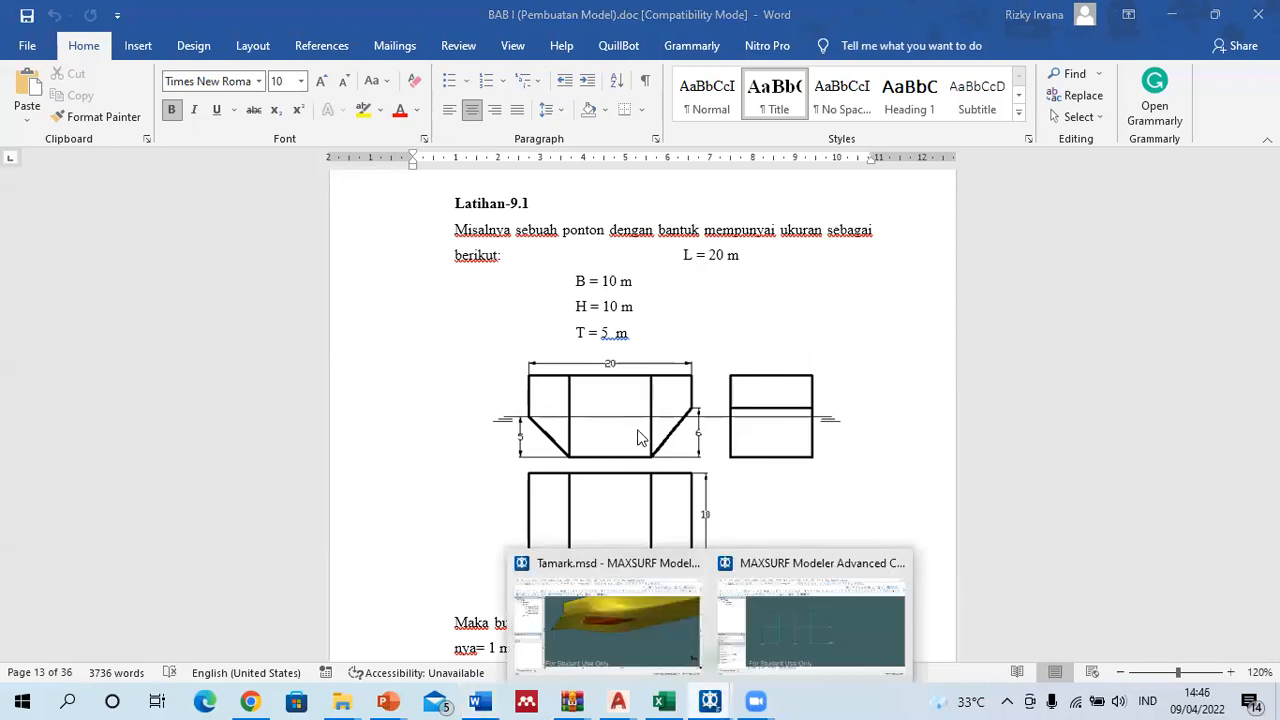
scroll(648, 455, down, 13)
scroll(652, 470, down, 18)
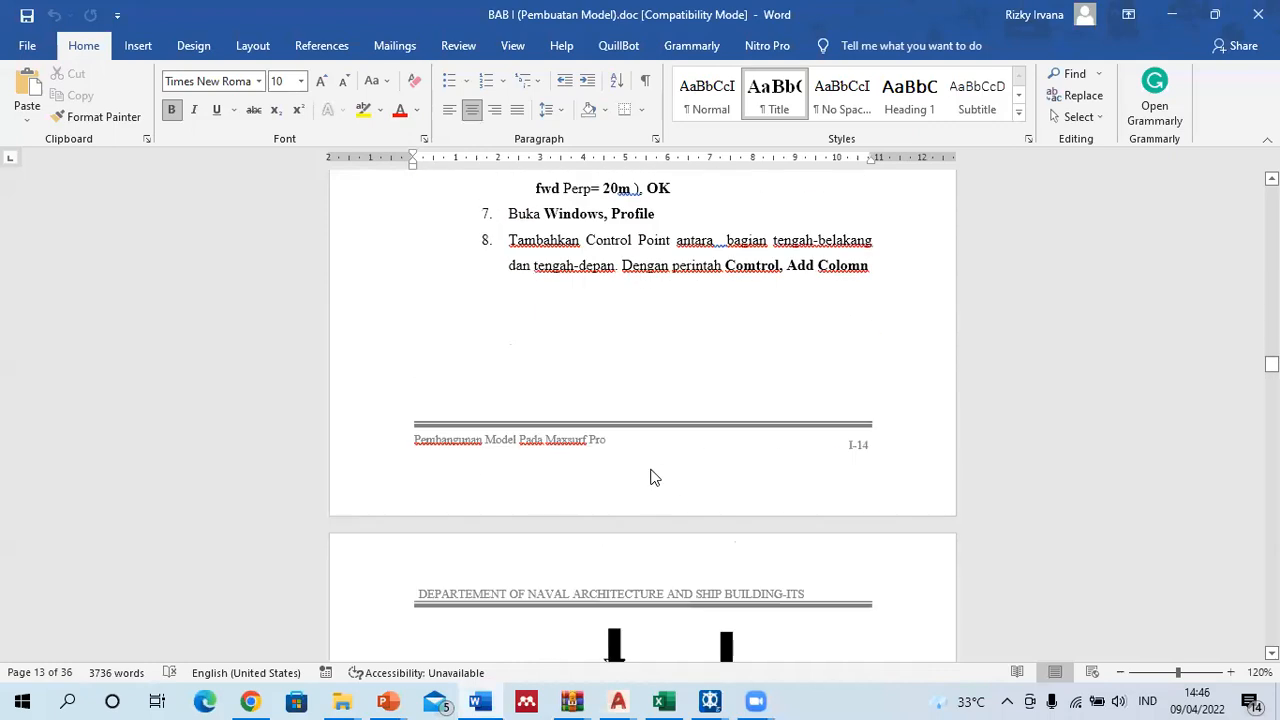
scroll(671, 416, down, 3)
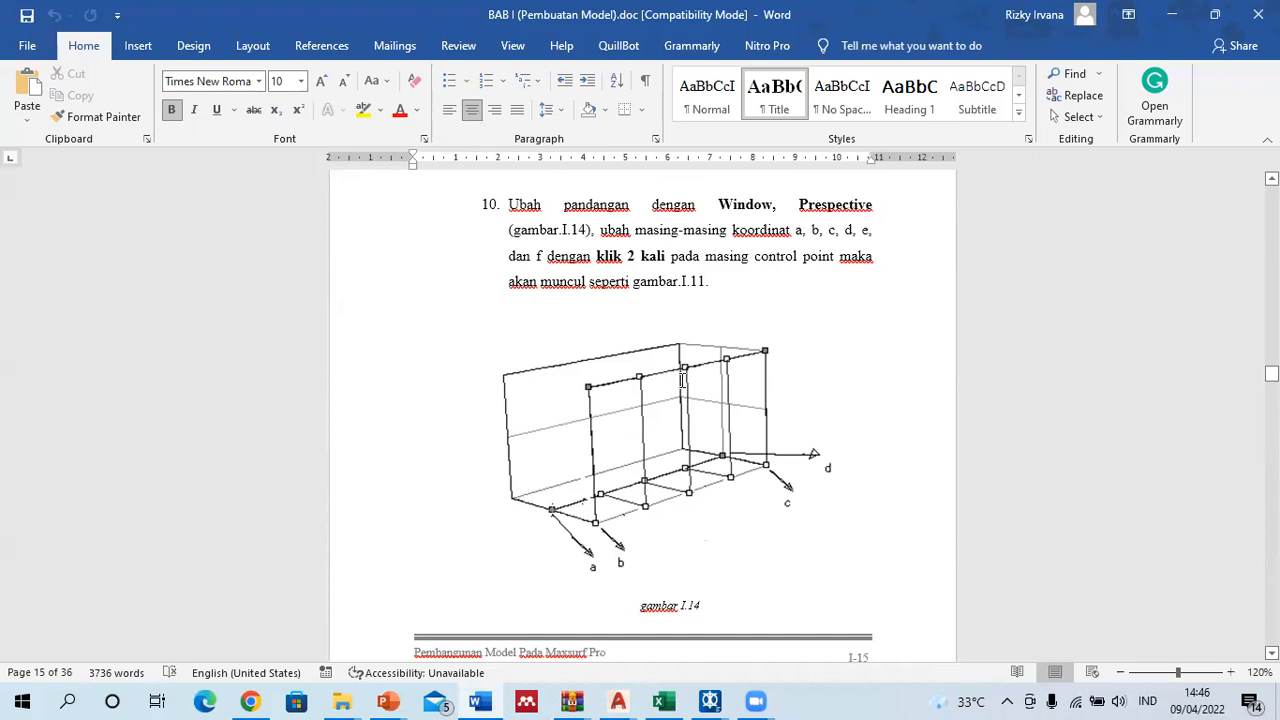
click(706, 693)
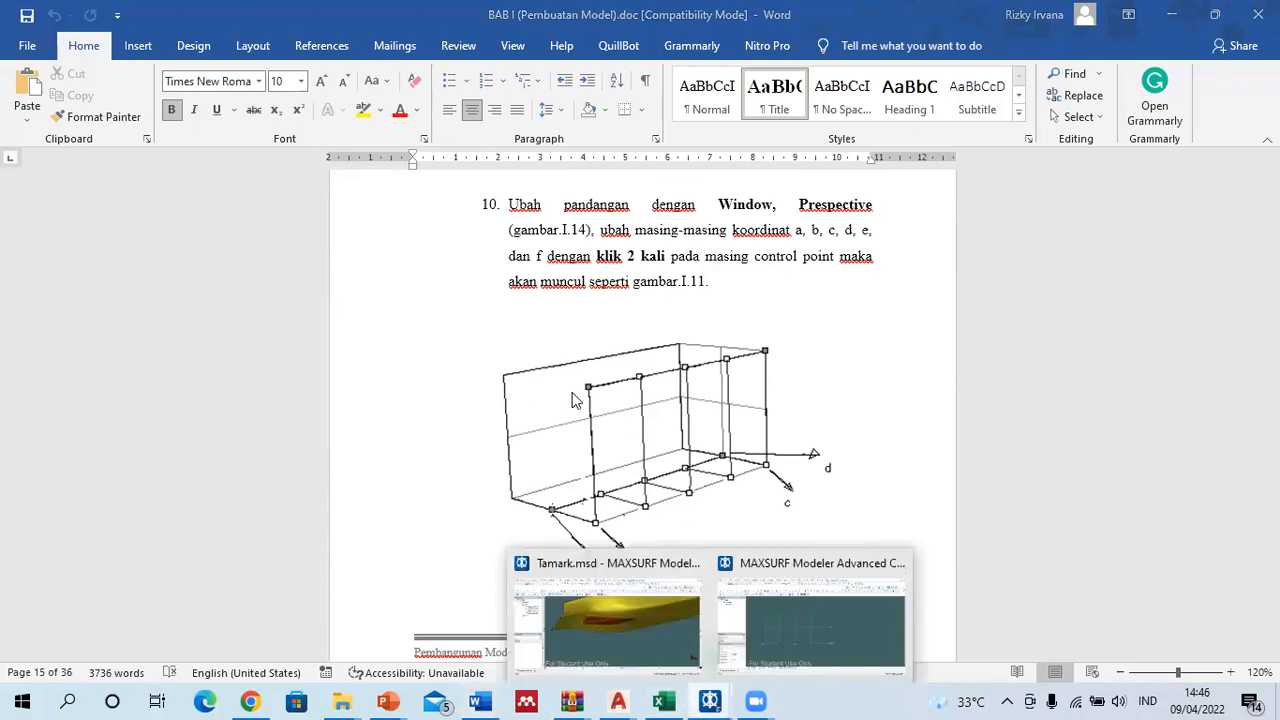
click(825, 615)
Step: Switch to the Perspective view and try to set the height of the two lower control points at the aft end to 3 m
click(706, 58)
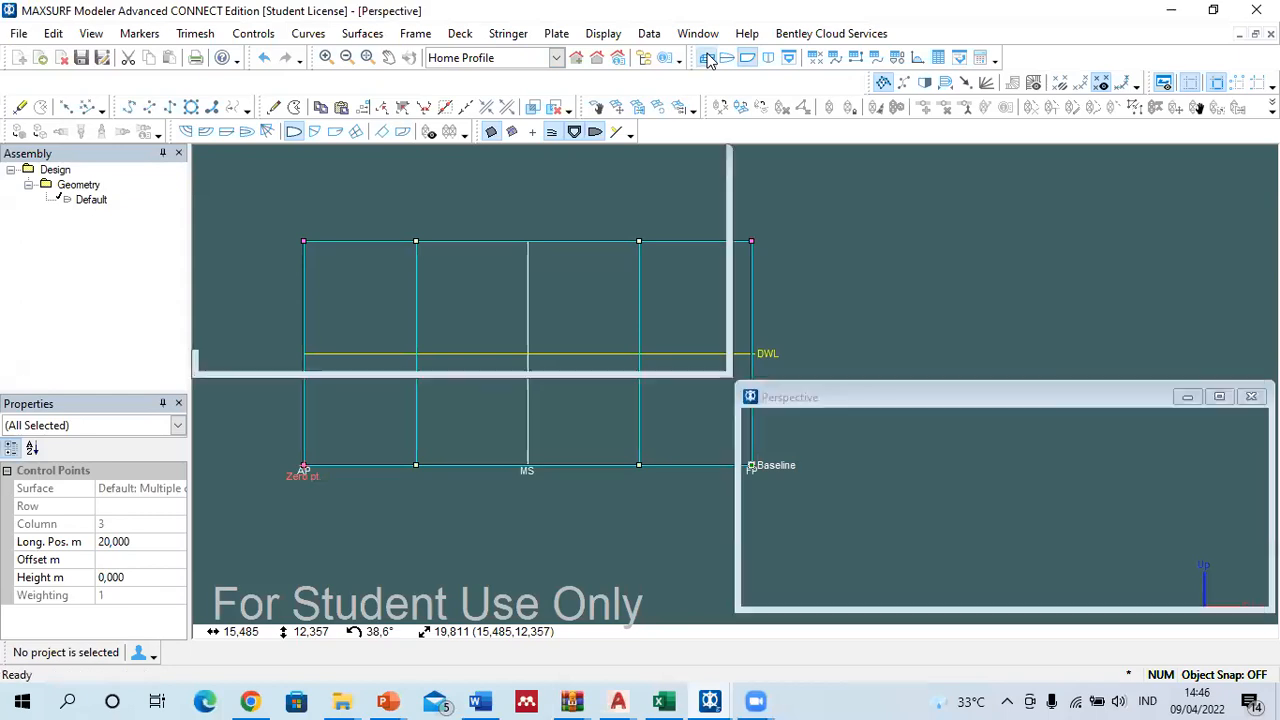
middle_drag(956, 579, 1123, 523)
middle_drag(940, 540, 786, 151)
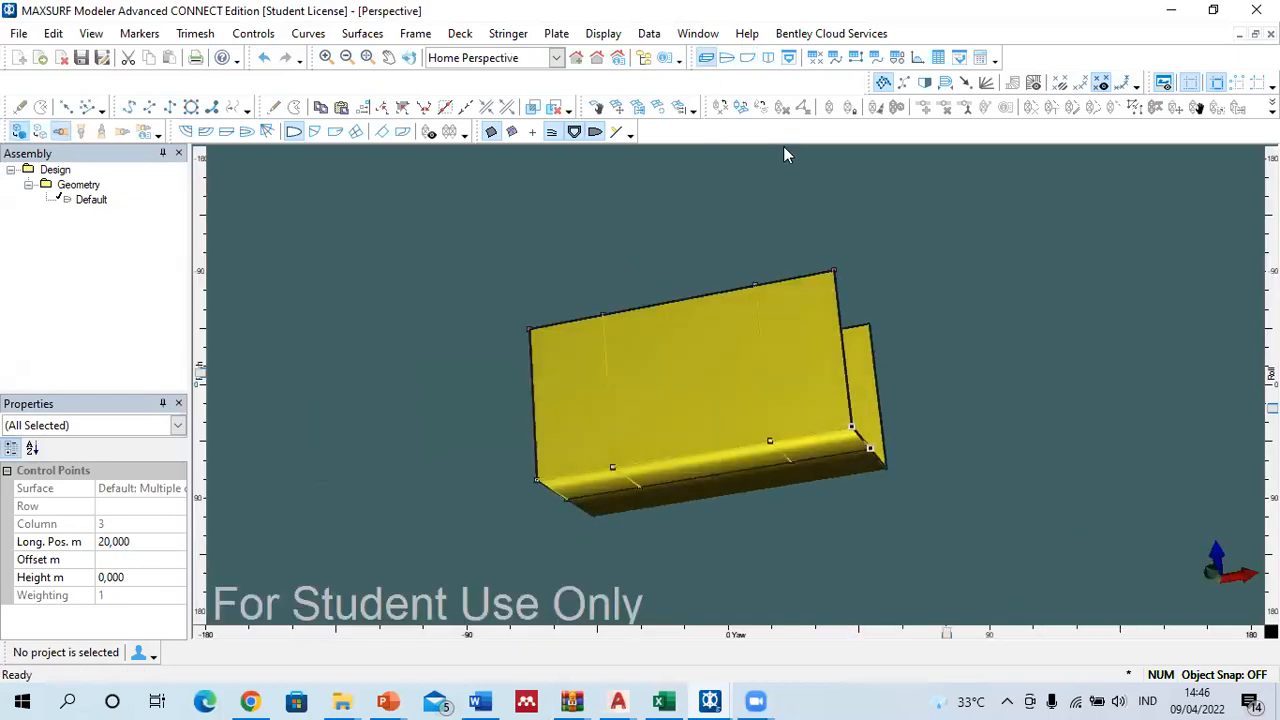
click(748, 58)
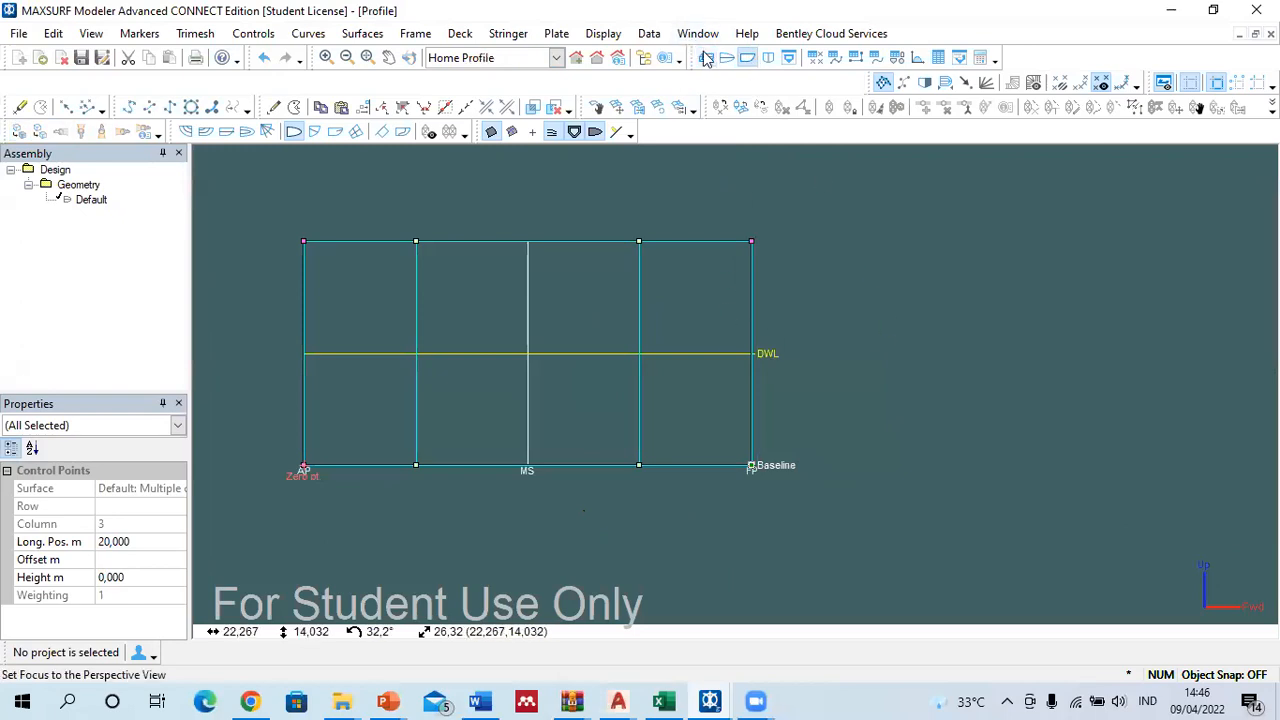
click(706, 58)
middle_drag(815, 333, 1113, 572)
scroll(701, 565, up, 2)
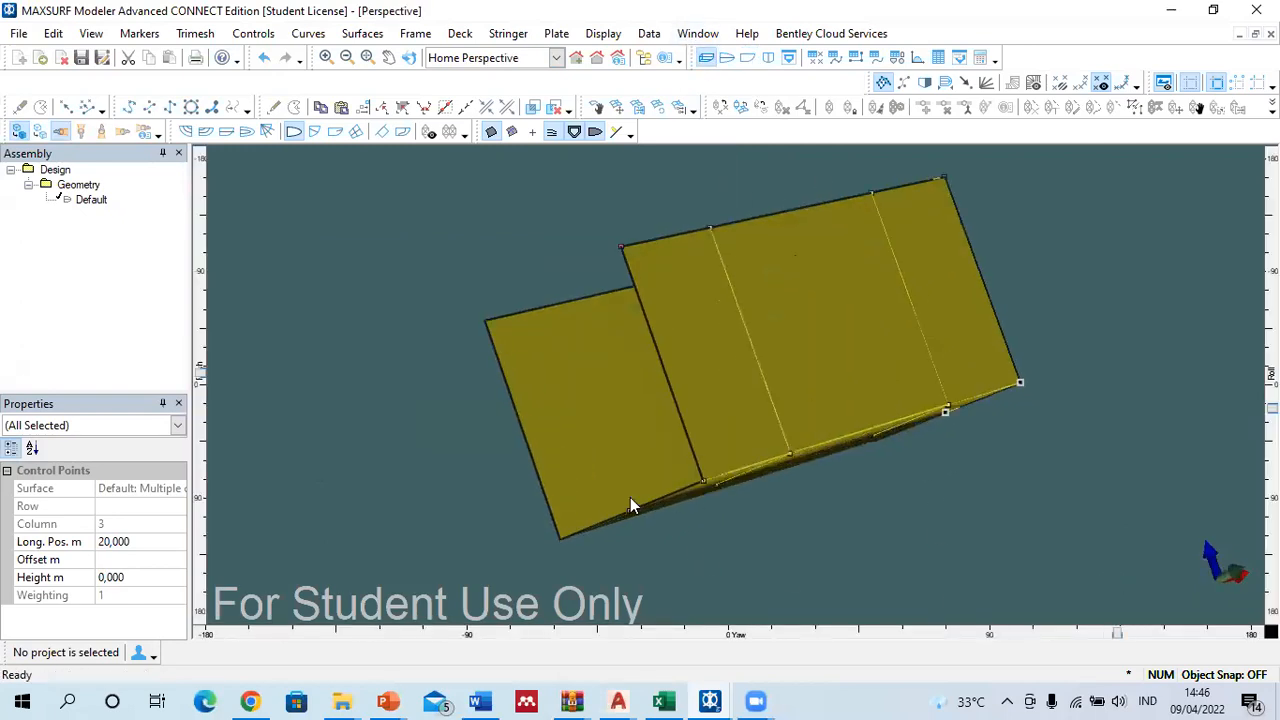
drag(609, 497, 640, 523)
shift+drag(692, 484, 716, 488)
click(45, 577)
text(3)
key(Return)
key(Escape)
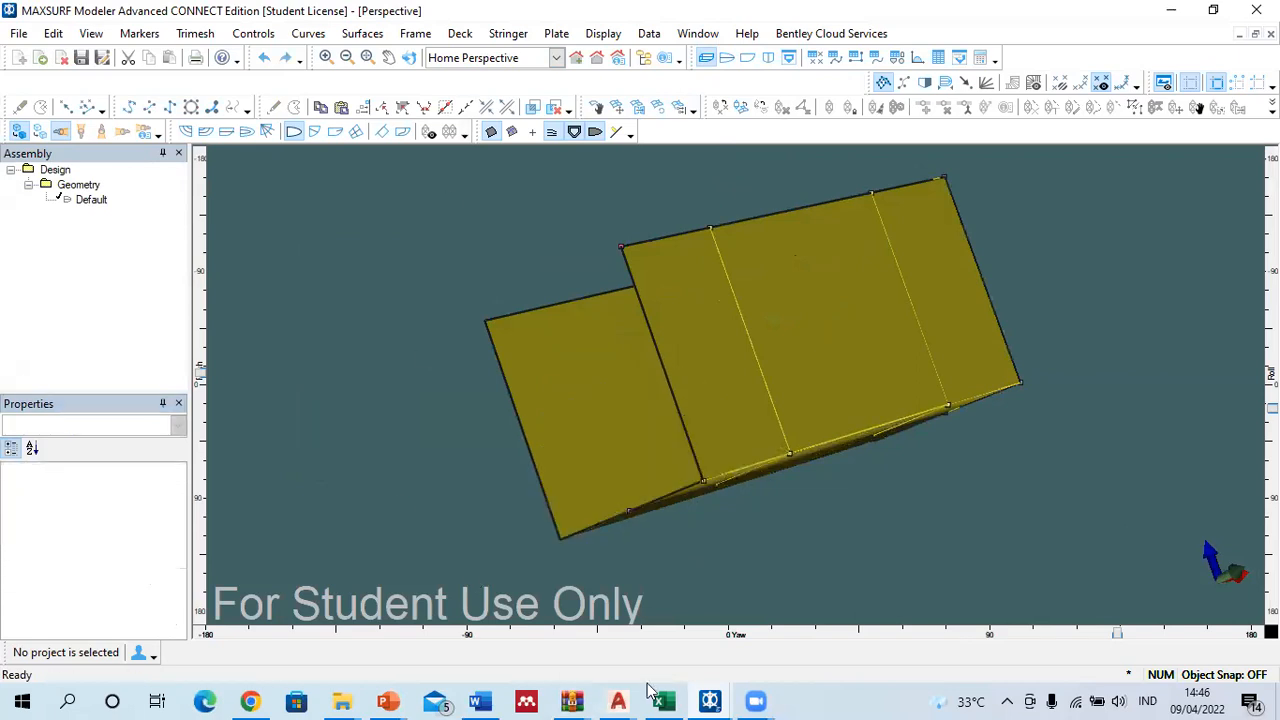
click(650, 690)
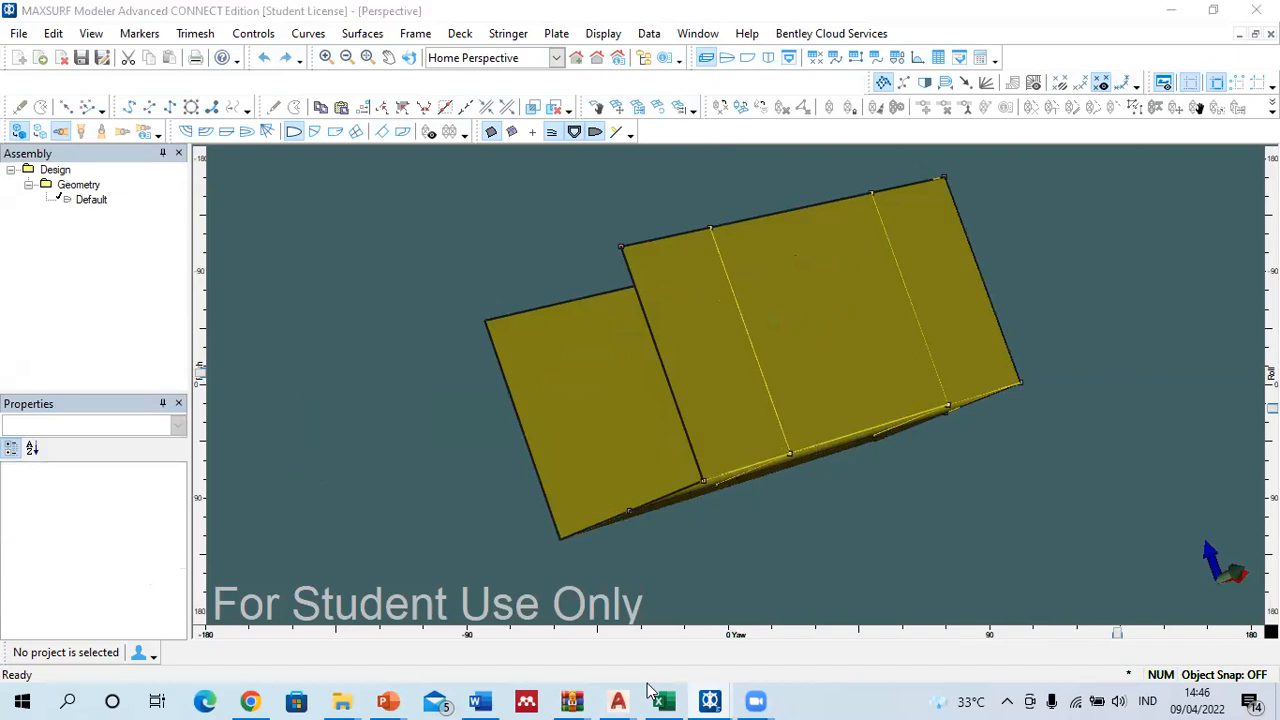
scroll(680, 452, down, 2)
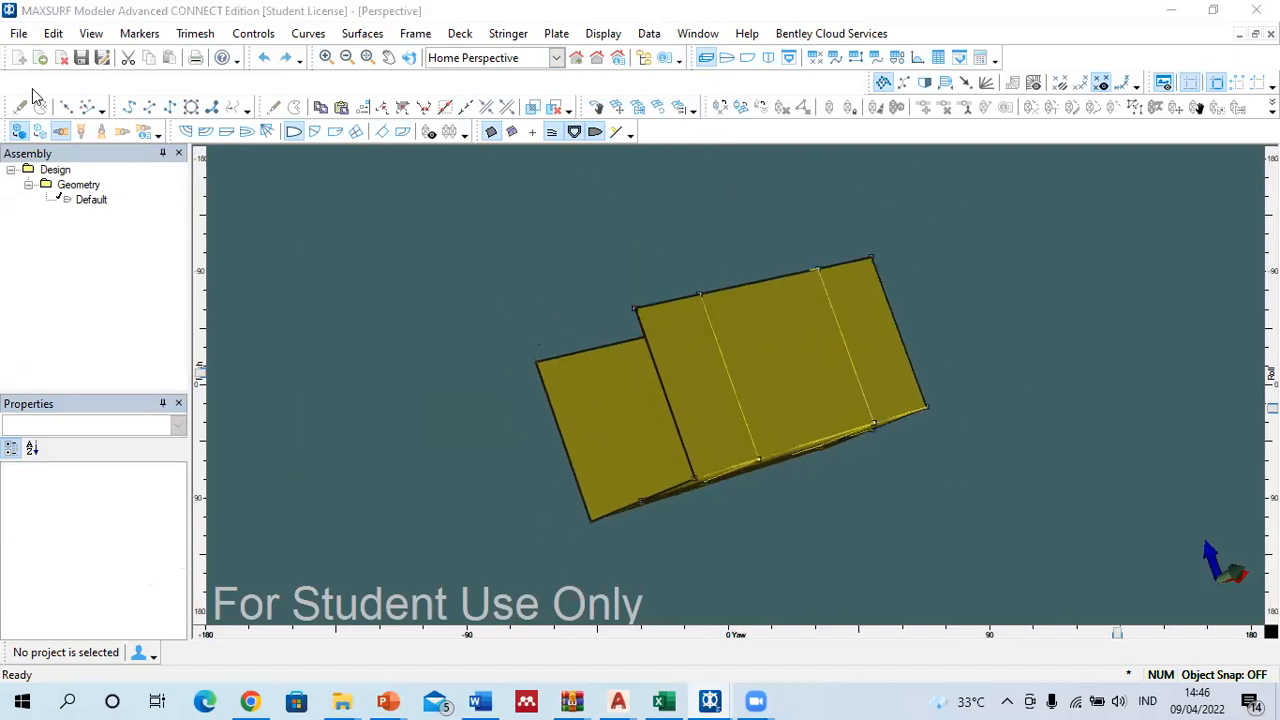
Step: Set the height of the two lower control points at the aft end to 5 m
click(20, 131)
middle_drag(700, 255, 712, 352)
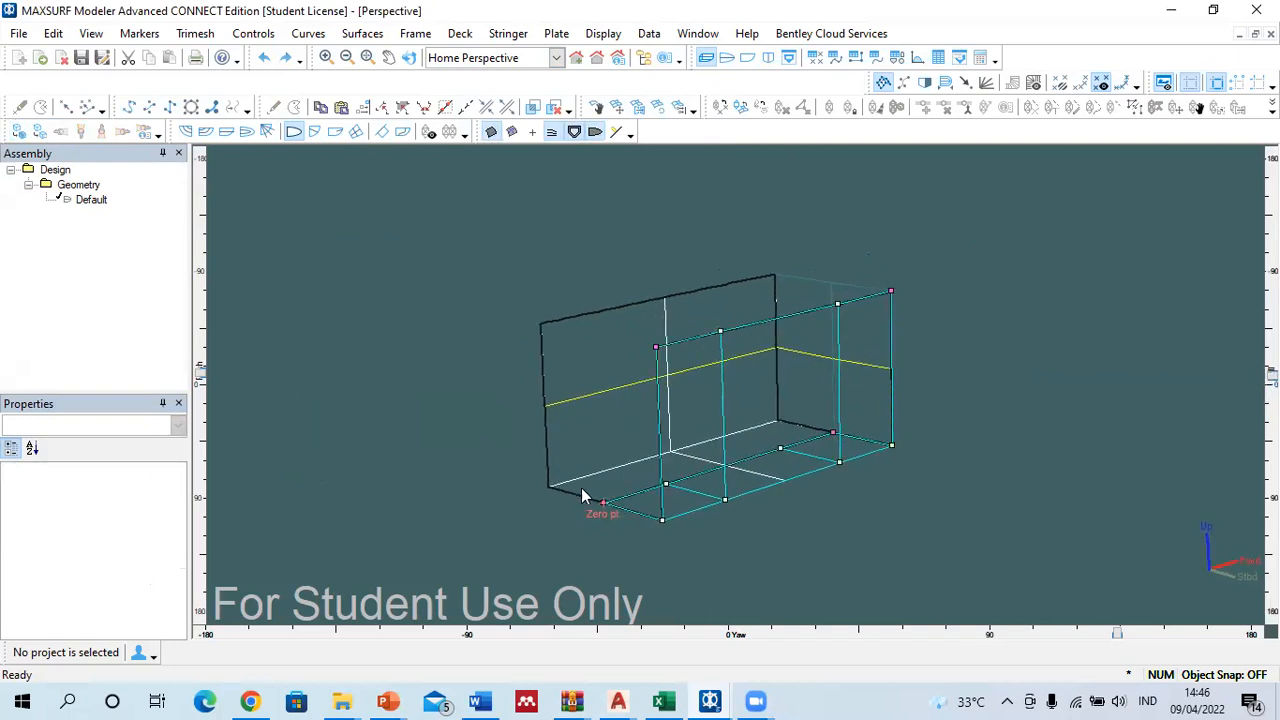
click(602, 502)
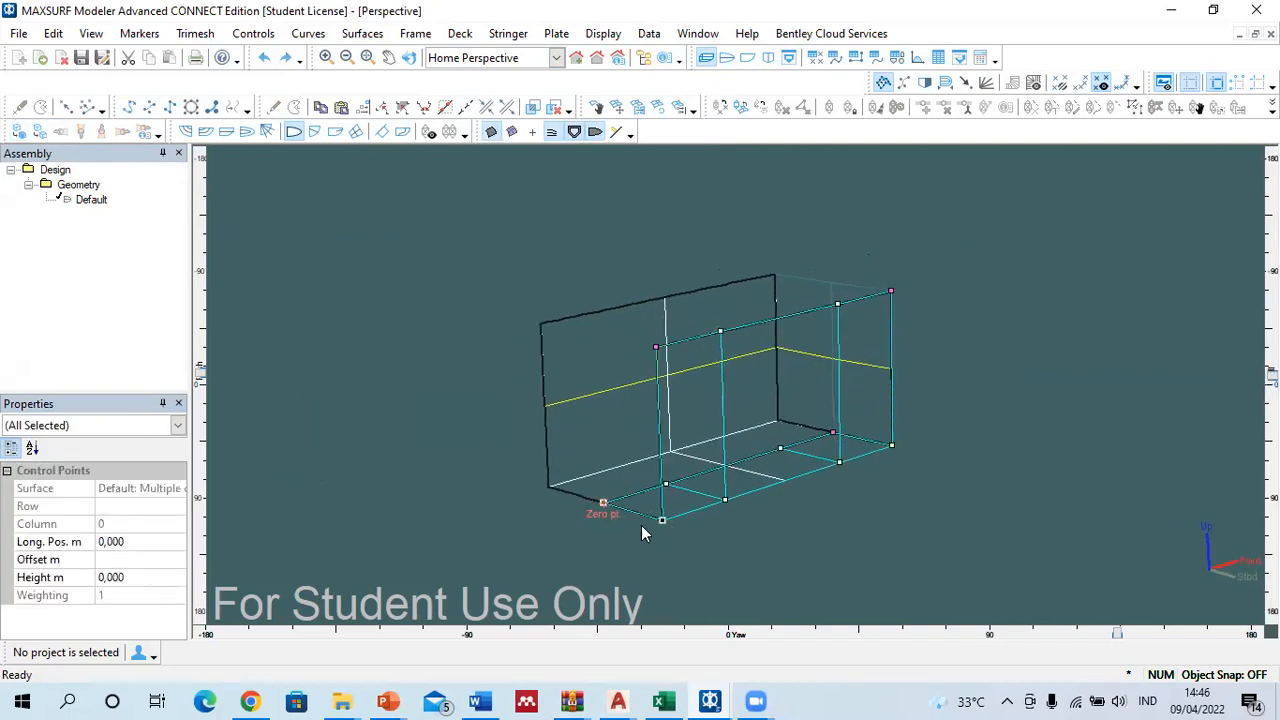
click(6, 582)
text(5)
key(Return)
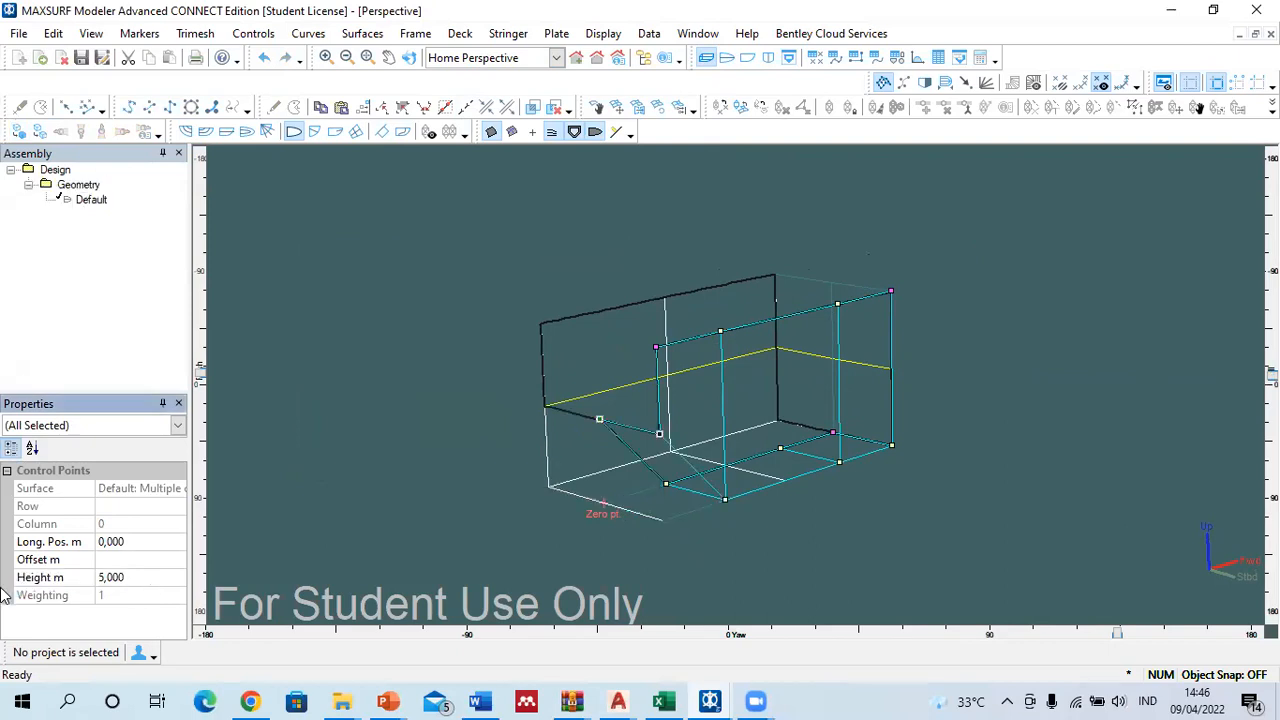
click(933, 500)
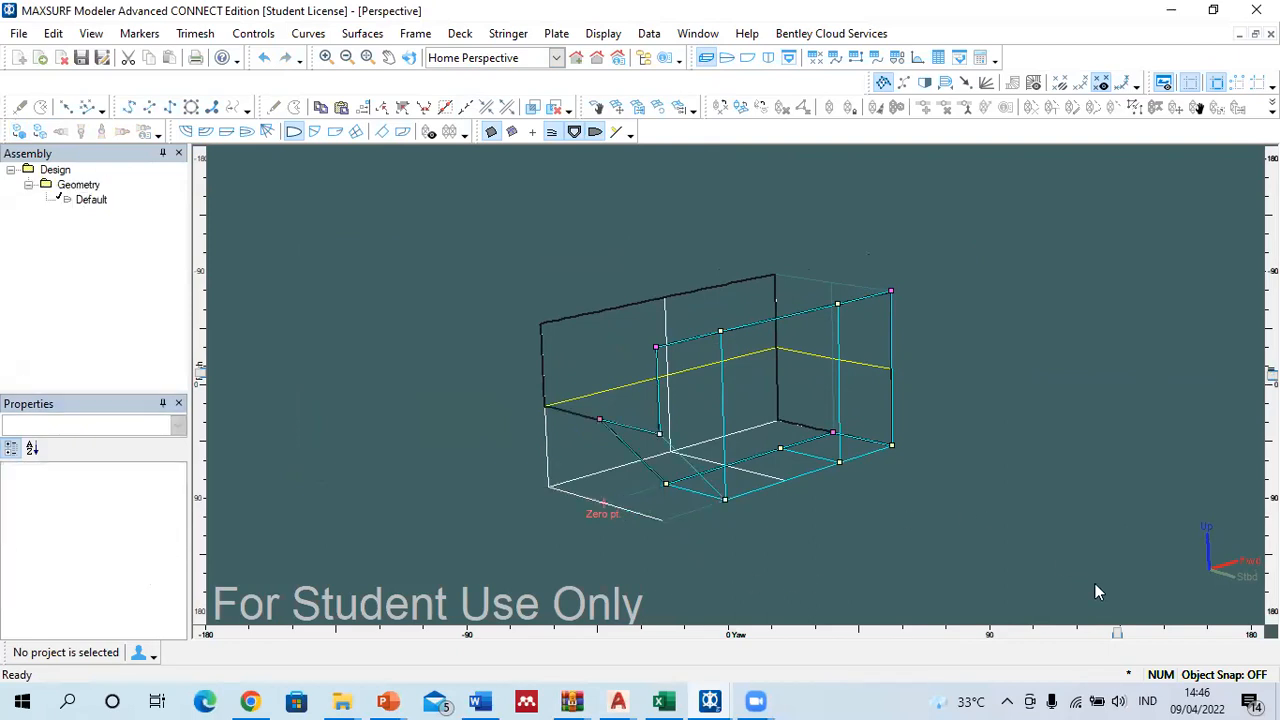
Step: Set the height of the two lower control points at the forward end to 6 m
drag(1117, 634, 992, 634)
drag(913, 453, 948, 484)
drag(880, 418, 955, 495)
click(26, 582)
text(6)
key(Return)
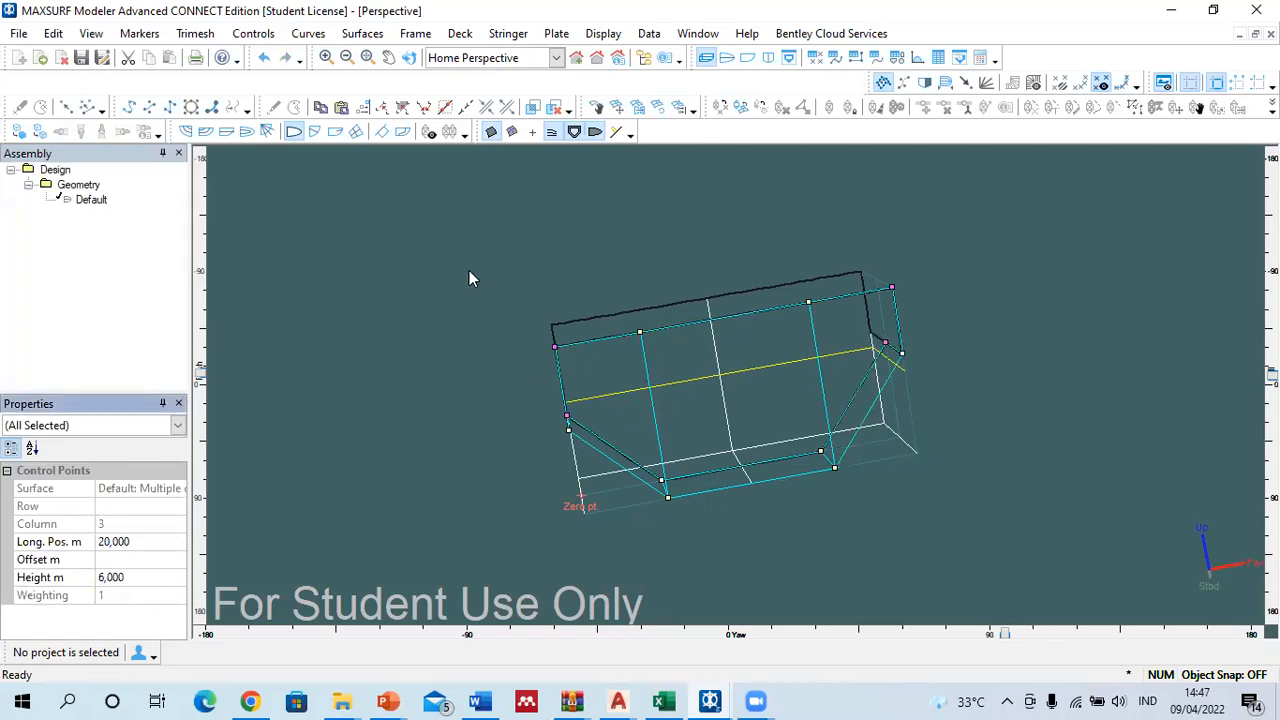
Step: Check the raked aft and forward ends in the Profile view and as a rendered hull in the Perspective view
click(747, 58)
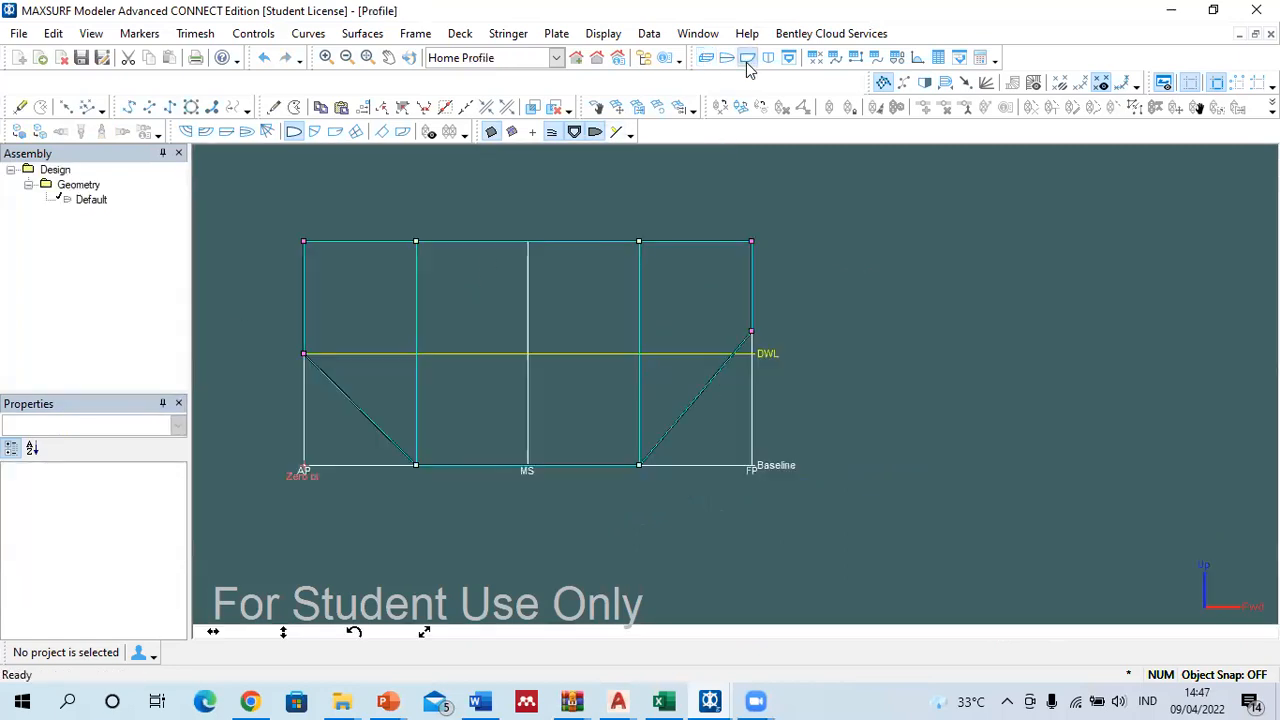
drag(278, 335, 319, 383)
drag(738, 305, 782, 363)
click(777, 375)
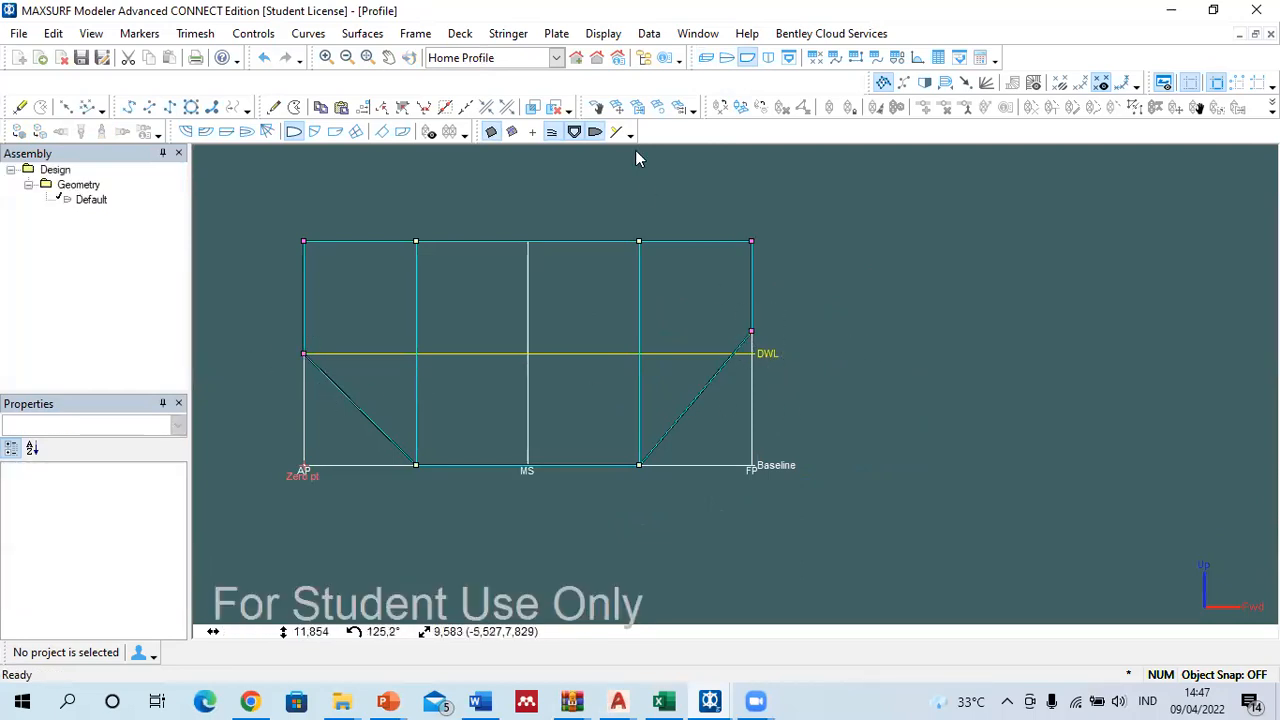
click(706, 58)
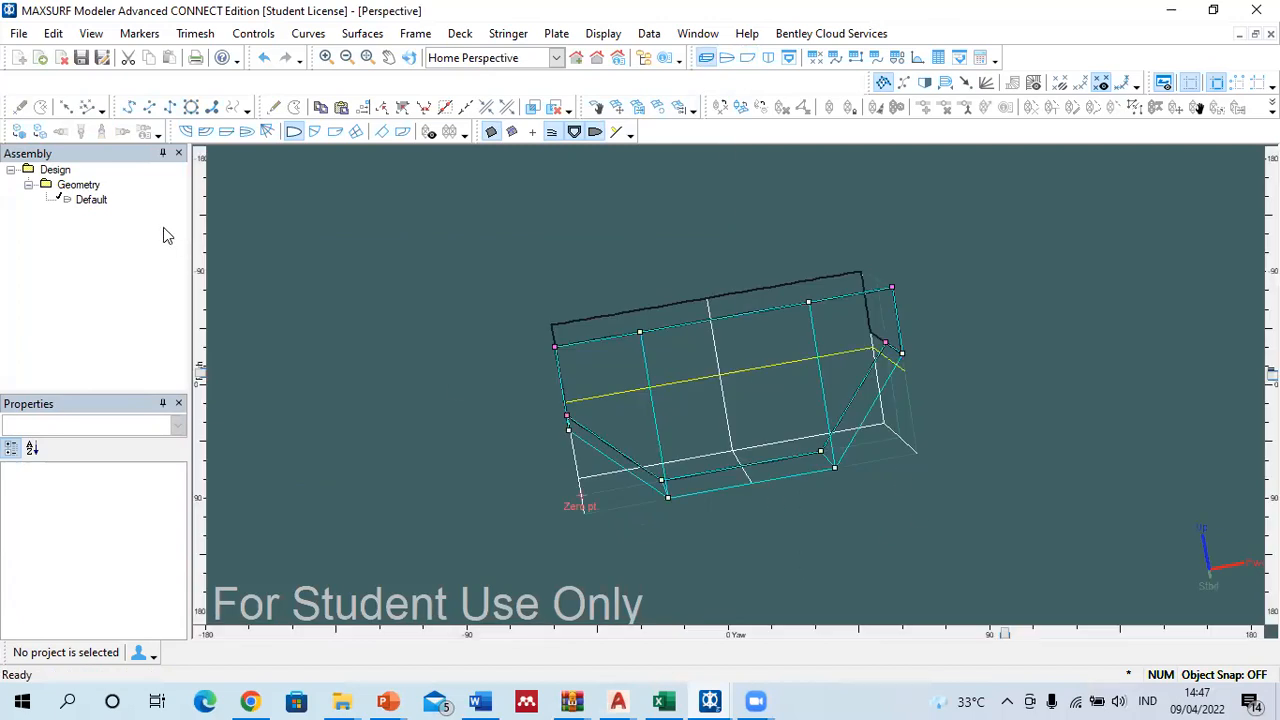
click(18, 133)
mouse_move(909, 557)
middle_down()
mouse_move(1175, 521)
mouse_move(1201, 502)
mouse_move(847, 545)
mouse_move(733, 535)
mouse_move(791, 535)
mouse_move(1151, 437)
mouse_move(1080, 466)
mouse_move(937, 495)
mouse_move(1231, 405)
middle_up()
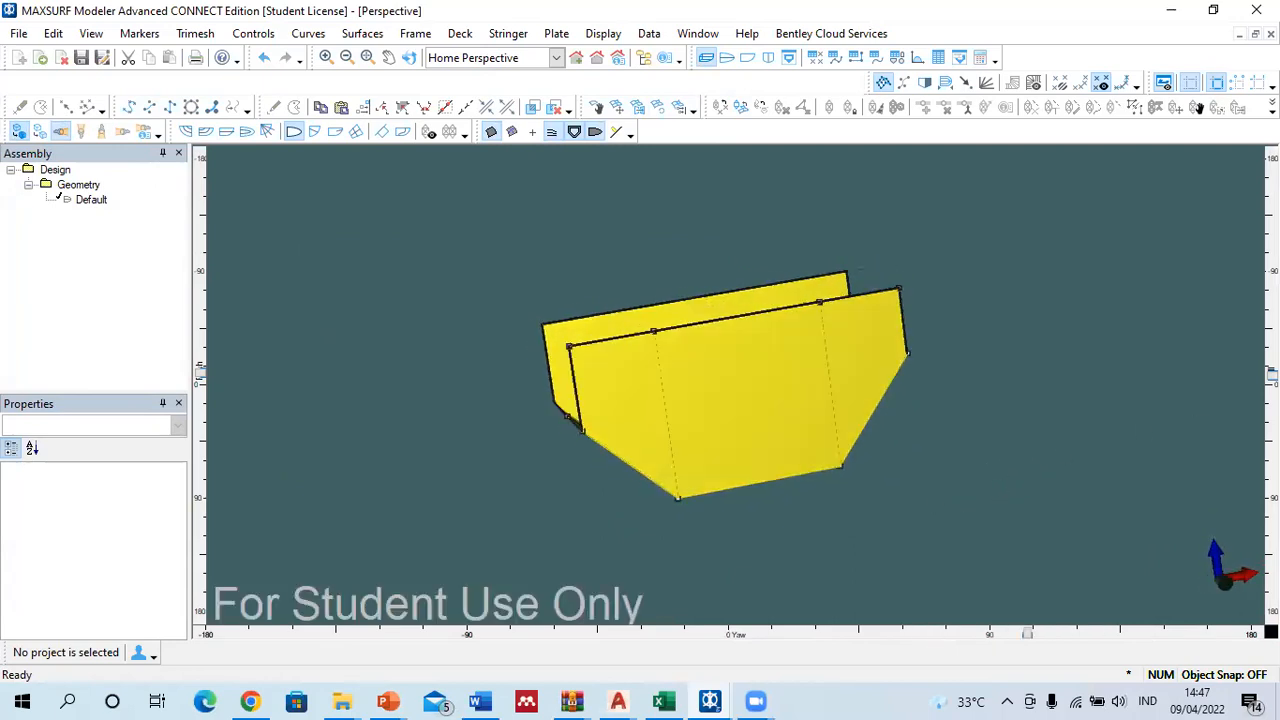
click(19, 131)
drag(1272, 374, 1272, 344)
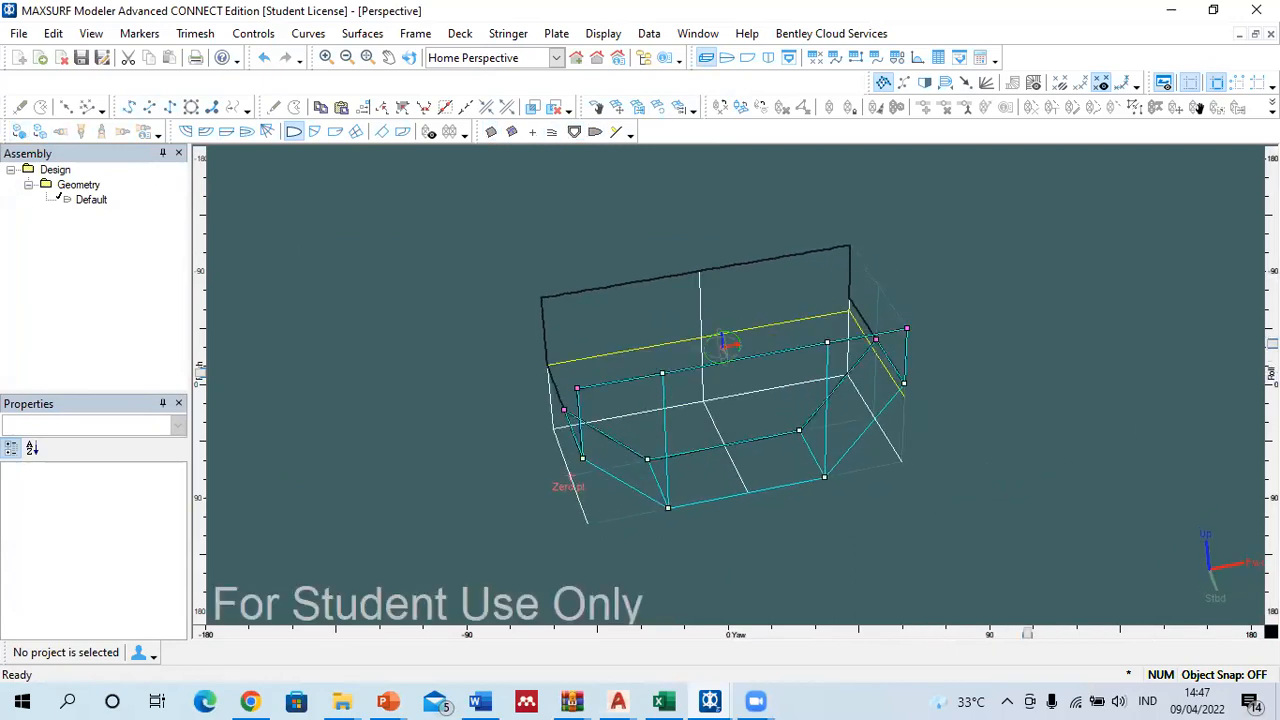
Step: Lock the Default surface
click(86, 197)
right_click(86, 197)
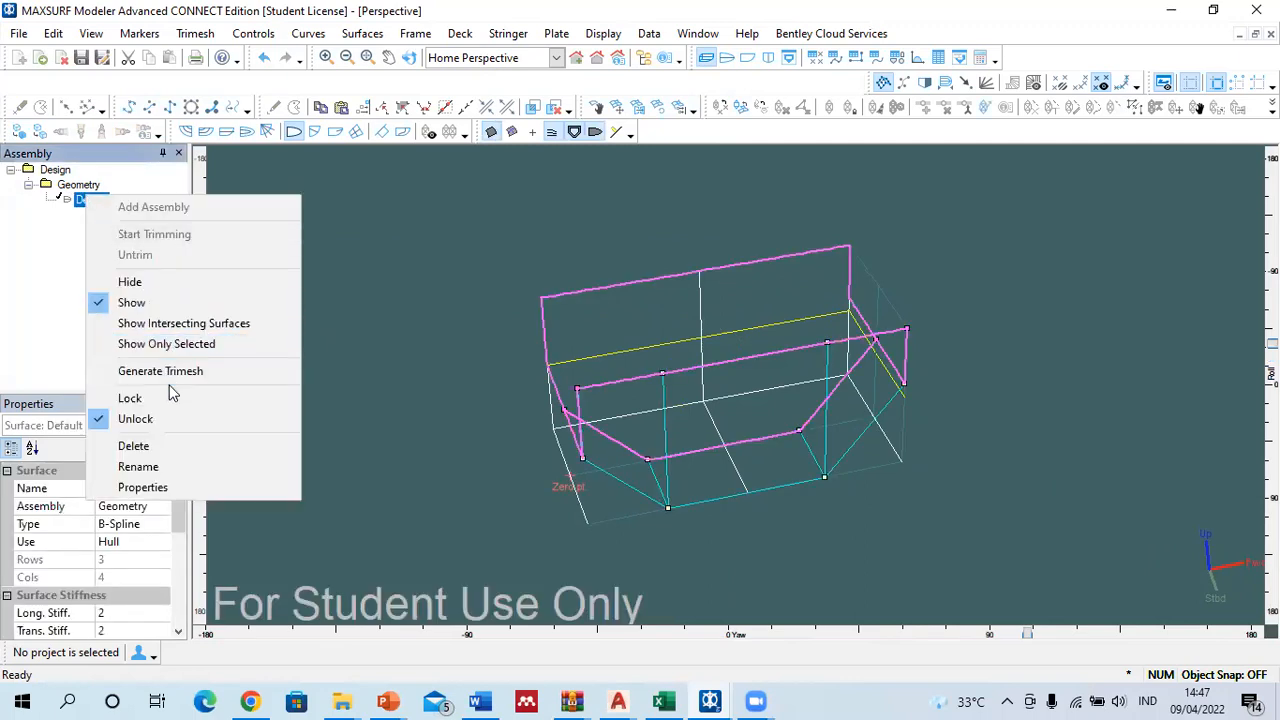
click(165, 395)
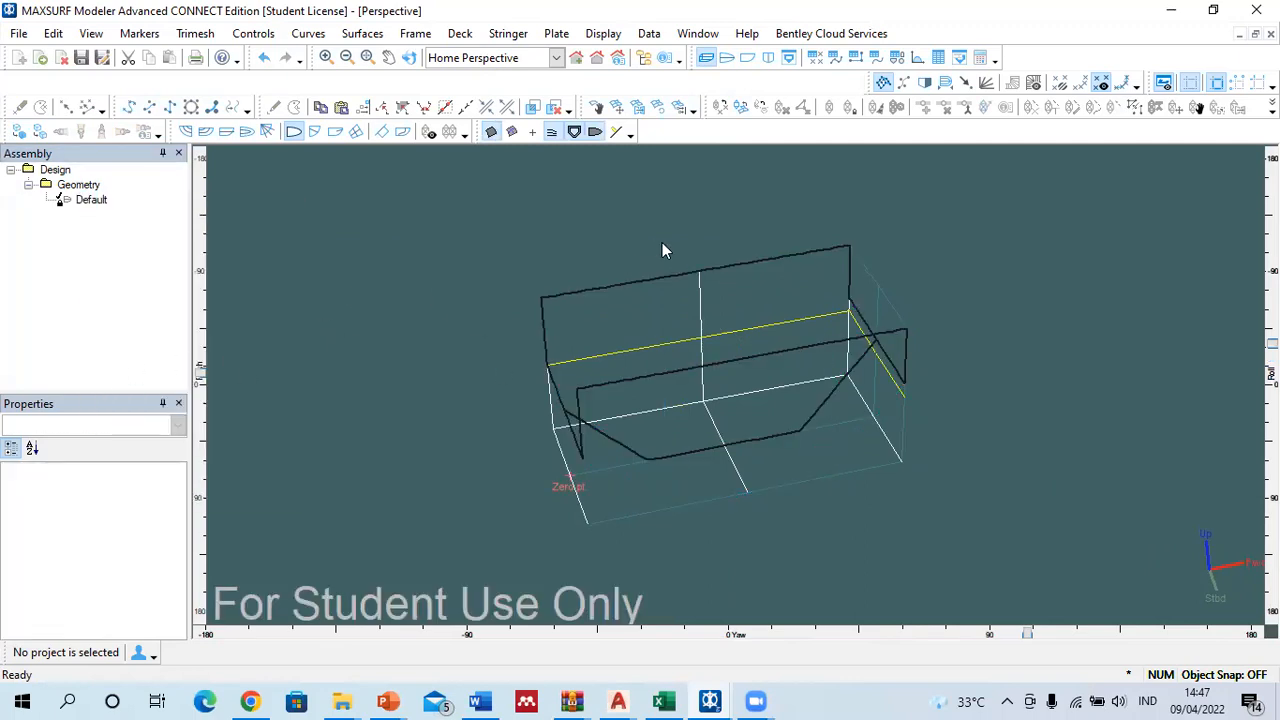
Step: Add a Waterplane surface to the design in the Profile view
click(746, 63)
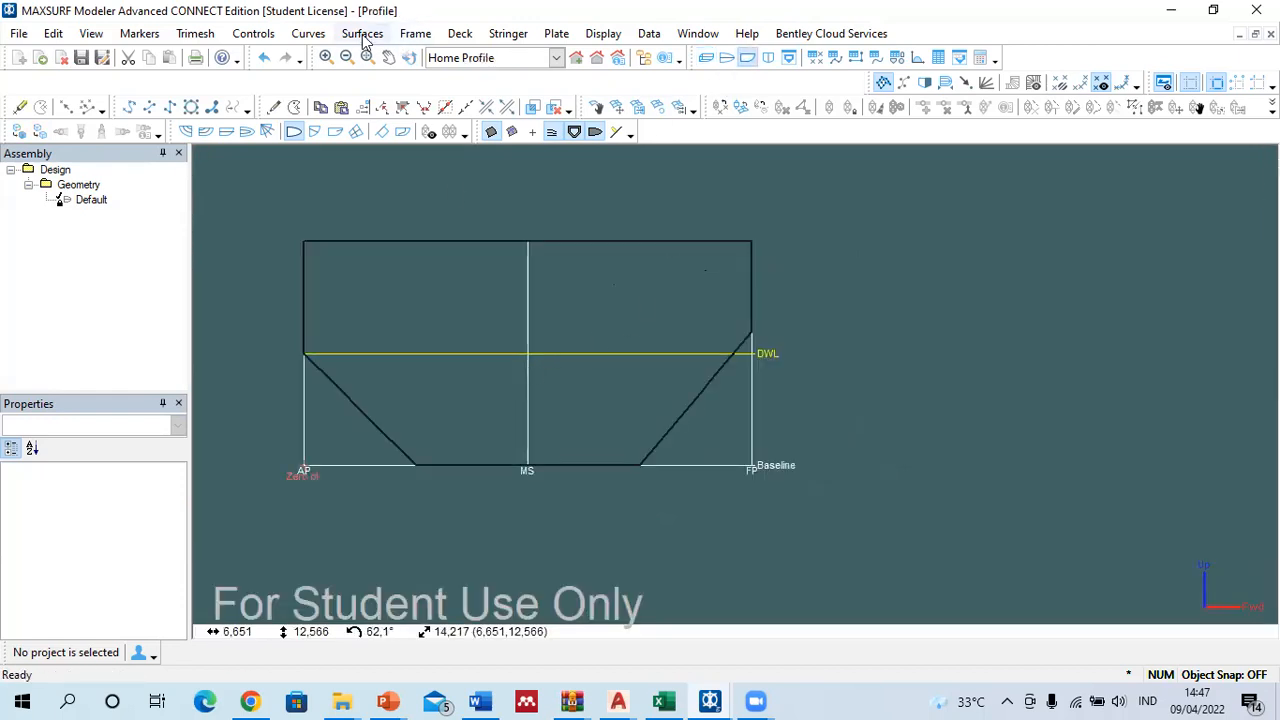
click(363, 34)
mouse_move(433, 76)
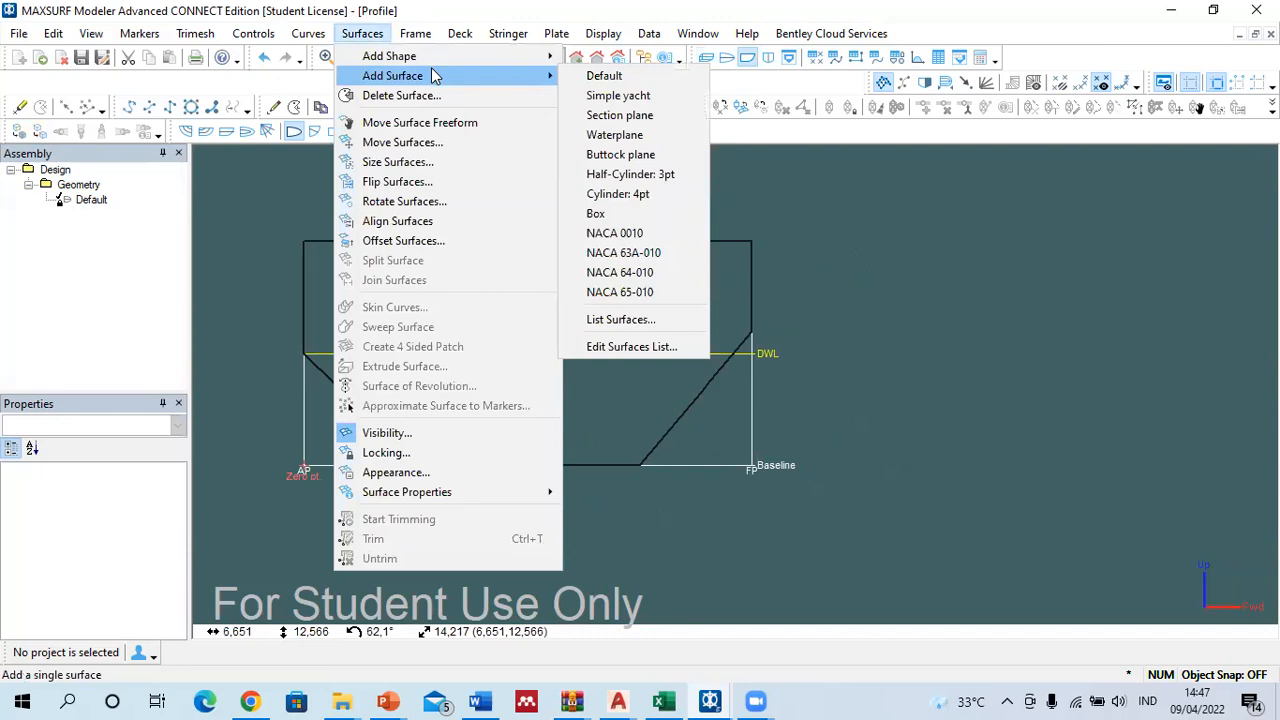
click(649, 143)
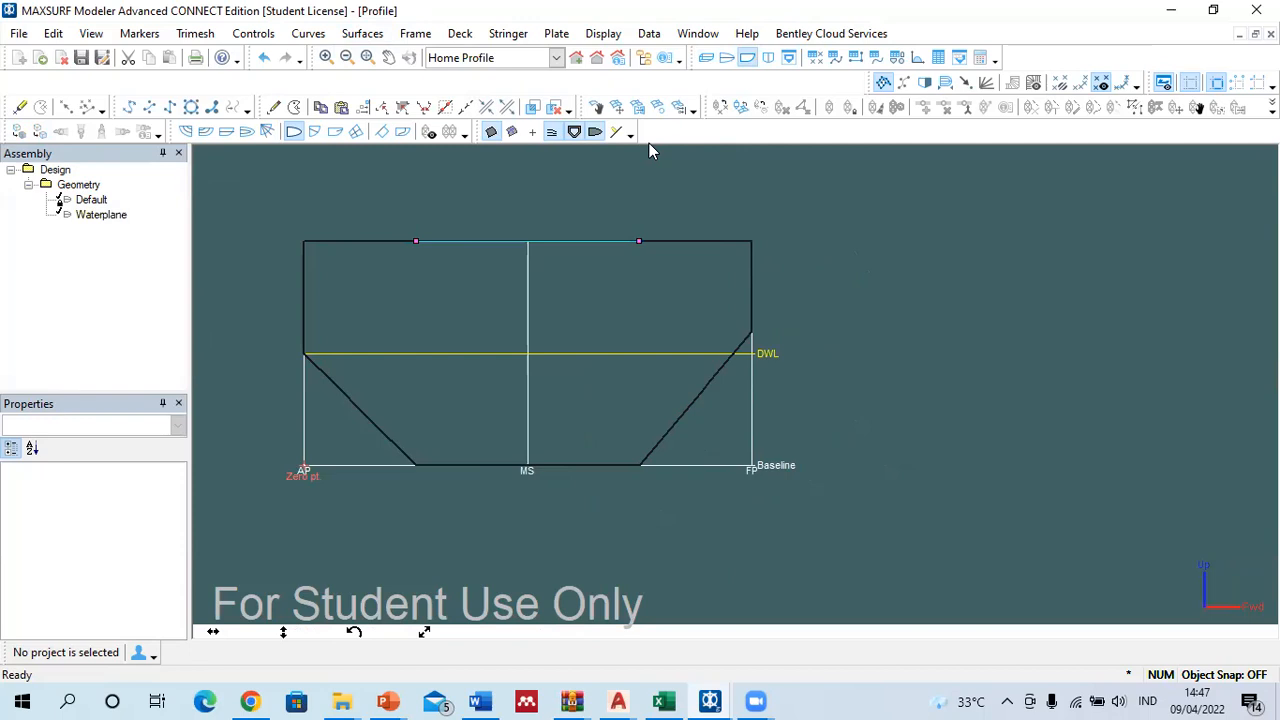
Step: Set the longitudinal position of the waterplane's aft control points to 0 m and its forward control points to 20 m
drag(395, 215, 425, 257)
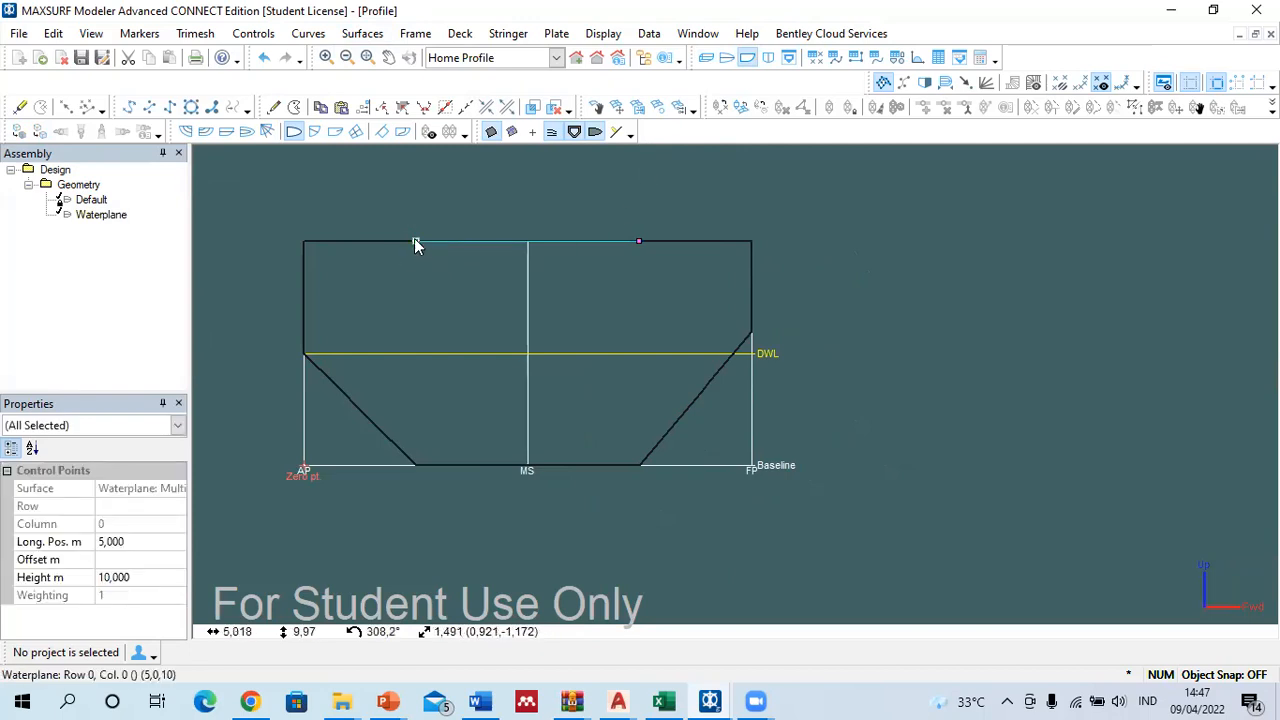
click(152, 541)
text(0)
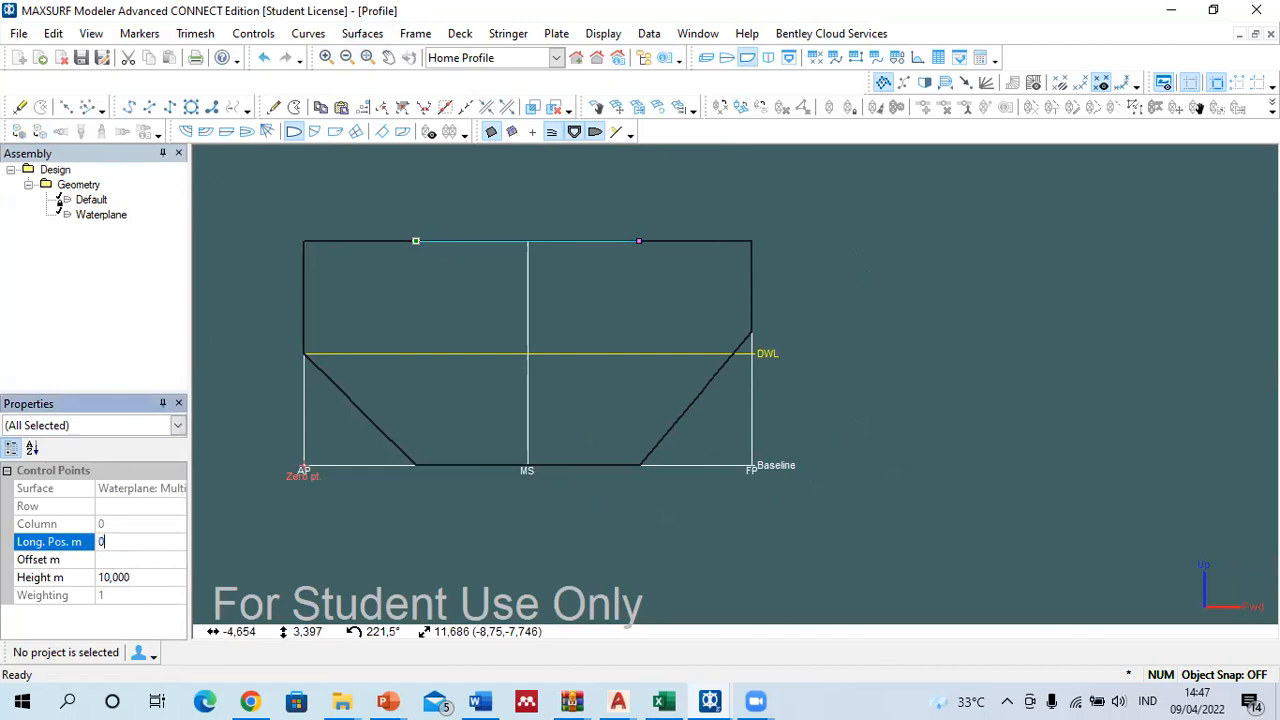
key(Return)
click(639, 241)
click(5, 545)
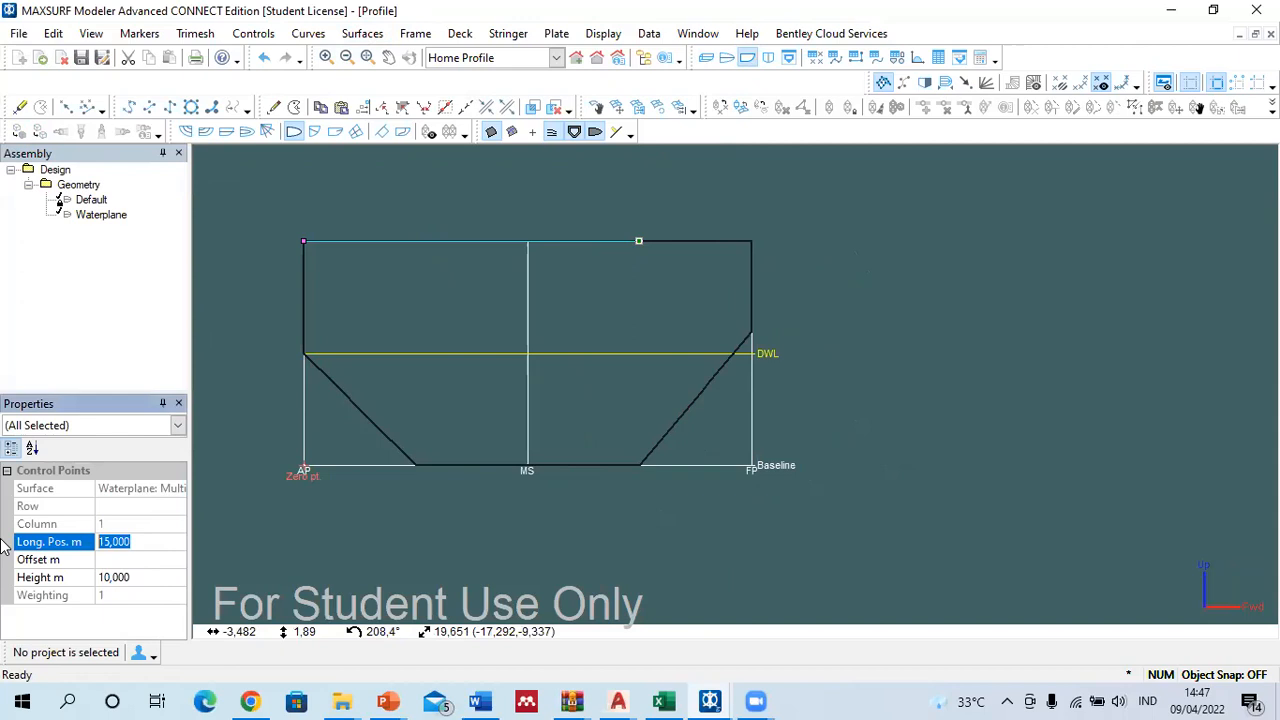
text(20)
key(Return)
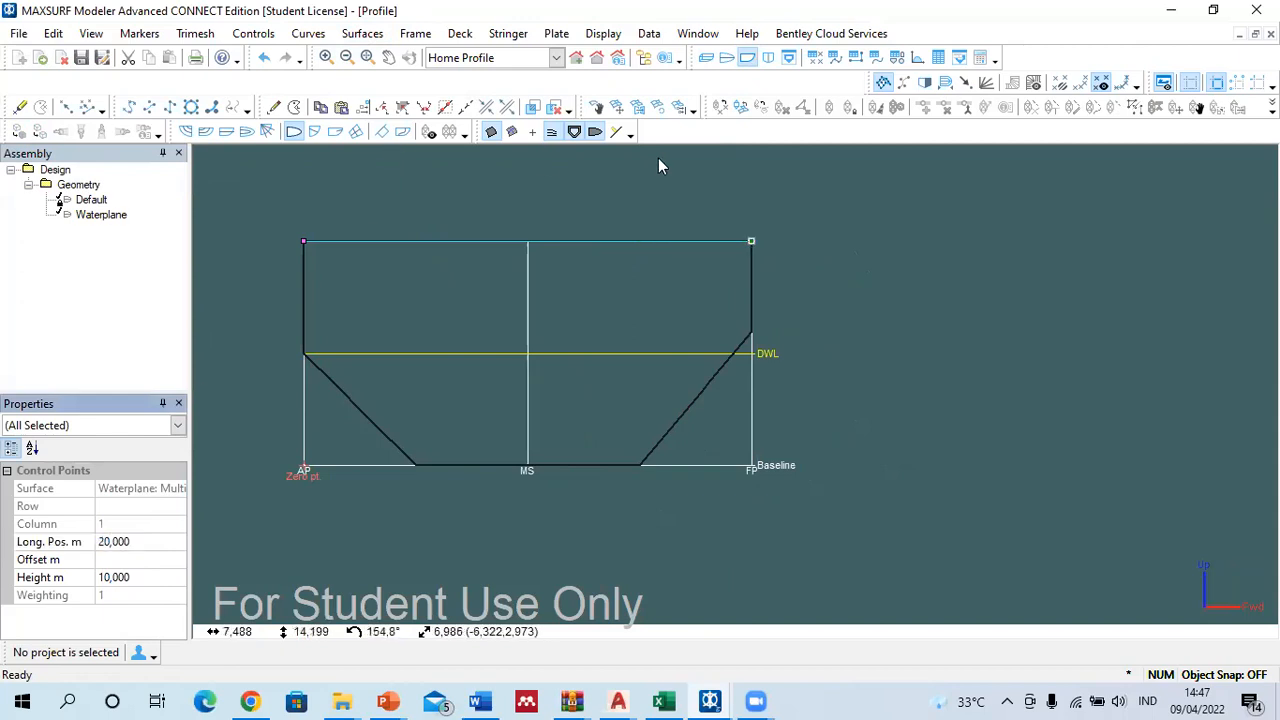
Step: Set the offset of the waterplane's outer control points to 5 m in the Plan view
click(727, 58)
scroll(534, 467, down, 3)
drag(306, 302, 1018, 373)
click(9, 563)
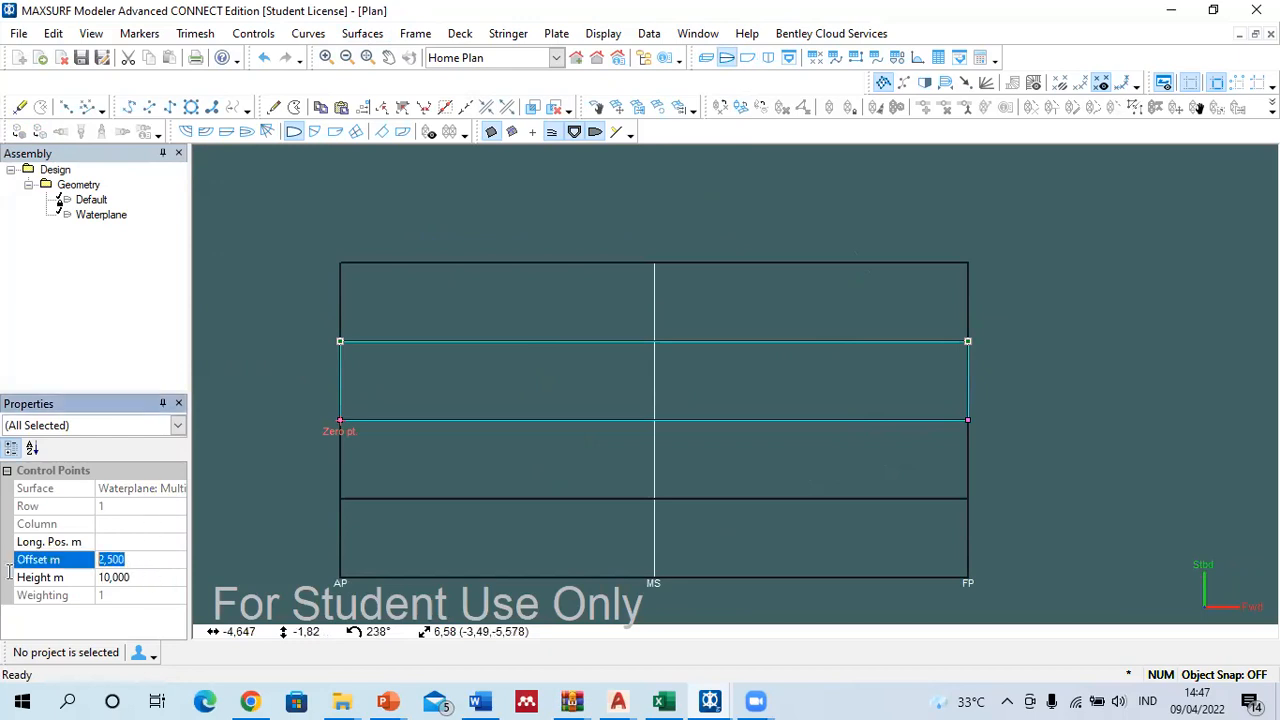
text(5)
key(Return)
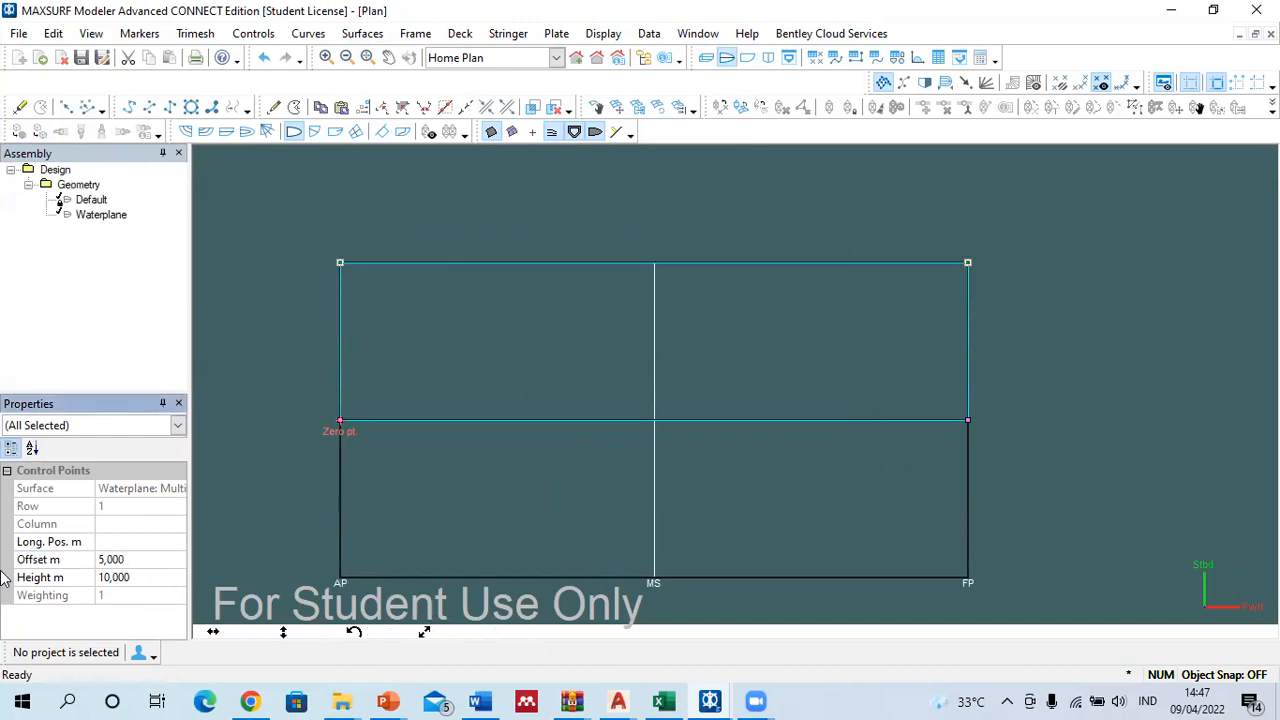
Step: Render the hull in the Perspective view and delete the Waterplane surface covering its top
click(705, 58)
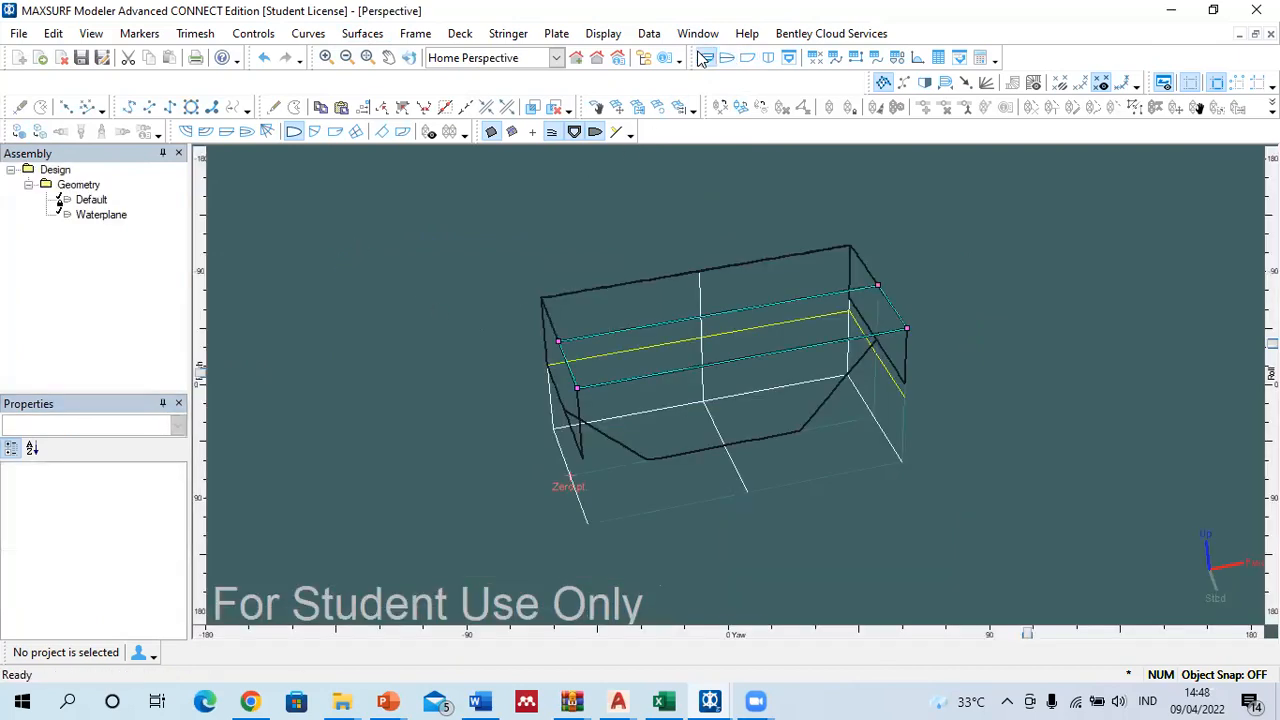
click(40, 131)
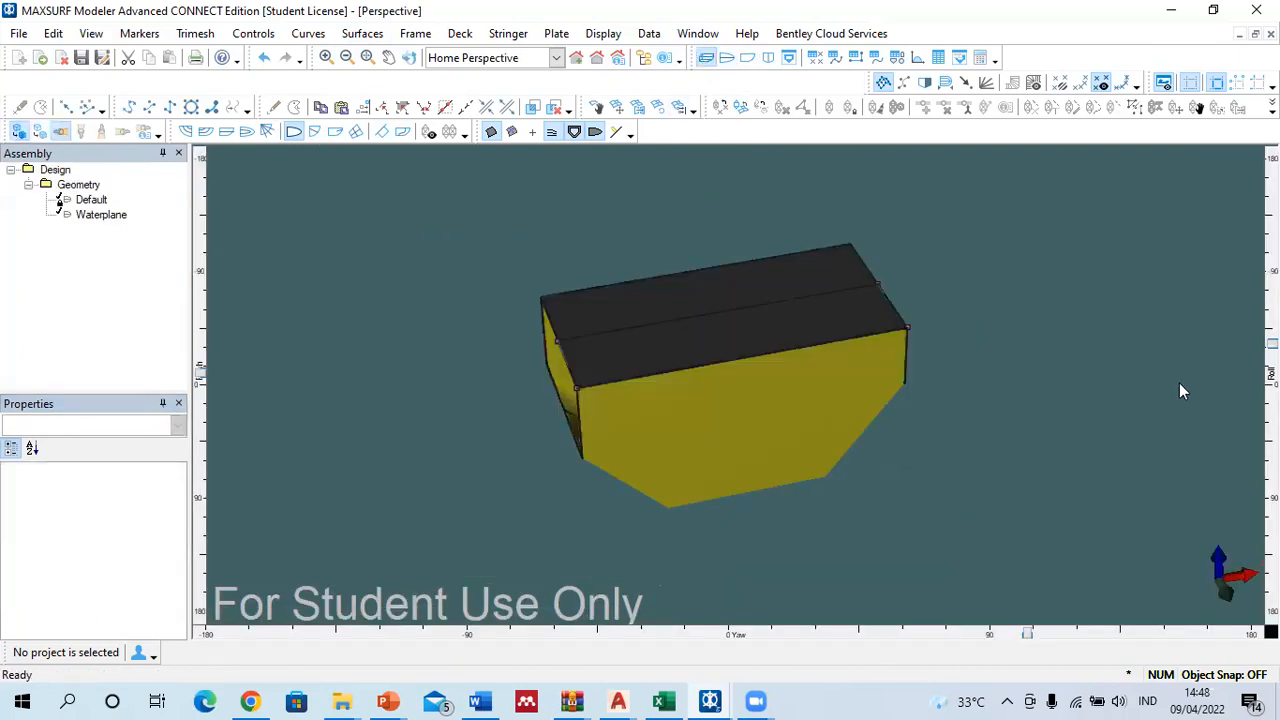
drag(1028, 633, 1055, 528)
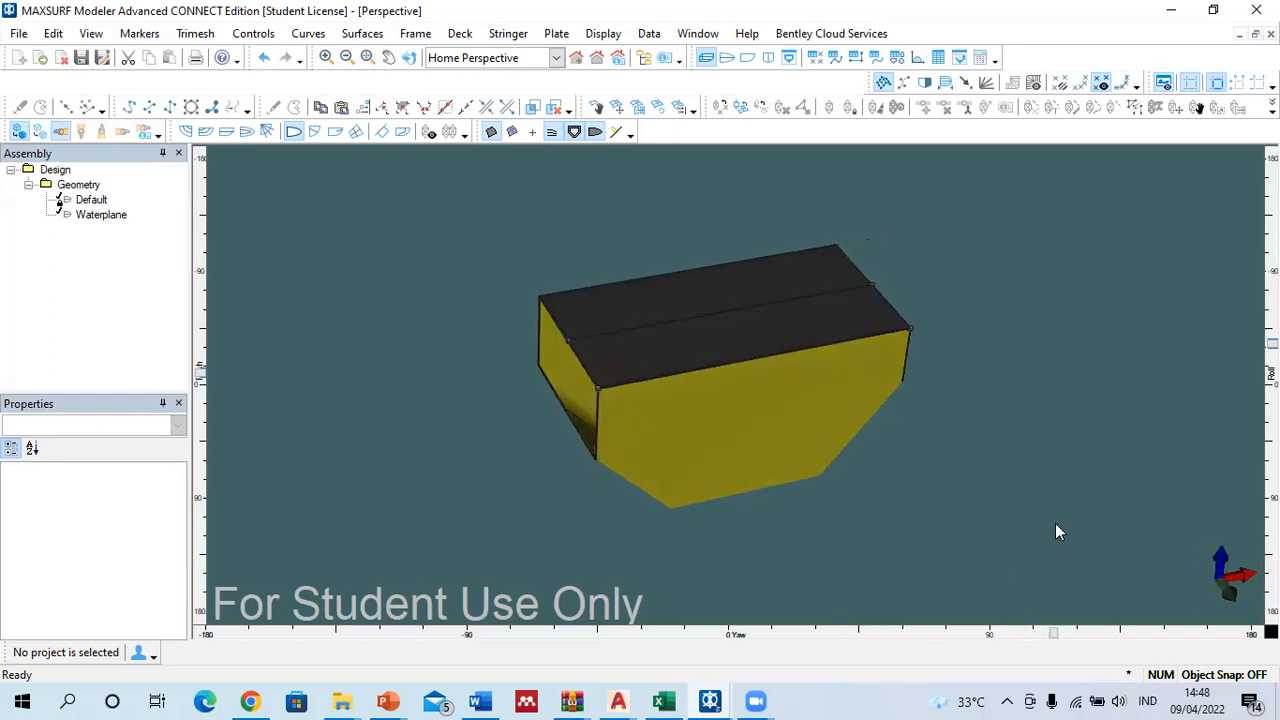
click(690, 357)
key(Delete)
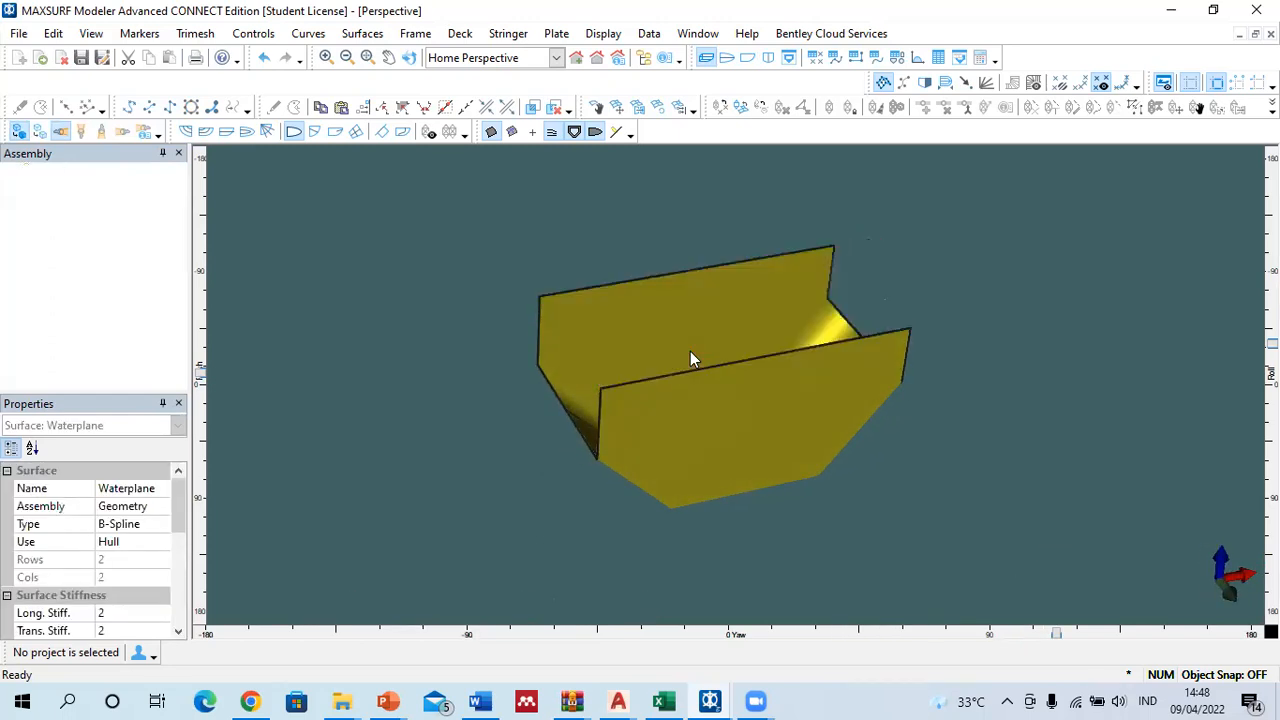
Step: Return to the Profile view and unlock the Default surface
click(747, 58)
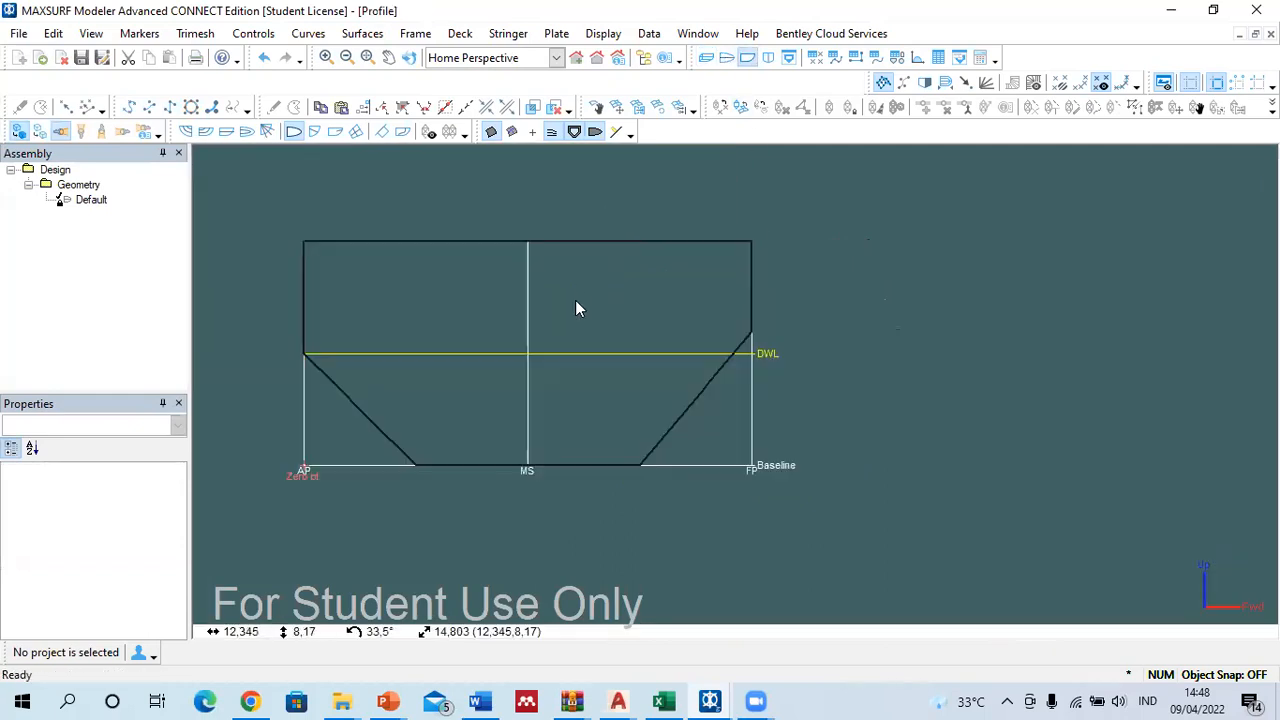
right_click(80, 199)
click(126, 426)
click(407, 251)
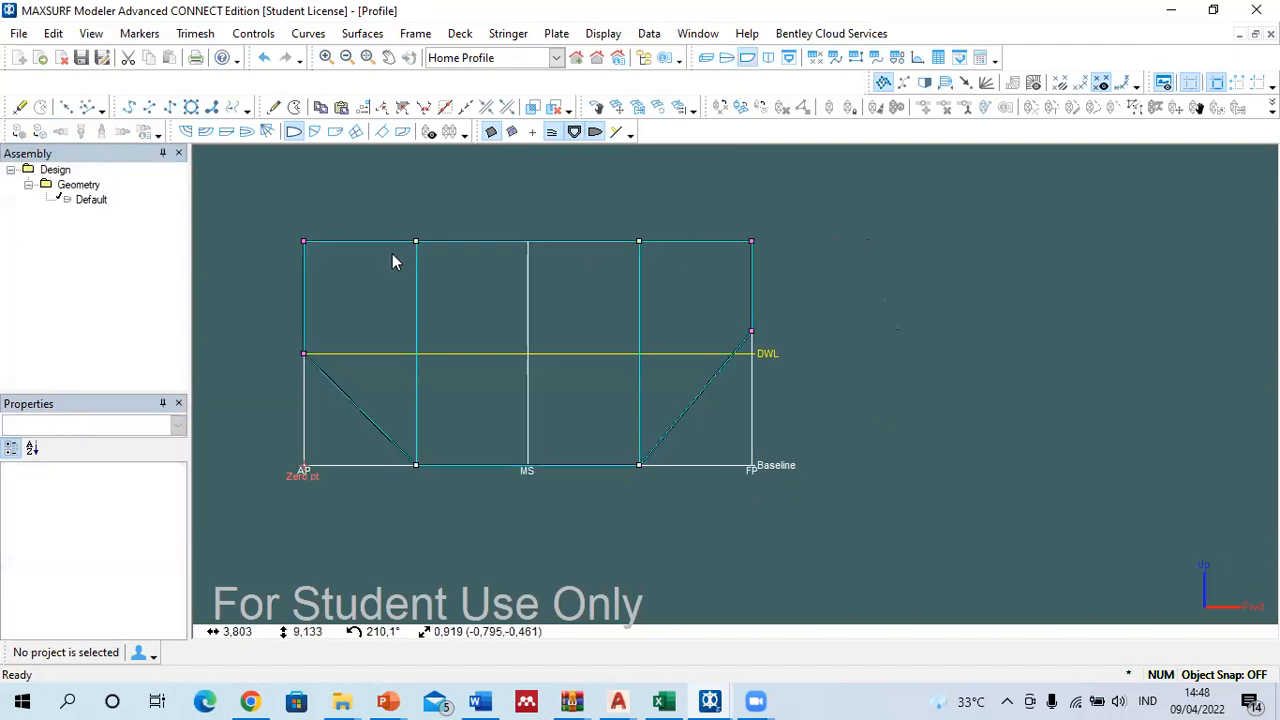
click(393, 242)
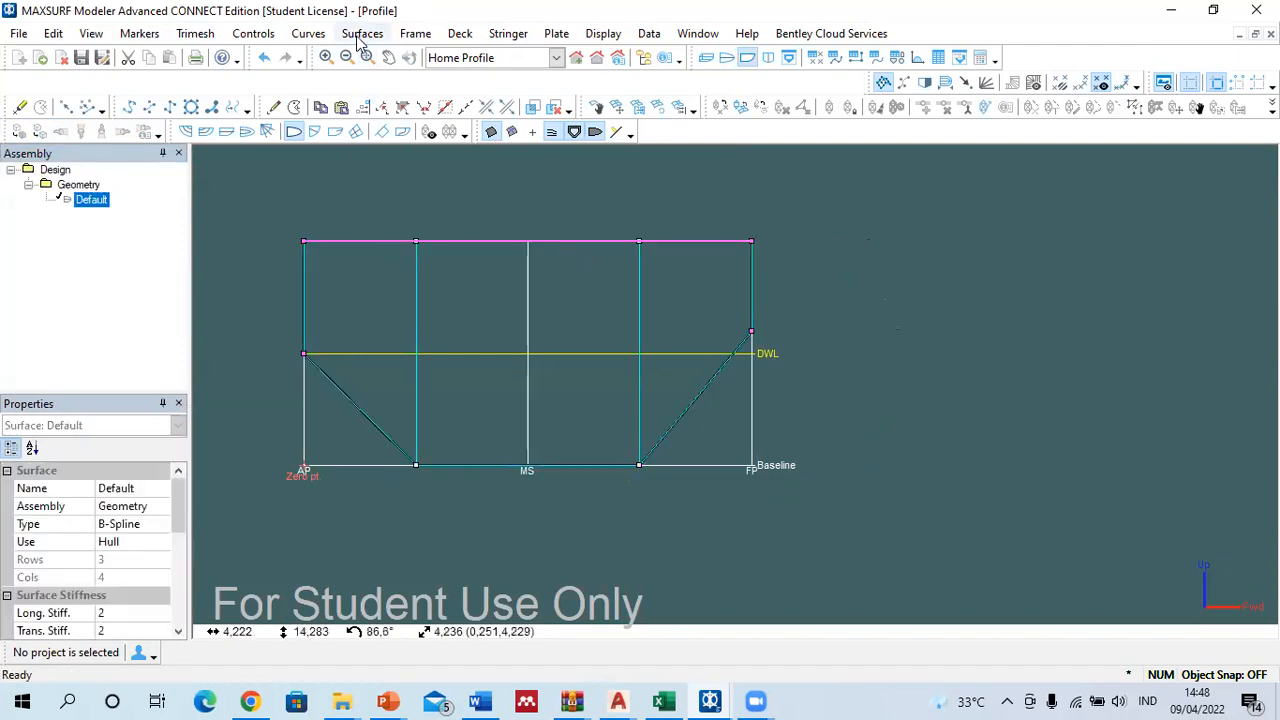
click(362, 33)
click(407, 167)
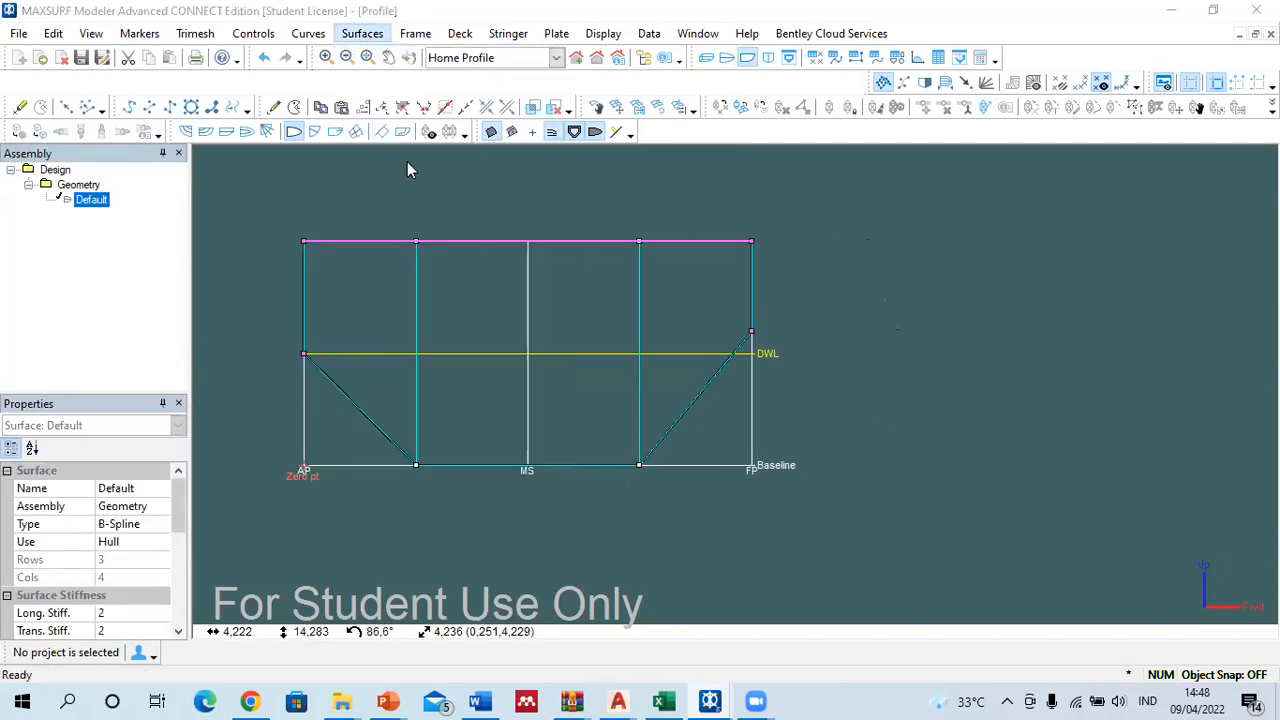
click(823, 200)
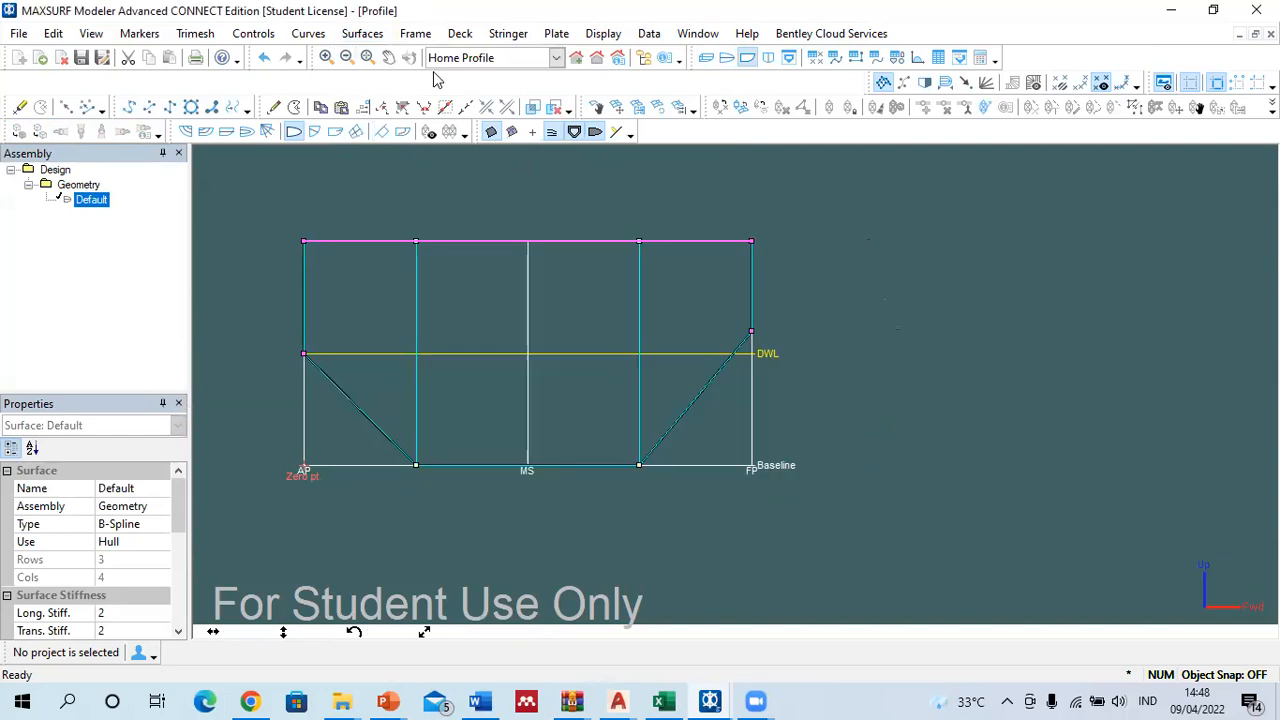
Step: Try to extrude the Default surface with an extrusion value of 1
click(364, 34)
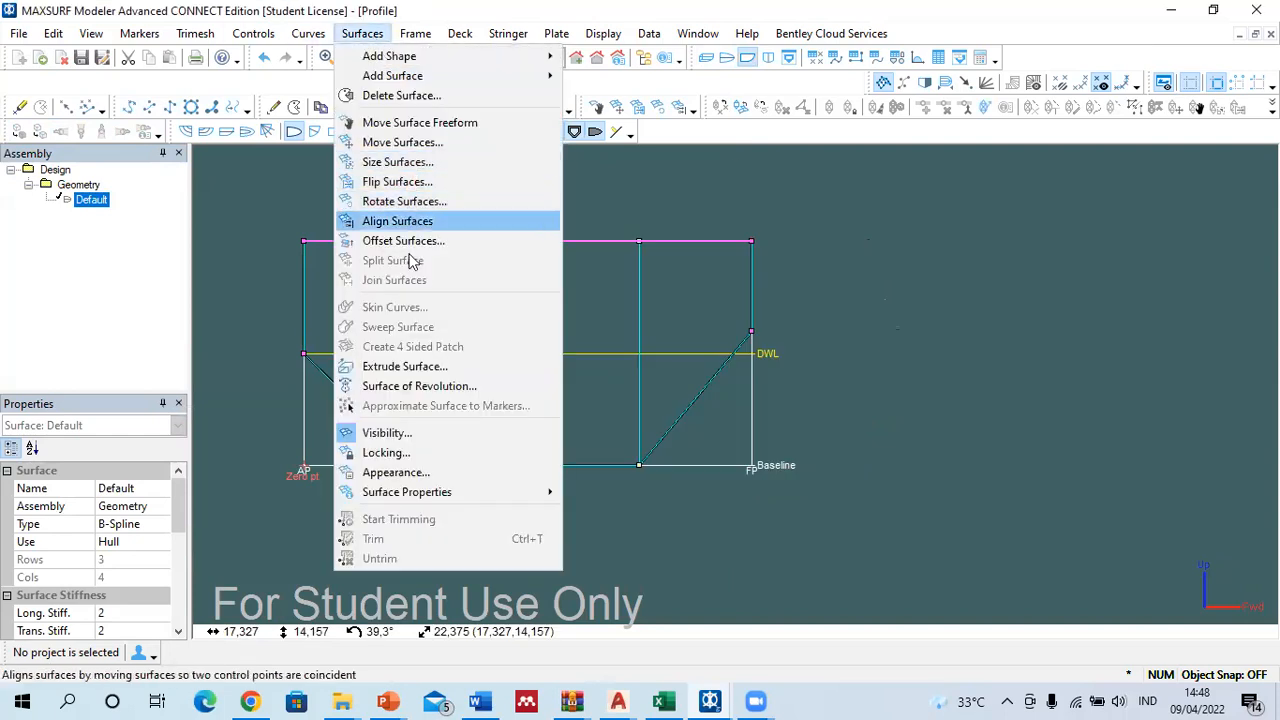
click(414, 367)
key(Tab)
key(Tab)
drag(688, 338, 603, 352)
text(1)
key(Return)
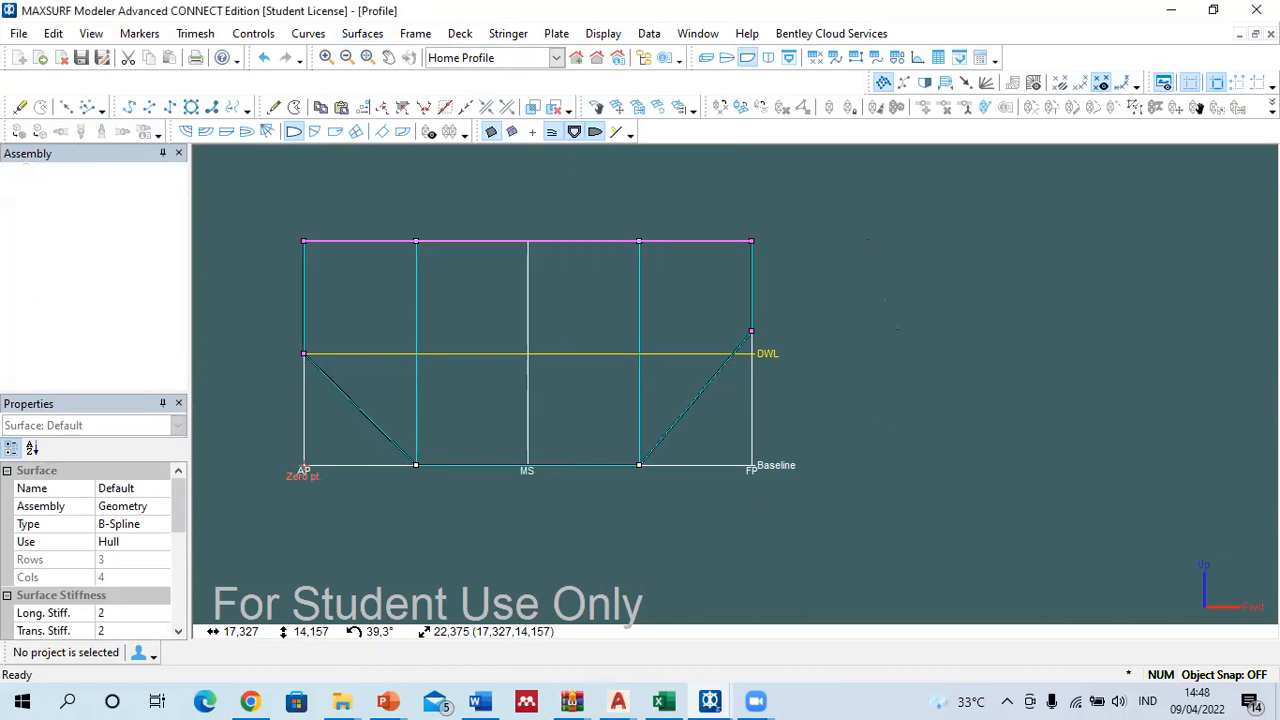
Step: Inspect the extruded surfaces in the Plan view and undo the extrusion
click(726, 60)
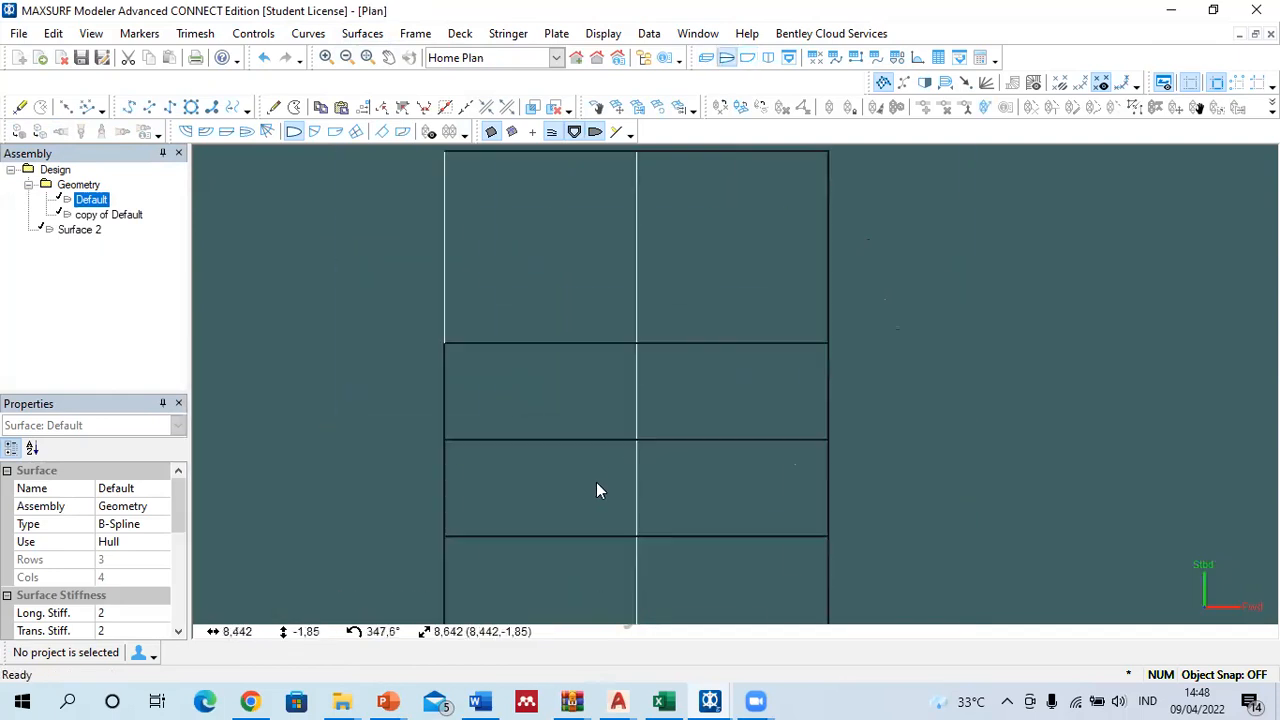
drag(475, 276, 770, 396)
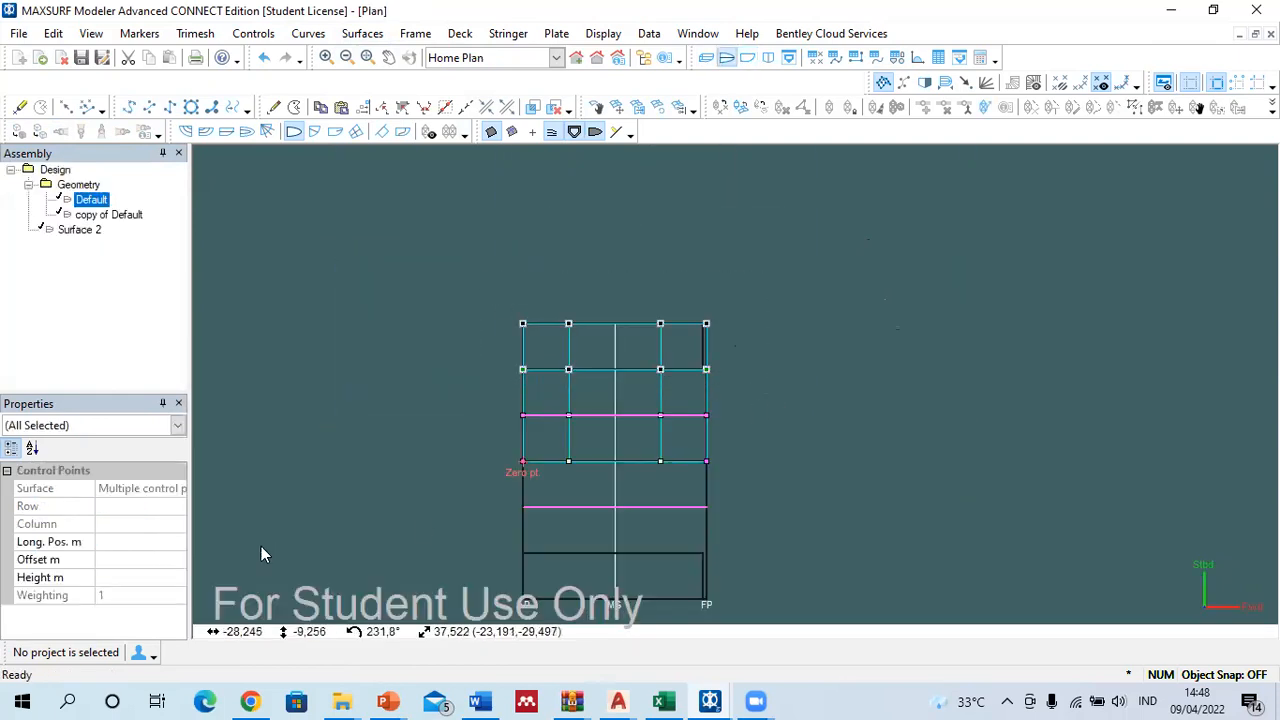
click(558, 268)
key(ctrl+z)
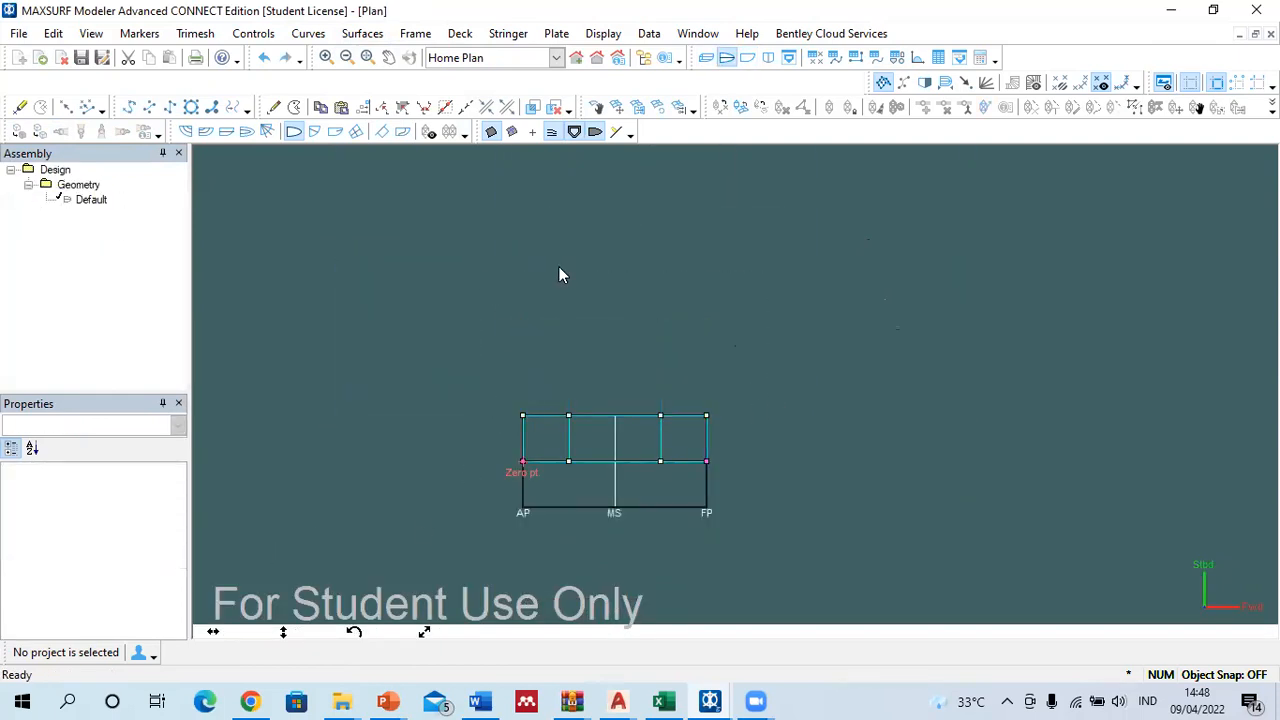
Step: In the Profile view, extrude the Default surface's top edge 5 m transversely, with no vertical extrusion and Close Ends off
click(747, 57)
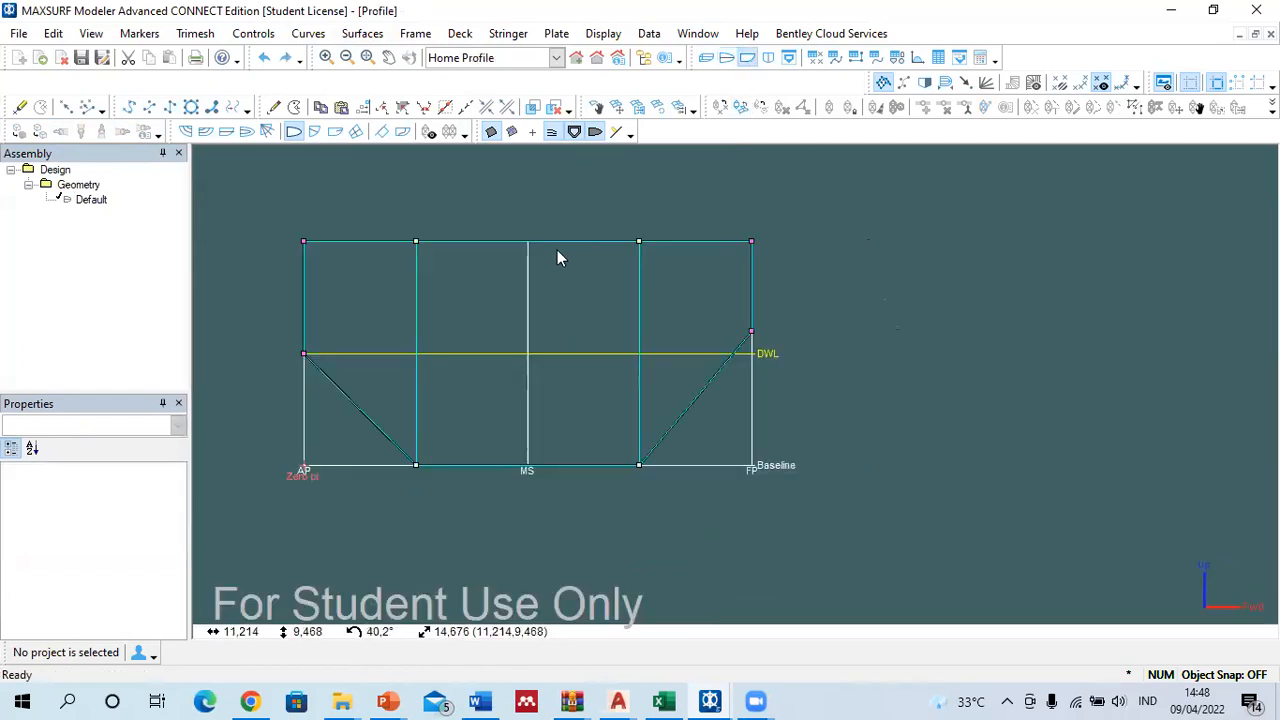
click(528, 241)
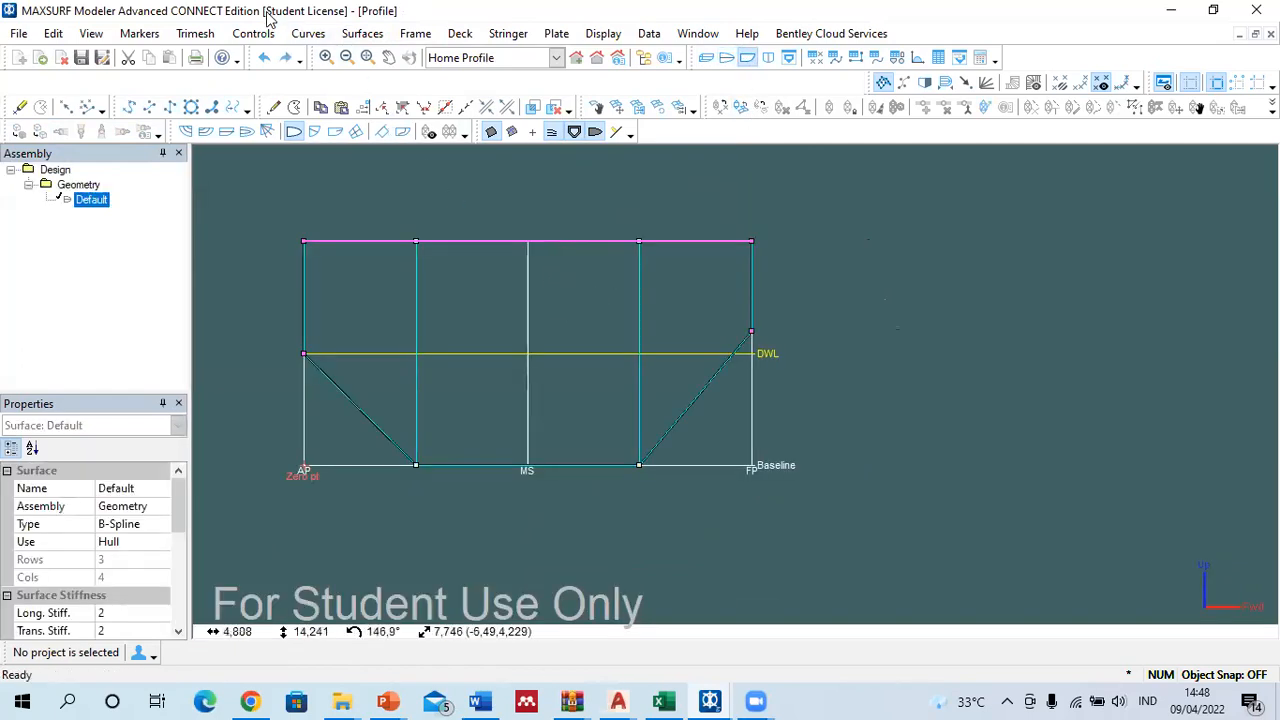
click(364, 33)
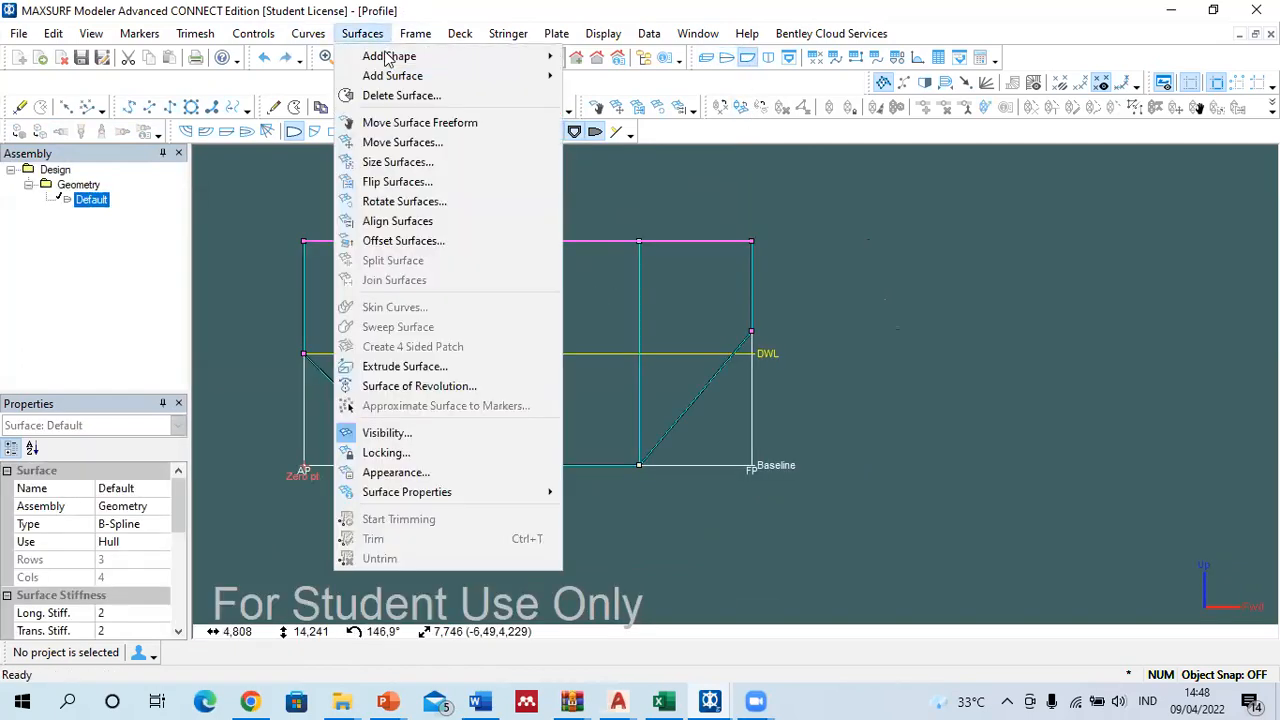
click(441, 373)
click(575, 393)
drag(706, 361, 541, 330)
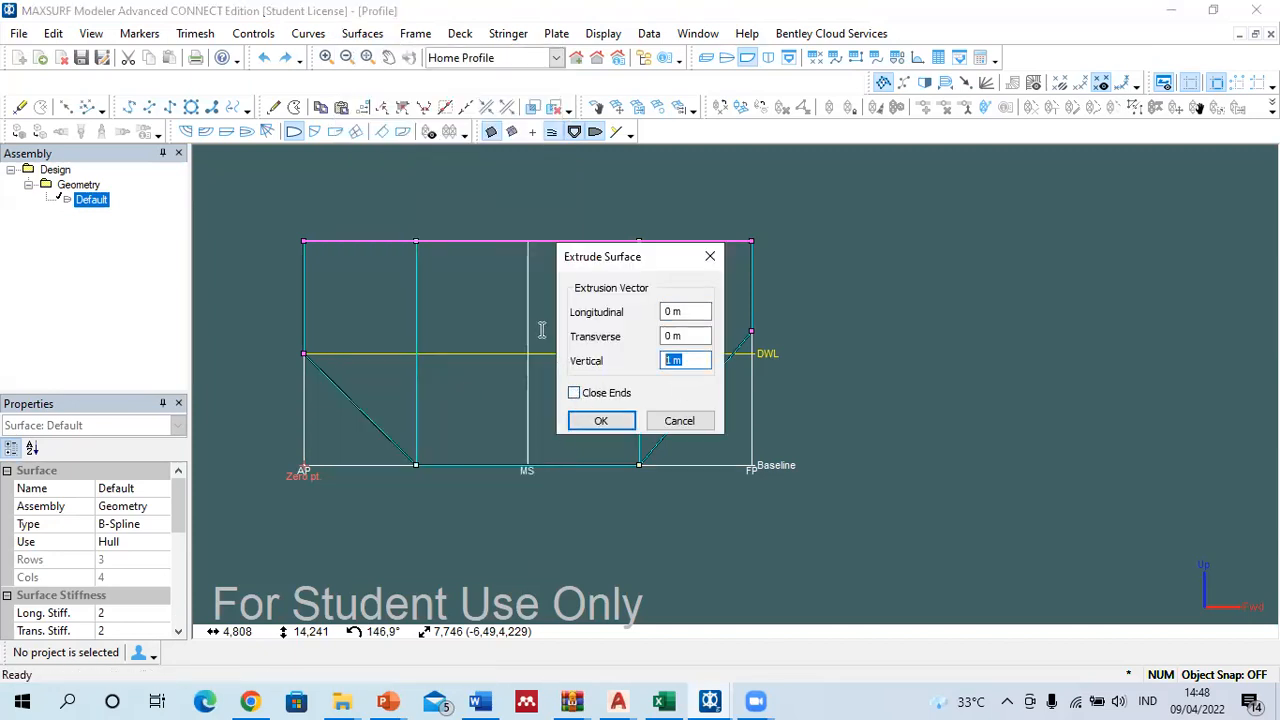
click(685, 336)
text(5)
key(Return)
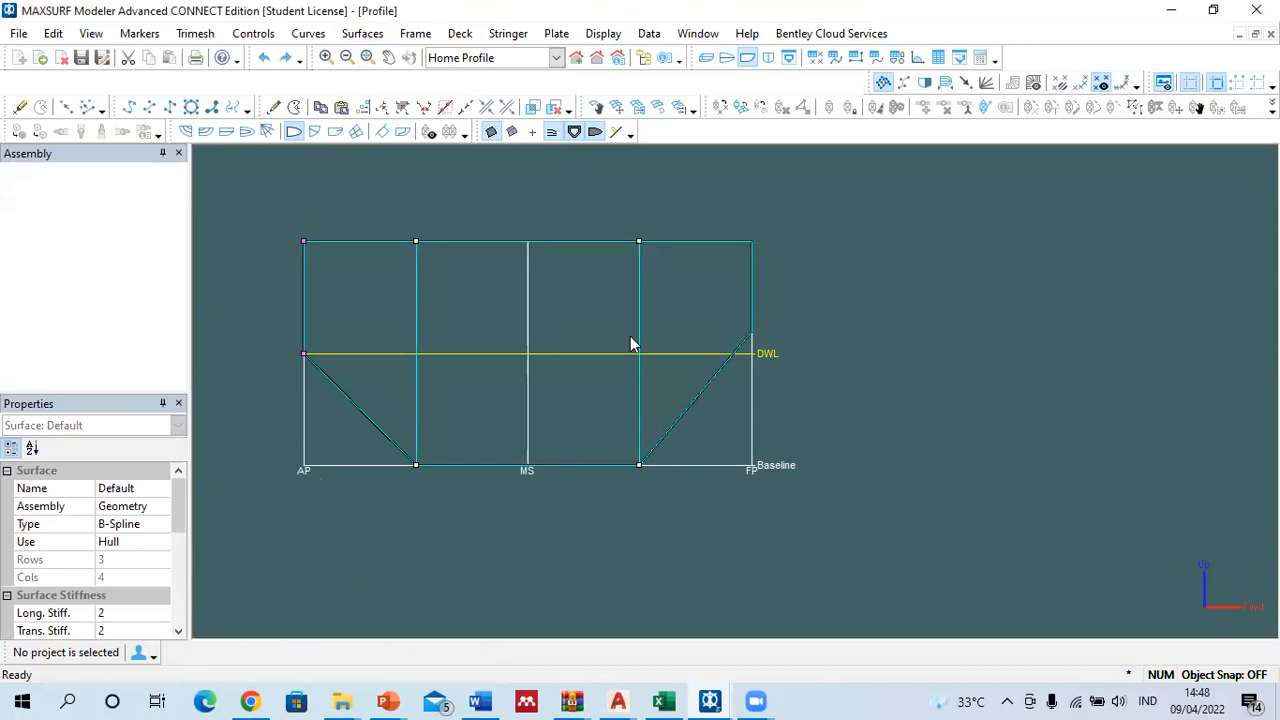
Step: Try setting the offset of the two outer longitudinal rows of control points to 0 in the Plan view, and undo it
click(726, 57)
click(583, 366)
scroll(617, 457, up, 2)
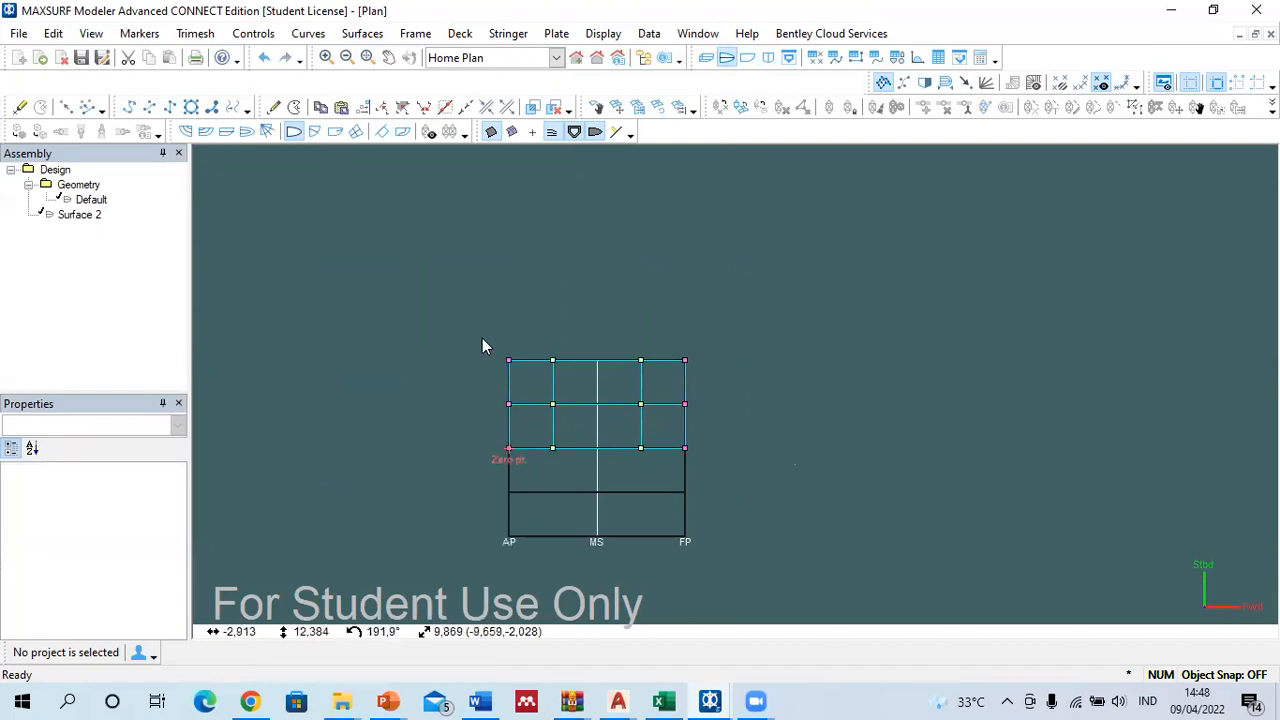
drag(482, 346, 768, 433)
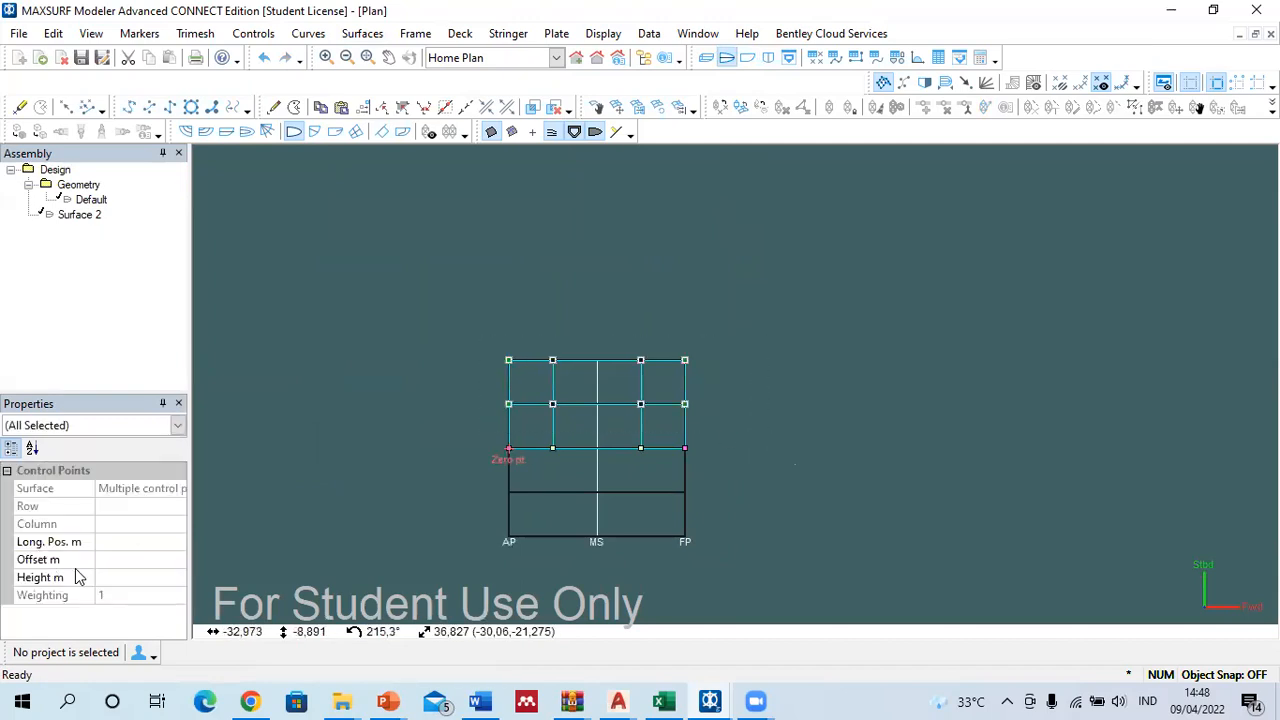
click(115, 564)
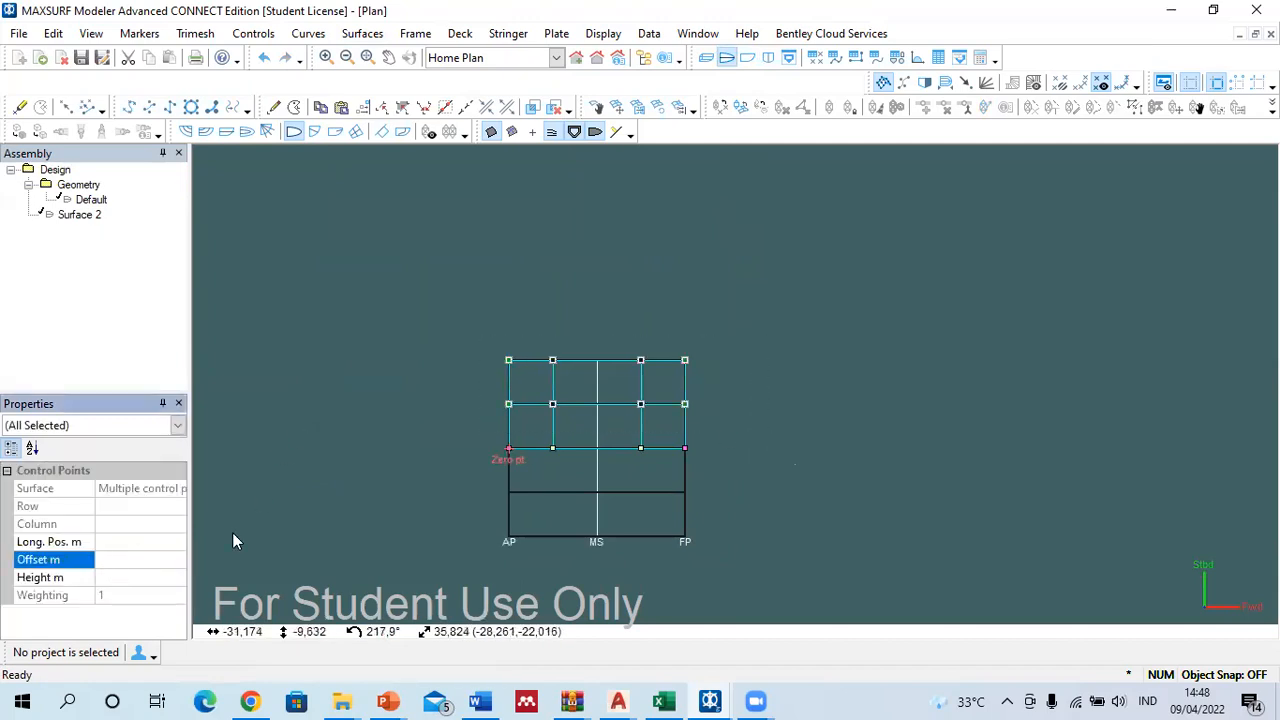
text(0)
key(Return)
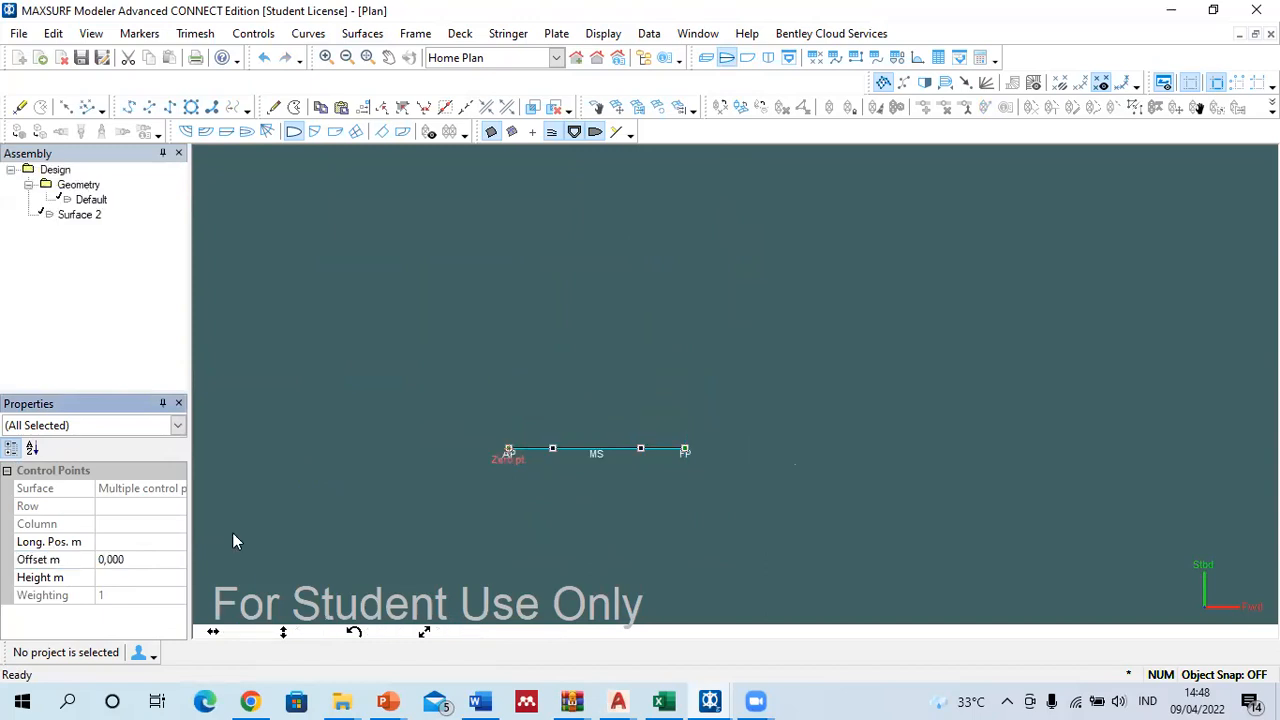
key(ctrl+z)
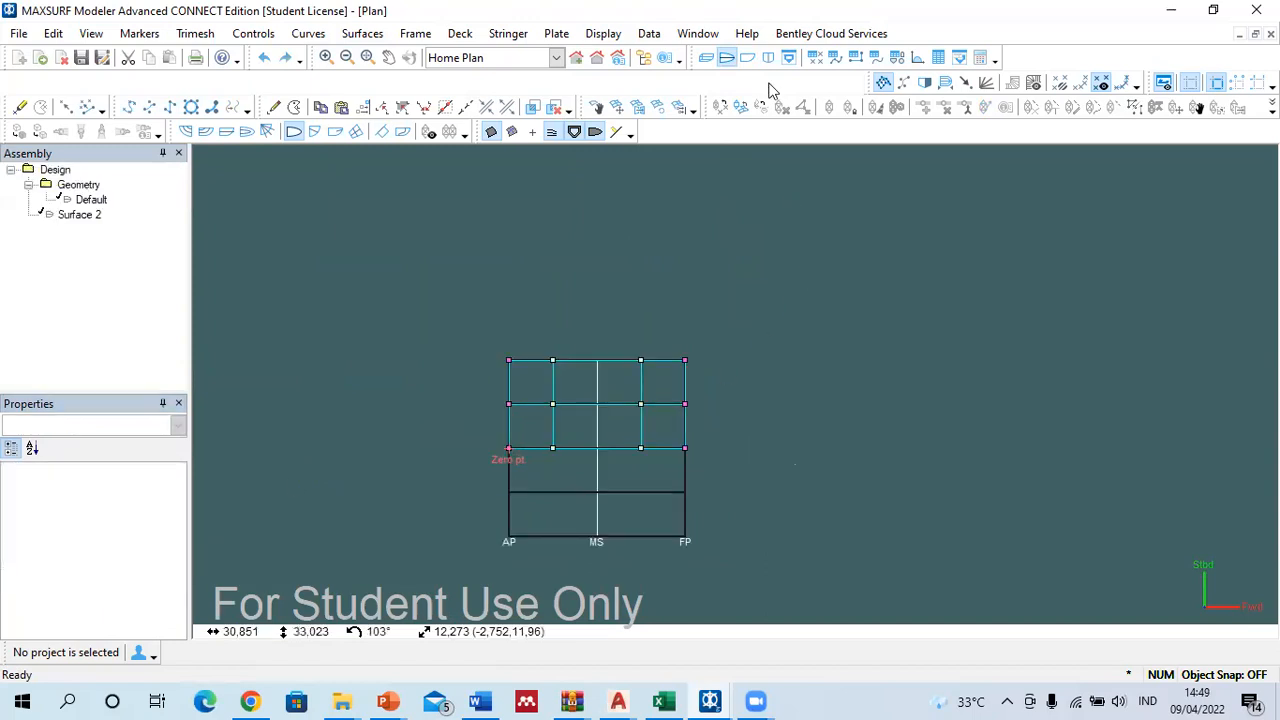
Step: In the Perspective view, set the offset of the extruded surface's four outer control points to 0 m to close the top
click(706, 58)
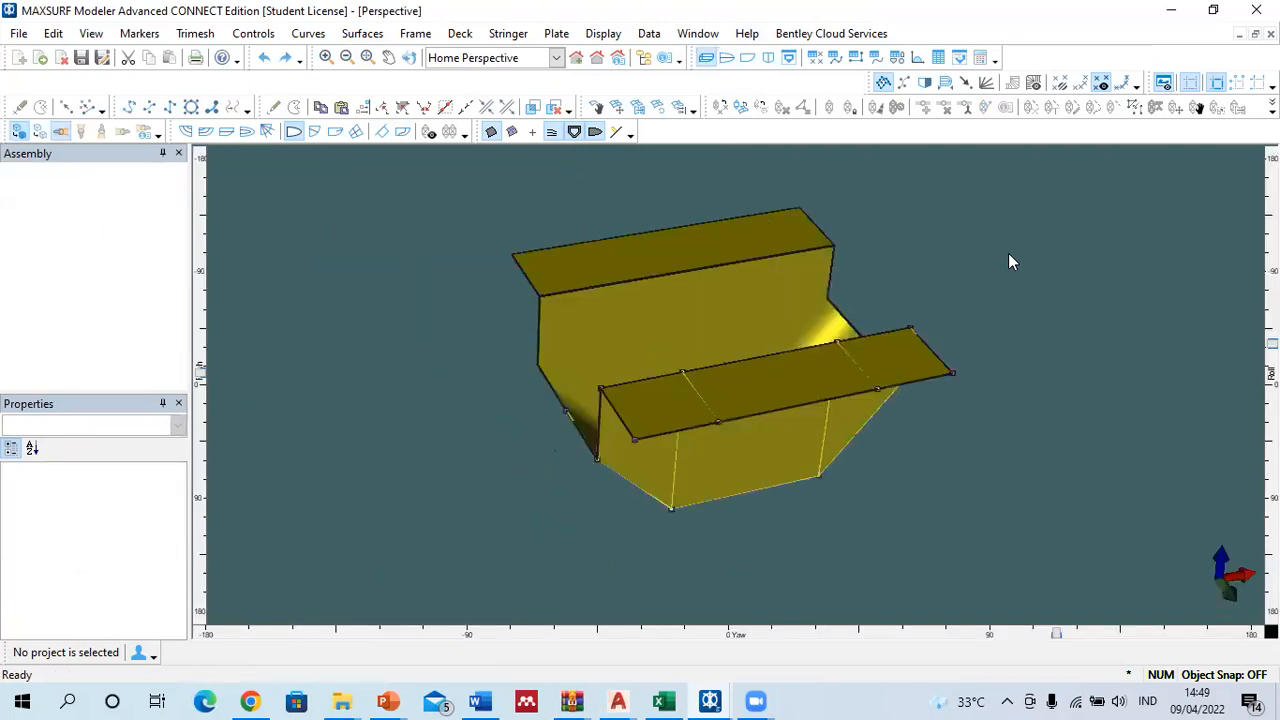
scroll(708, 390, up, 2)
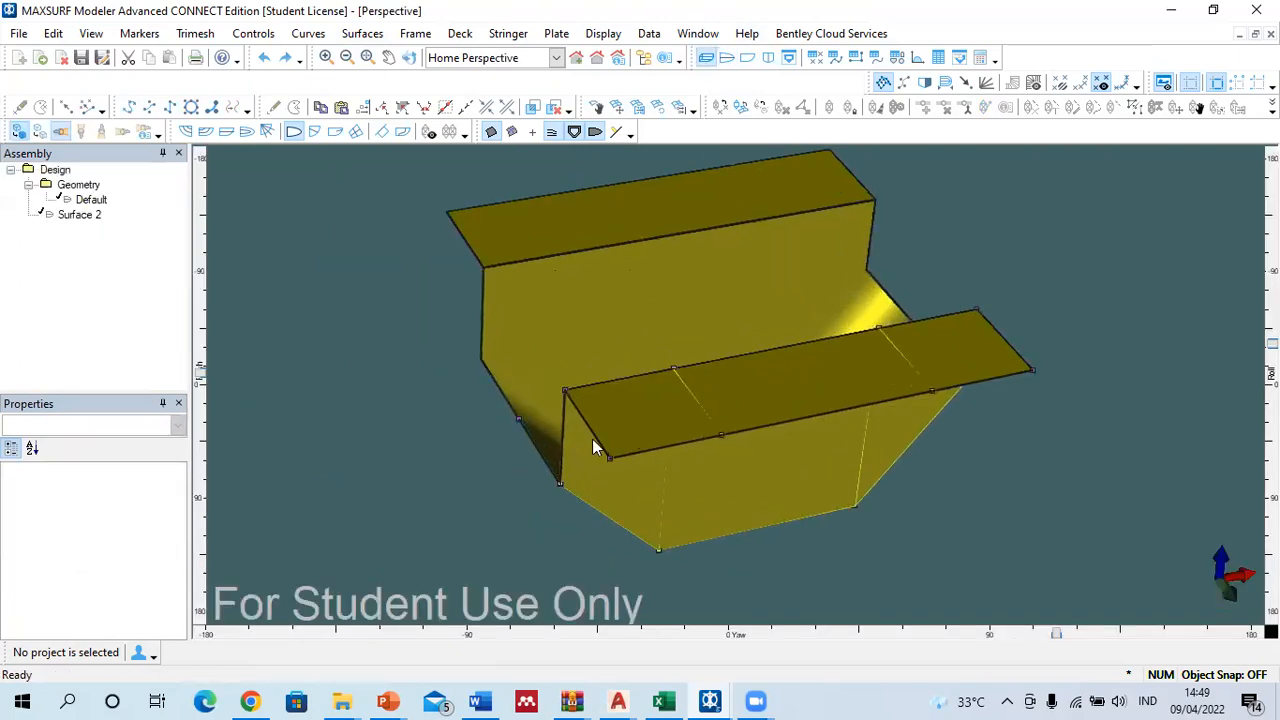
click(609, 457)
shift+click(721, 435)
shift+click(931, 391)
shift+click(1032, 370)
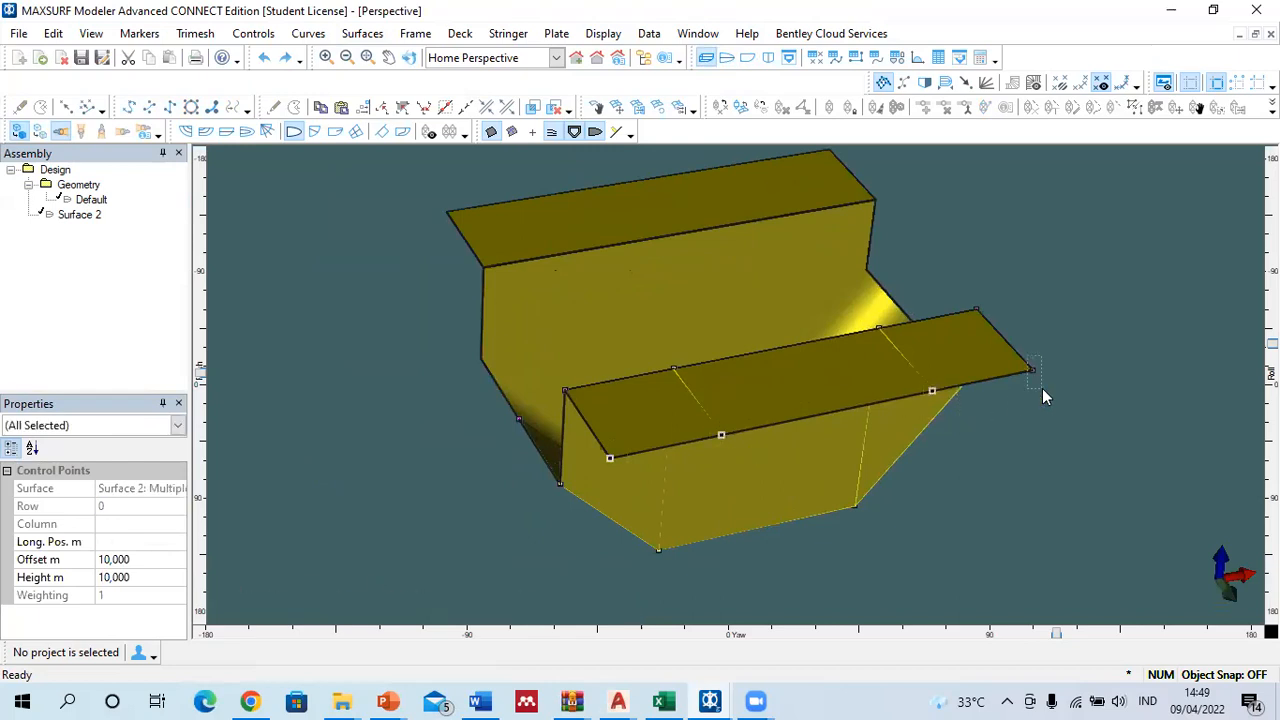
click(70, 565)
text(0)
key(Return)
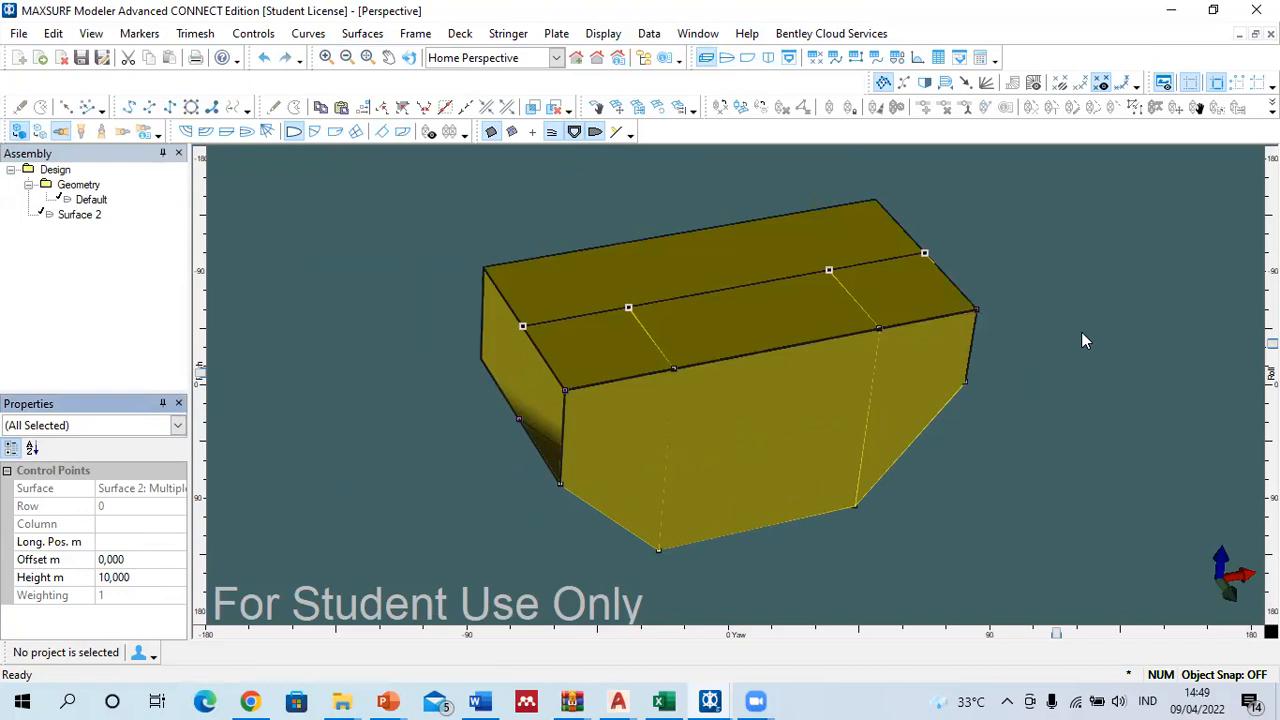
click(990, 555)
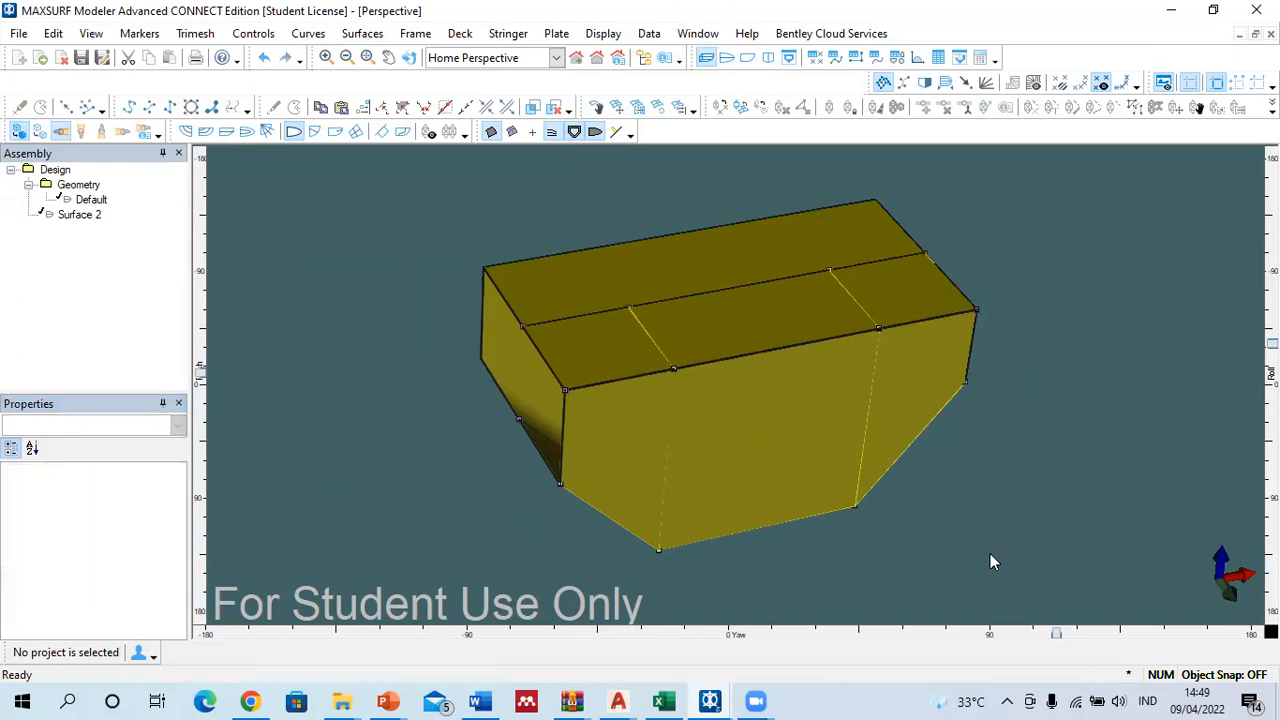
Step: Delete the extruded surface that covers the top of the hull
middle_drag(990, 562, 895, 487)
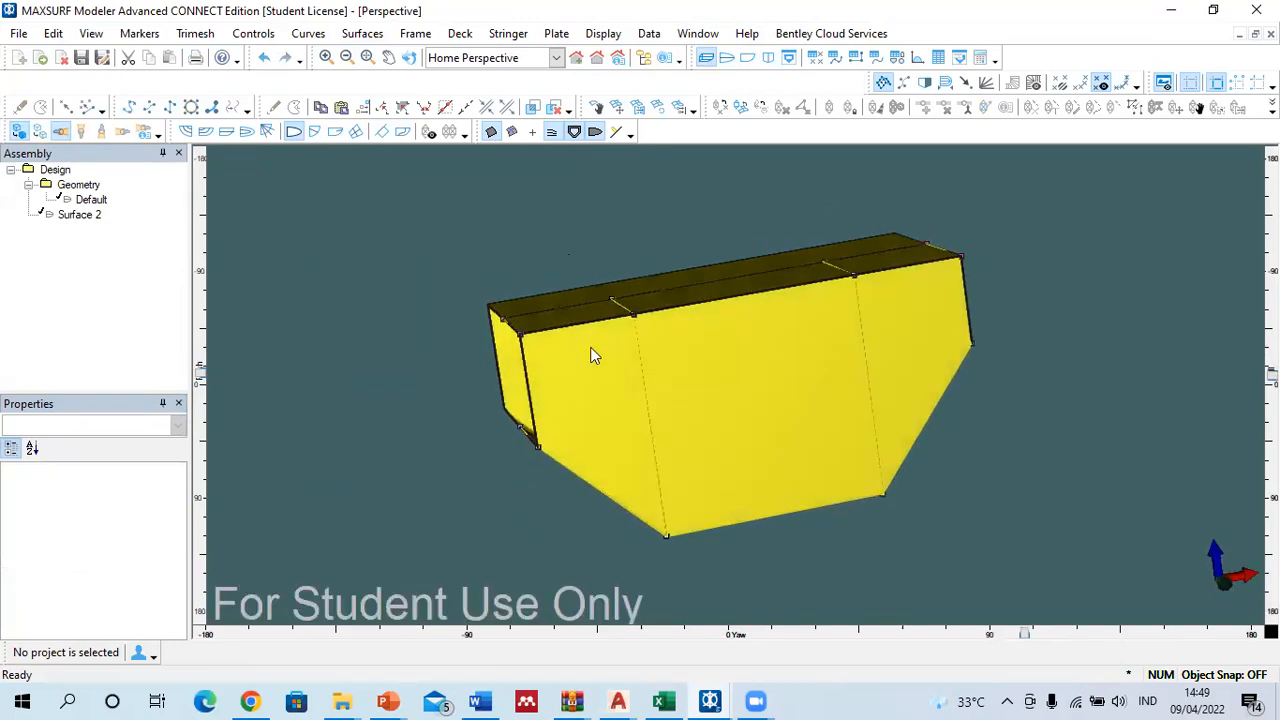
click(727, 294)
key(Delete)
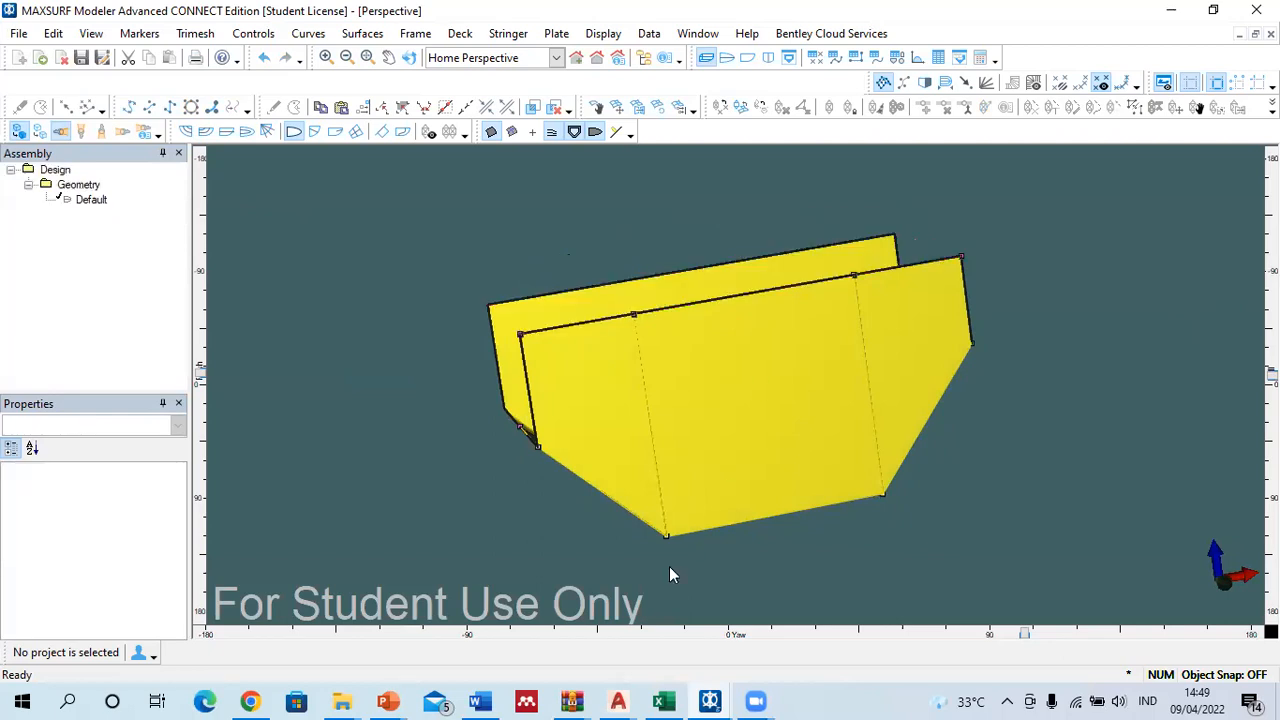
Step: Switch to the Word document and examine the Latihan-9.2 pontoon dimensions and its drawing
click(480, 701)
scroll(652, 388, down, 15)
scroll(650, 388, down, 12)
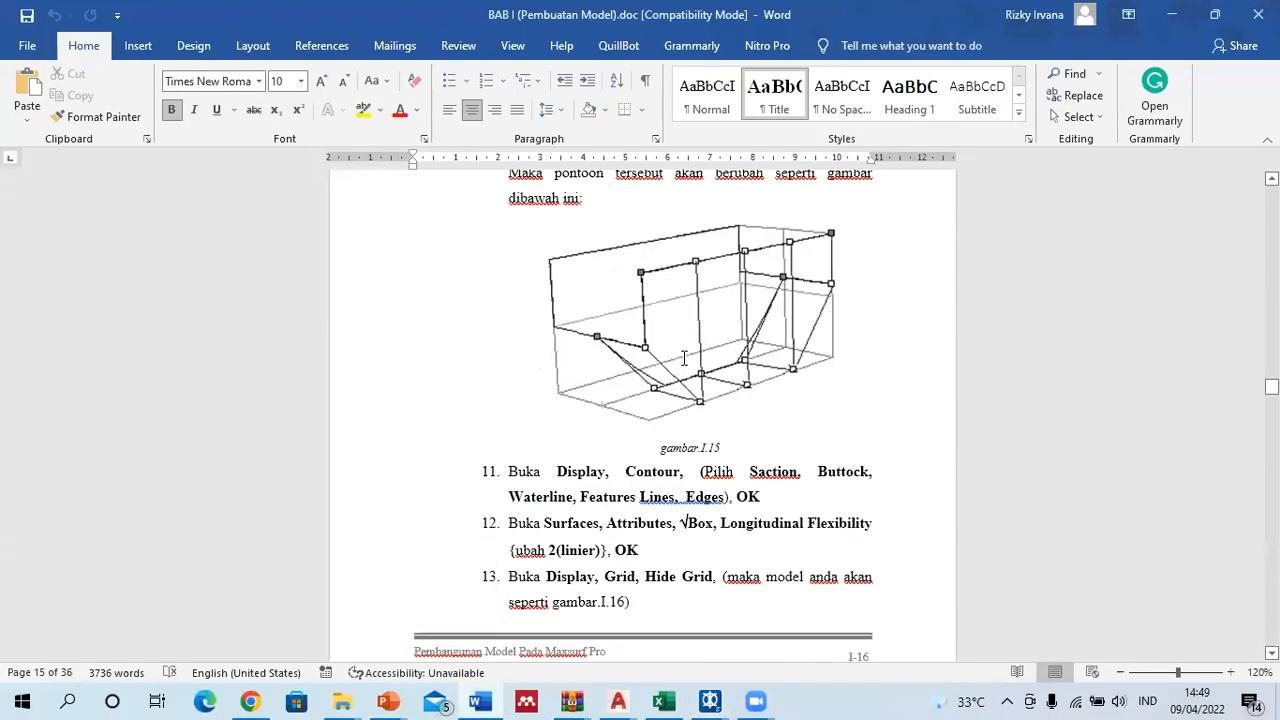
scroll(692, 366, up, 5)
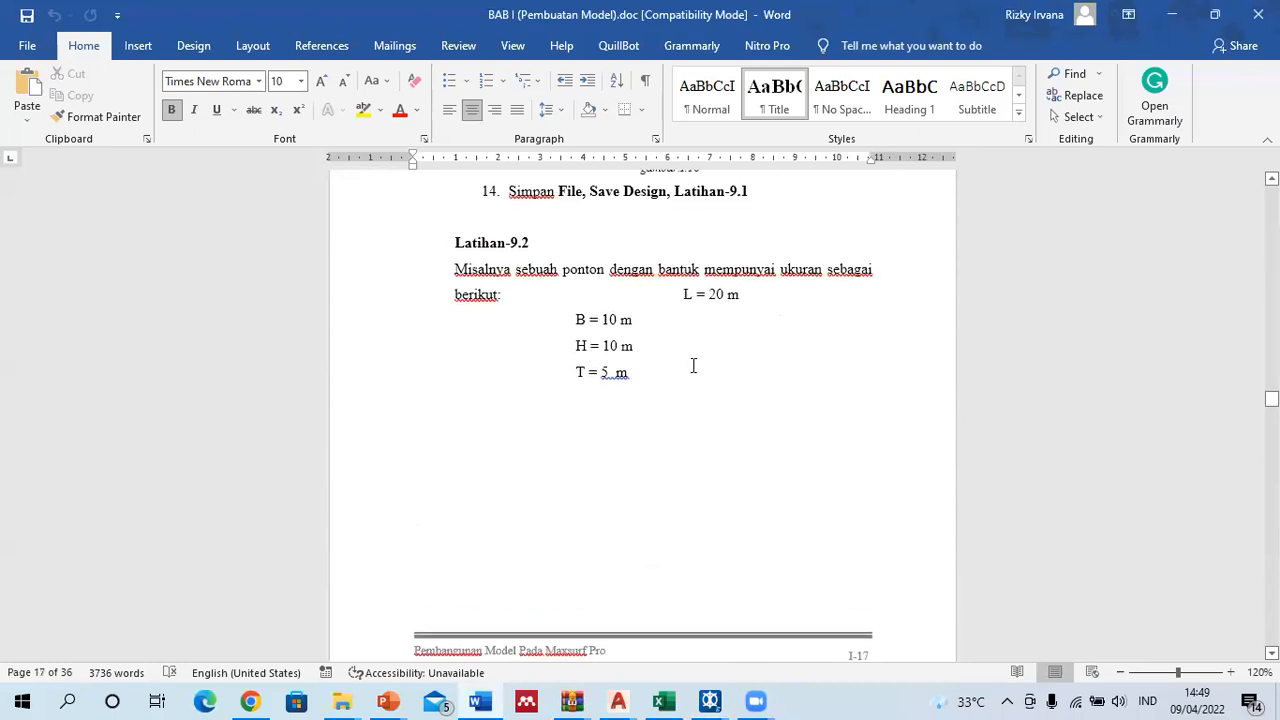
scroll(695, 380, down, 7)
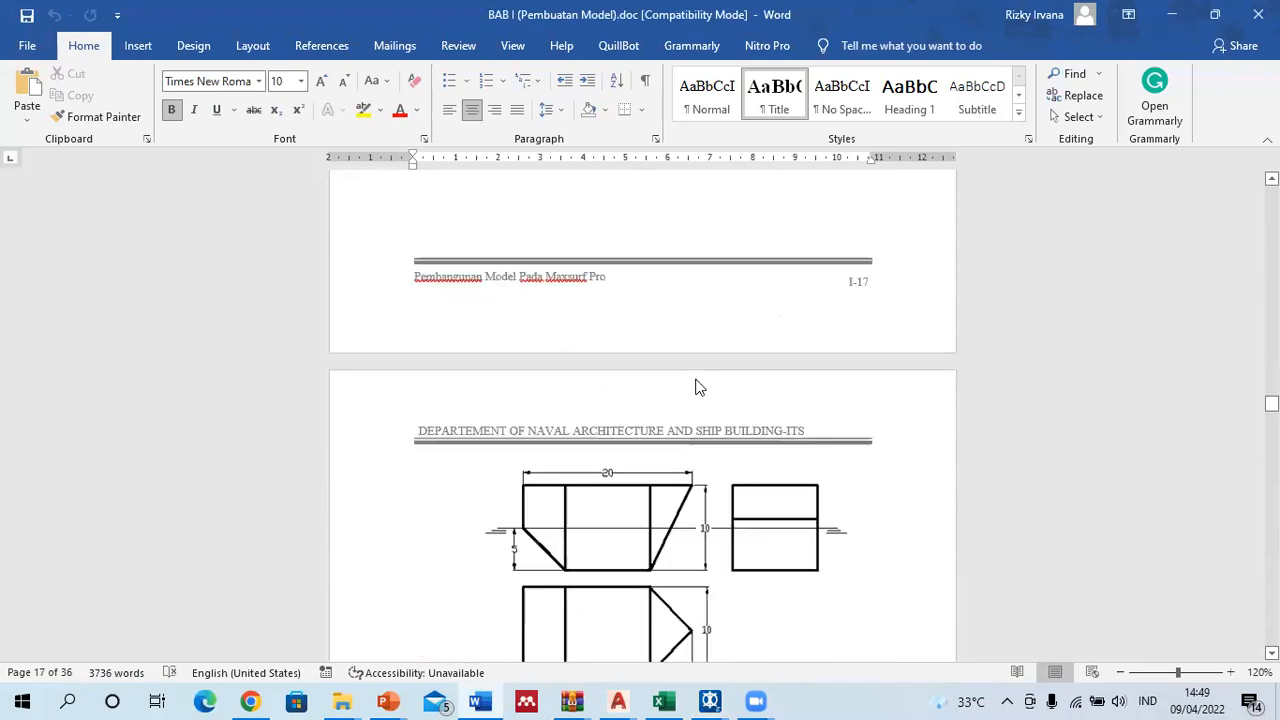
scroll(725, 470, down, 2)
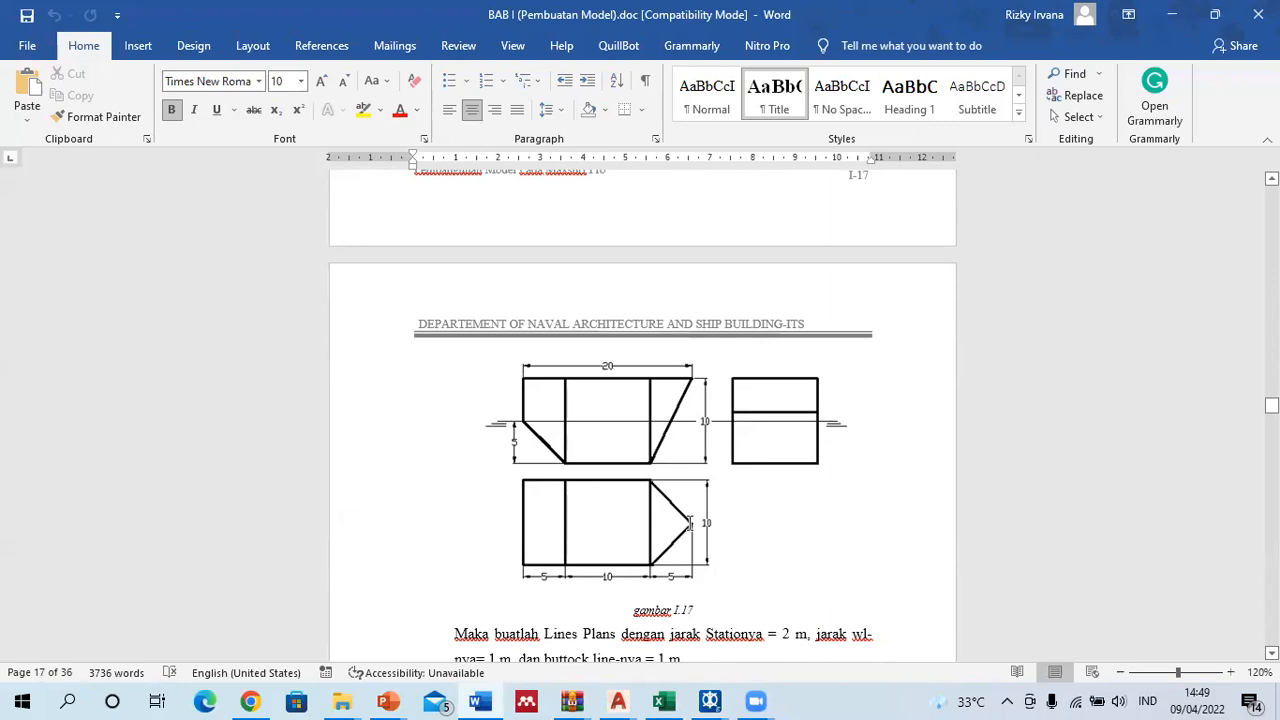
Step: Return to MAXSURF Modeler and set the offset of the bow's outer control points to 0 m in the Plan view
mouse_move(710, 701)
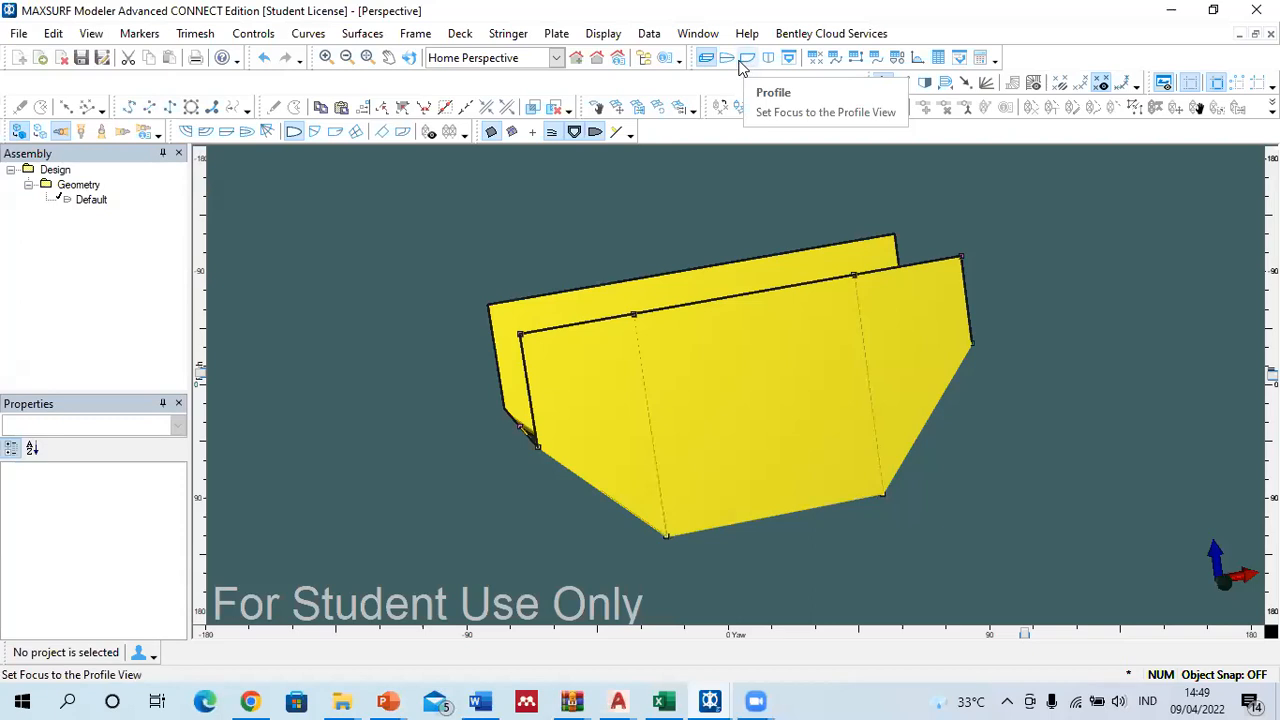
click(726, 58)
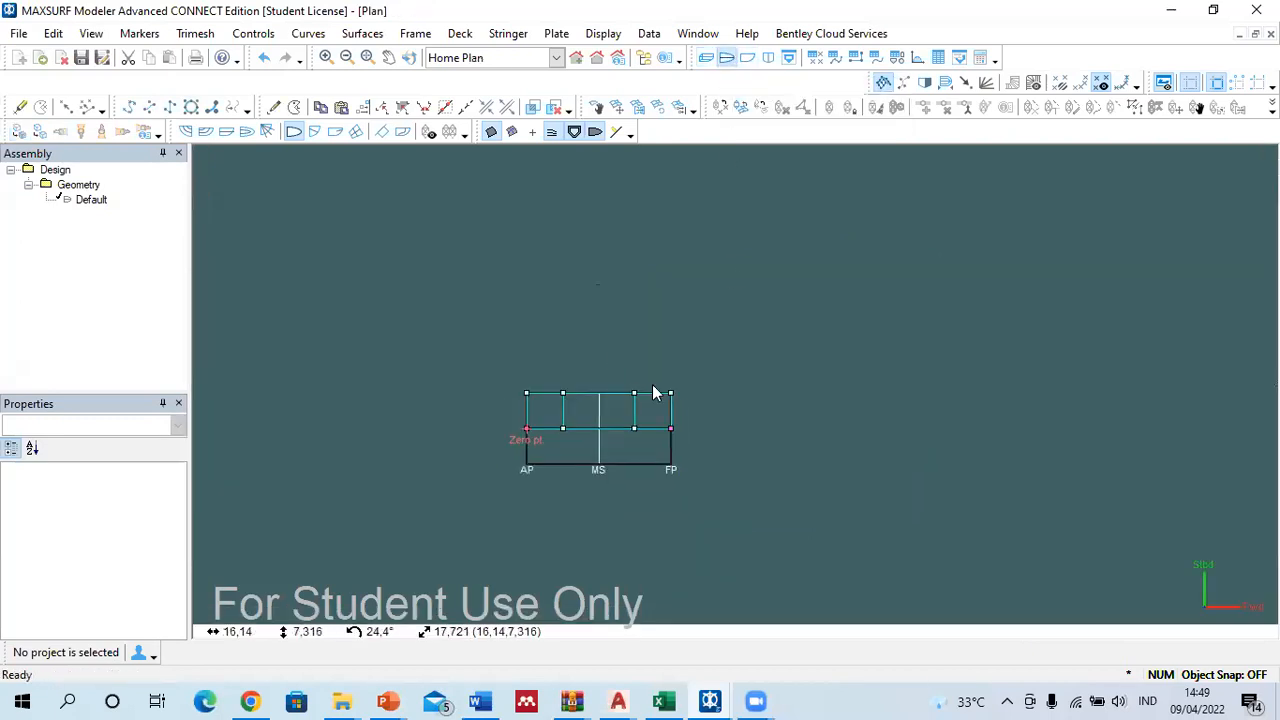
scroll(660, 375, up, 2)
drag(660, 375, 701, 422)
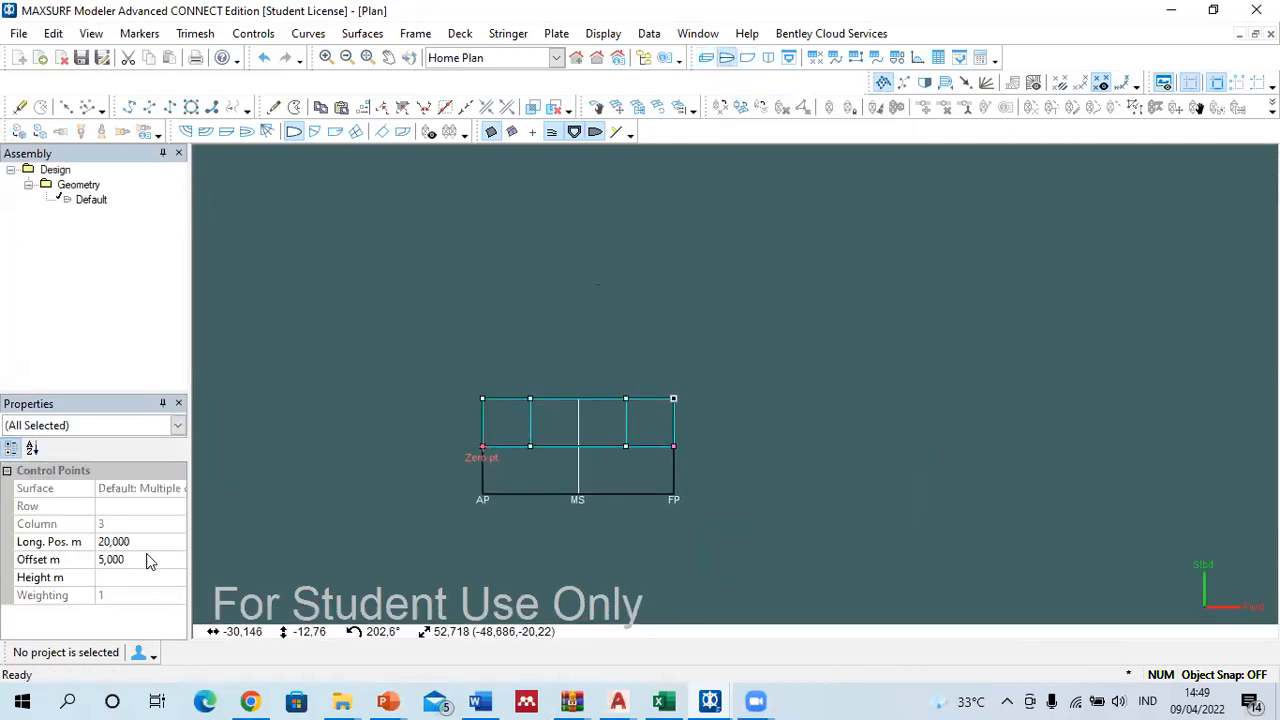
drag(148, 558, 66, 570)
text(0)
key(Return)
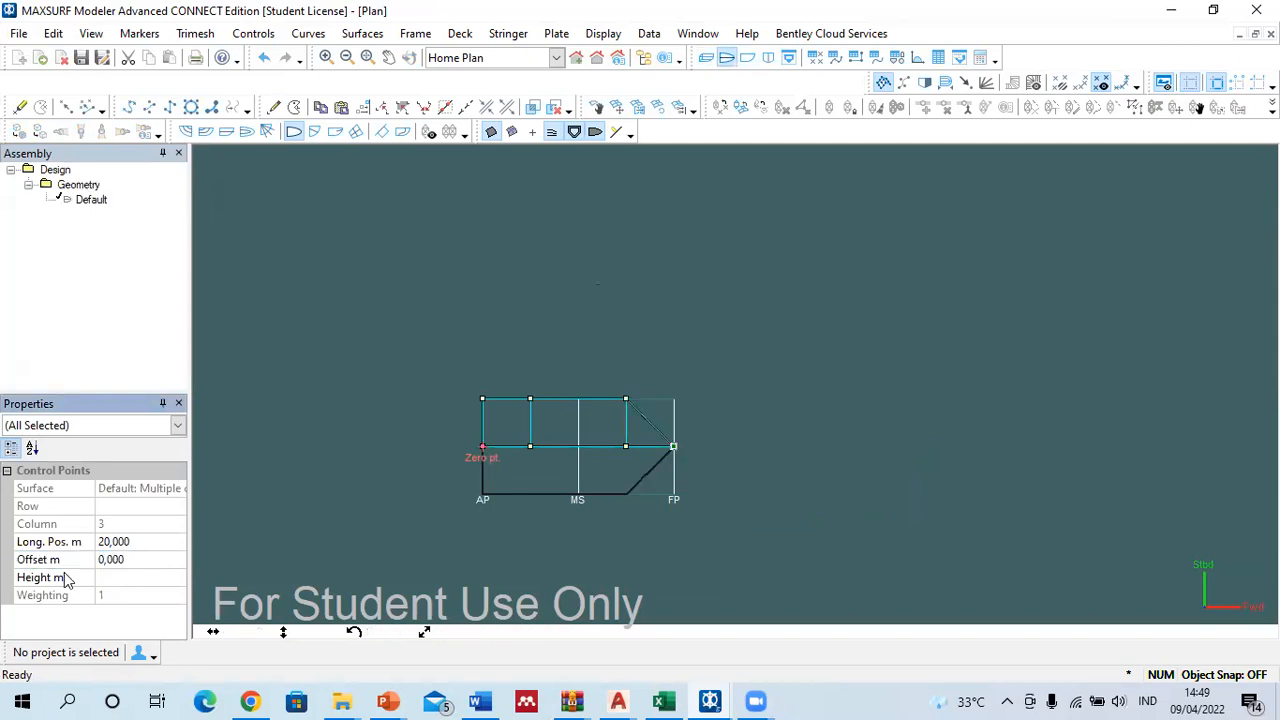
click(840, 368)
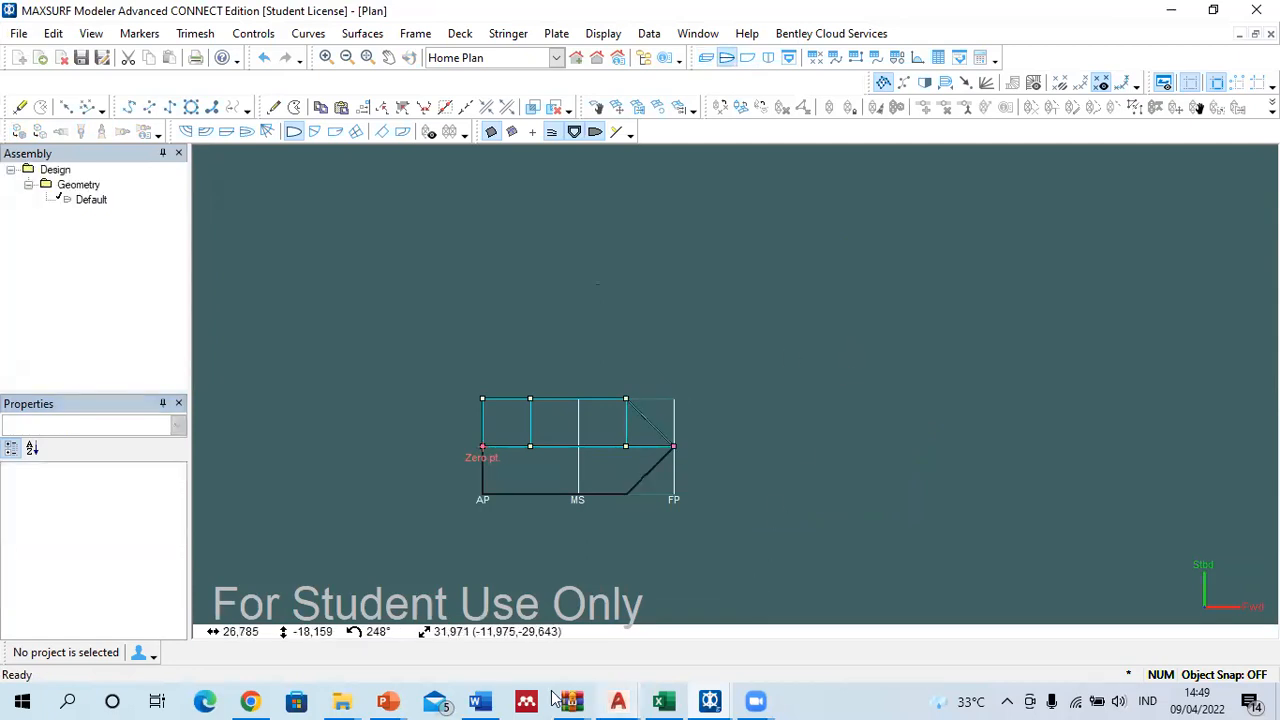
Step: Check the drawing in Word, return to MAXSURF Modeler, and set the height of the forward knuckle control points to 10 m in Profile view
click(483, 701)
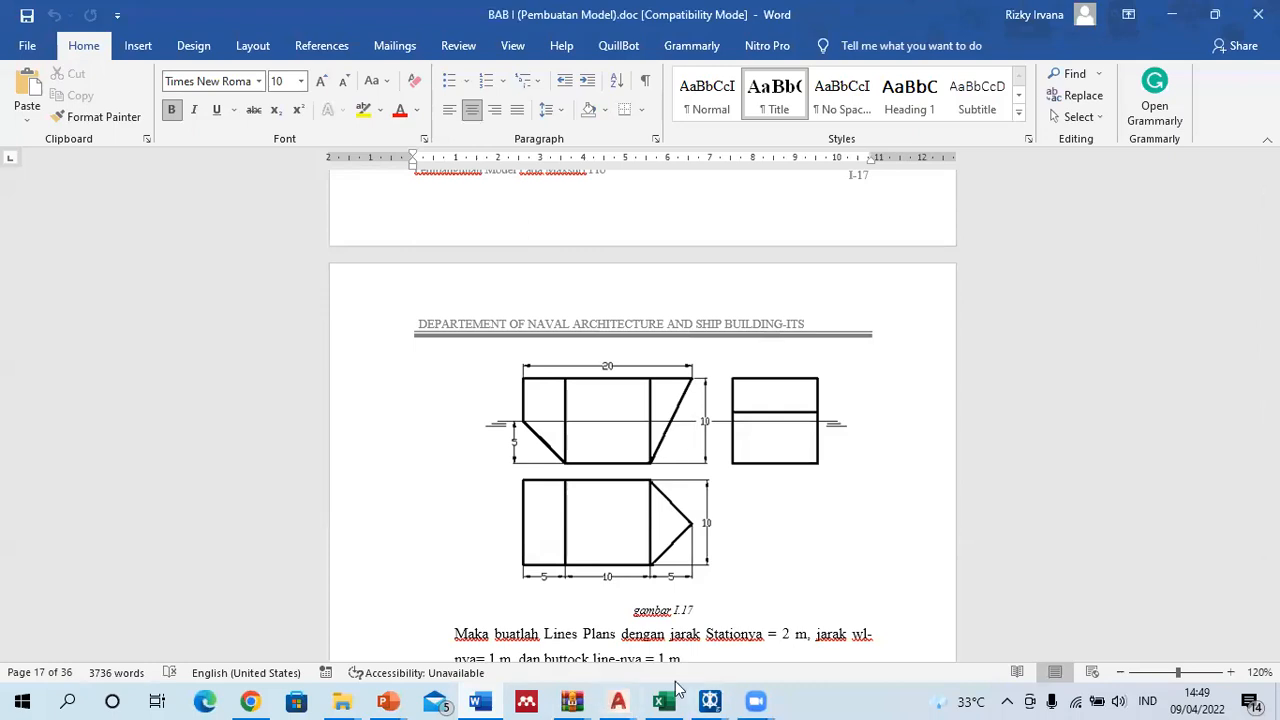
click(712, 701)
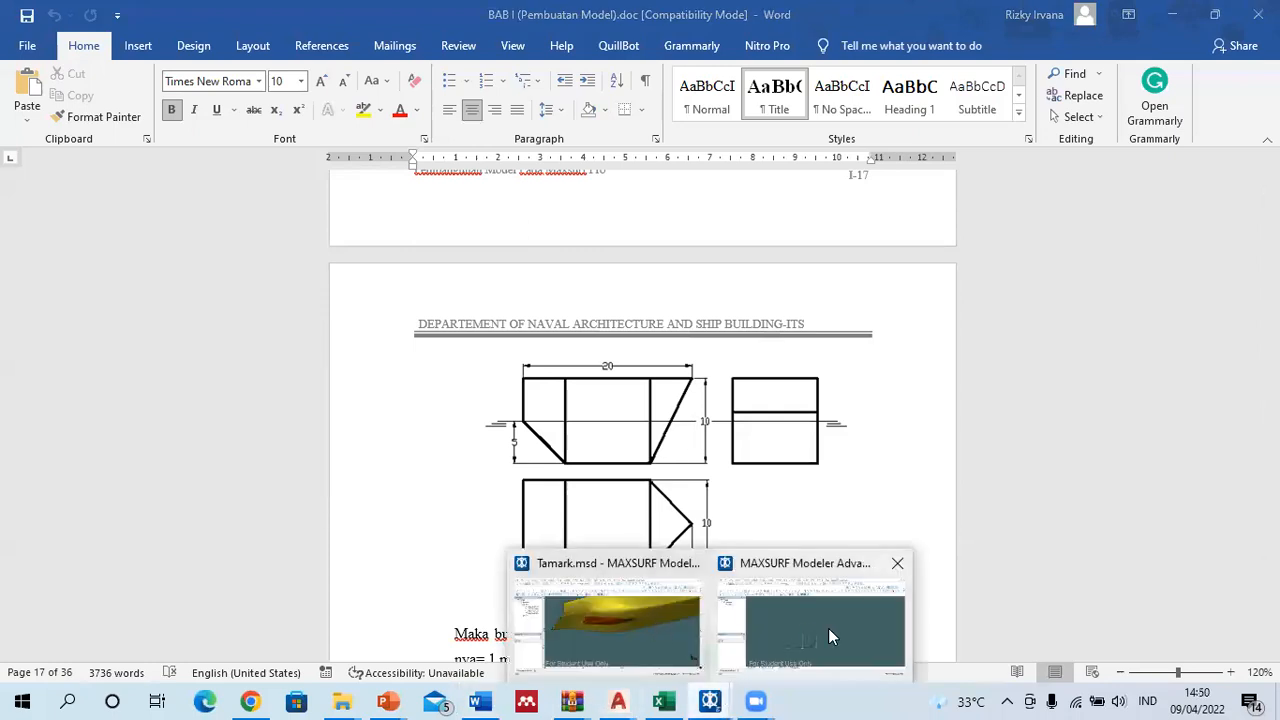
click(828, 628)
click(752, 57)
scroll(750, 328, up, 1)
drag(740, 313, 790, 373)
click(30, 580)
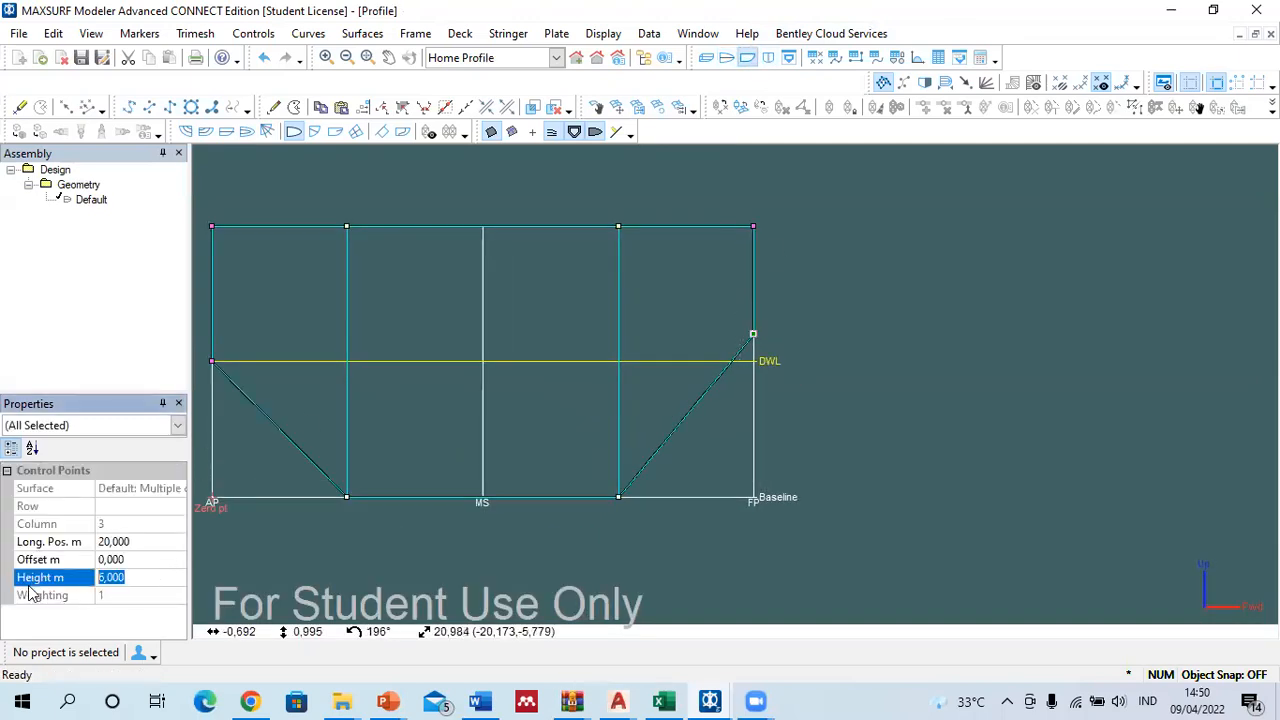
text(10)
key(Return)
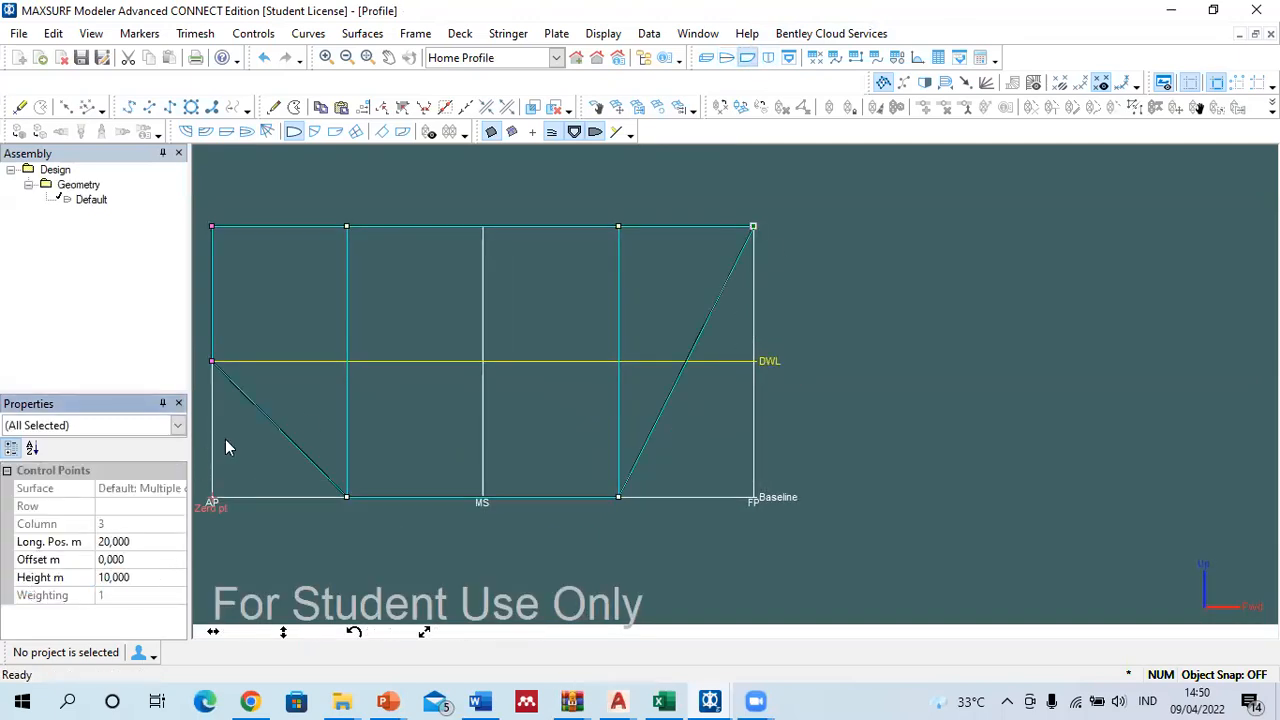
click(923, 280)
Step: Inspect the pointed bow from ahead in the Perspective view and undo the height and offset changes
click(705, 57)
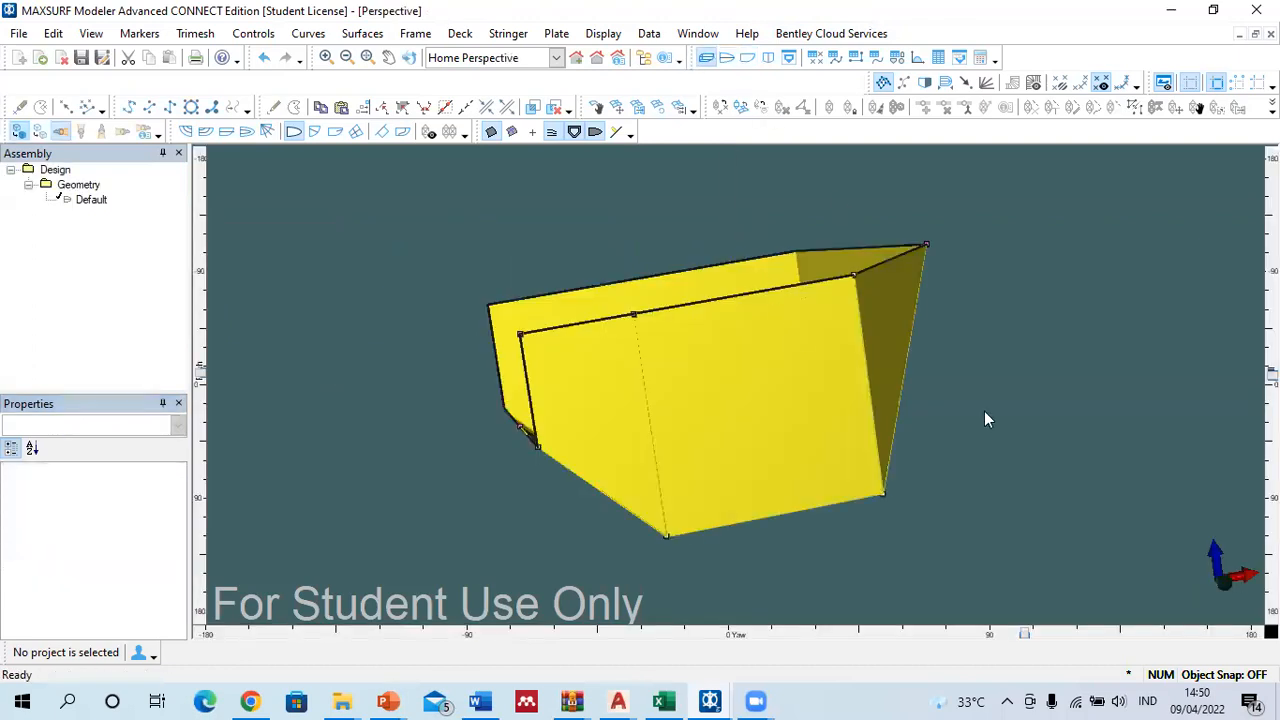
key(Left)
key(Left)
key(Left)
key(Left)
key(Left)
key(Left)
key(Left)
key(Left)
key(Right)
key(Right)
key(Right)
key(Right)
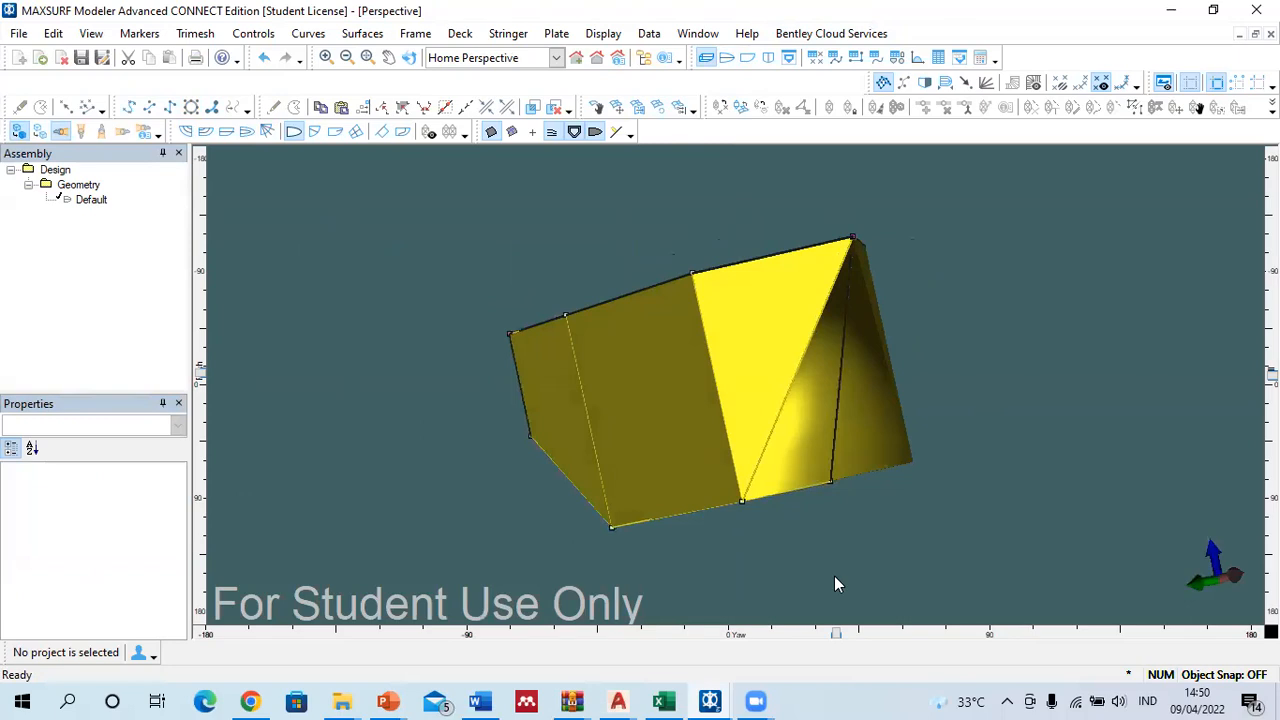
key(ctrl+z)
key(ctrl+z)
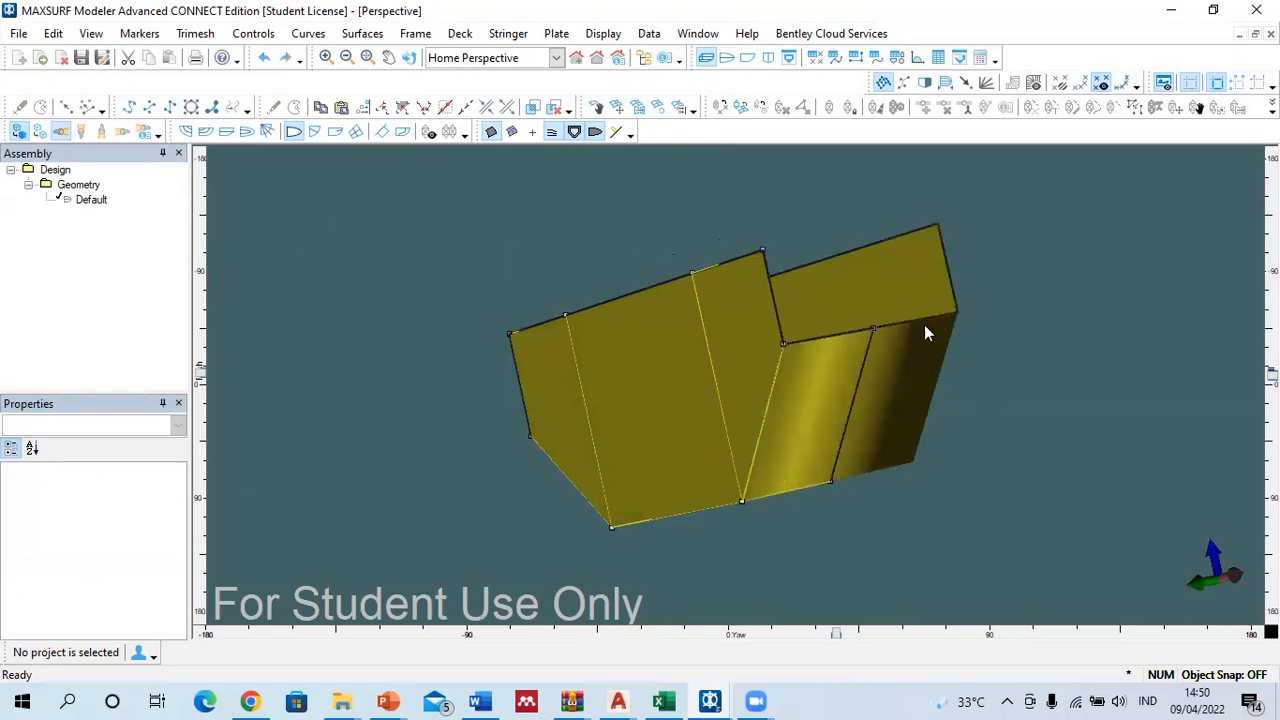
Step: Set the height of the two forward knuckle control points at the bow to 10 m in the Perspective view
click(782, 340)
shift+click(870, 328)
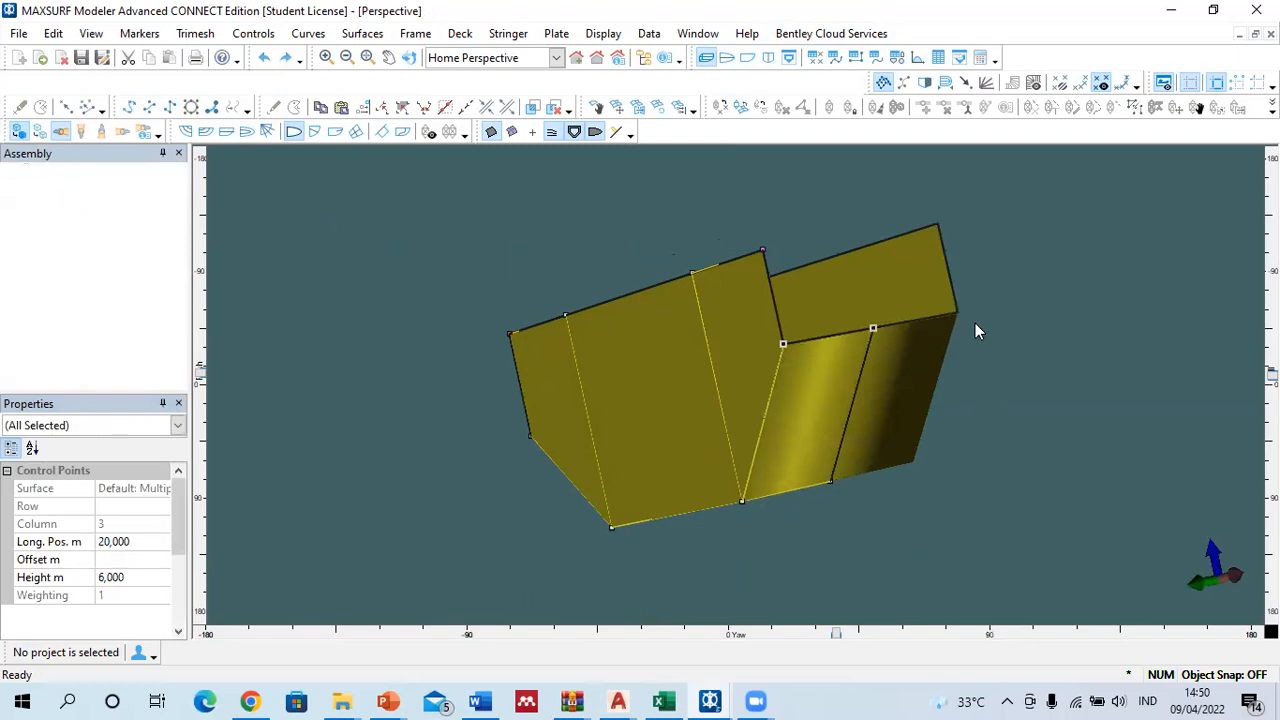
click(975, 323)
click(1050, 368)
click(783, 344)
shift+click(873, 330)
click(37, 578)
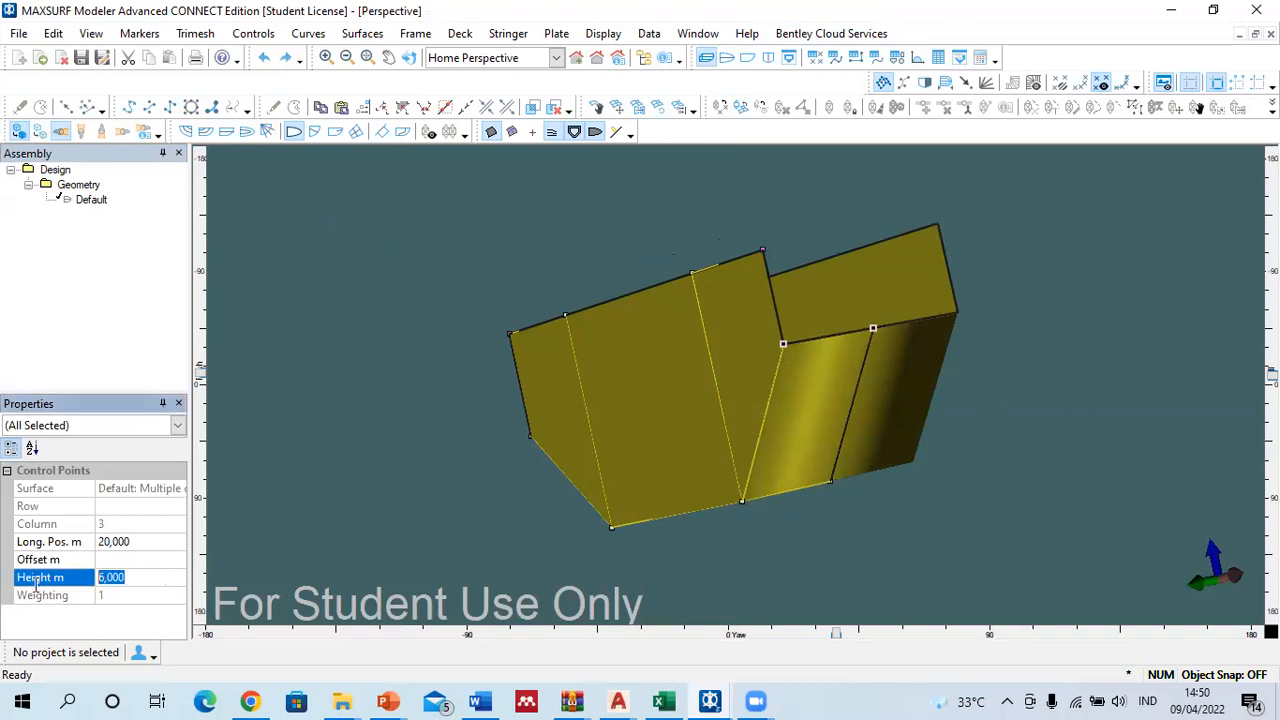
key(Return)
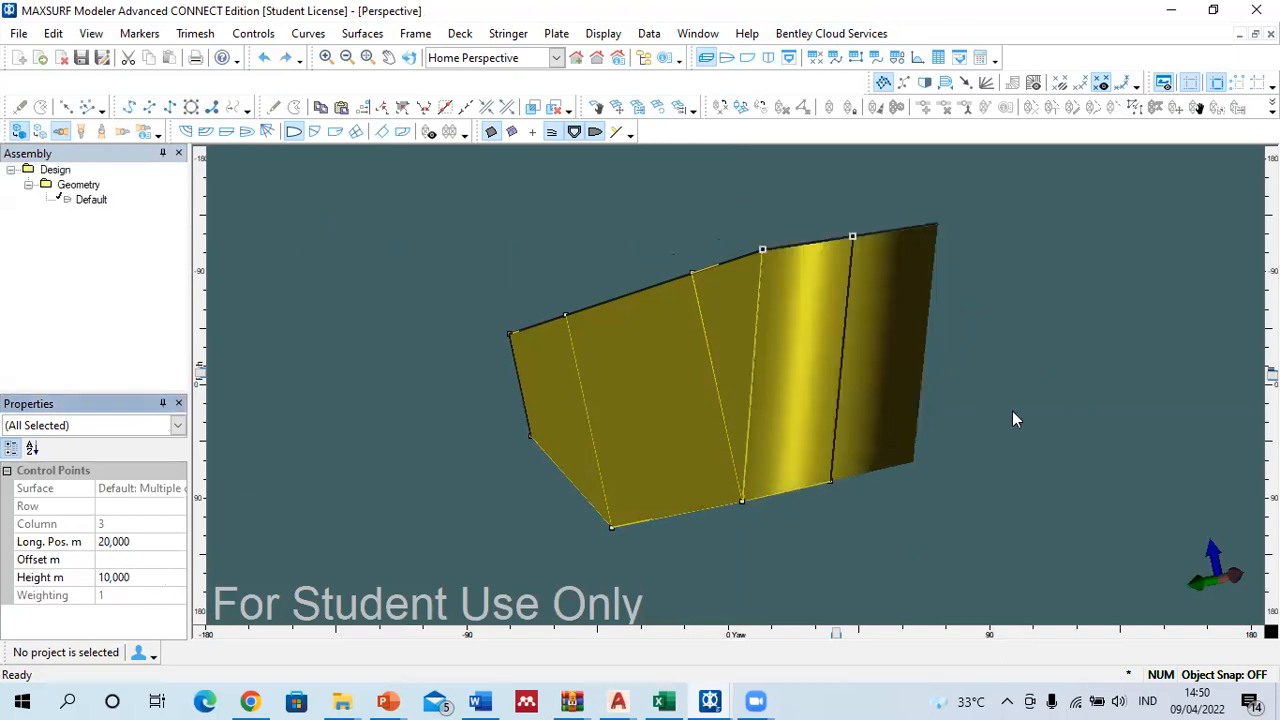
Step: Set the offset of the bow's outer upper and lower control points to 0 m
drag(1272, 375, 1272, 311)
click(1156, 328)
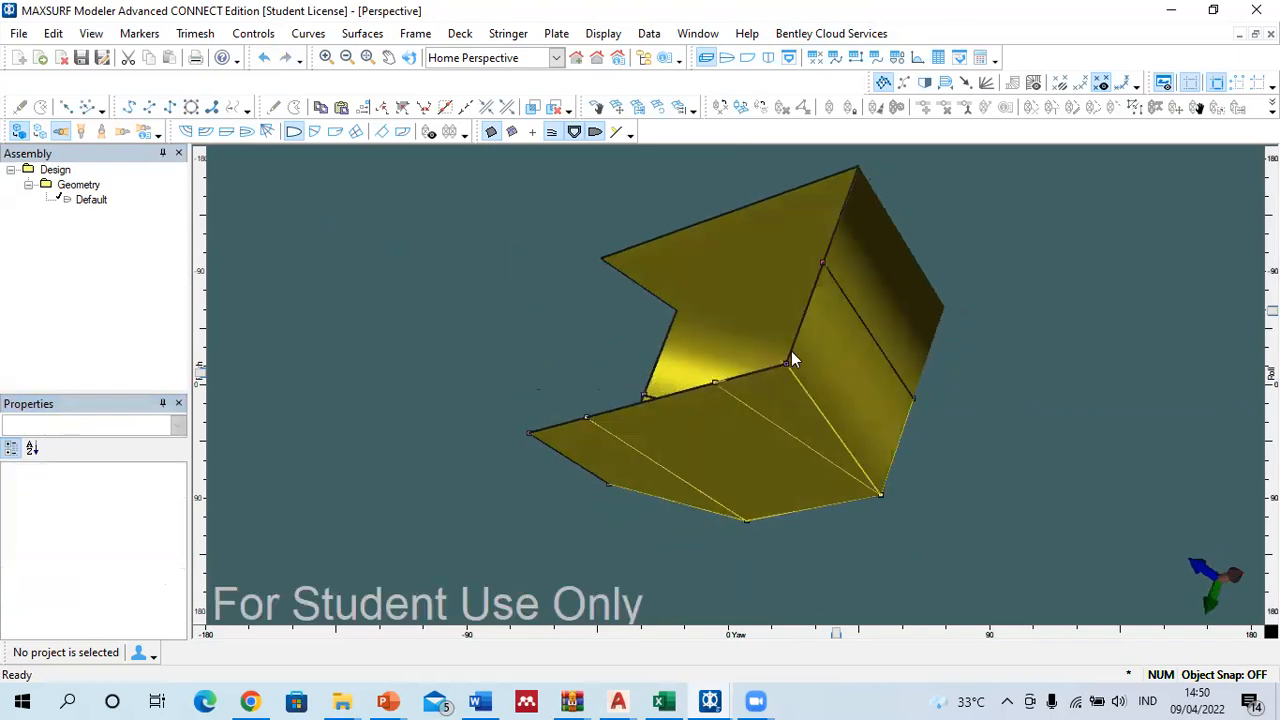
drag(778, 357, 866, 482)
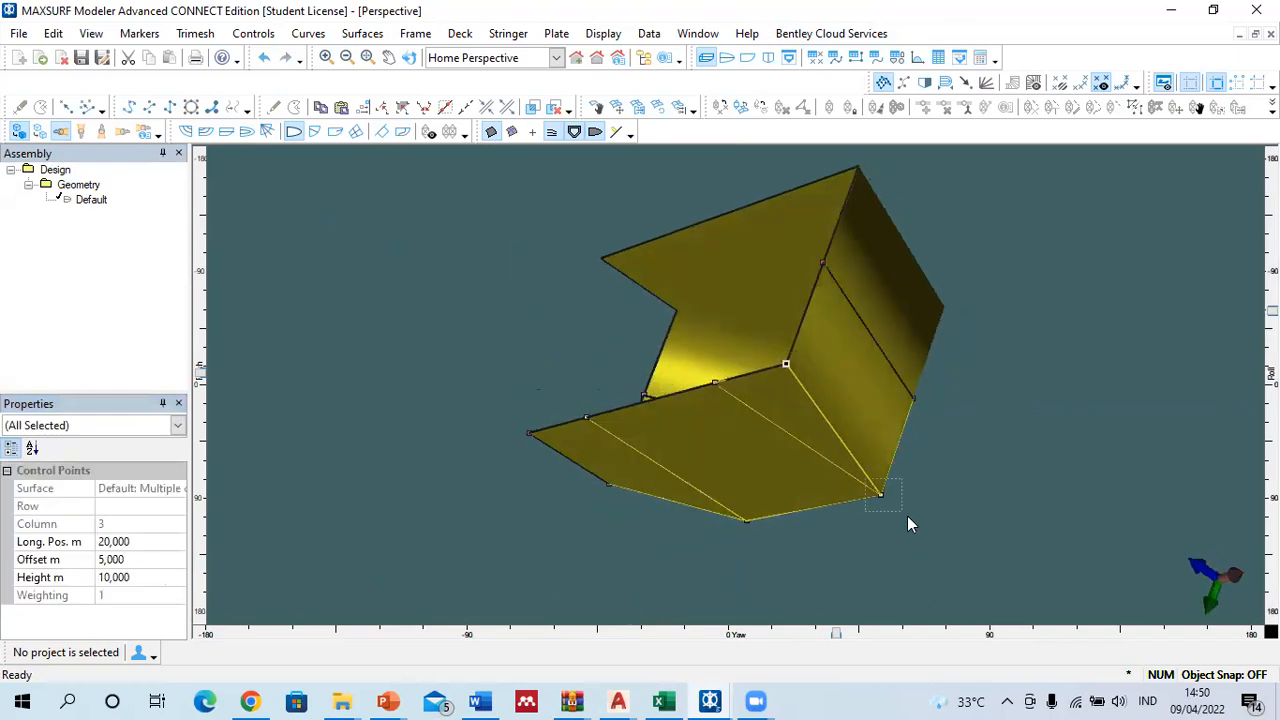
click(135, 560)
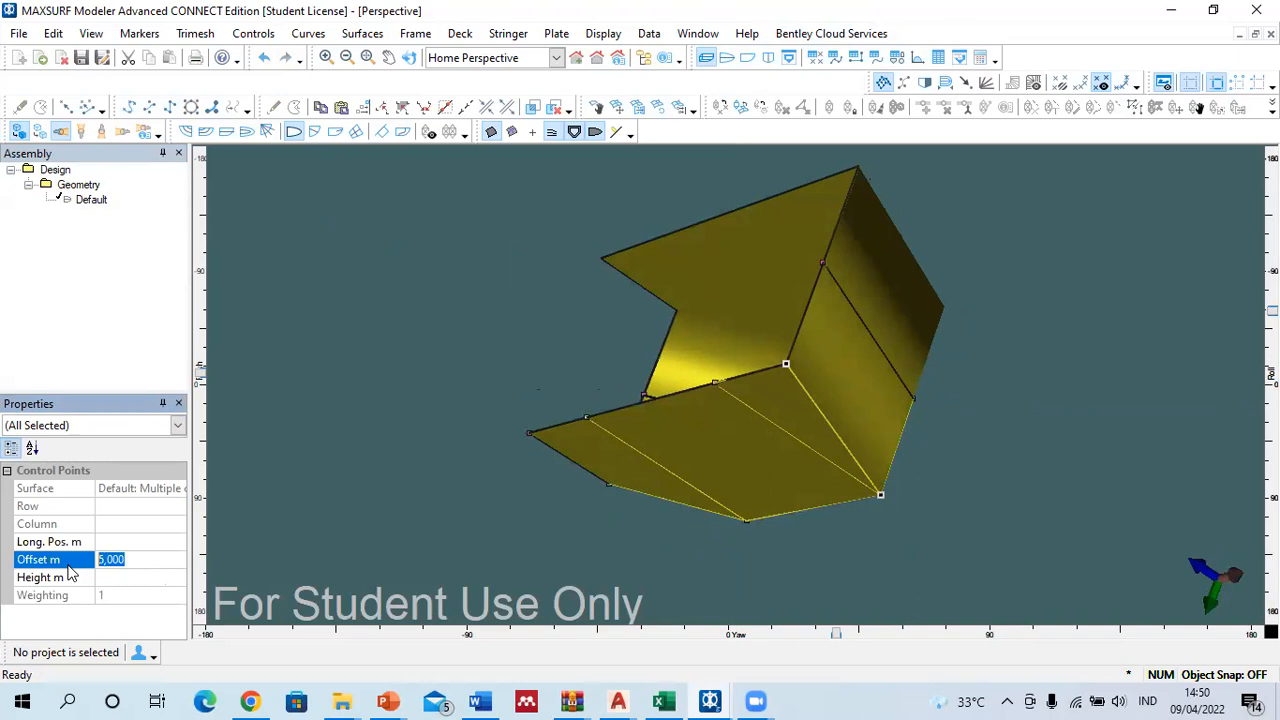
text(0)
key(Return)
click(1001, 577)
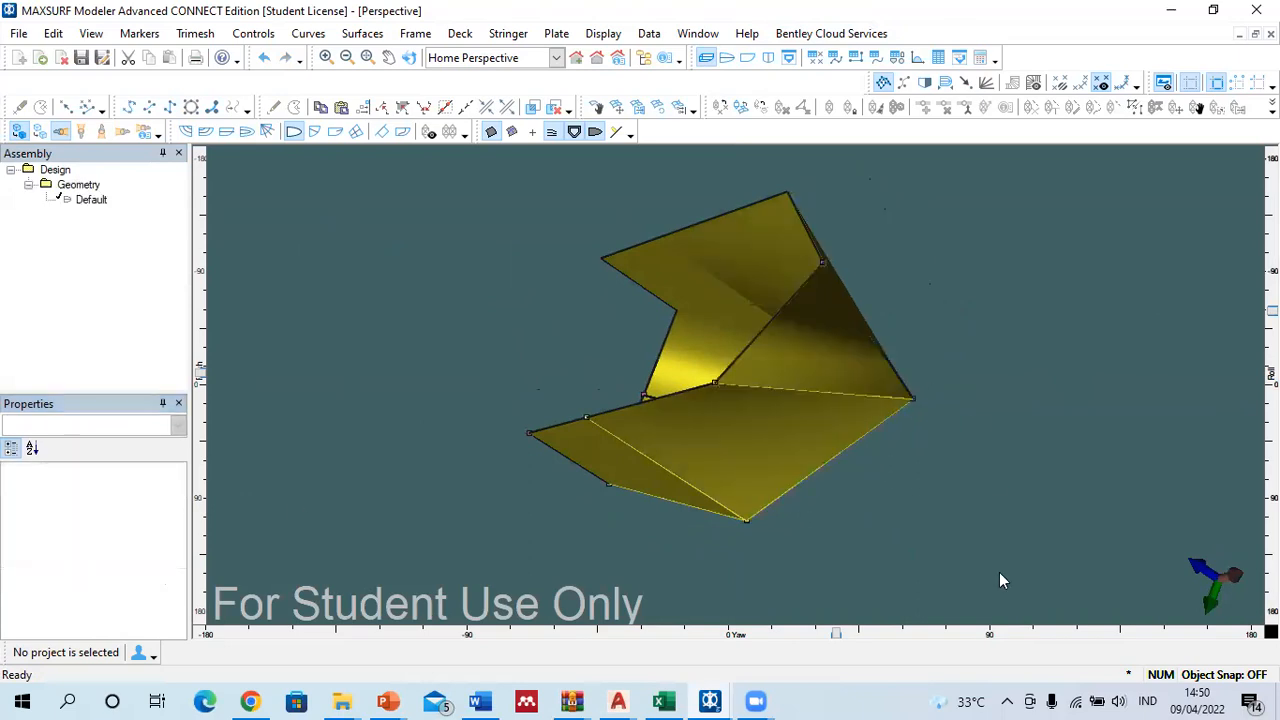
Step: Examine the pointed bow's shape from several angles in Perspective and in the Profile and Plan views
key(Left)
key(Right)
key(Right)
key(Right)
key(Right)
key(Right)
key(Right)
key(Right)
key(Right)
key(Right)
key(Right)
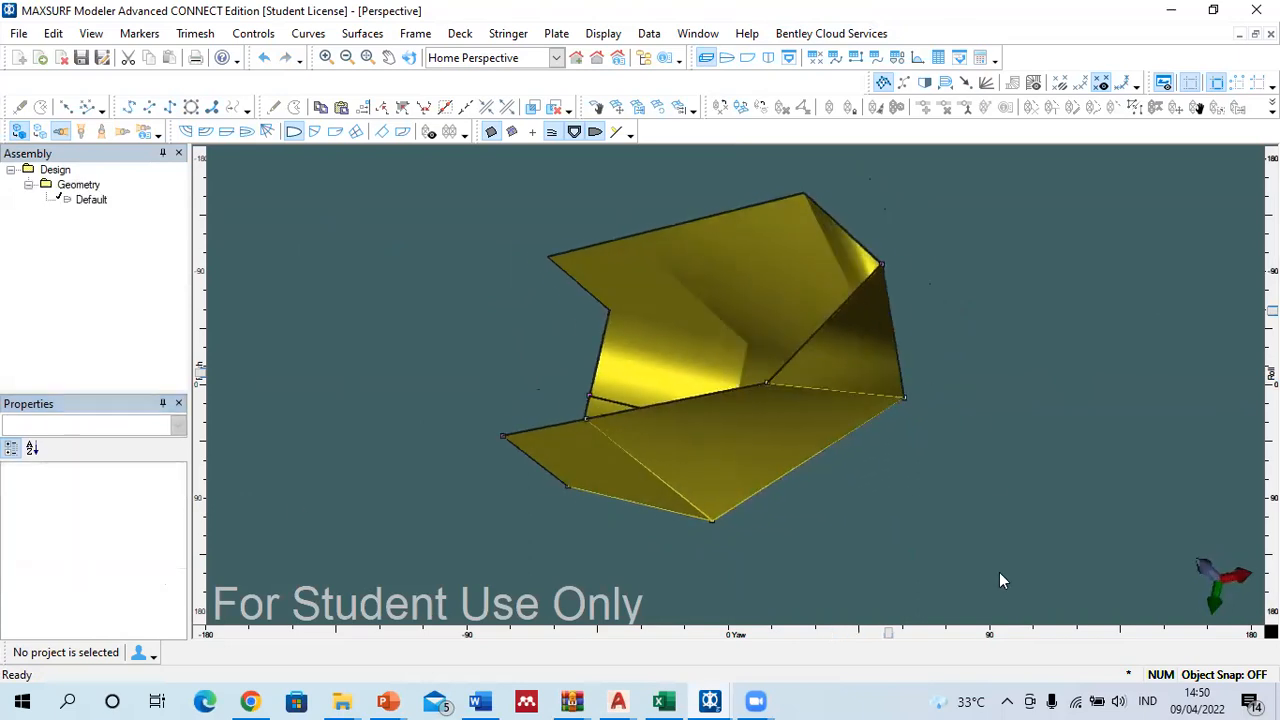
drag(957, 547, 1126, 459)
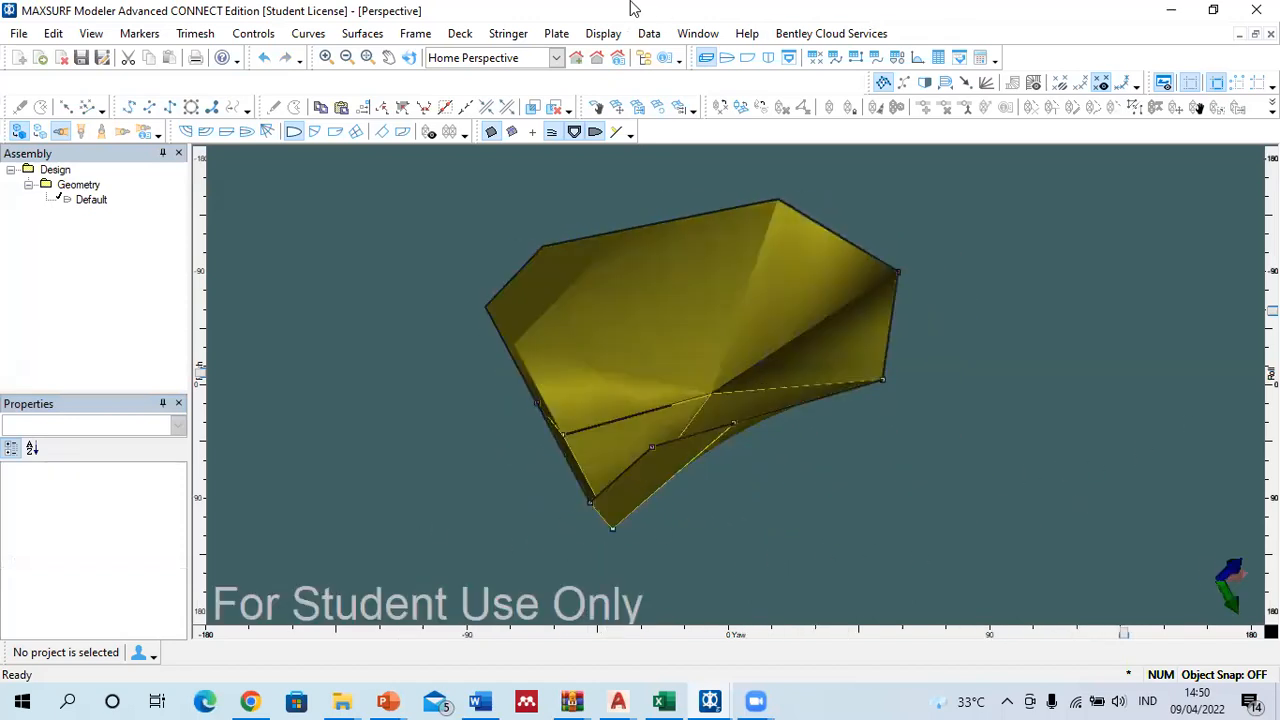
click(747, 58)
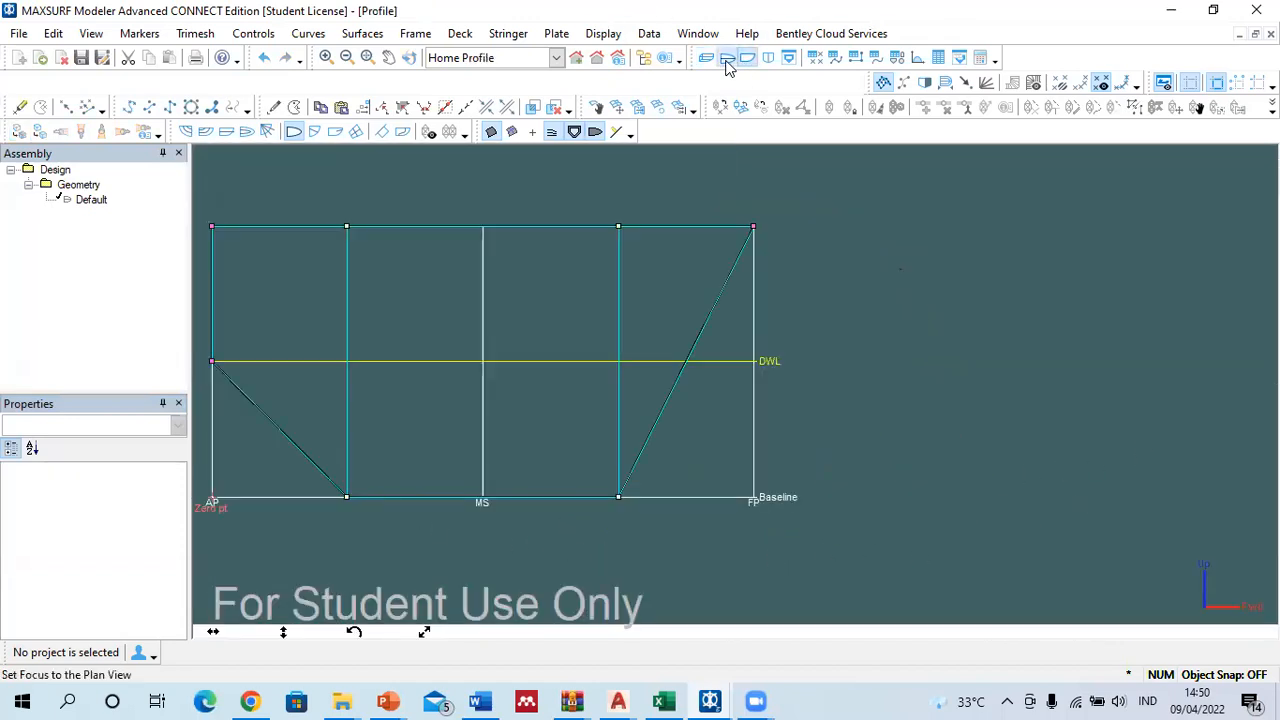
click(727, 60)
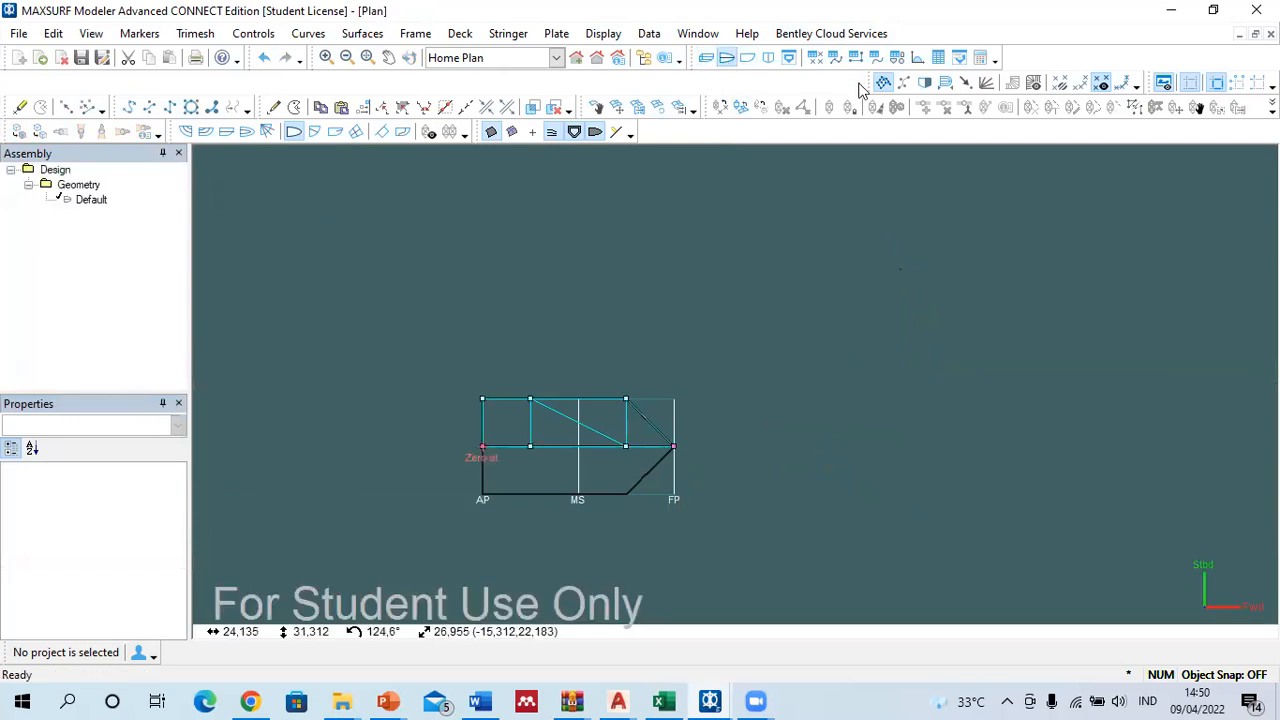
click(706, 58)
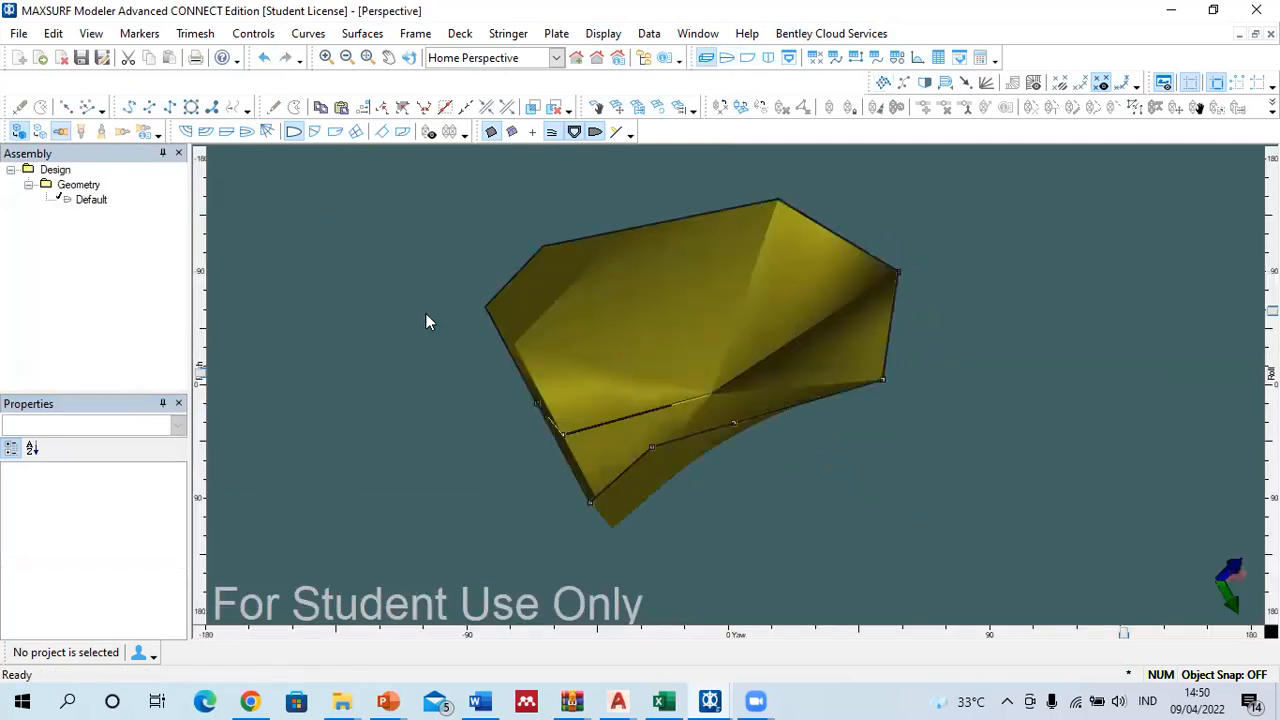
Step: Delete the Default hull surface from the assembly tree
right_click(57, 170)
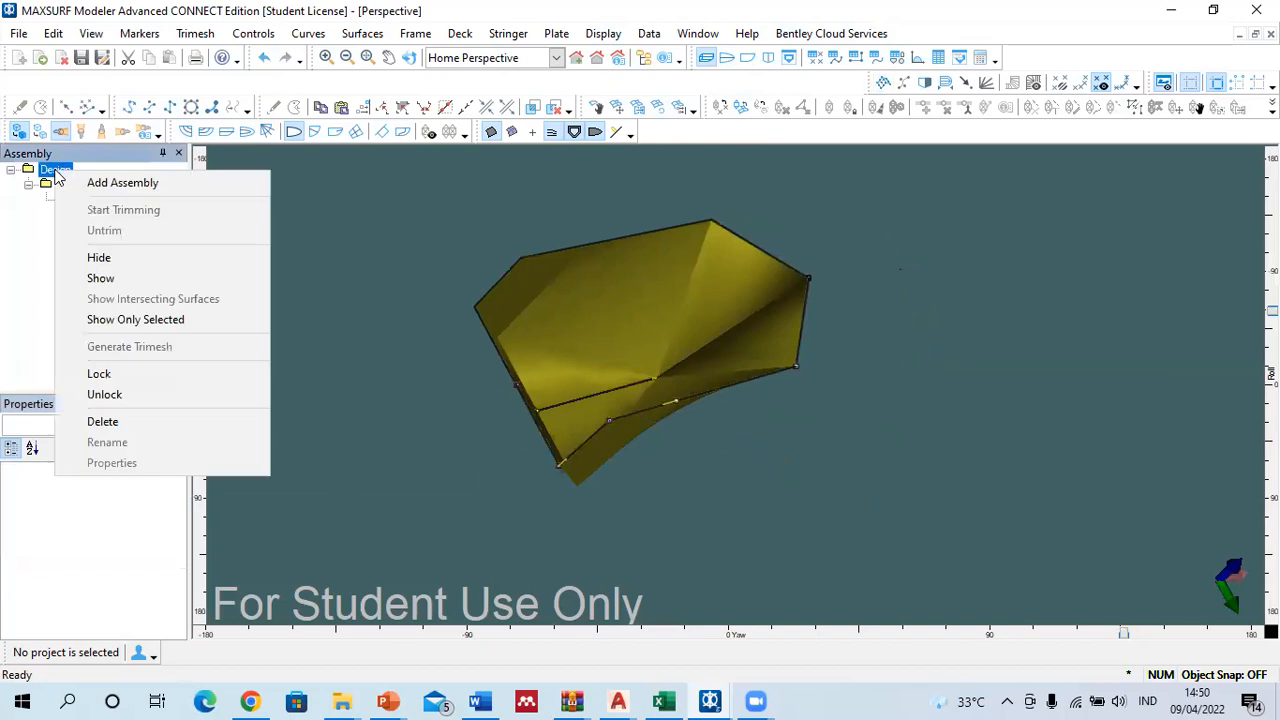
click(130, 422)
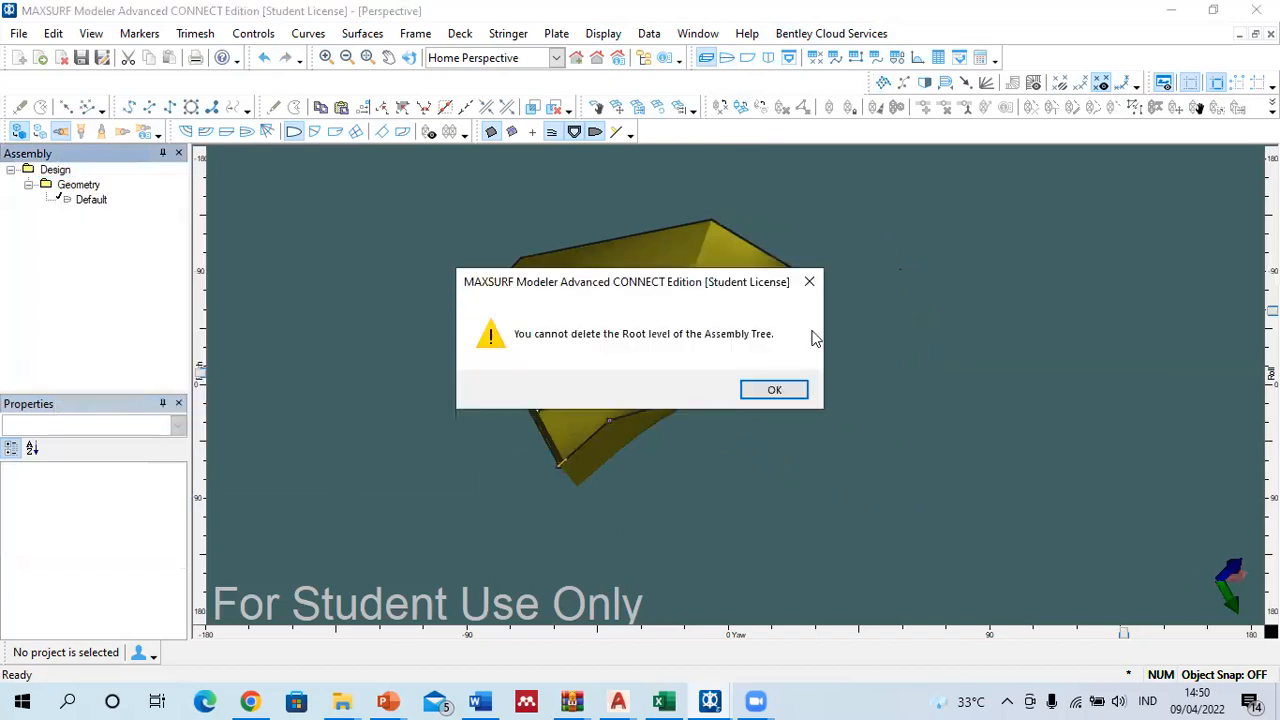
click(775, 390)
right_click(103, 200)
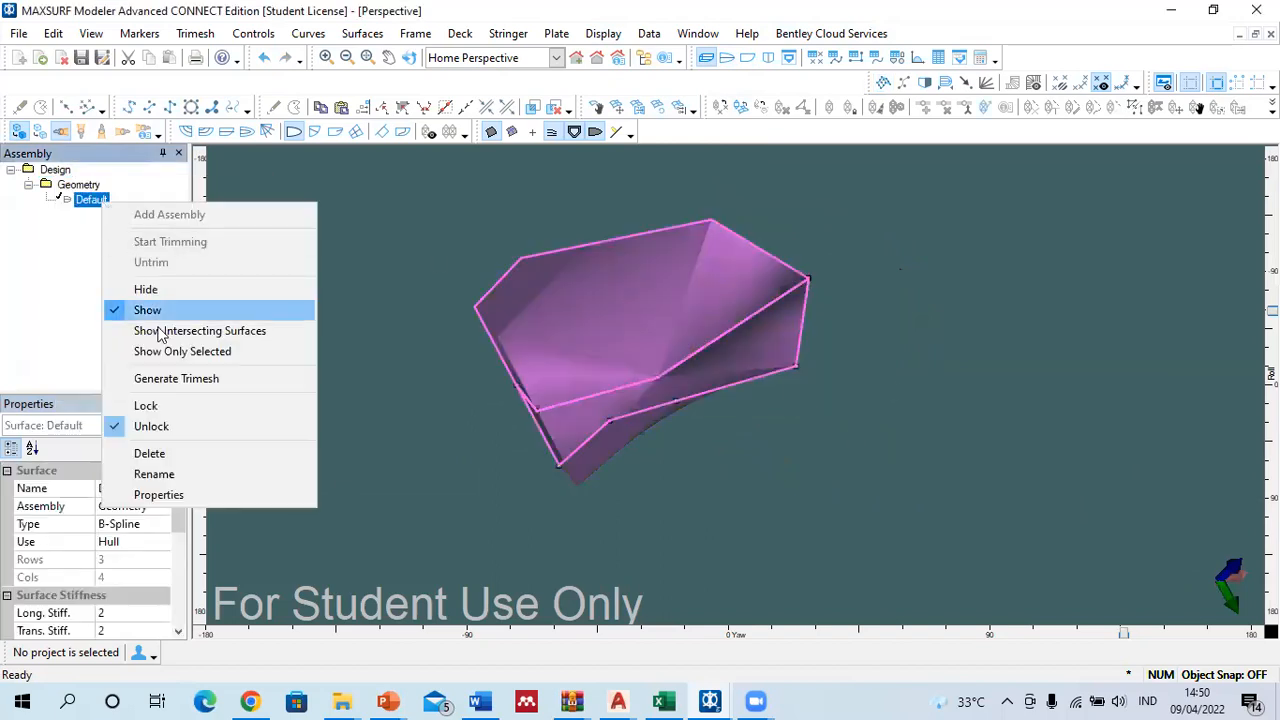
click(150, 453)
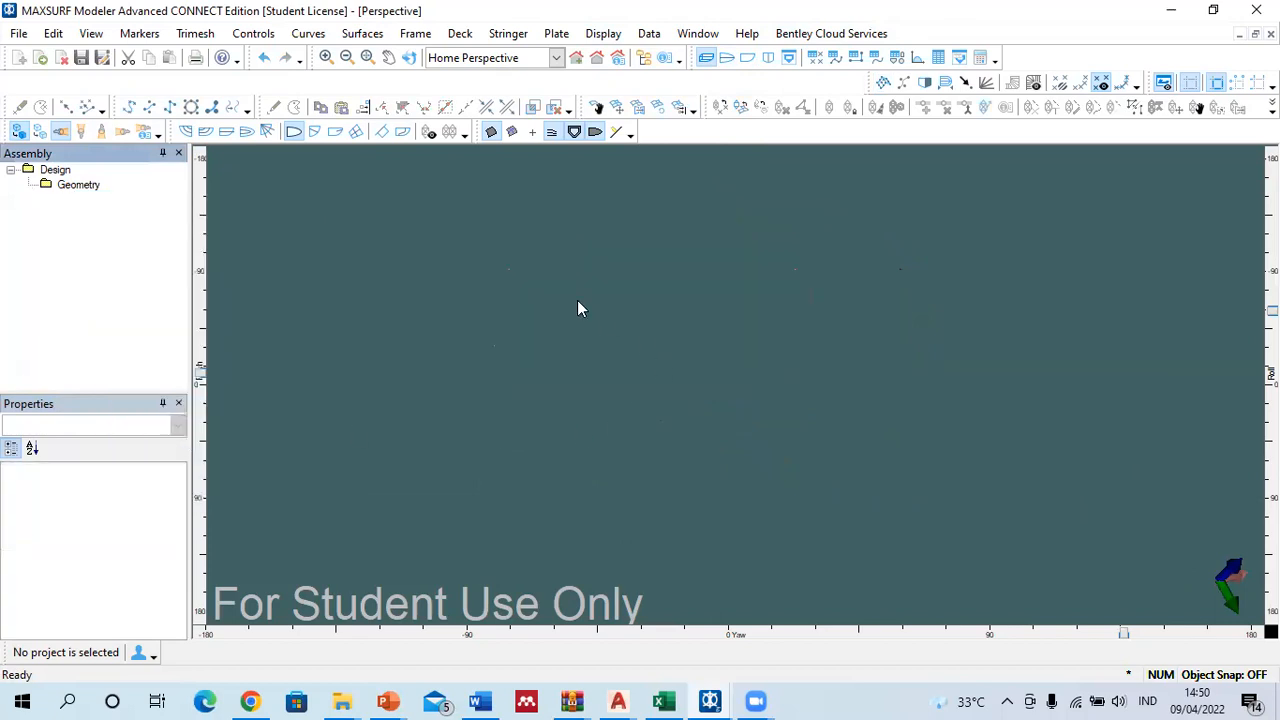
Step: Add a new Buttock plane surface to the empty design
click(388, 33)
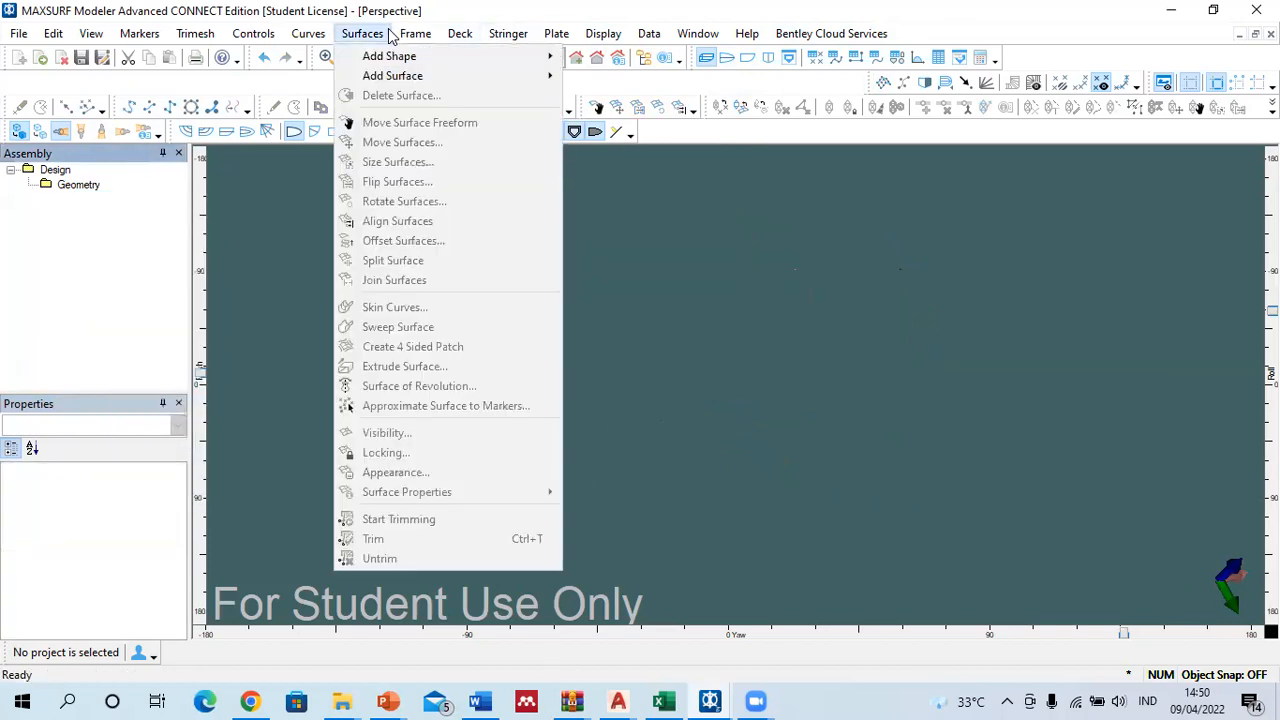
mouse_move(381, 80)
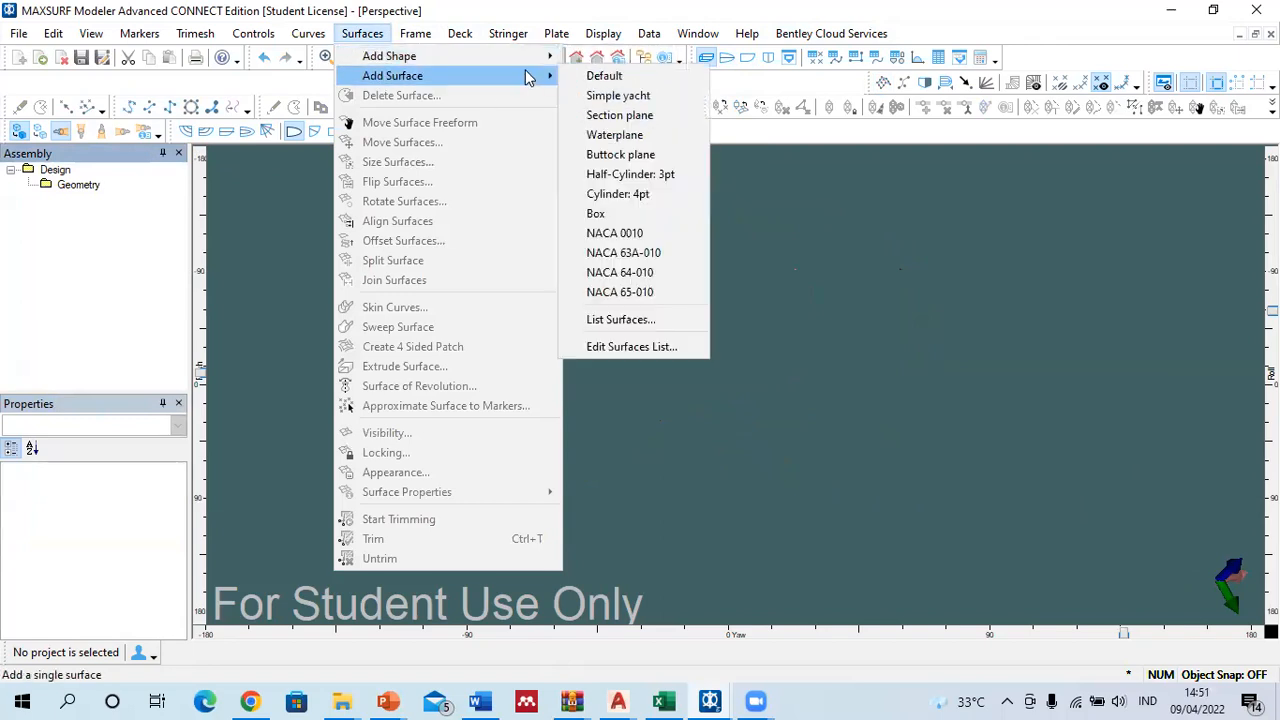
click(620, 155)
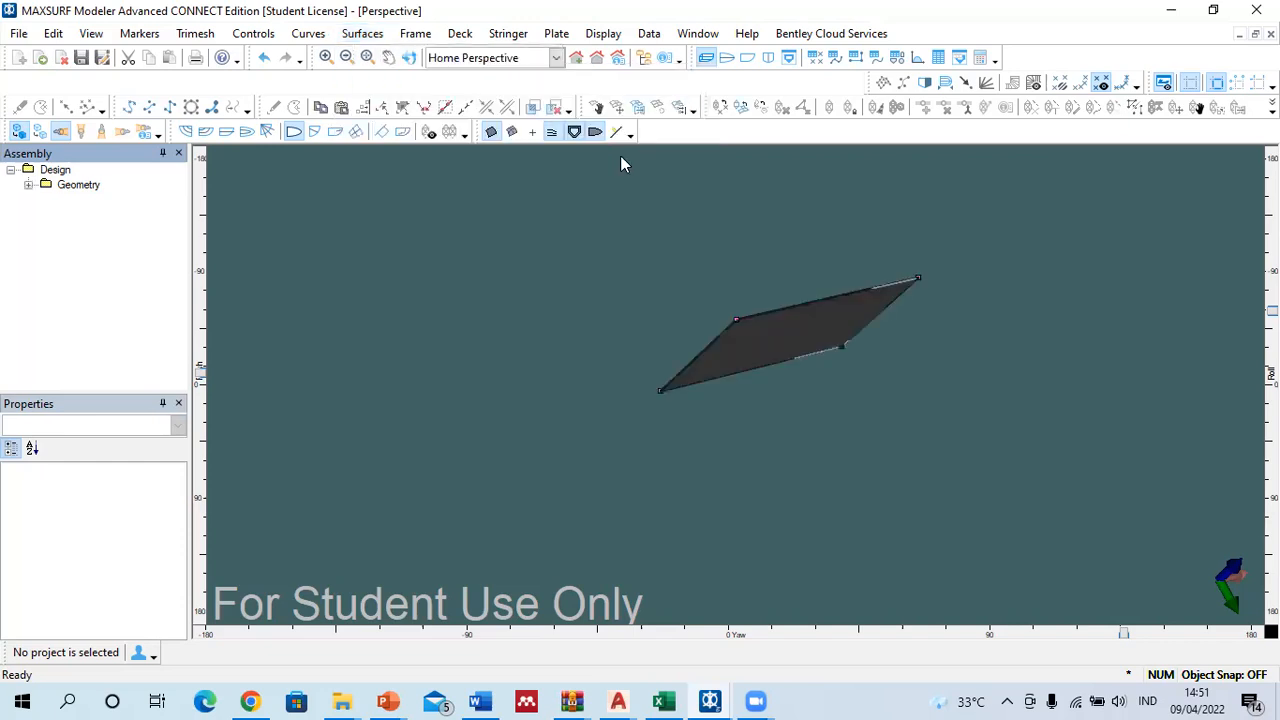
Step: In Profile view, set the longitudinal position of the buttock plane's forward control points to 20 m and its aft ones to 0 m
click(747, 57)
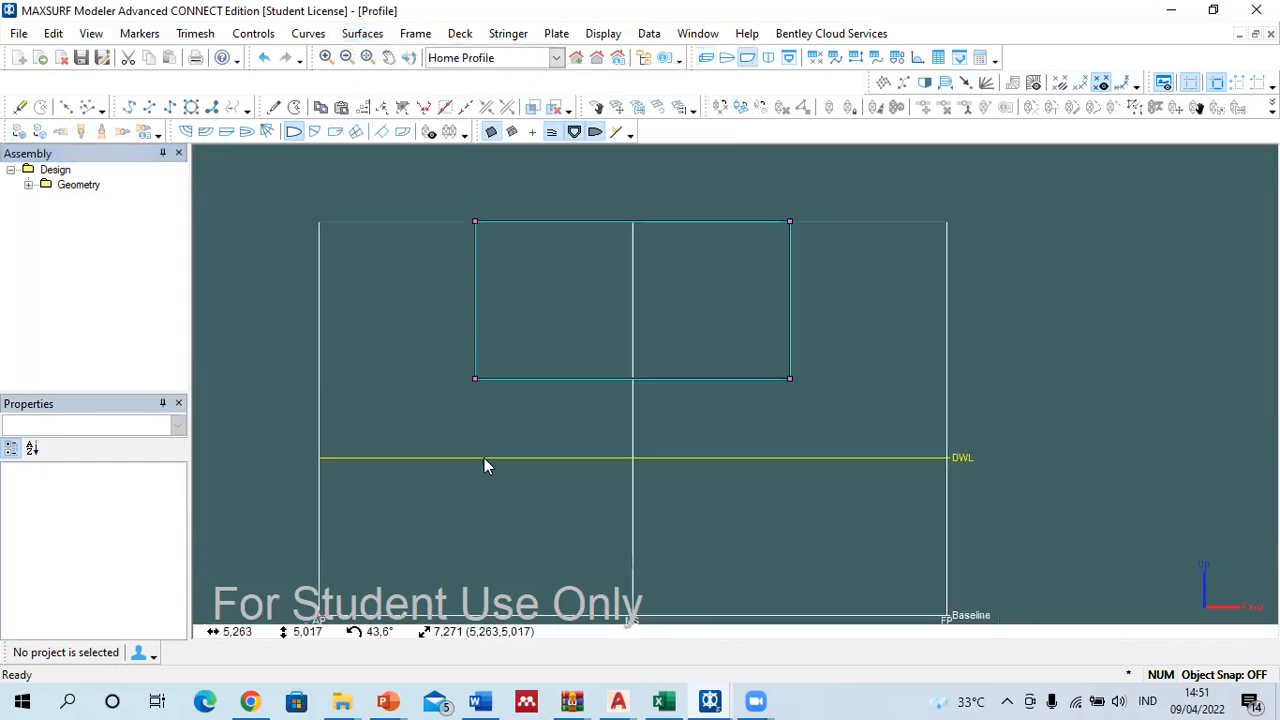
drag(676, 264, 833, 413)
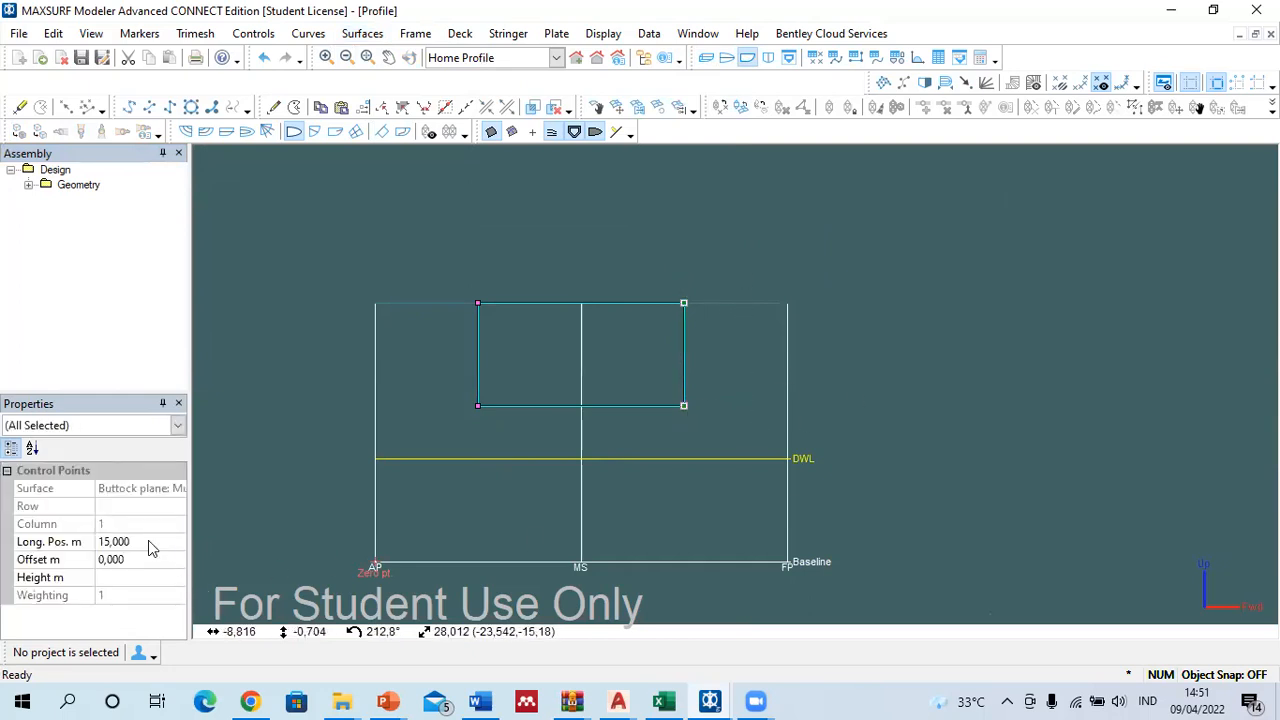
click(50, 545)
text(20)
key(Return)
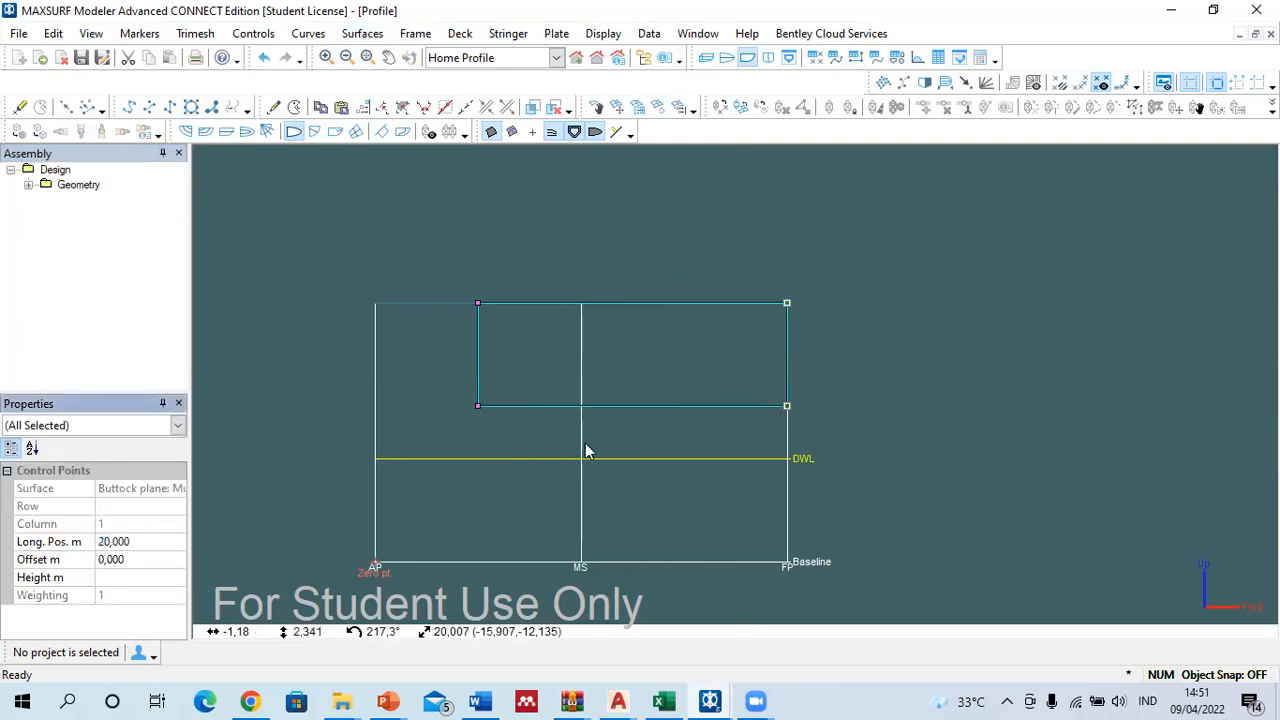
click(150, 543)
text(0)
key(Return)
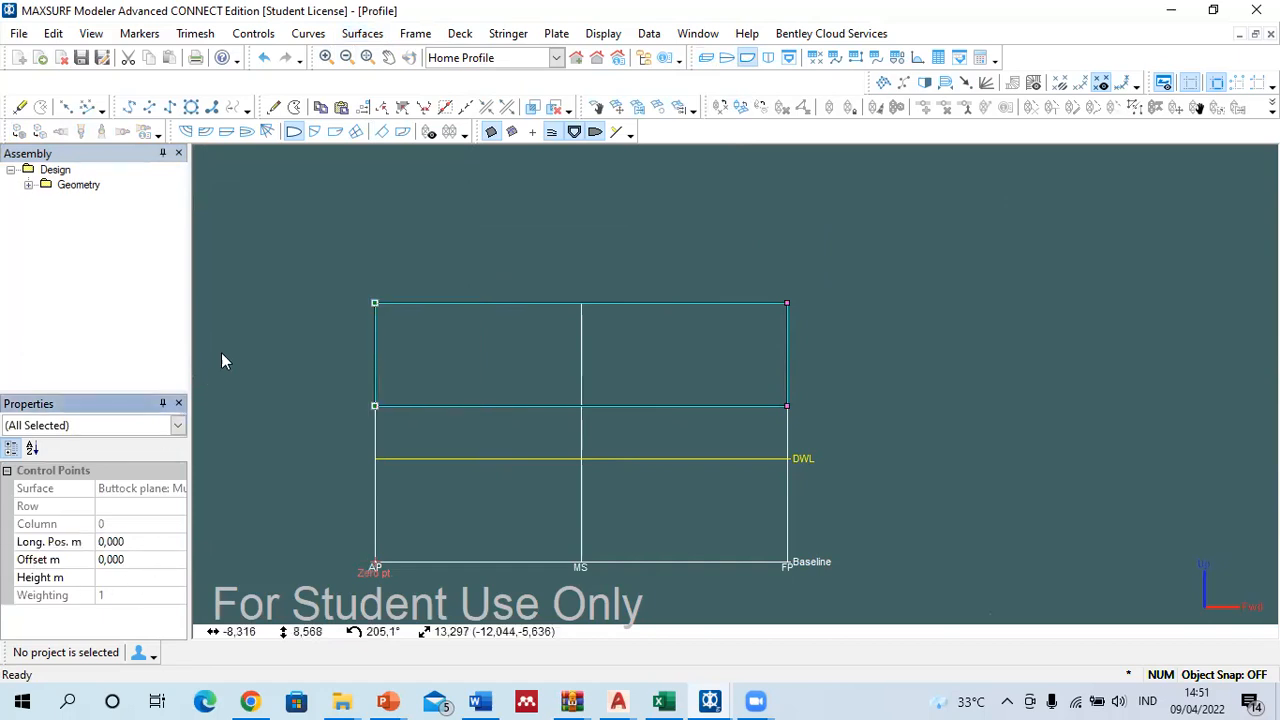
Step: Set the height of the buttock plane's lower control points to 0 m
click(160, 578)
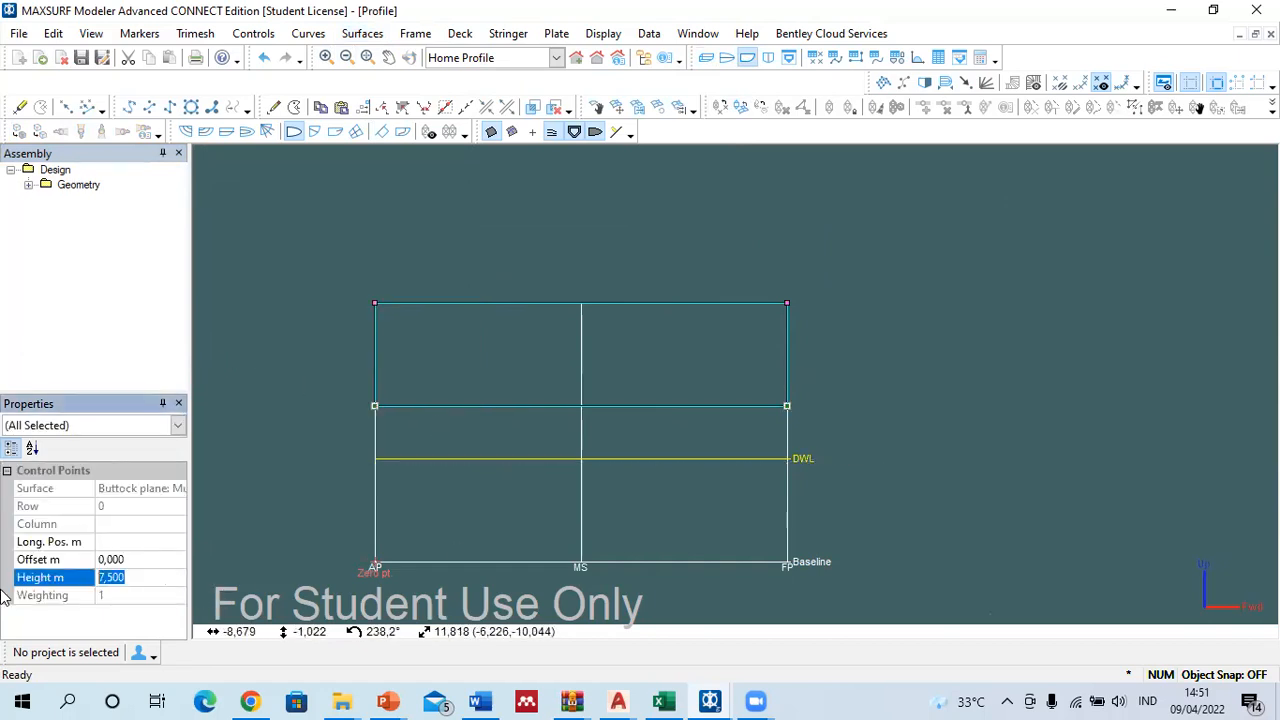
text(0)
key(Return)
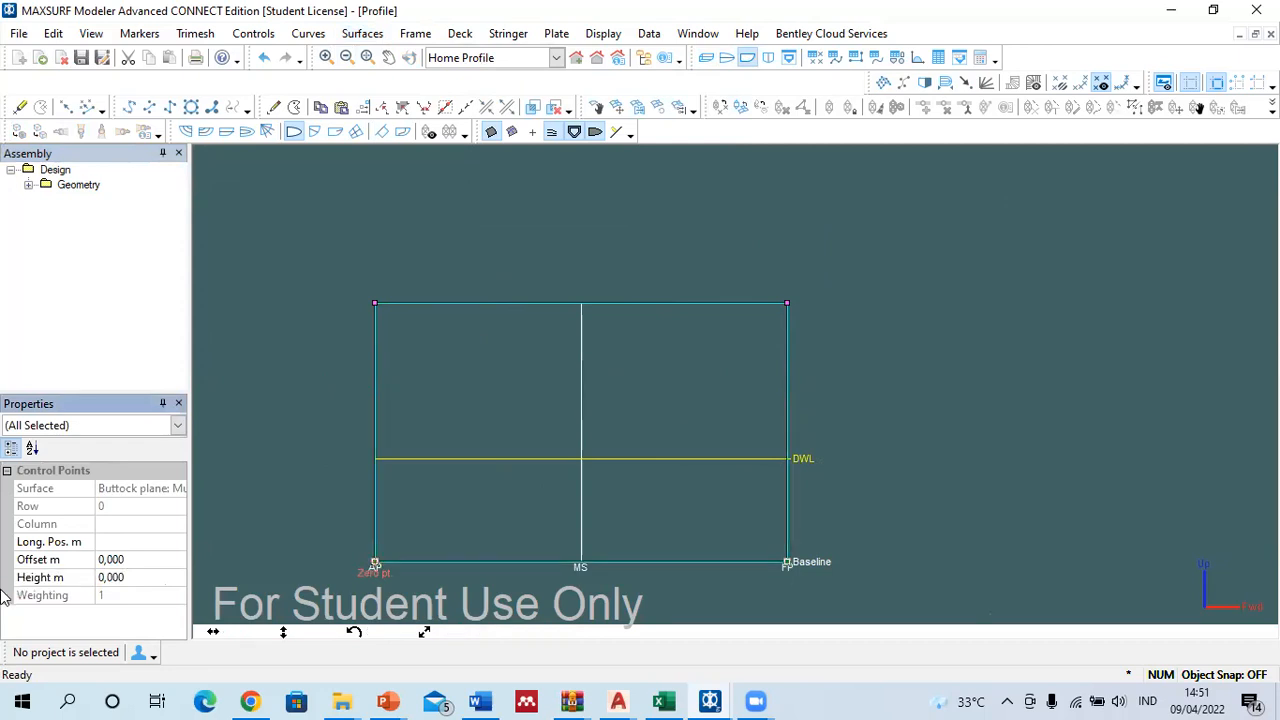
Step: Try a 5 m offset on only the aft control points in the Body Plan view and undo it
click(768, 57)
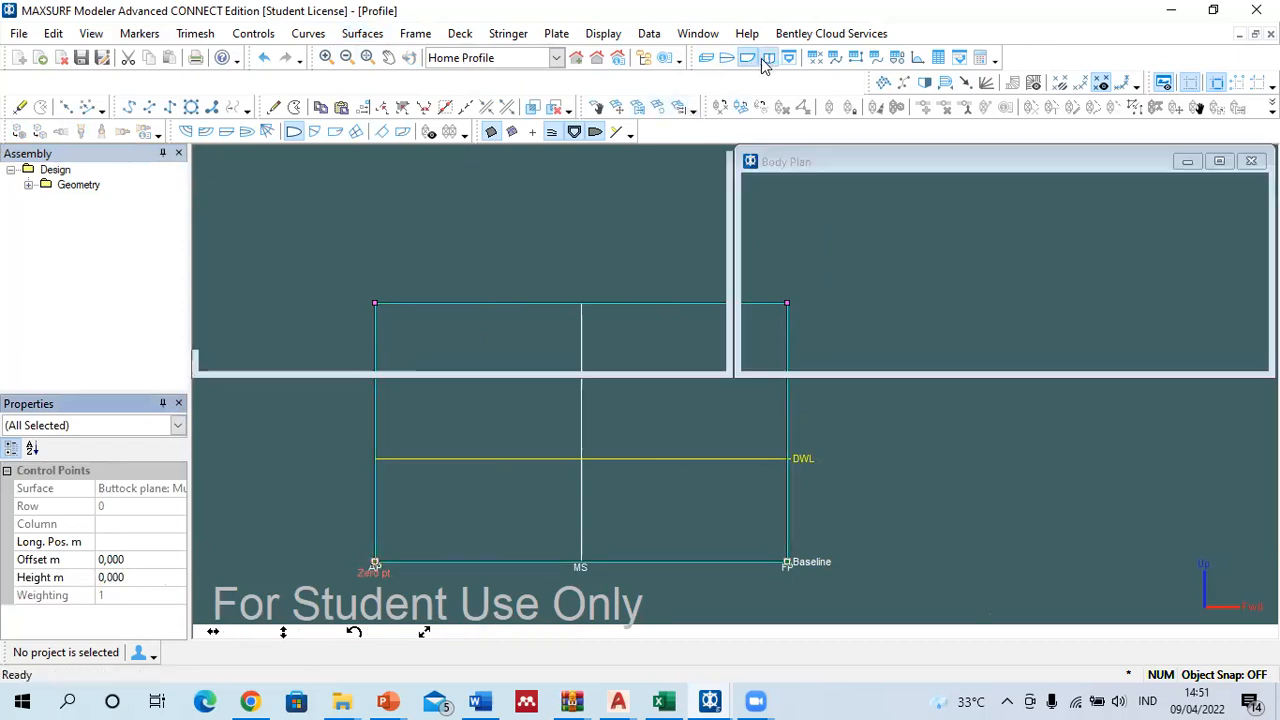
scroll(571, 234, down, 4)
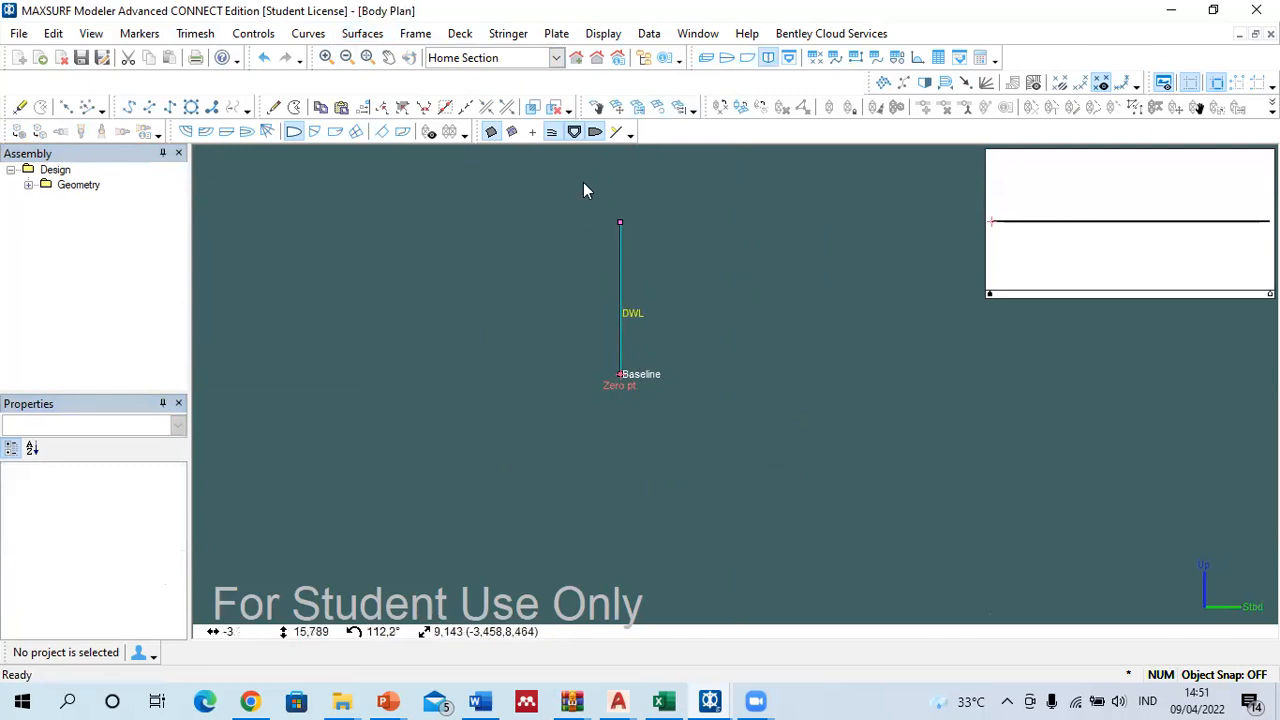
click(60, 560)
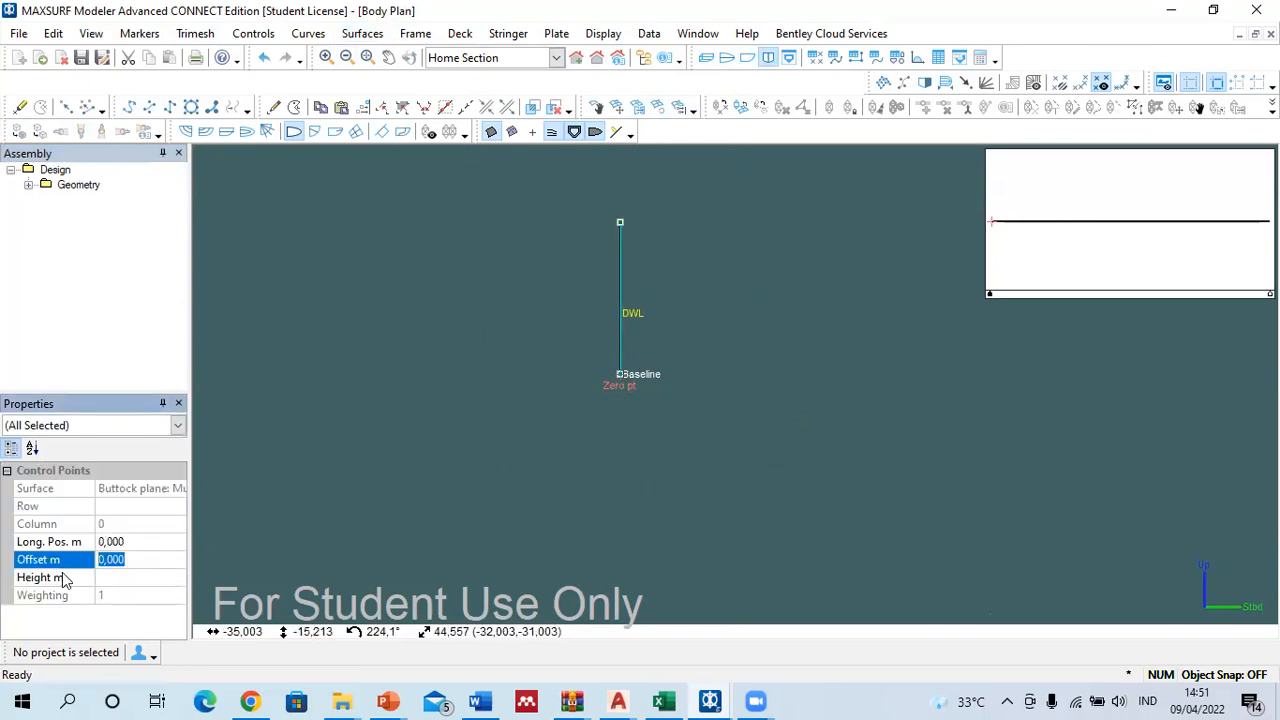
text(5)
key(Return)
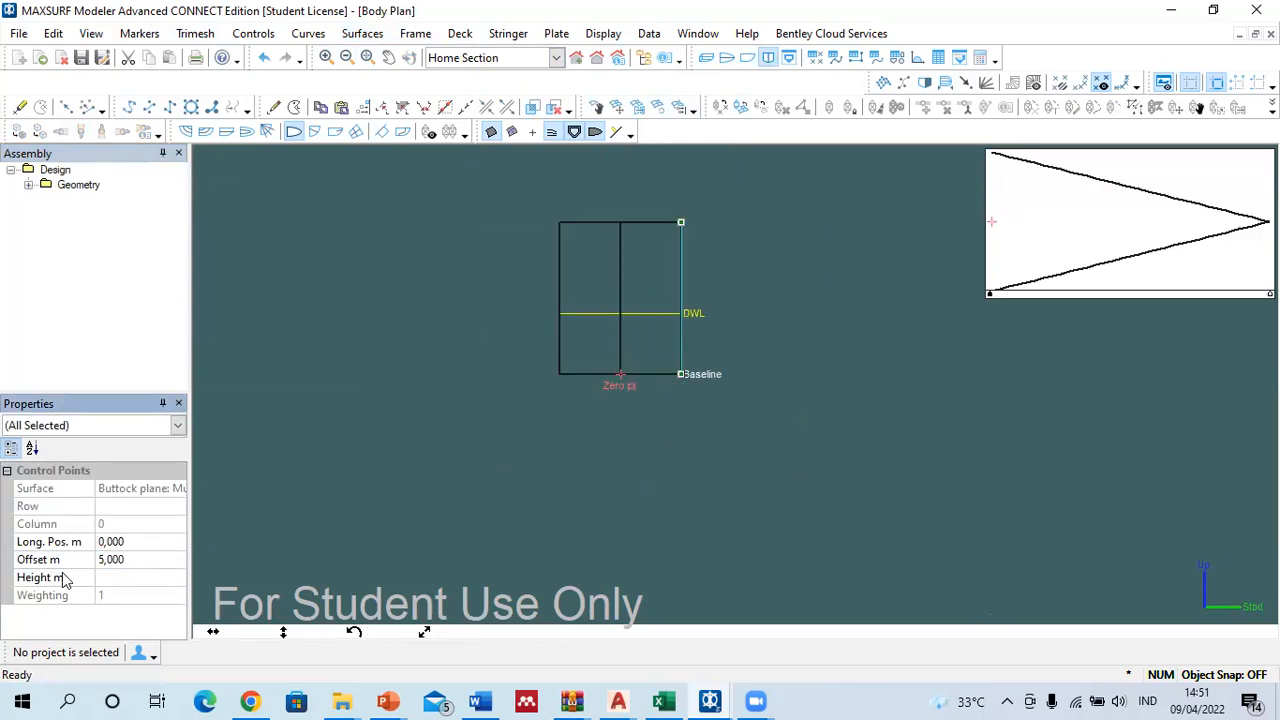
key(ctrl+z)
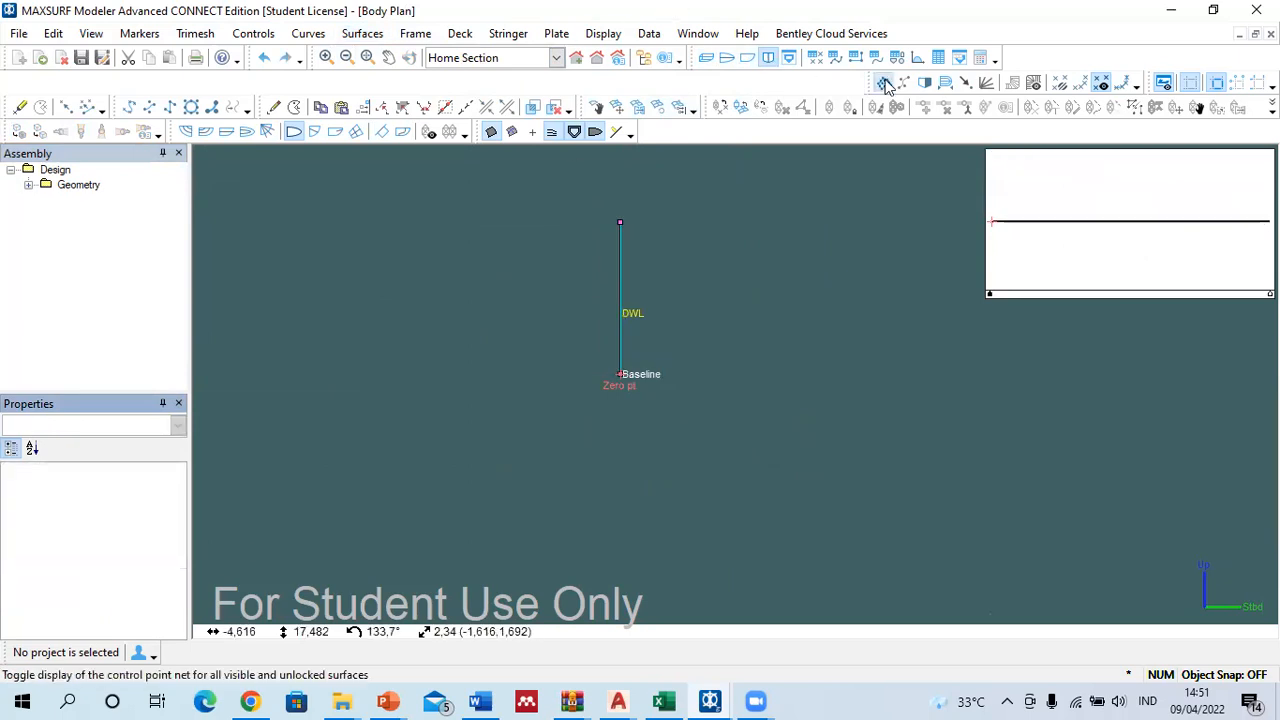
Step: Set the offset of all the buttock plane's control points to 5 m in the Body Plan view
drag(553, 165, 710, 435)
click(30, 562)
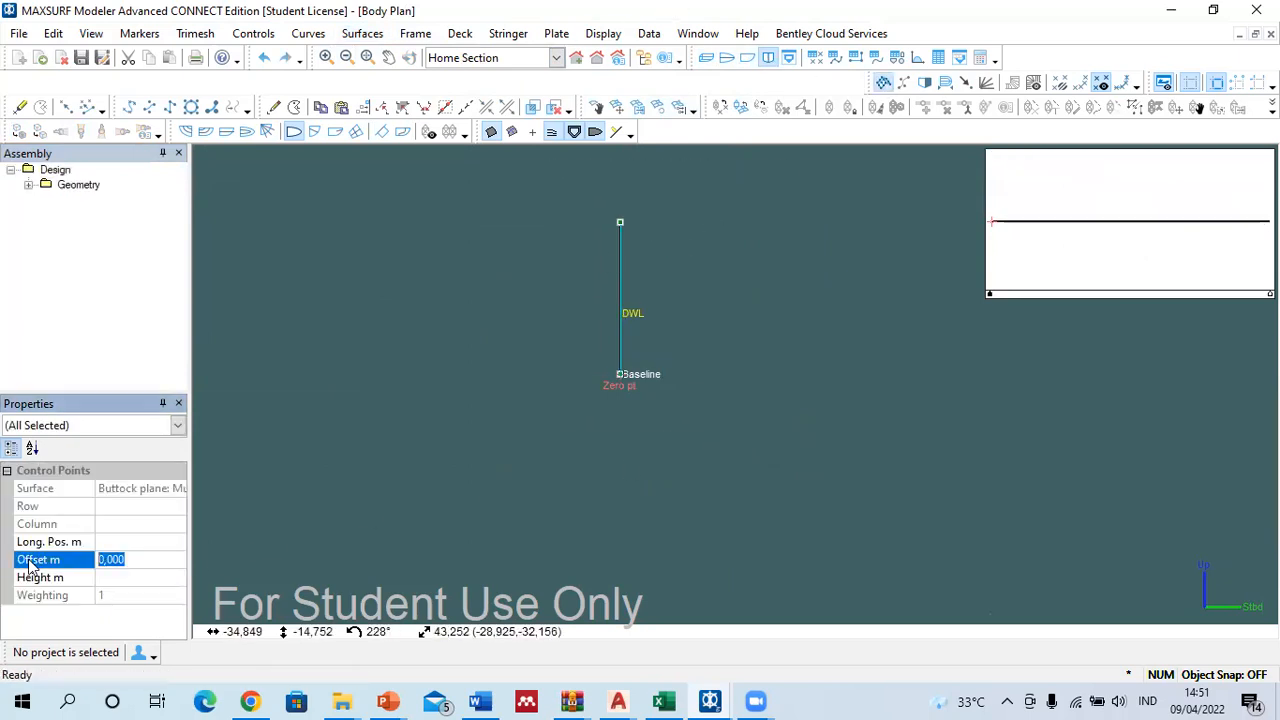
text(5)
key(Return)
click(802, 287)
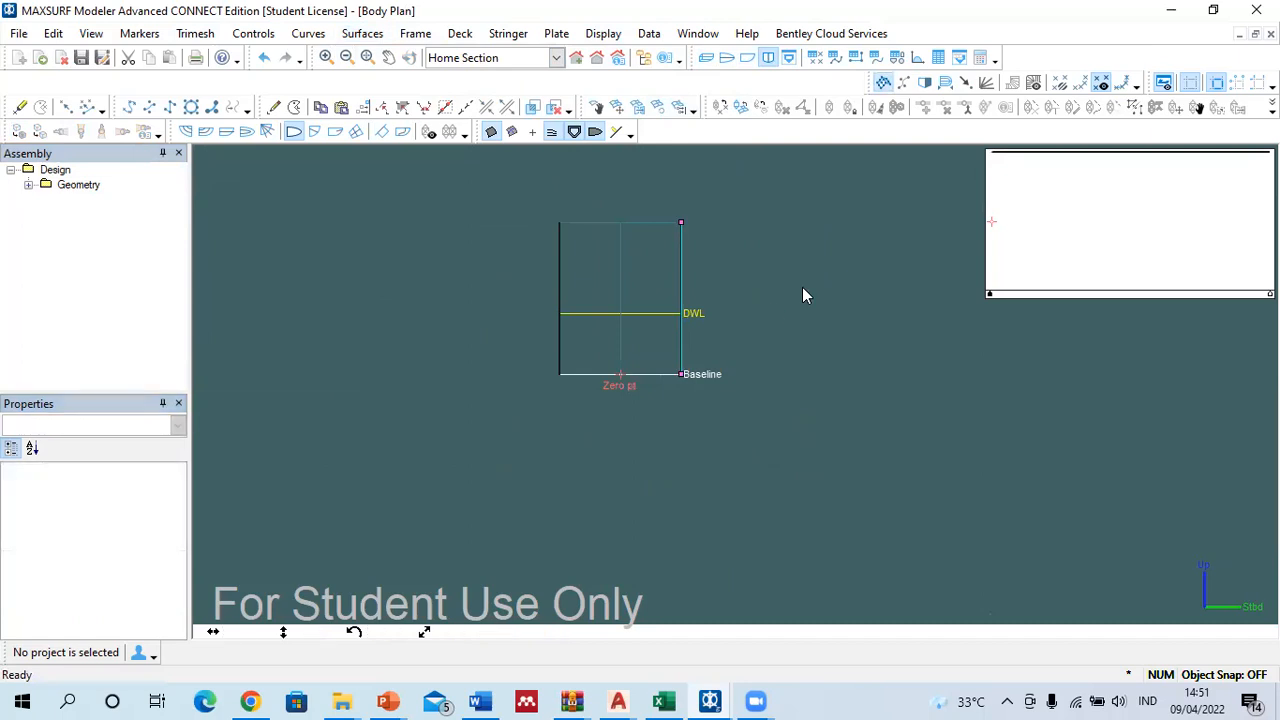
Step: Check the repositioned side plane in the Perspective, Body Plan and Profile views
click(707, 58)
click(768, 58)
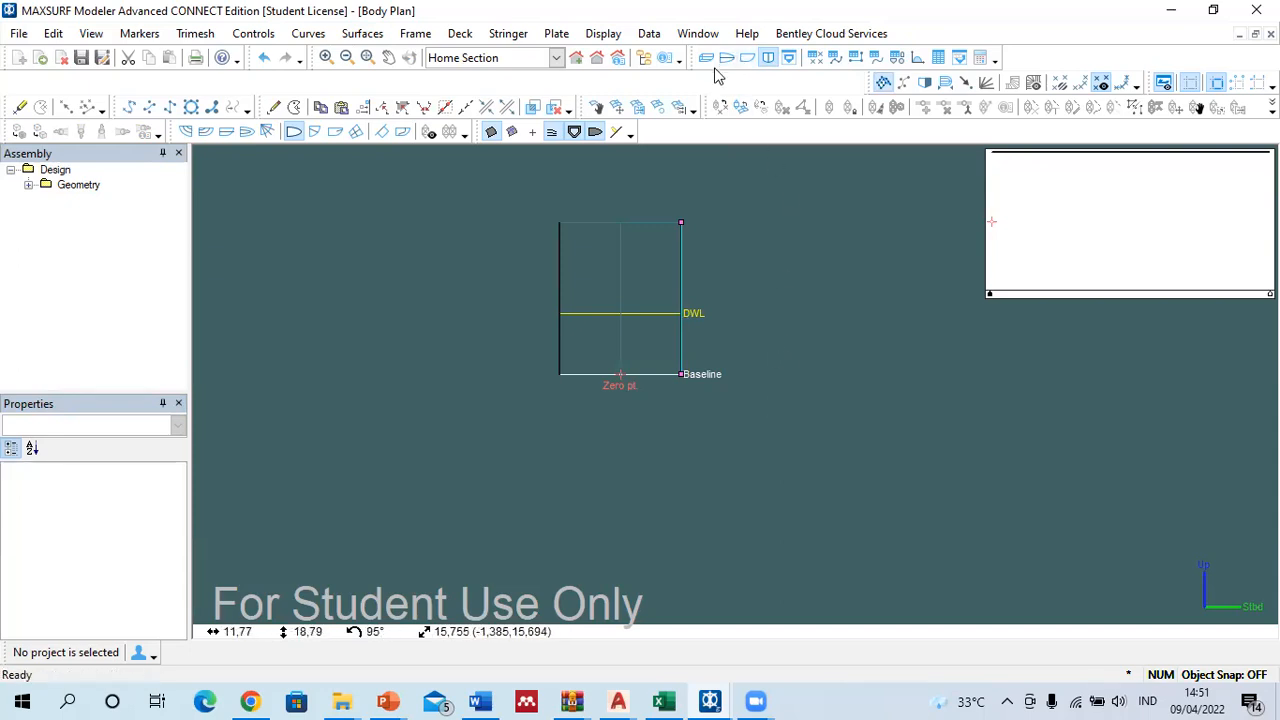
click(747, 58)
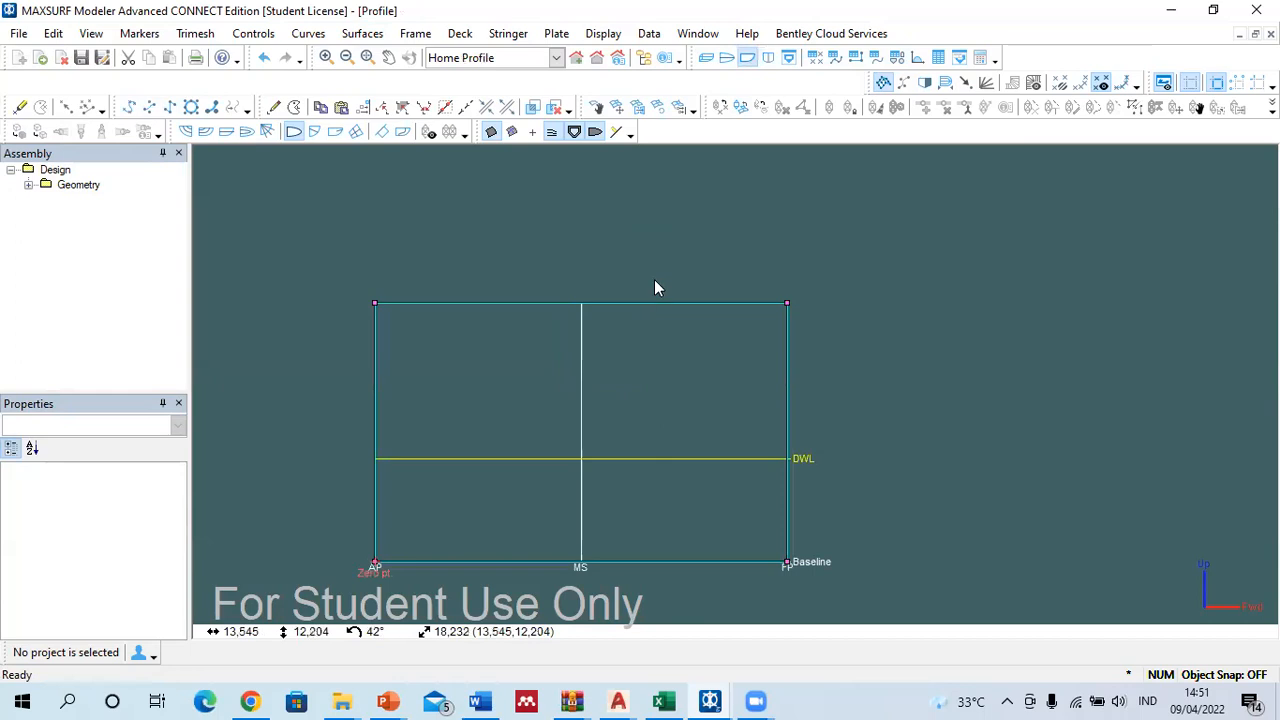
scroll(634, 158, down, 2)
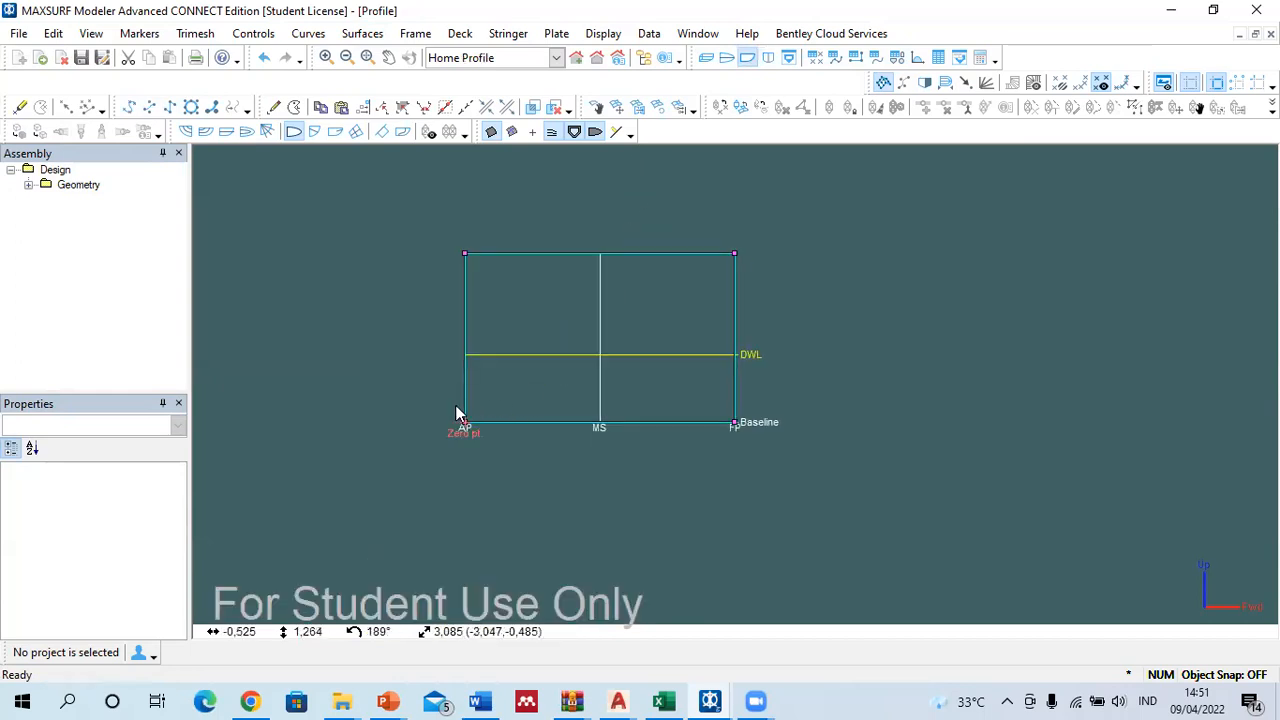
Step: Undo the last offset change and use Move Surfaces to shift the buttock plane 5 m transversely with 0 vertical spacing
click(705, 58)
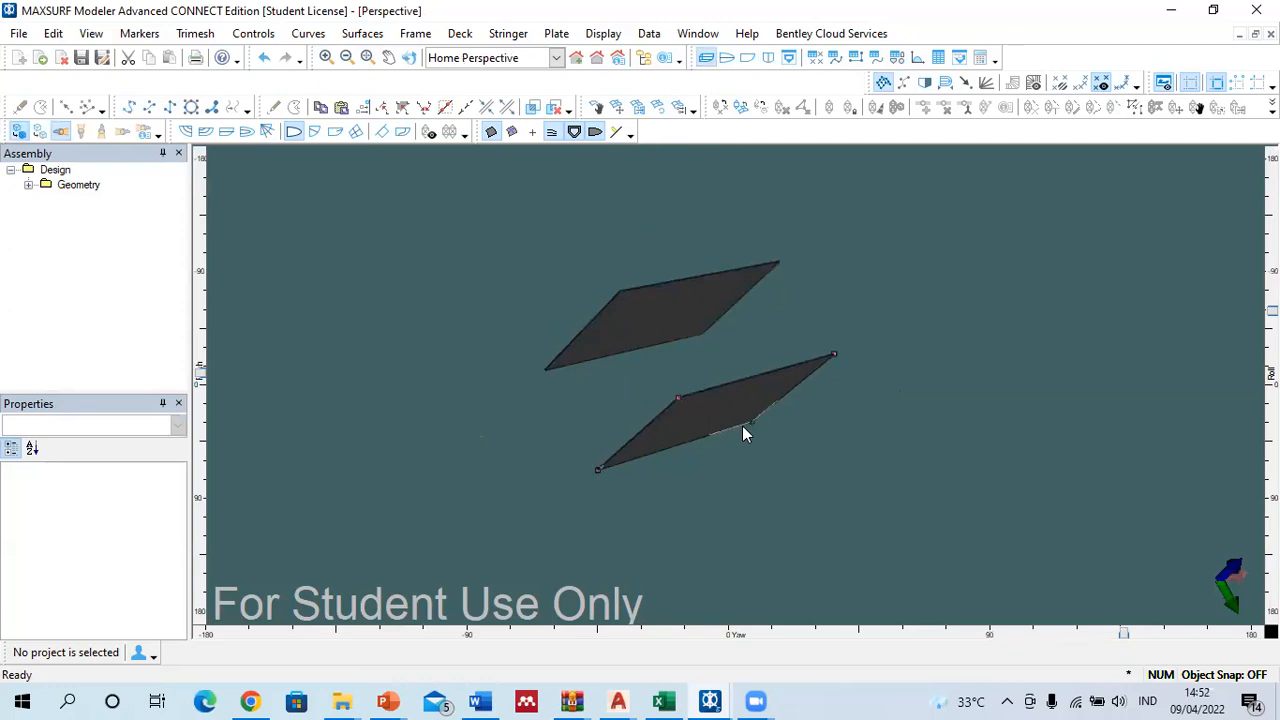
key(ctrl+z)
click(720, 362)
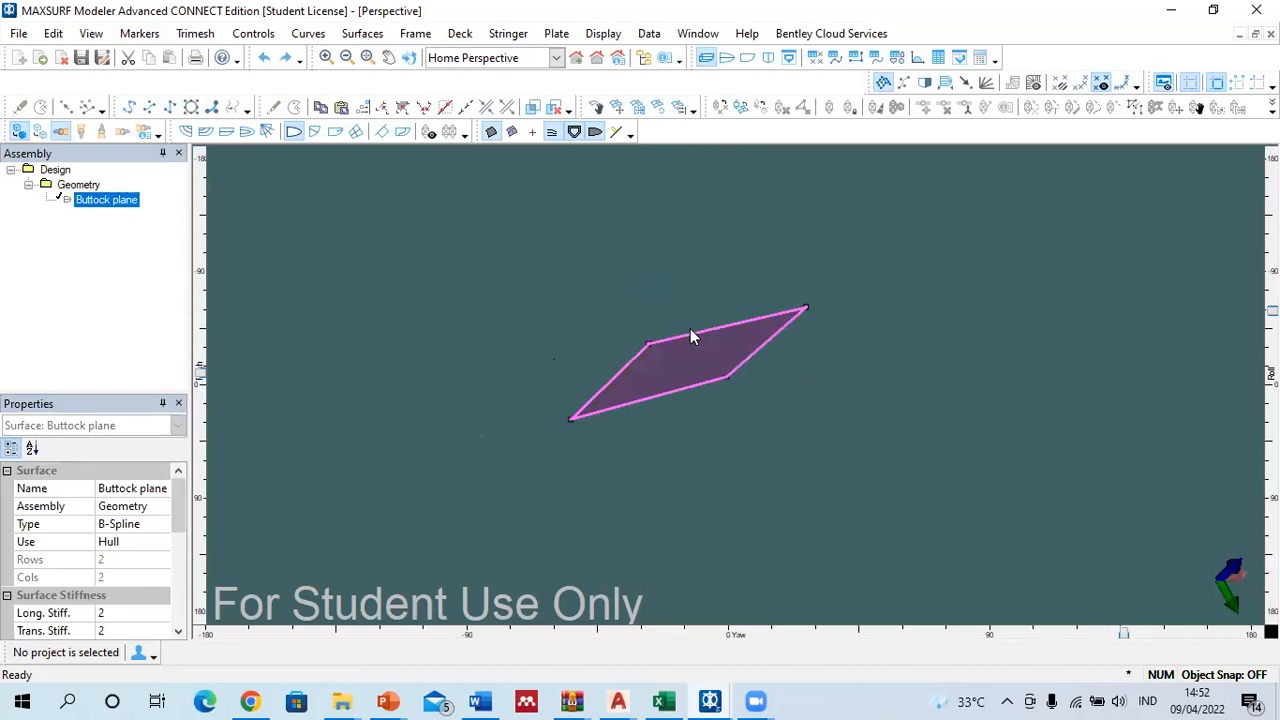
click(363, 34)
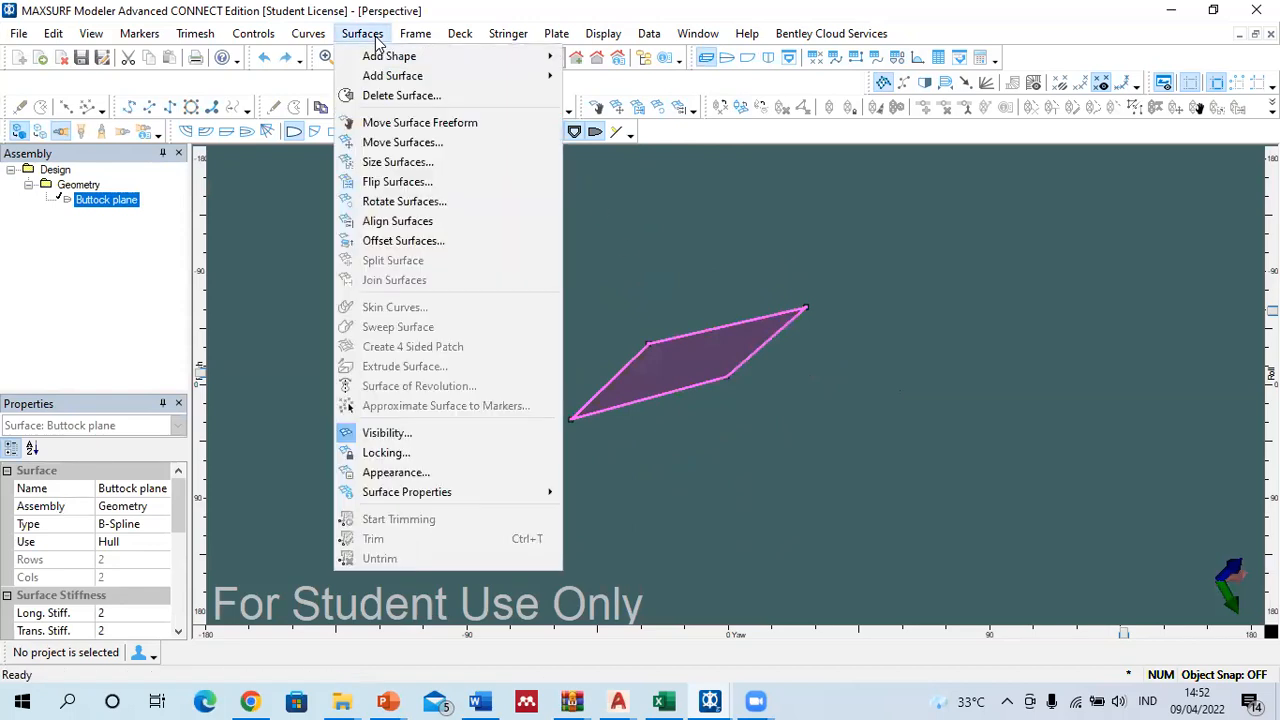
click(420, 143)
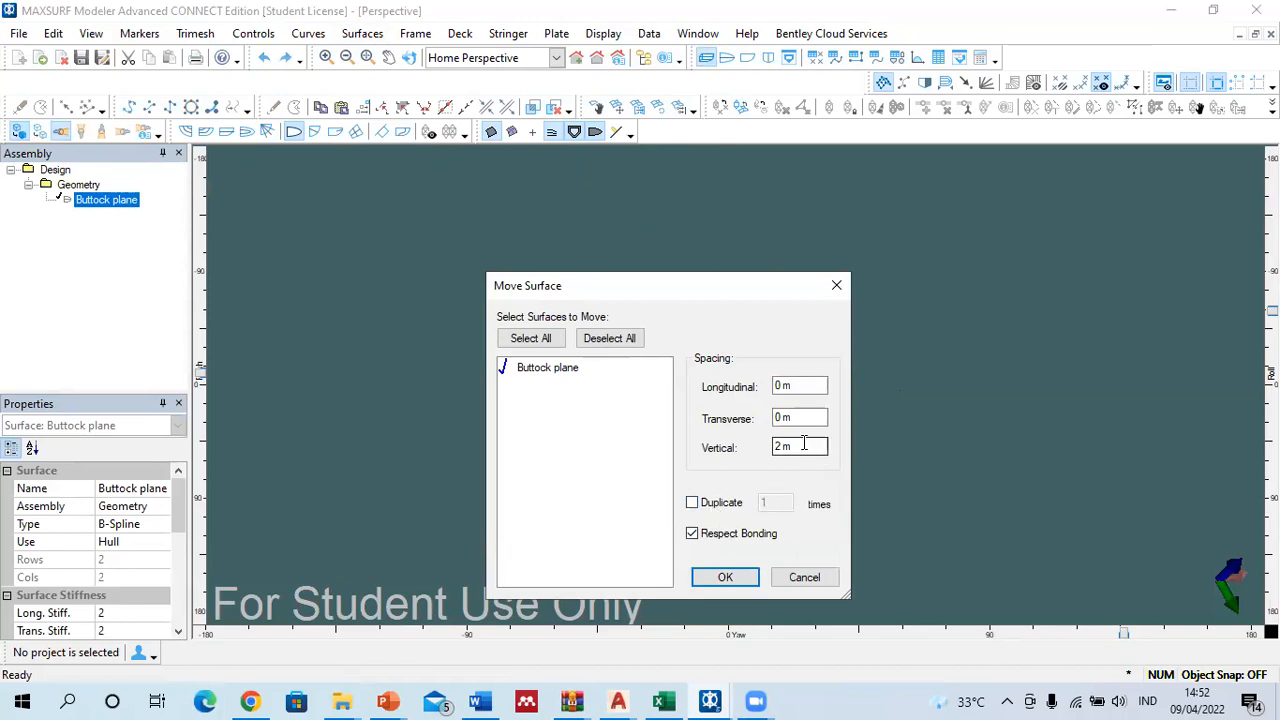
double_click(770, 454)
text(0)
key(shift+Tab)
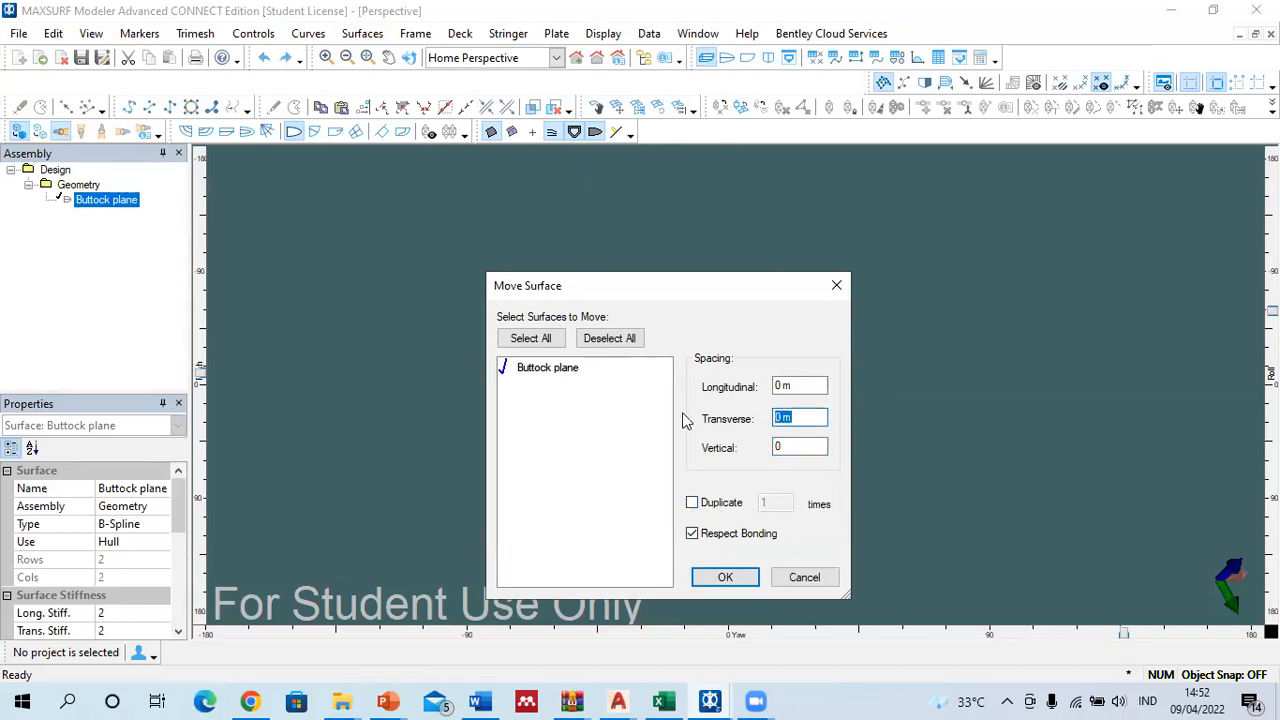
key(Return)
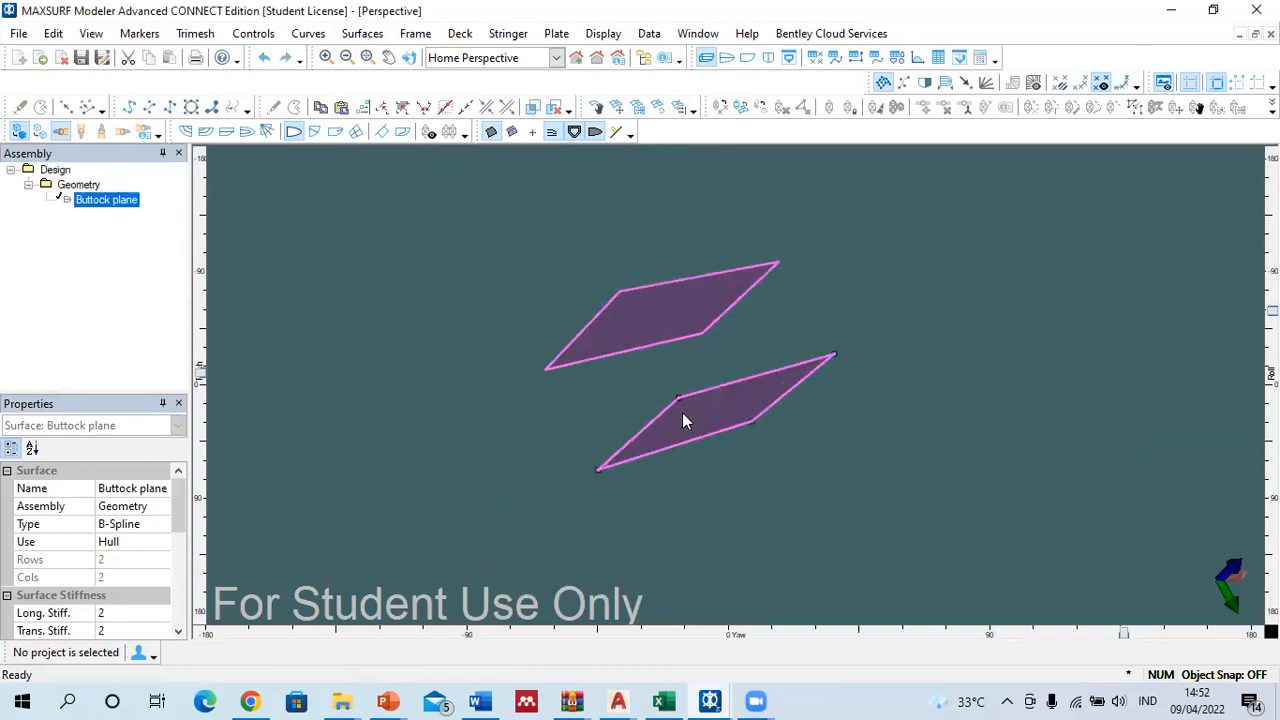
Step: Check the offset of the moved buttock plane's control points in the Body Plan view
click(768, 58)
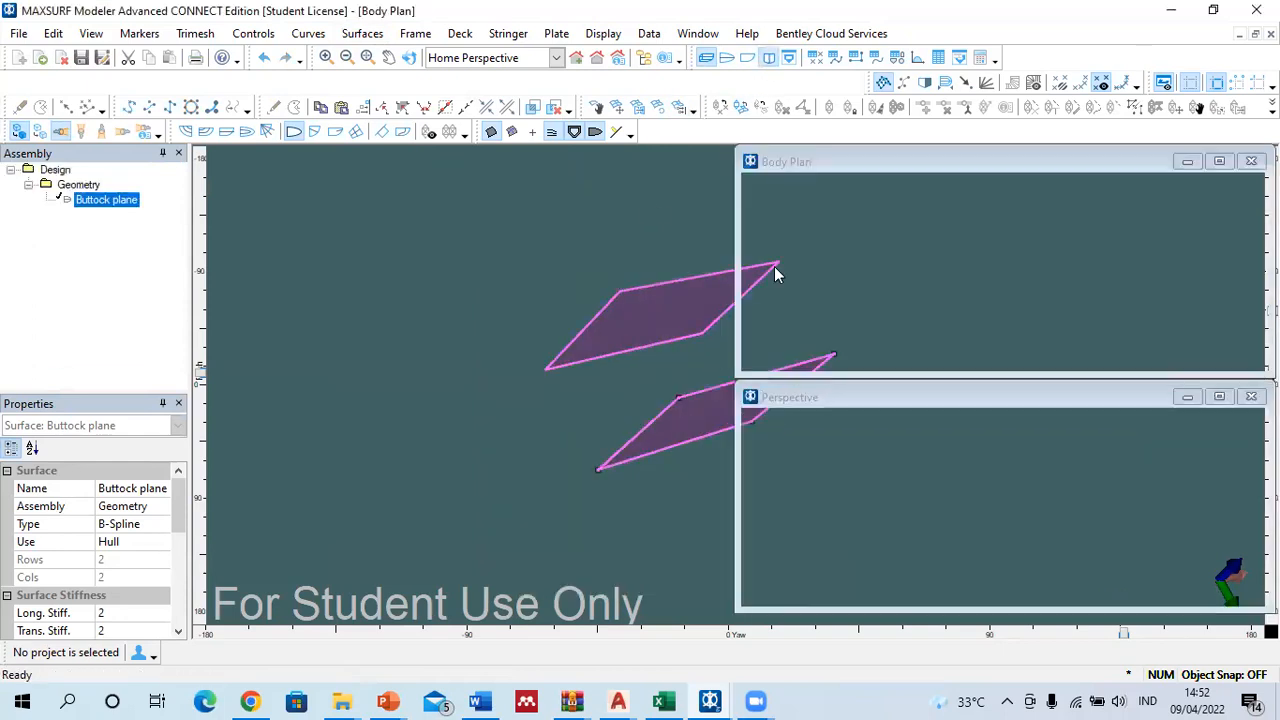
drag(710, 354, 735, 407)
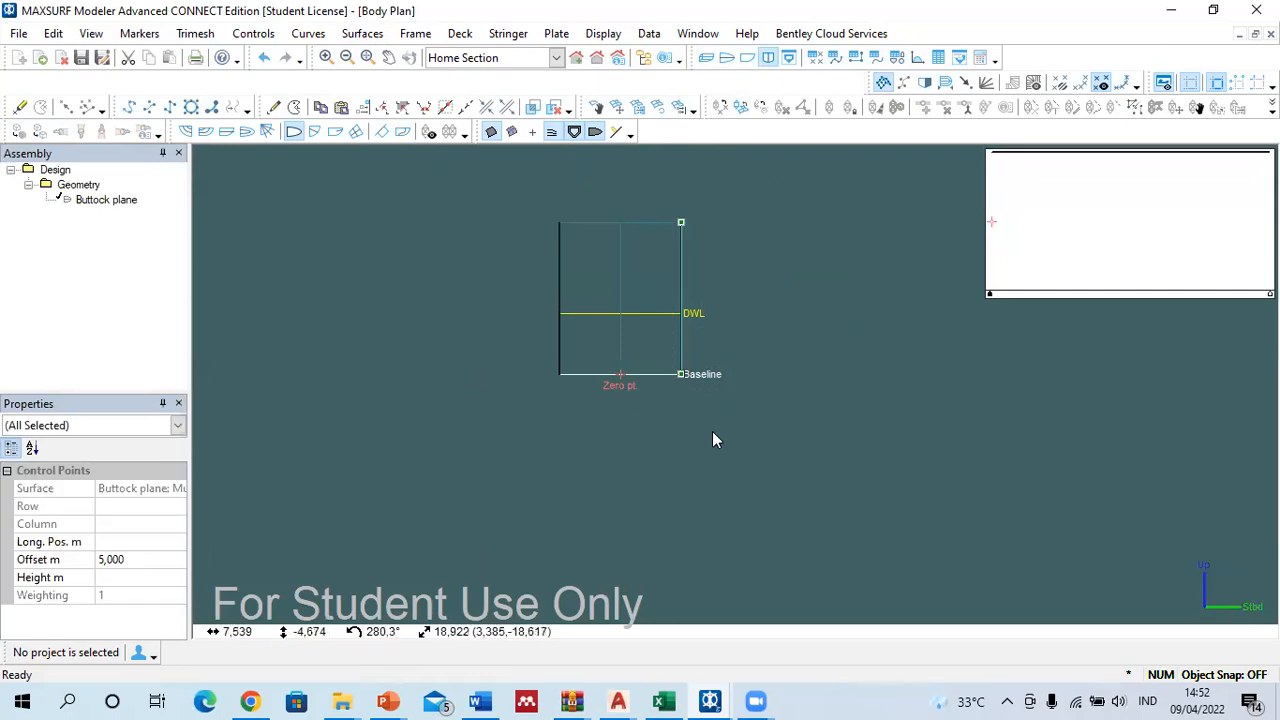
click(712, 431)
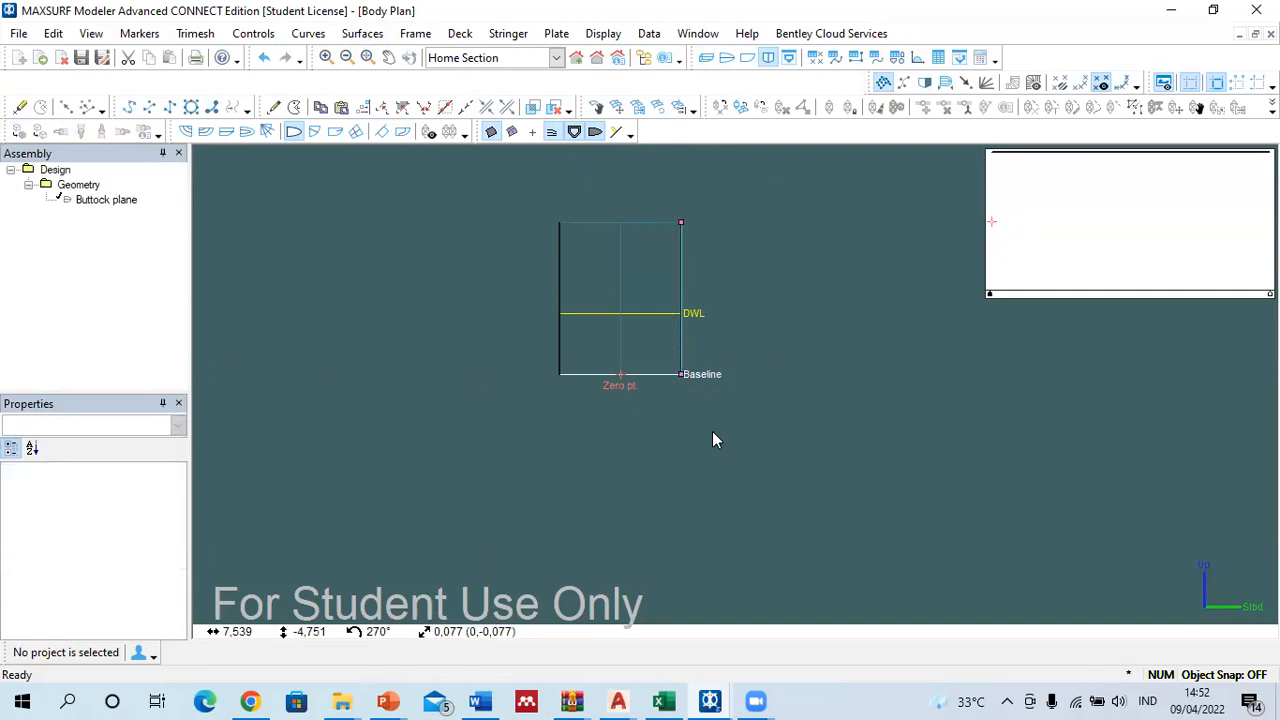
Step: Add two control point columns to the buttock plane in the Profile view, at about 4.7 m and 15.8 m from the AP
click(747, 58)
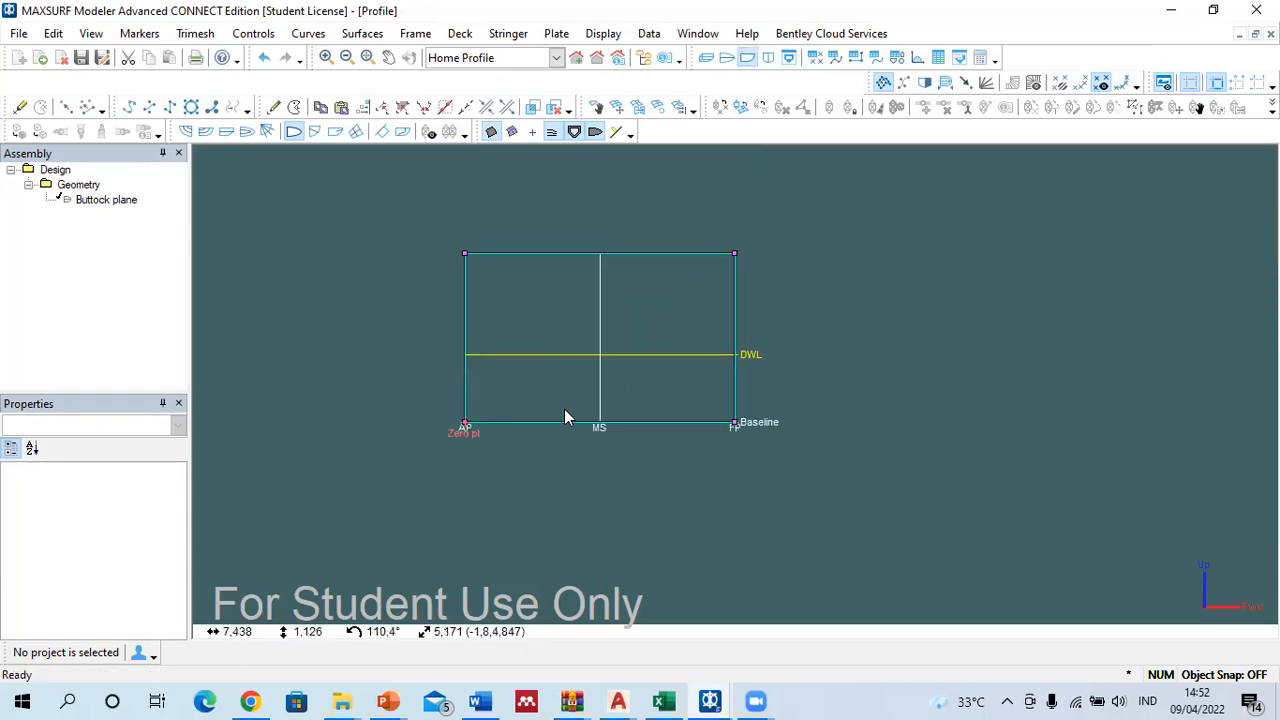
click(527, 253)
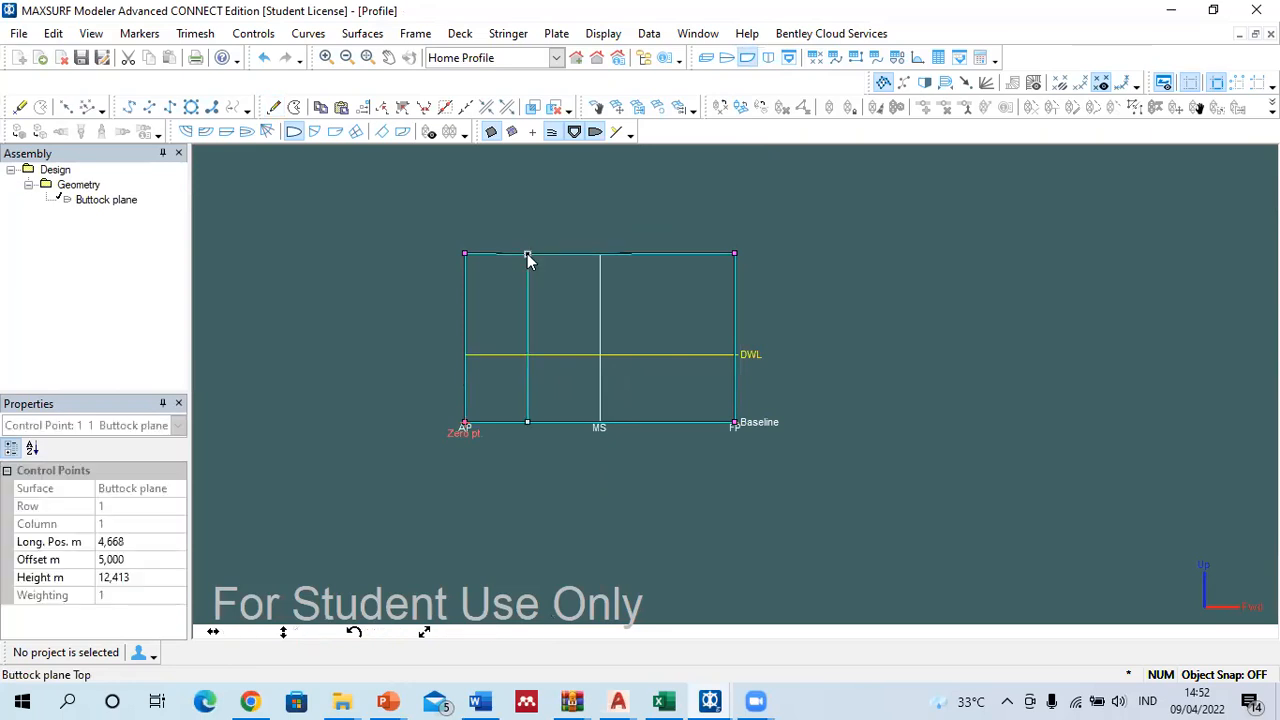
click(678, 256)
Step: Set the height of all the buttock plane's upper control points to 10 m
drag(444, 227, 823, 288)
click(140, 578)
text(10)
key(Return)
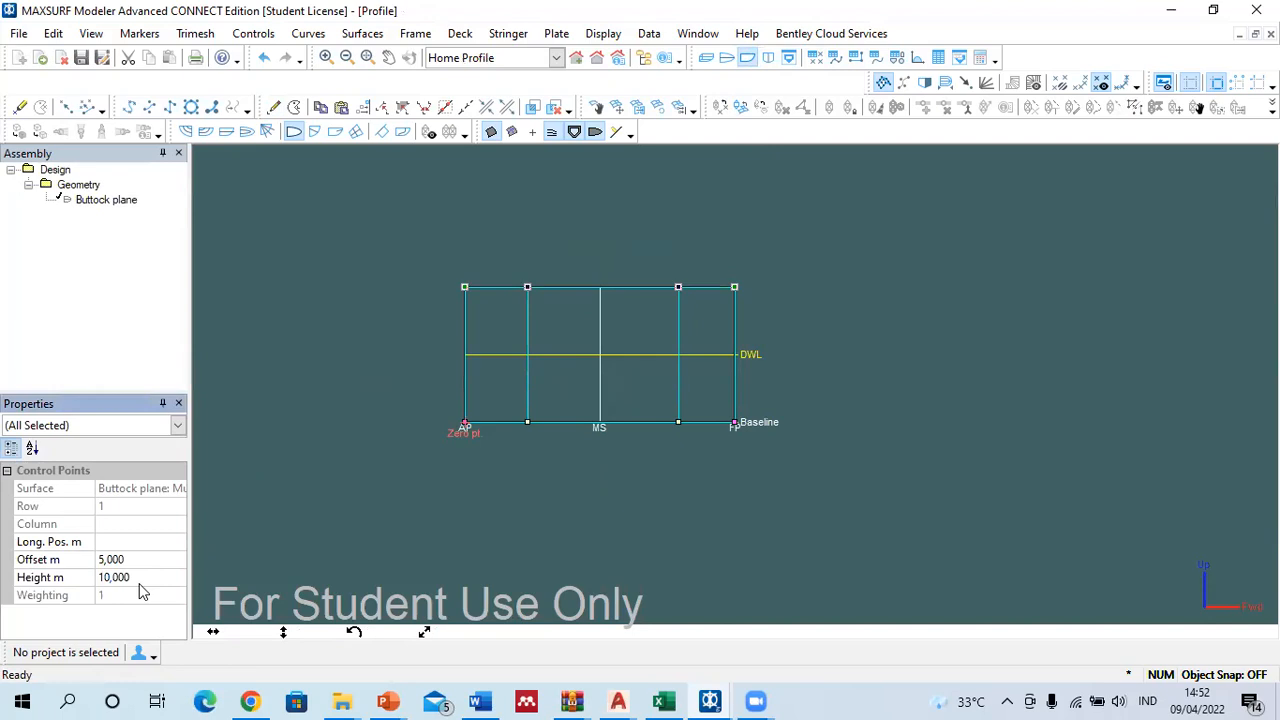
click(617, 338)
drag(425, 251, 776, 330)
click(777, 355)
Step: Set the longitudinal position of the buttock plane's forward inner column of control points to 15 m
drag(508, 266, 575, 442)
drag(657, 265, 707, 441)
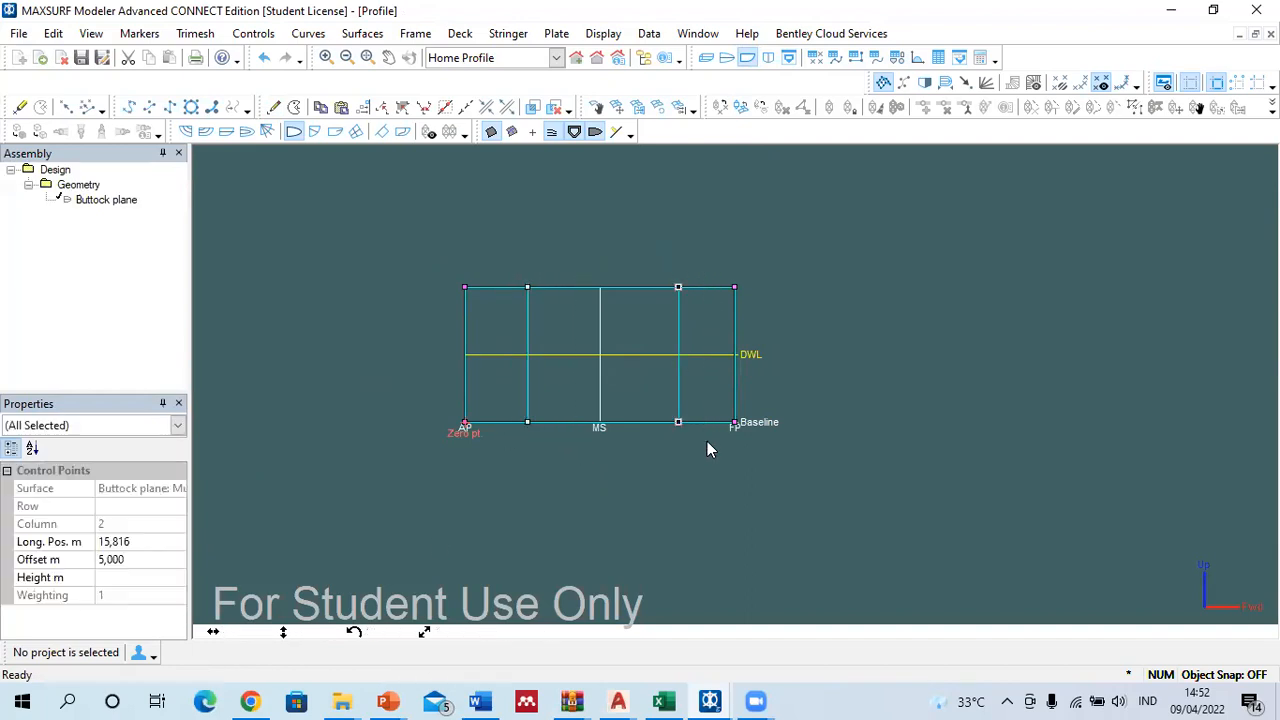
click(78, 545)
click(77, 545)
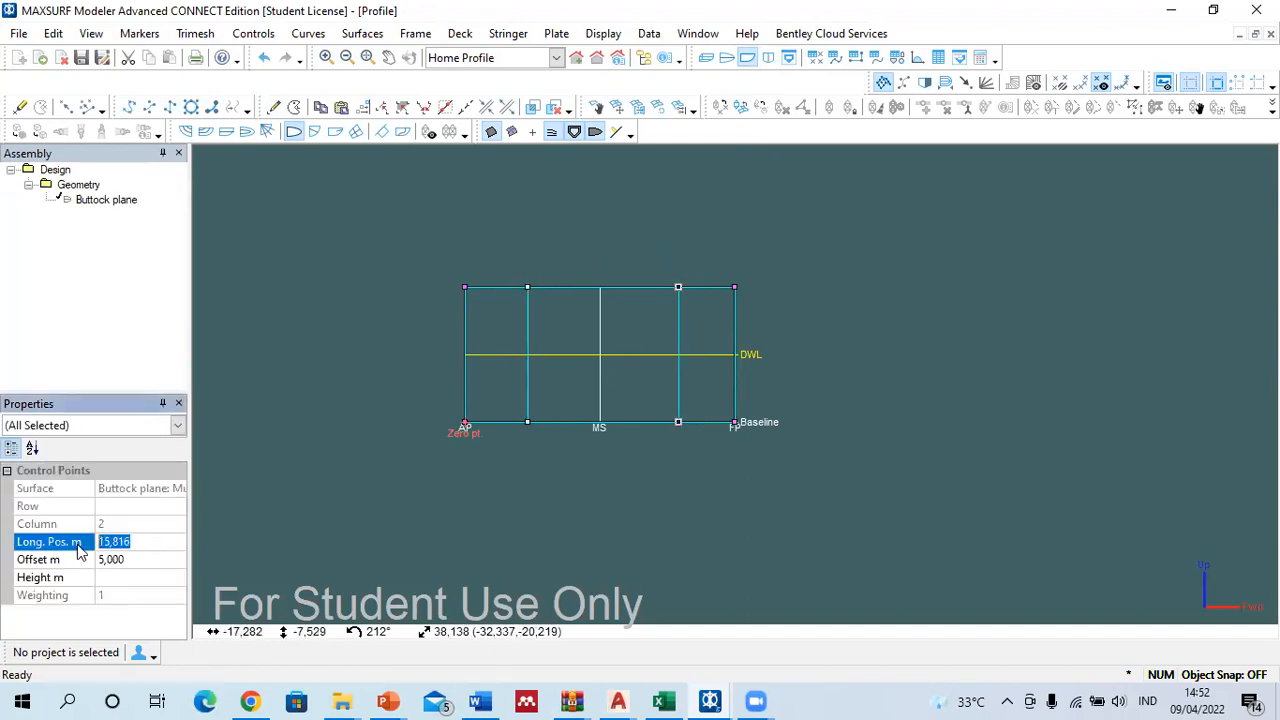
text(15)
key(Return)
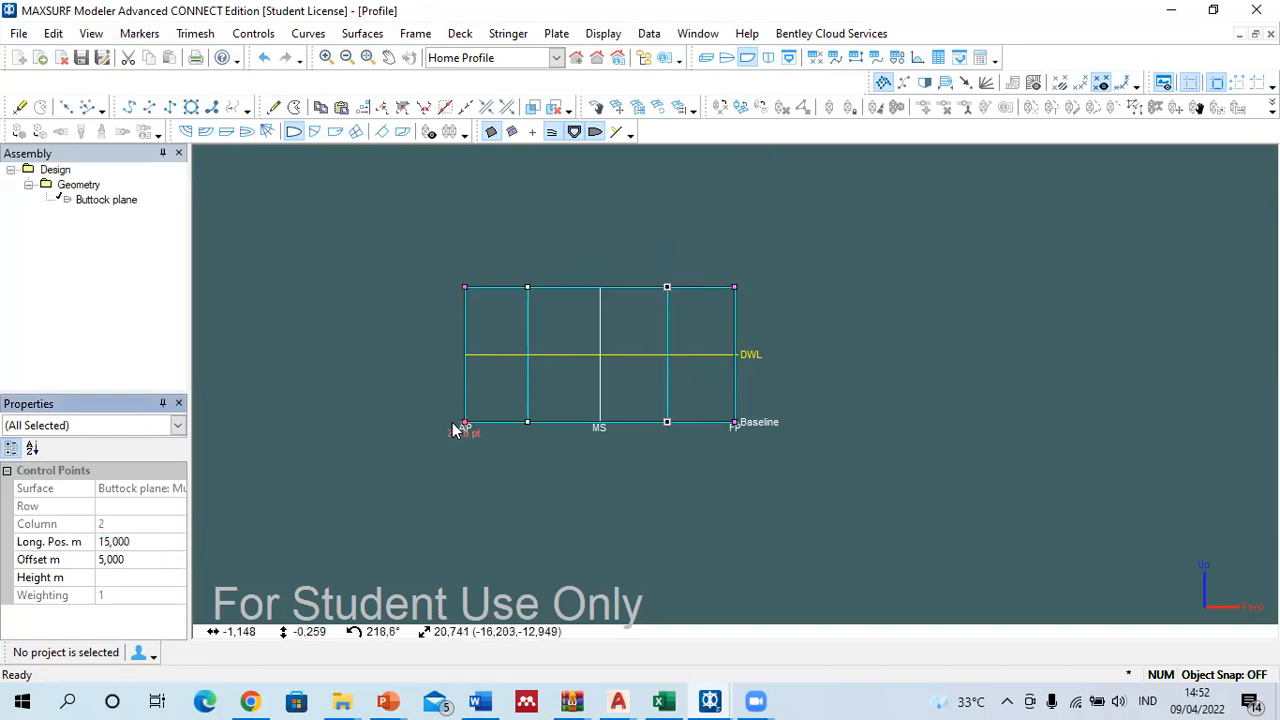
Step: Inspect the buttock plane's lower aft control point and the side planes in the Perspective and Body Plan views
drag(447, 399, 475, 449)
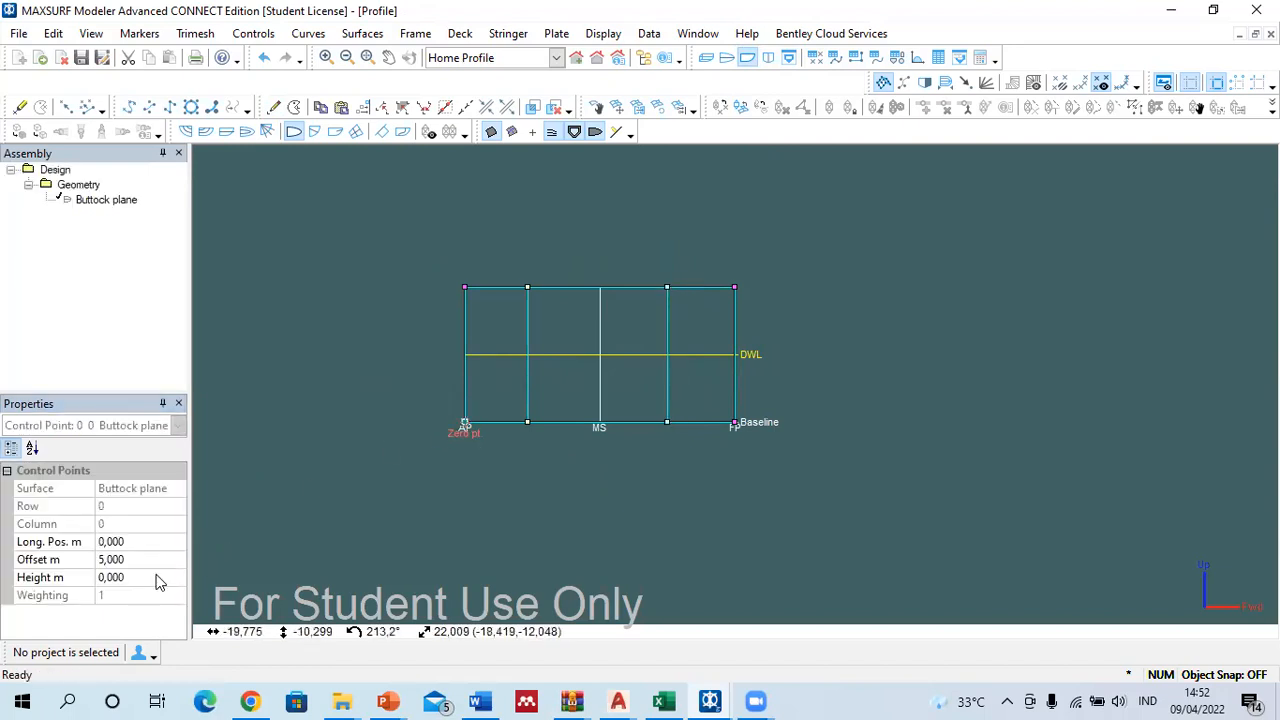
click(705, 60)
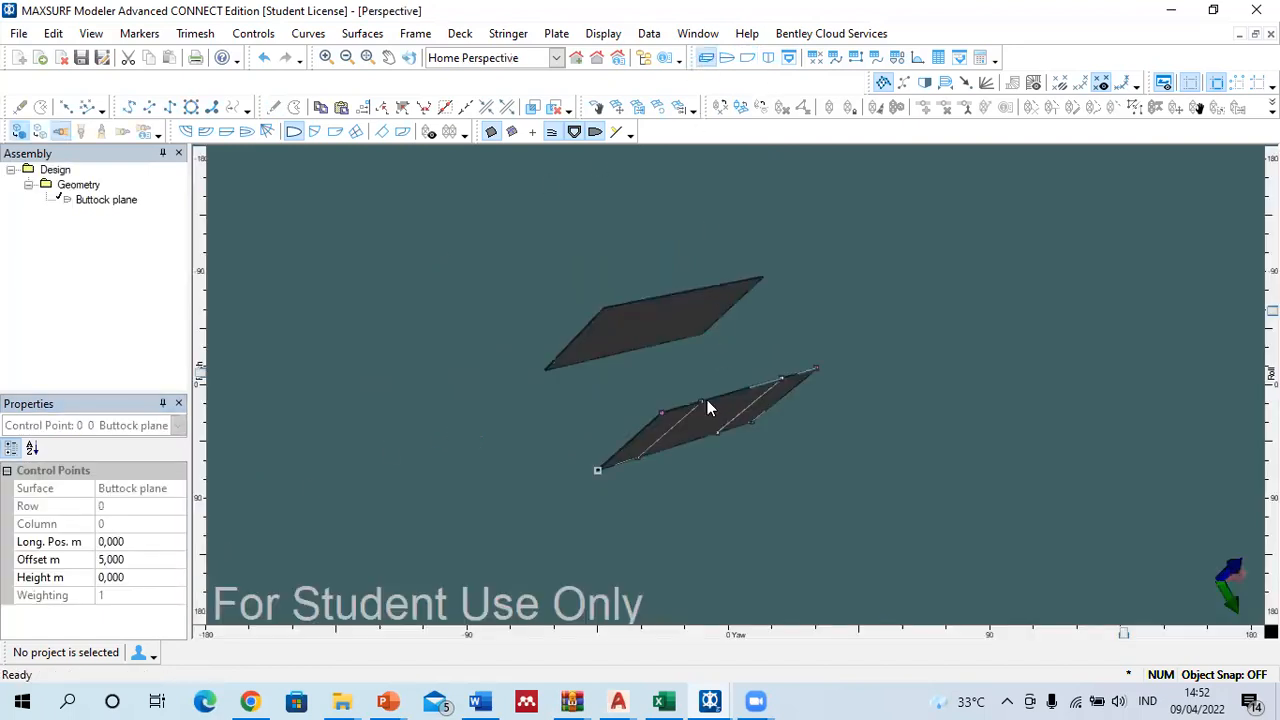
click(605, 462)
click(769, 59)
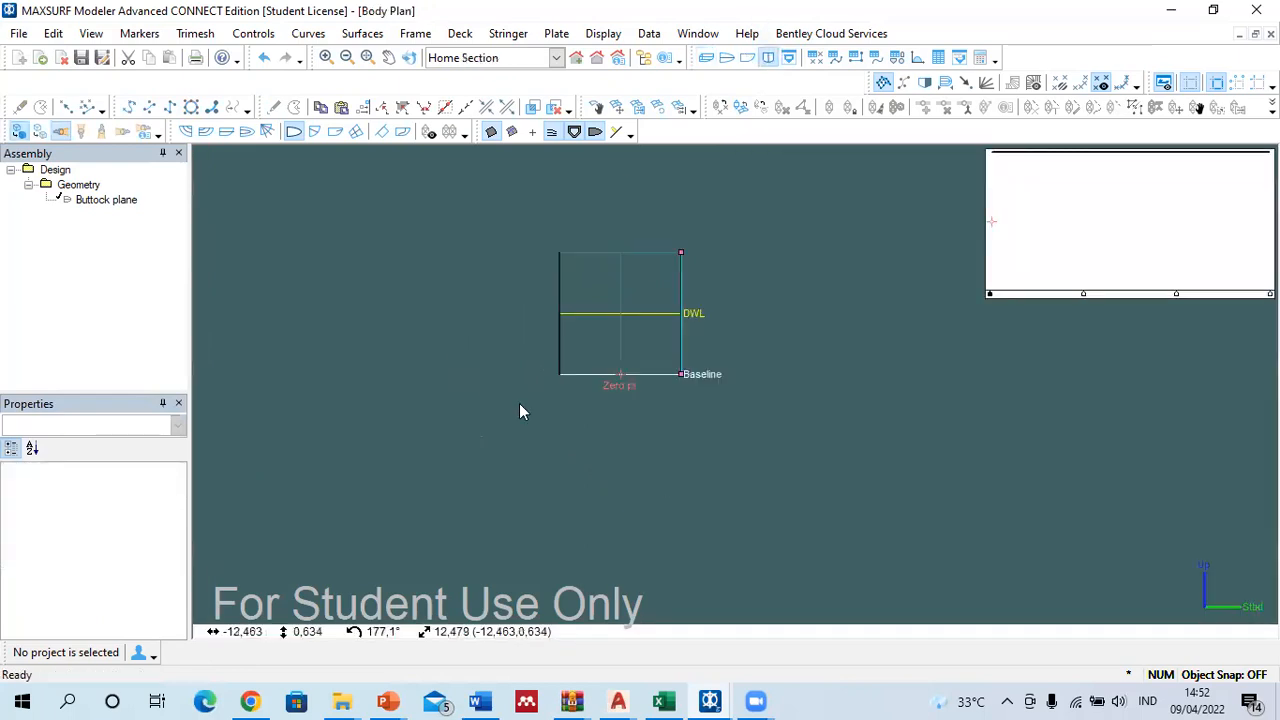
Step: Try a height of 500 m on the lower aft corner control point in the Profile view and undo it
click(747, 58)
drag(449, 394, 508, 464)
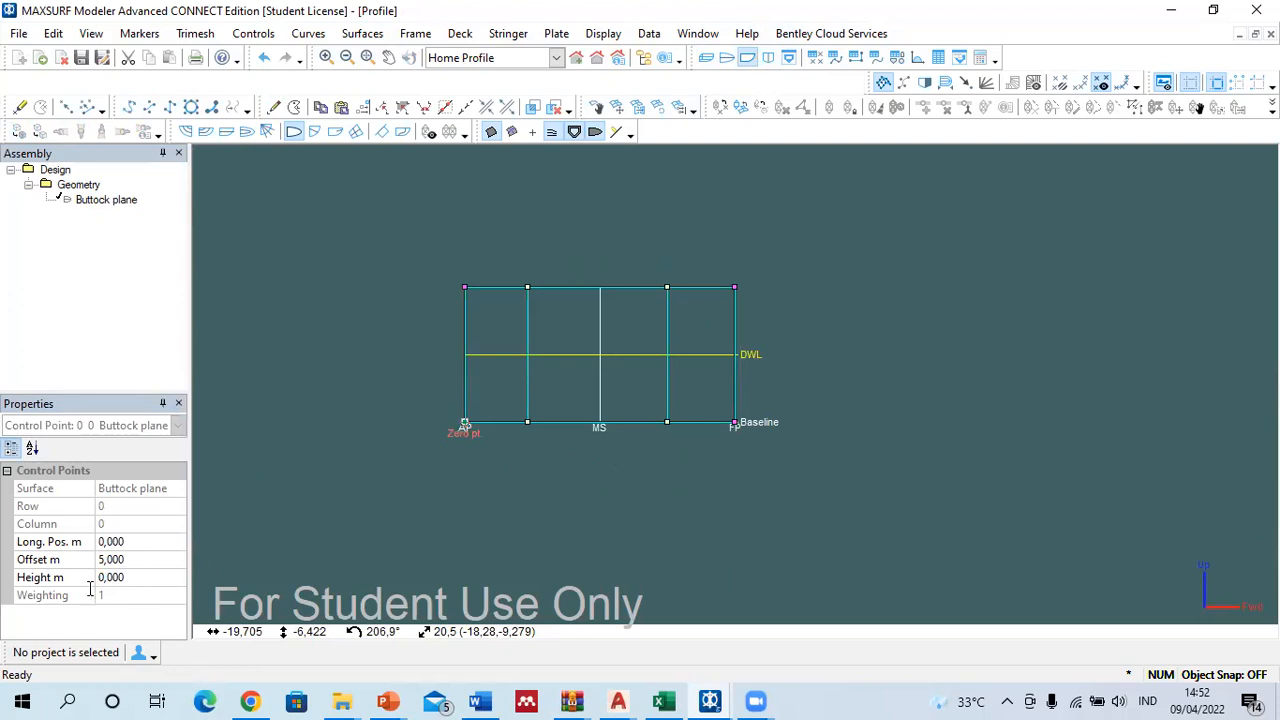
click(115, 577)
text(500)
key(Return)
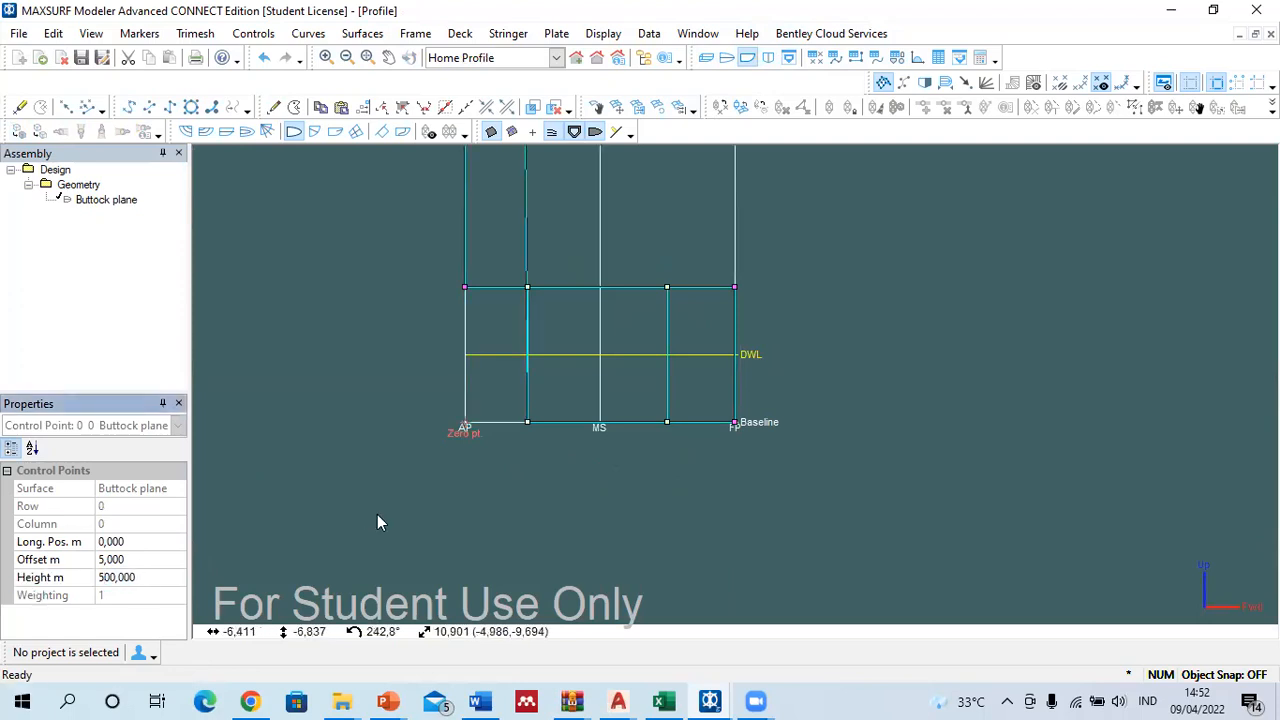
key(ctrl+z)
Step: Set the height of the buttock plane's lower aft corner control point to 5 m
drag(434, 385, 493, 444)
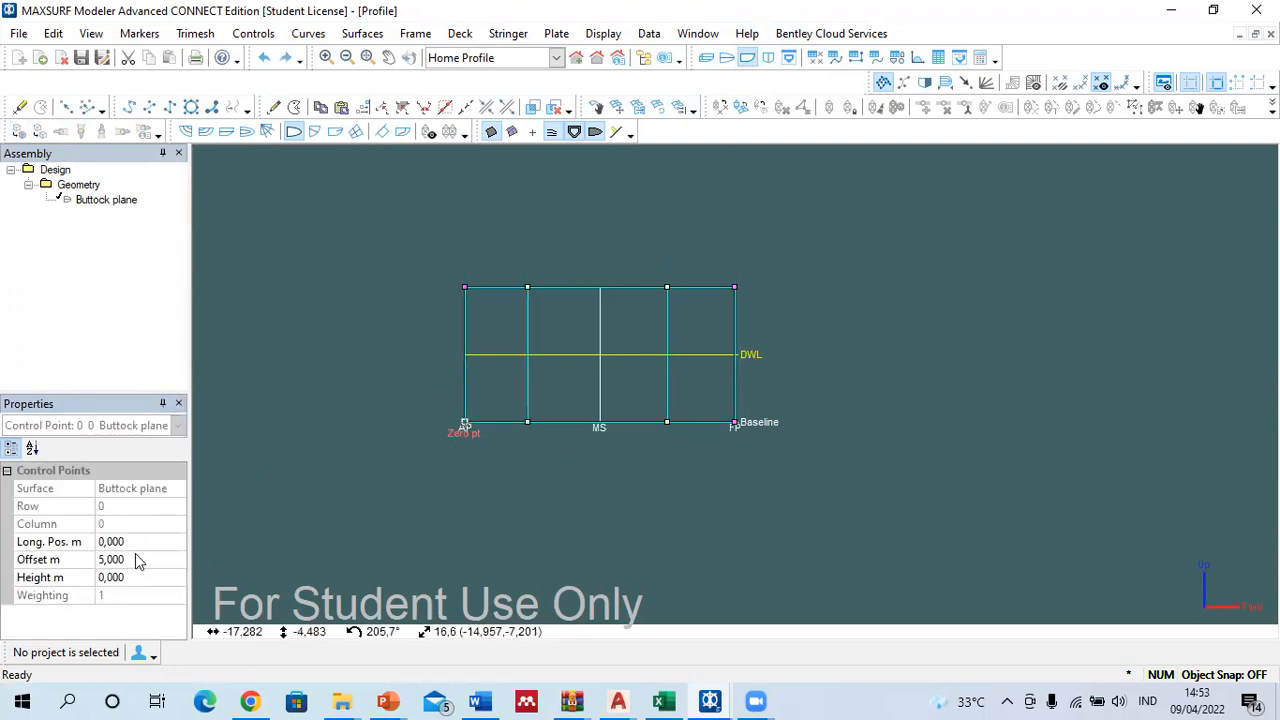
click(140, 584)
text(5)
key(Return)
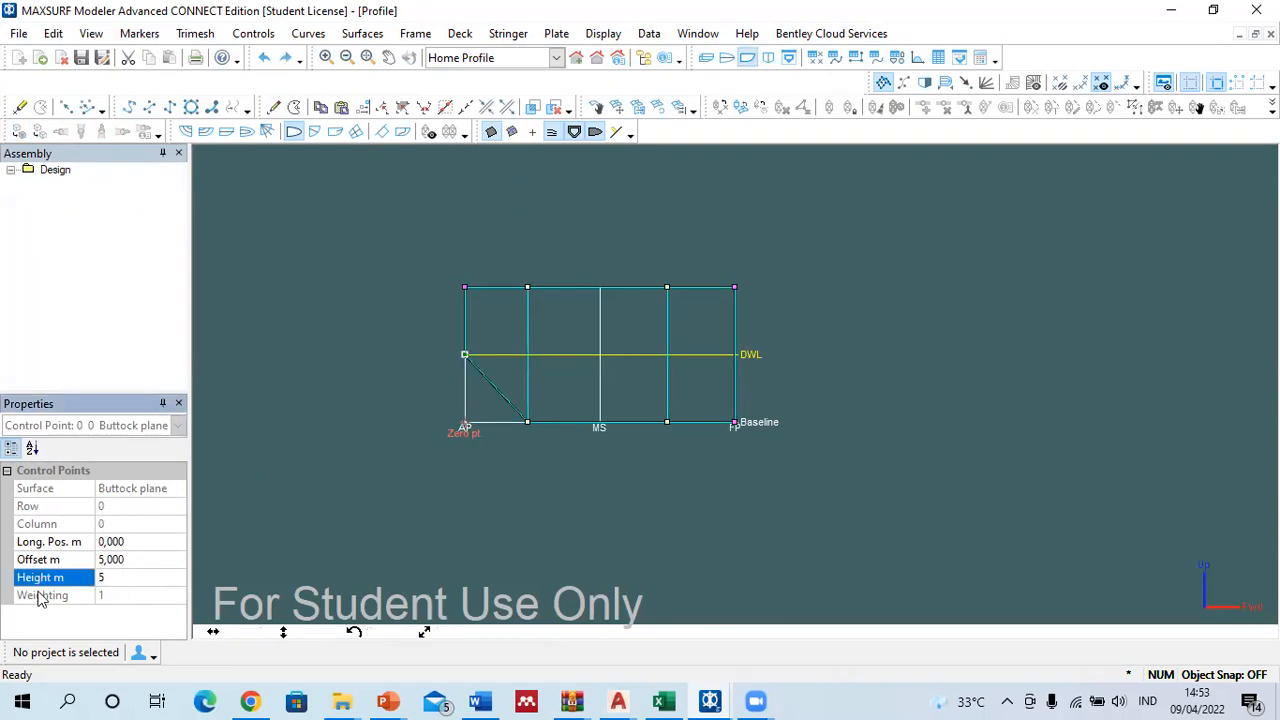
Step: Set the height of the buttock plane's lower forward corner control point to 6 m
click(711, 399)
drag(710, 397, 774, 500)
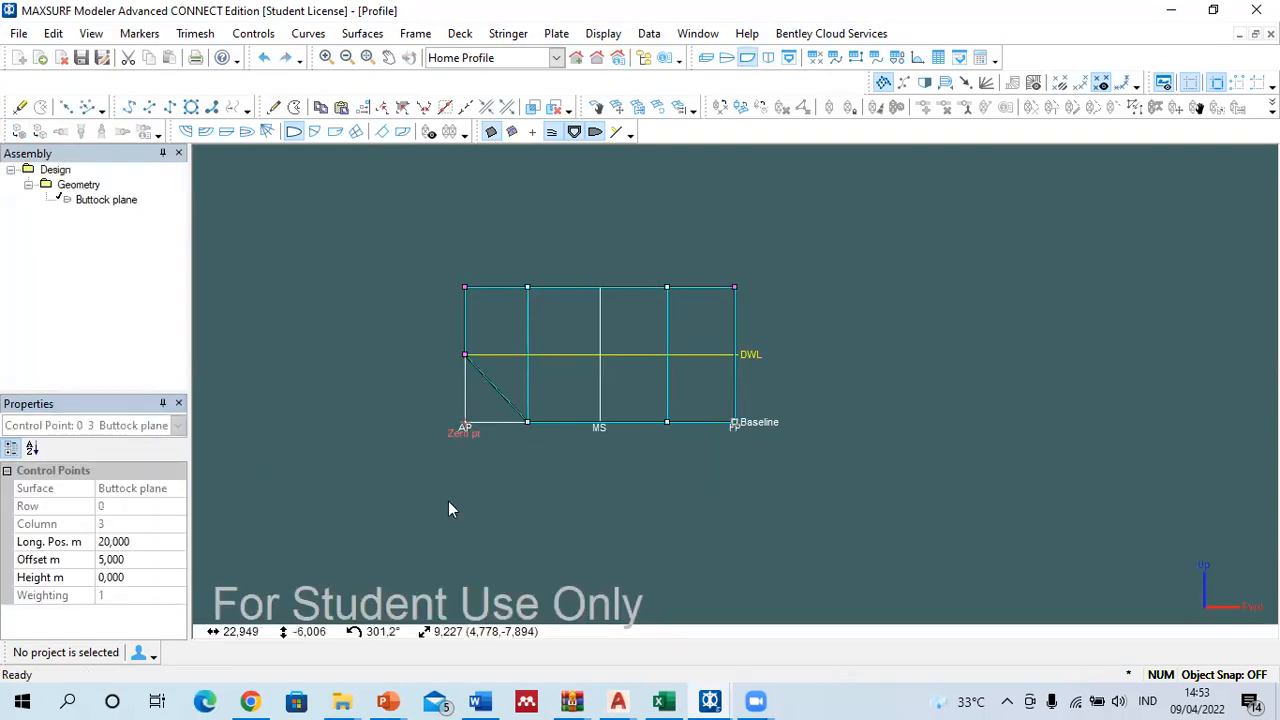
click(141, 579)
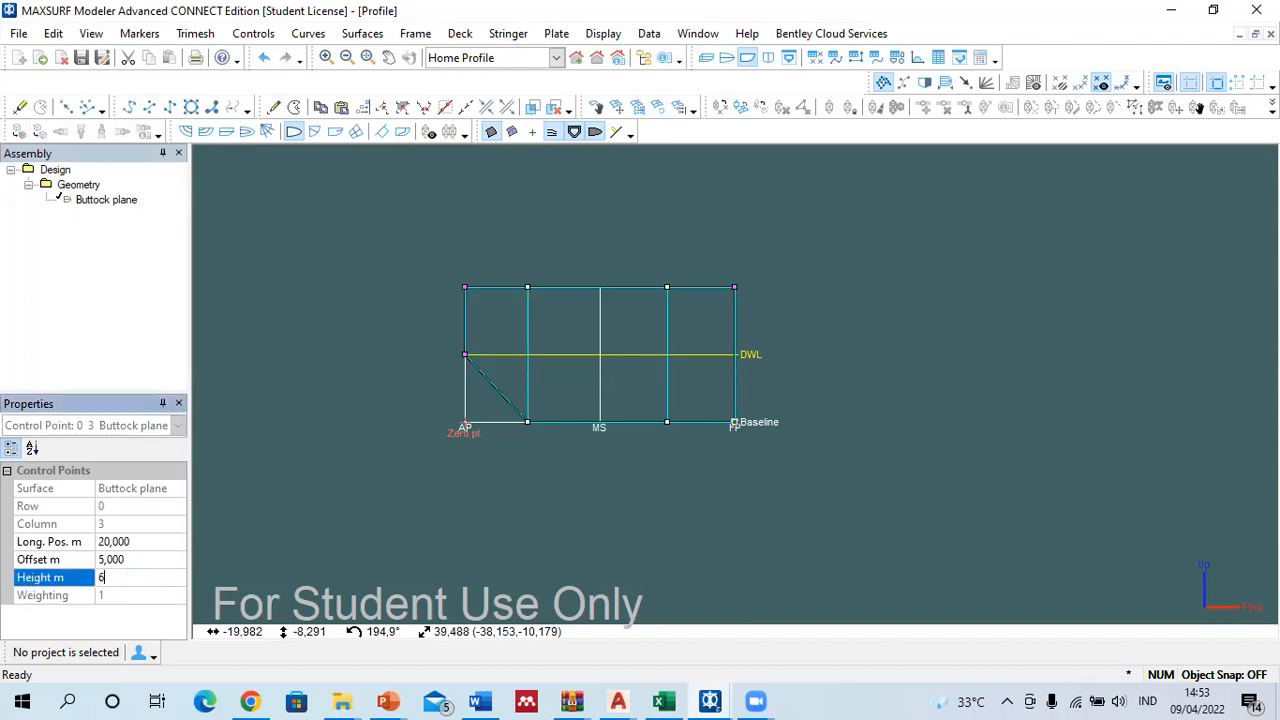
text(6)
key(Return)
click(831, 311)
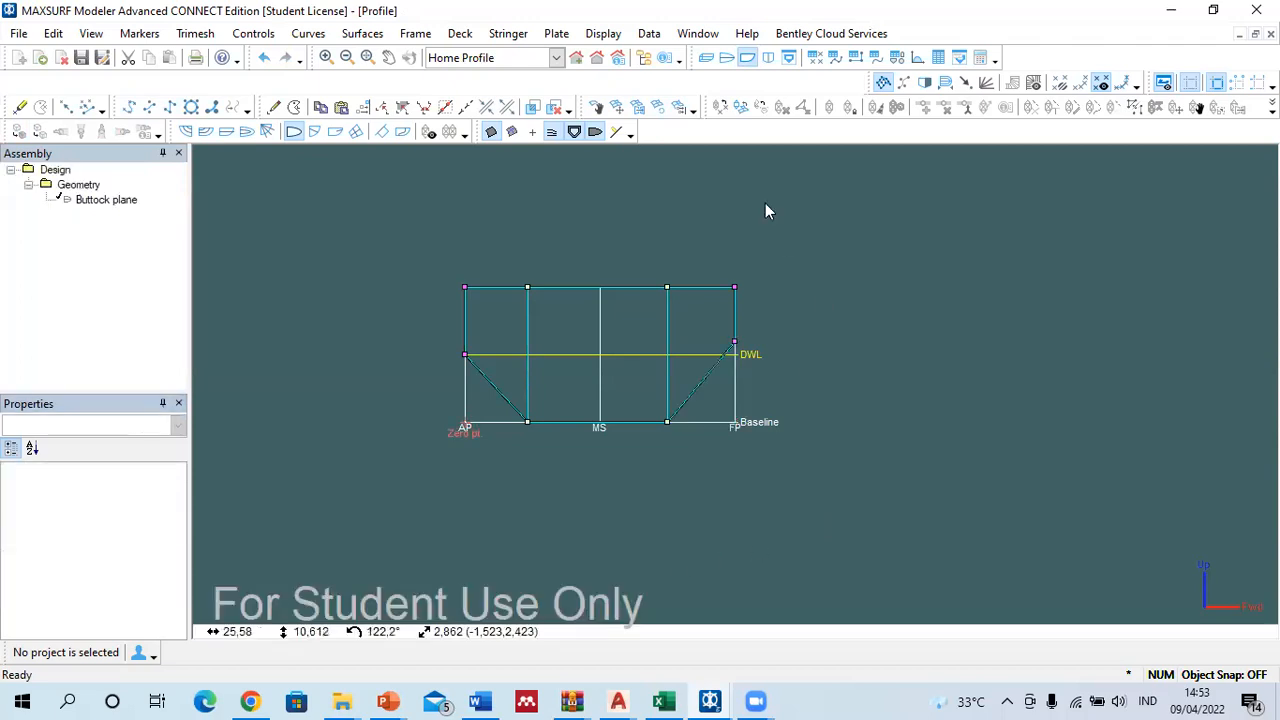
Step: Check the raked side planes in the Perspective view and lock the buttock plane surface
click(706, 58)
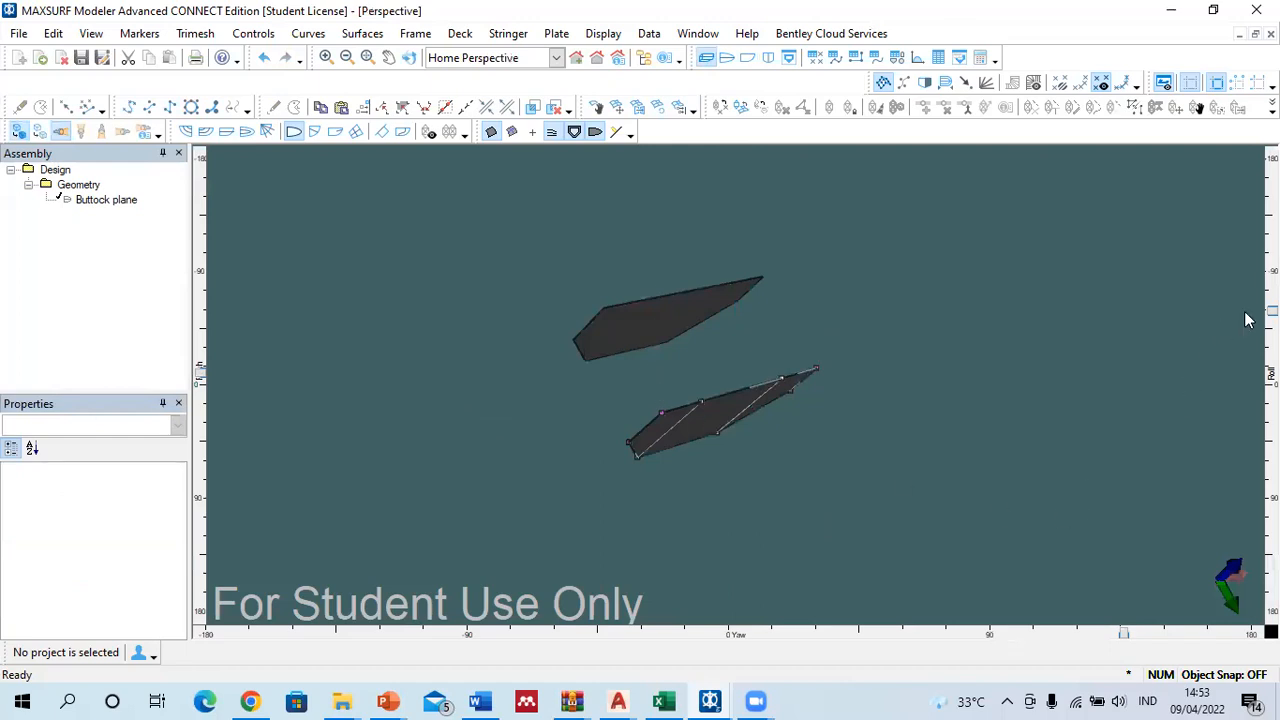
drag(1272, 310, 1272, 346)
click(86, 201)
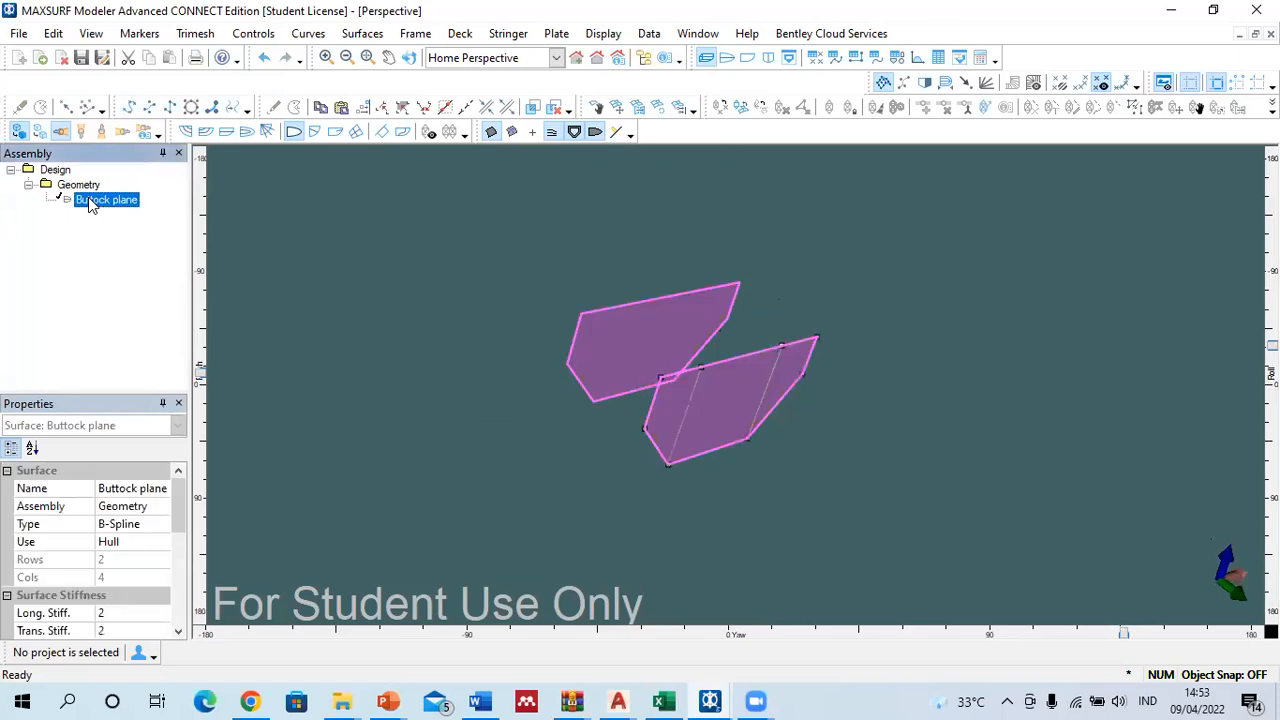
right_click(88, 199)
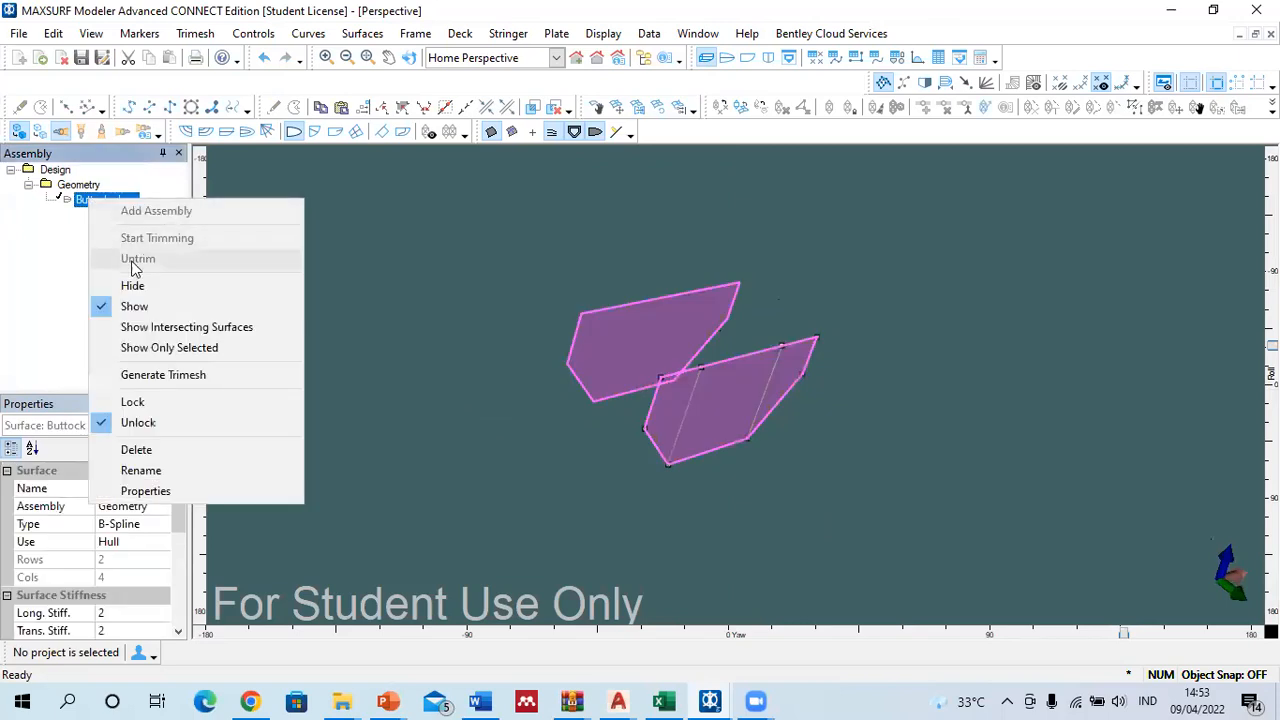
click(148, 402)
click(367, 279)
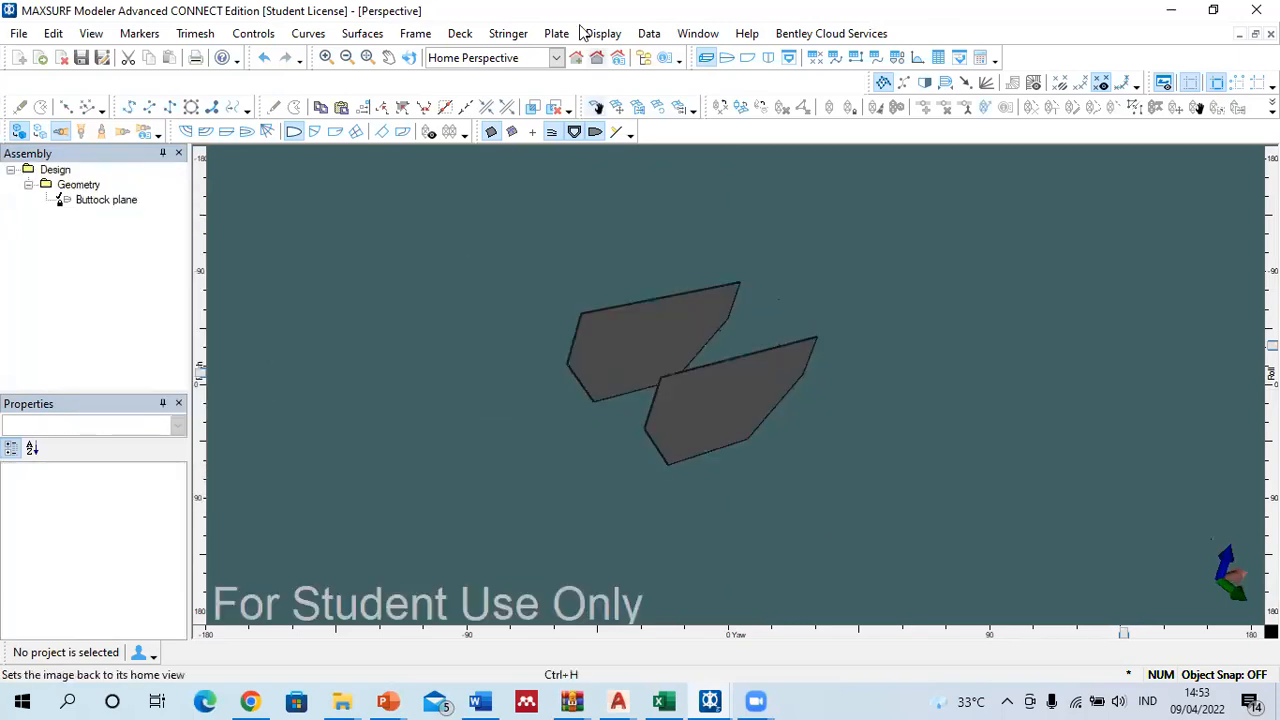
Step: Add a Waterplane surface to the design
click(361, 34)
mouse_move(433, 80)
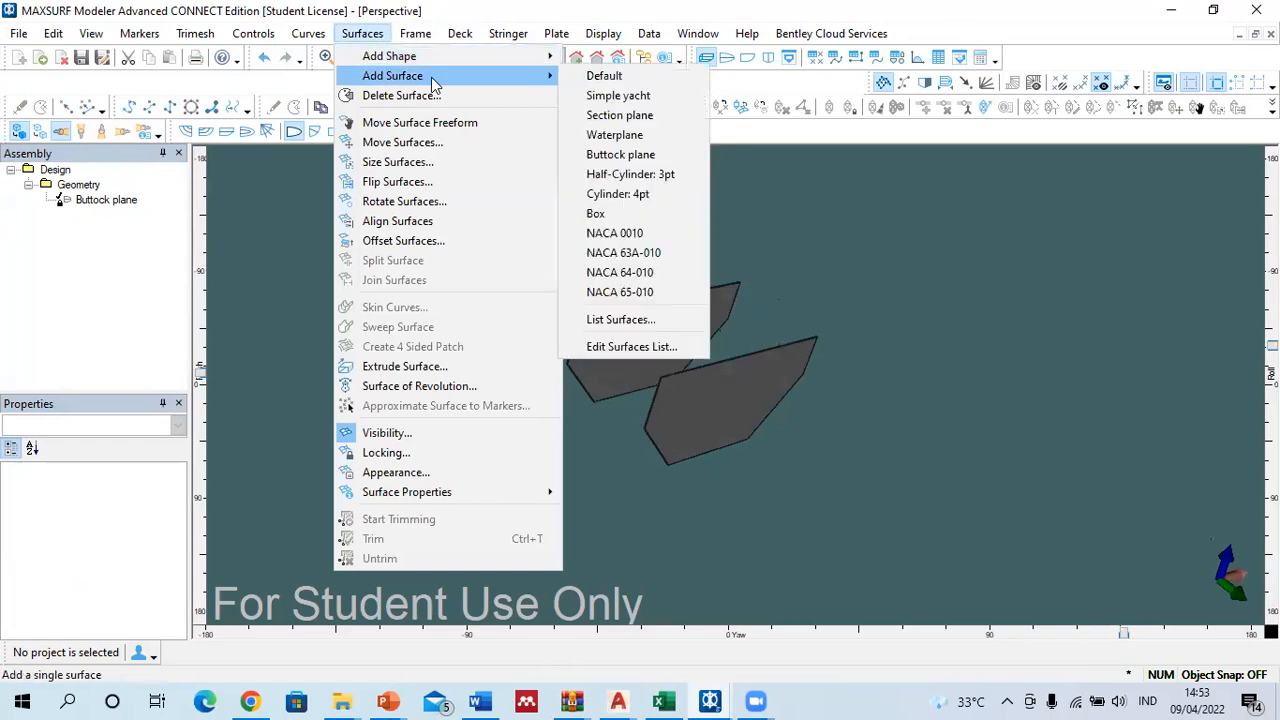
click(614, 134)
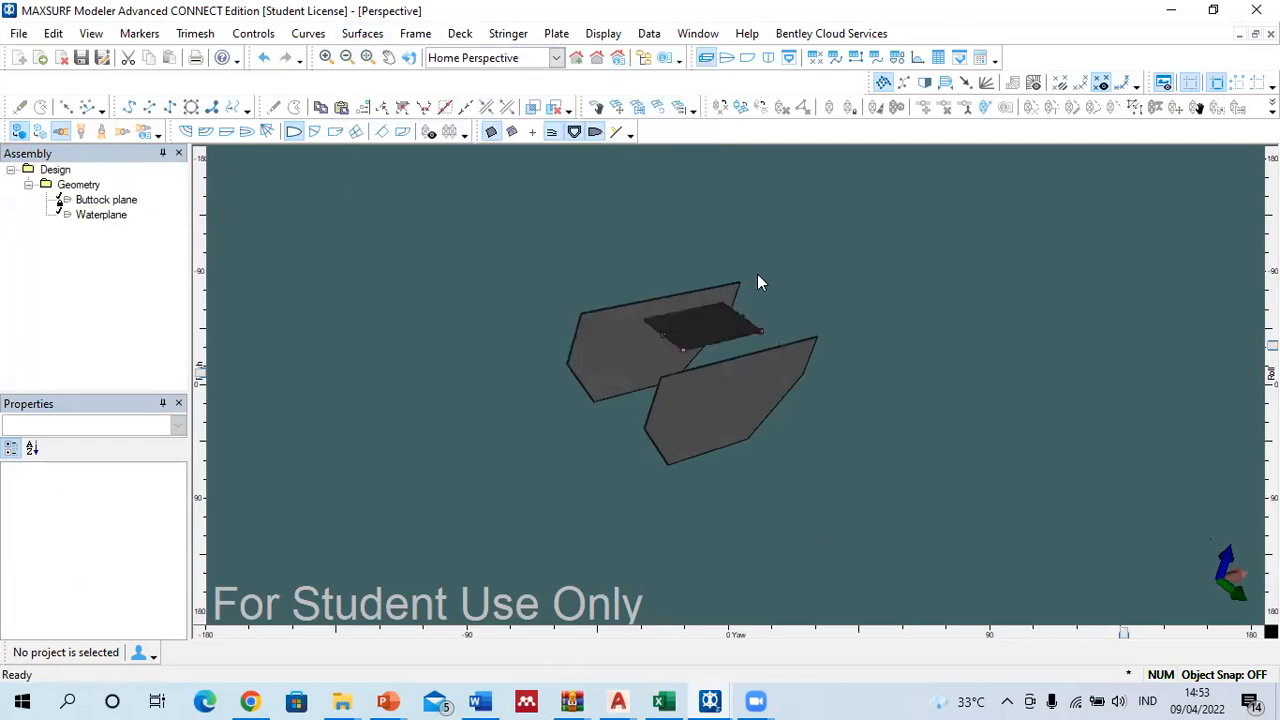
Step: Set the longitudinal position of the waterplane's two forward control points to 20 m in the Plan view
click(747, 57)
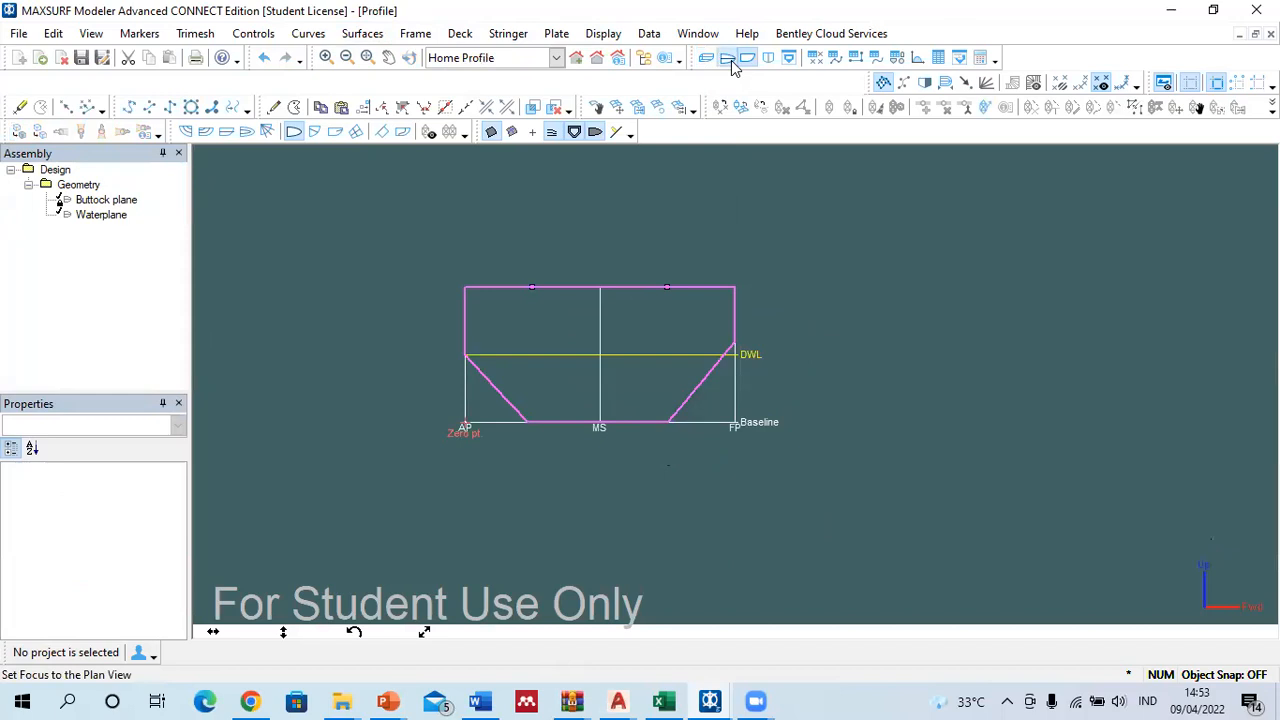
click(726, 57)
scroll(500, 370, down, 4)
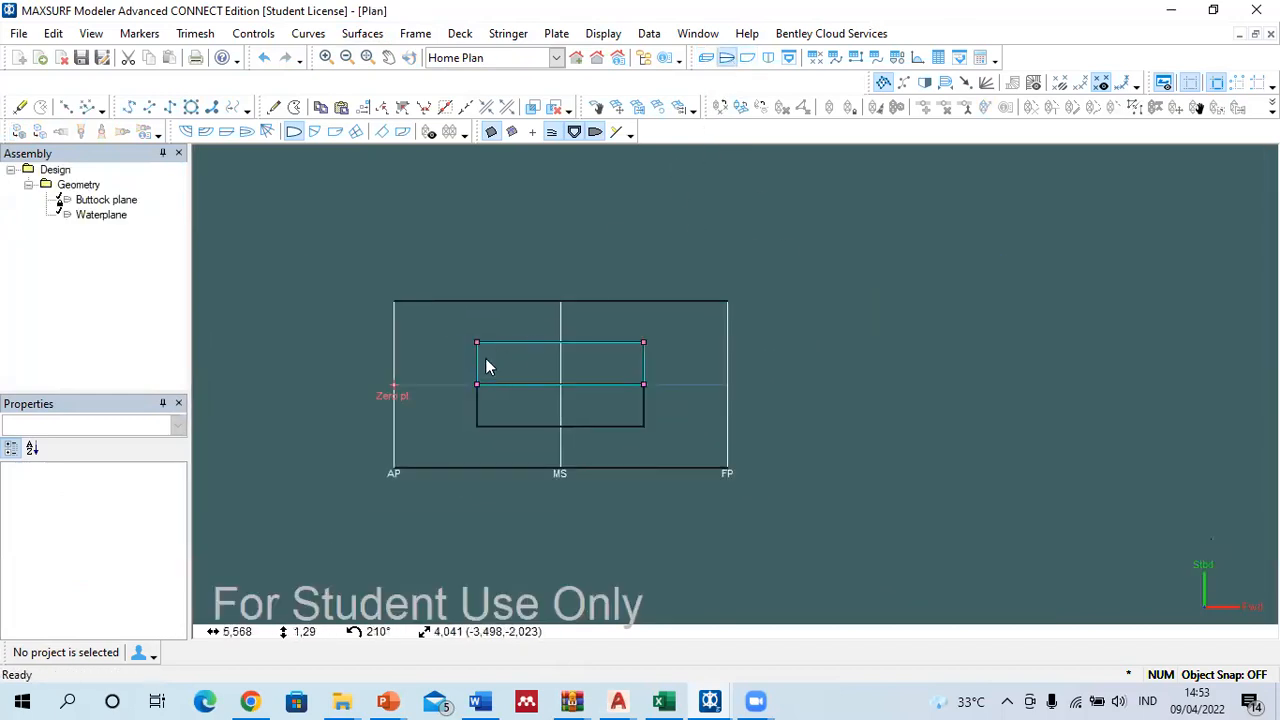
drag(480, 343, 680, 400)
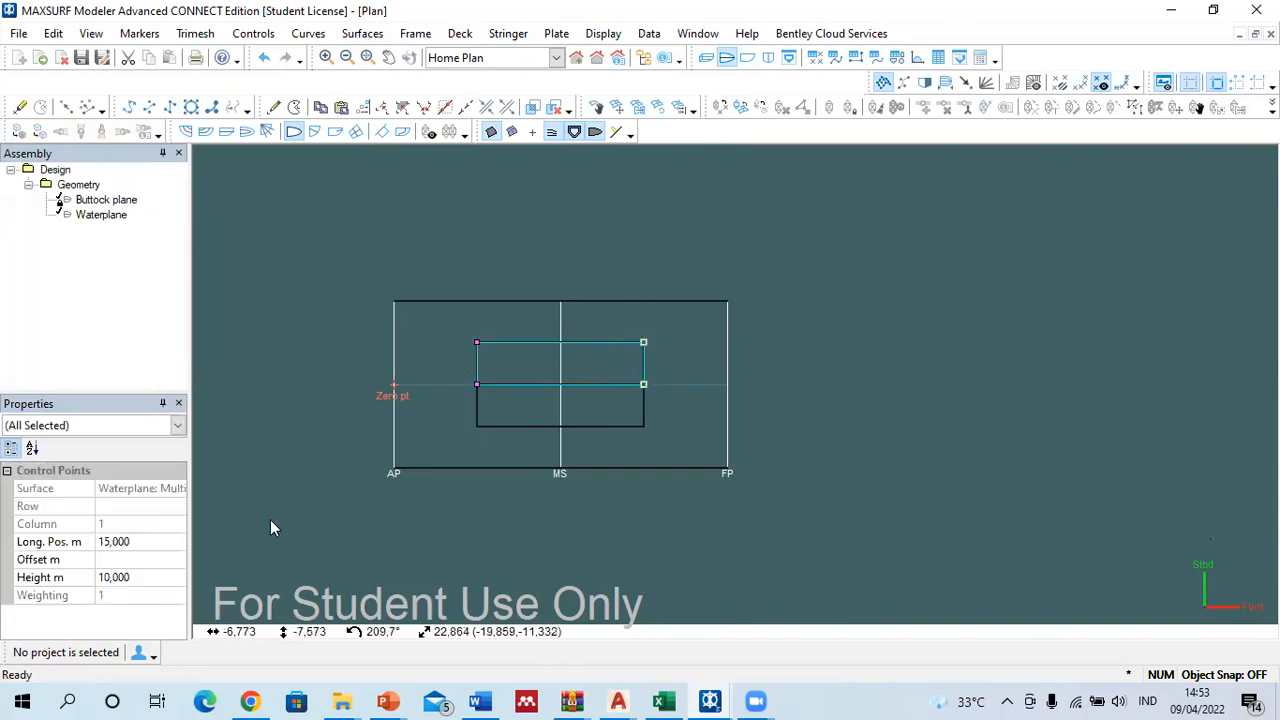
click(160, 542)
text(20)
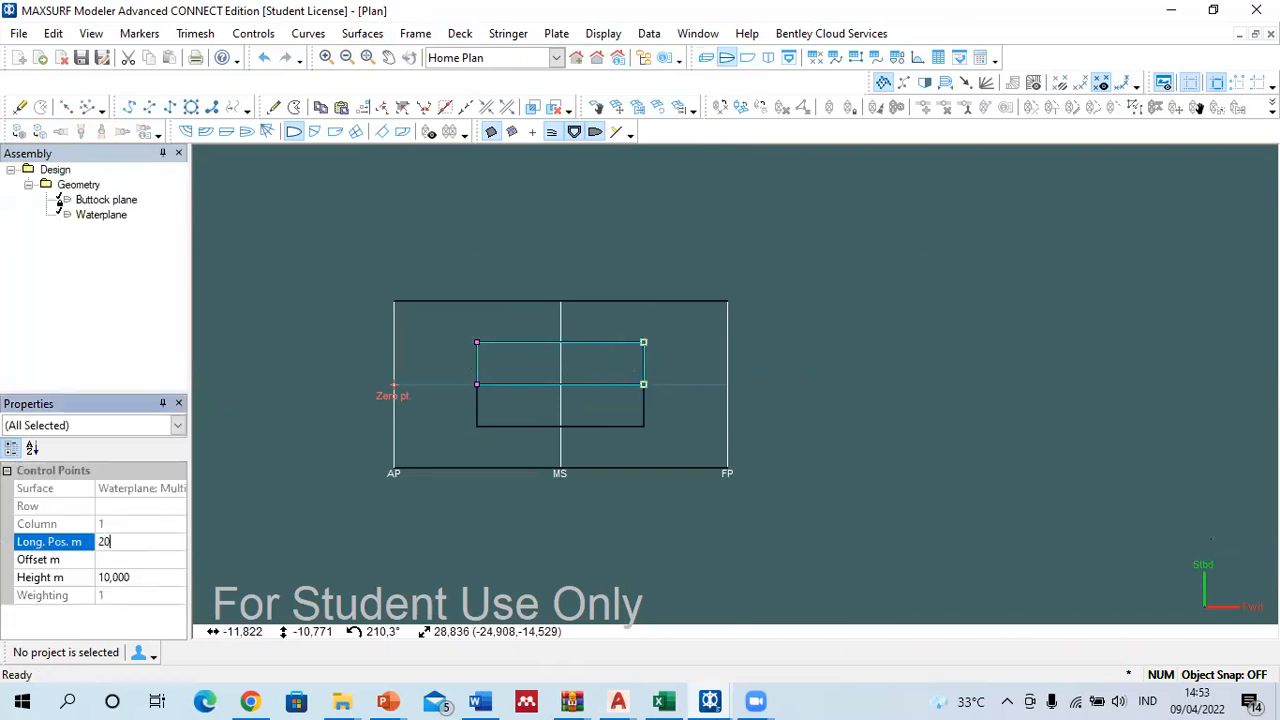
key(Return)
Step: Set the longitudinal position of the waterplane's two aft control points to 0 m
drag(460, 324, 499, 398)
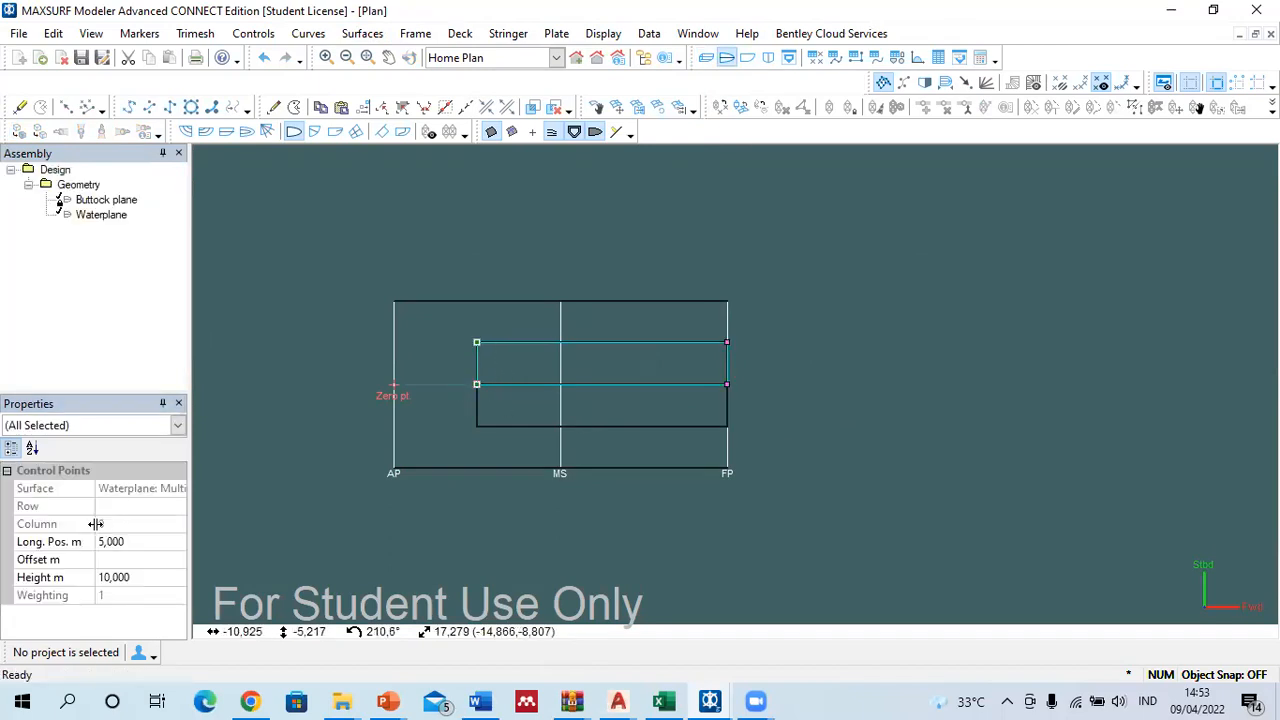
click(157, 545)
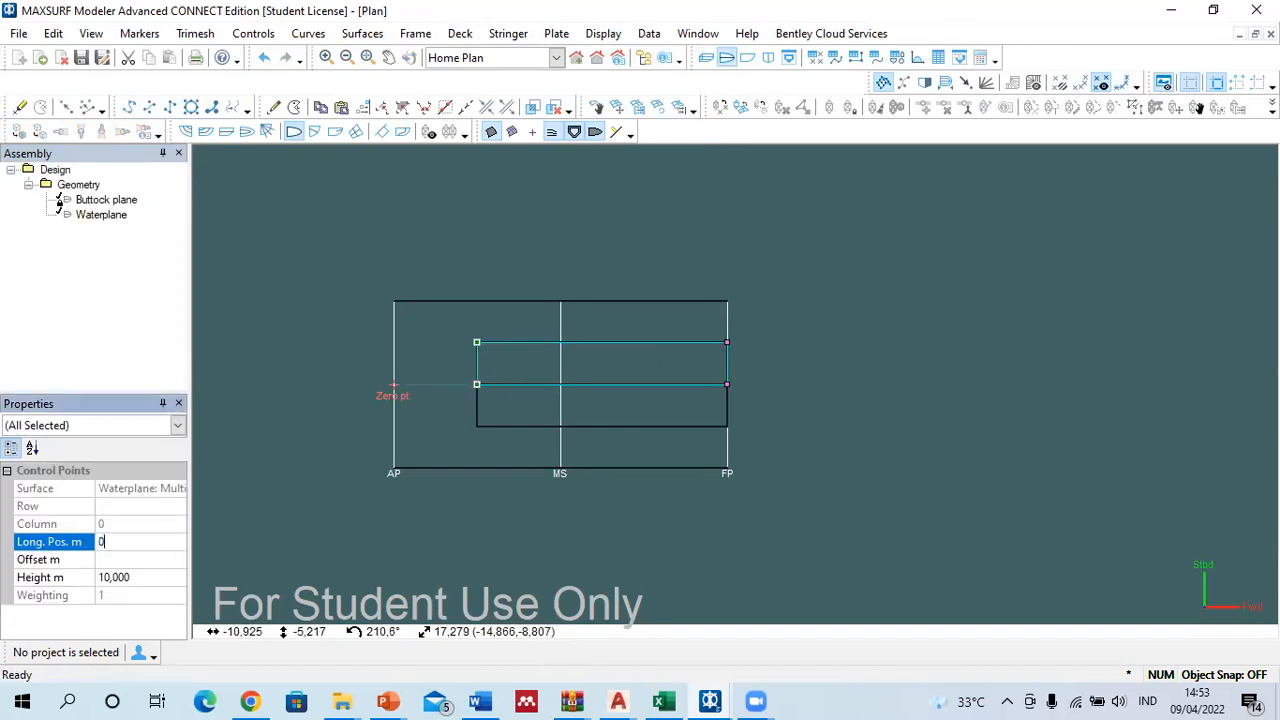
text(0)
key(Return)
Step: Set the offset of the waterplane's two outboard control points to 5 m
drag(338, 310, 778, 365)
click(5, 563)
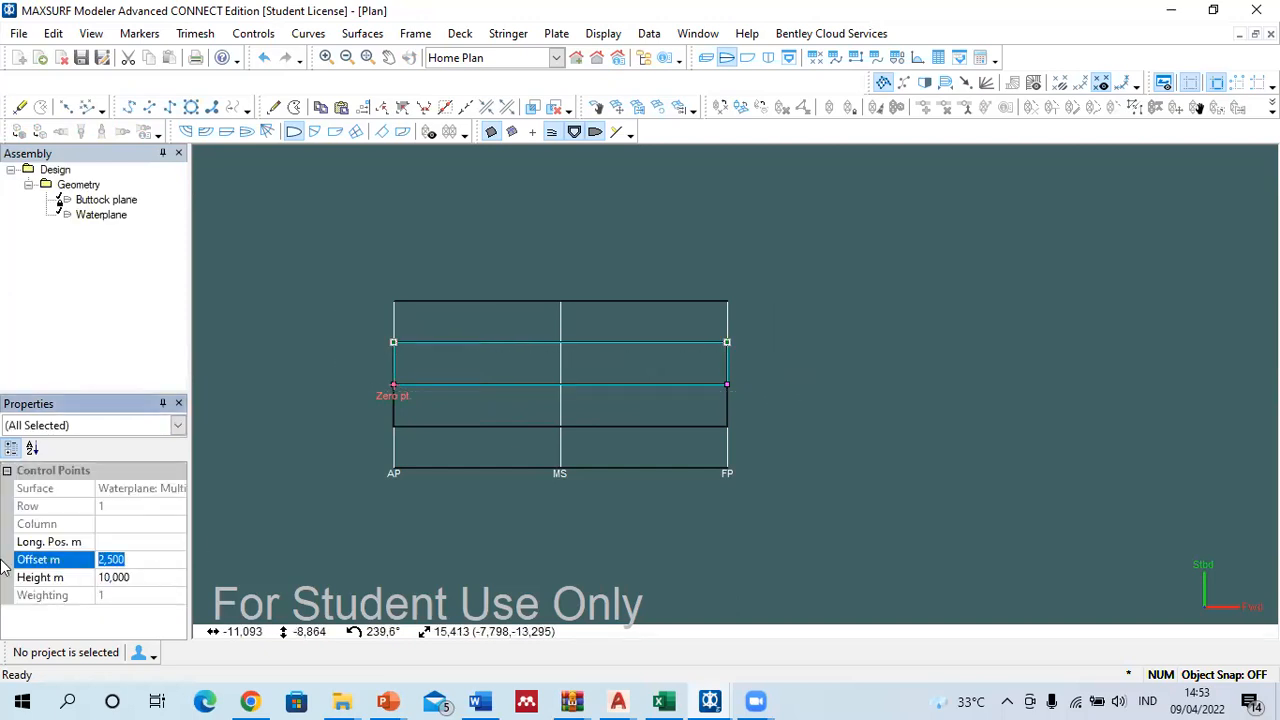
click(47, 563)
text(5)
key(Return)
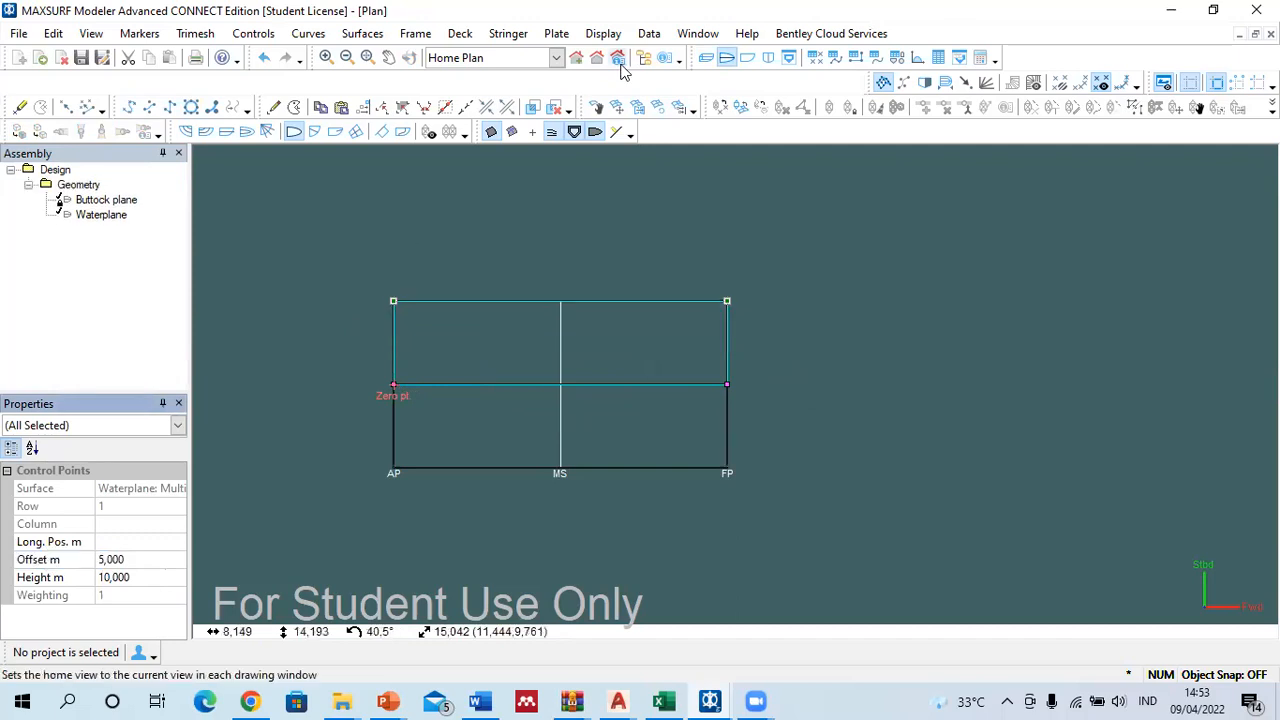
Step: Check the waterplane in the Perspective view and set the height of all its control points to 0 m in the Profile view
click(706, 57)
click(838, 426)
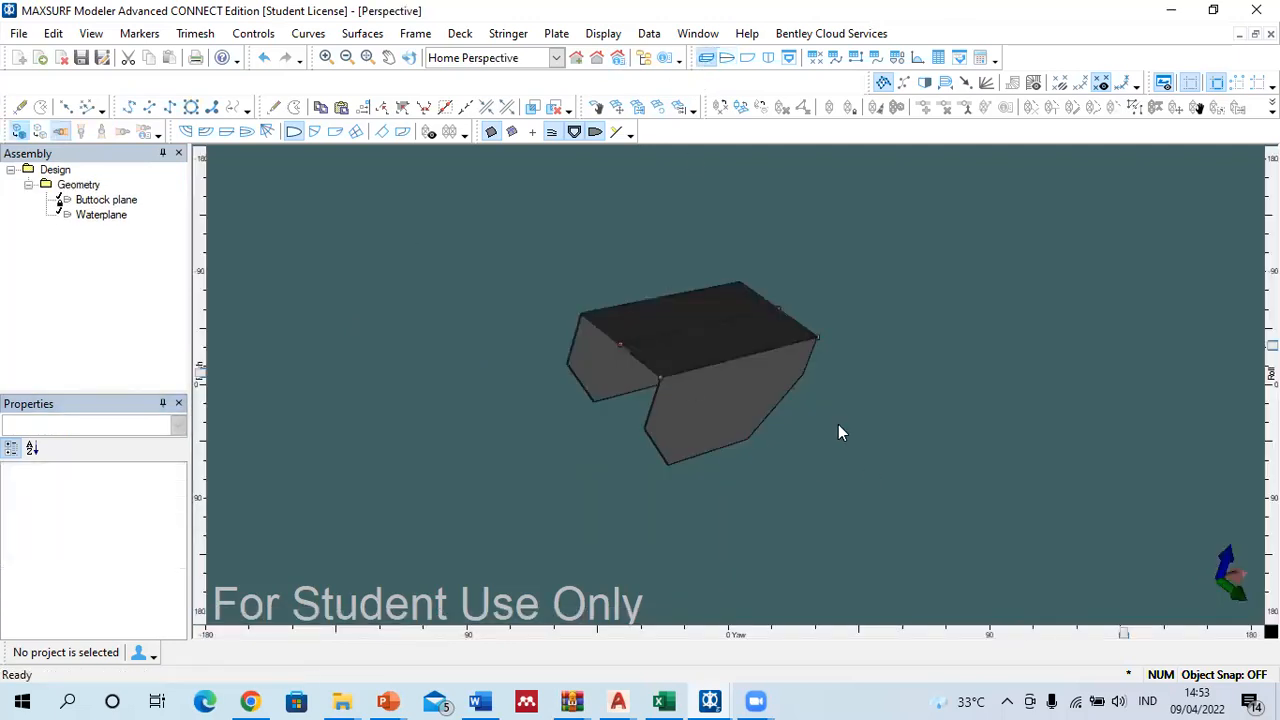
click(770, 343)
click(747, 58)
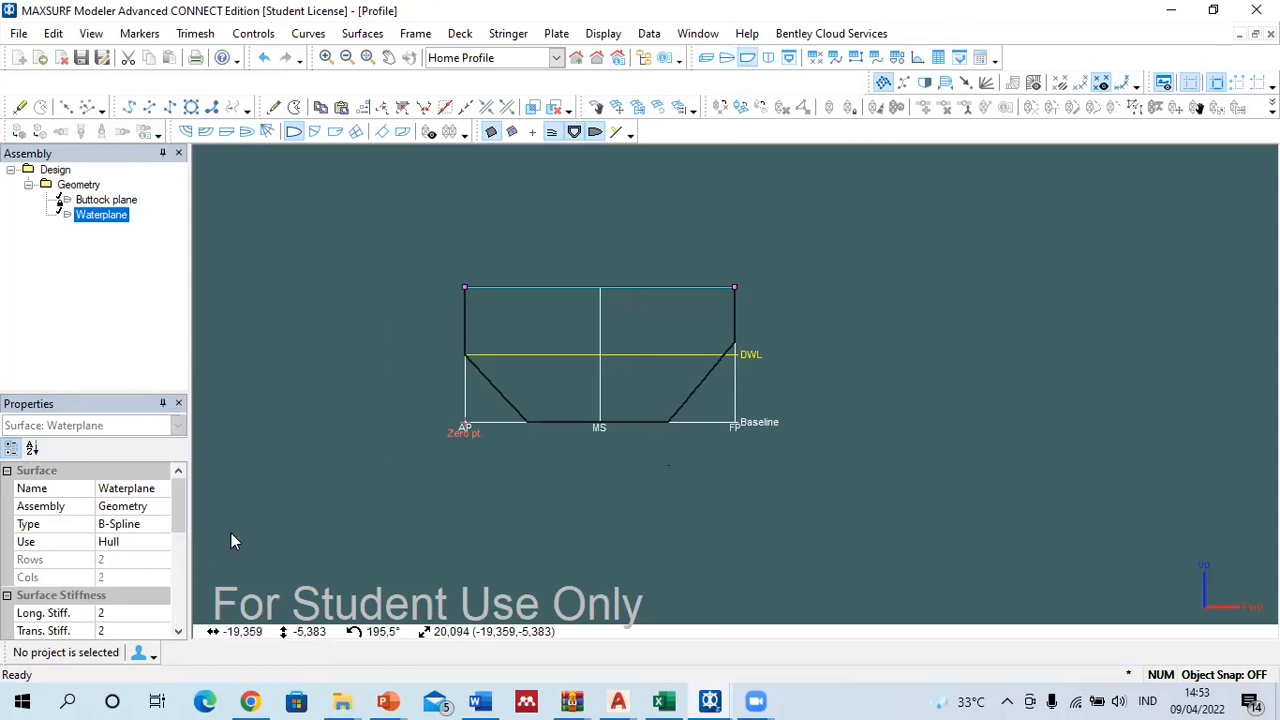
drag(394, 223, 797, 317)
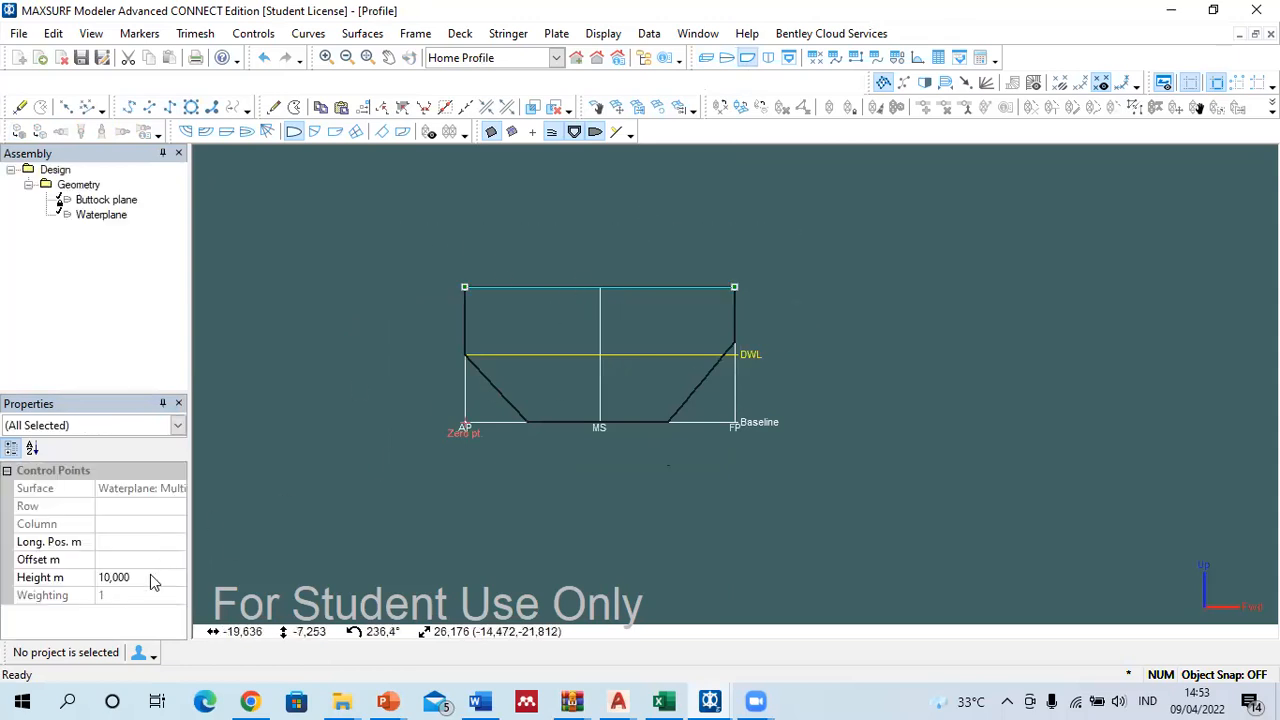
click(20, 578)
text(0)
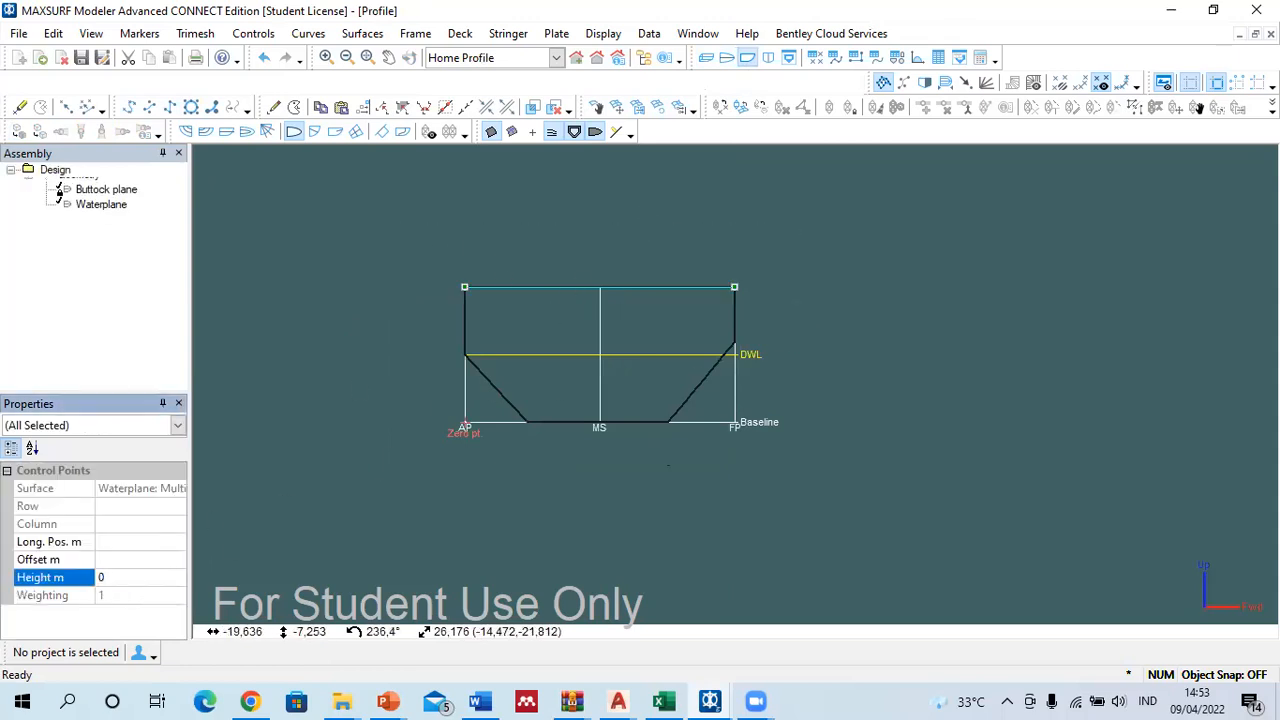
key(Return)
Step: Set the longitudinal position of the bottom waterplane's aft control points to 5 m
click(600, 410)
scroll(612, 409, up, 1)
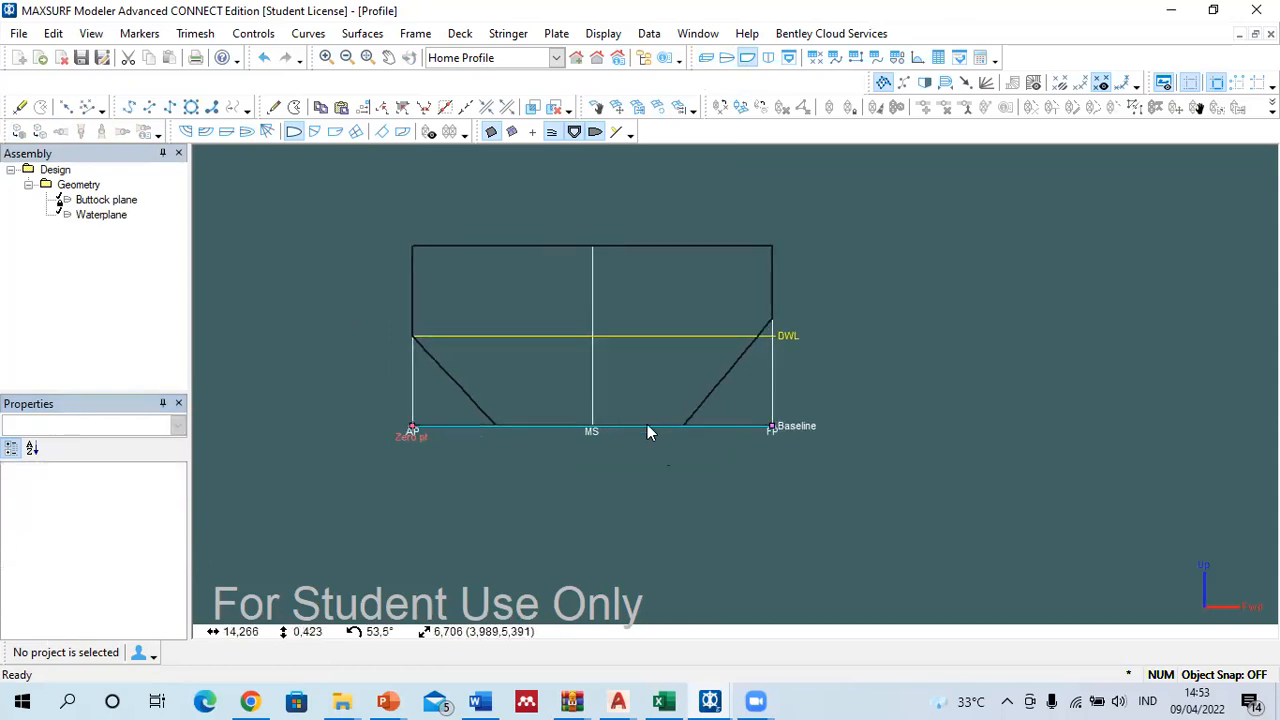
drag(398, 406, 495, 472)
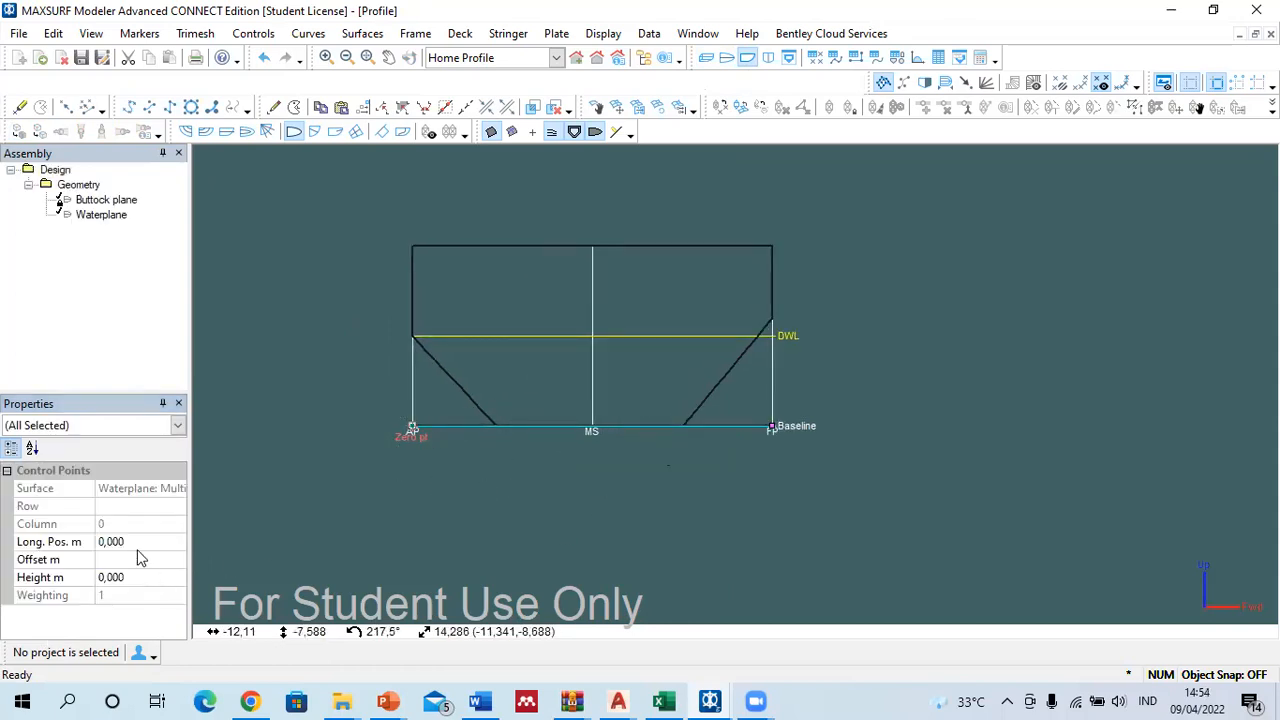
click(97, 580)
click(31, 546)
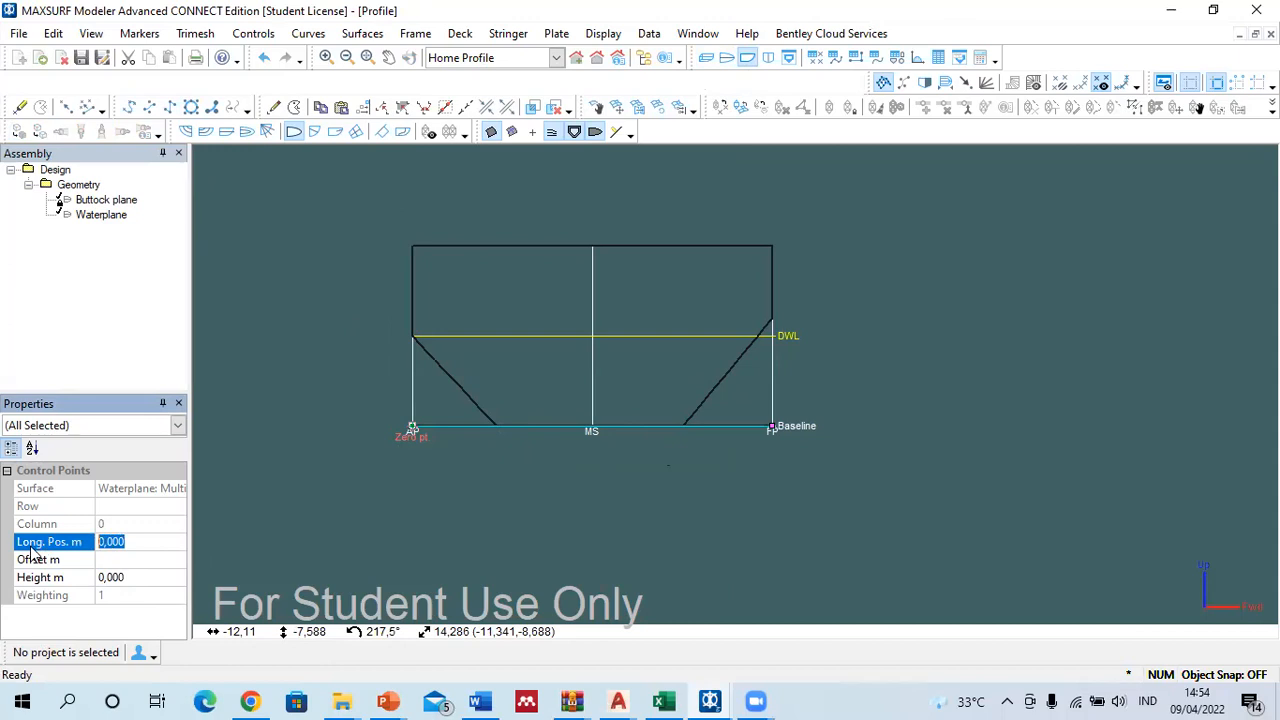
key(Return)
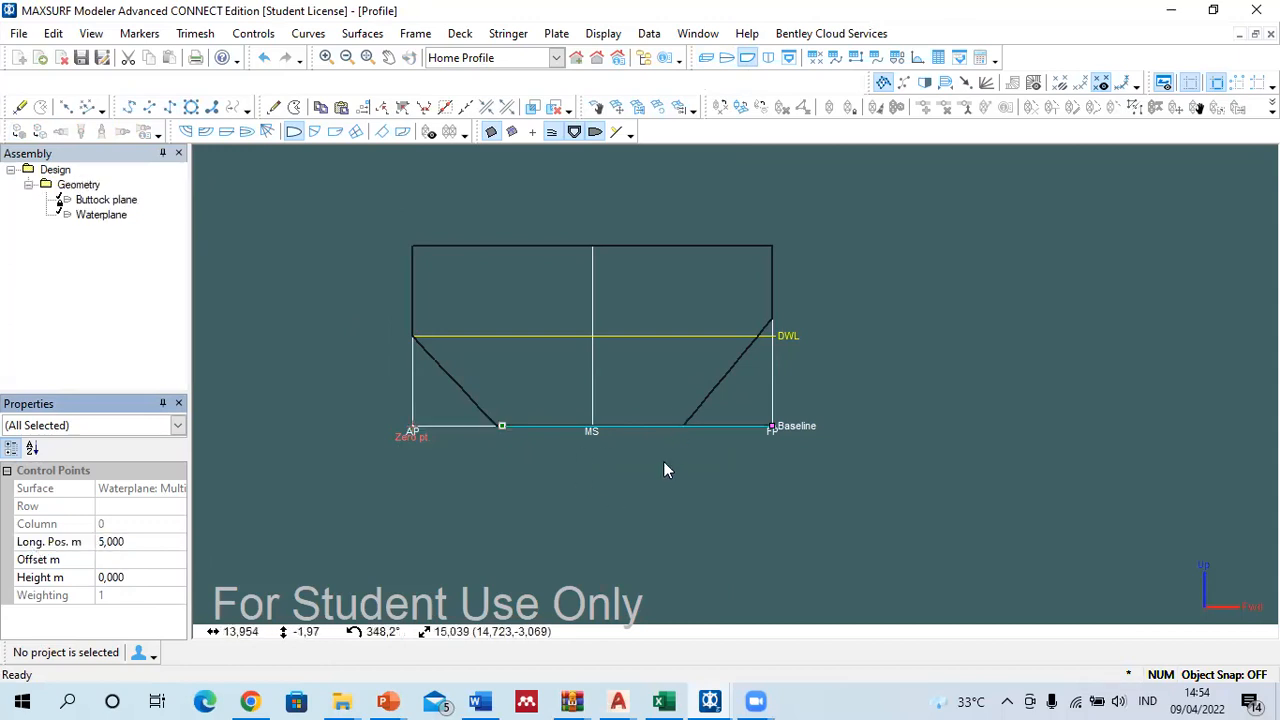
Step: Set the longitudinal position of the bottom waterplane's forward control points to 15 m
click(764, 410)
drag(763, 413, 808, 472)
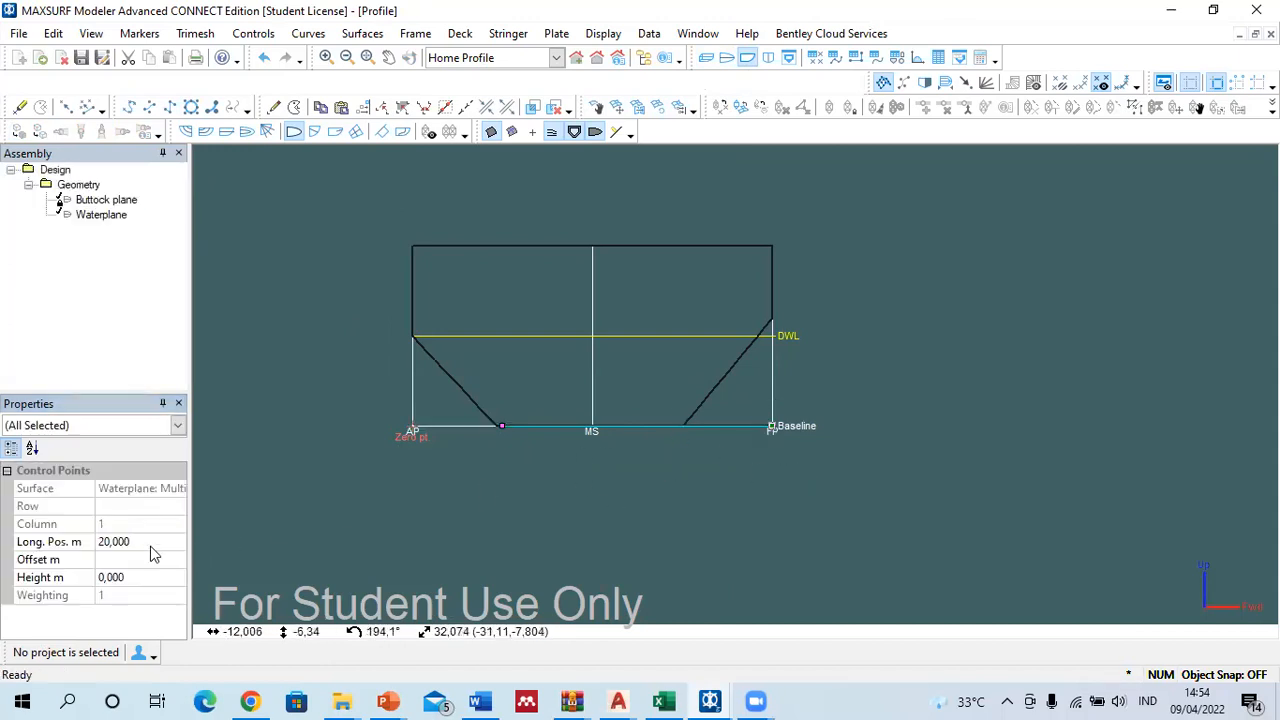
click(48, 546)
text(15)
key(Return)
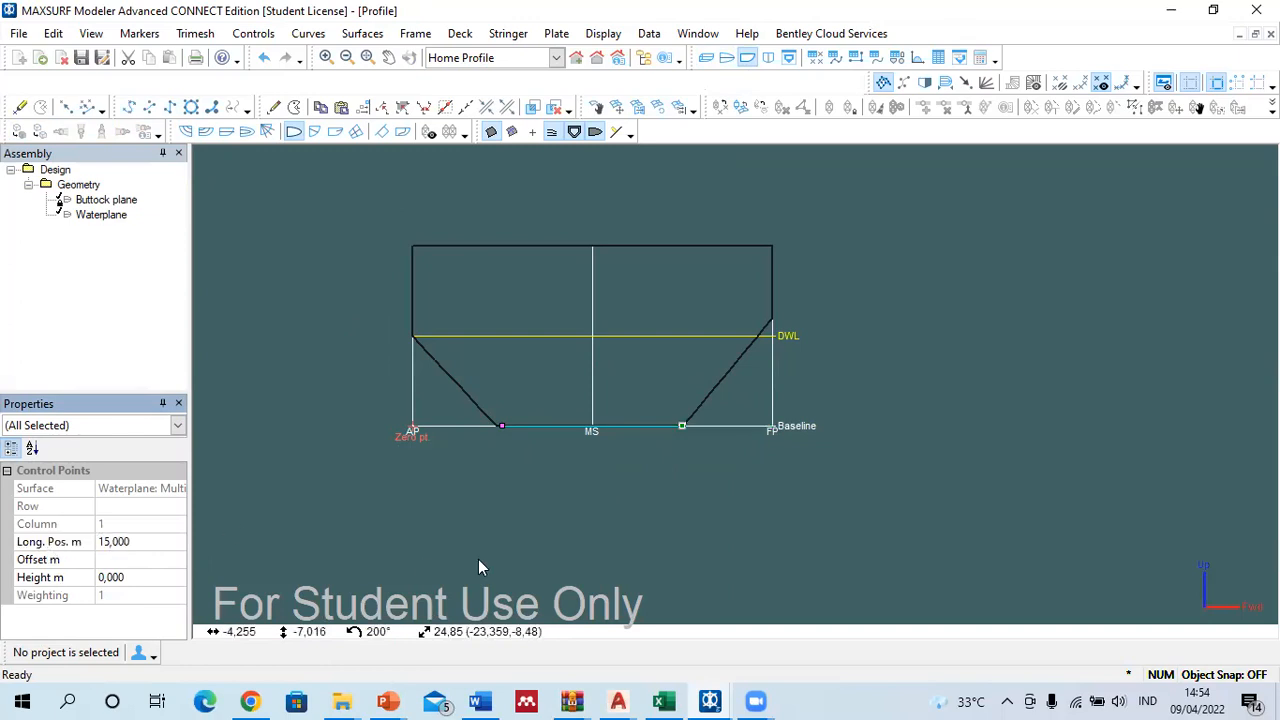
Step: Try to move the bottom waterplane's aft control points freehand towards the buttock plane's lower aft knuckle, and undo the move
click(649, 438)
scroll(649, 437, up, 2)
scroll(300, 417, up, 2)
scroll(399, 427, down, 1)
click(433, 445)
scroll(429, 444, up, 3)
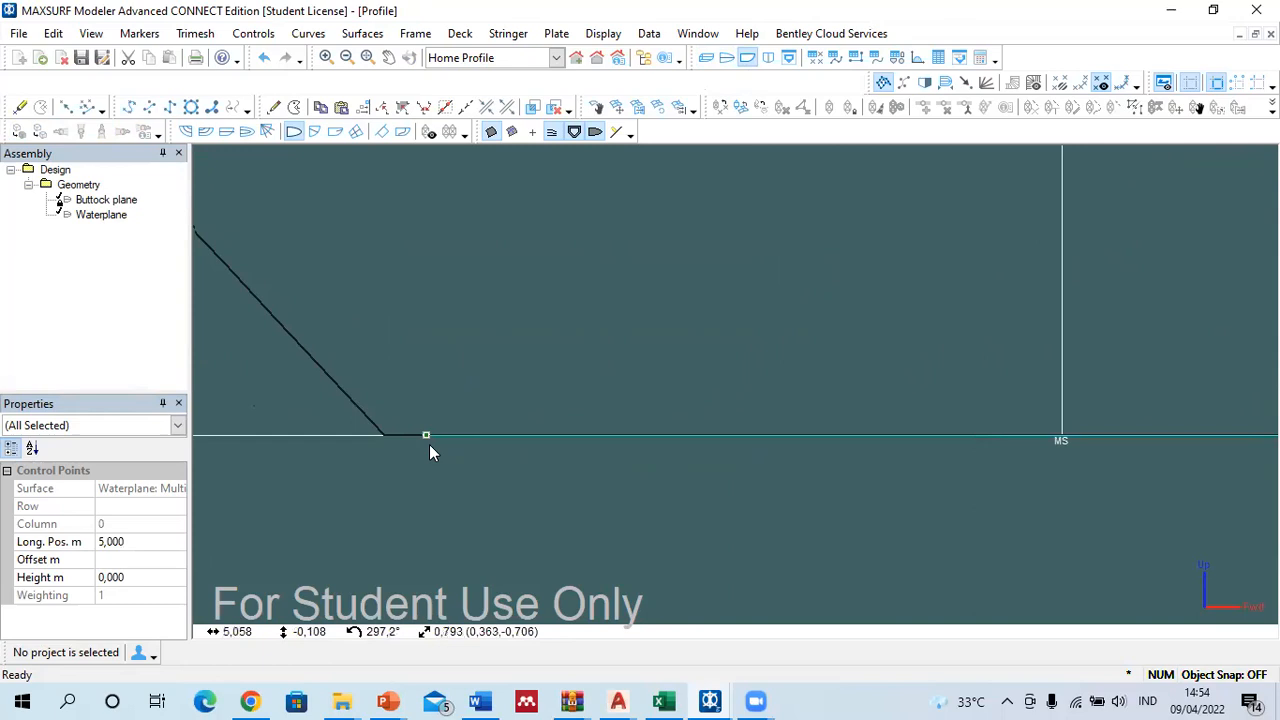
drag(425, 436, 394, 450)
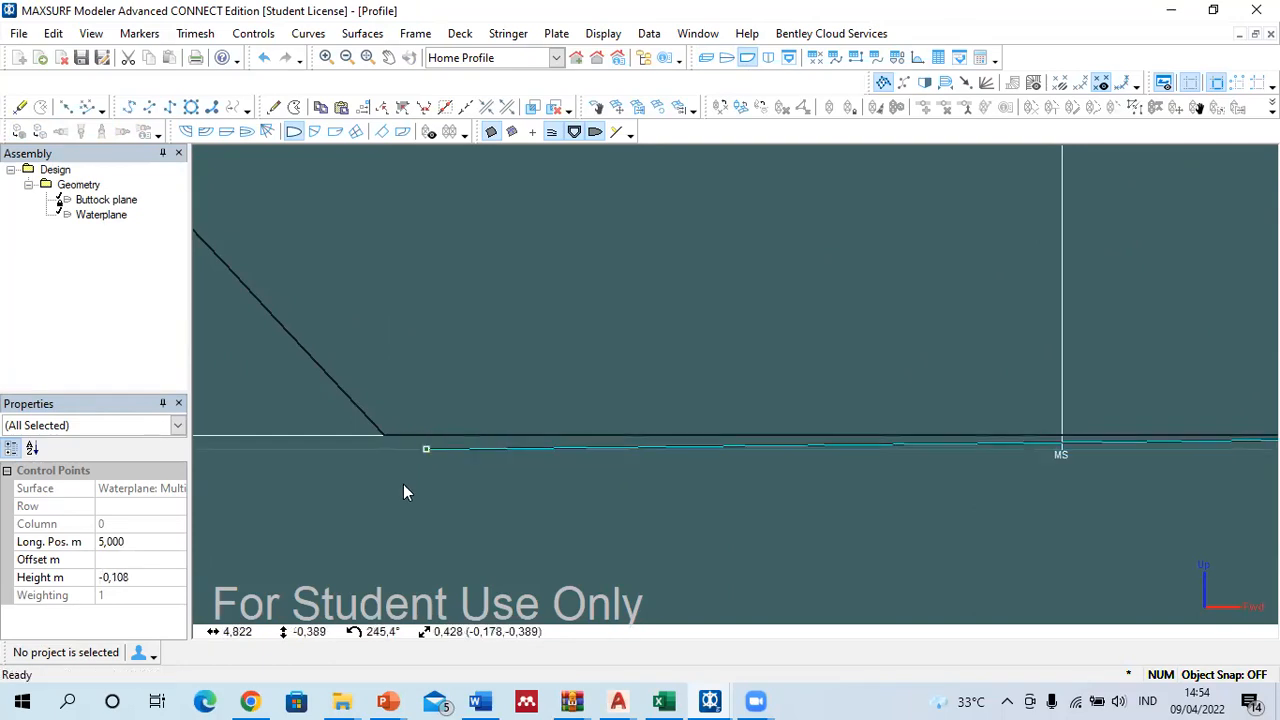
click(403, 484)
key(ctrl+z)
Step: Unlock the buttock plane surface for editing
scroll(418, 468, down, 2)
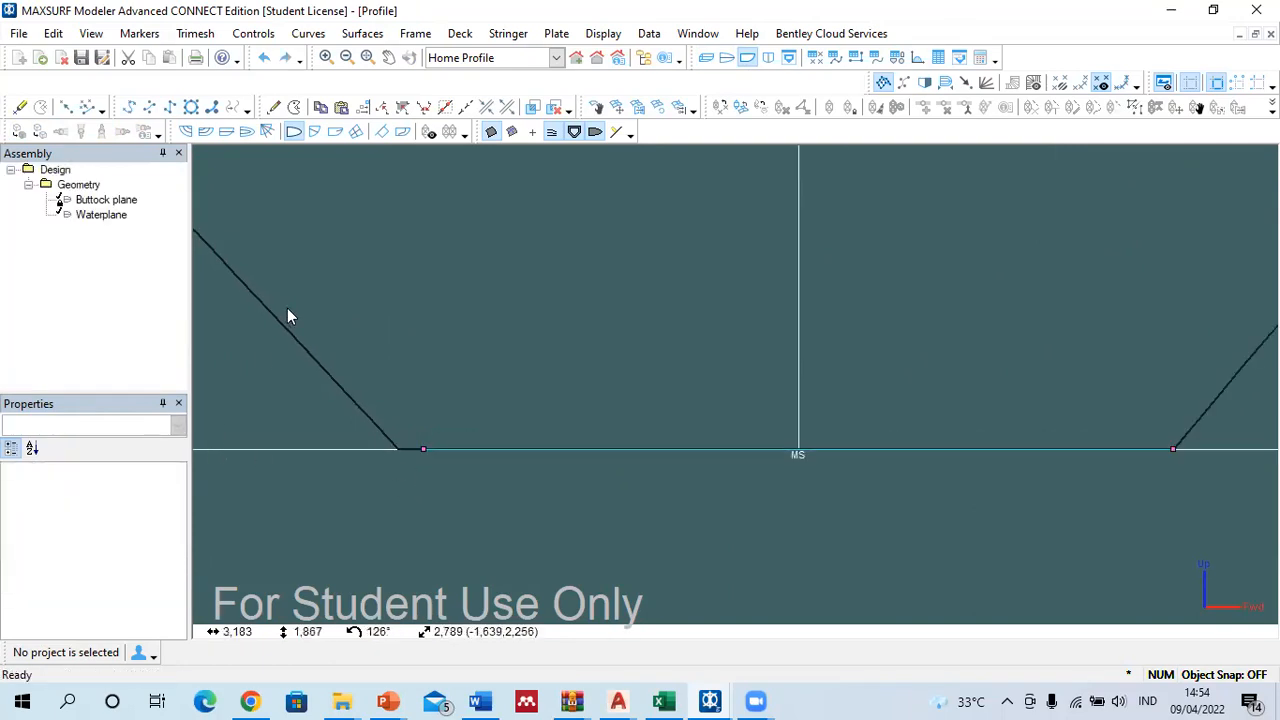
click(120, 202)
right_click(120, 202)
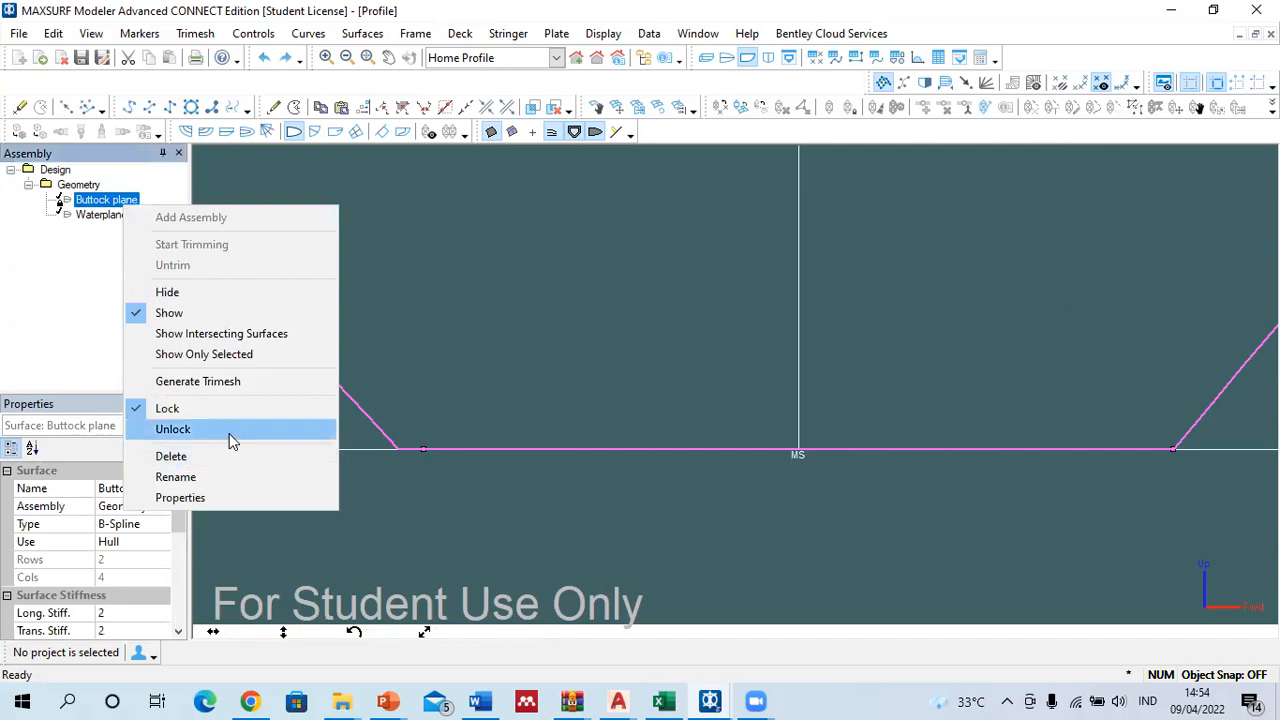
click(231, 432)
Step: Set the longitudinal position of the buttock plane's control point column at the lower aft knuckle to 5 m
click(398, 449)
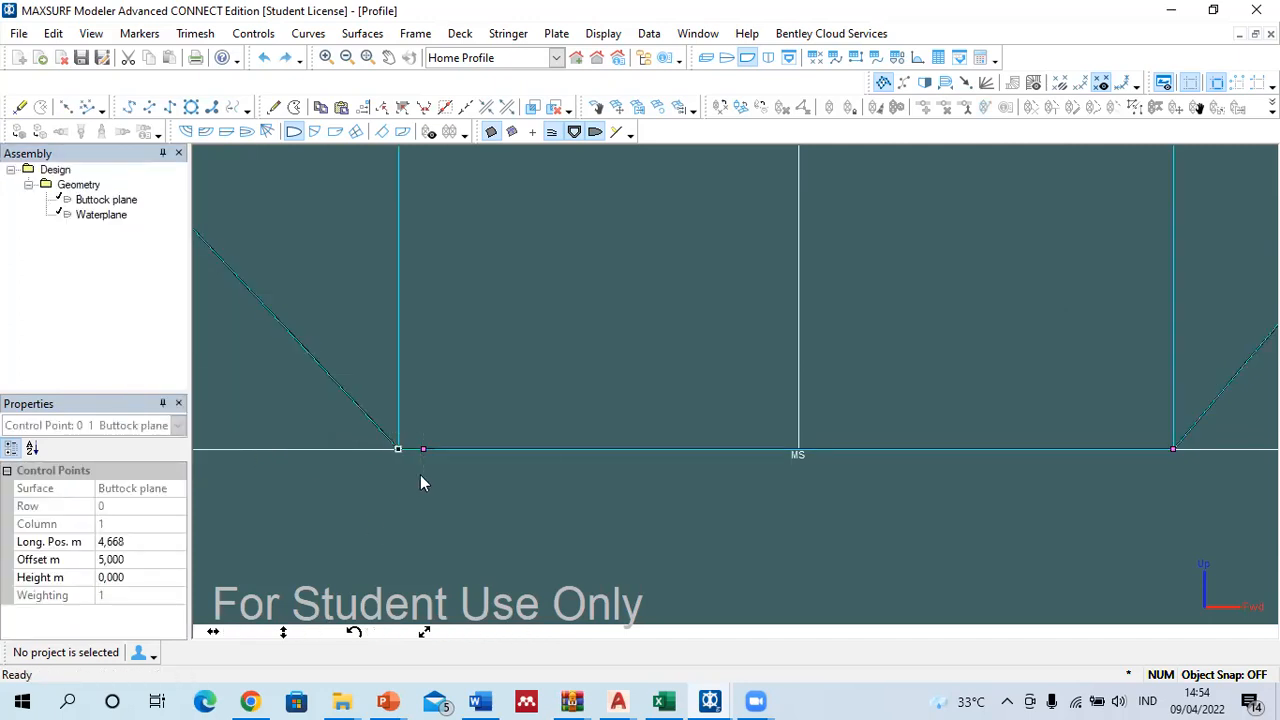
scroll(418, 476, down, 3)
scroll(437, 488, up, 1)
drag(399, 289, 433, 496)
drag(430, 494, 430, 494)
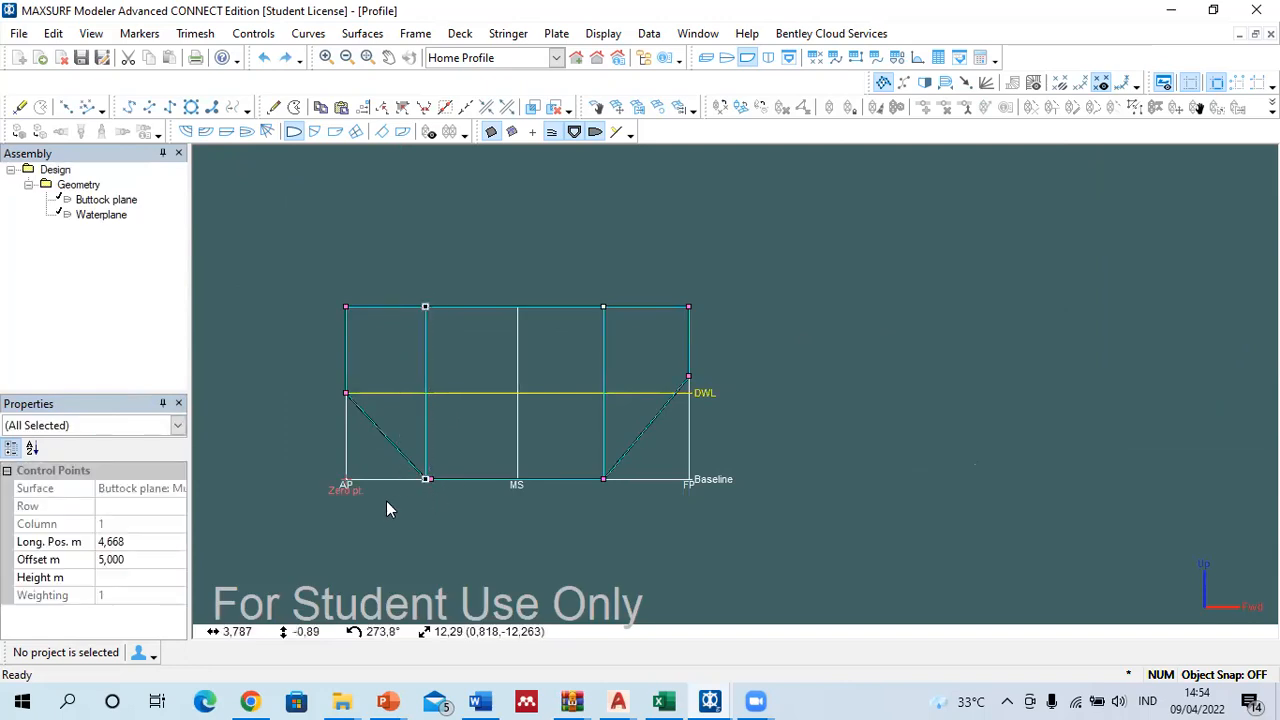
click(75, 545)
text(5)
key(Return)
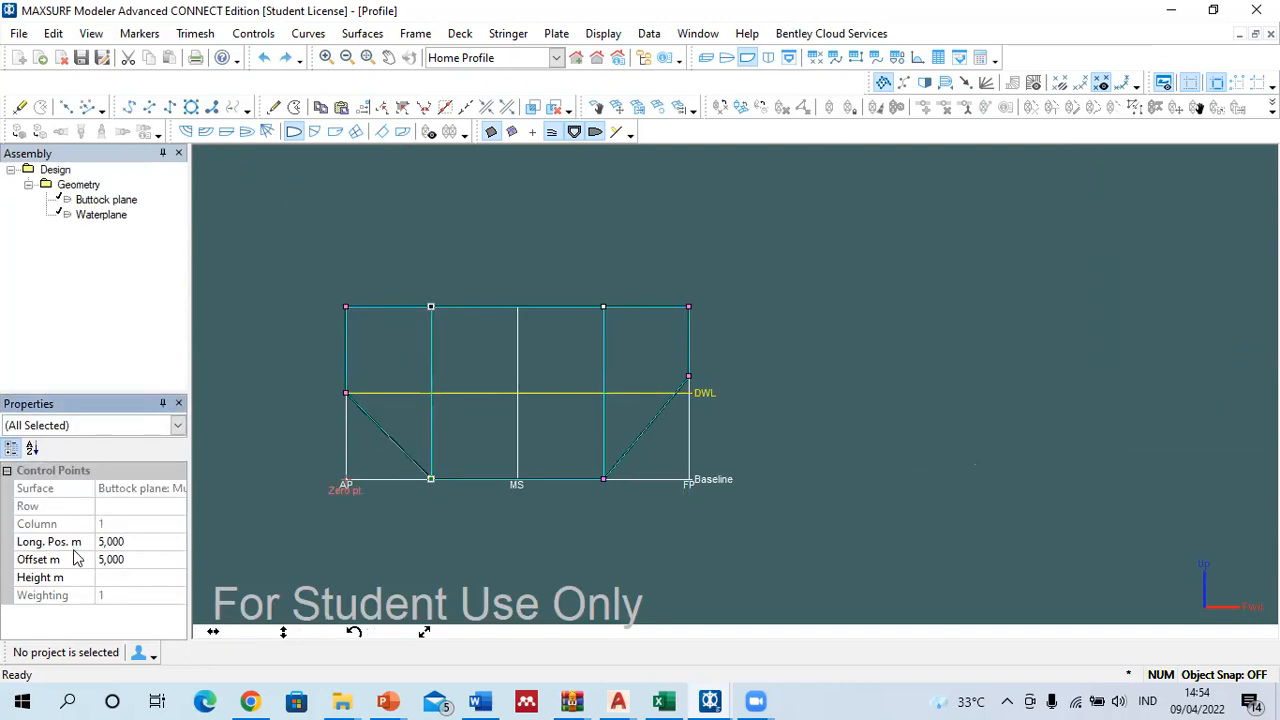
click(489, 517)
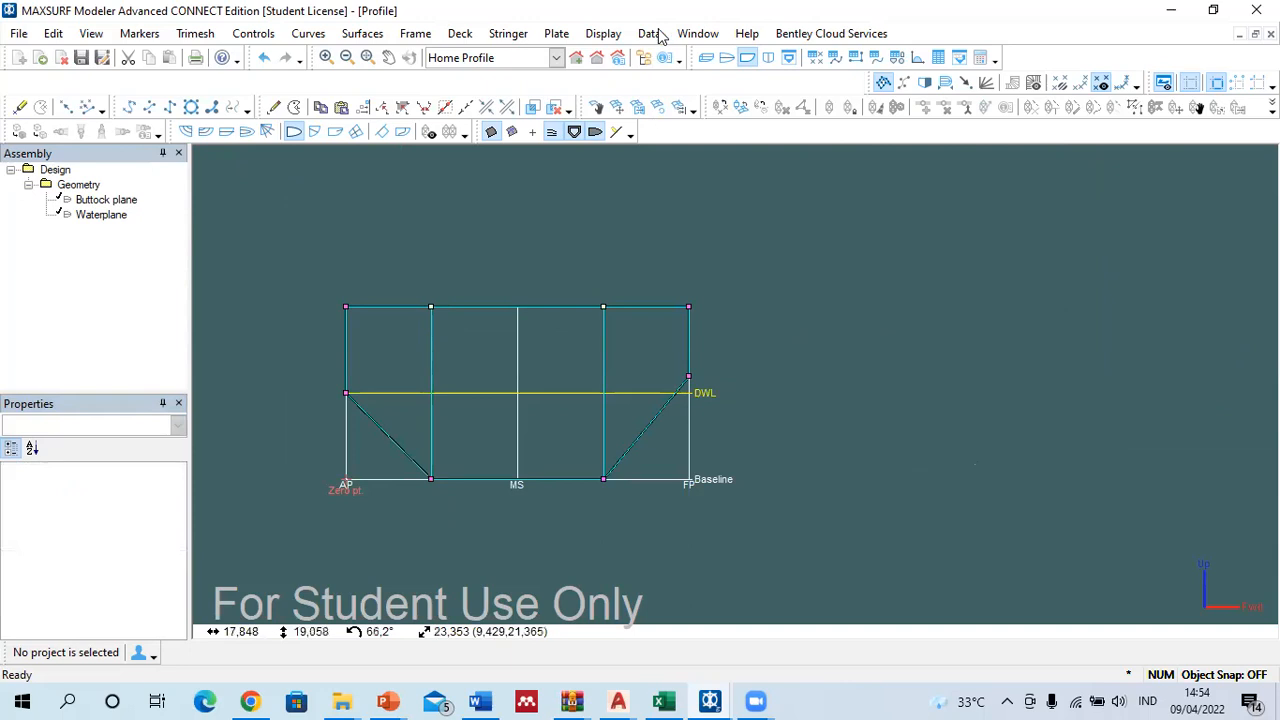
Step: Check the hull bottom in the Perspective view and lock all surfaces in the Geometry assembly
click(706, 57)
mouse_move(1272, 346)
mouse_down()
mouse_move(1272, 478)
mouse_move(1272, 371)
mouse_up()
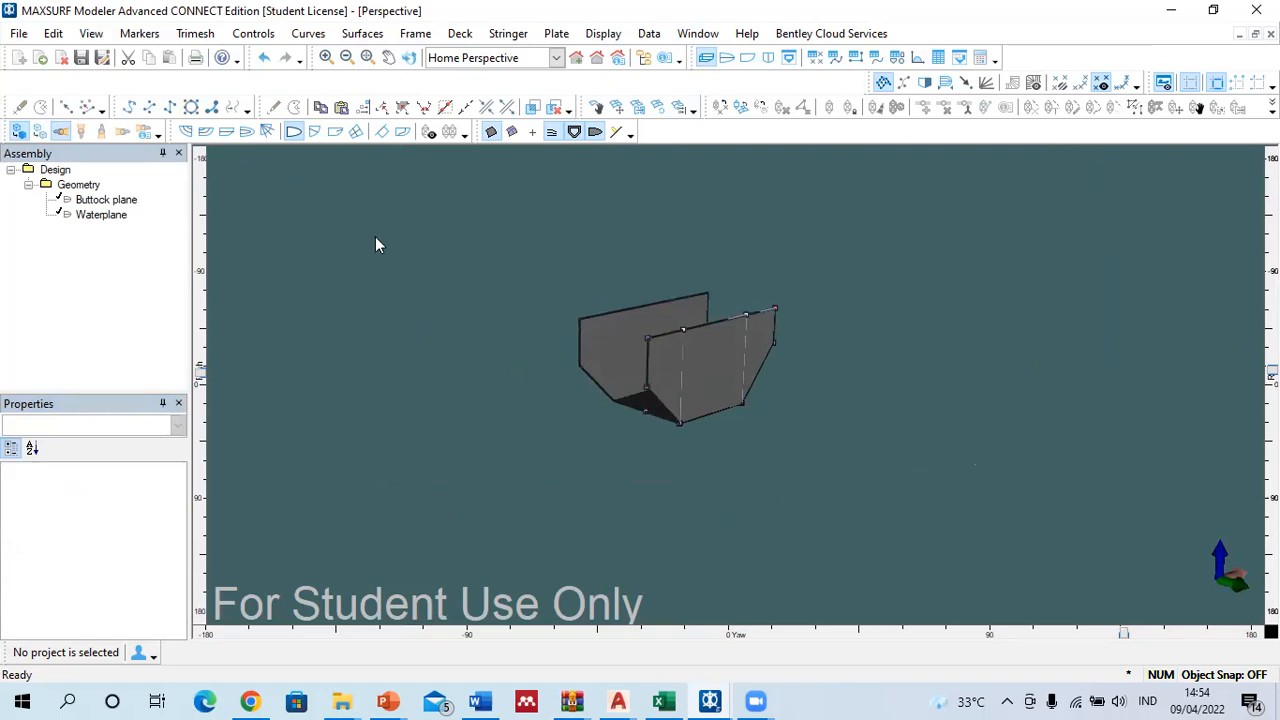
right_click(72, 186)
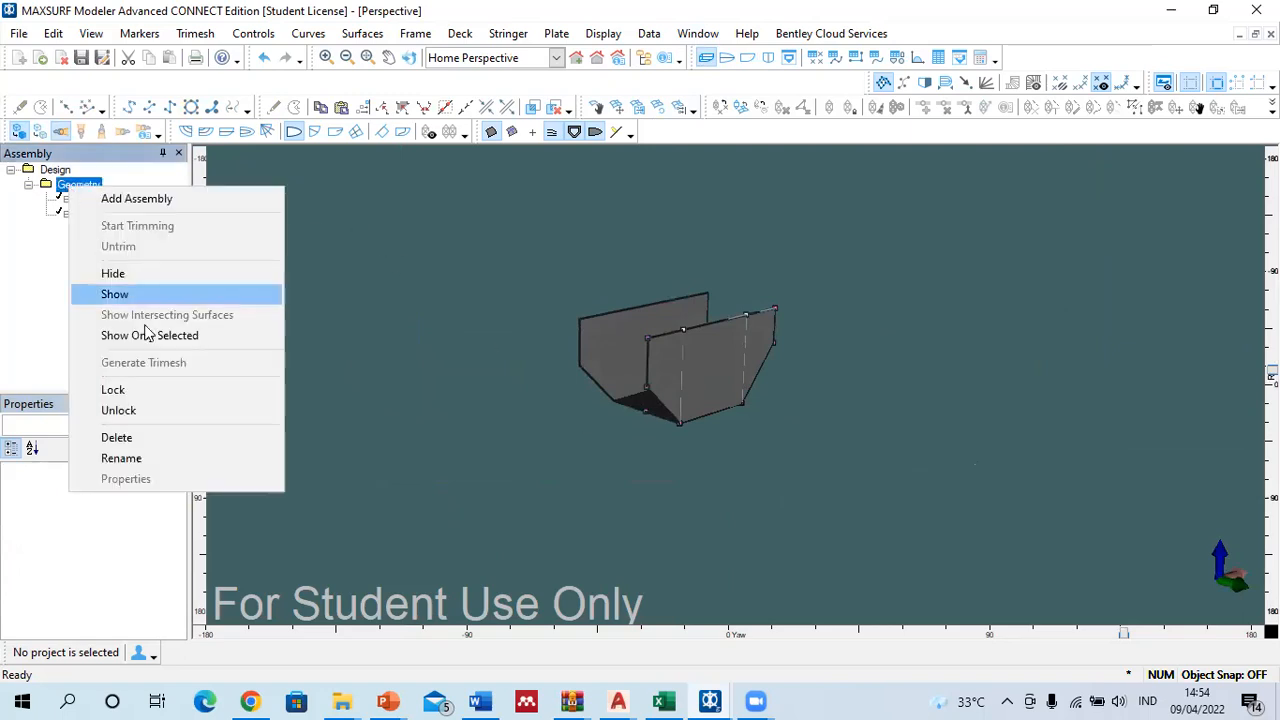
click(156, 392)
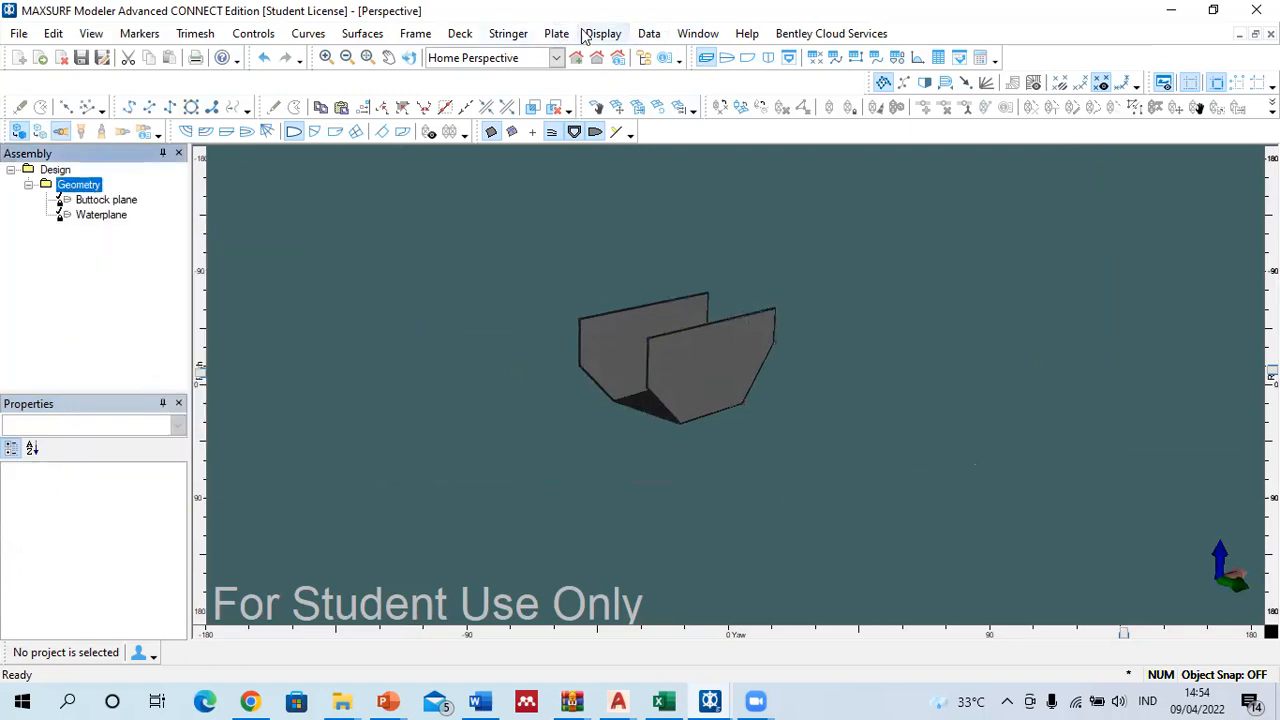
Step: Add a Section plane surface to the design
click(364, 33)
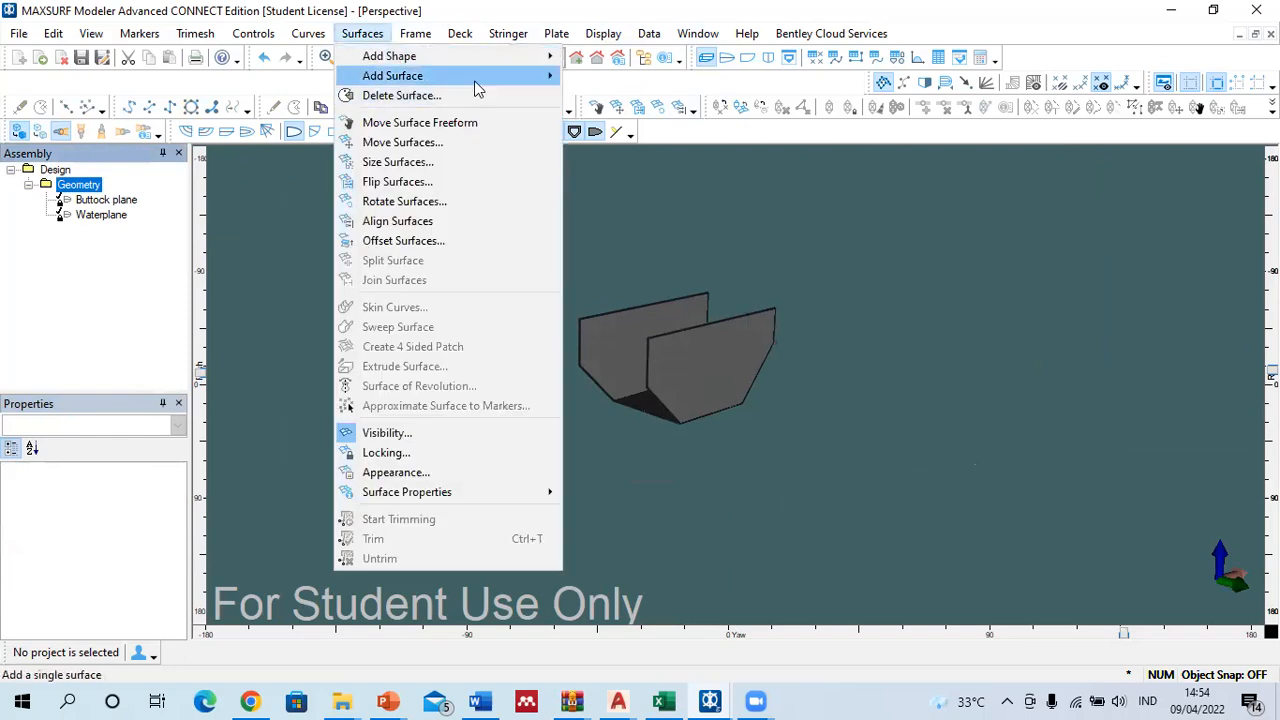
mouse_move(493, 77)
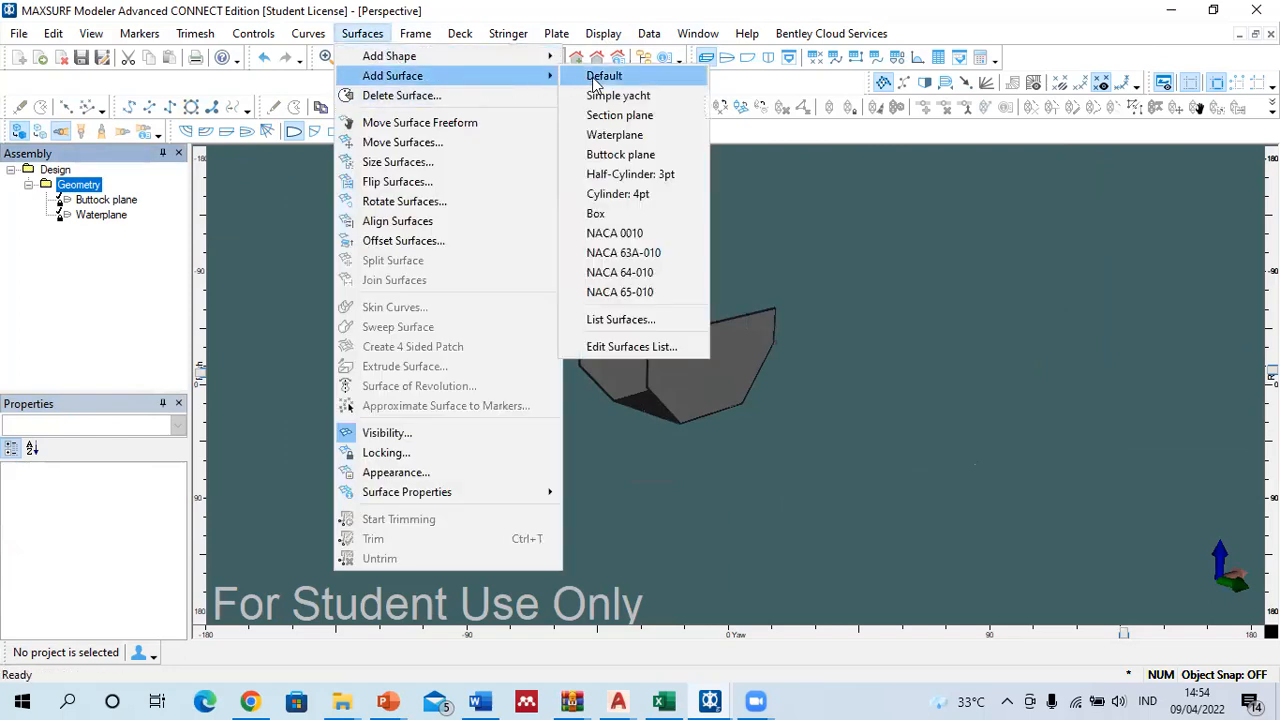
click(618, 116)
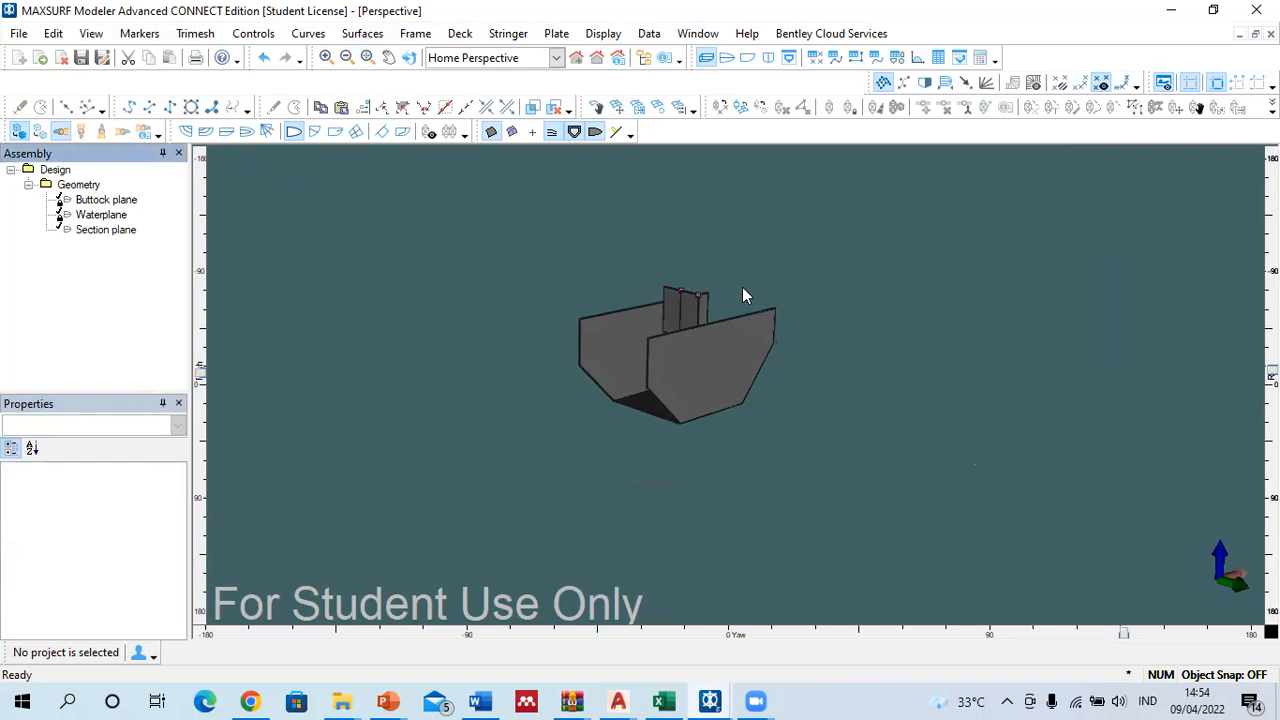
Step: Set the offset of the section plane's two outboard control points to 5 m in the Body Plan view
click(768, 57)
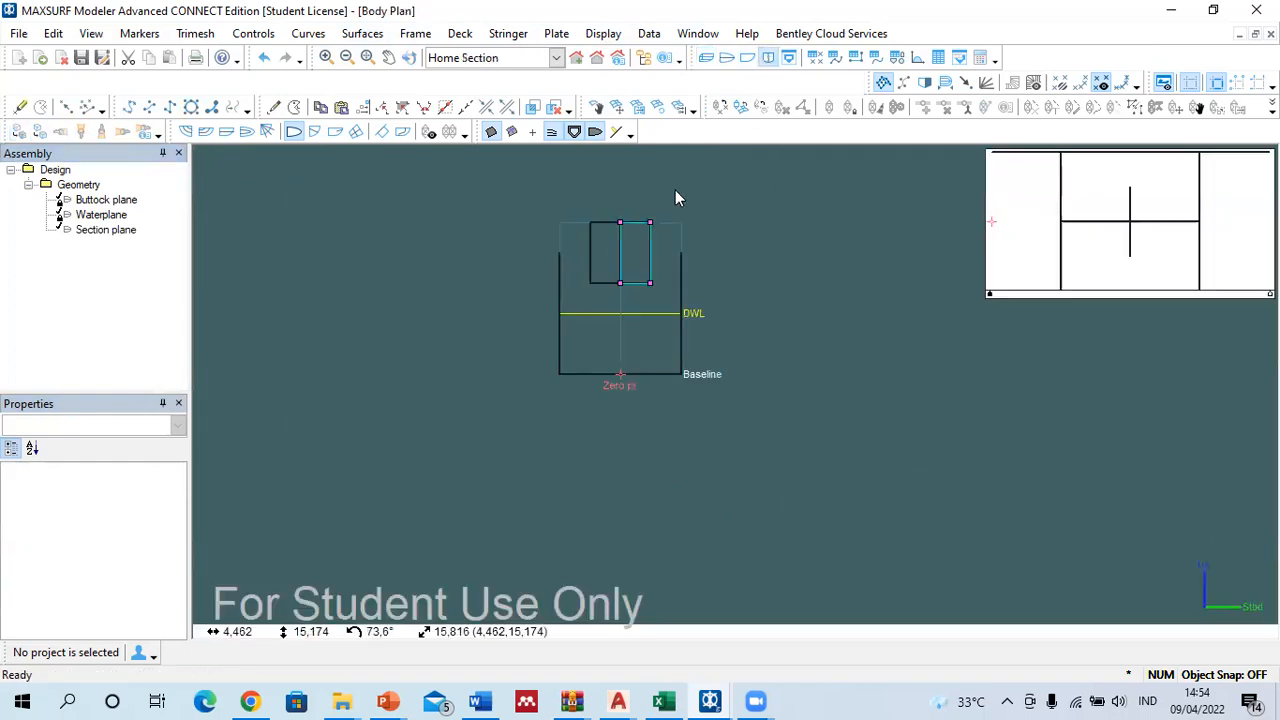
drag(640, 208, 677, 289)
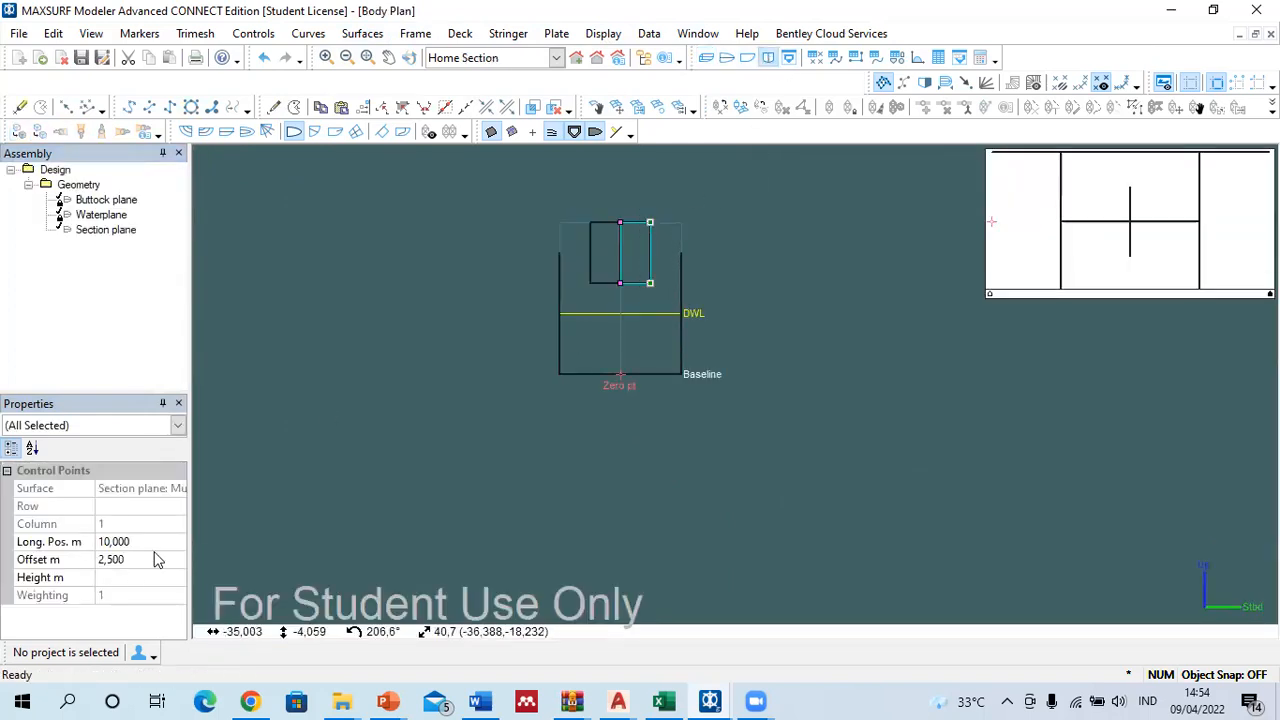
click(150, 559)
text(5)
key(Return)
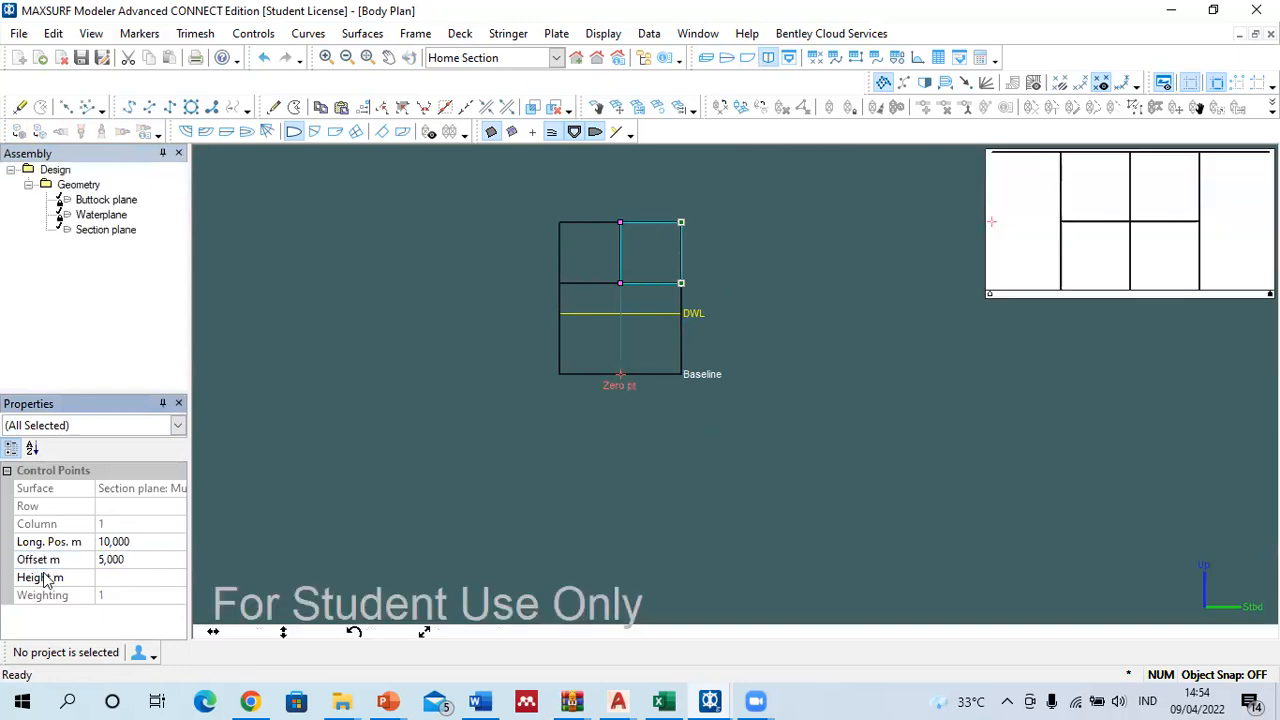
Step: Set the height of the section plane's two lower control points to 0 m
drag(712, 317, 606, 271)
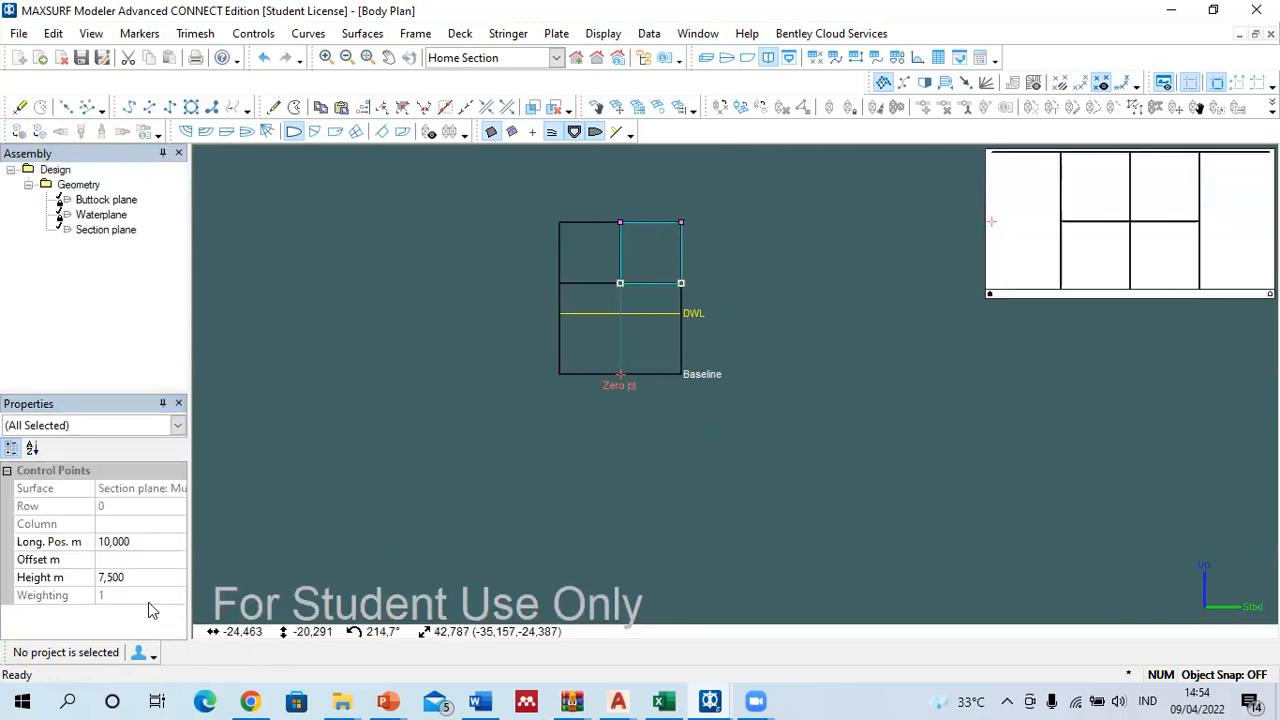
click(85, 578)
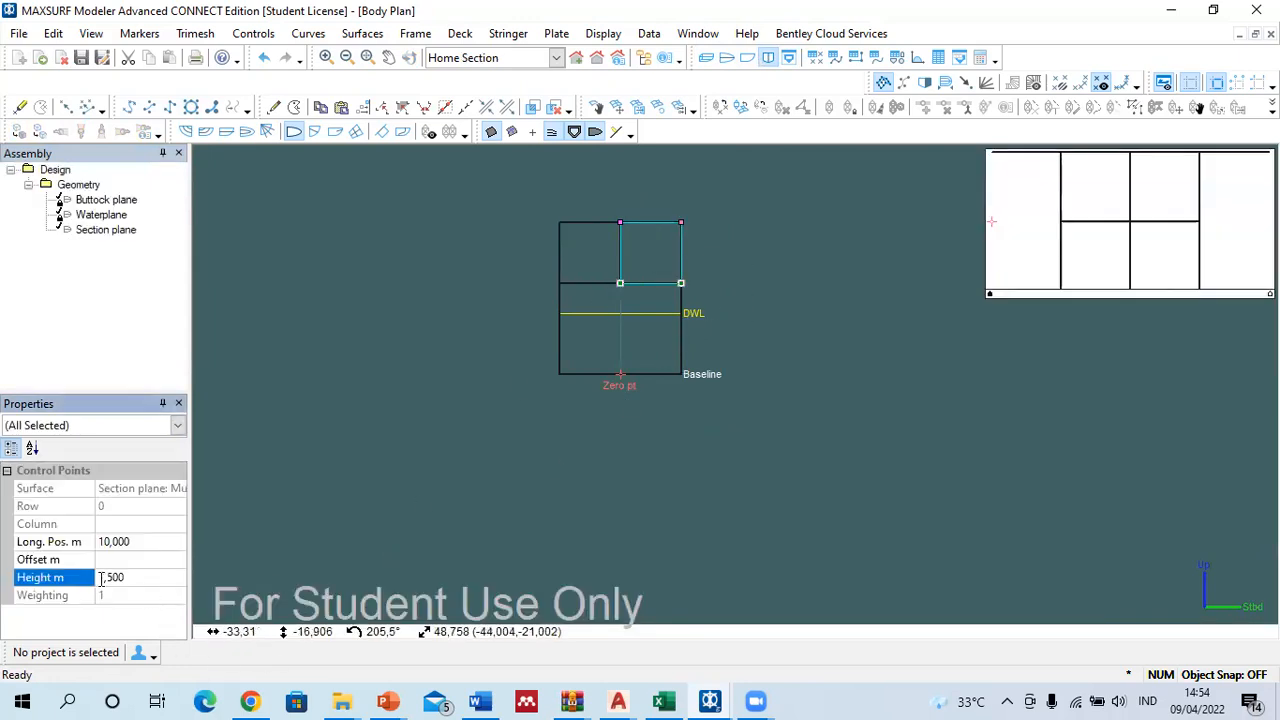
double_click(38, 579)
text(0)
key(Return)
Step: Try a height of 0 m for the section plane's two upper control points, and undo the change
drag(520, 198, 746, 279)
double_click(30, 579)
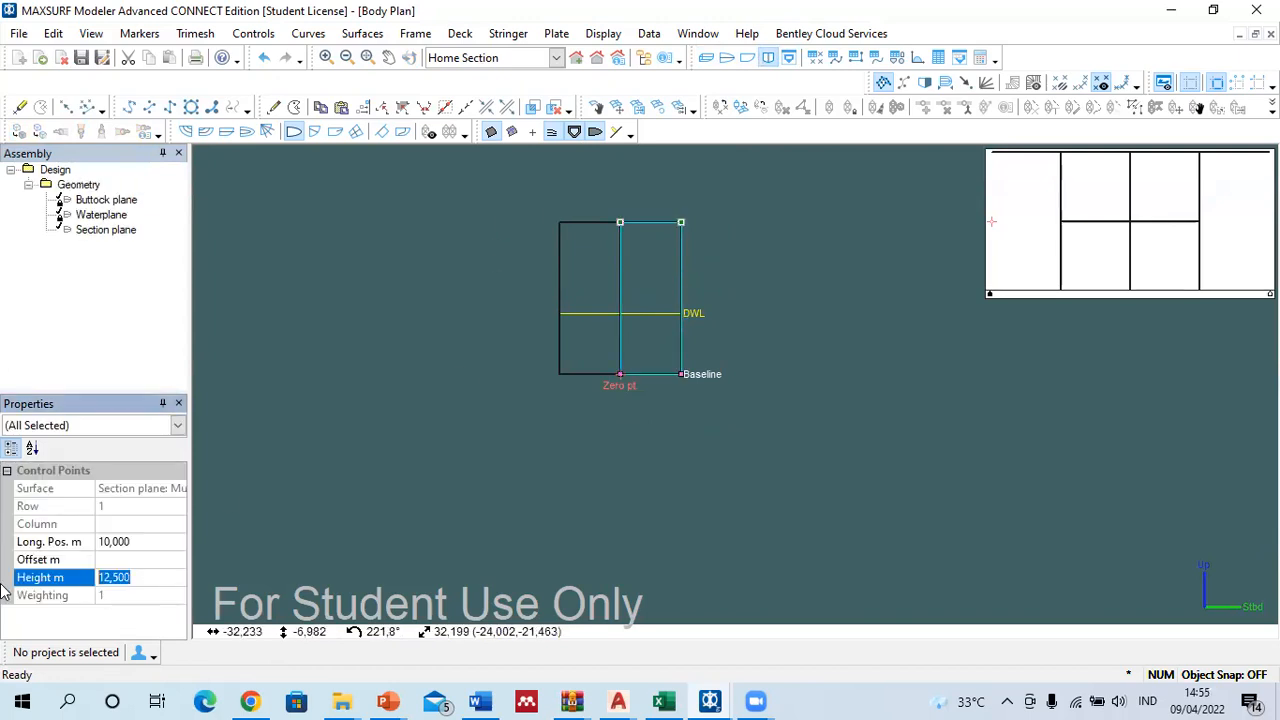
text(0)
key(Return)
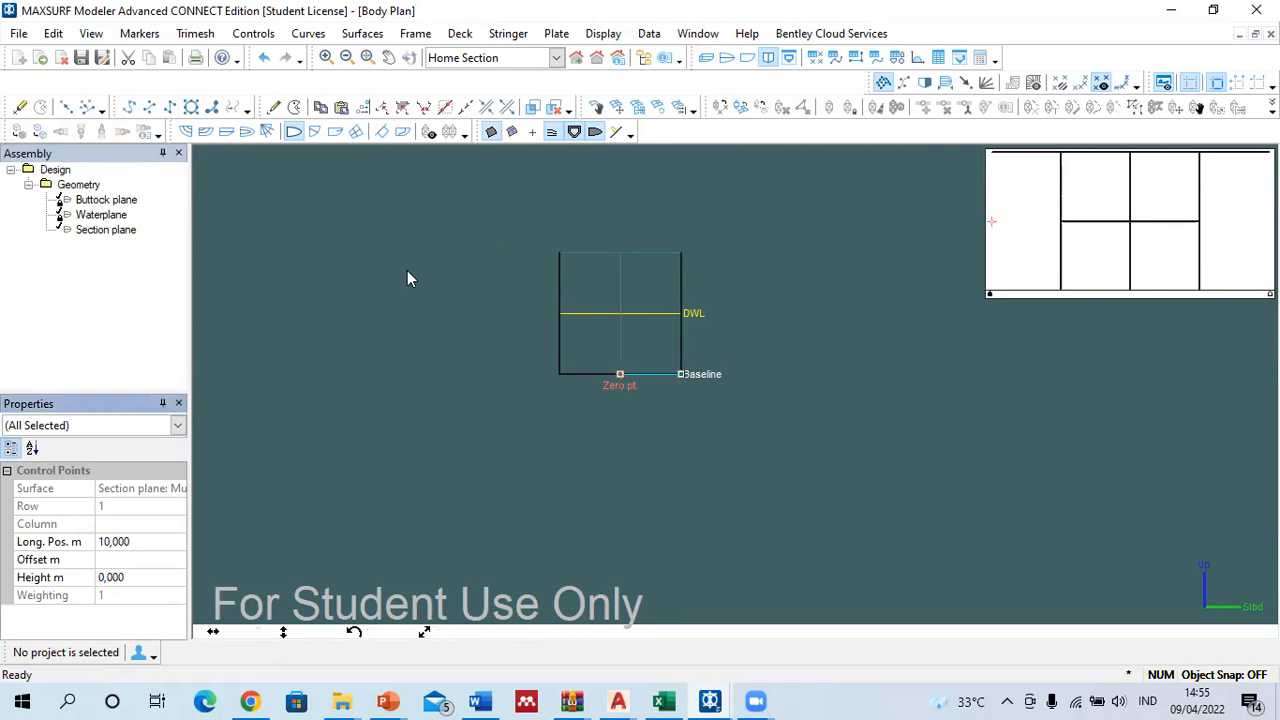
key(ctrl+z)
Step: Set the height of the section plane's two upper control points to 10 m
drag(574, 197, 714, 257)
click(133, 580)
text(10)
key(Return)
Step: Set the longitudinal position of all the section plane's control points to 0 m in the Profile view
click(747, 57)
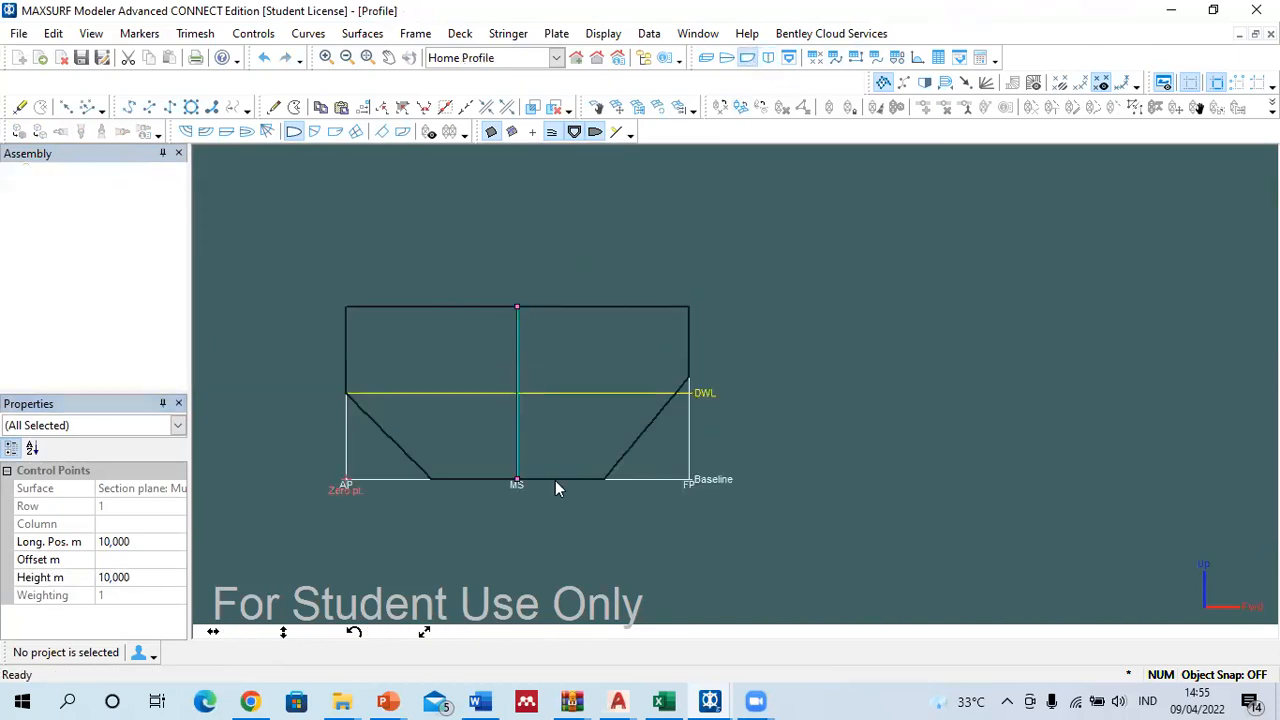
click(57, 542)
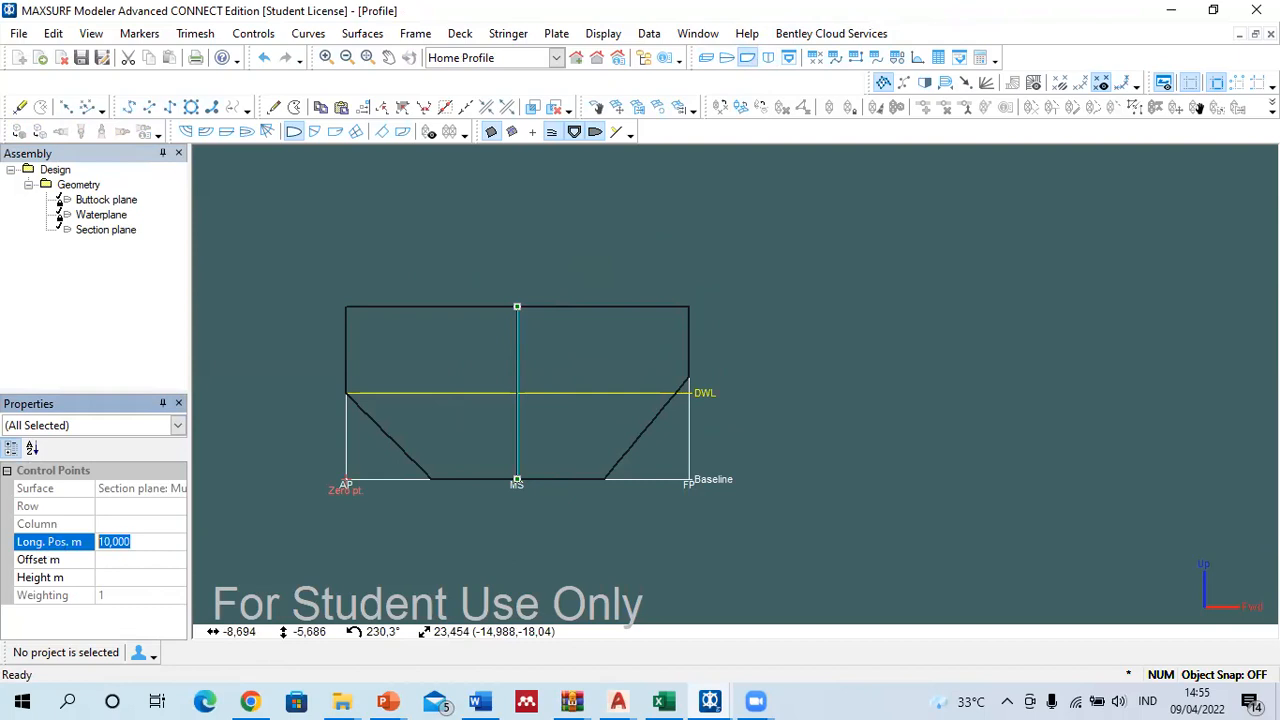
text(0)
key(Return)
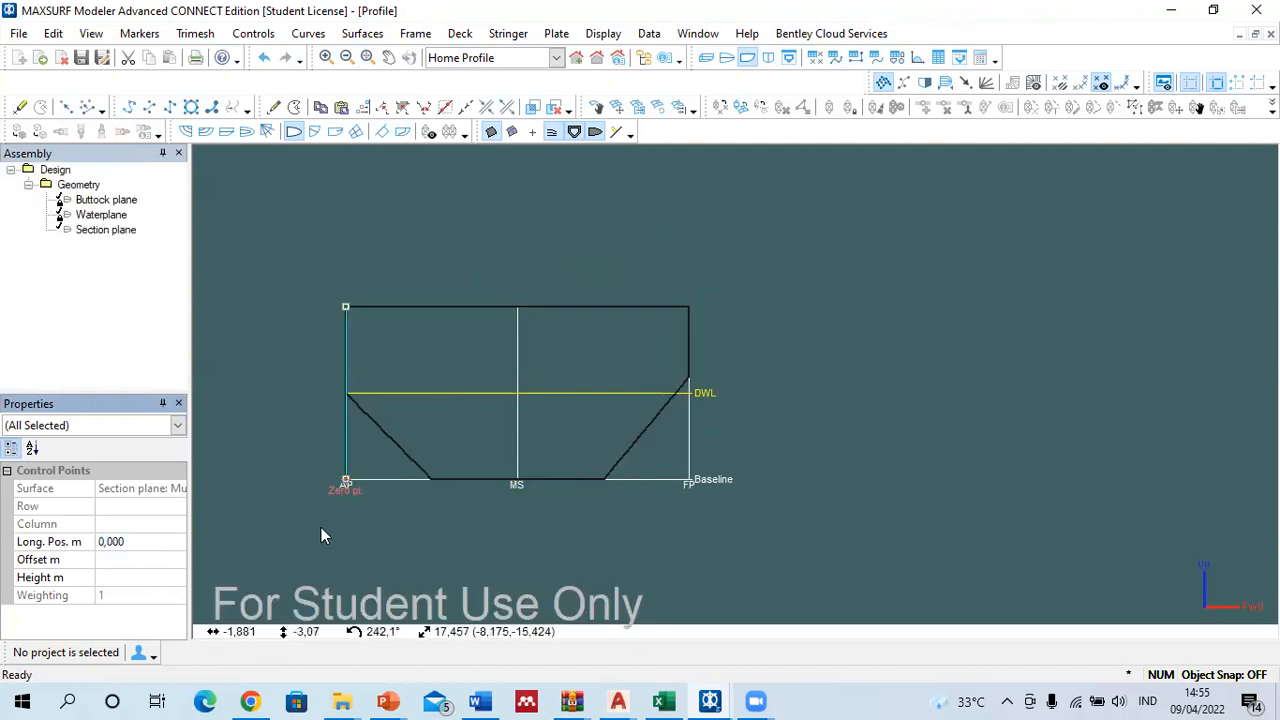
click(385, 527)
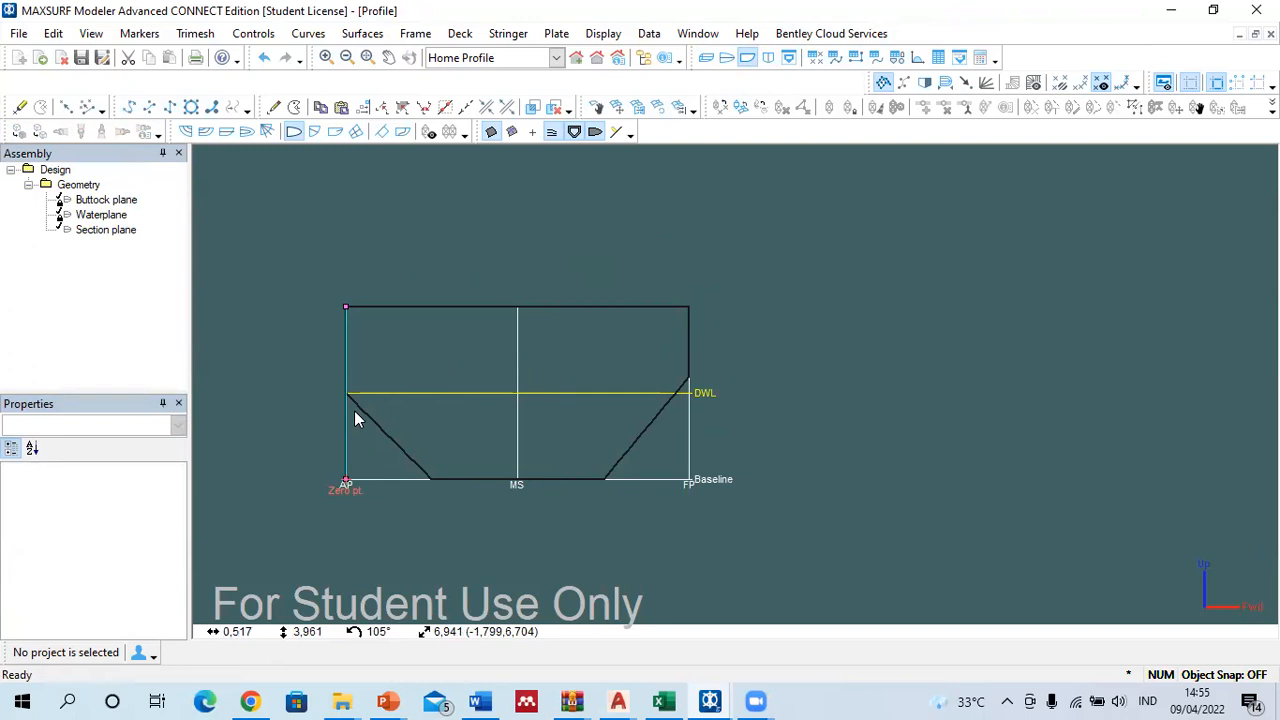
Step: Add a control point row at the section plane's mid-height in the Body Plan view and set its height to 5 m
click(770, 58)
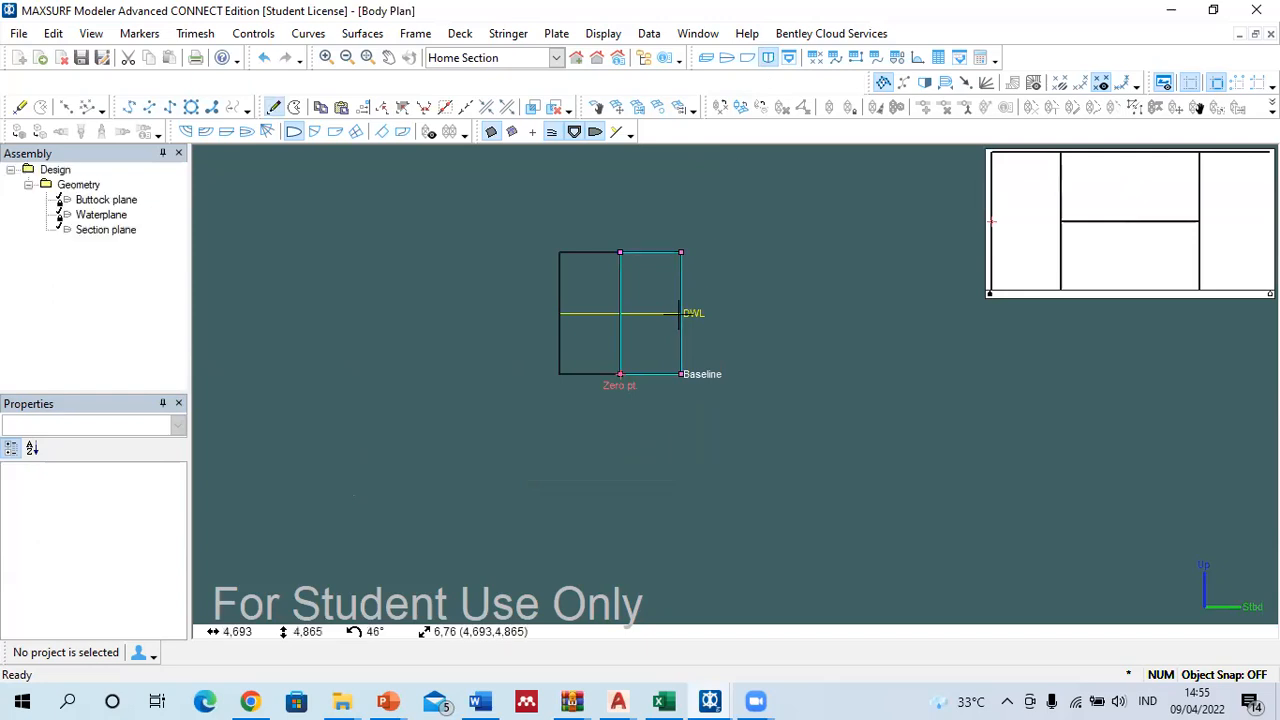
click(681, 314)
drag(681, 314, 714, 316)
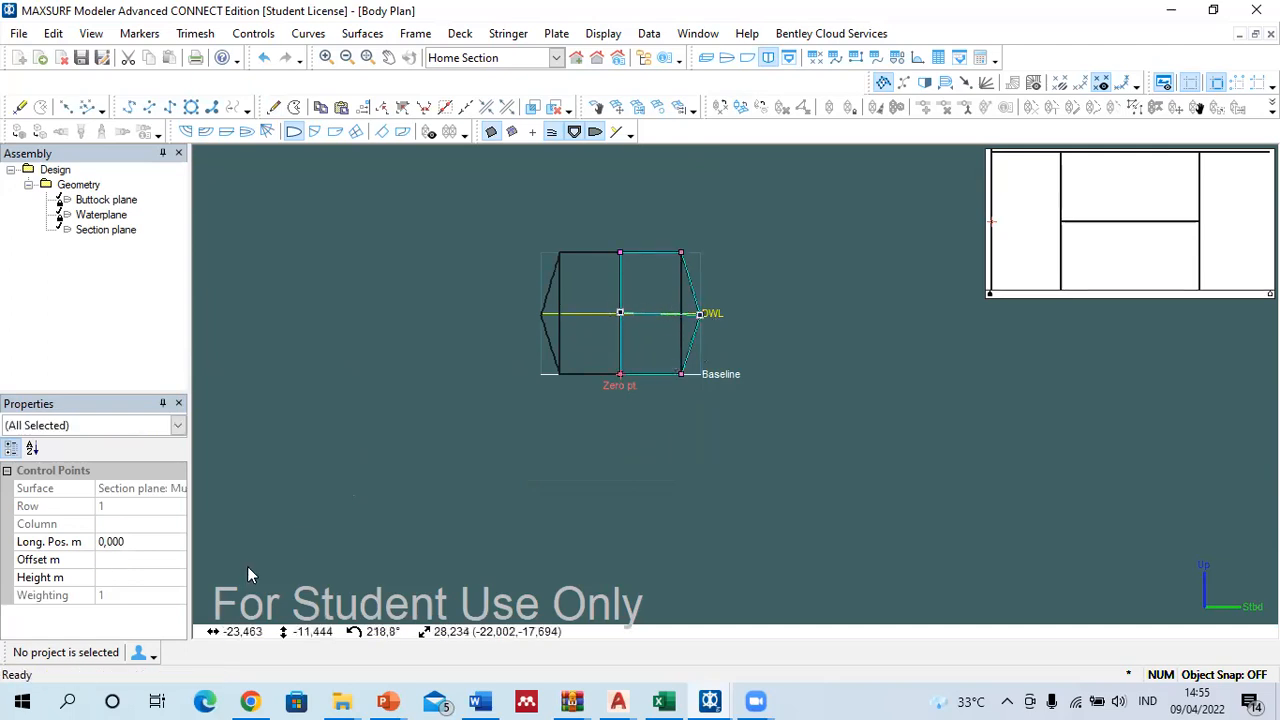
click(144, 571)
text(2)
key(Return)
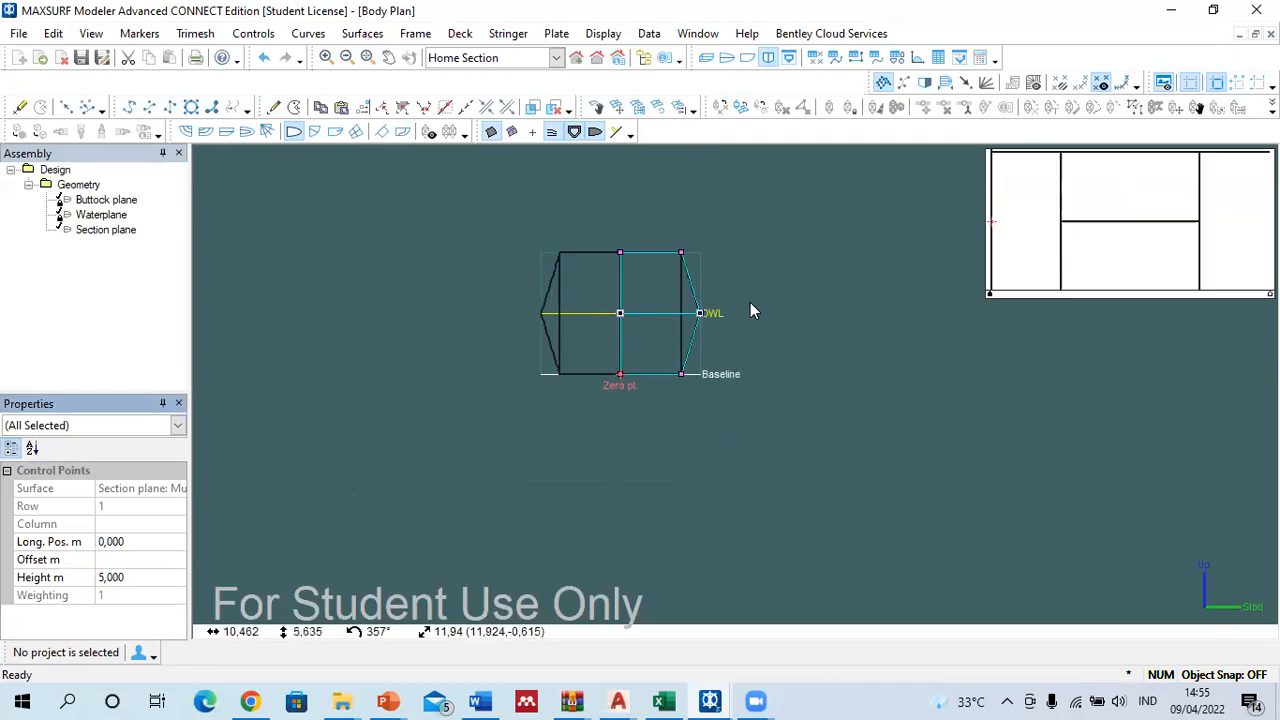
Step: Set the offset of the section plane's outboard control point column to 5 m
click(670, 237)
drag(670, 231, 740, 407)
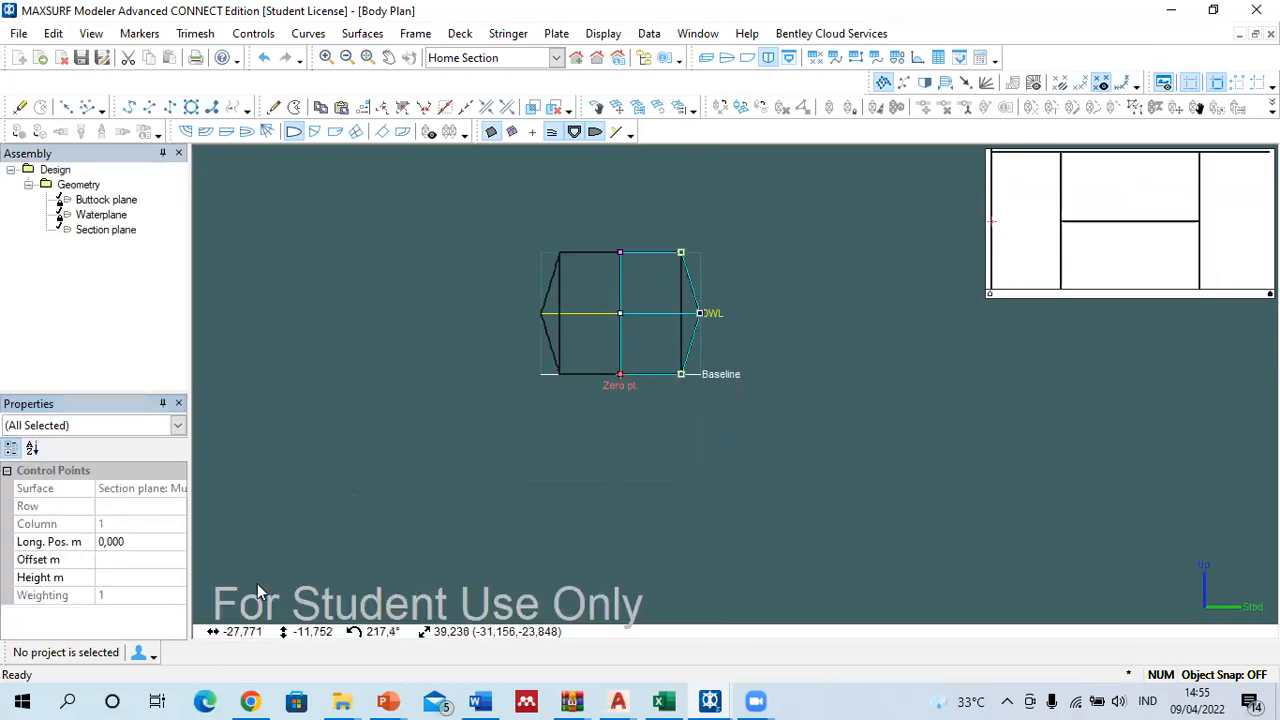
click(120, 558)
text(5)
key(Return)
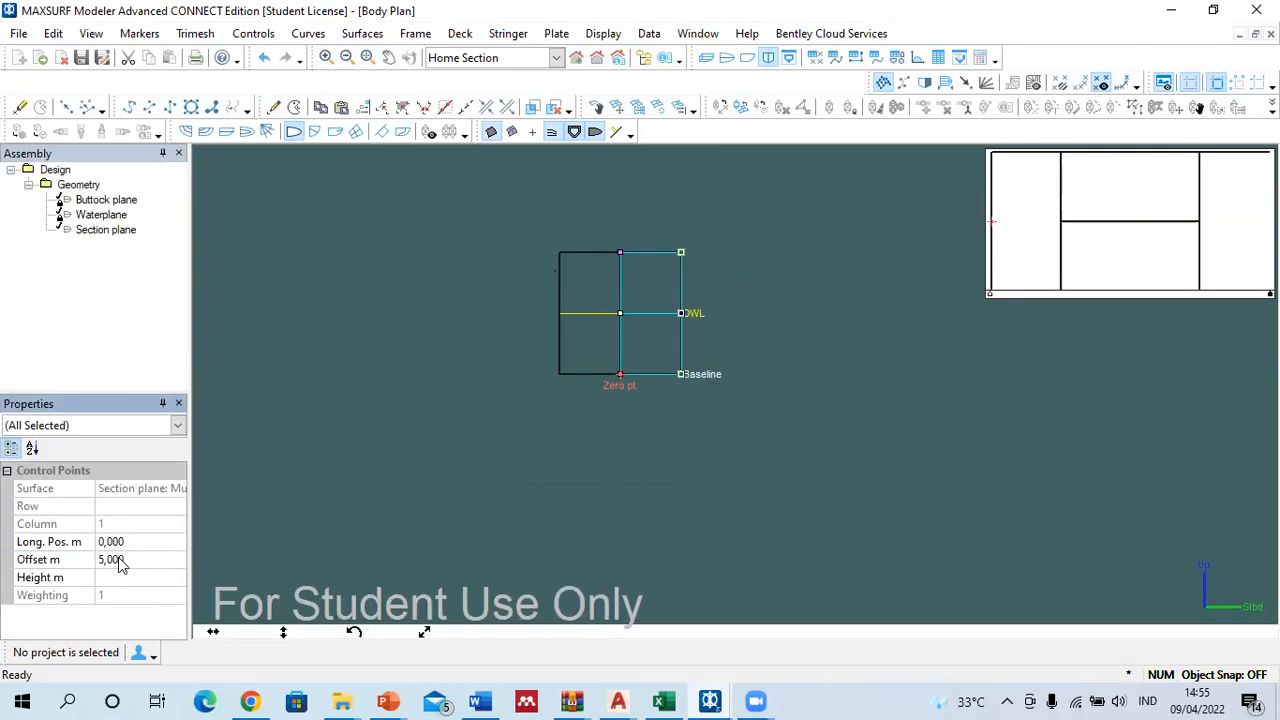
Step: Set the longitudinal position of the section plane's bottom control point row to 5 m in the Profile view
click(747, 57)
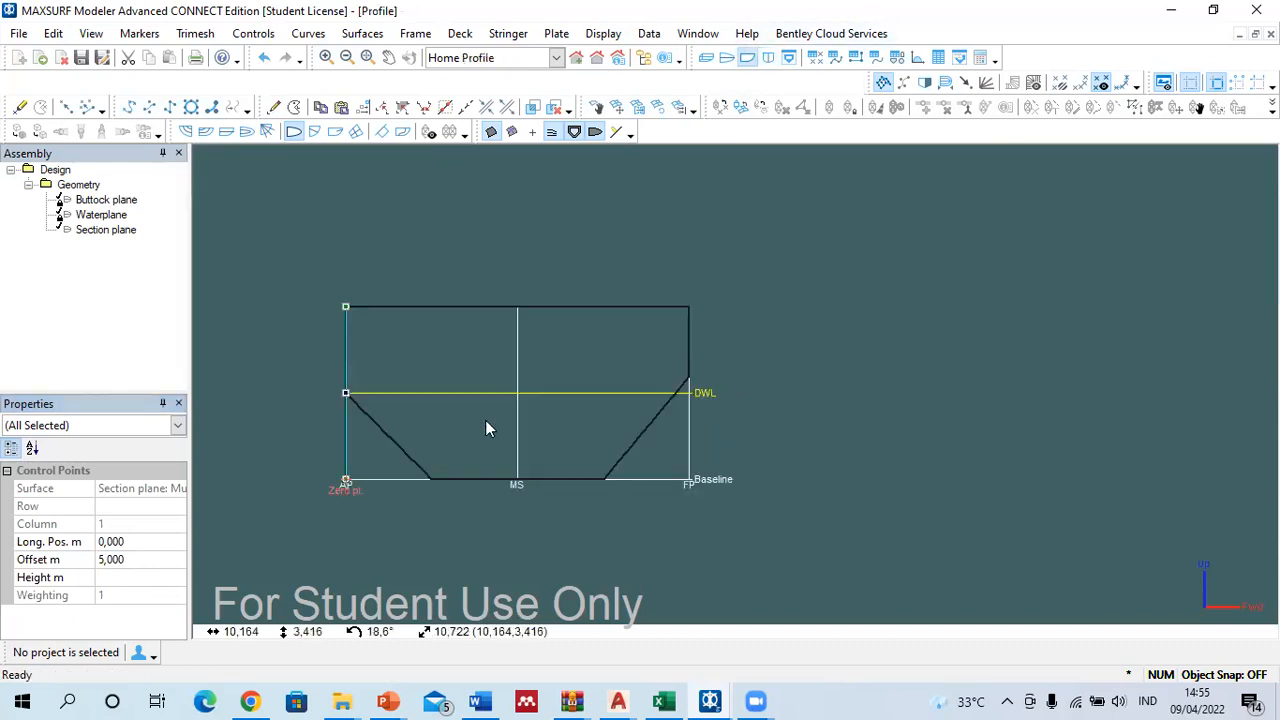
click(386, 396)
drag(305, 453, 388, 504)
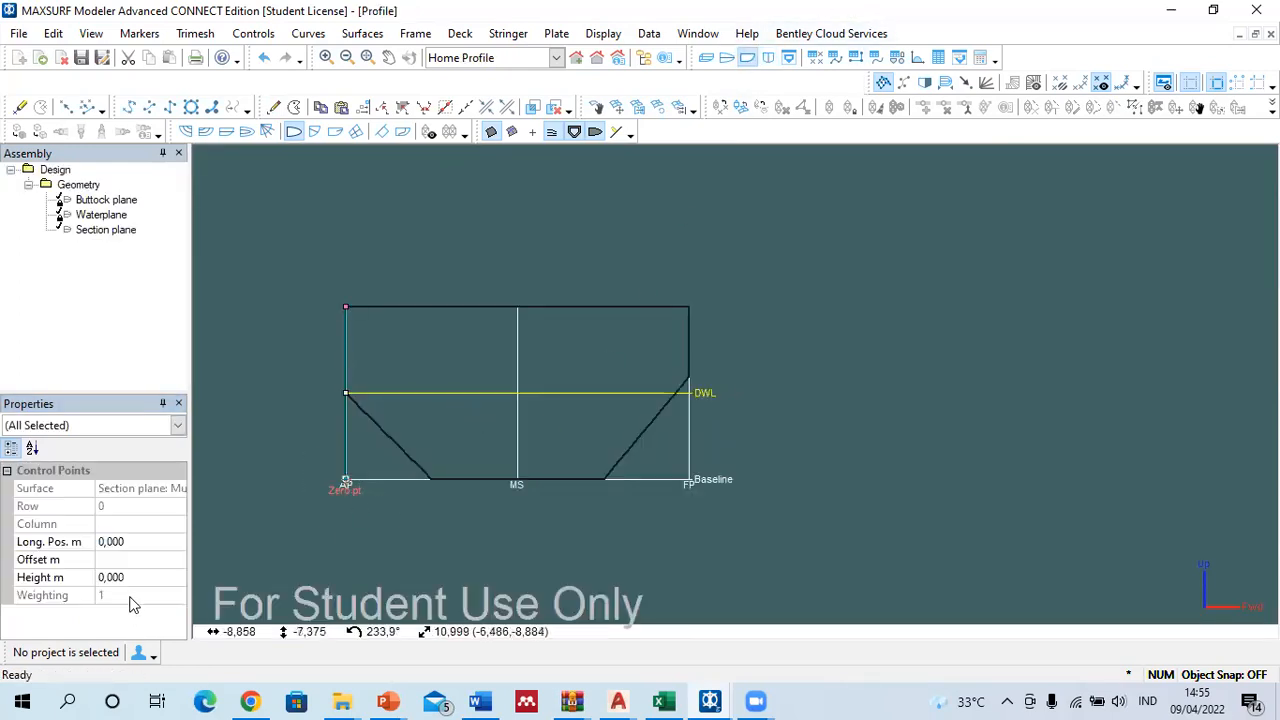
click(143, 545)
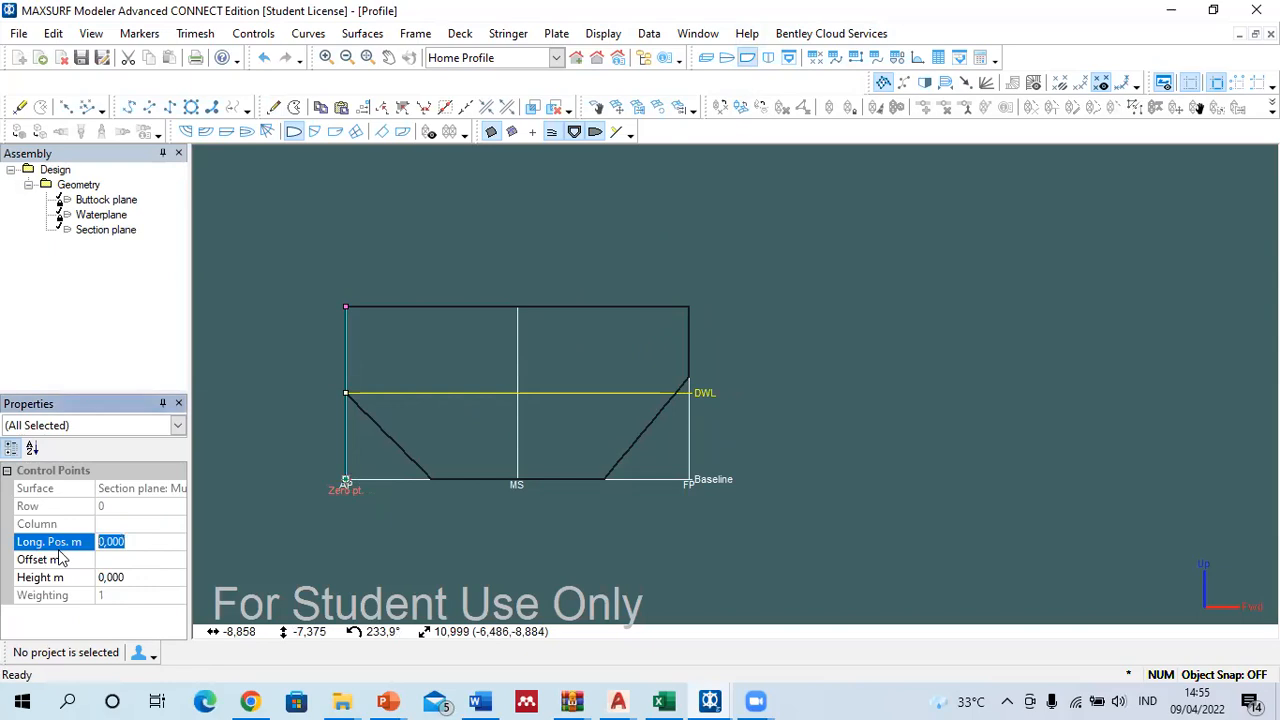
text(5)
key(Return)
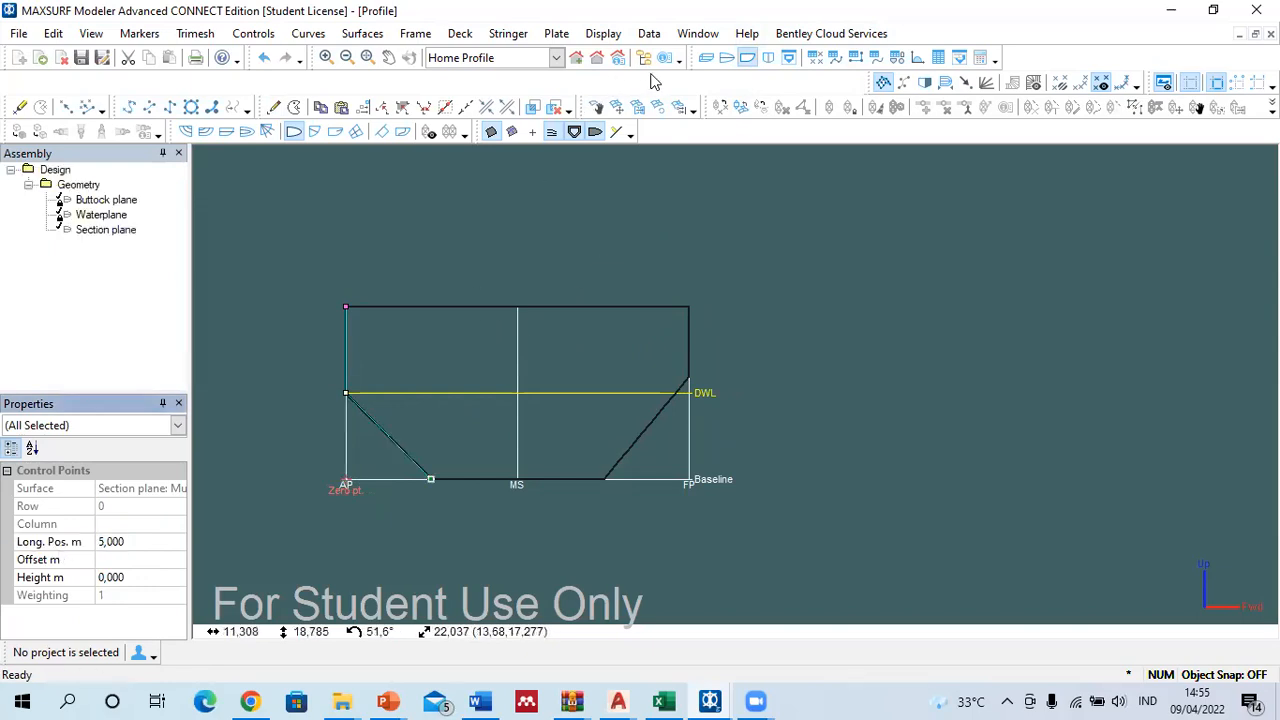
Step: Check the fit of the section plane at the hull's aft end in the Perspective view from several angles
click(704, 57)
click(643, 457)
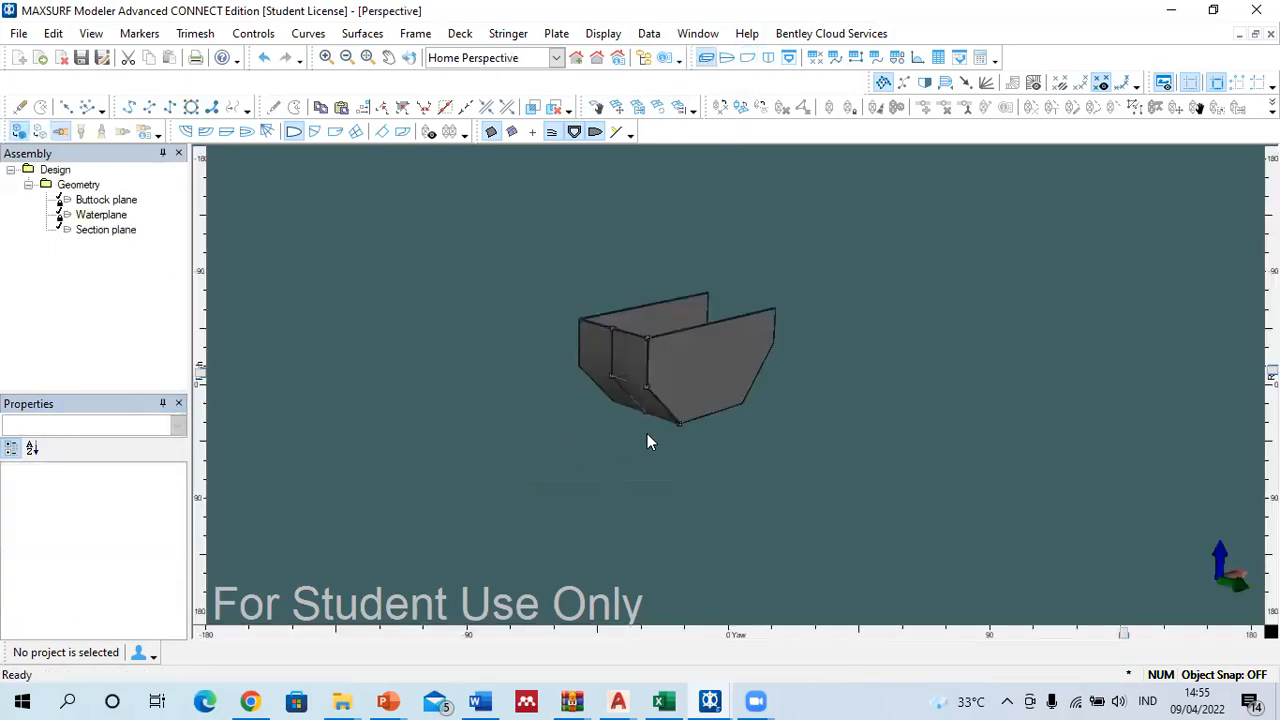
scroll(634, 398, up, 5)
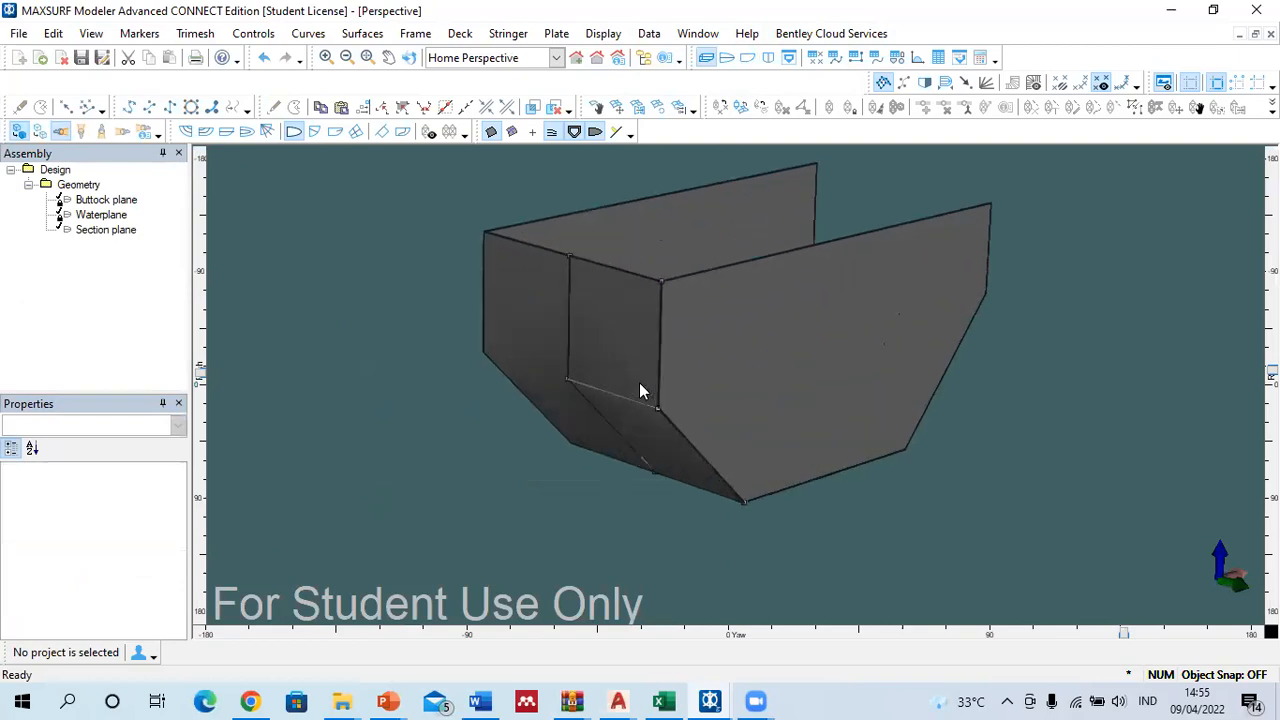
click(609, 311)
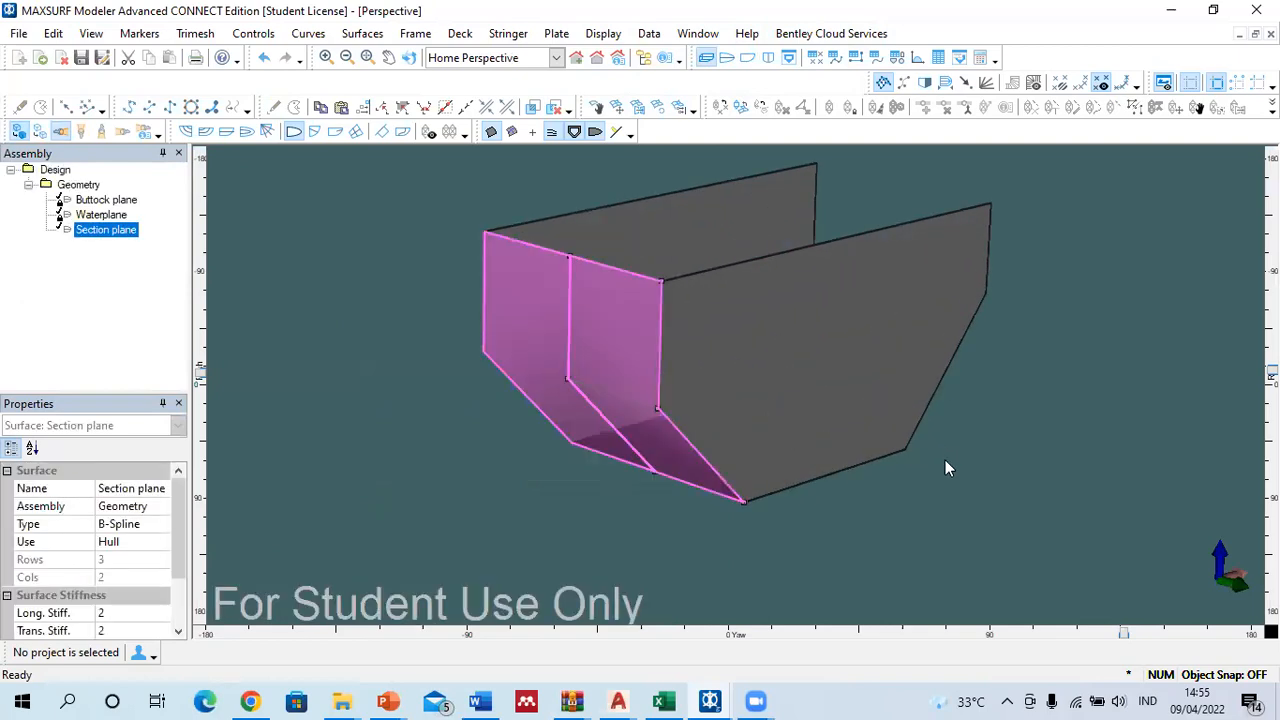
click(1010, 555)
key(Left)
key(Left)
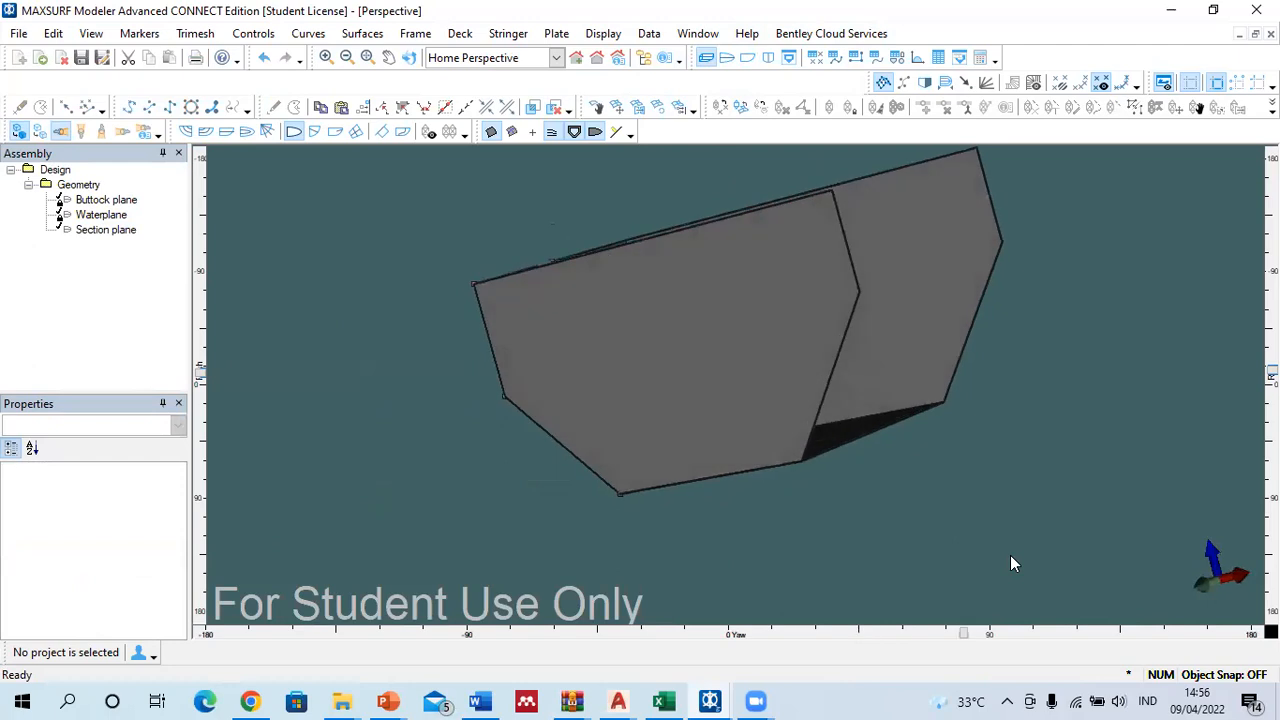
Step: Try duplicating the section plane once with a transverse spacing of 15 m, and undo the copy
click(504, 340)
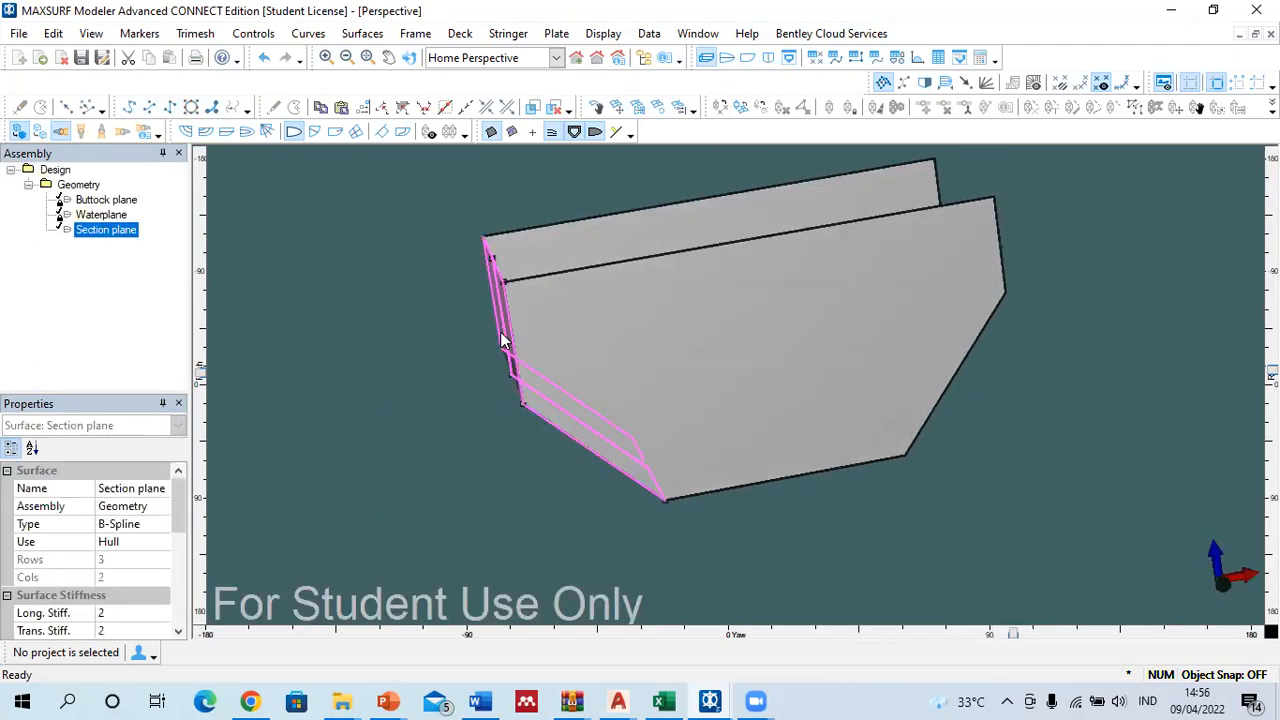
click(362, 33)
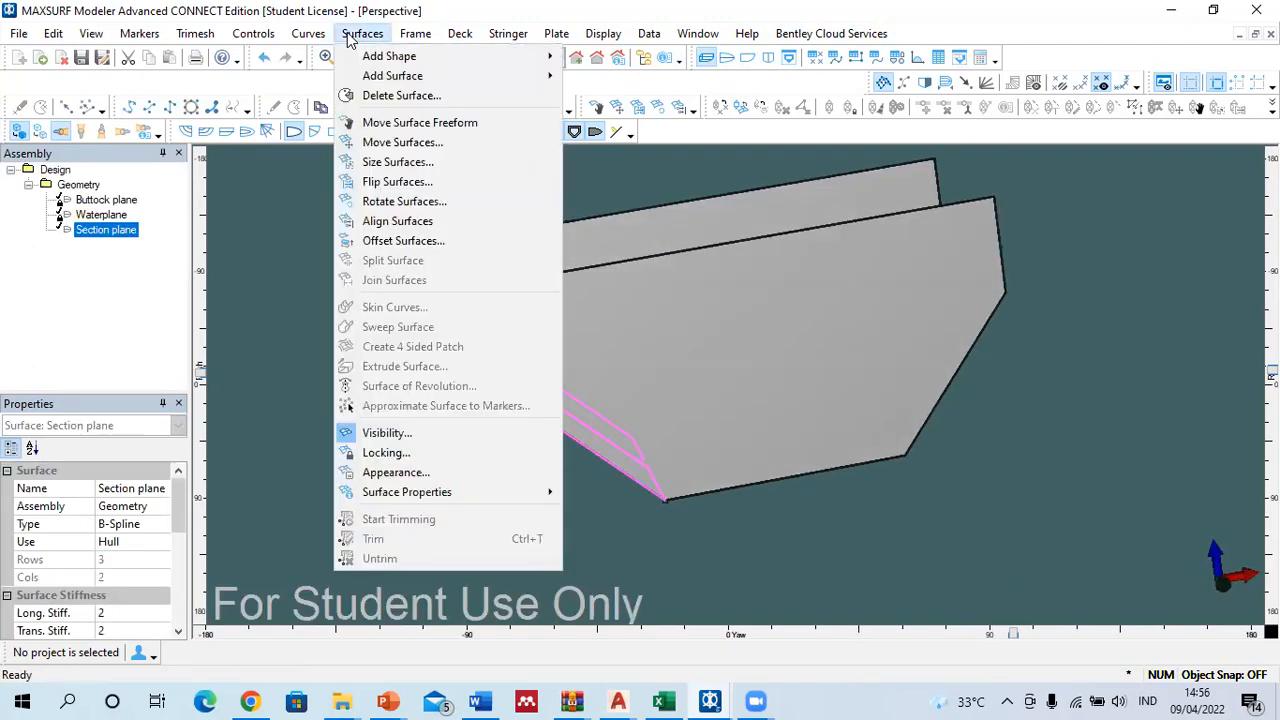
click(377, 143)
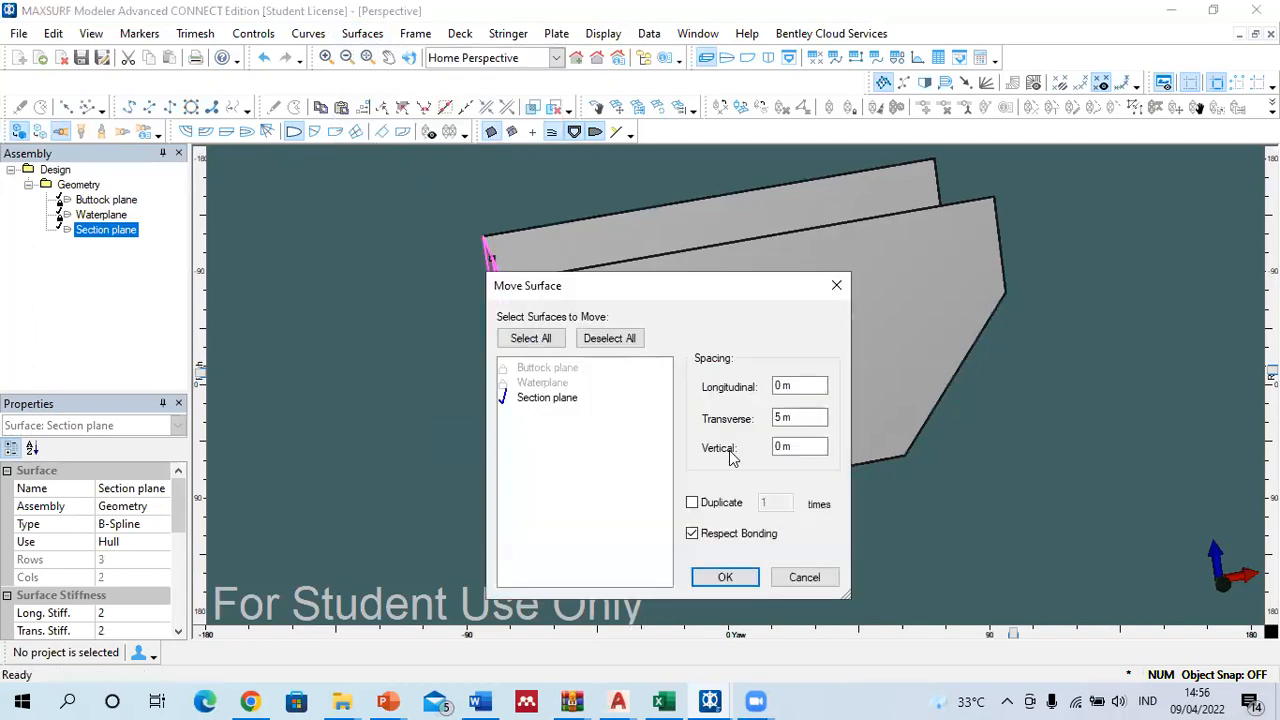
click(692, 502)
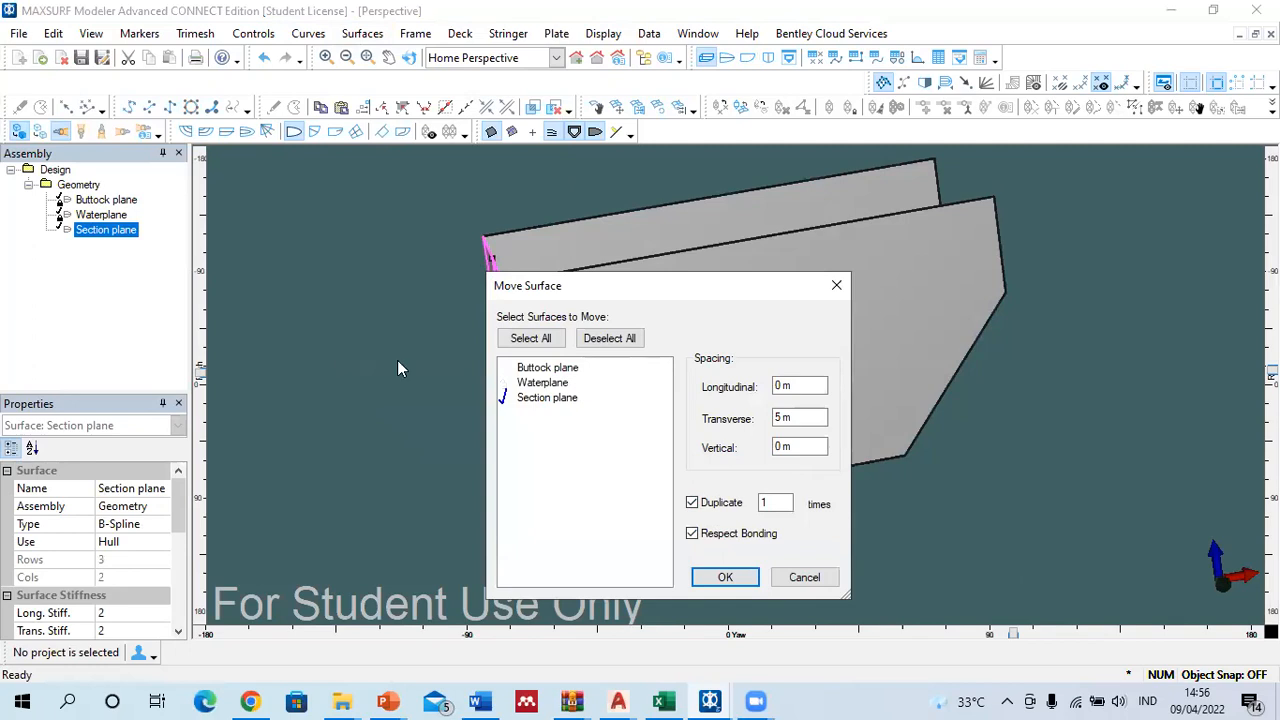
drag(810, 416, 756, 428)
text(15)
click(723, 577)
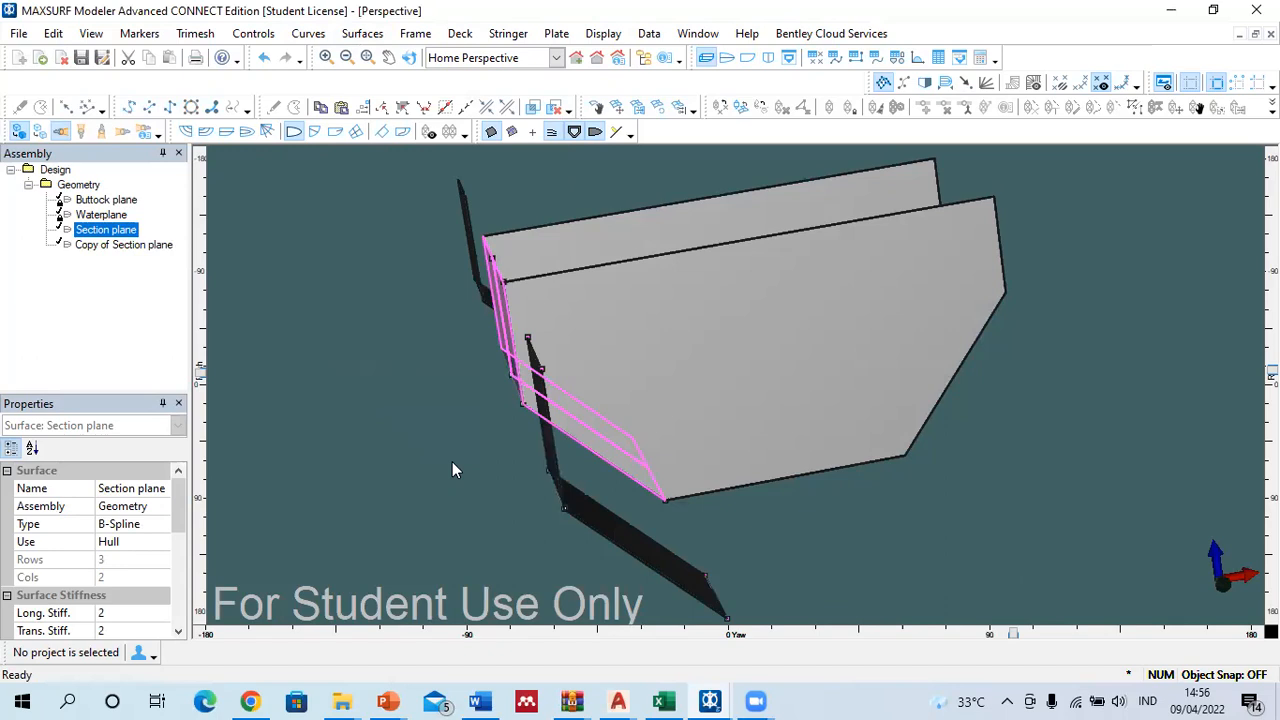
key(ctrl+z)
Step: Duplicate the section plane once with 15 m longitudinal and 0 m transverse spacing using Move Surface
click(495, 296)
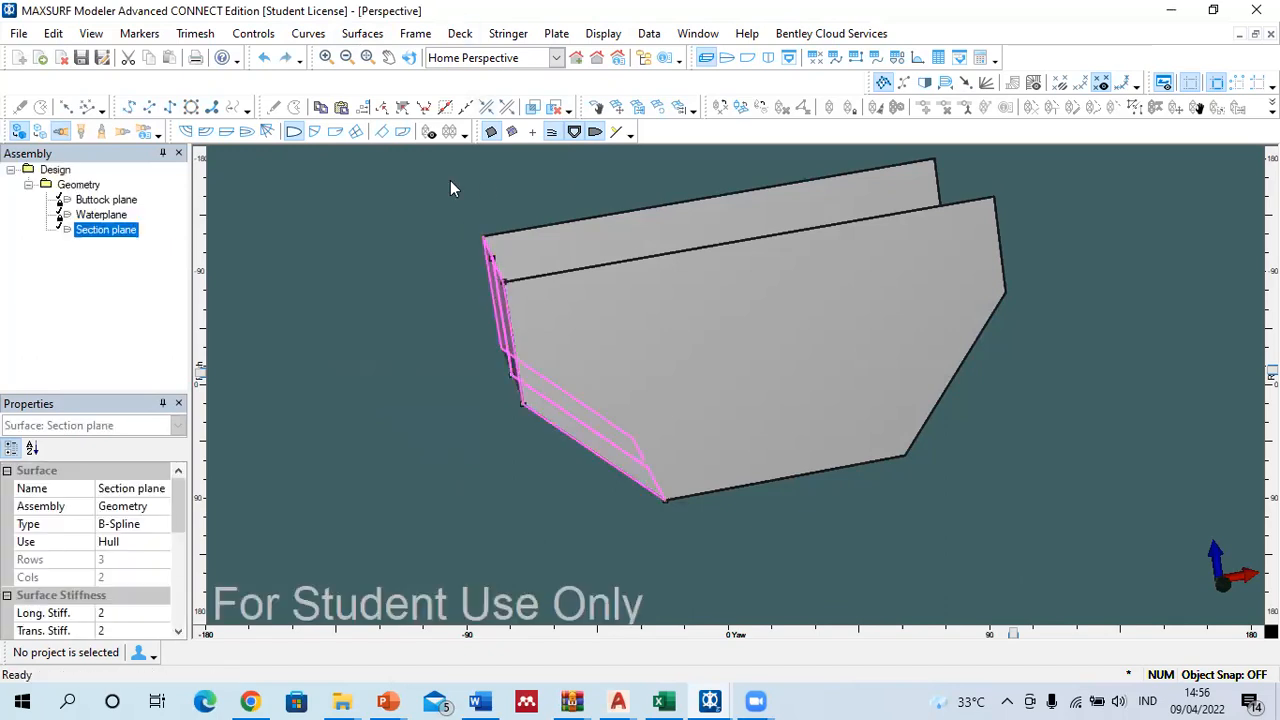
click(372, 36)
click(400, 142)
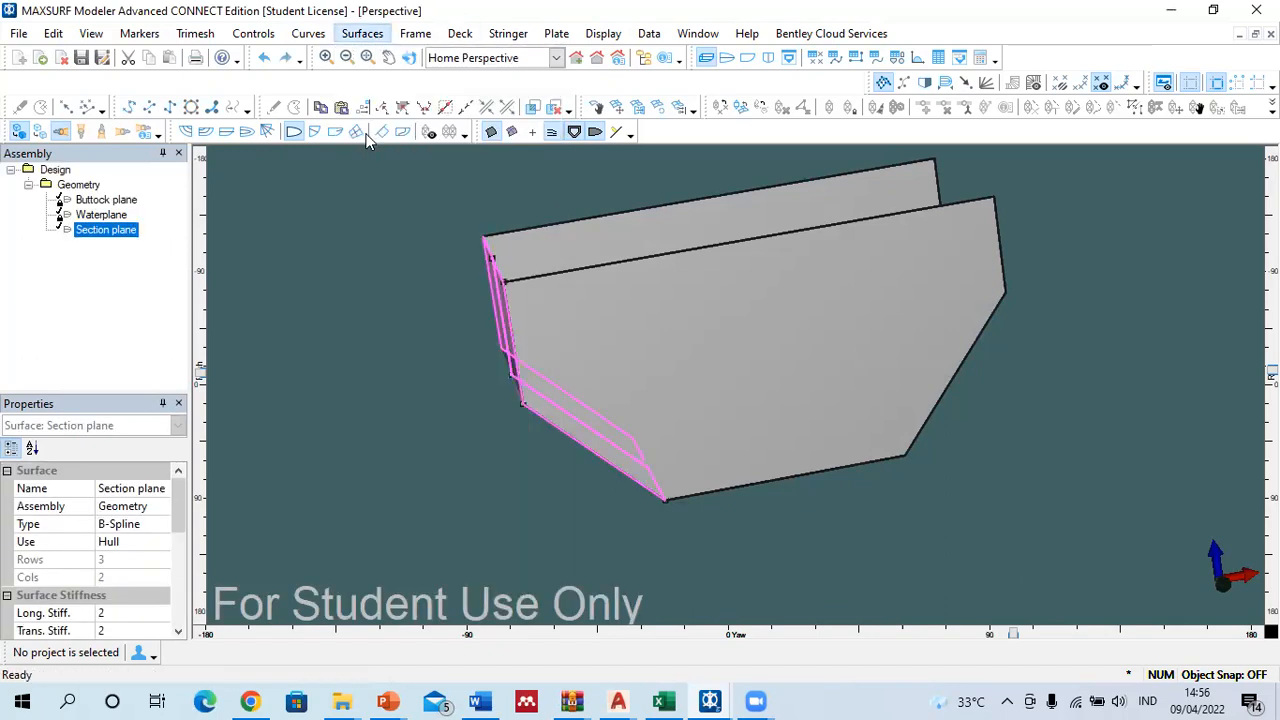
drag(814, 418, 674, 423)
text(0)
key(shift+Tab)
text(15)
click(692, 503)
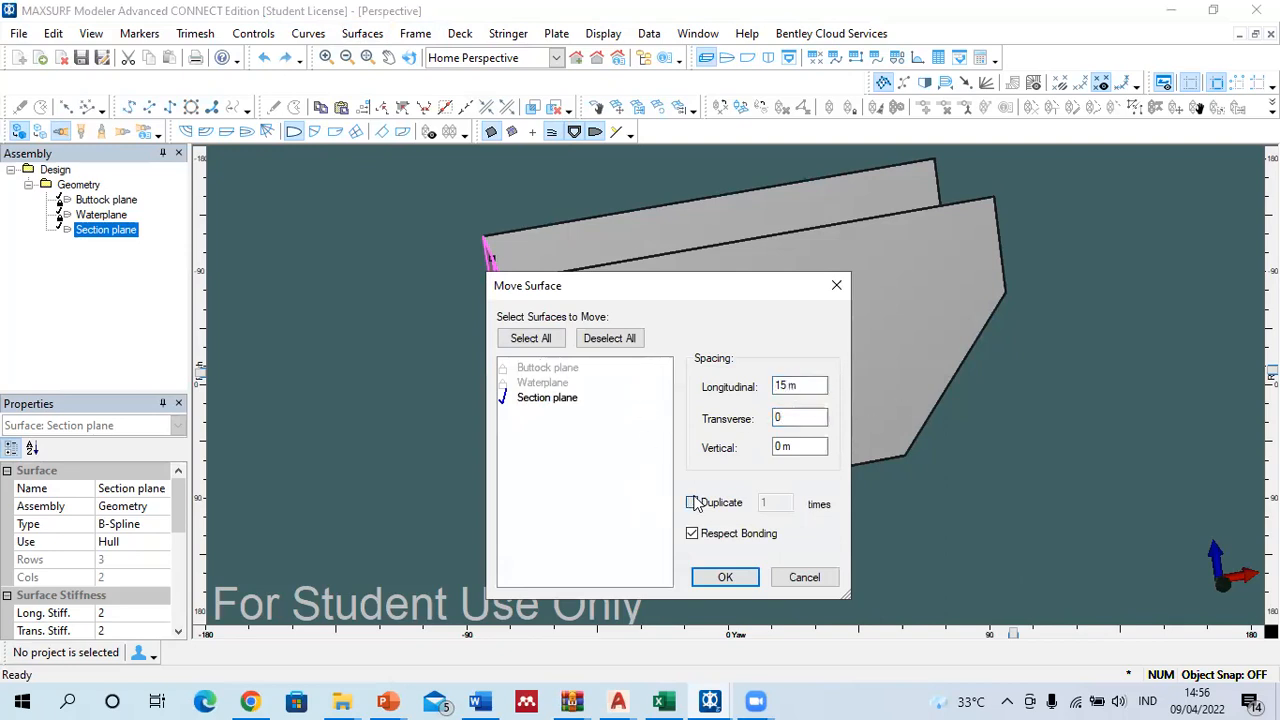
click(718, 579)
scroll(461, 456, down, 3)
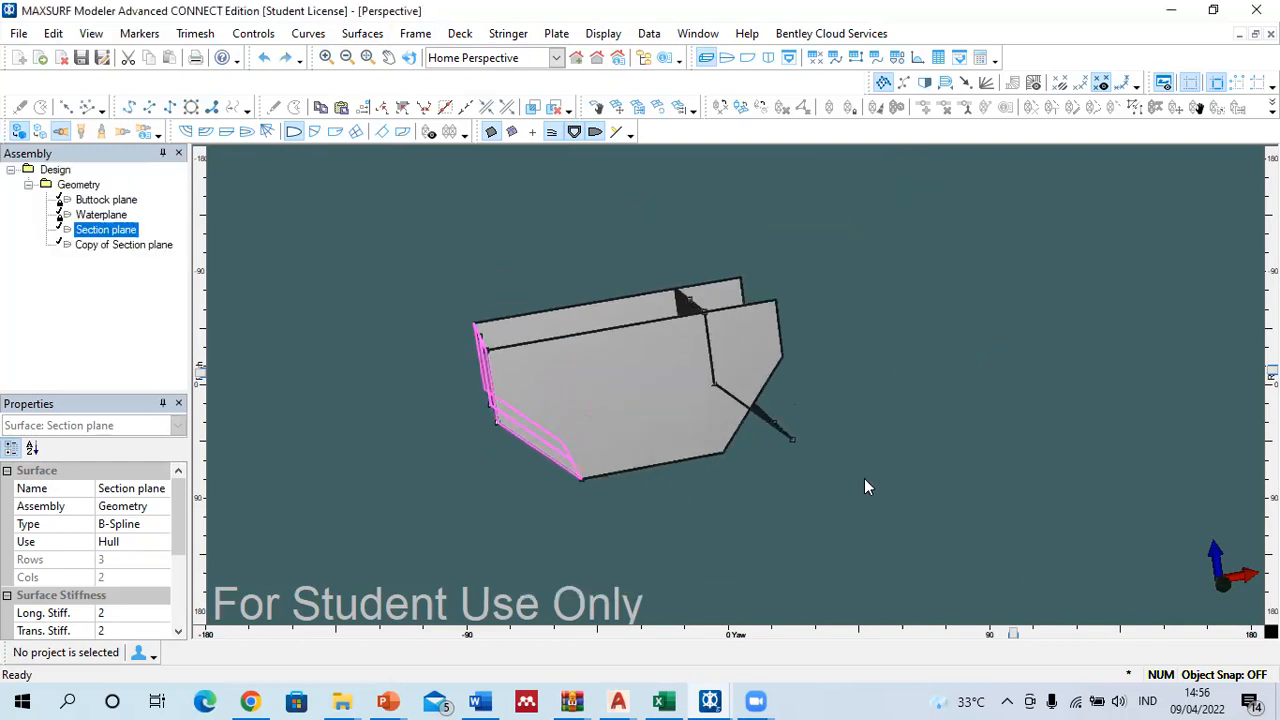
Step: Lock the original section plane at the aft end
click(827, 396)
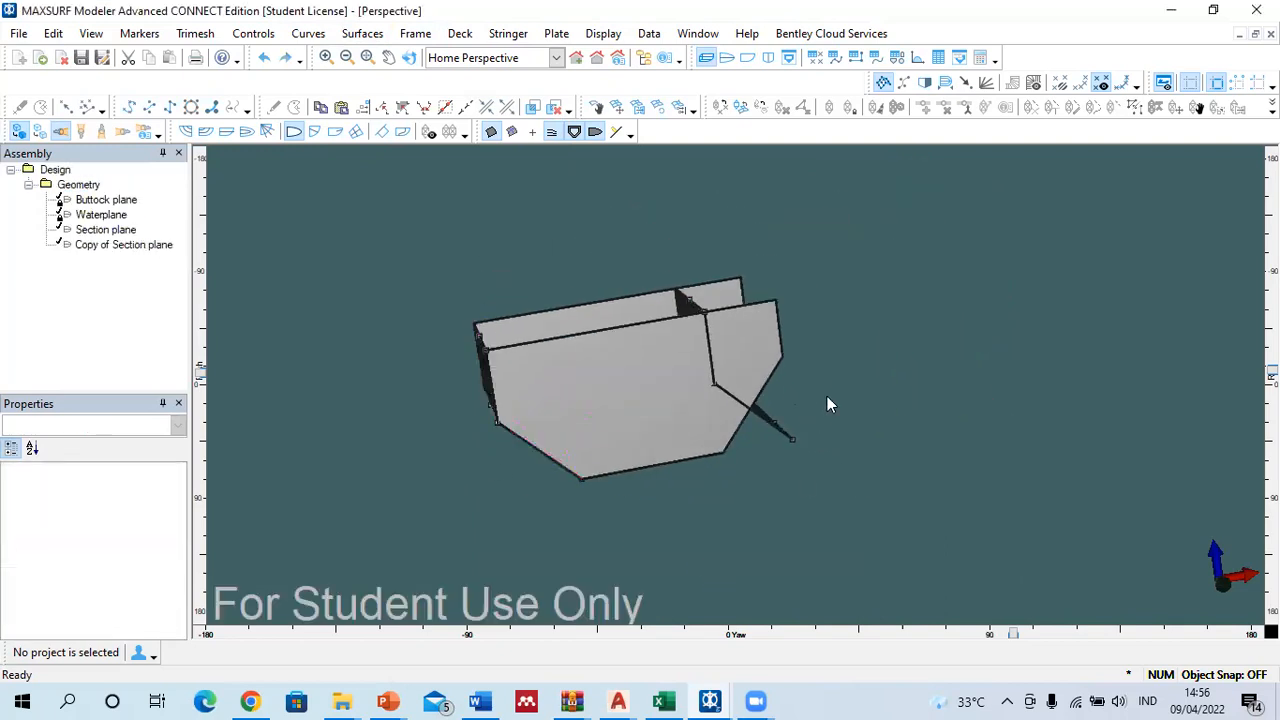
click(484, 370)
right_click(484, 370)
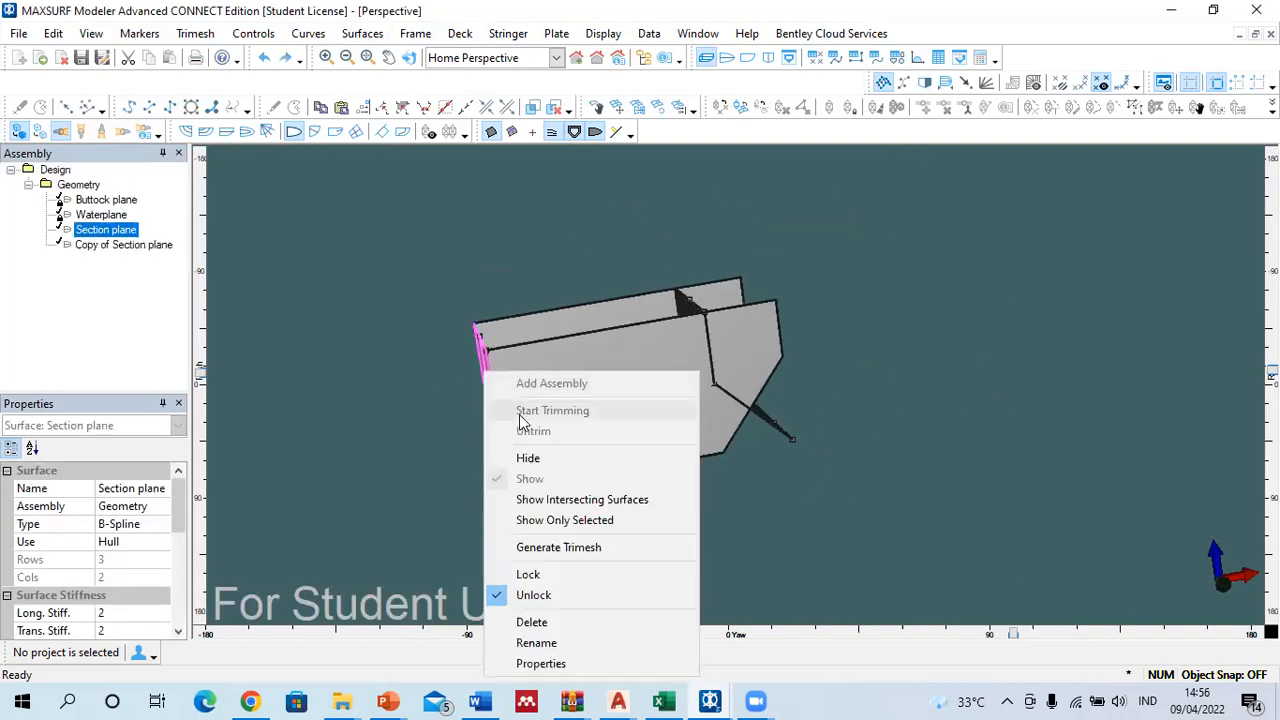
click(528, 574)
Step: In the Profile view, set the height of the section plane copy's middle row of control points to 6 m
click(766, 58)
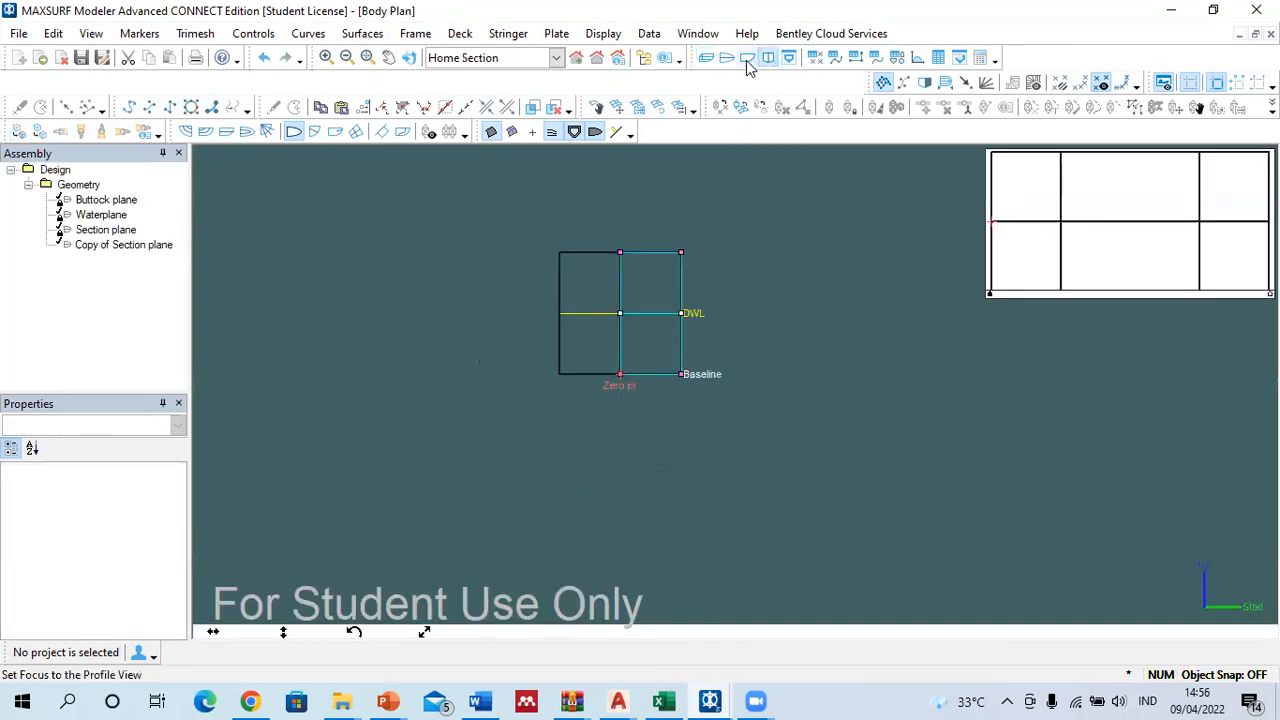
click(748, 58)
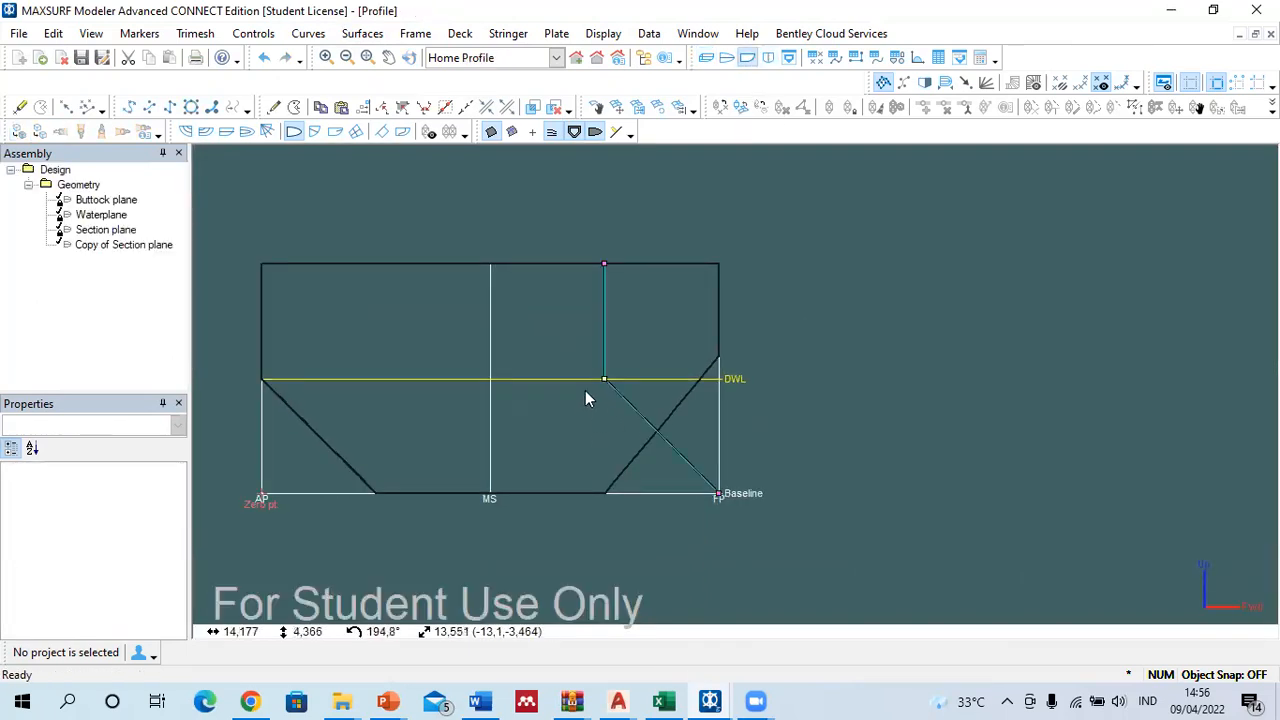
drag(591, 355, 619, 398)
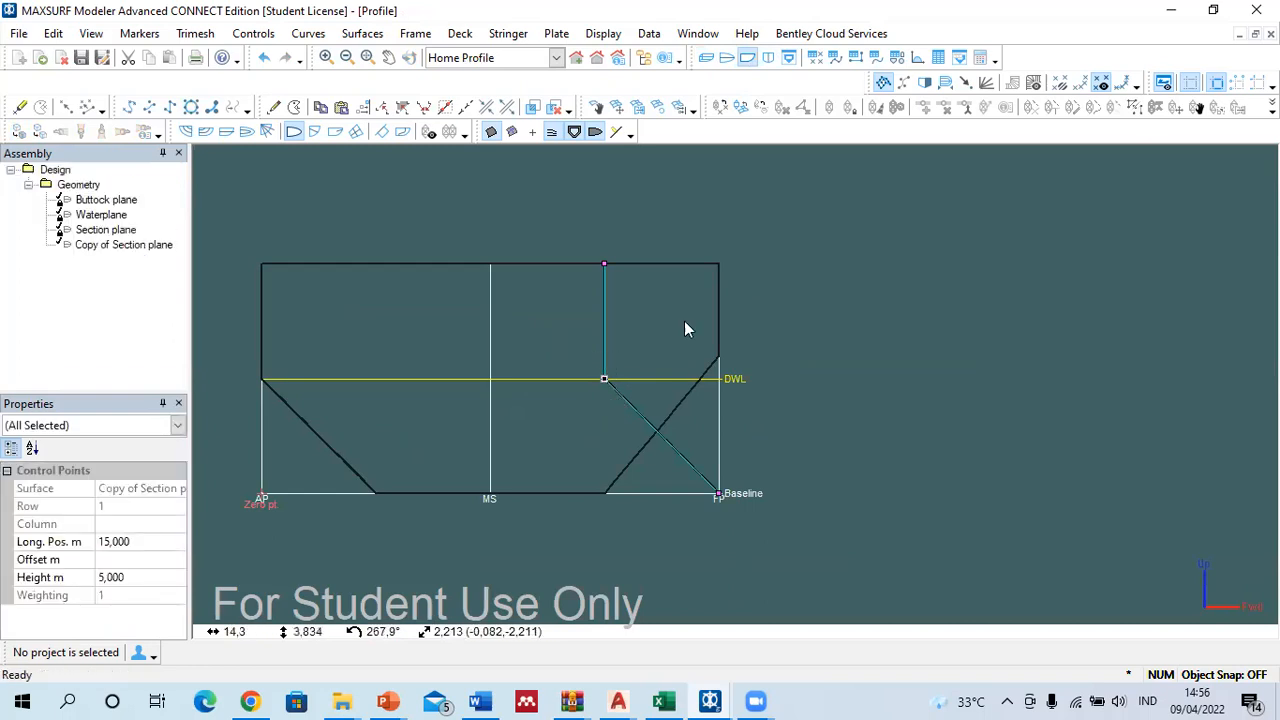
click(62, 579)
text(6)
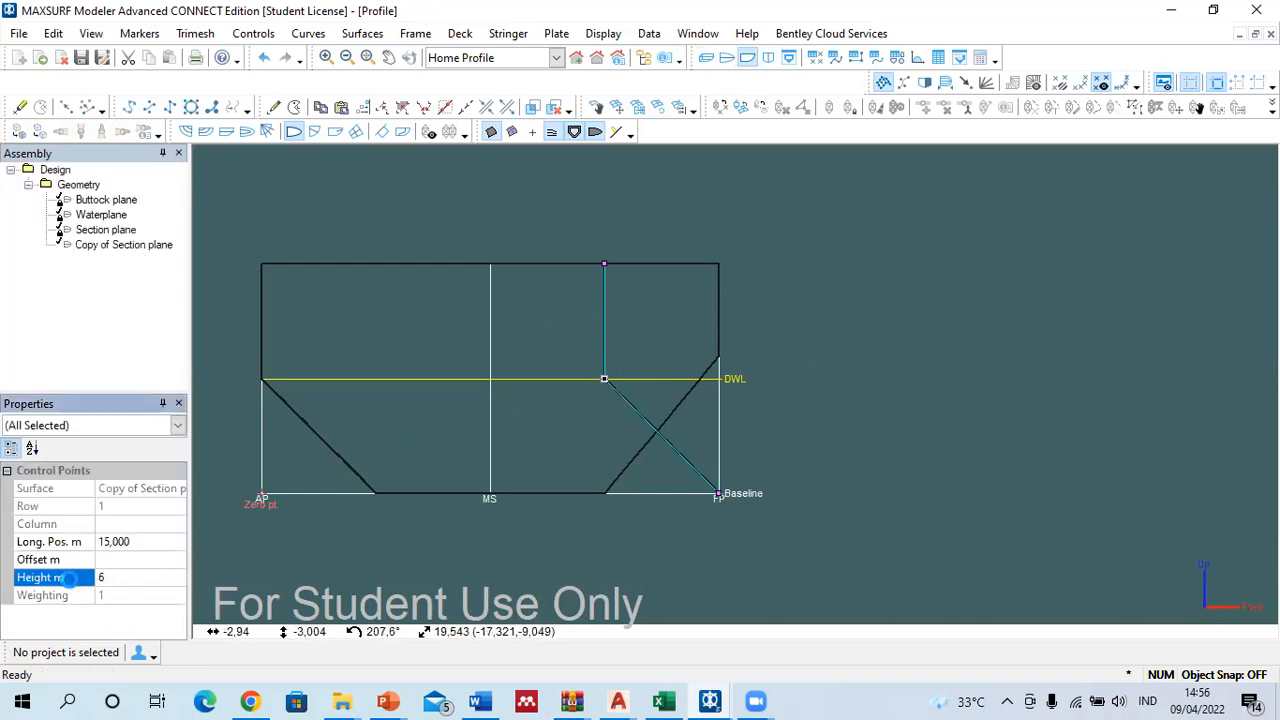
key(Return)
Step: Set the longitudinal position of the section plane copy's top and middle control points to 20 m and its bottom points to 15 m
click(632, 383)
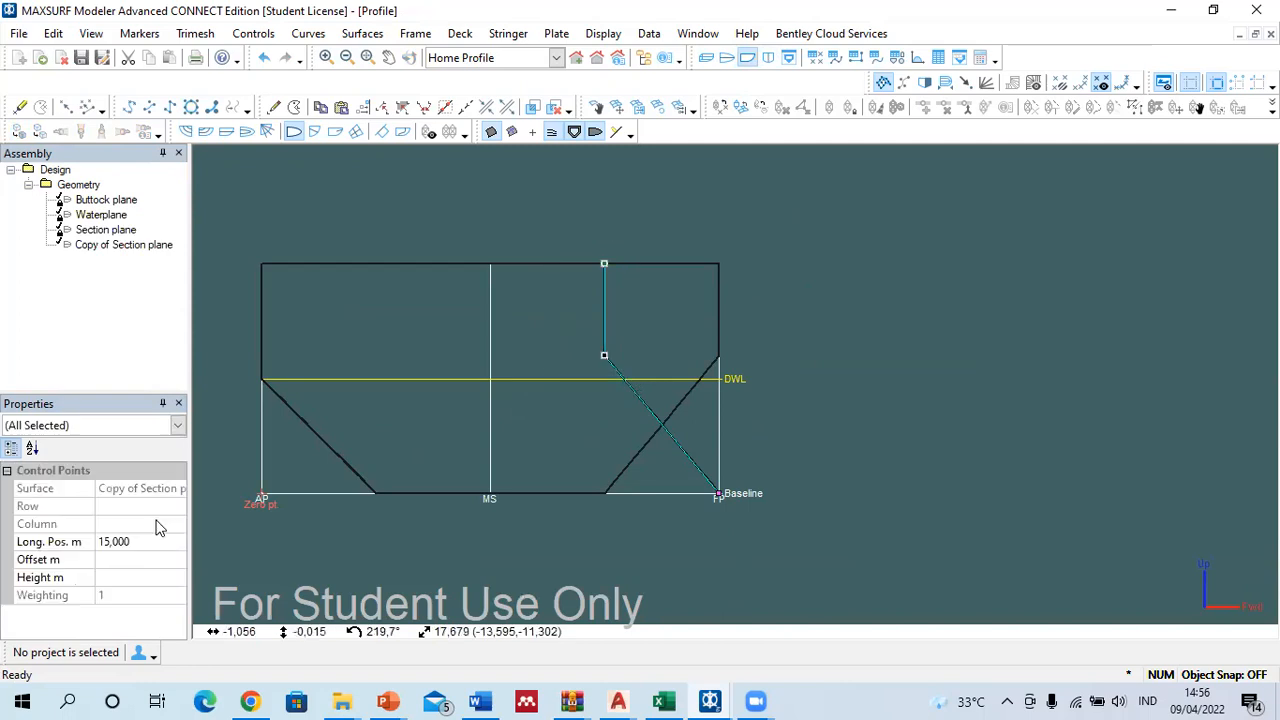
click(40, 541)
text(20)
key(Return)
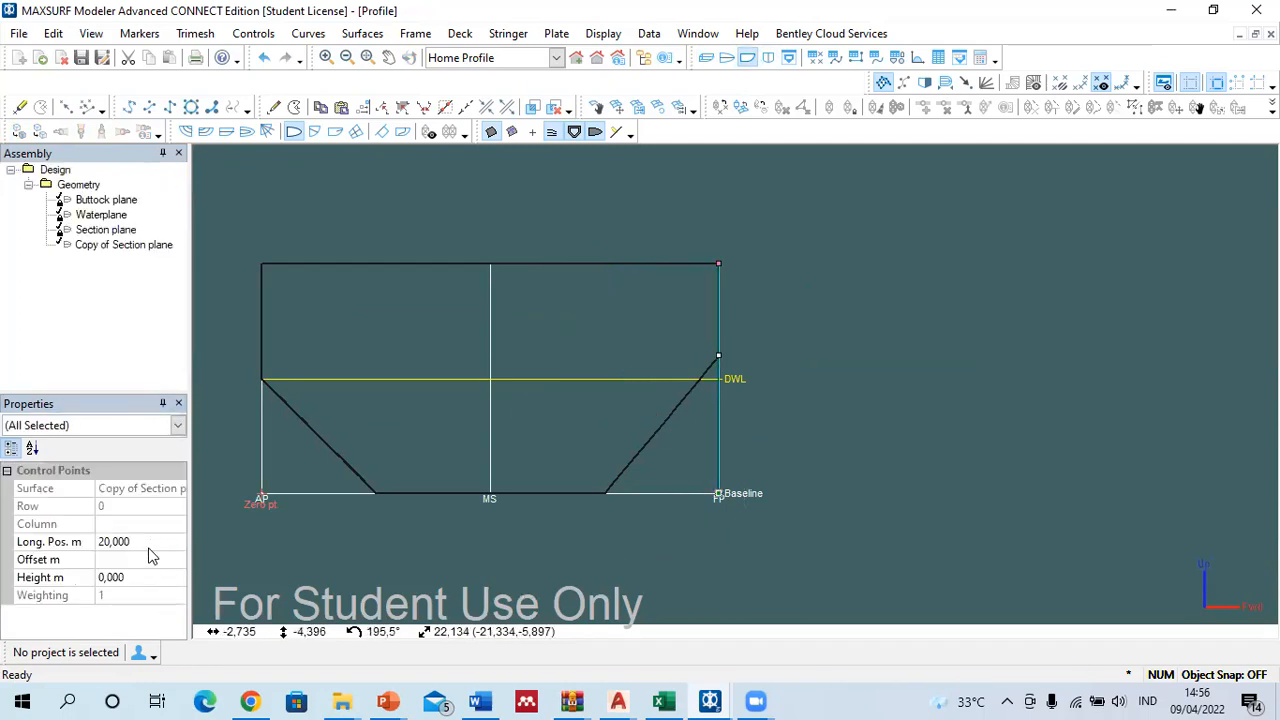
click(28, 541)
text(15)
key(Return)
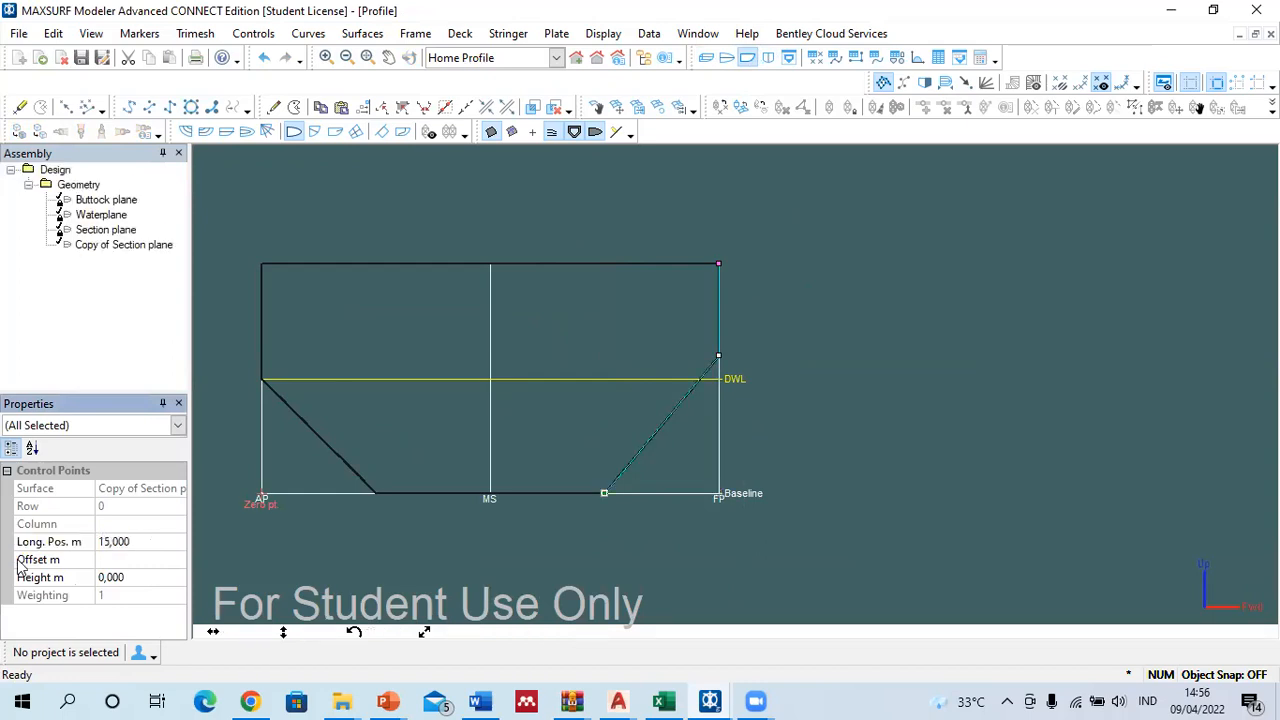
Step: Inspect the closed pontoon hull and the fit of its forward end in the Perspective view
click(706, 57)
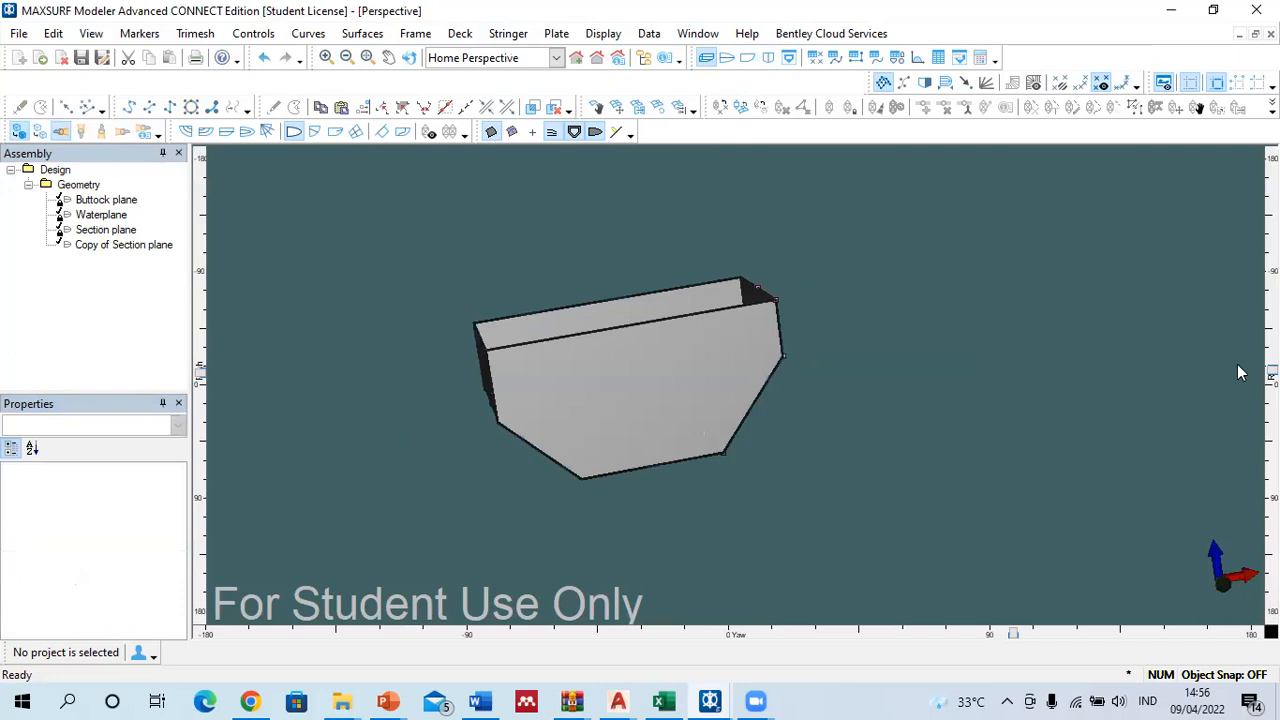
mouse_move(1271, 371)
mouse_down()
mouse_move(1250, 248)
mouse_move(1271, 385)
mouse_up()
scroll(748, 274, down, 6)
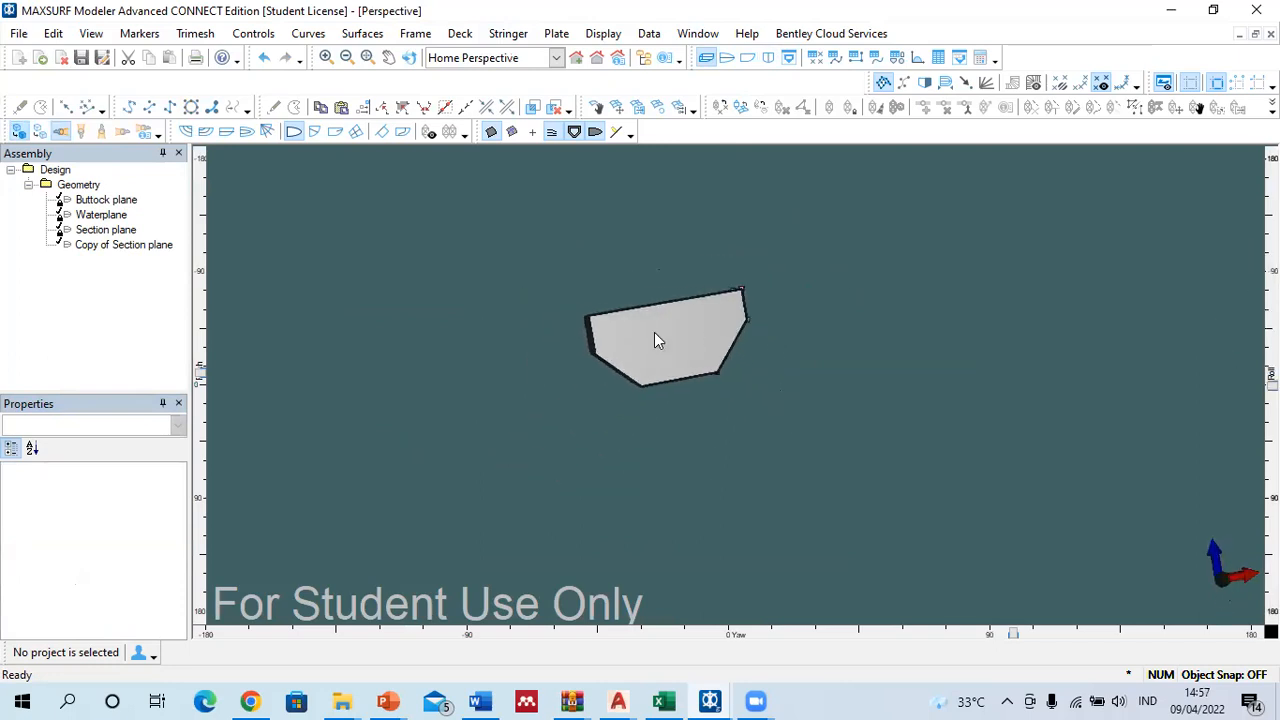
scroll(679, 319, up, 6)
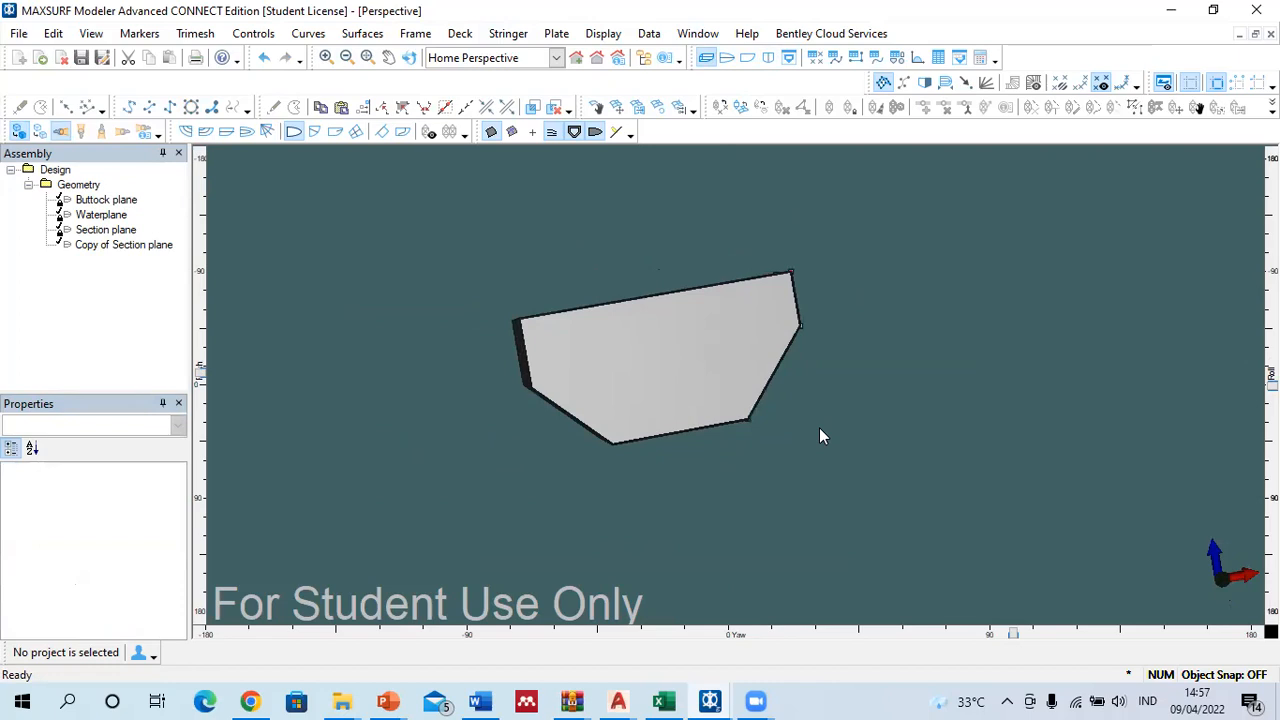
mouse_move(1272, 385)
mouse_down()
mouse_move(1272, 262)
mouse_move(1272, 383)
mouse_up()
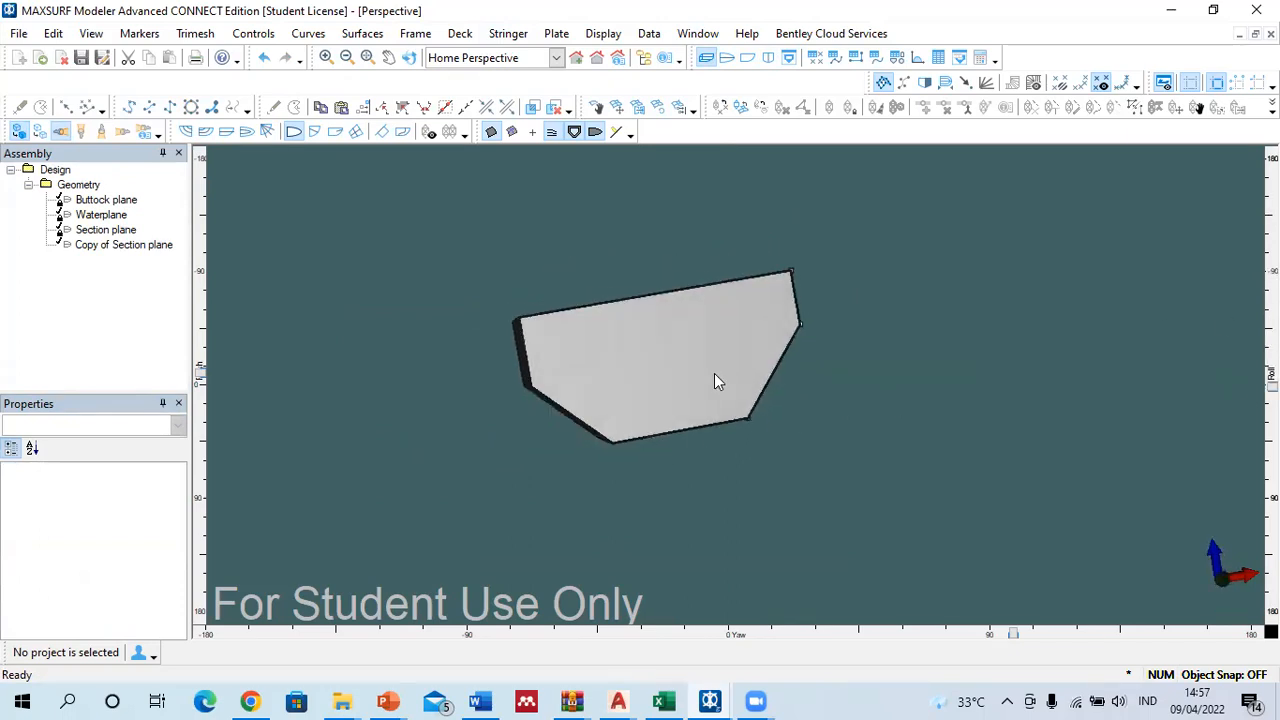
scroll(783, 382, down, 4)
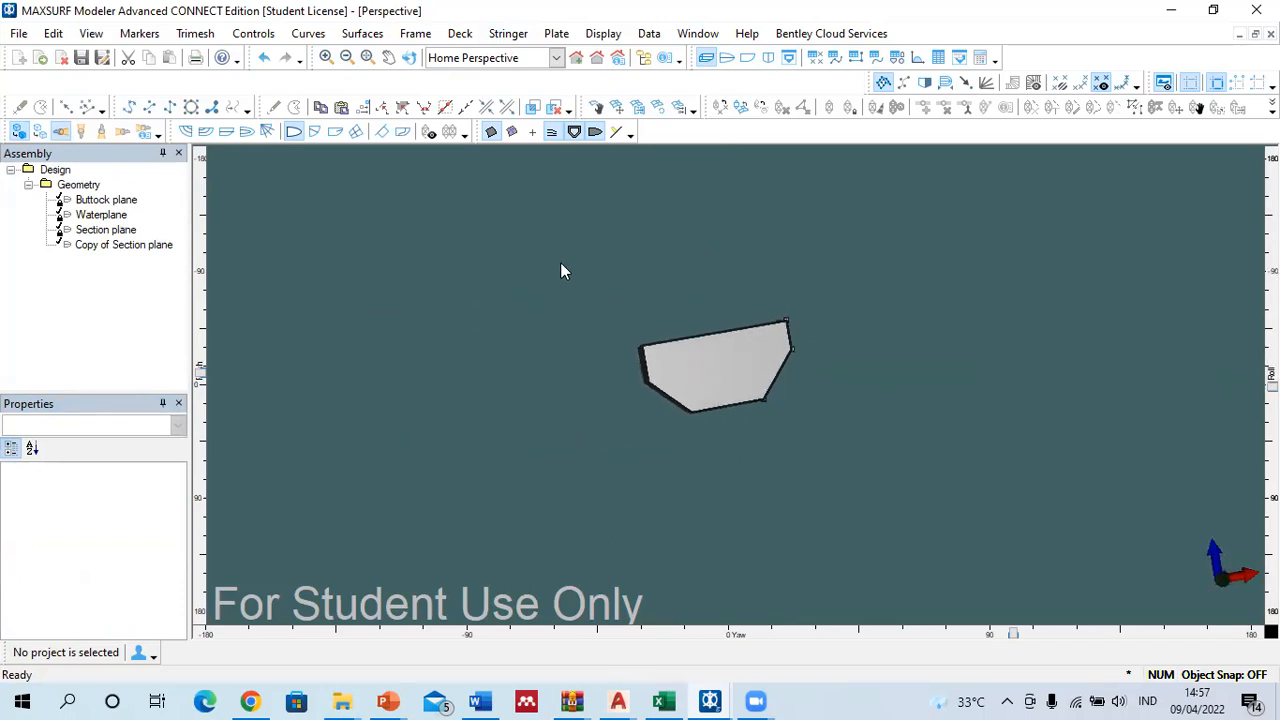
Step: Try to delete the root Design assembly
drag(522, 225, 917, 491)
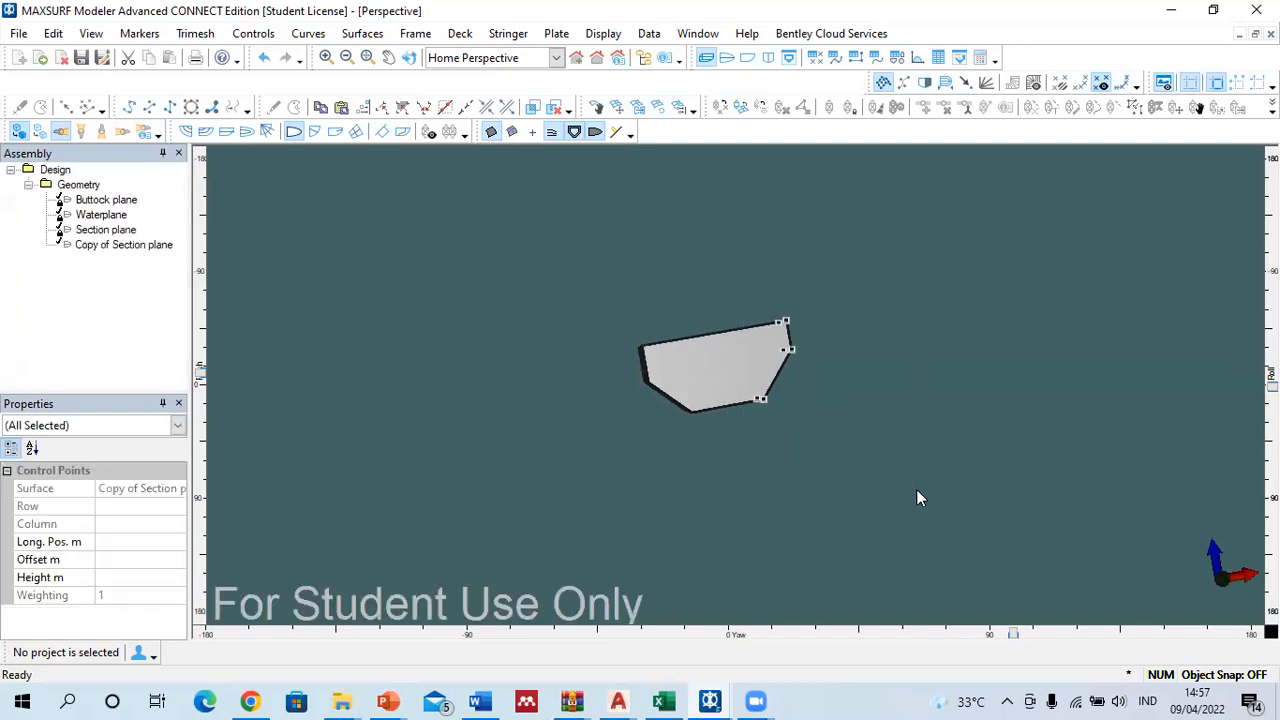
right_click(64, 170)
click(116, 416)
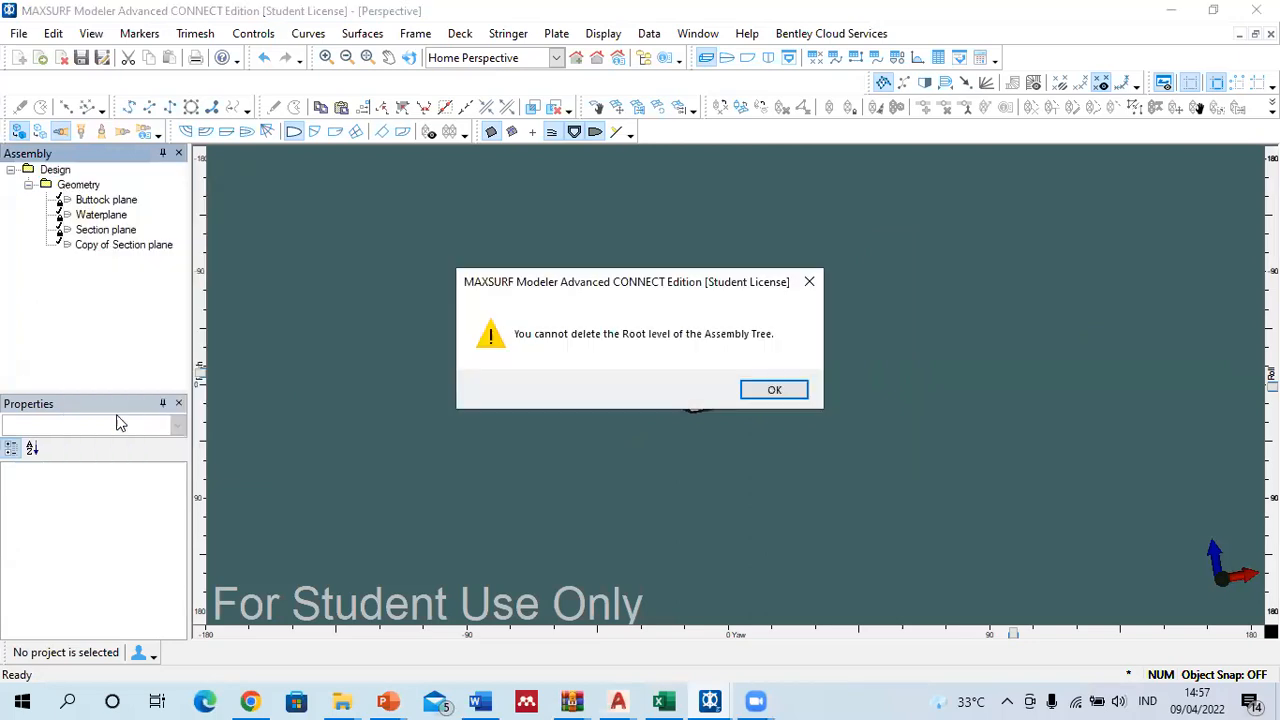
click(775, 390)
Step: Delete the Geometry assembly with all of its pontoon surfaces
right_click(78, 187)
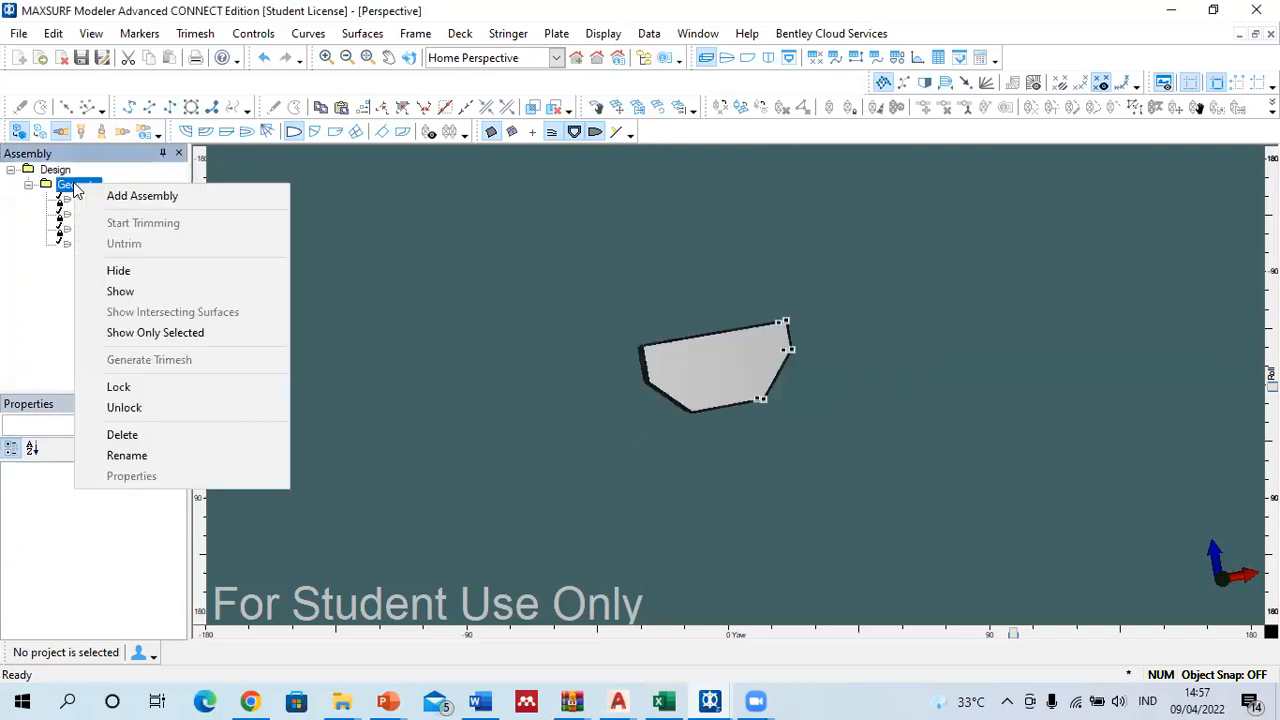
click(140, 435)
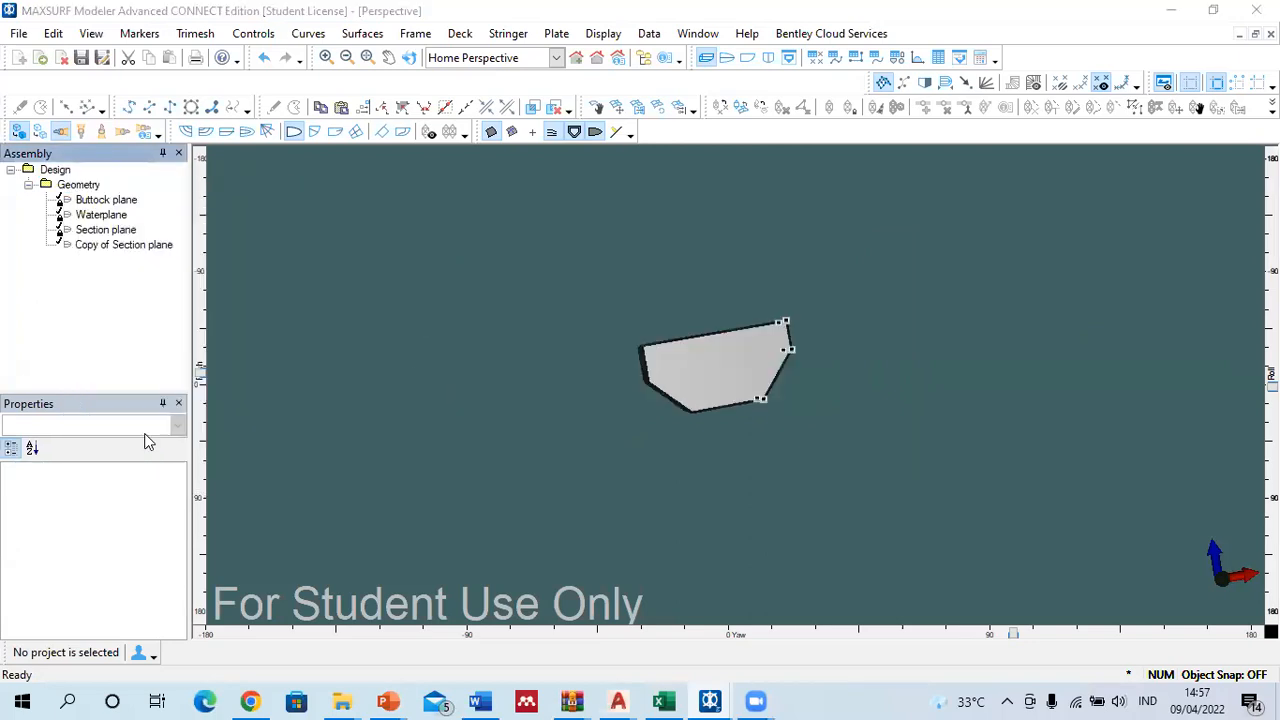
click(688, 391)
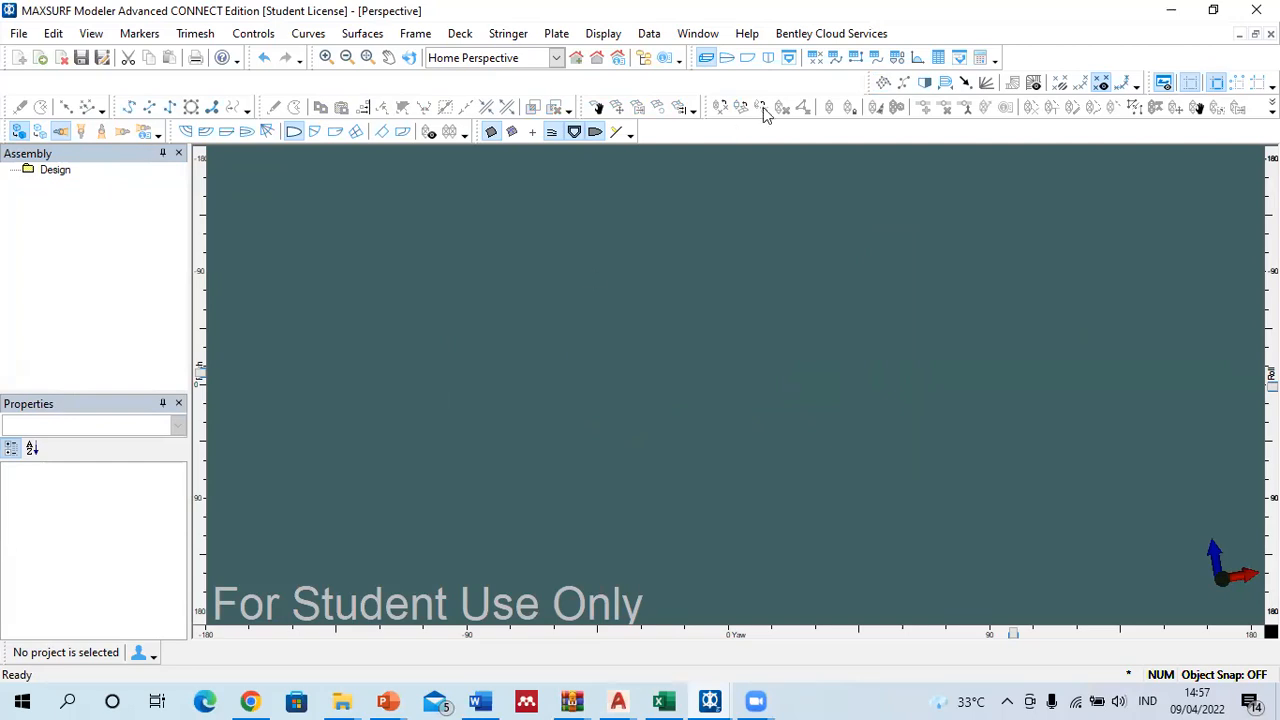
Step: Examine the emptied design in the Body Plan, Profile and Plan views and review the available import formats
click(767, 57)
click(748, 59)
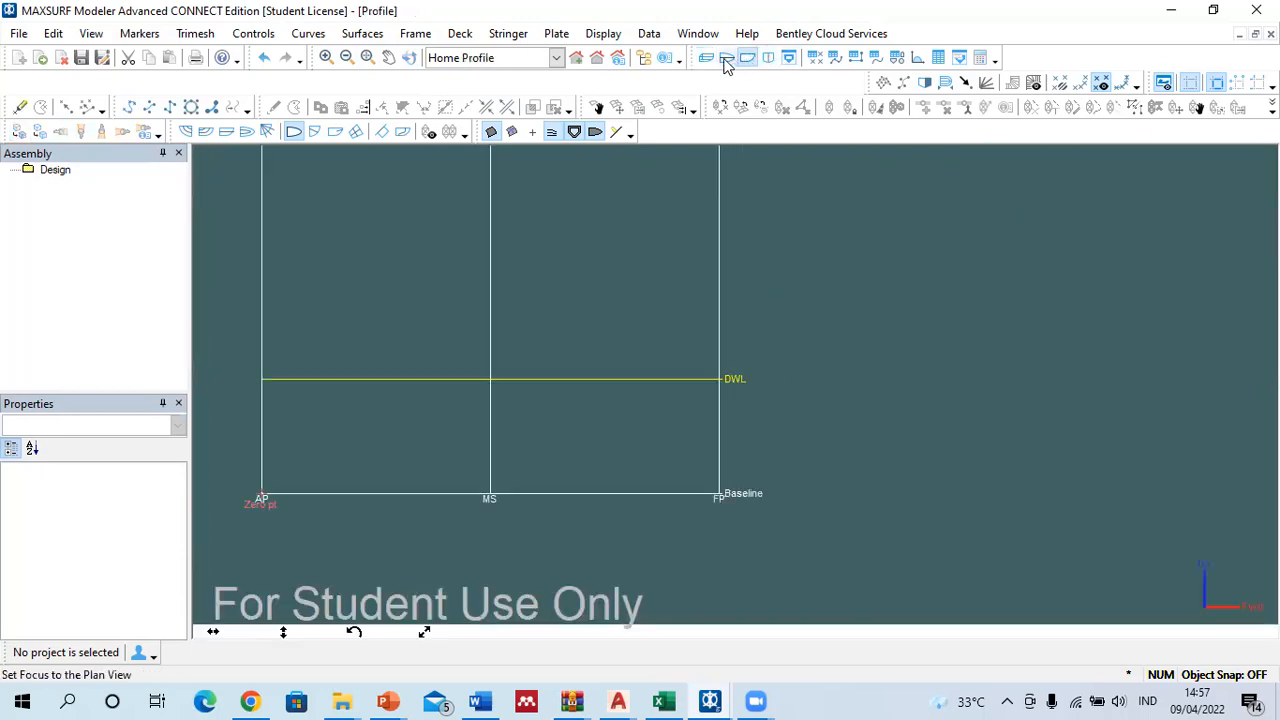
click(726, 58)
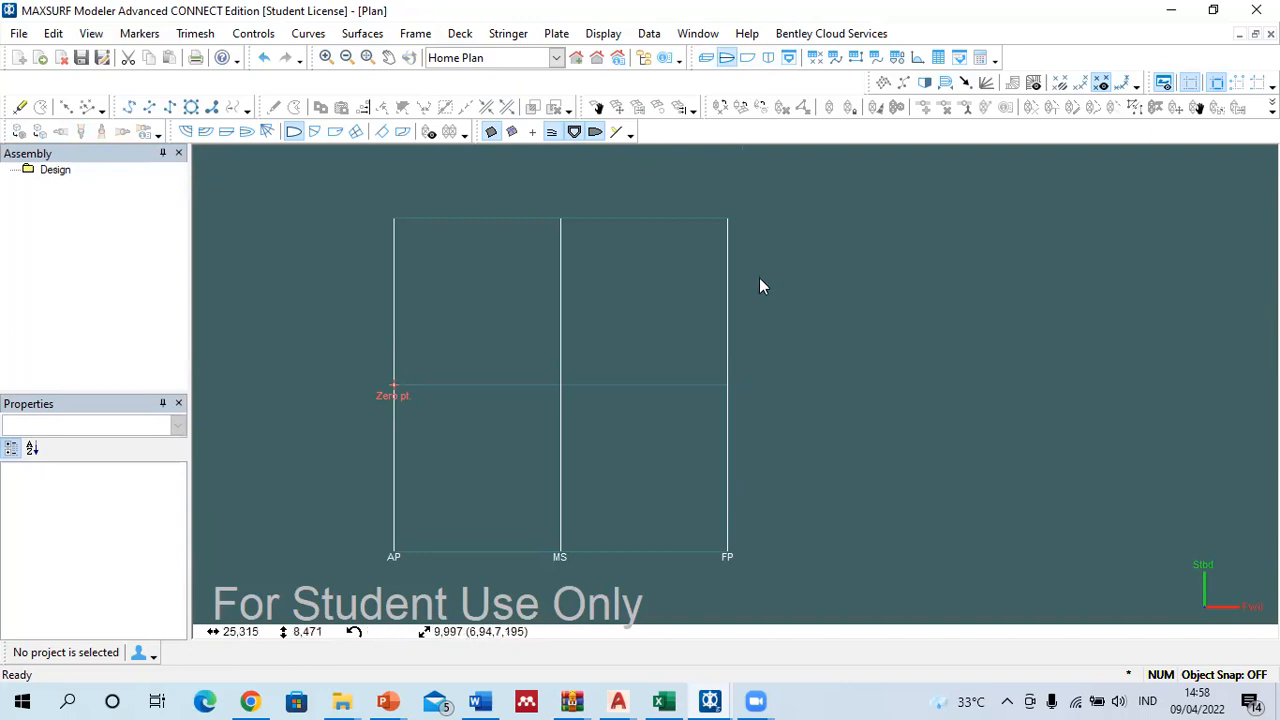
click(728, 58)
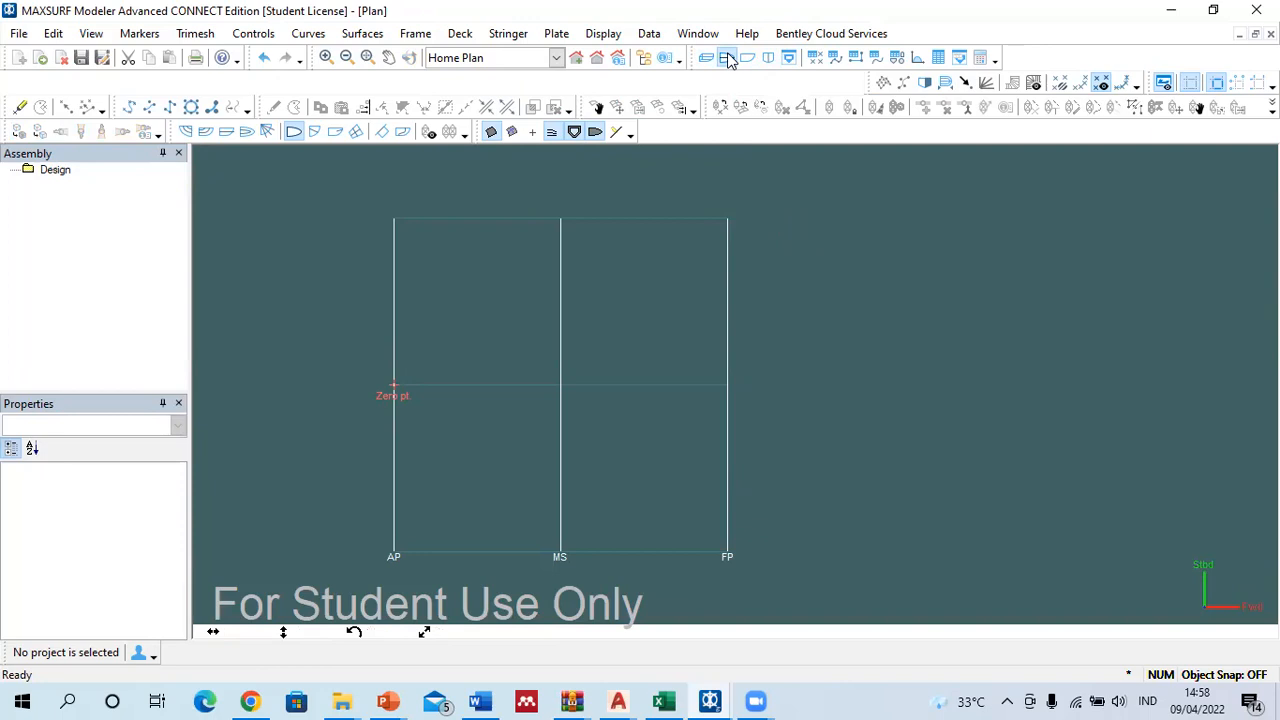
click(8, 35)
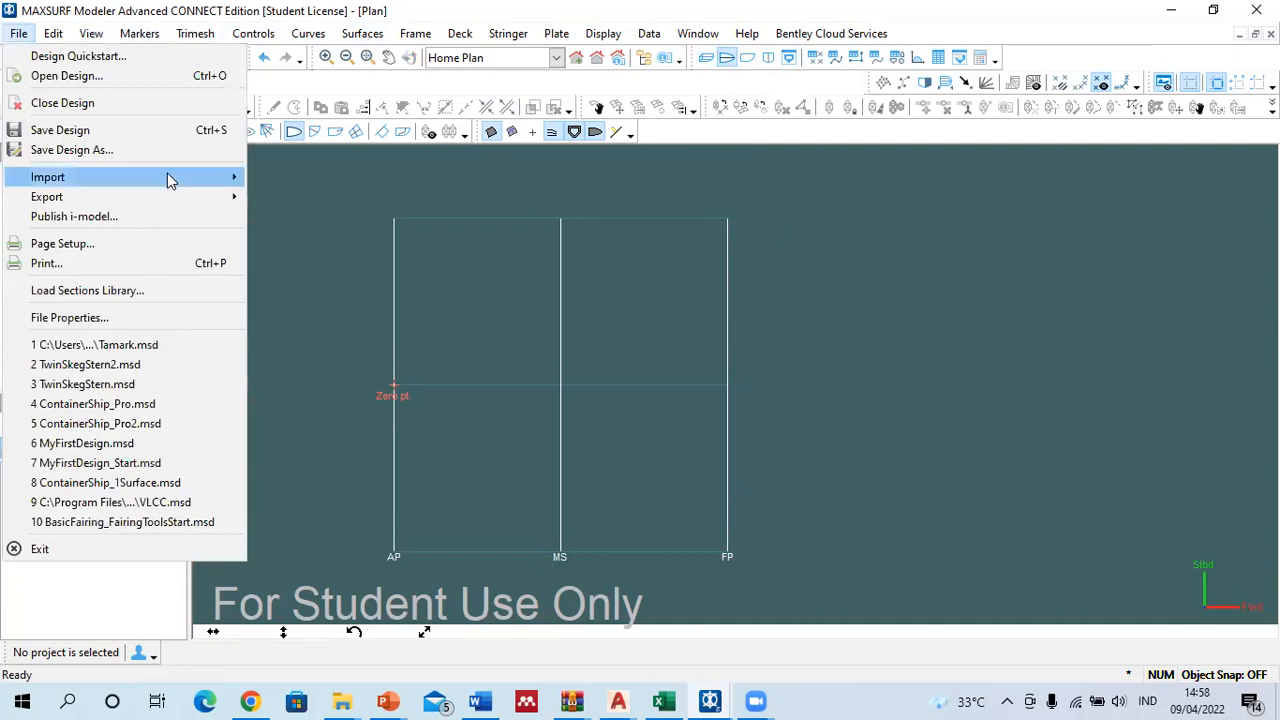
mouse_move(168, 180)
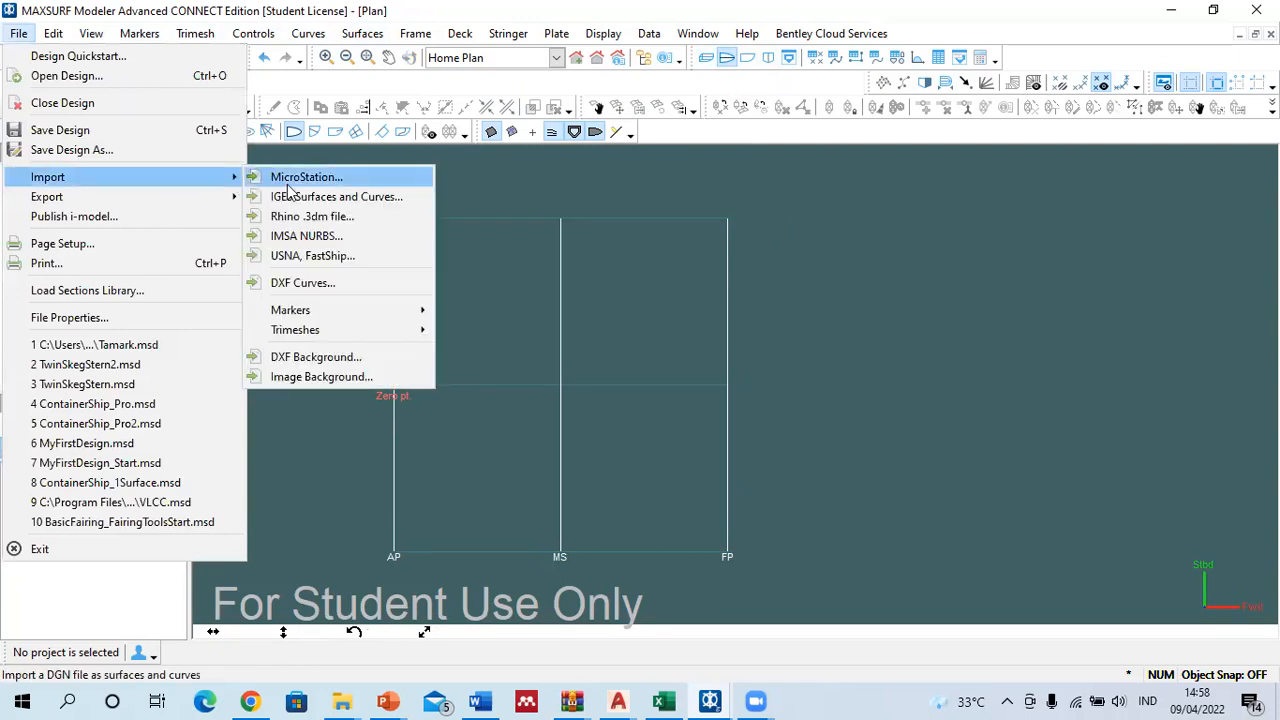
click(620, 338)
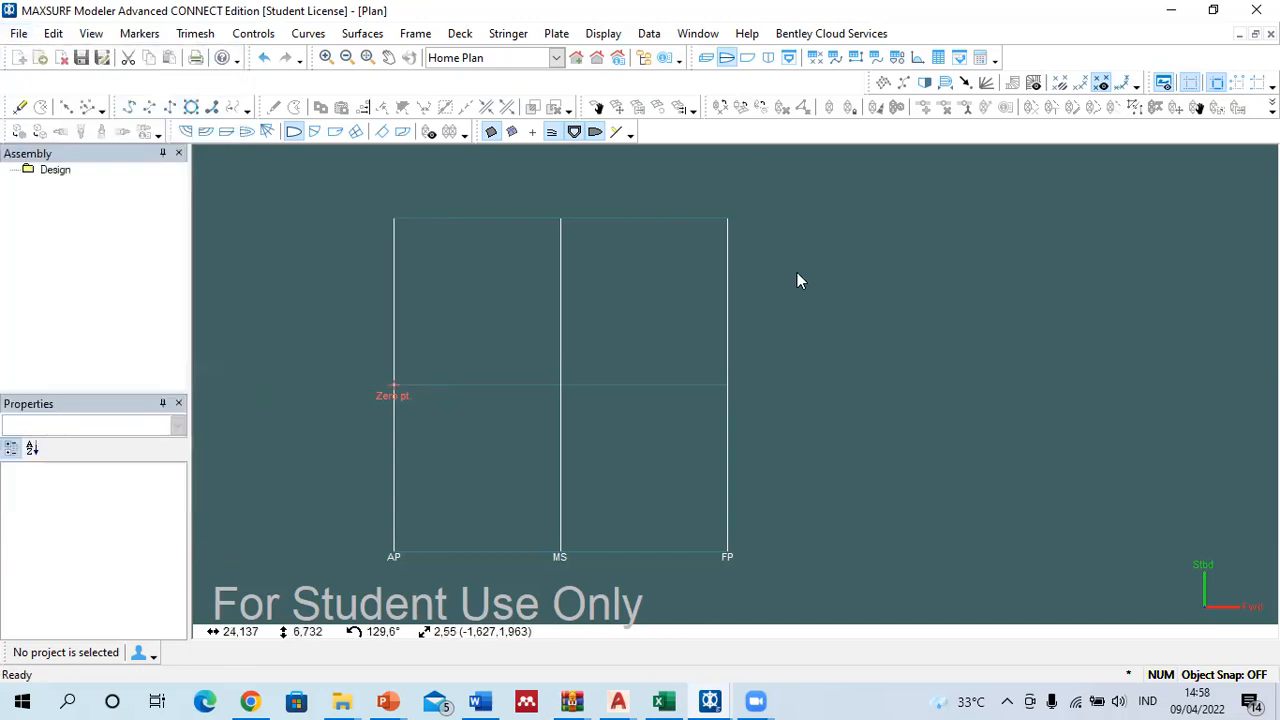
click(768, 58)
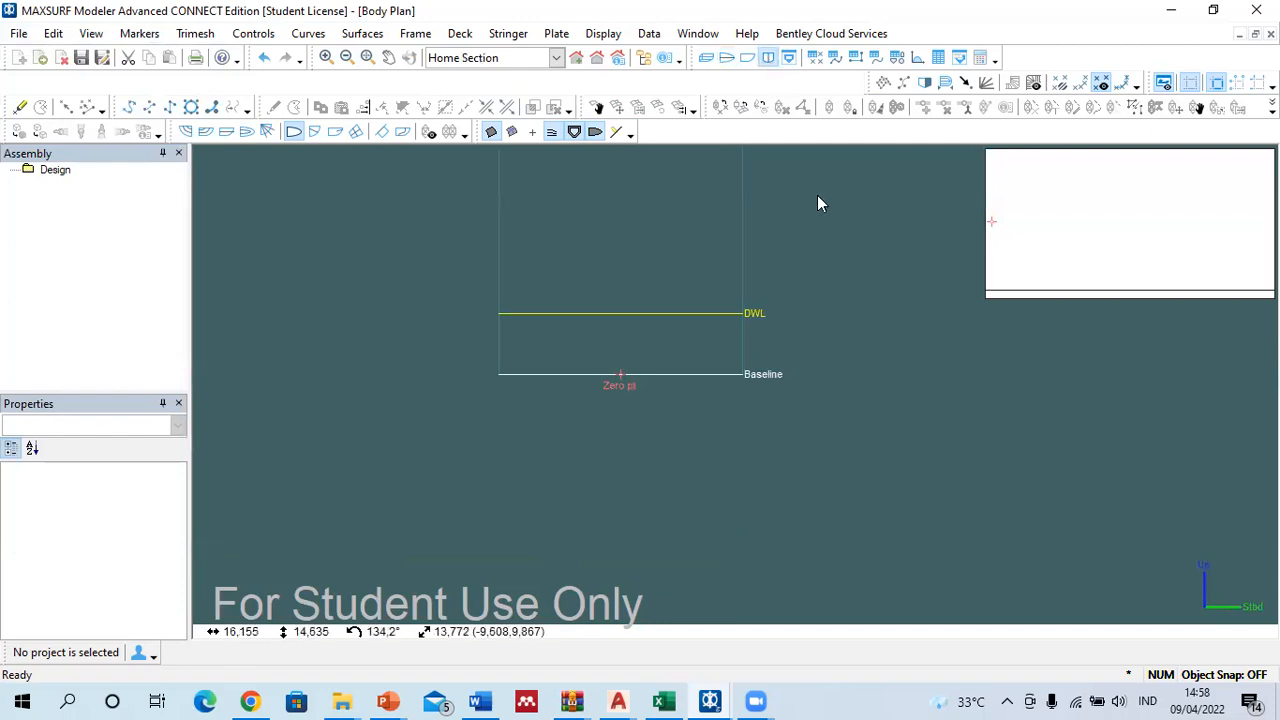
click(745, 58)
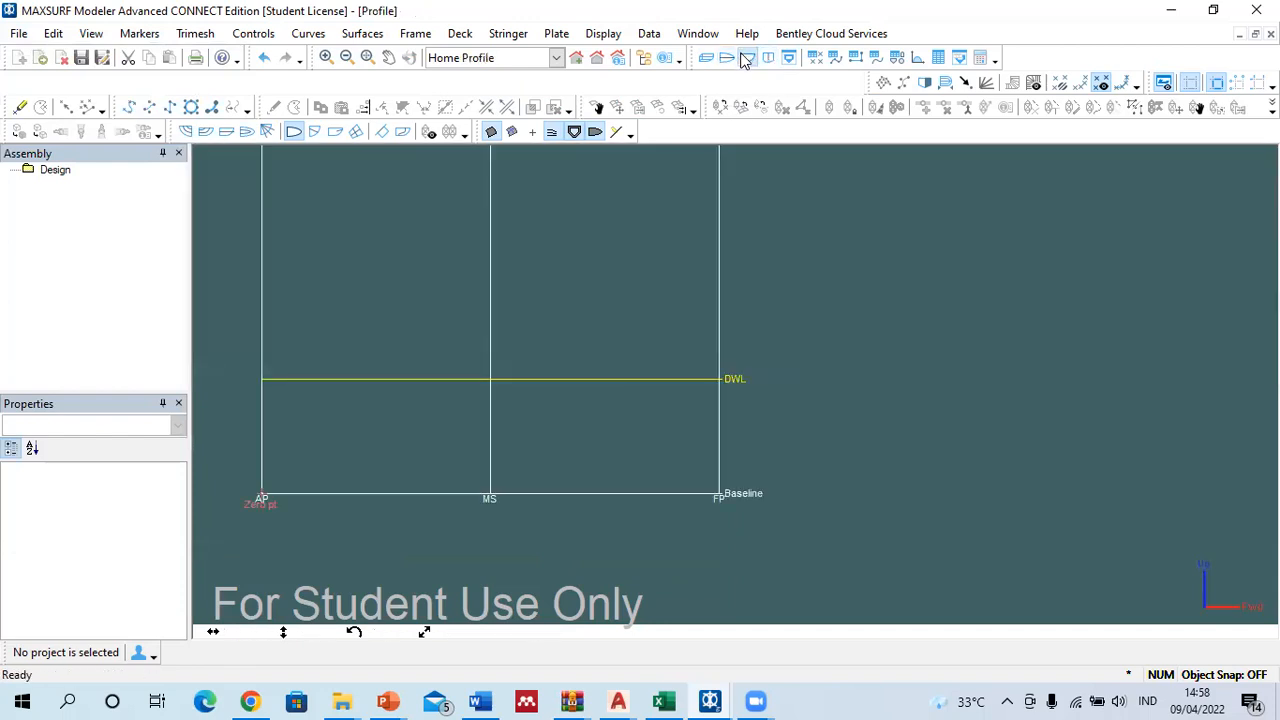
click(8, 32)
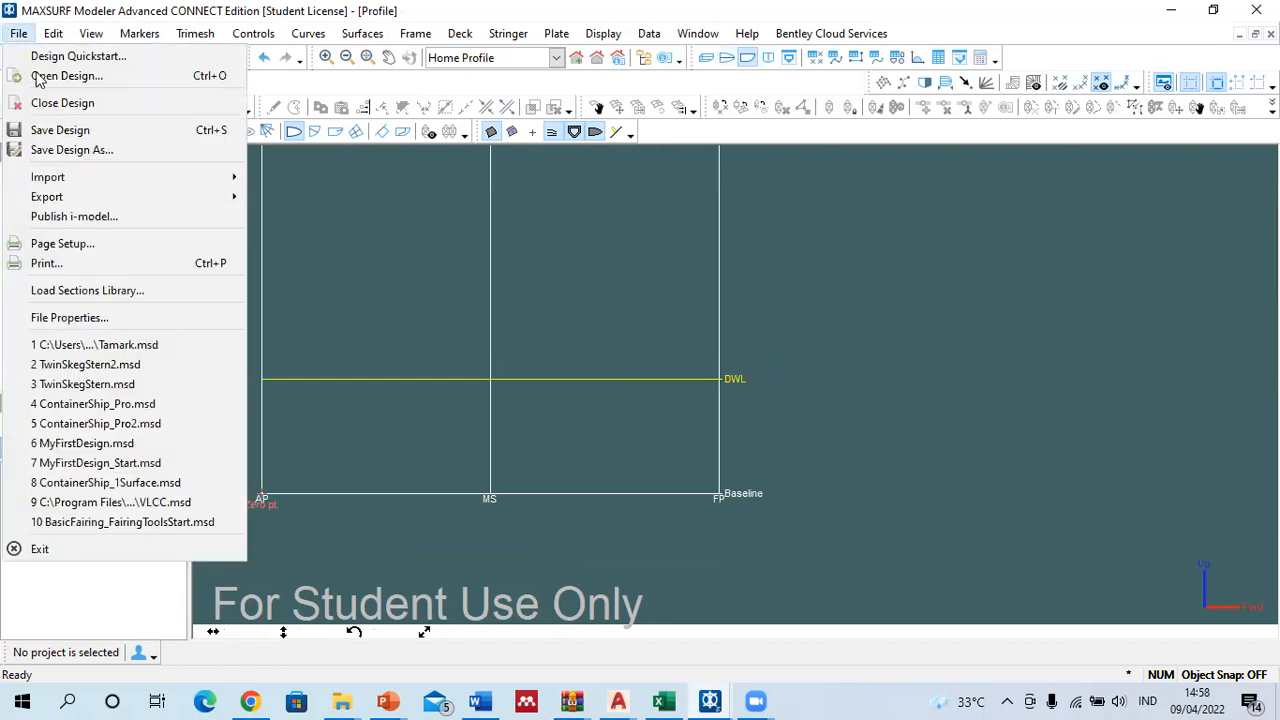
mouse_move(172, 178)
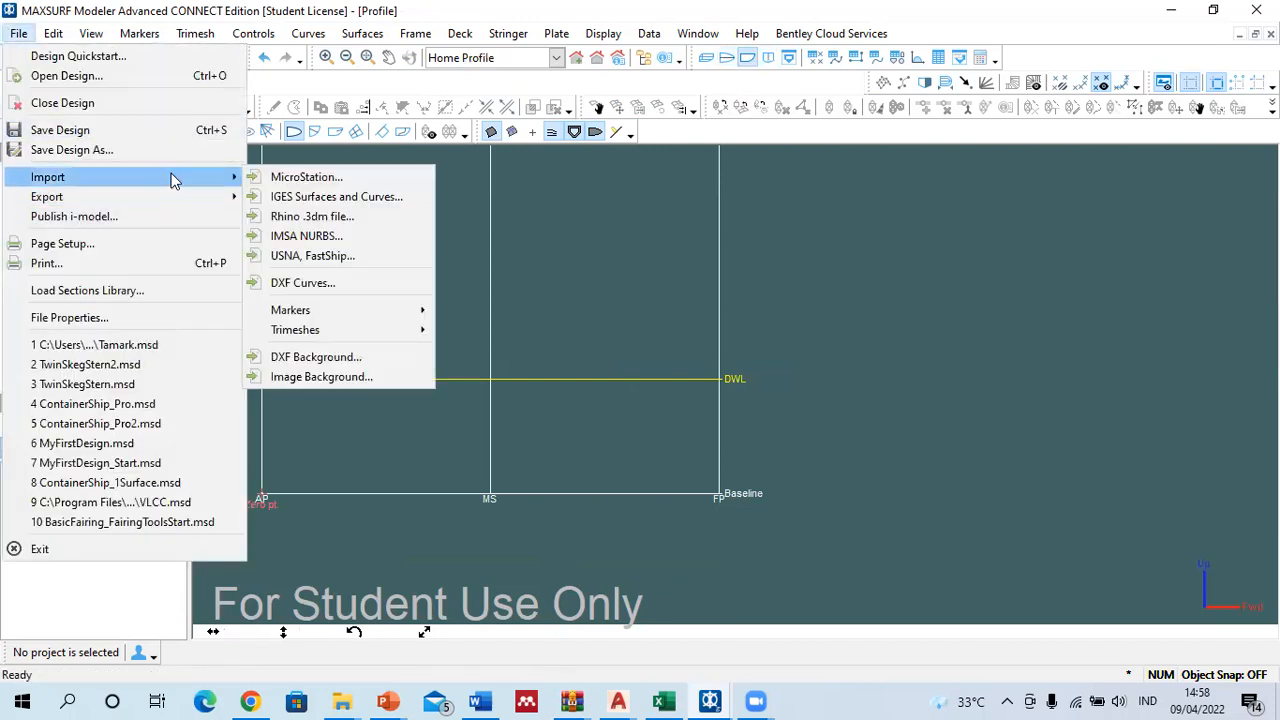
click(733, 346)
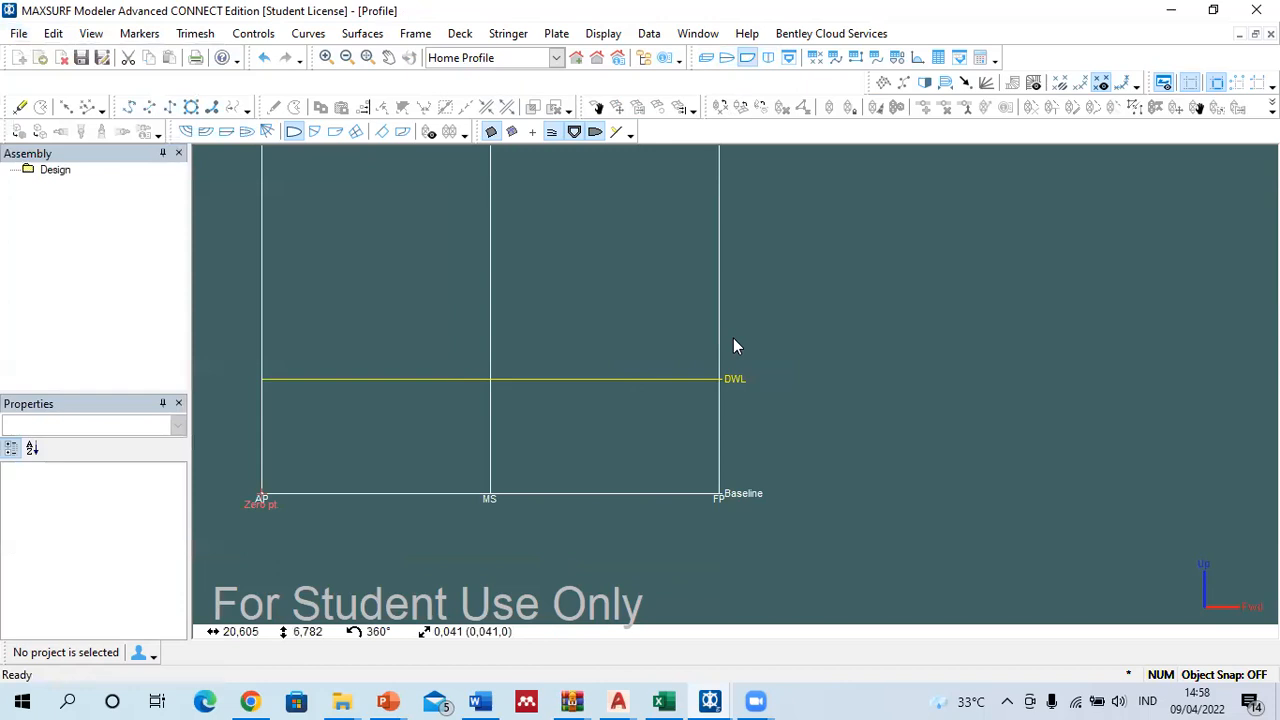
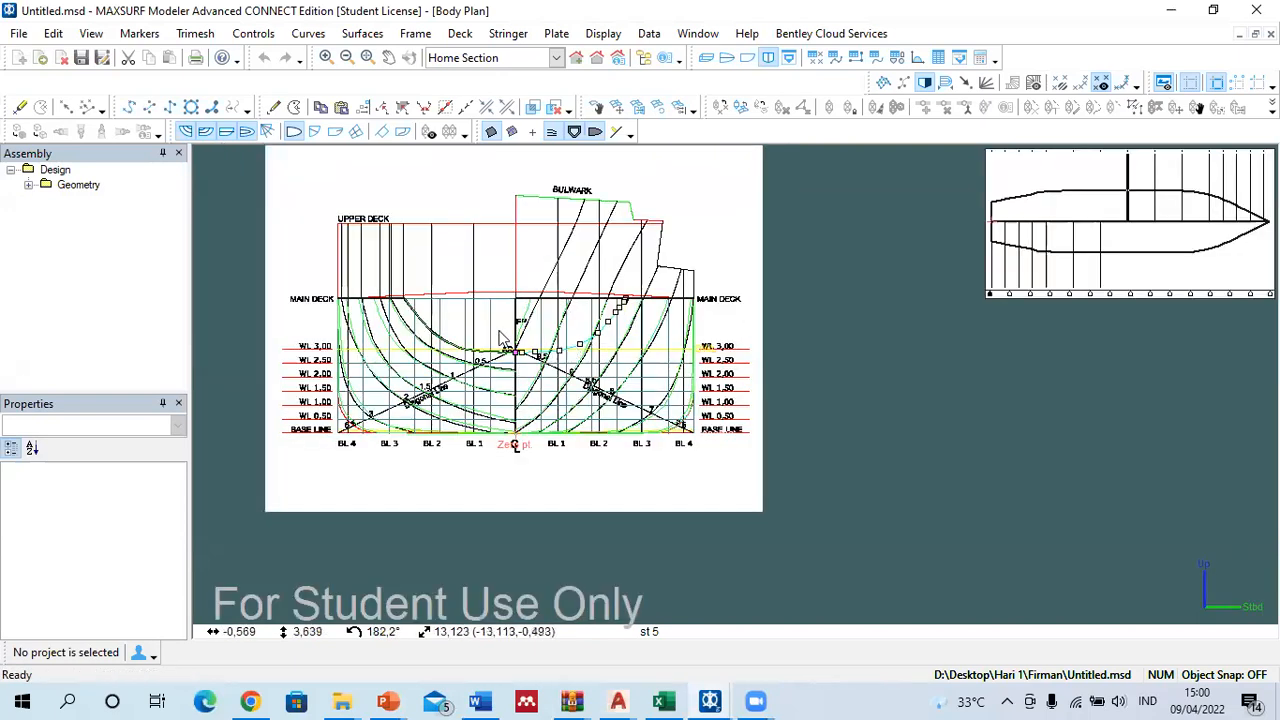
Step: Save the lines plan hull design to the Desktop as latihan
click(12, 33)
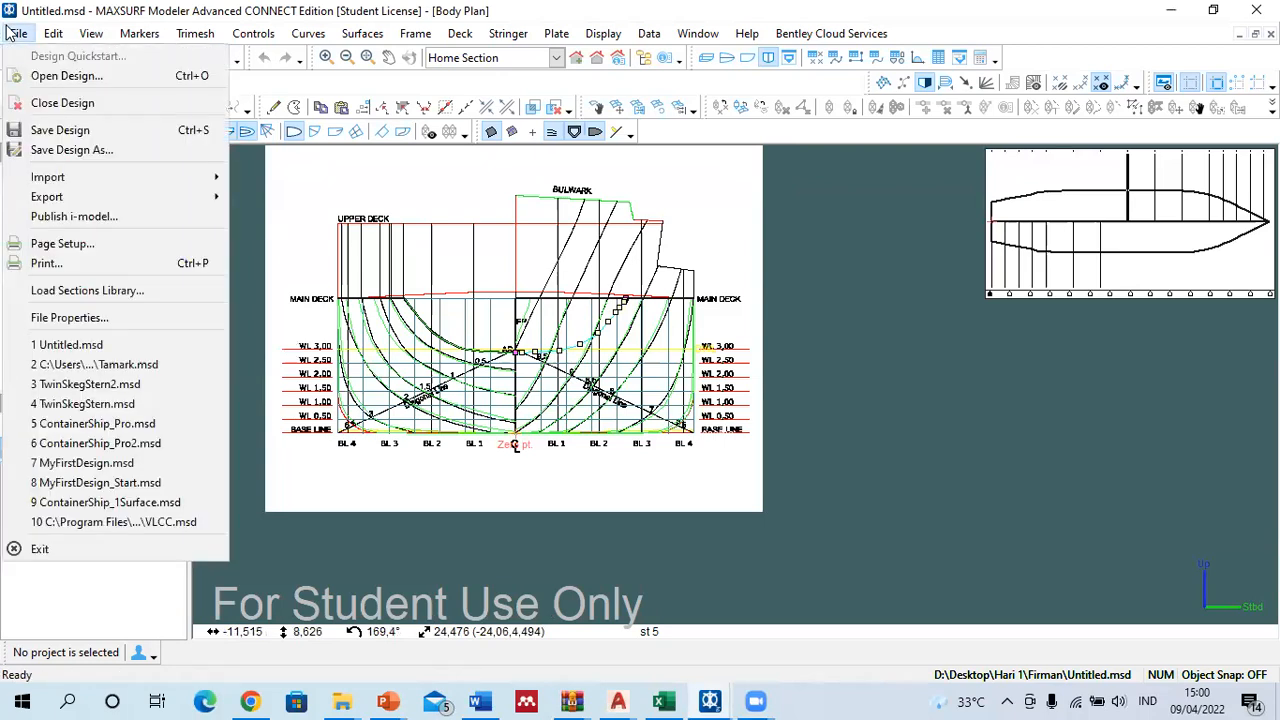
click(75, 150)
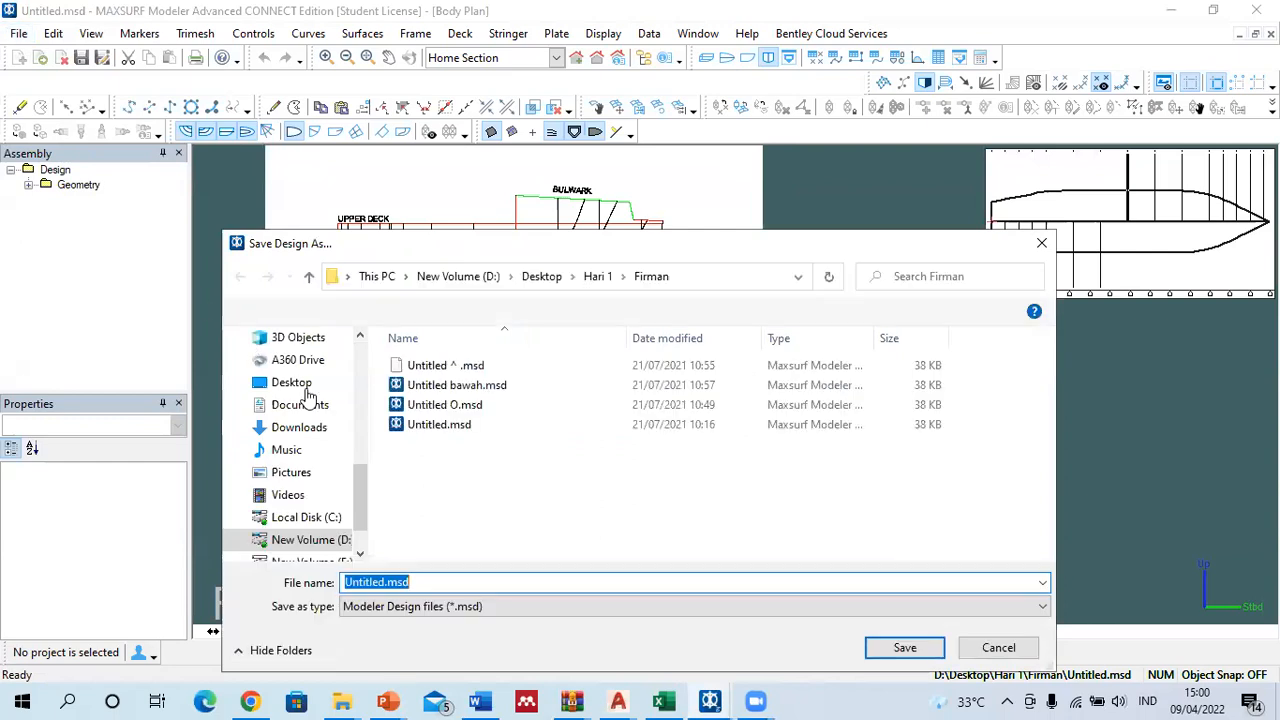
click(316, 386)
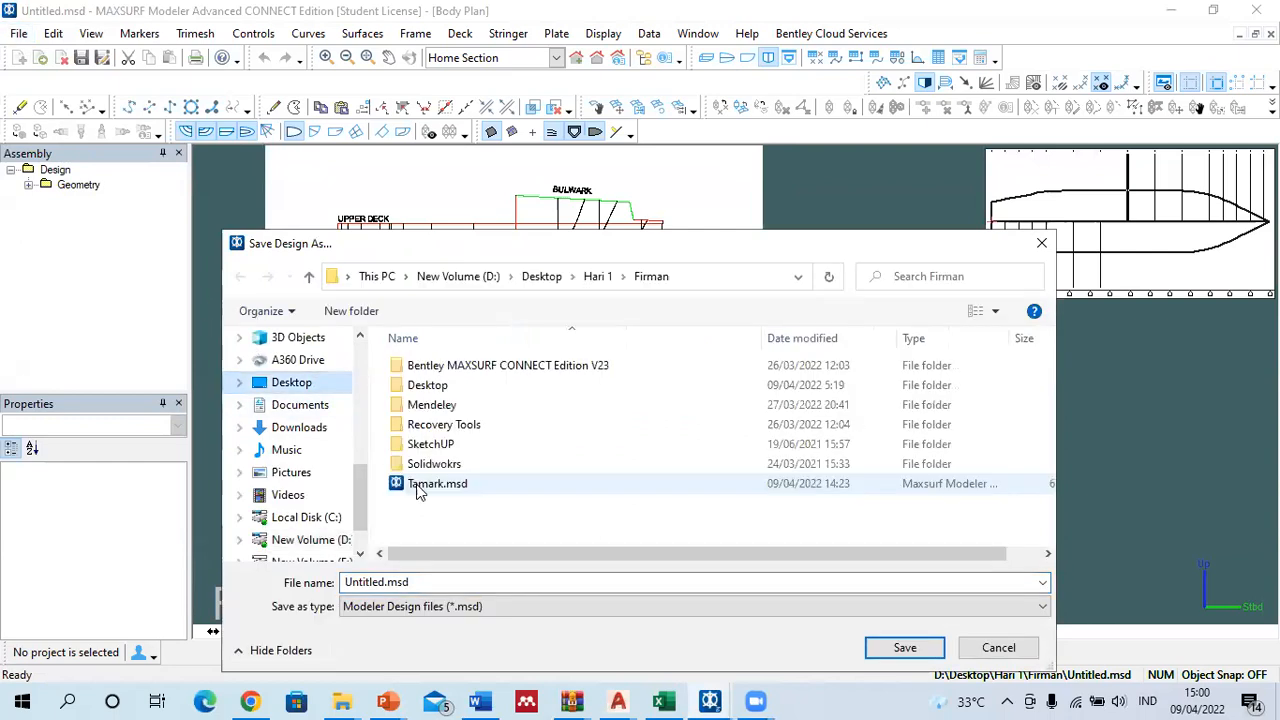
text(latiha)
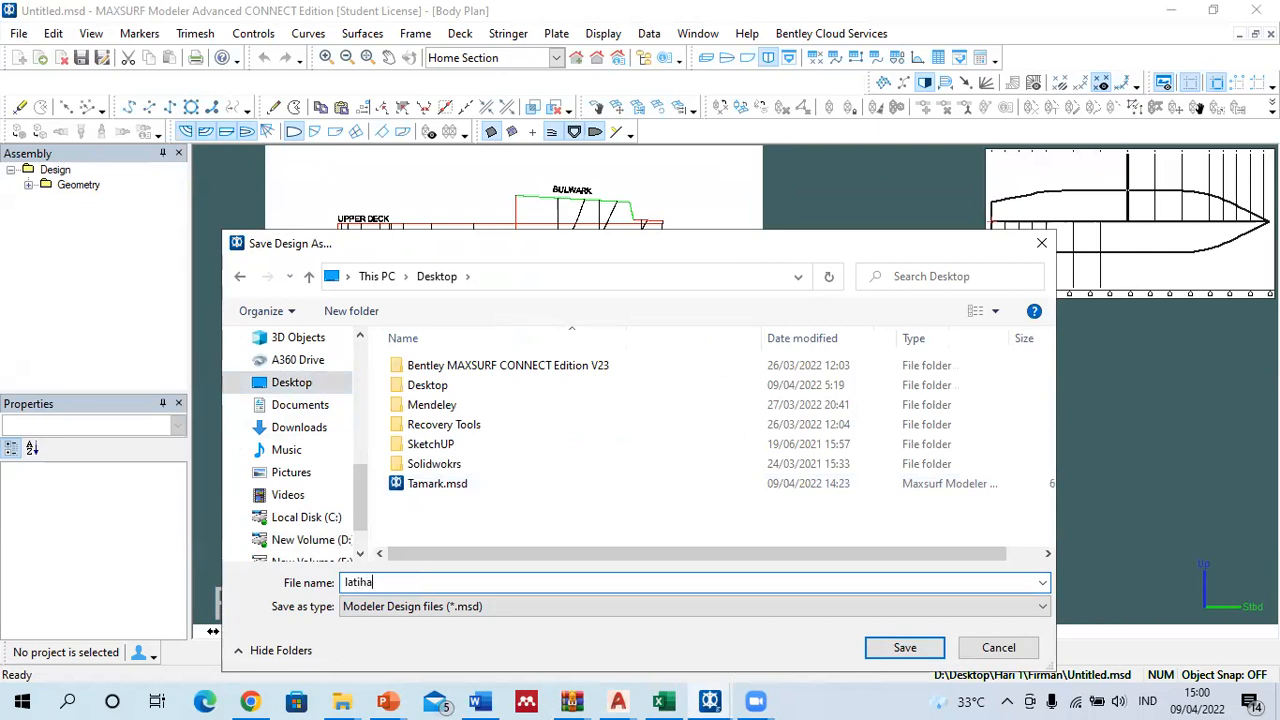
text(n)
key(Return)
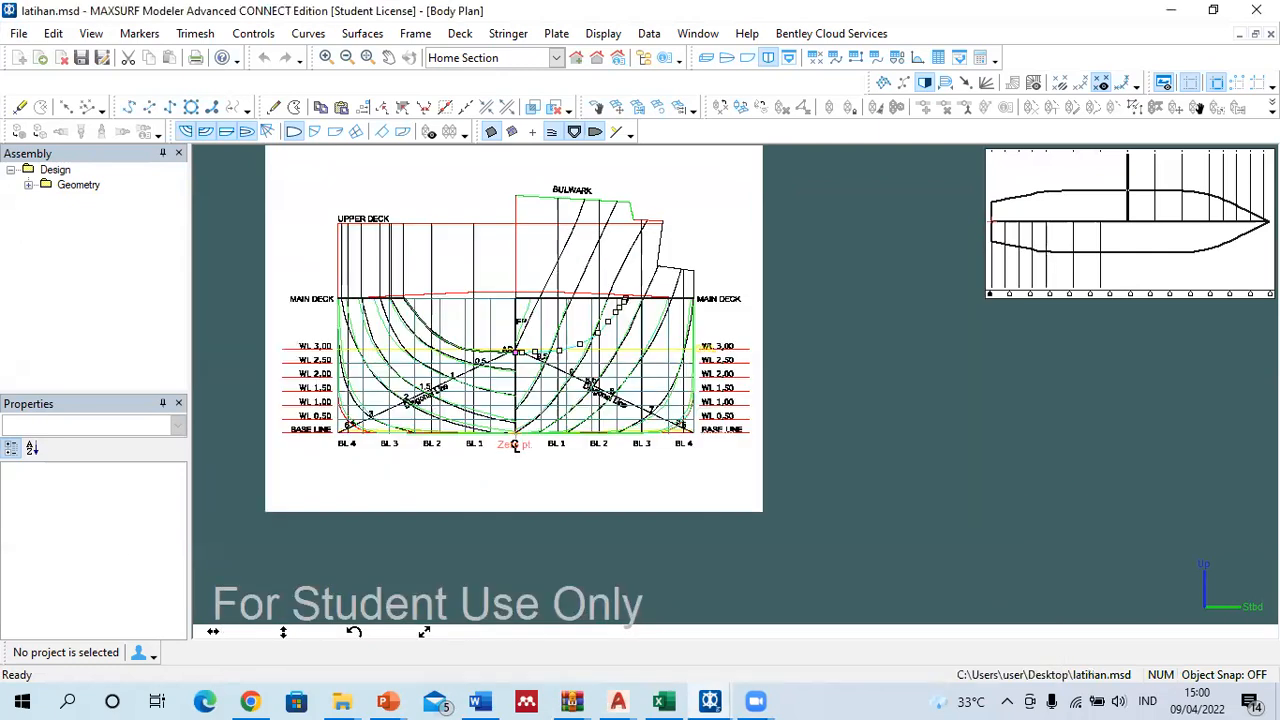
Step: Check the hull in the Profile, Plan and Body Plan views, and delete the Default surface from the Geometry assembly
click(727, 58)
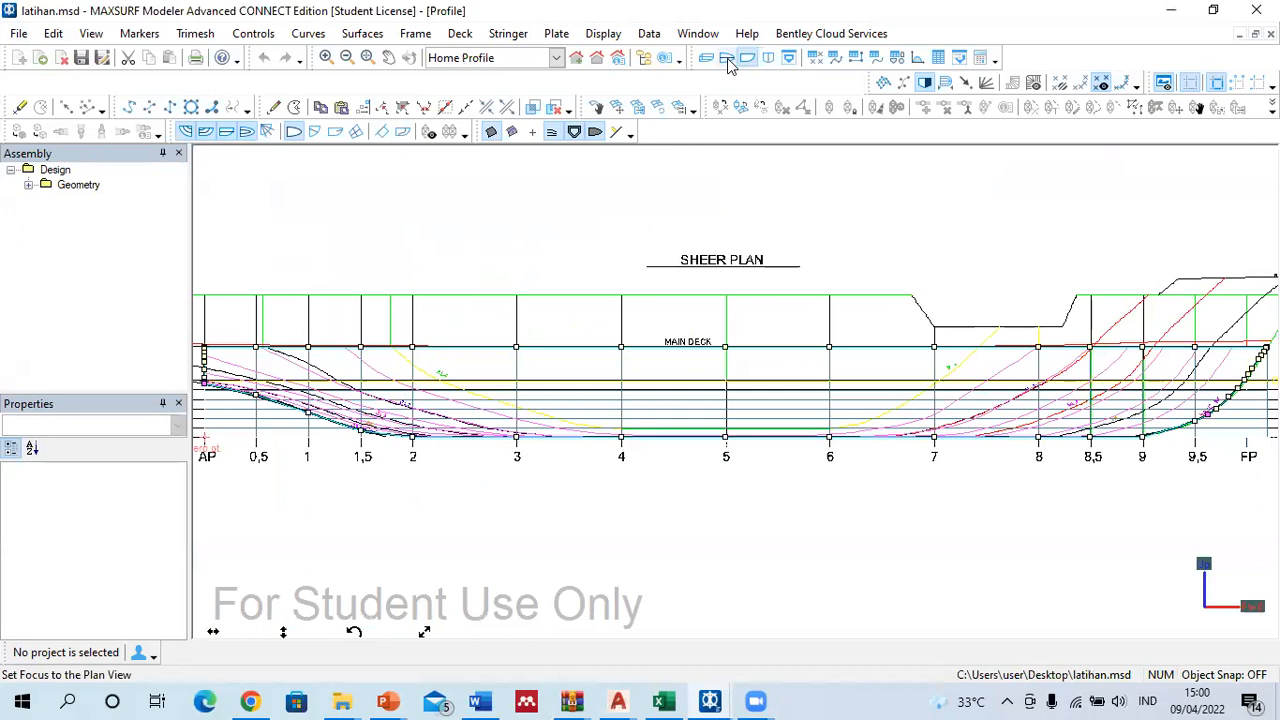
click(727, 60)
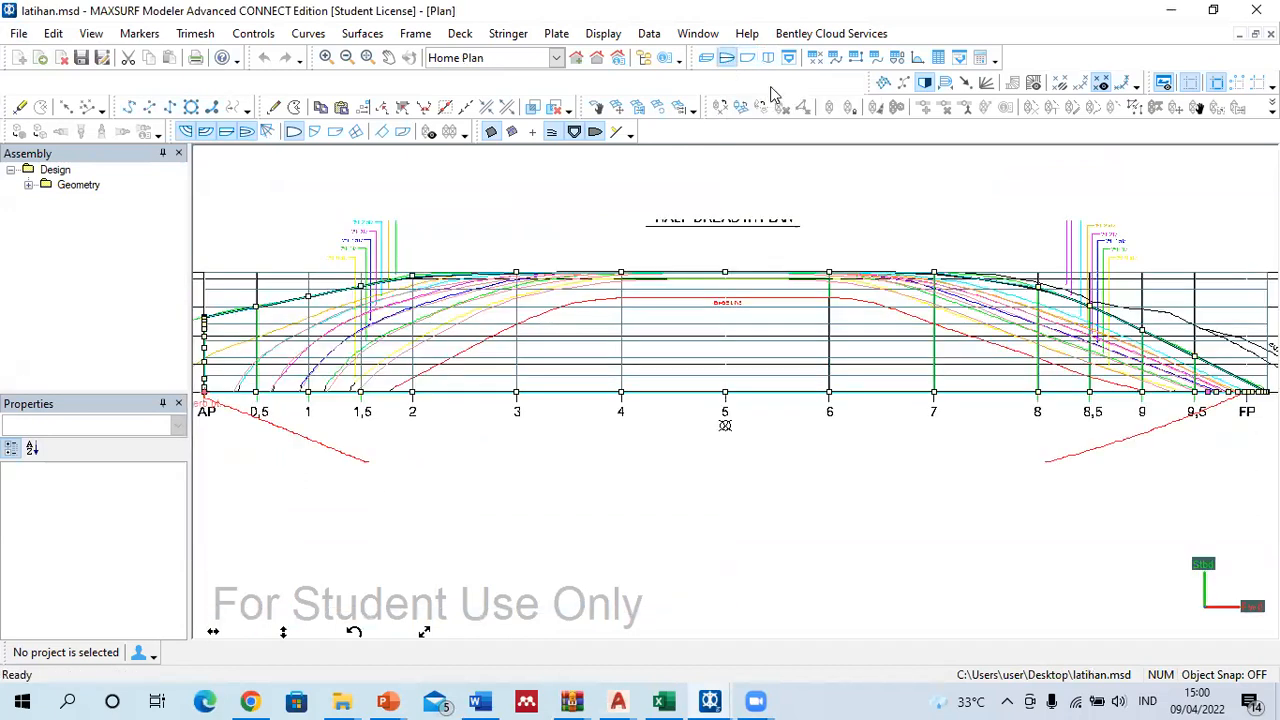
click(768, 57)
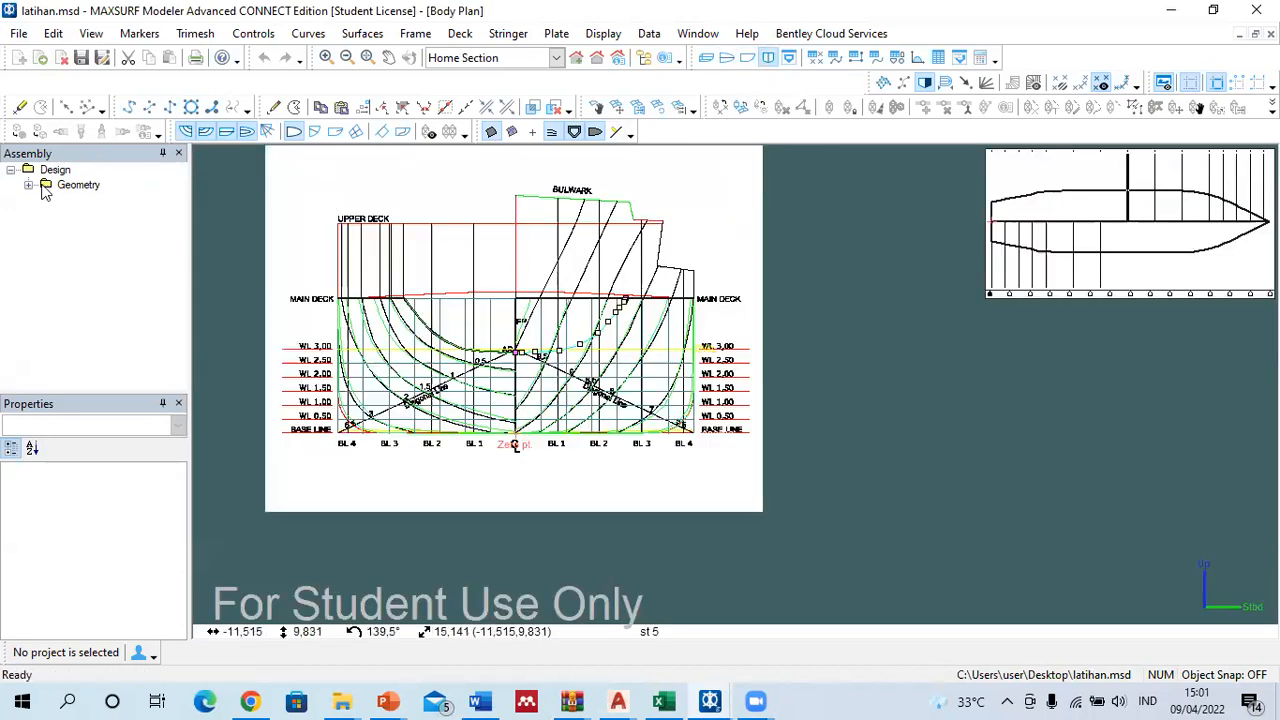
double_click(45, 189)
click(93, 200)
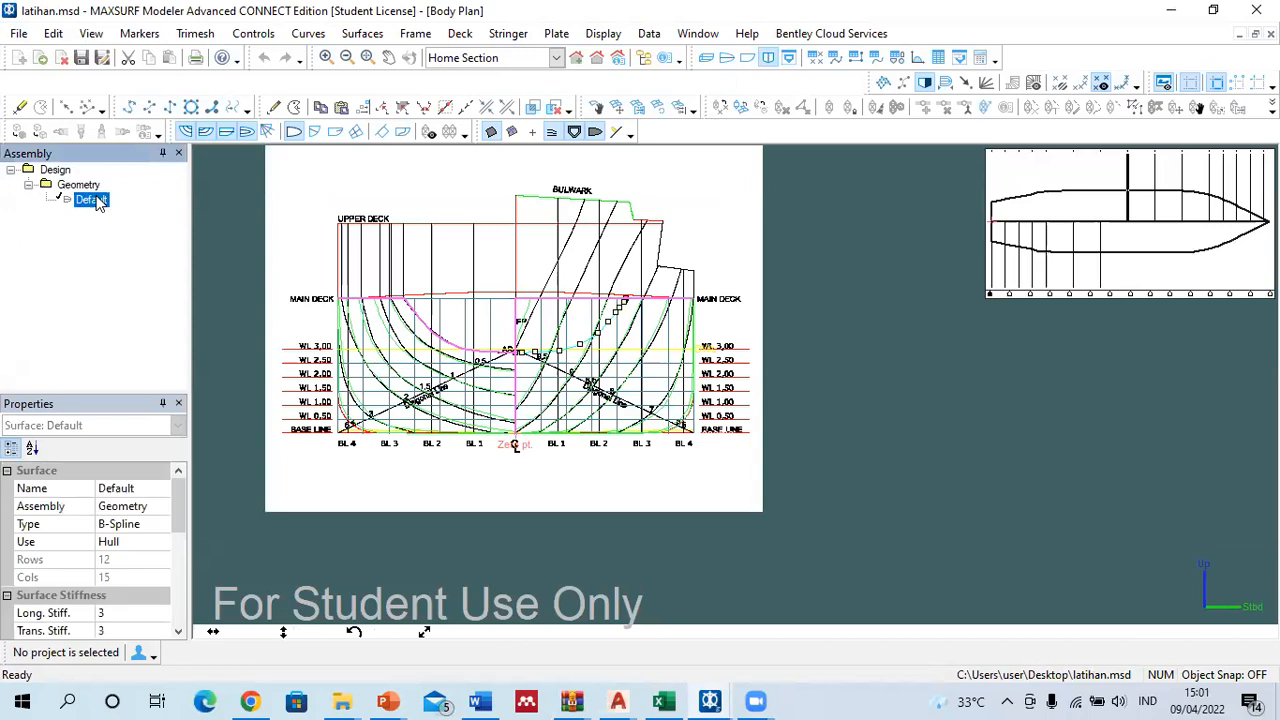
key(Delete)
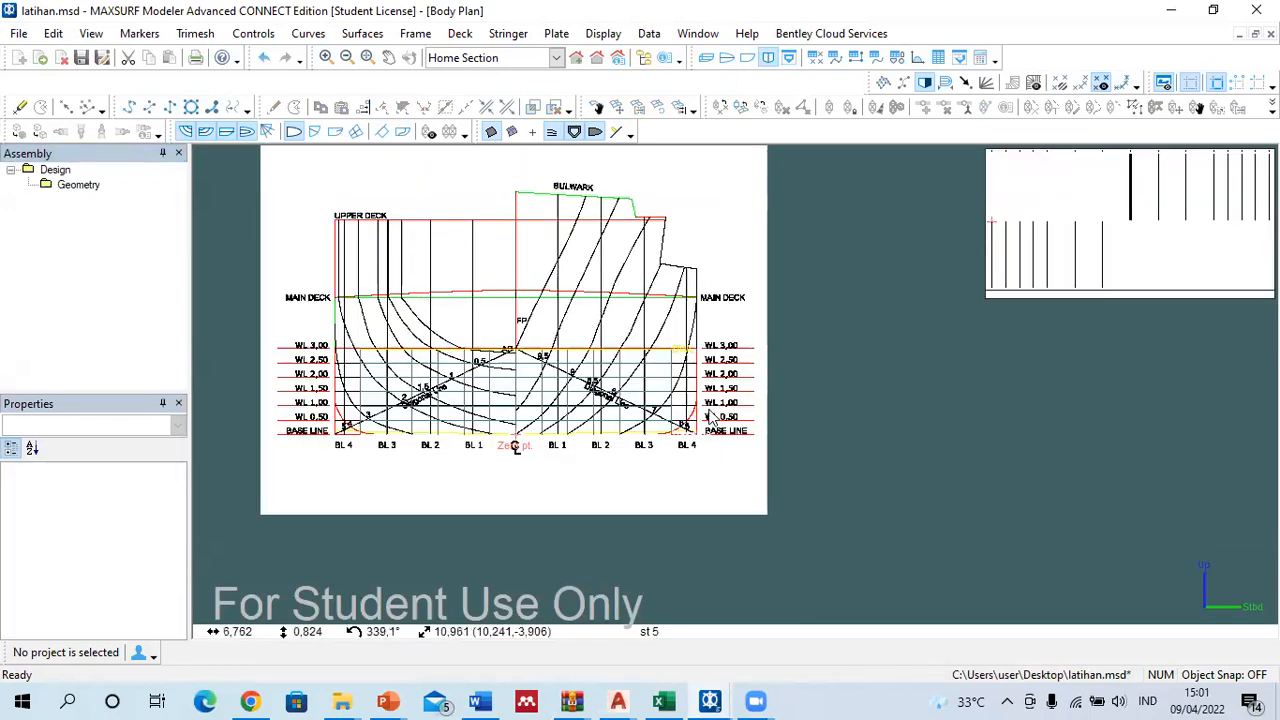
Step: Review the background lines plan in the Profile, Plan and Body Plan views, and hide the background image
scroll(705, 420, down, 1)
click(747, 57)
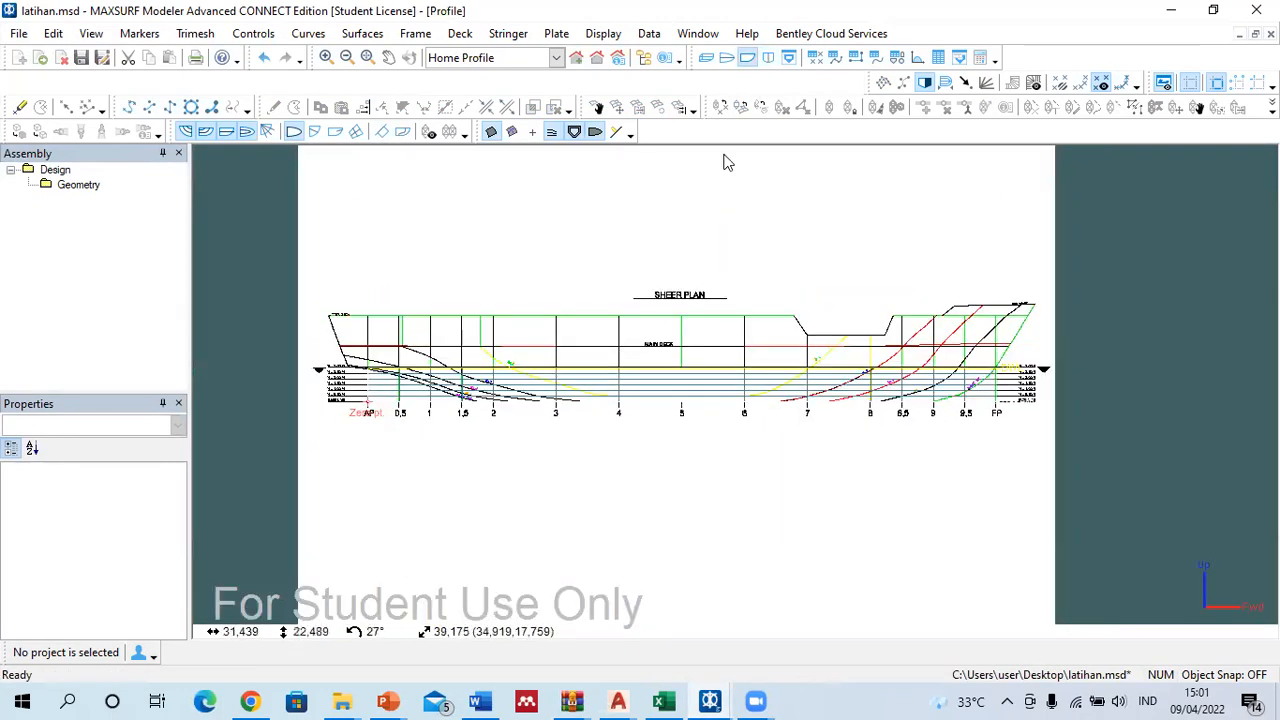
click(728, 58)
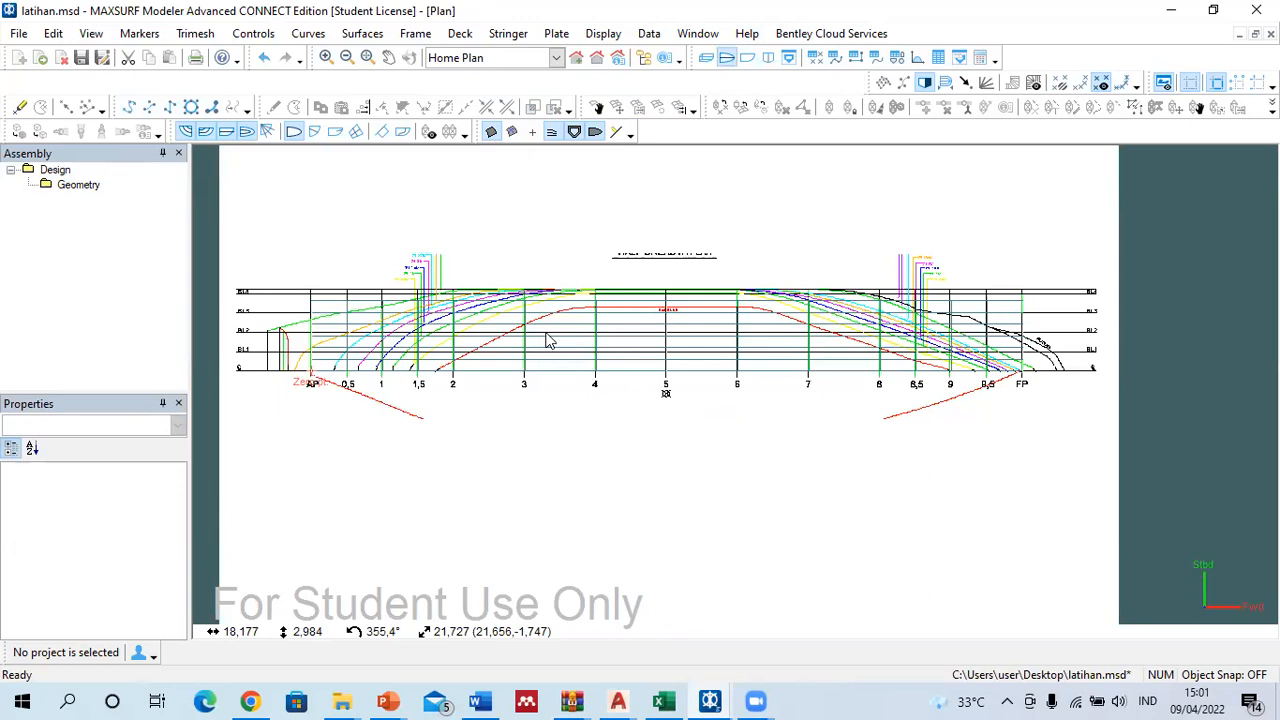
click(769, 58)
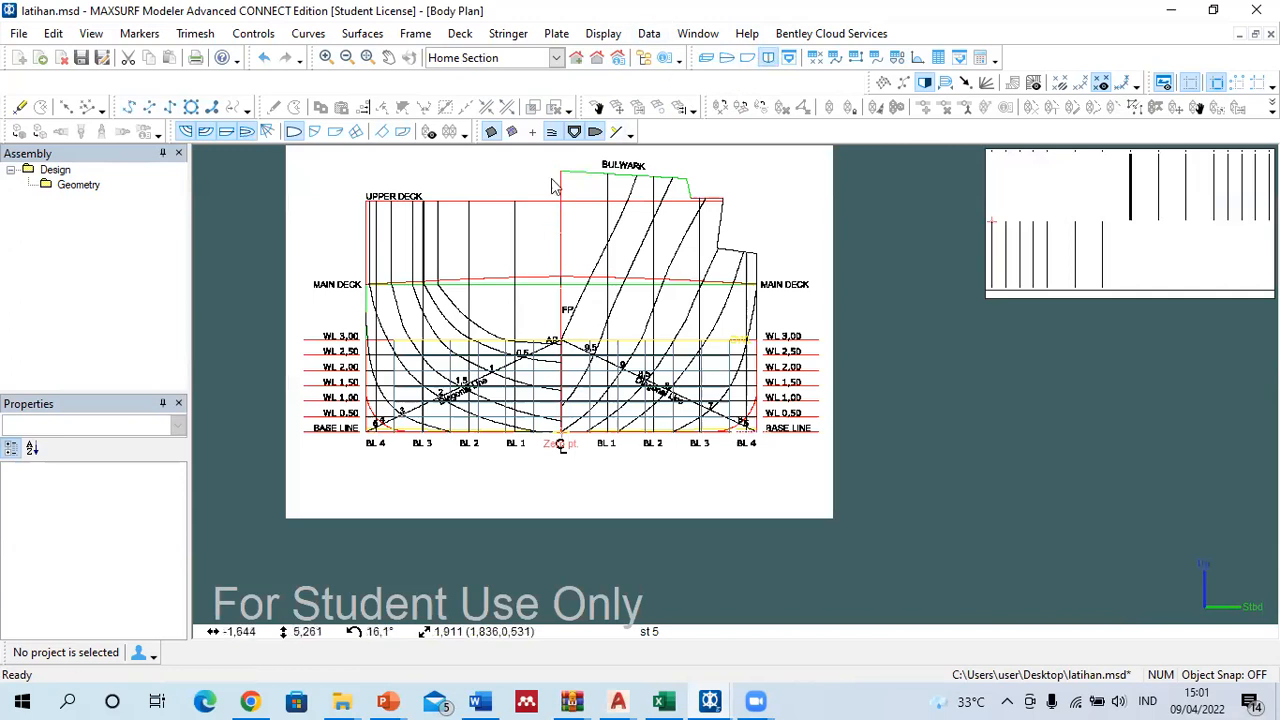
click(603, 34)
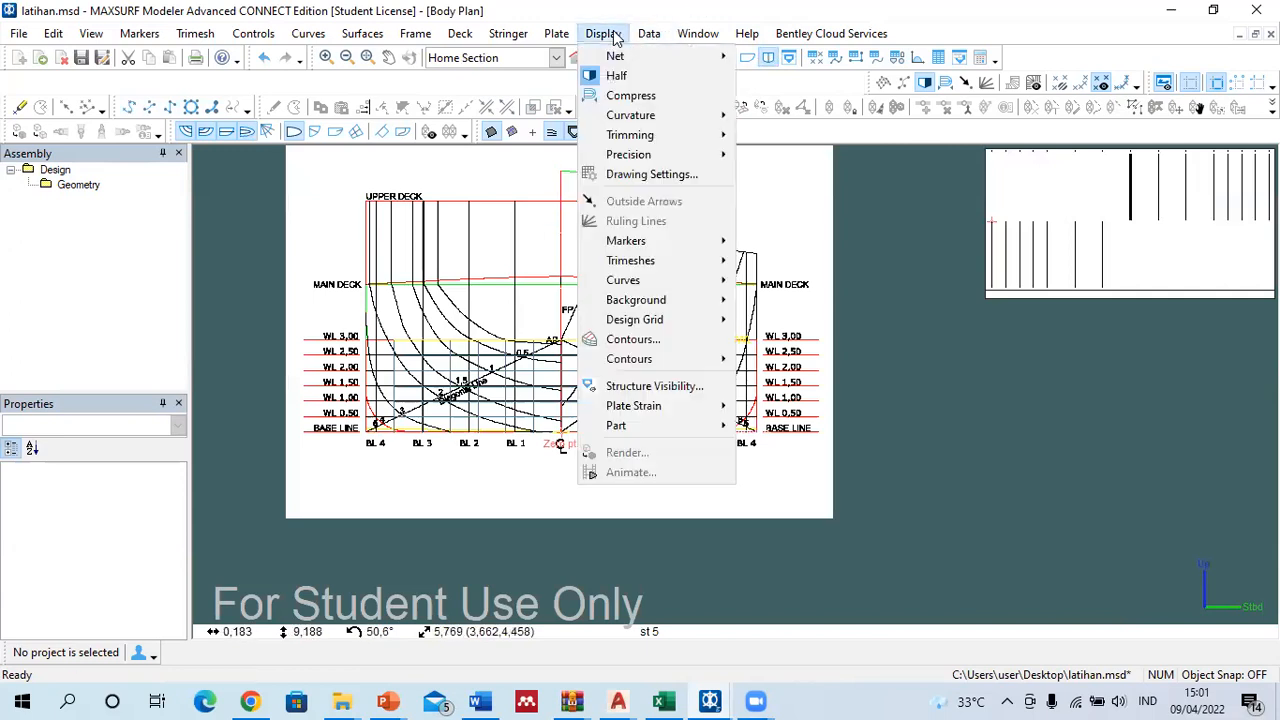
mouse_move(708, 305)
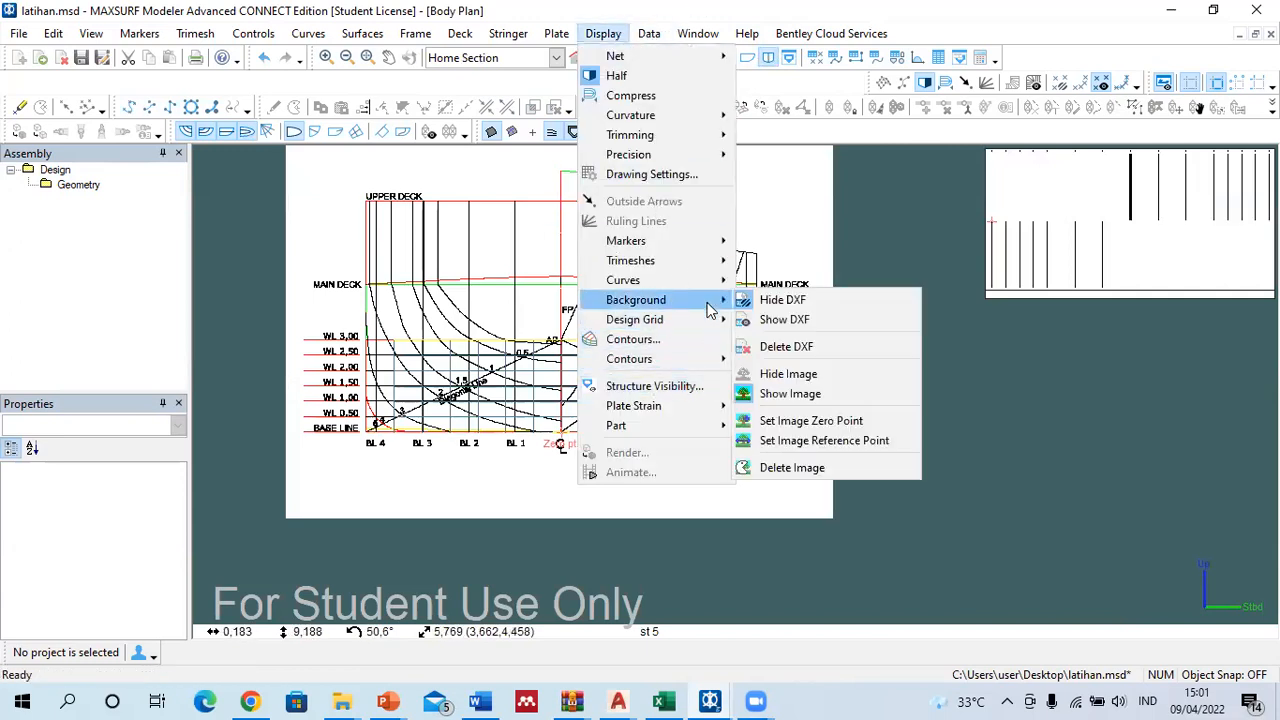
click(763, 375)
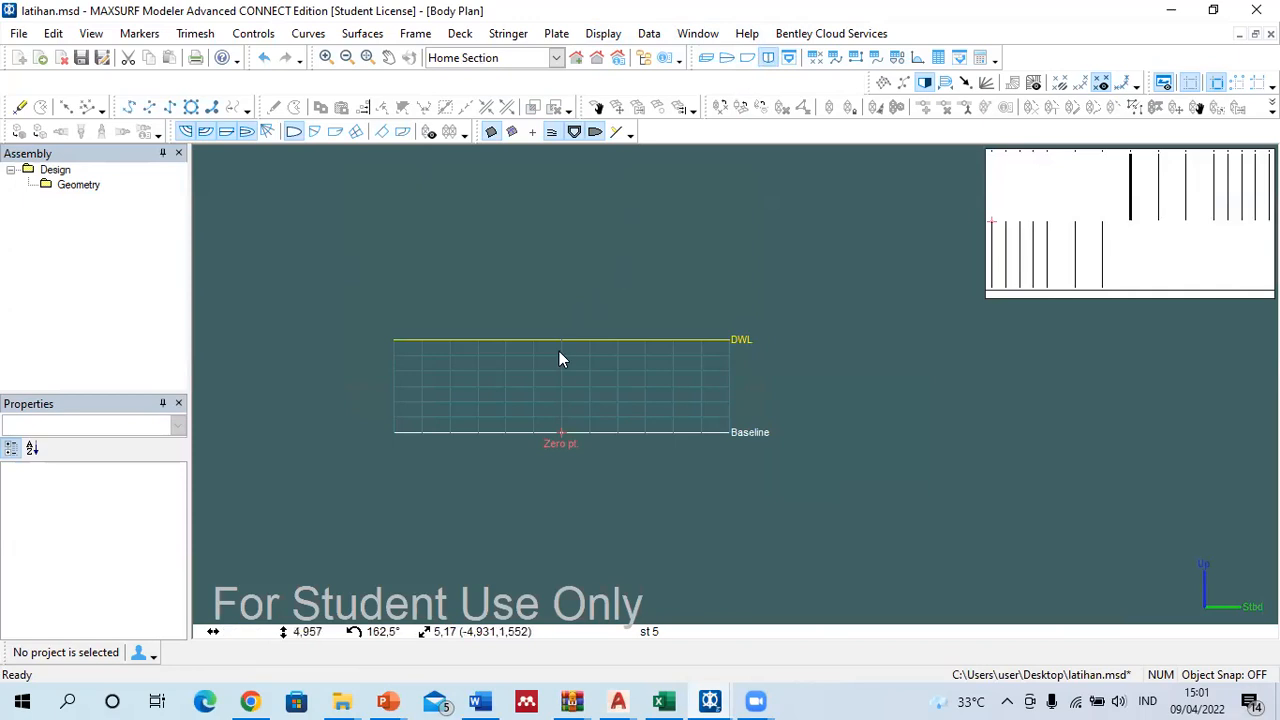
Step: Review the station labels and positions of the sections in the Design Grid
click(649, 34)
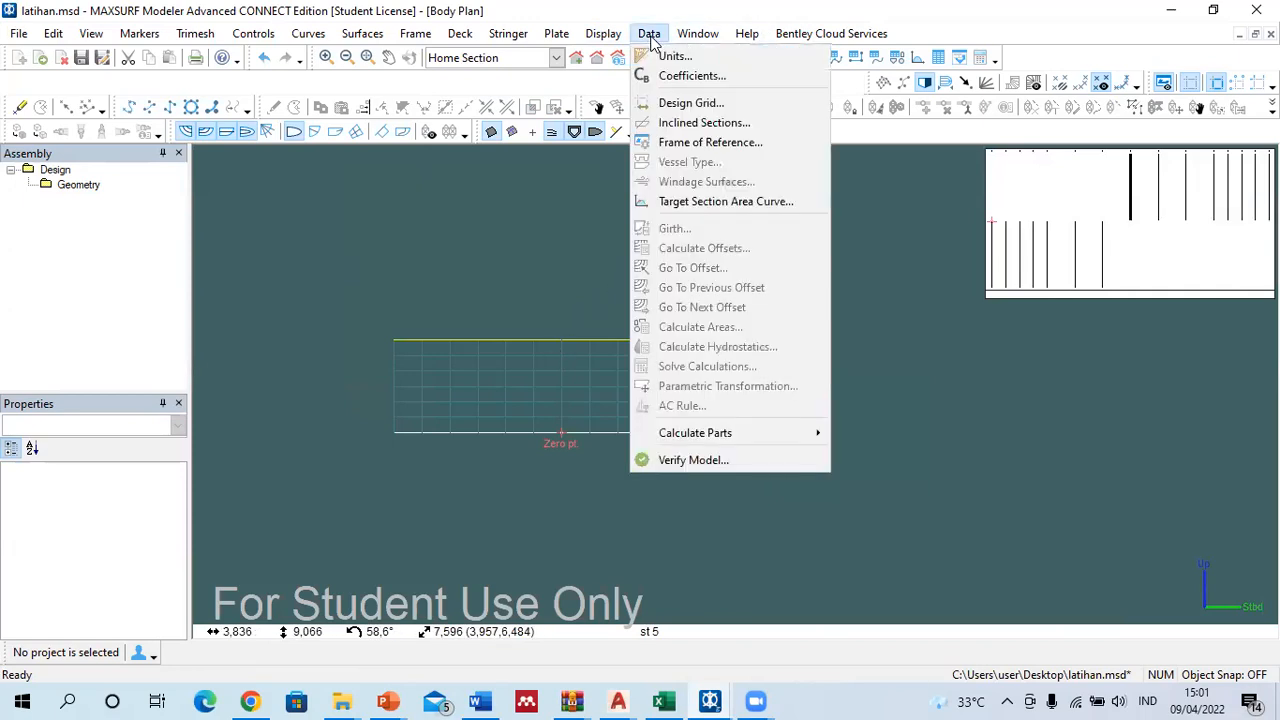
click(662, 104)
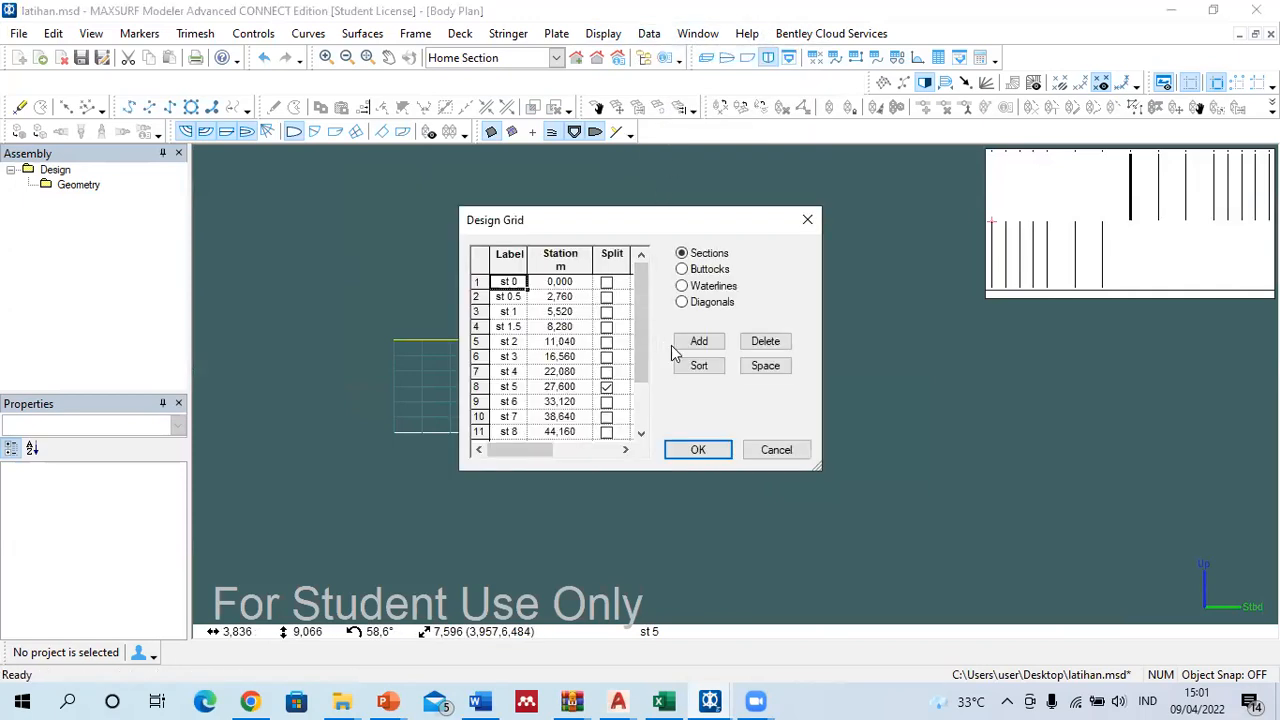
click(807, 219)
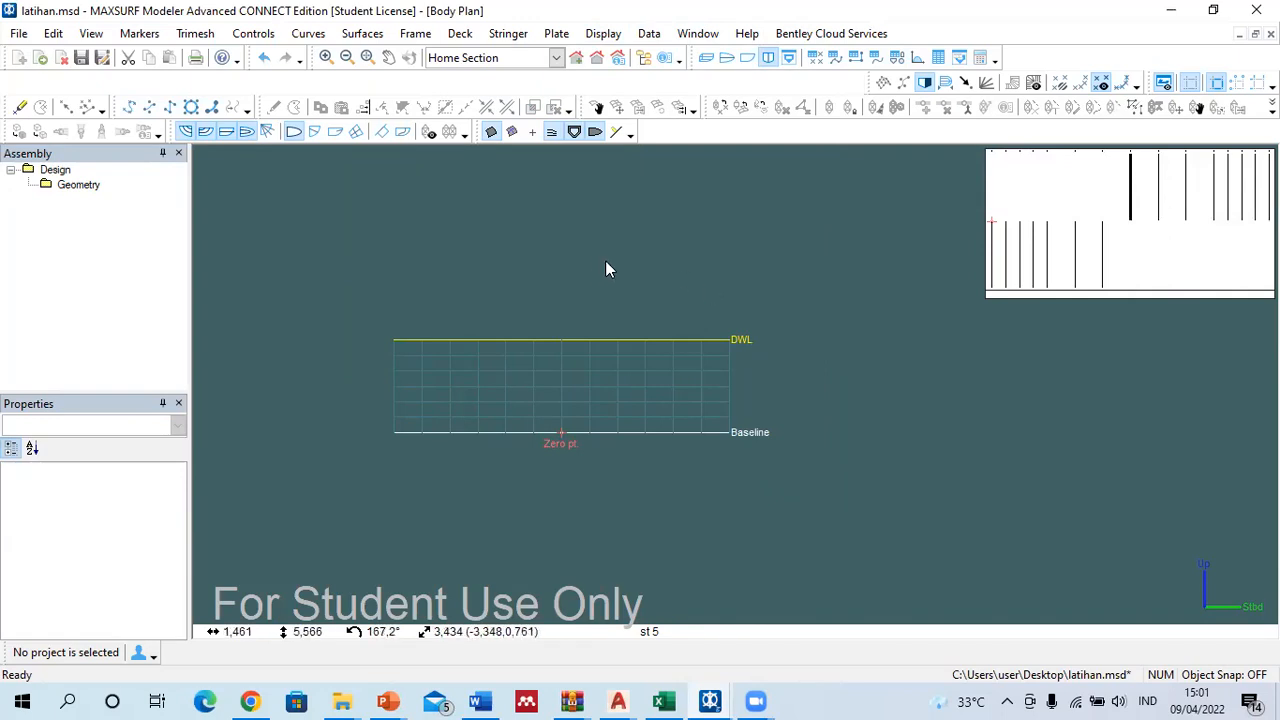
Step: Add a Default surface to the emptied design and inspect its shape in the Body Plan view
click(378, 38)
mouse_move(467, 77)
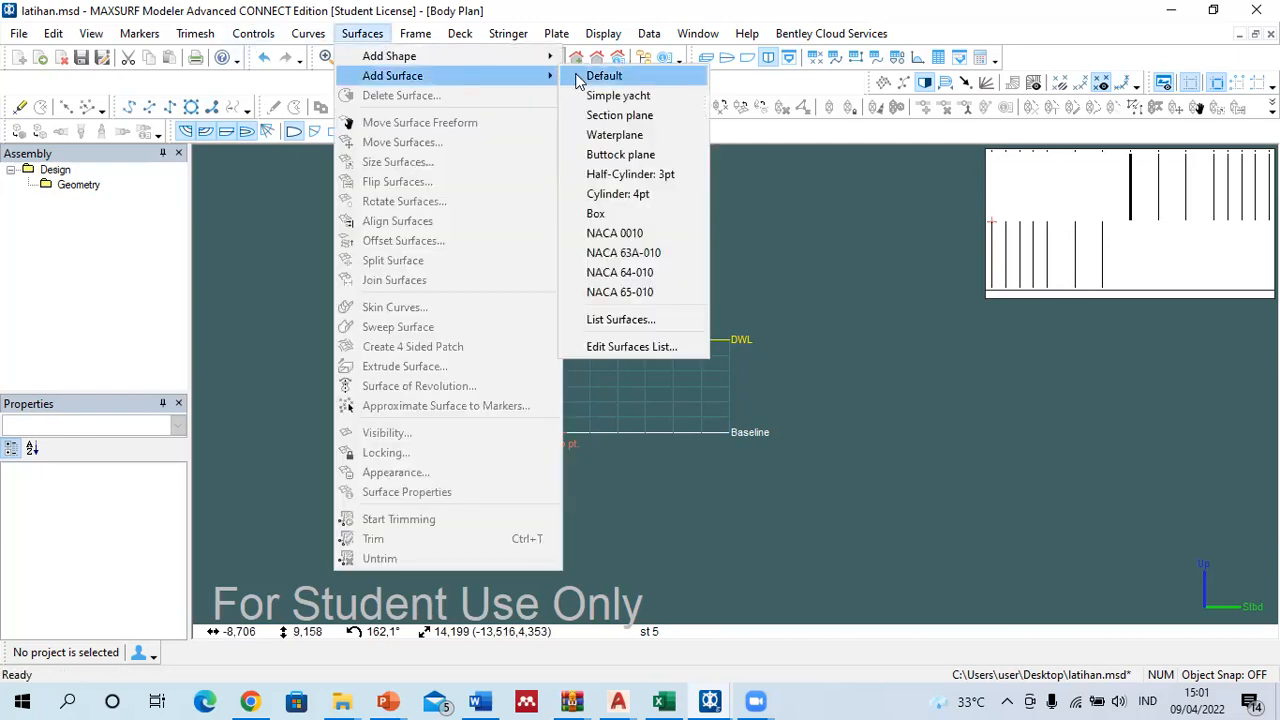
click(578, 80)
scroll(502, 219, down, 2)
scroll(597, 429, up, 2)
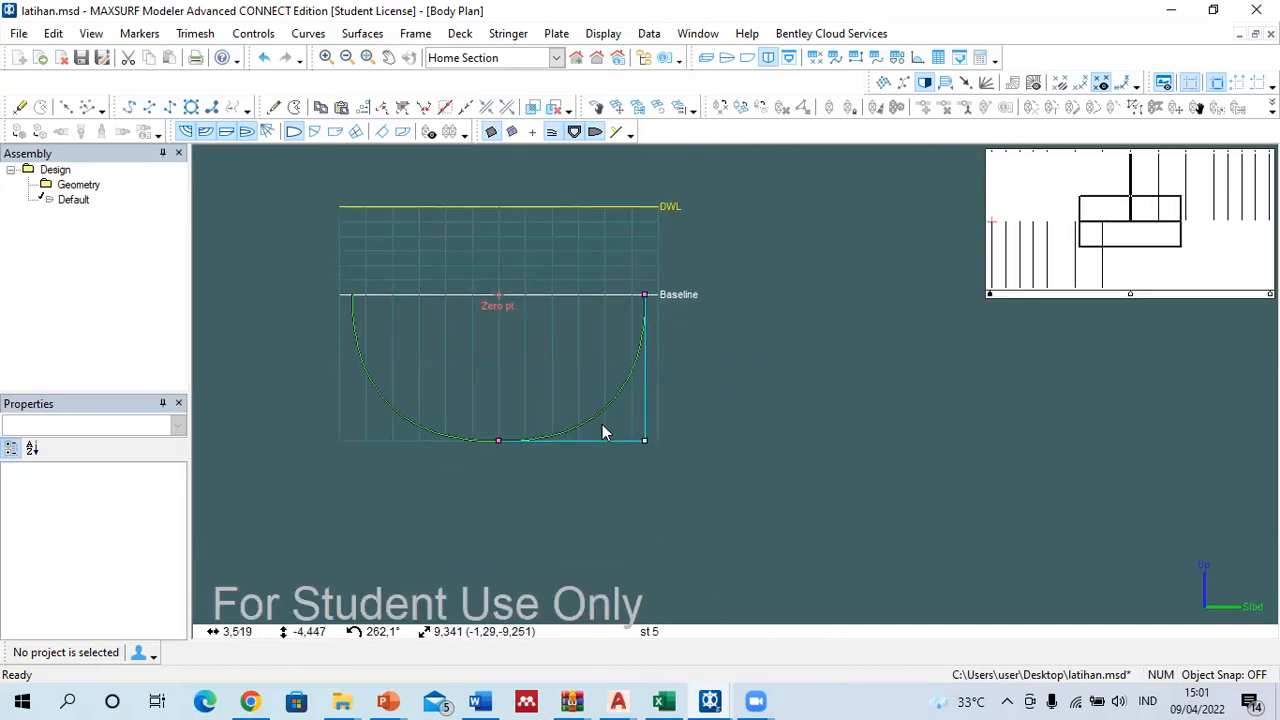
scroll(603, 432, down, 1)
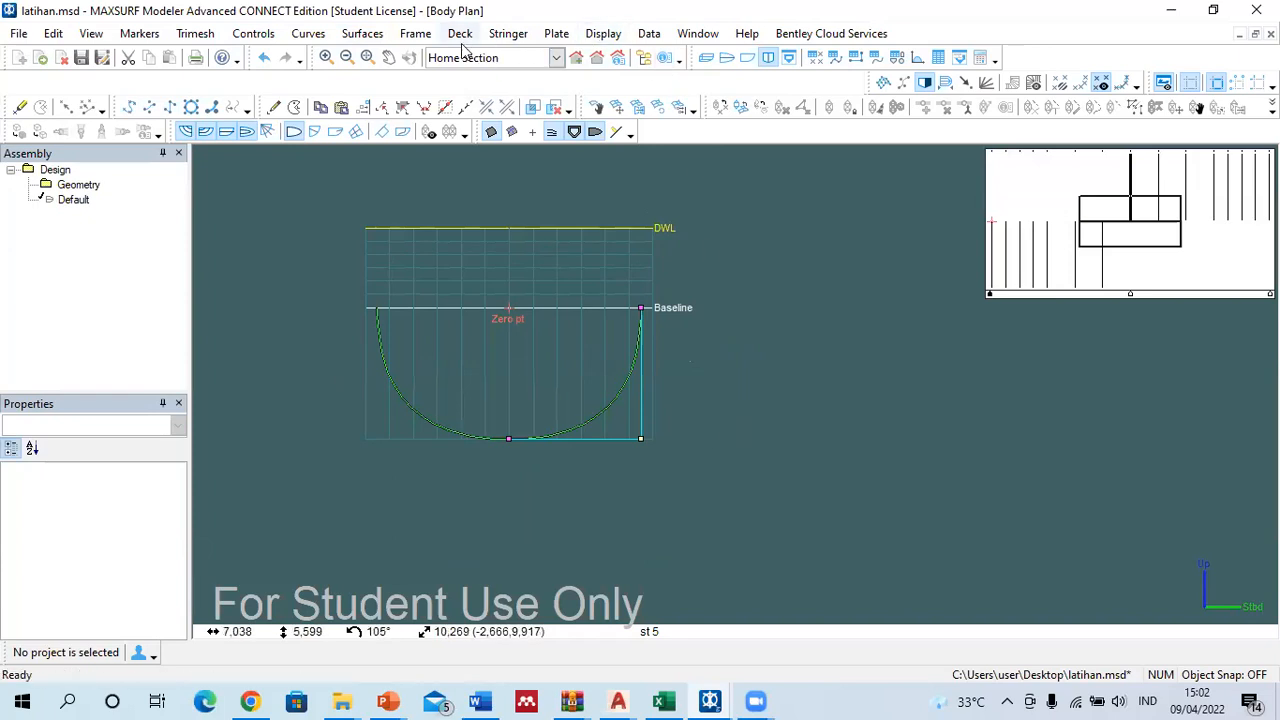
click(366, 34)
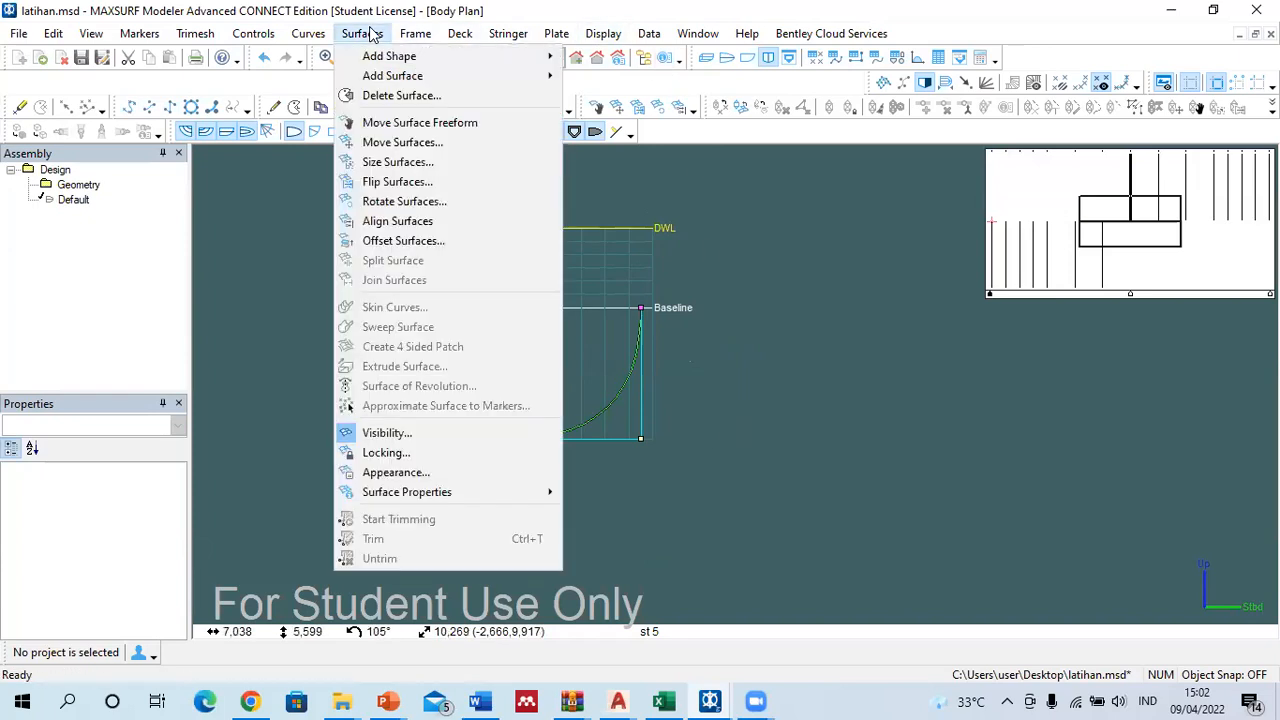
click(390, 163)
text(50)
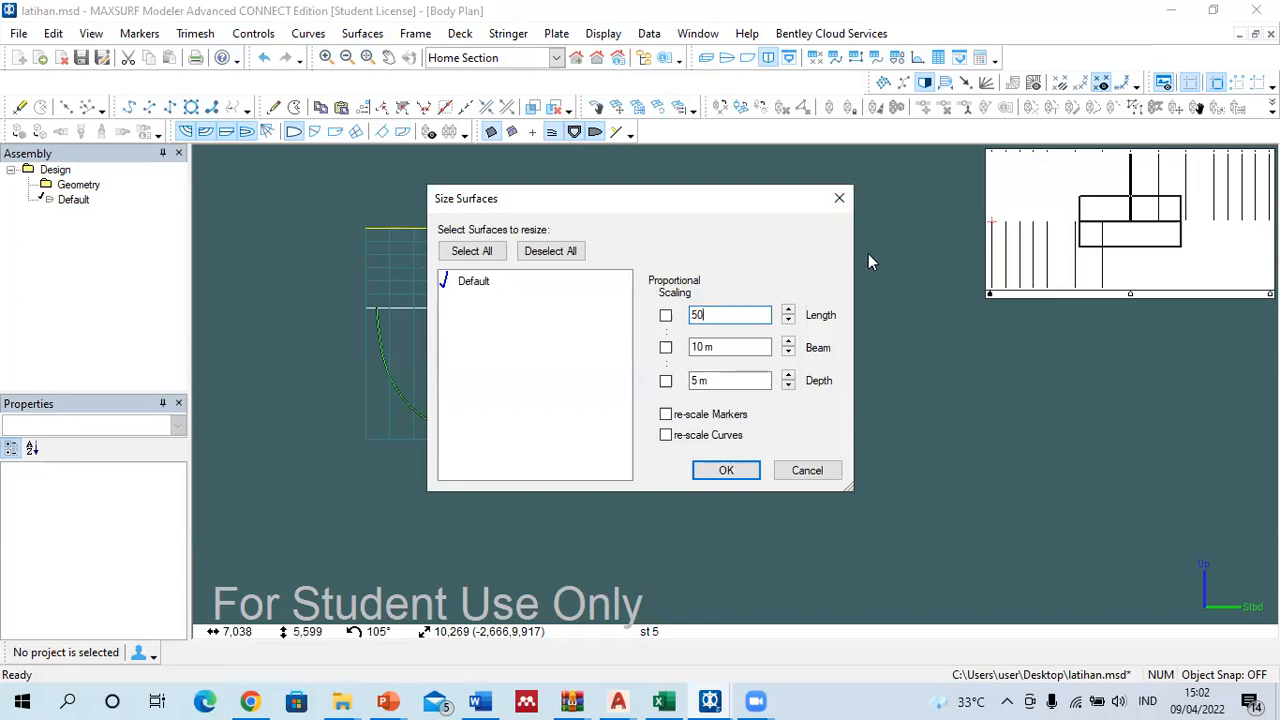
click(839, 200)
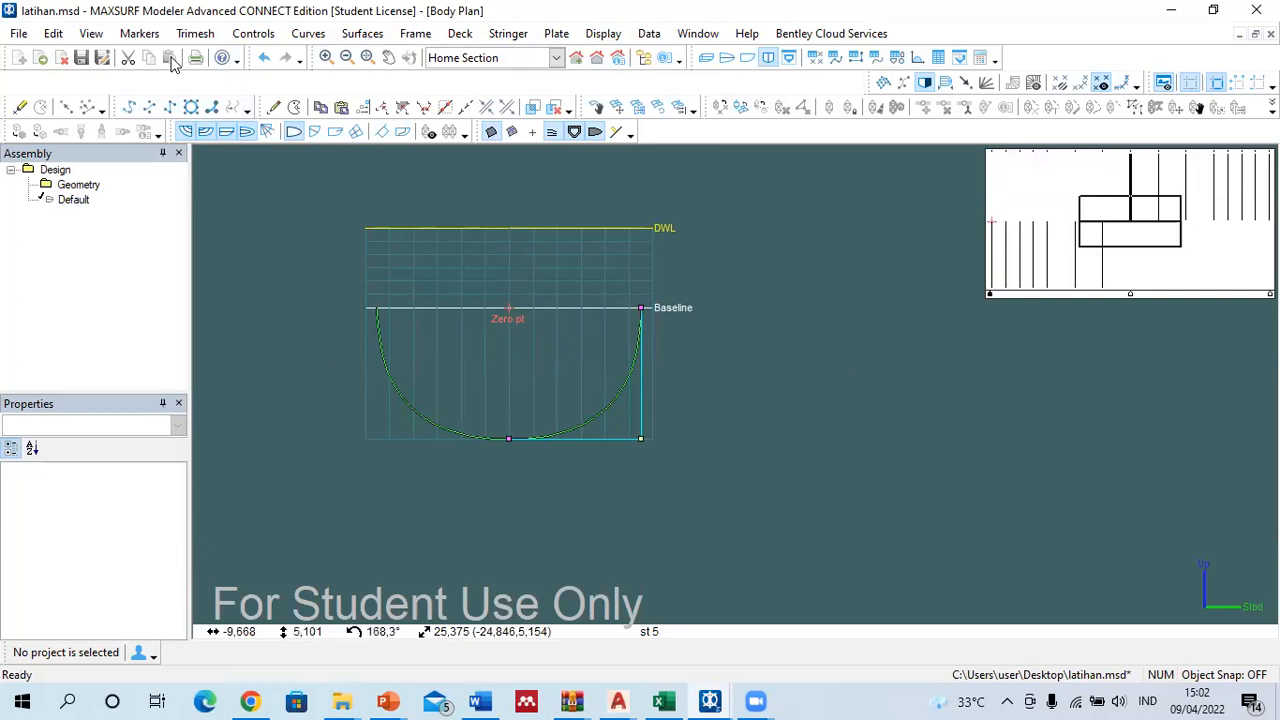
Step: Undo the added surface and the hull deletion, and check the original hull's length, beam and depth in Size Surfaces
click(264, 58)
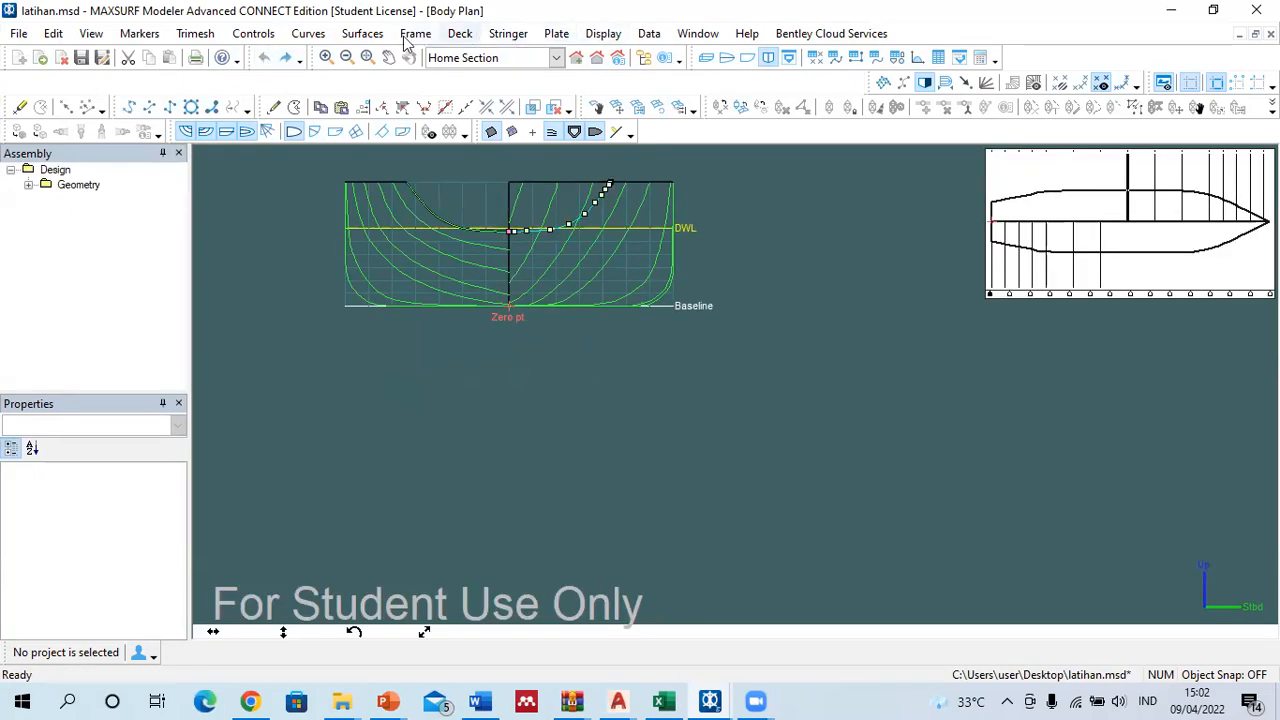
click(366, 34)
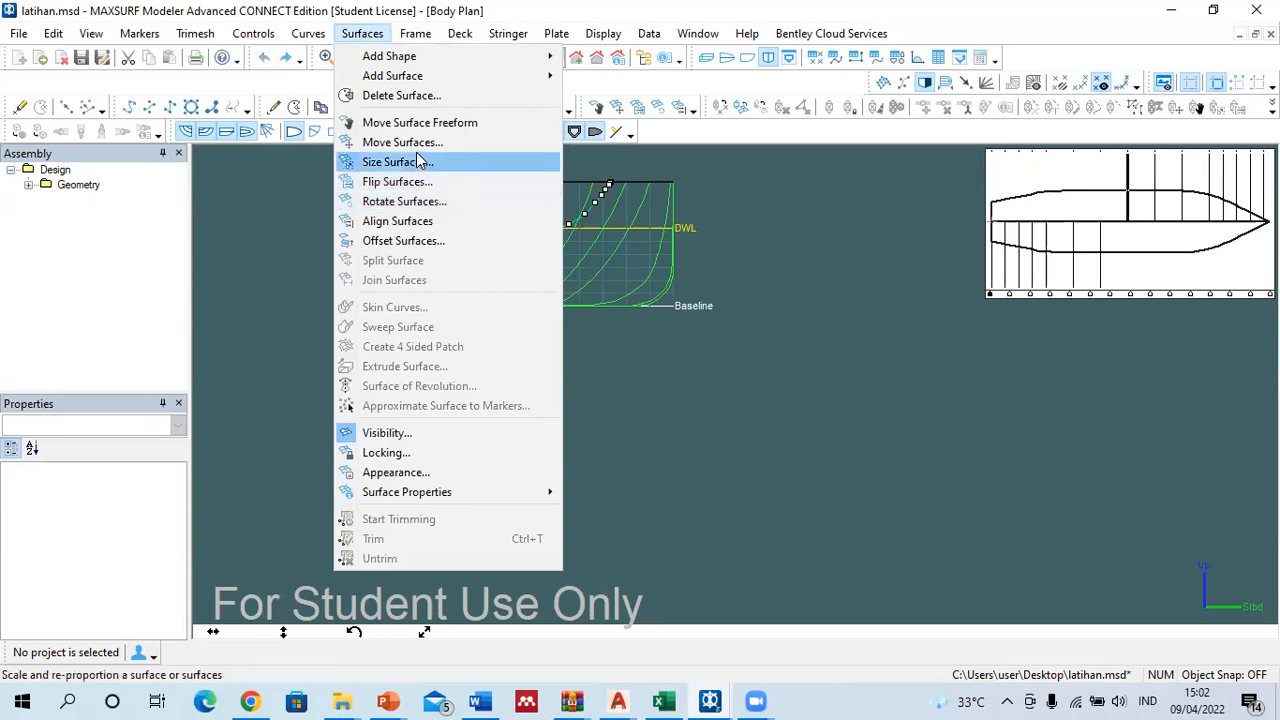
click(400, 162)
click(741, 316)
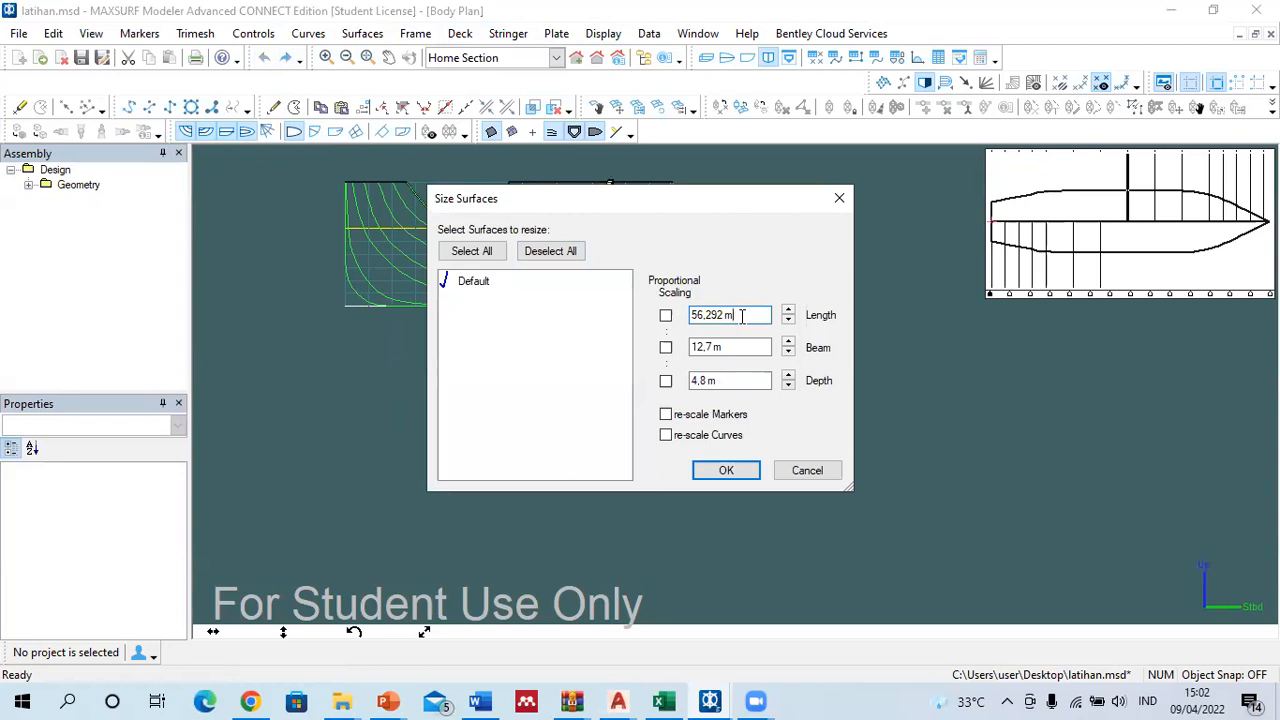
click(839, 201)
Step: Examine the hull in the Profile view and check its perpendiculars, baseline and DWL in the Frame of Reference settings
click(746, 58)
scroll(1031, 390, up, 4)
scroll(1140, 320, down, 3)
scroll(1078, 319, up, 2)
scroll(1078, 319, down, 5)
click(649, 33)
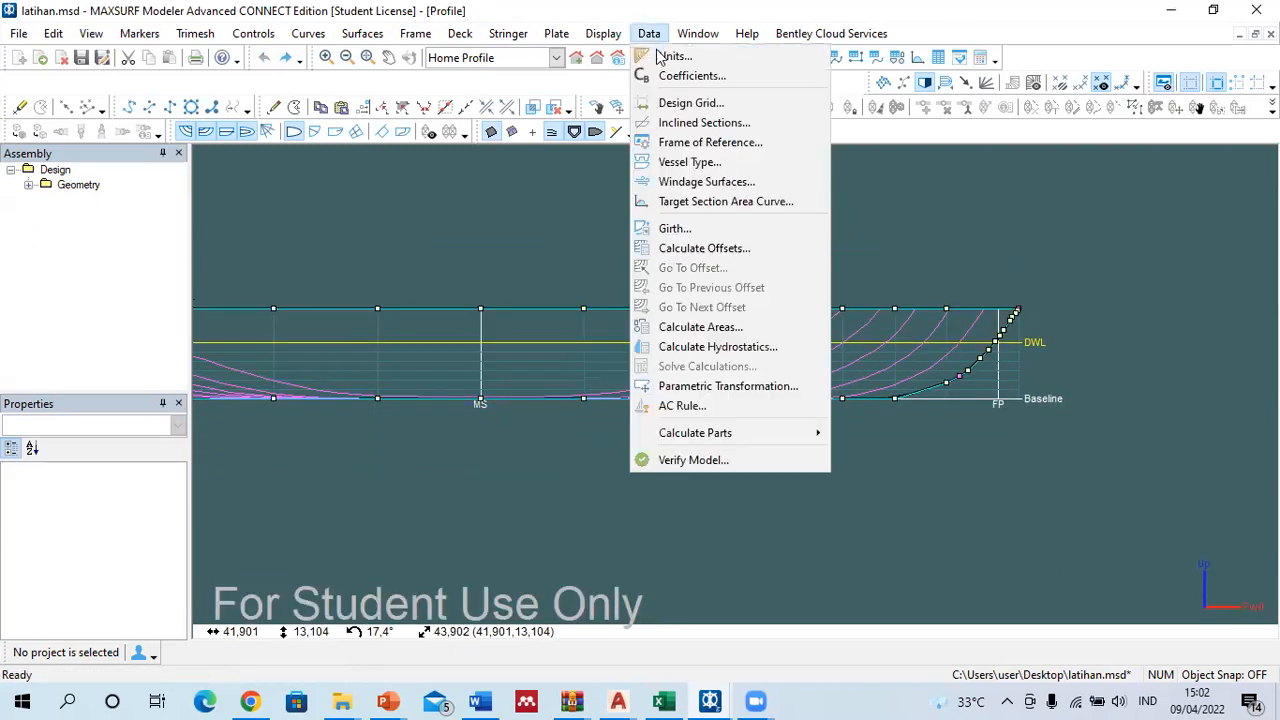
click(680, 142)
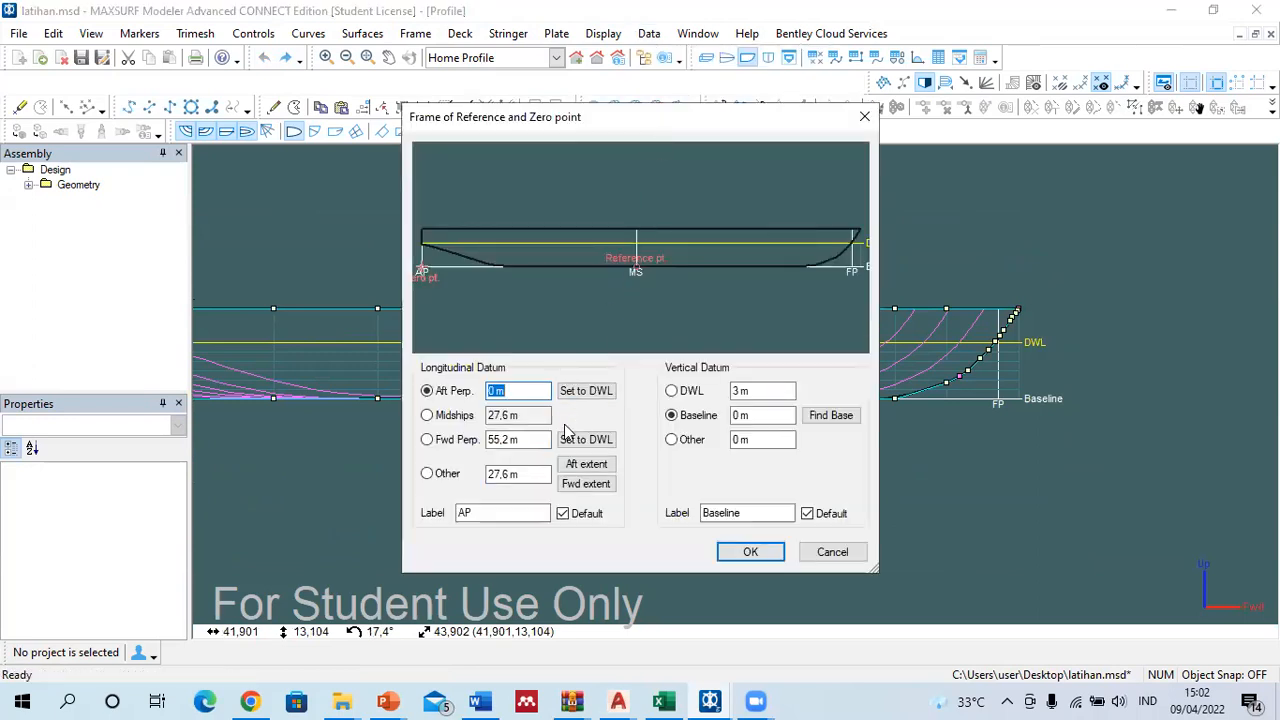
click(528, 440)
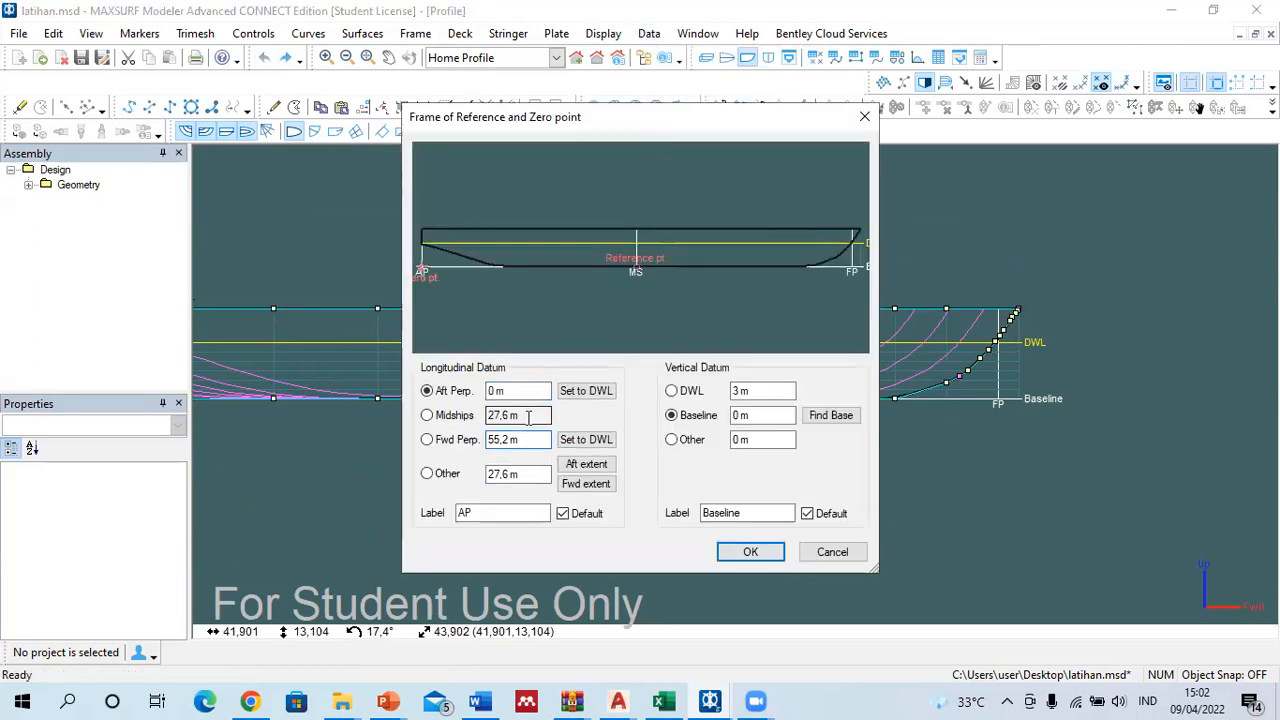
click(864, 116)
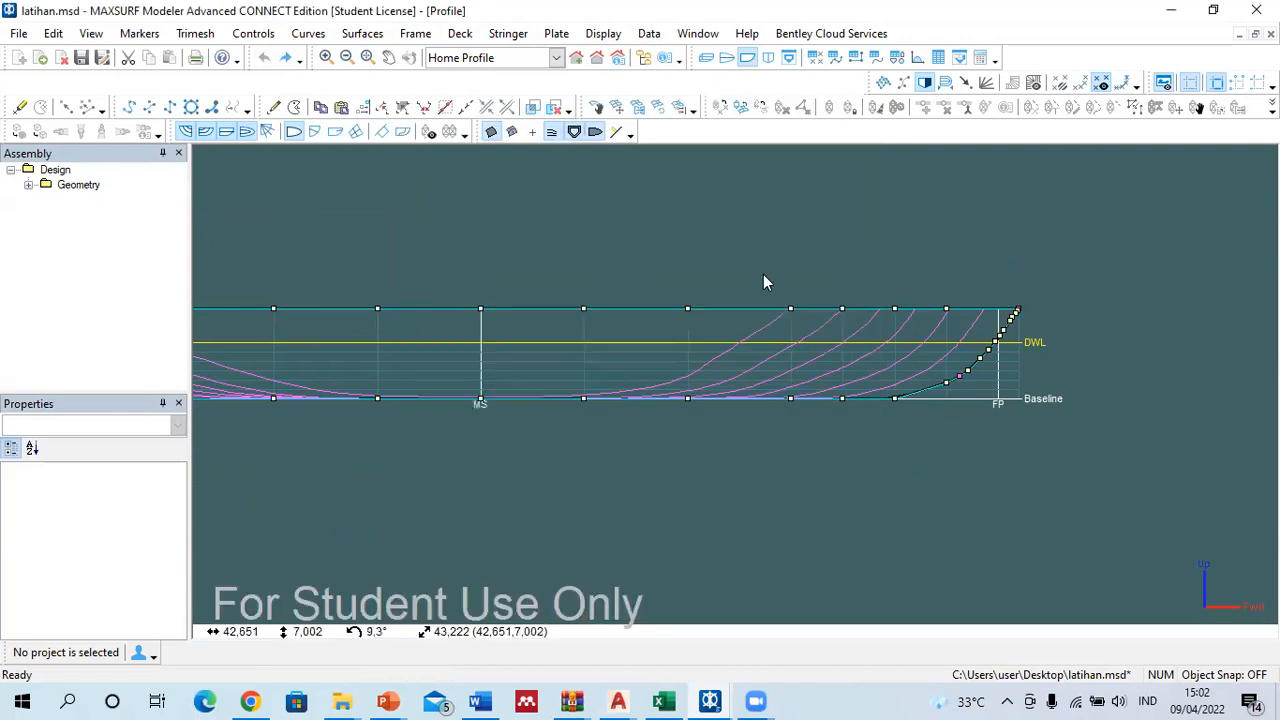
Step: Delete the Default hull surface inside the Geometry assembly
click(28, 186)
click(87, 203)
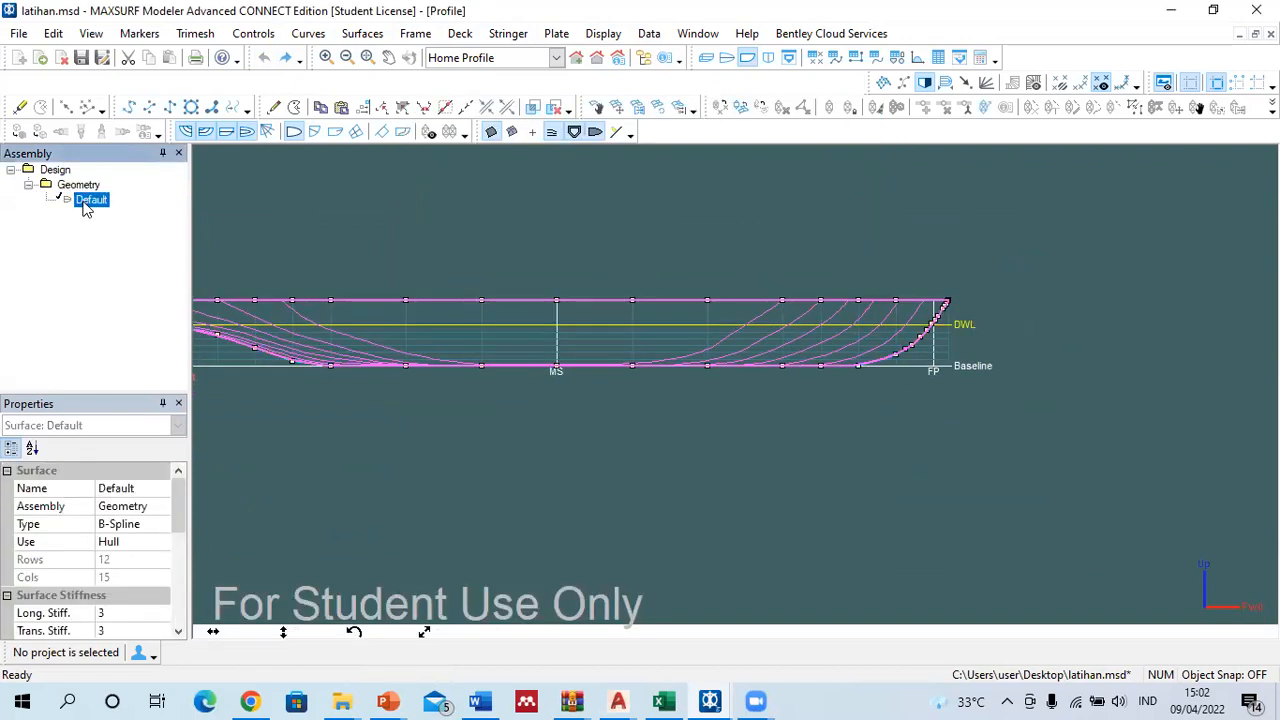
right_click(87, 207)
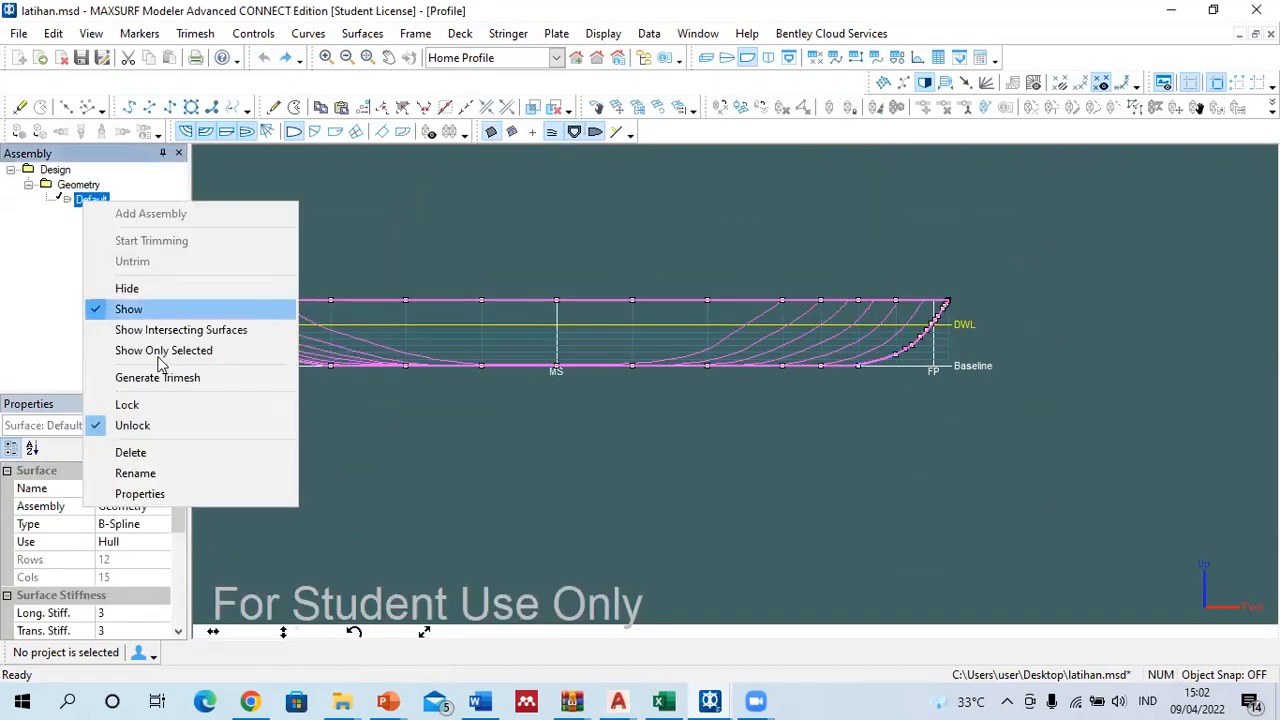
click(155, 454)
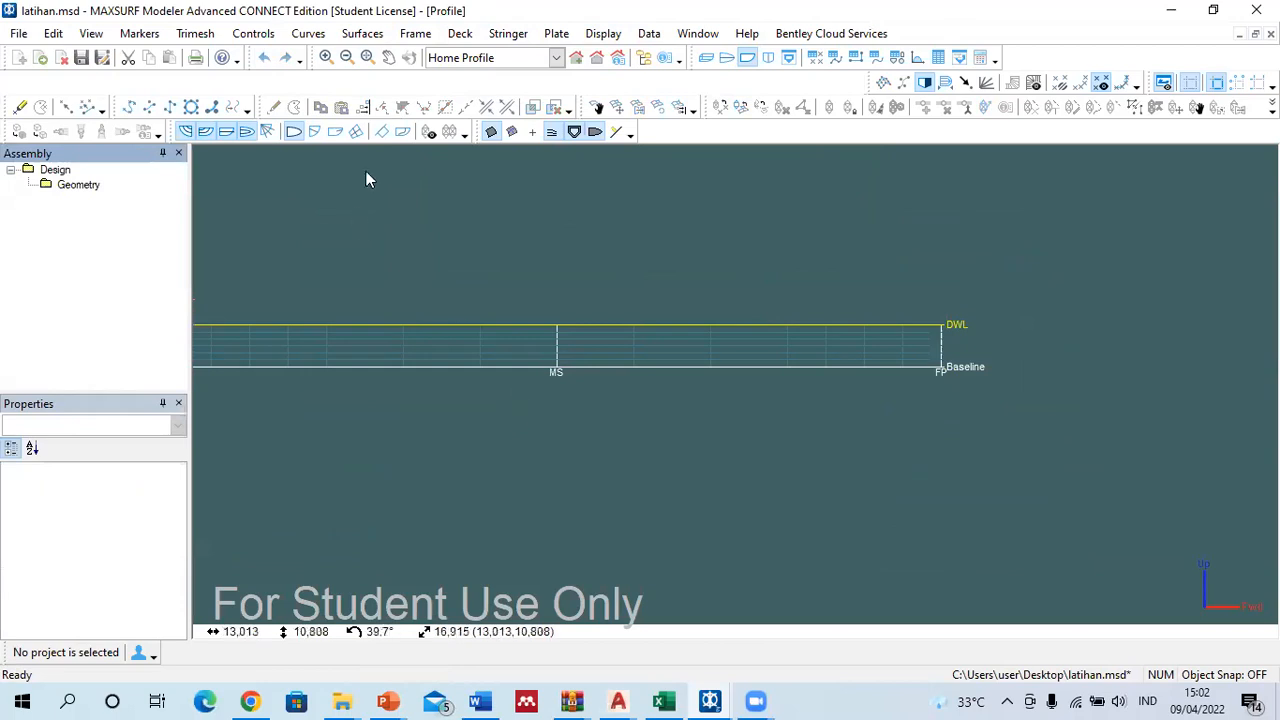
Step: Add a new Default surface to the emptied design
click(360, 34)
mouse_move(410, 79)
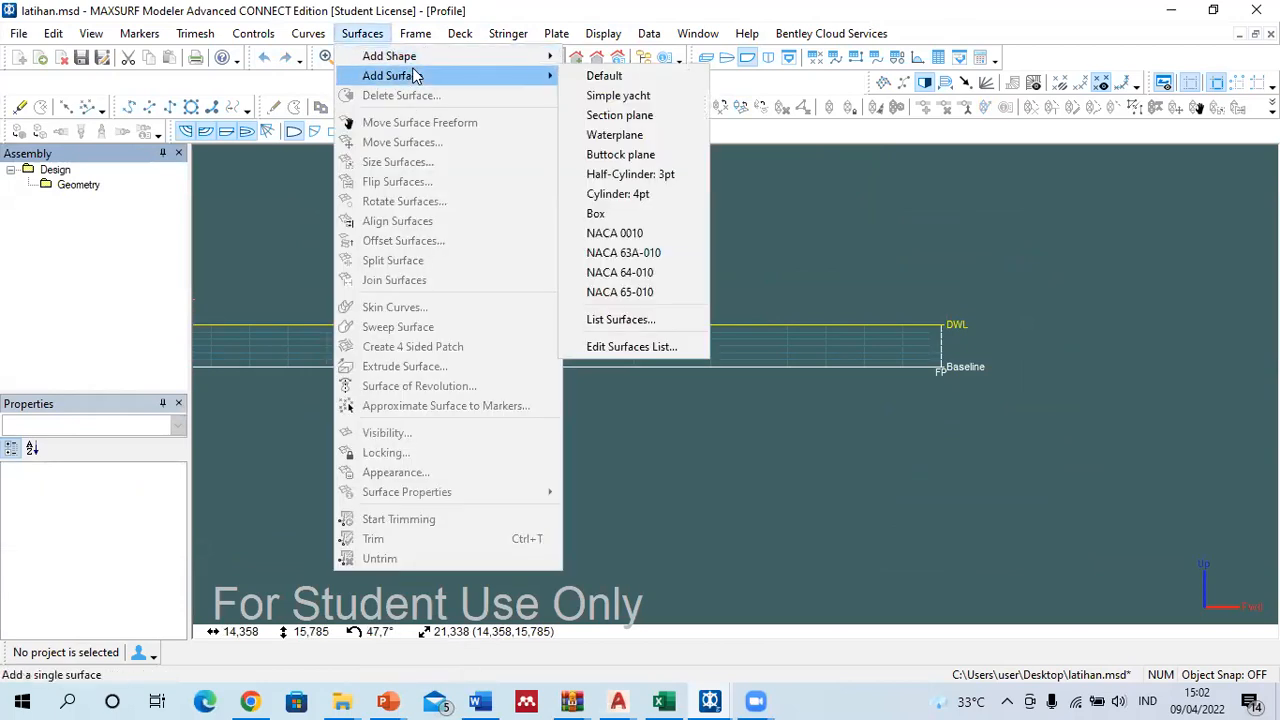
click(597, 78)
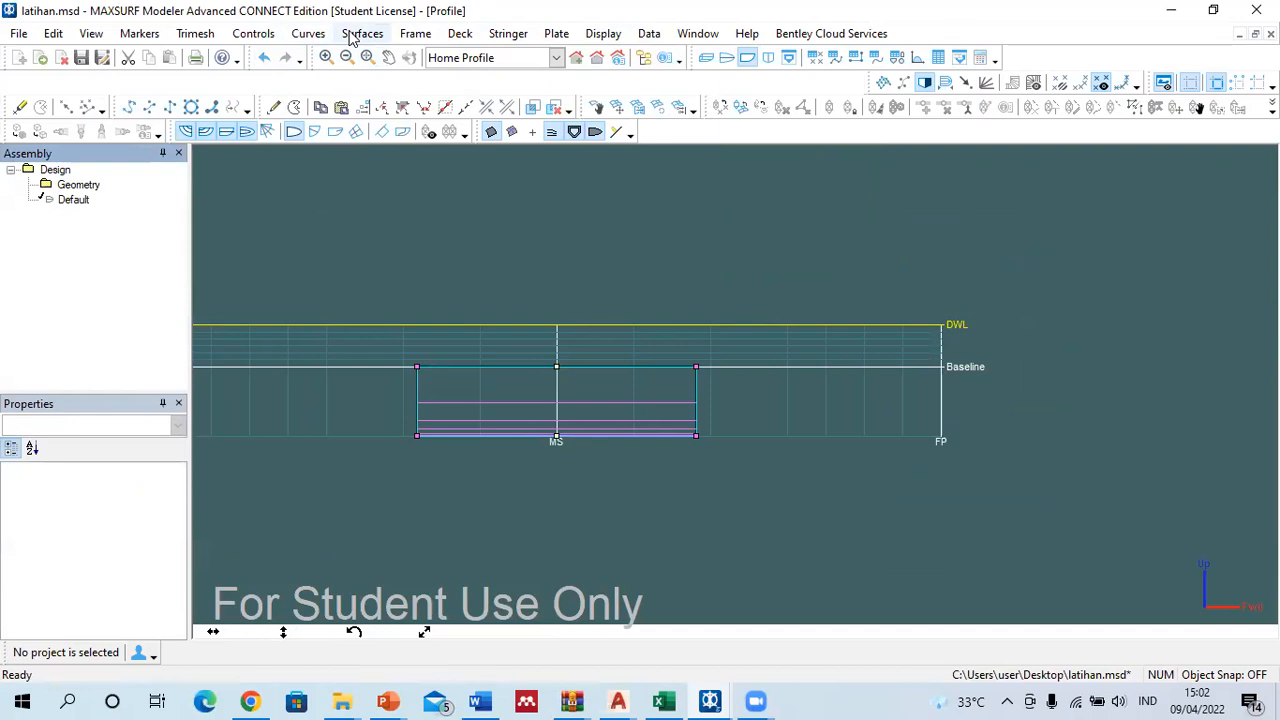
Step: Resize the Default surface to a length of 55 m, beam of 4.8 m and depth of 2.9 m
click(362, 33)
mouse_move(450, 78)
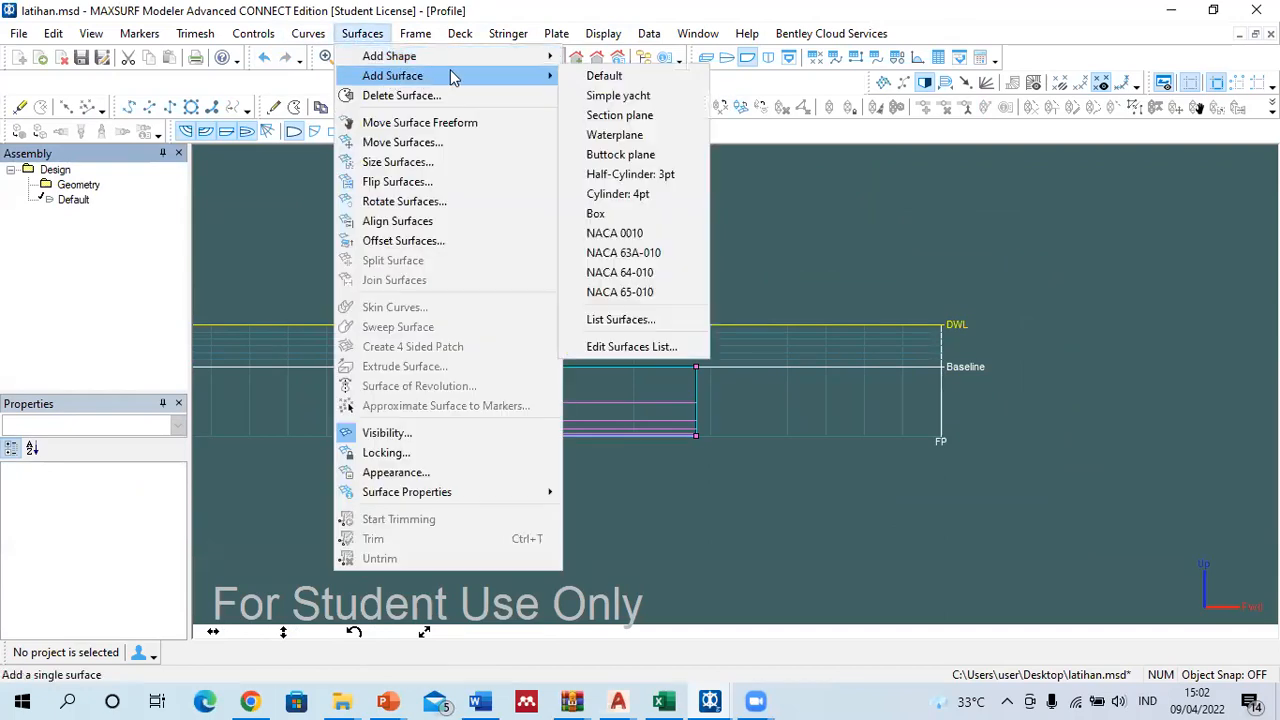
click(446, 162)
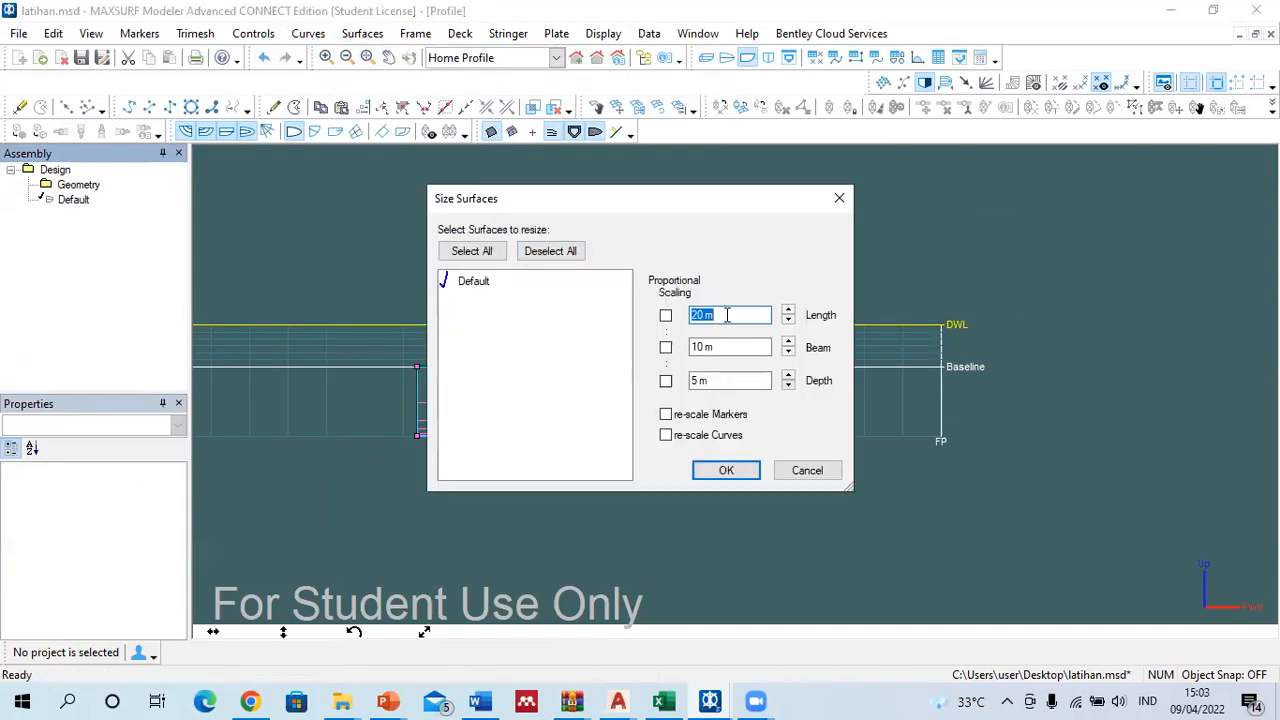
text(55)
key(Tab)
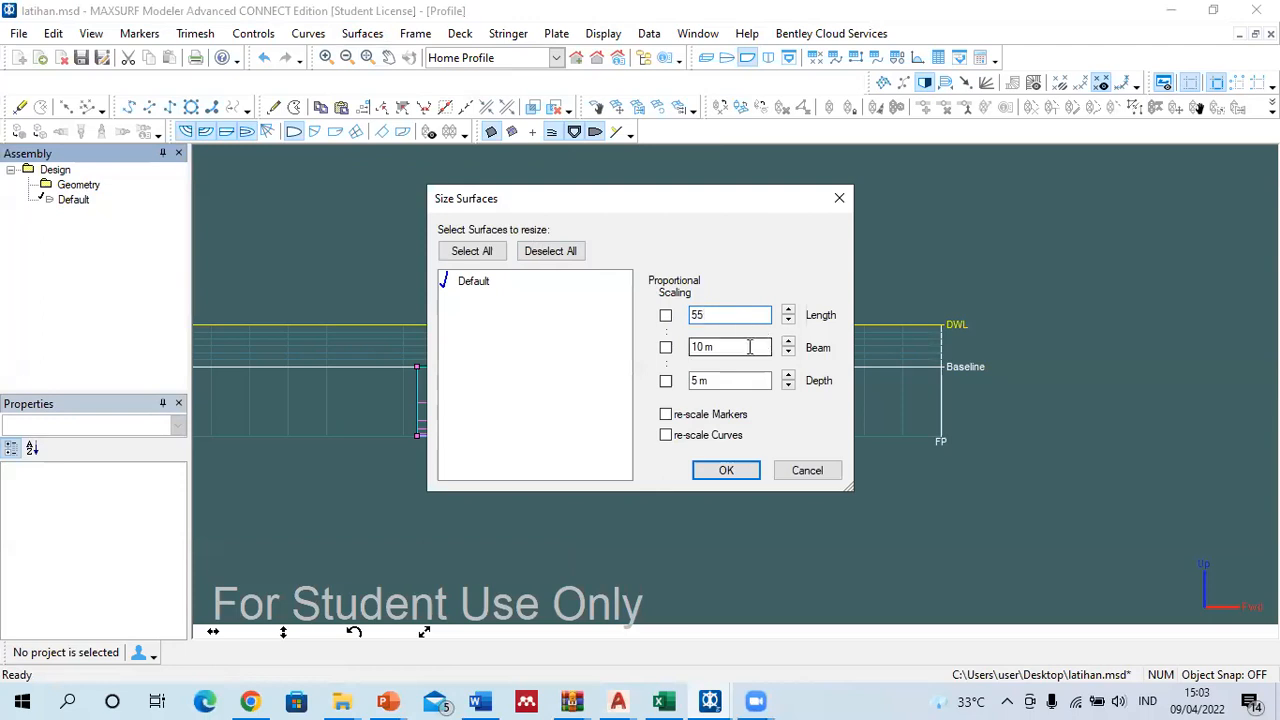
text(4.8)
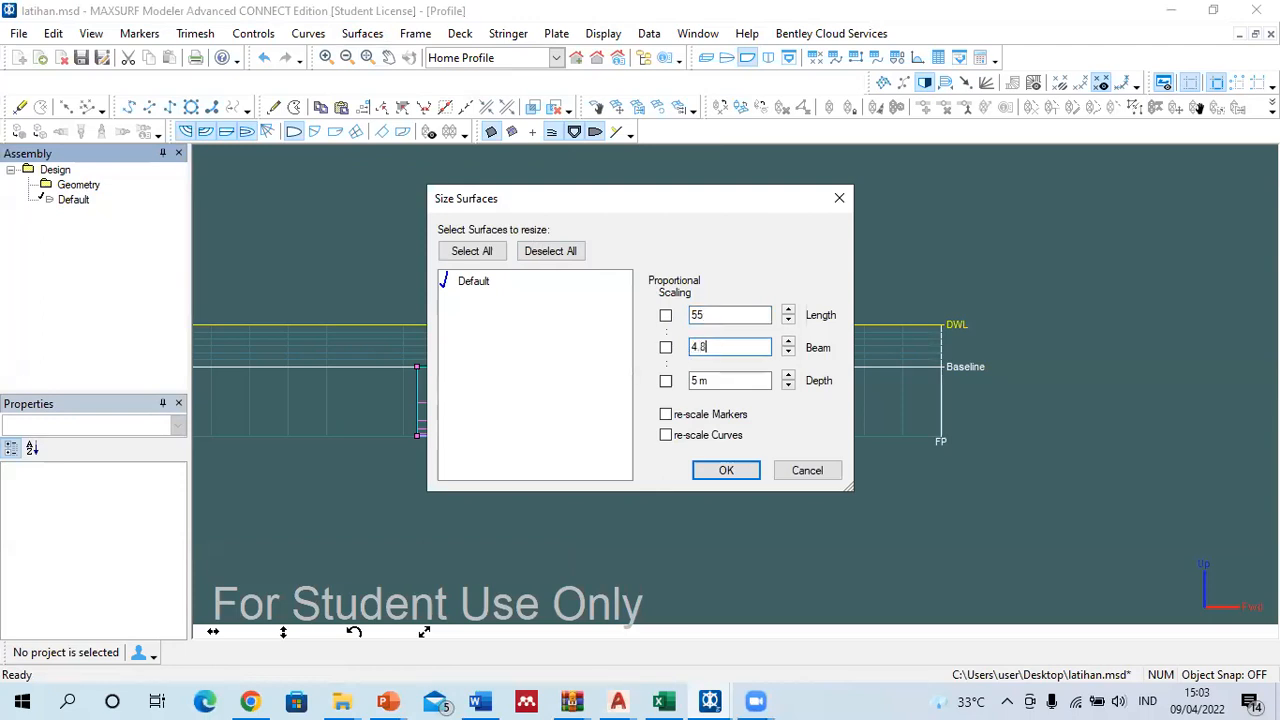
key(Tab)
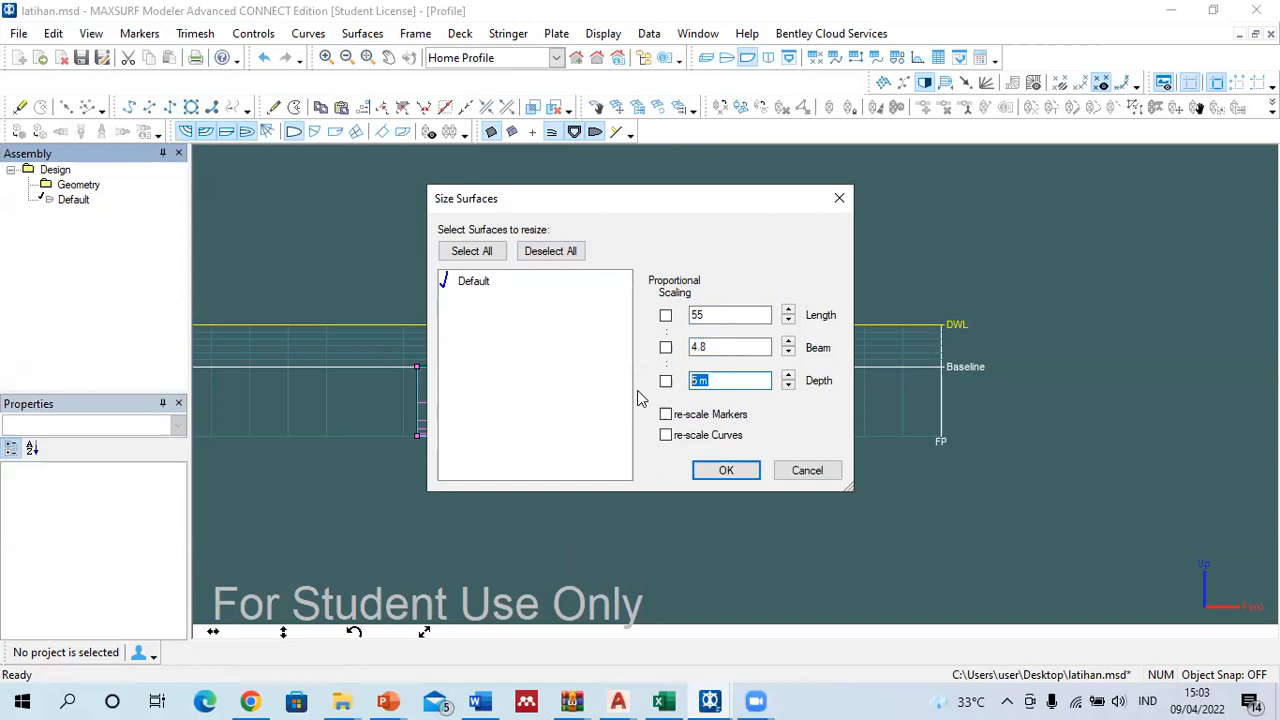
text(2.9)
key(Return)
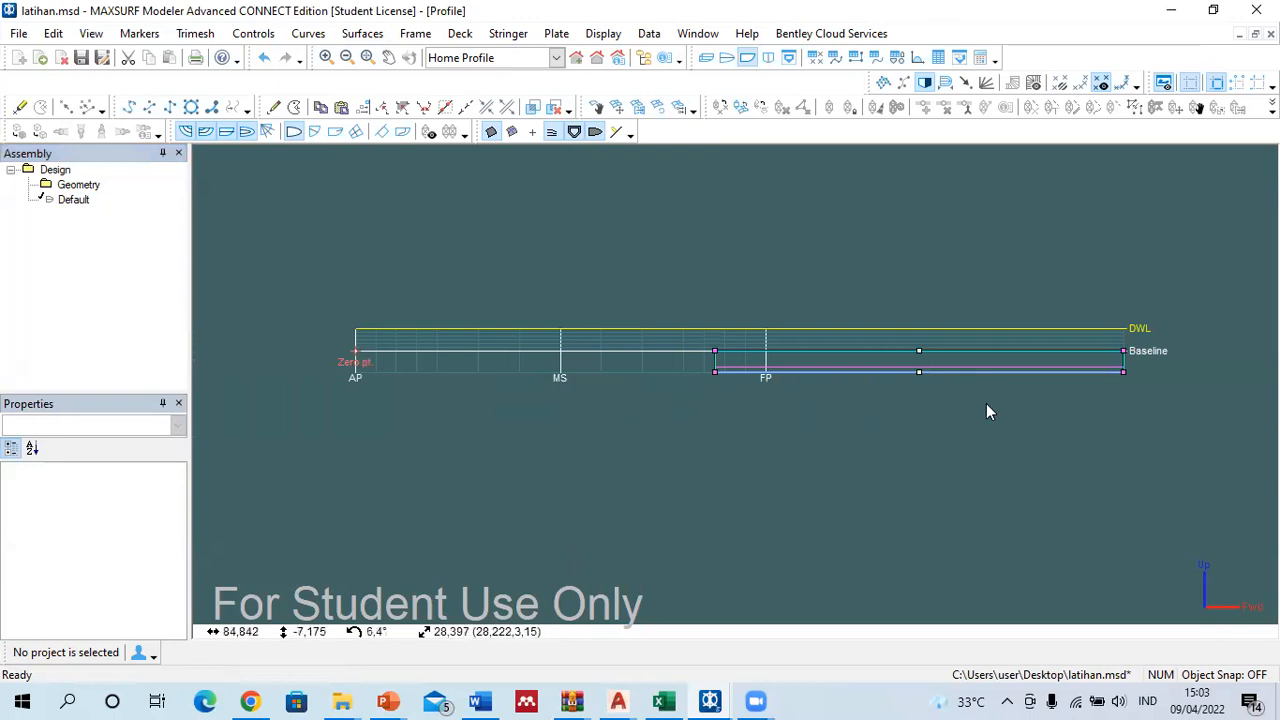
Step: Set the baseline to the bottom of the Default surface with Find Base in the Frame of Reference settings
click(648, 34)
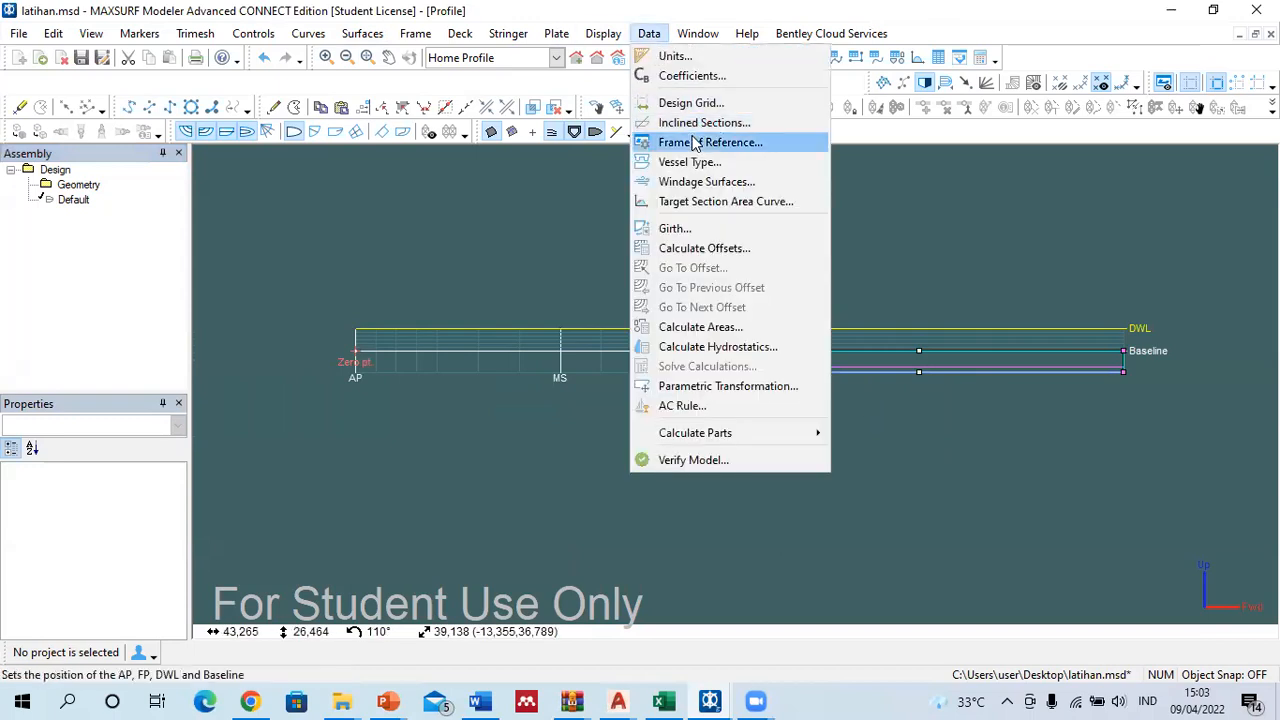
click(690, 137)
click(850, 425)
click(750, 552)
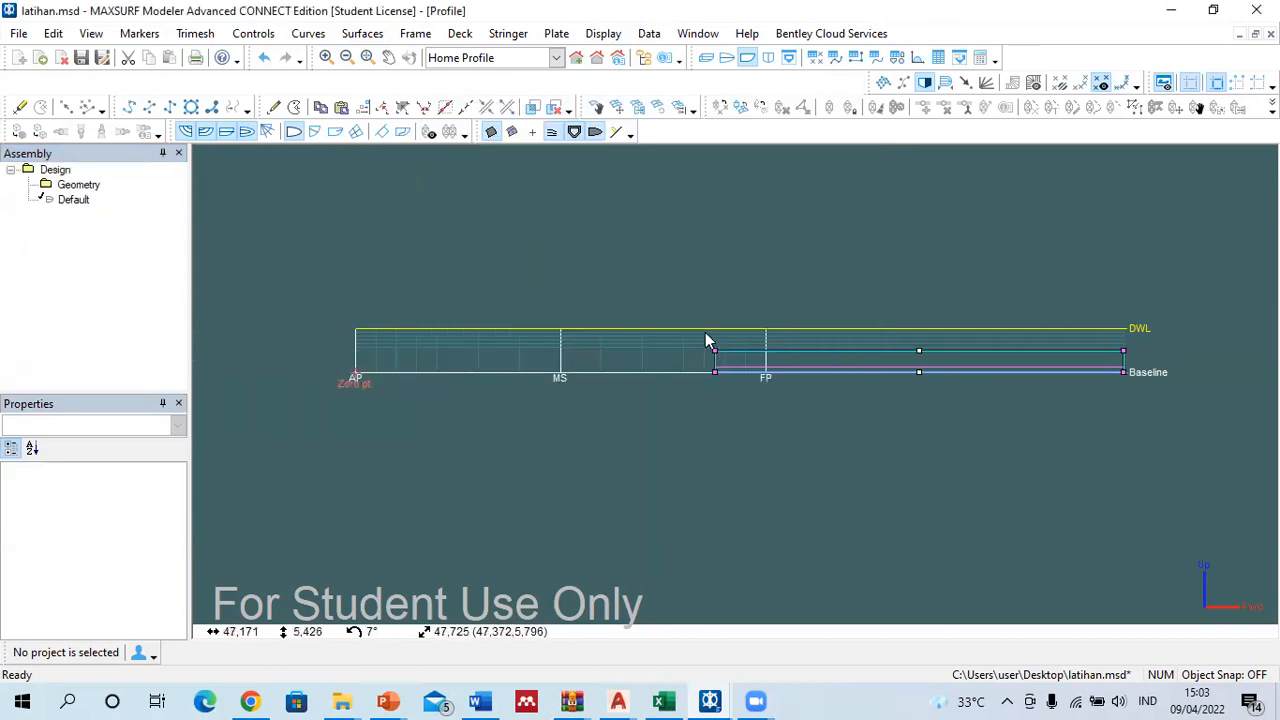
Step: Set the longitudinal position of the surface's aftmost column of control points to 0 m
drag(705, 332, 738, 393)
click(53, 548)
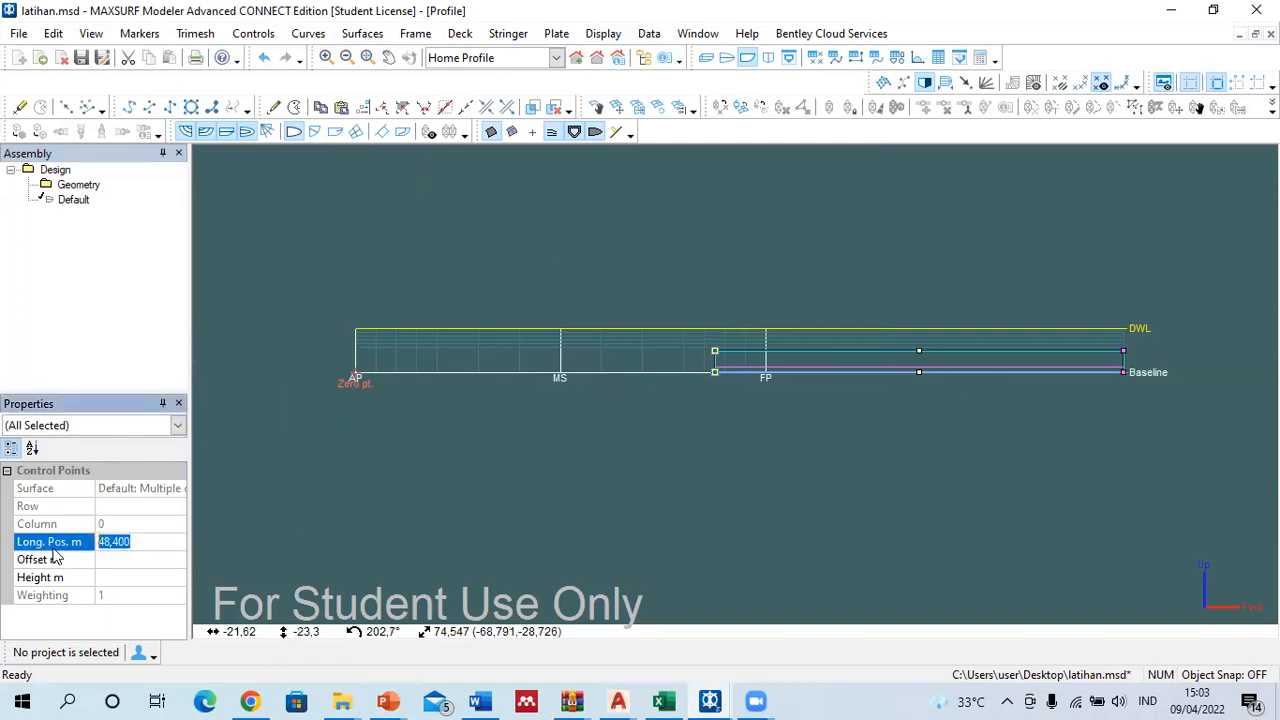
text(0)
key(Return)
click(855, 380)
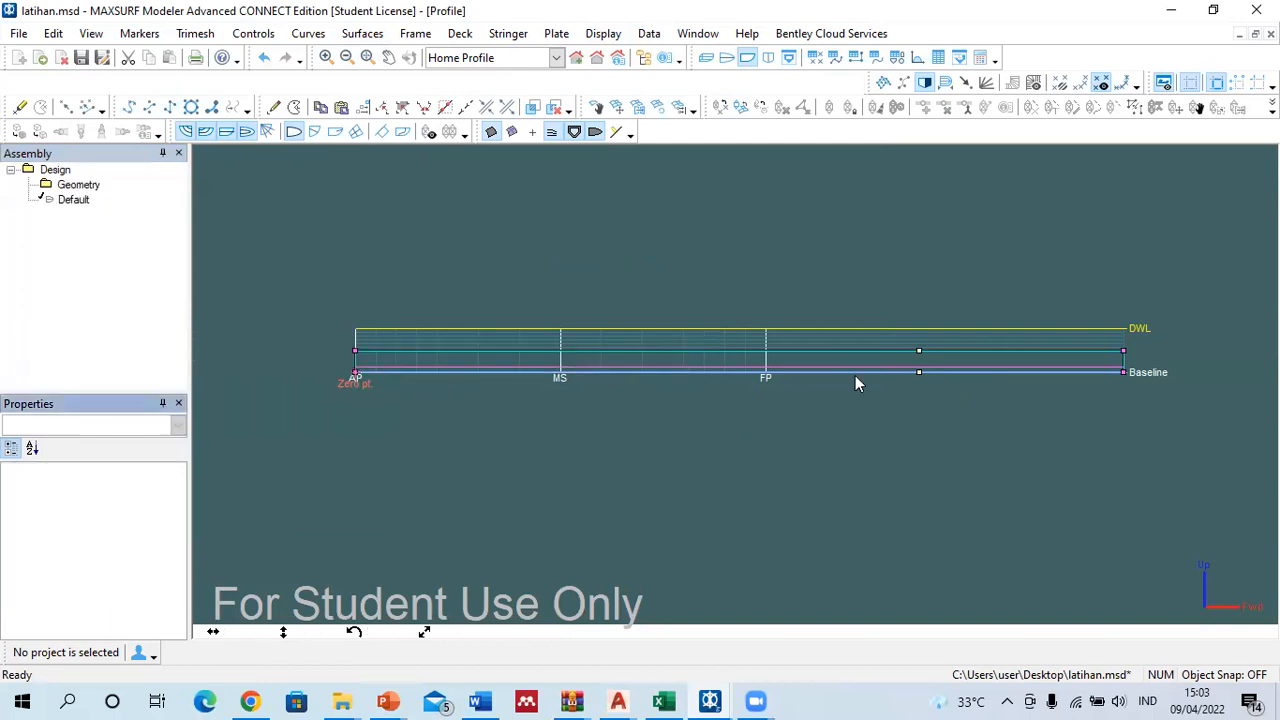
Step: Move the middle column of control points to about 28.8 m longitudinally and set the forward column's longitudinal position to 55 m
drag(909, 323, 568, 372)
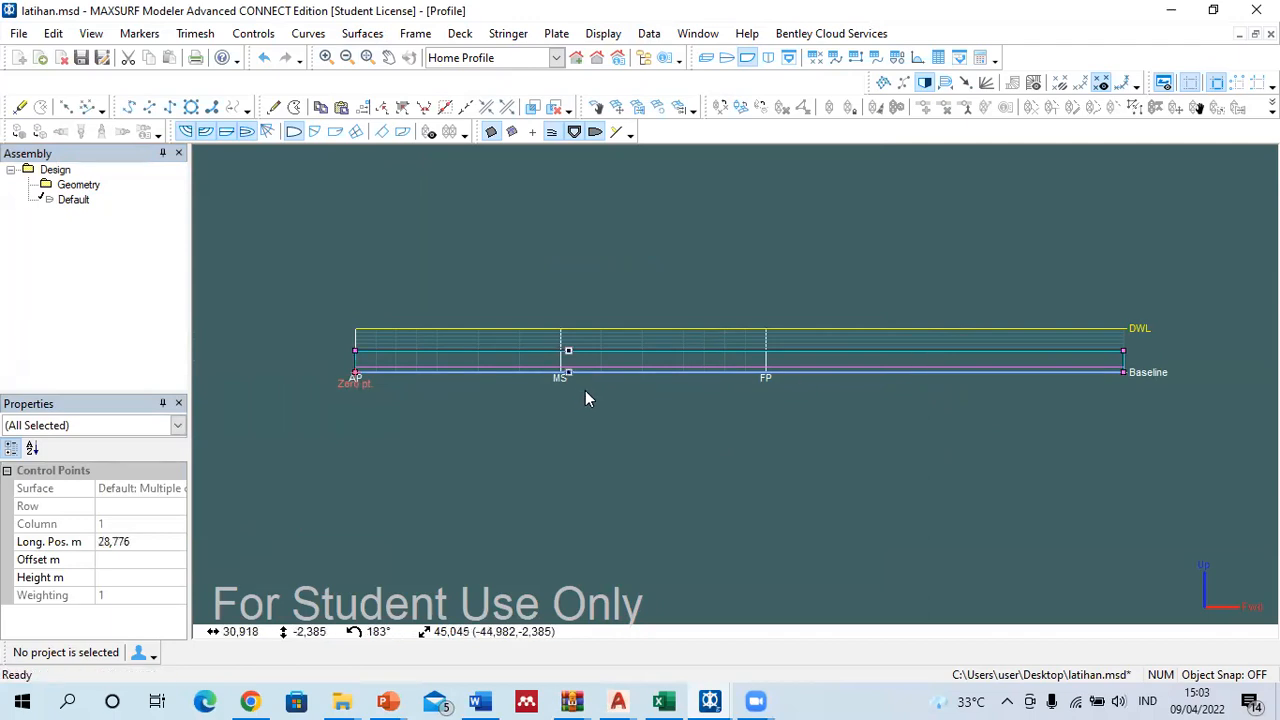
click(737, 222)
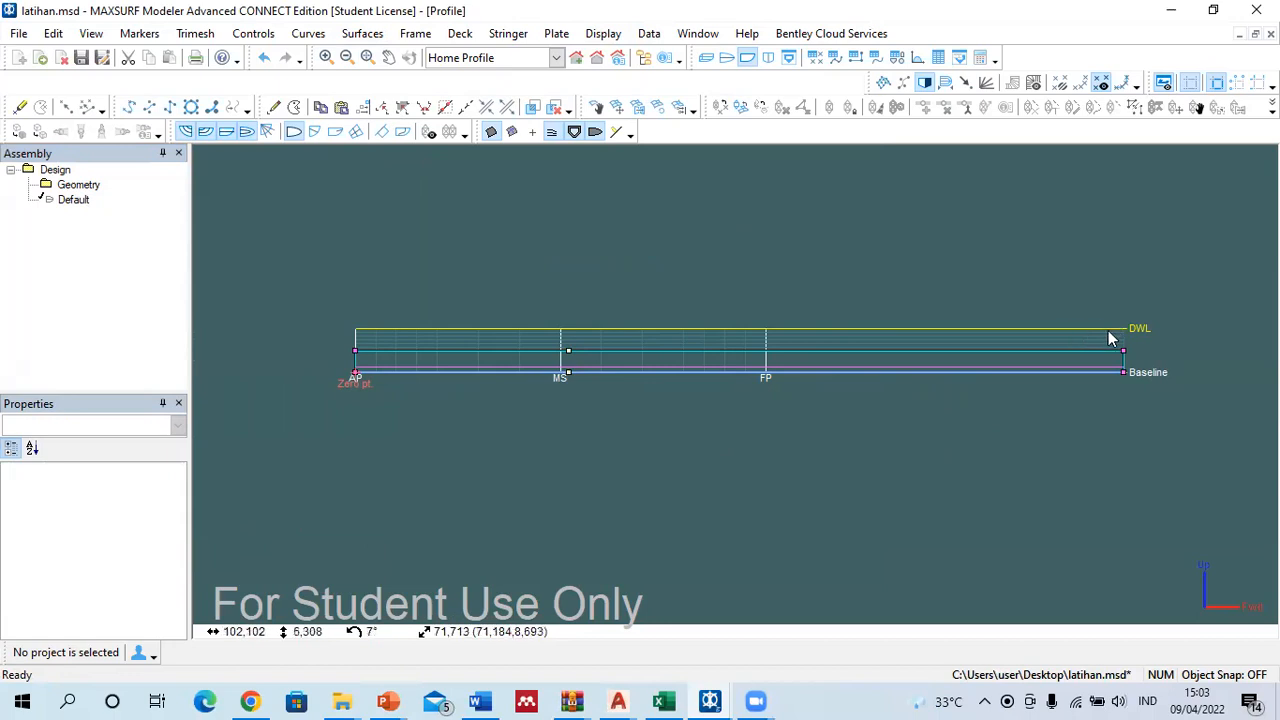
drag(1112, 321, 1151, 382)
drag(172, 543, 33, 543)
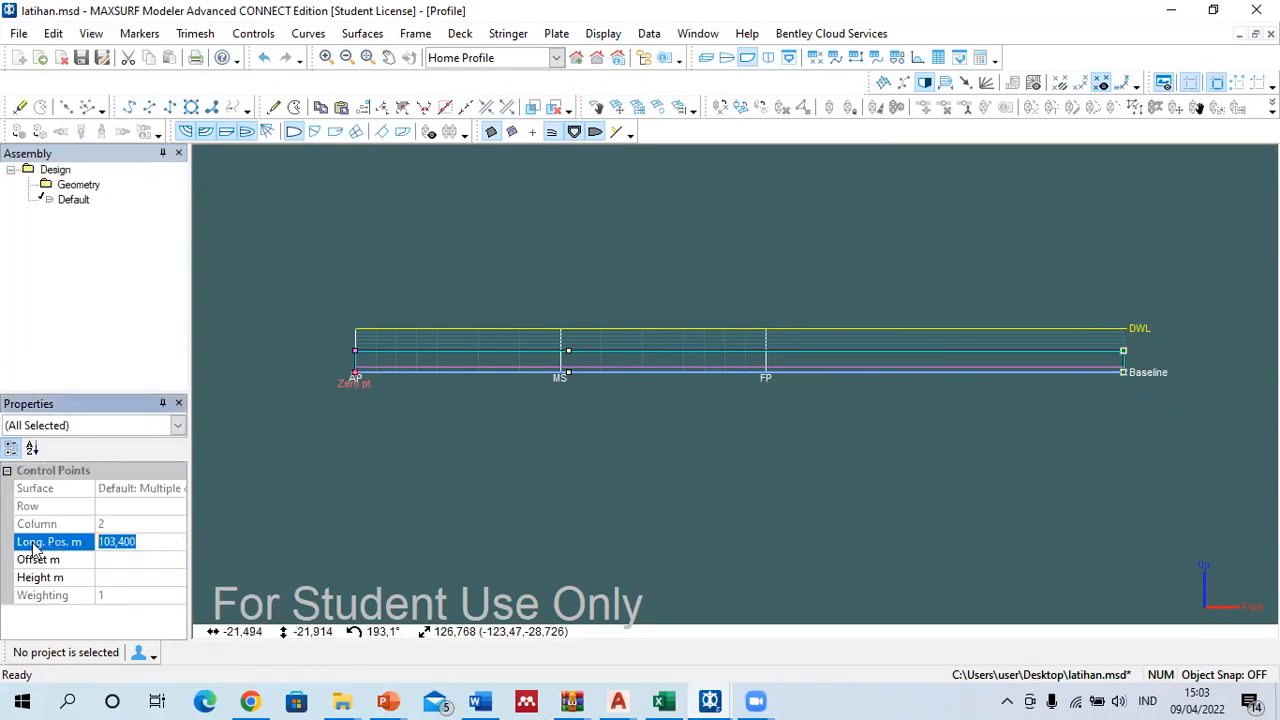
text(55)
key(Return)
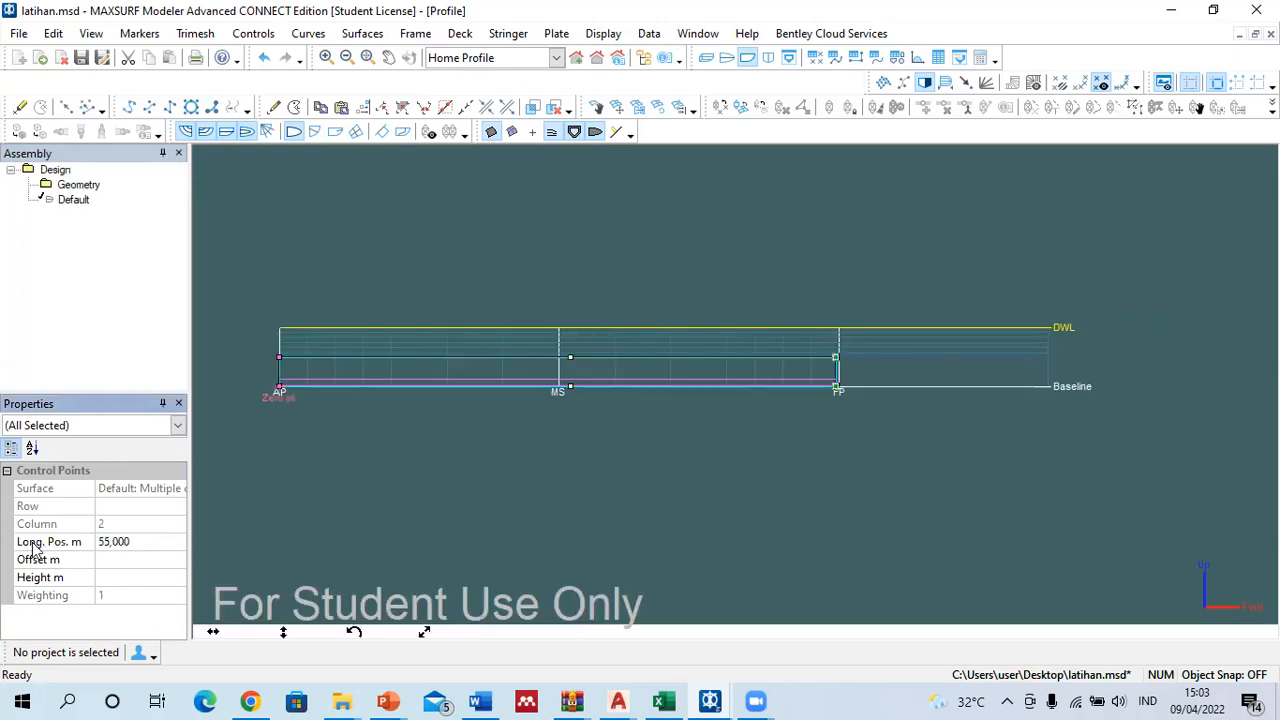
click(802, 444)
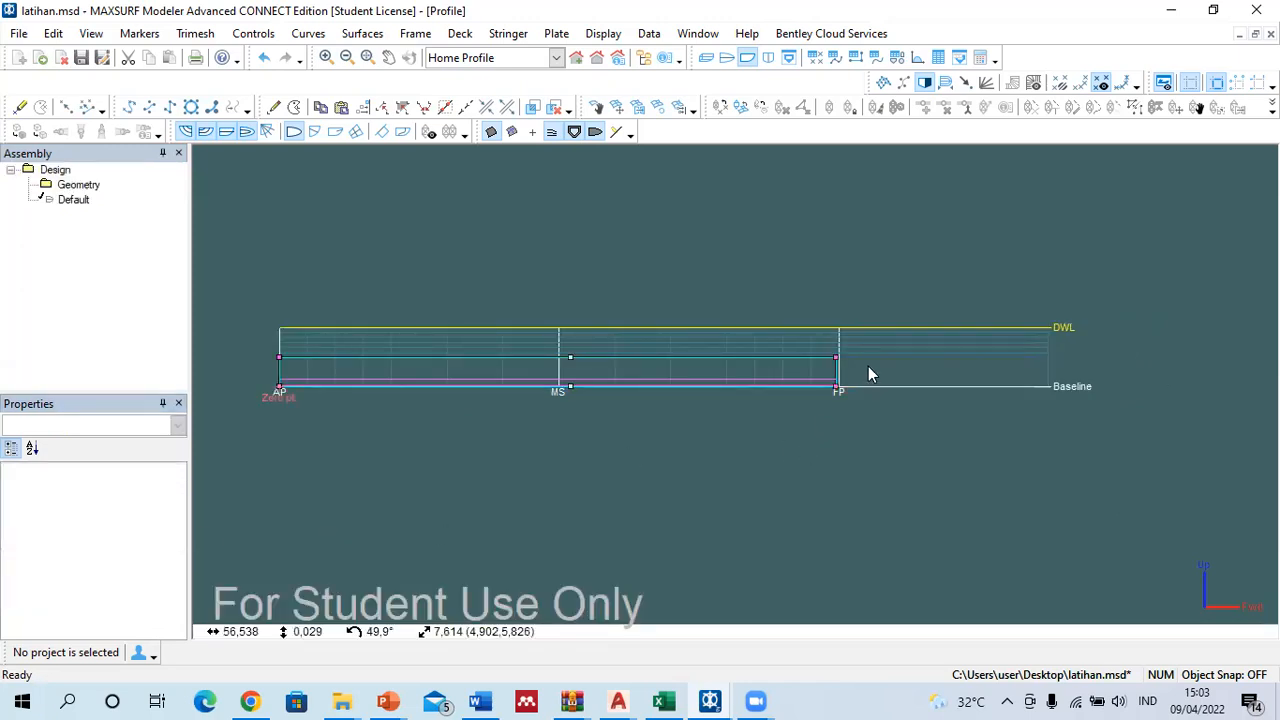
Step: Hide the section, buttock and waterline contours on the hull surface in the Perspective view
scroll(868, 368, up, 2)
scroll(853, 364, down, 2)
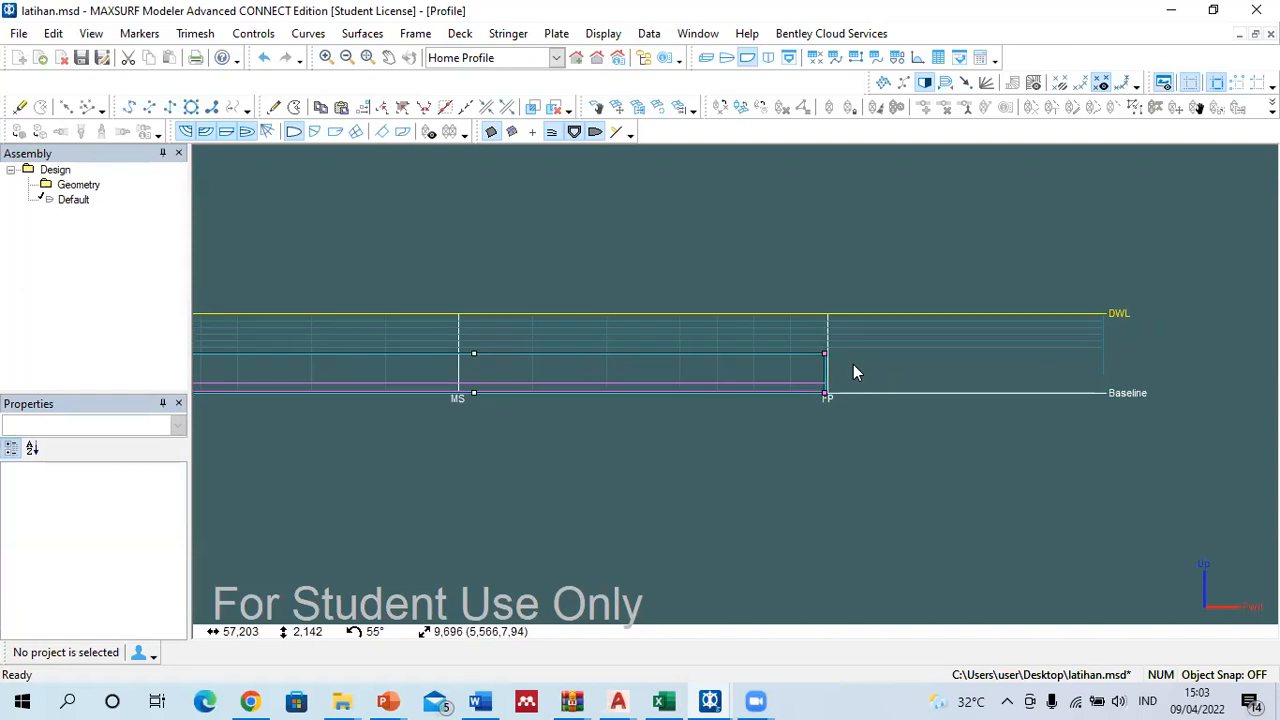
drag(568, 326, 606, 409)
click(620, 286)
click(706, 57)
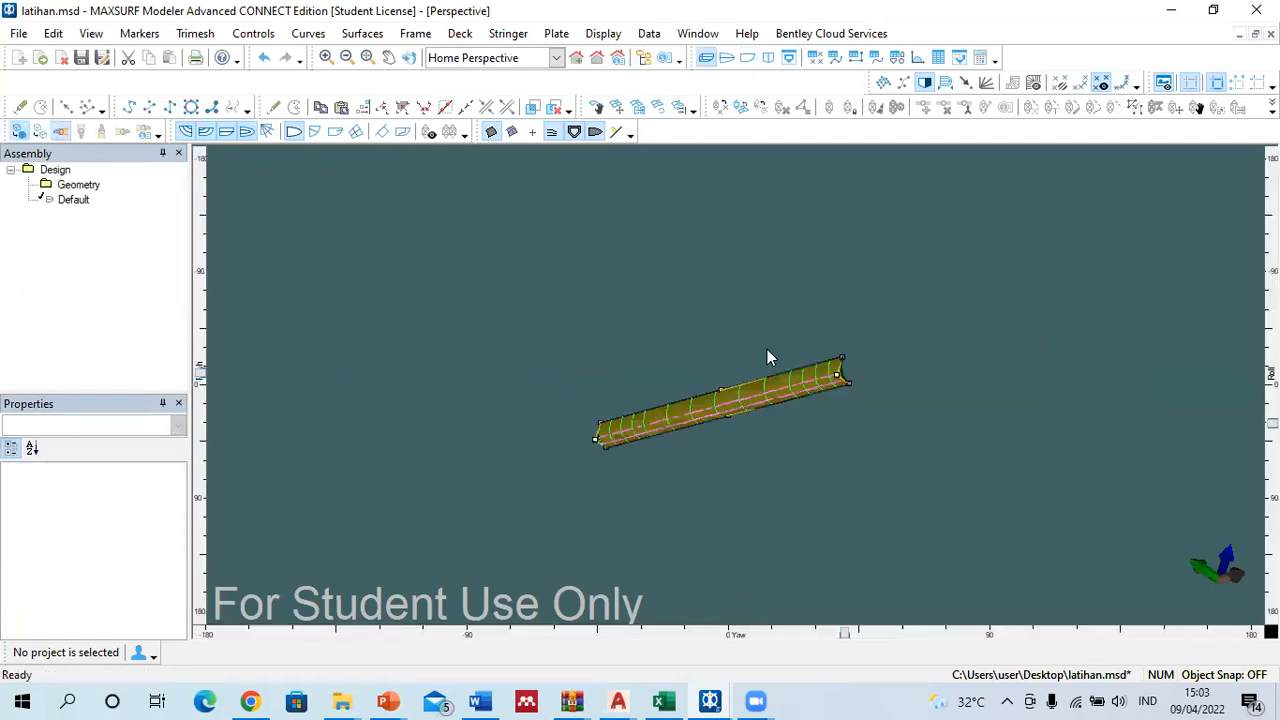
scroll(727, 430, up, 4)
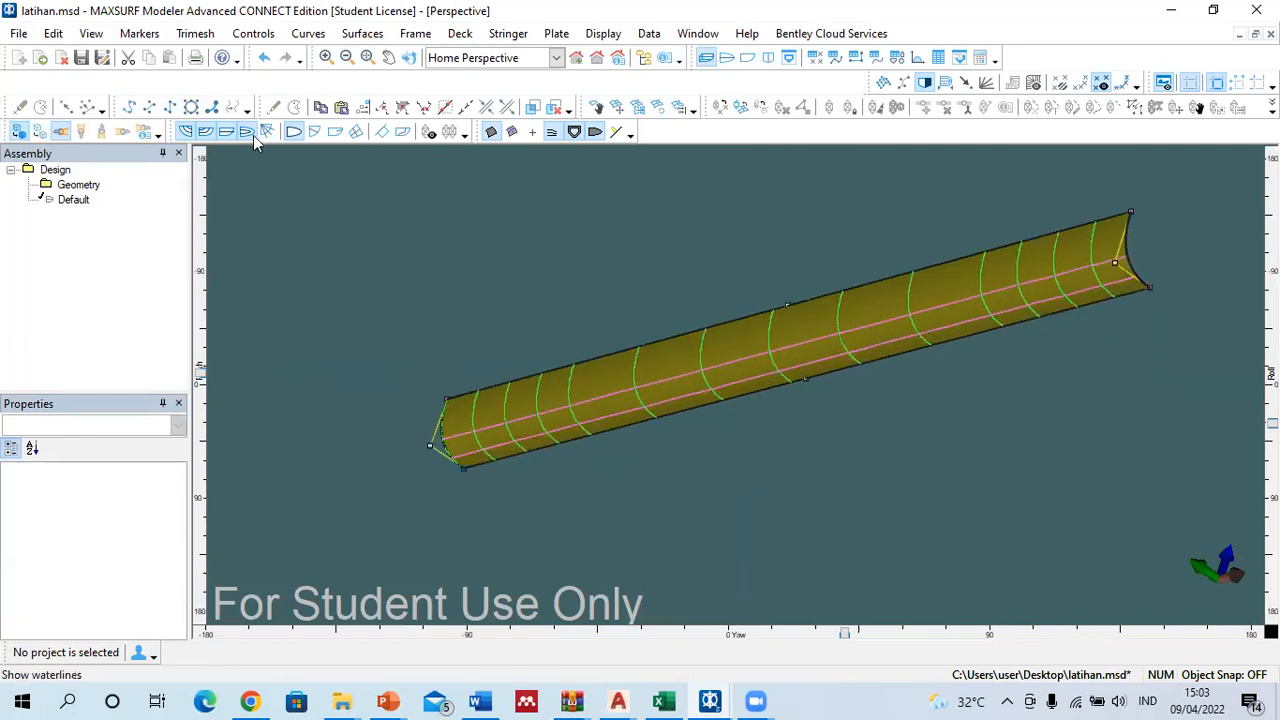
click(187, 132)
click(205, 132)
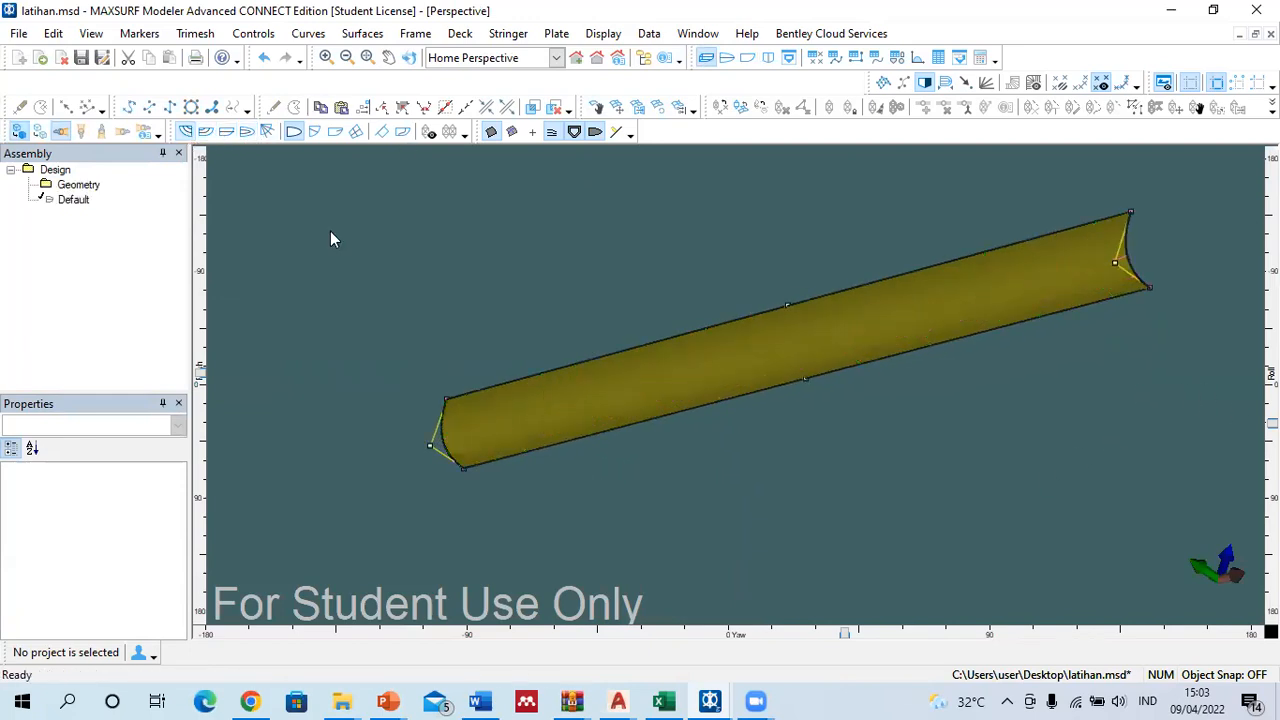
drag(1272, 423, 1229, 347)
Step: Delete all sections from the Design Grid, entering 25 as the number to remove
click(768, 58)
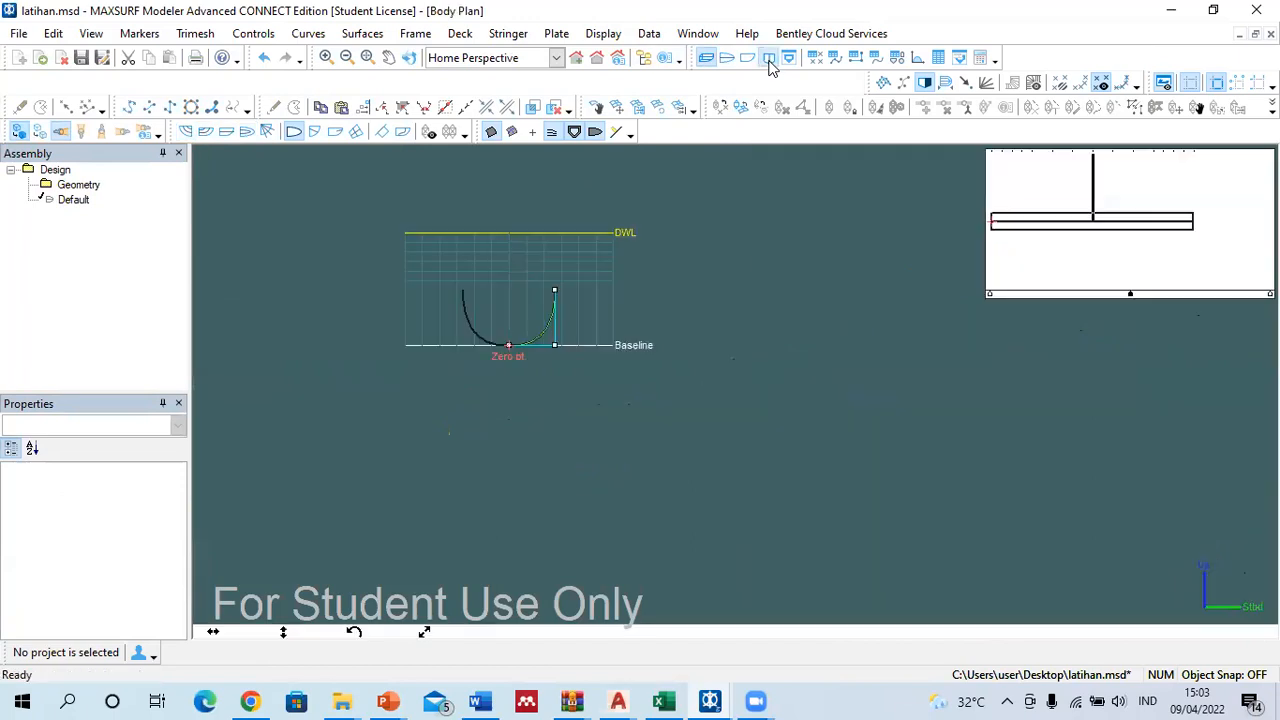
click(748, 58)
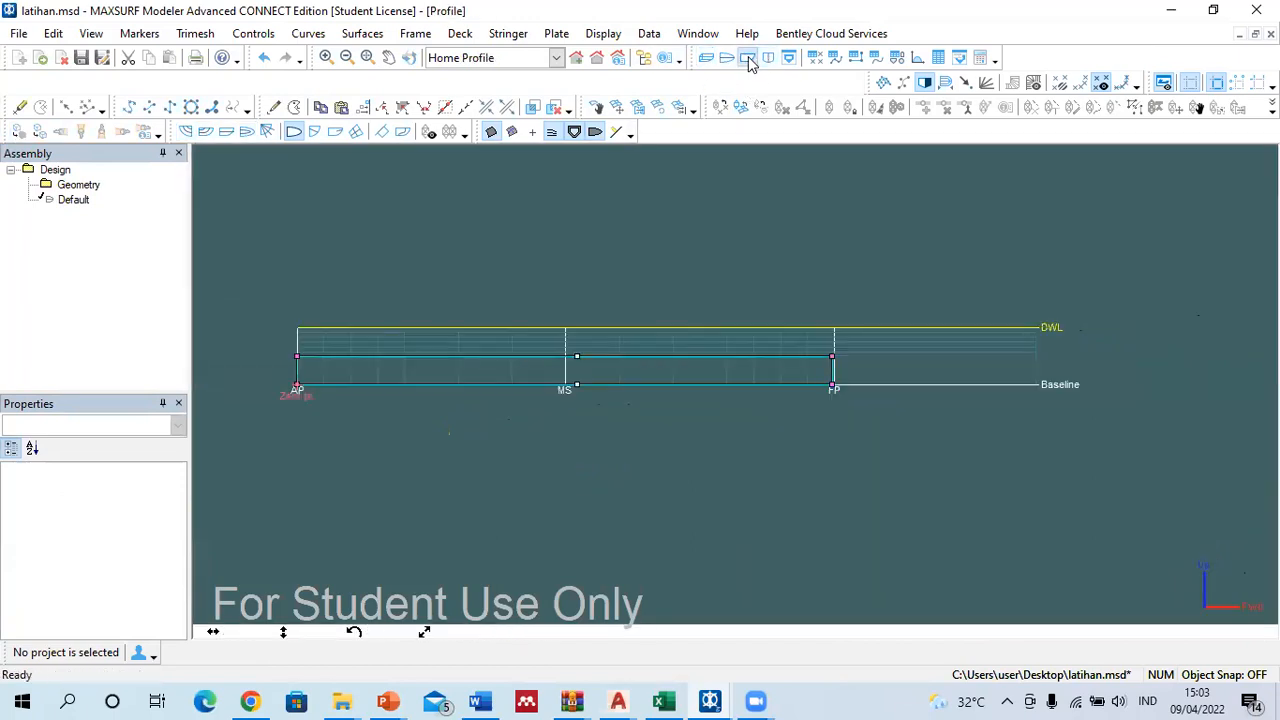
click(728, 58)
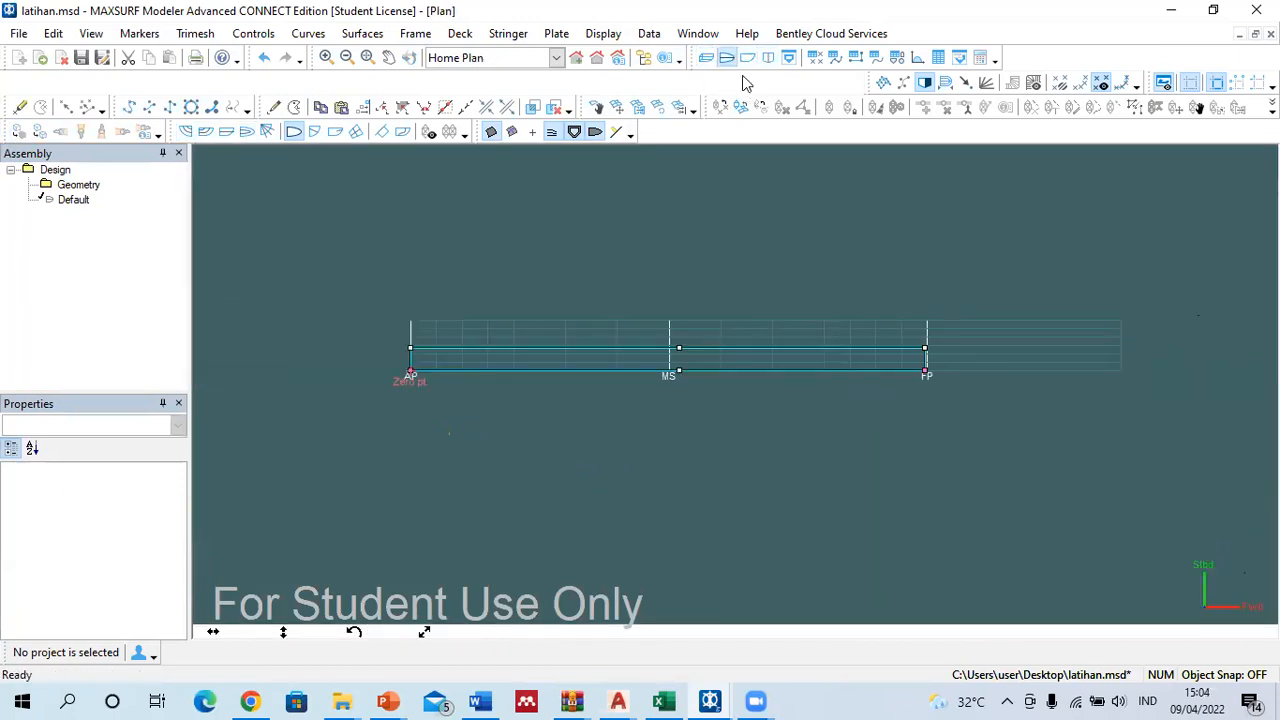
click(648, 34)
click(666, 102)
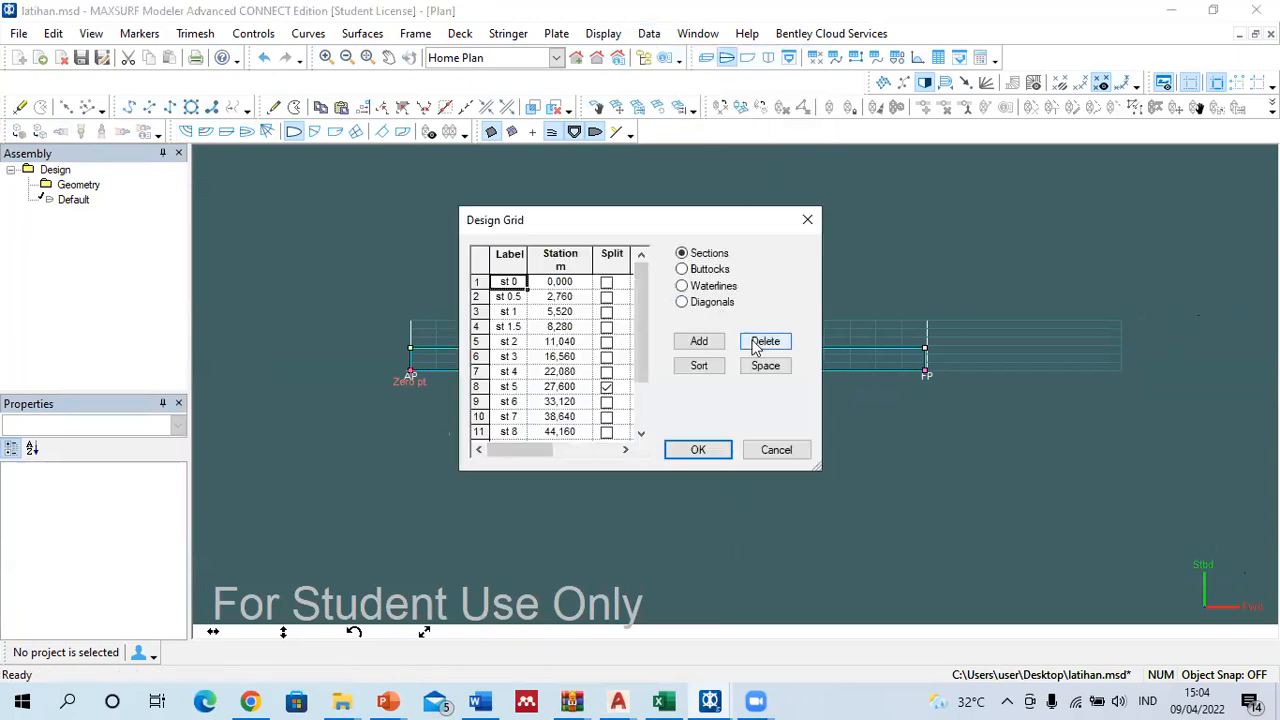
click(765, 343)
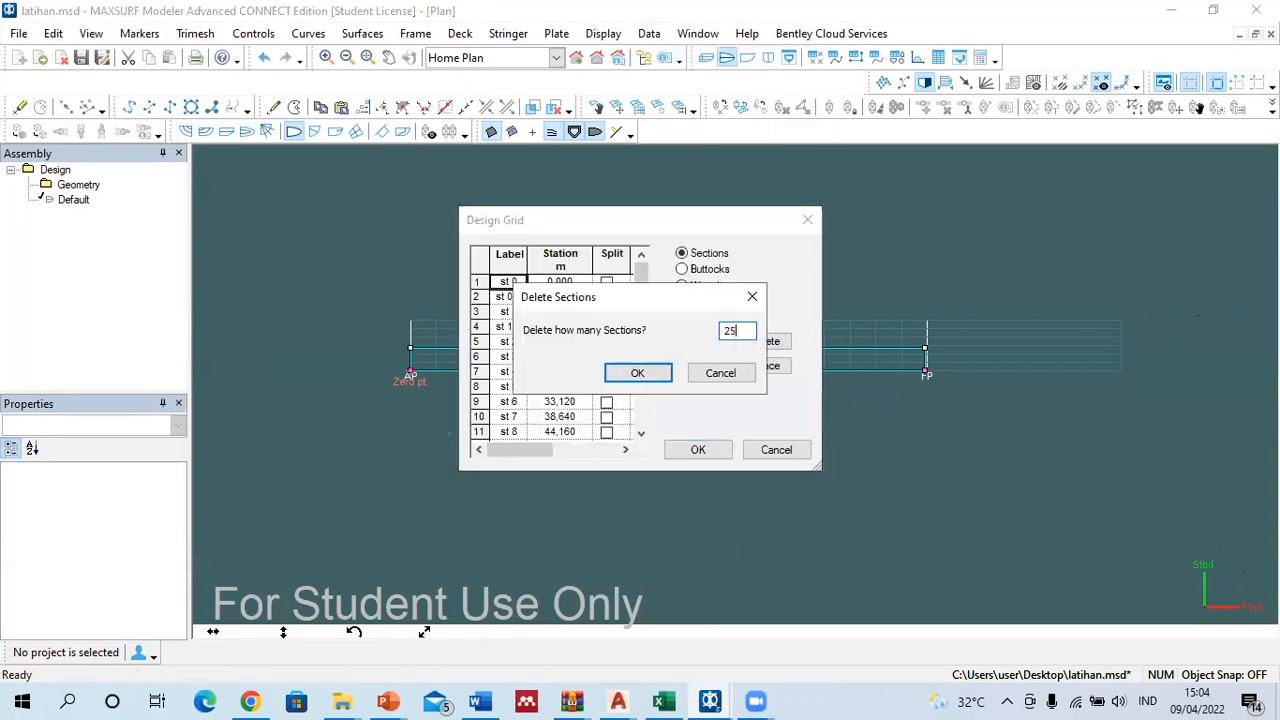
key(Return)
Step: Delete all buttocks from the Design Grid, entering 25 as the number to remove
click(711, 270)
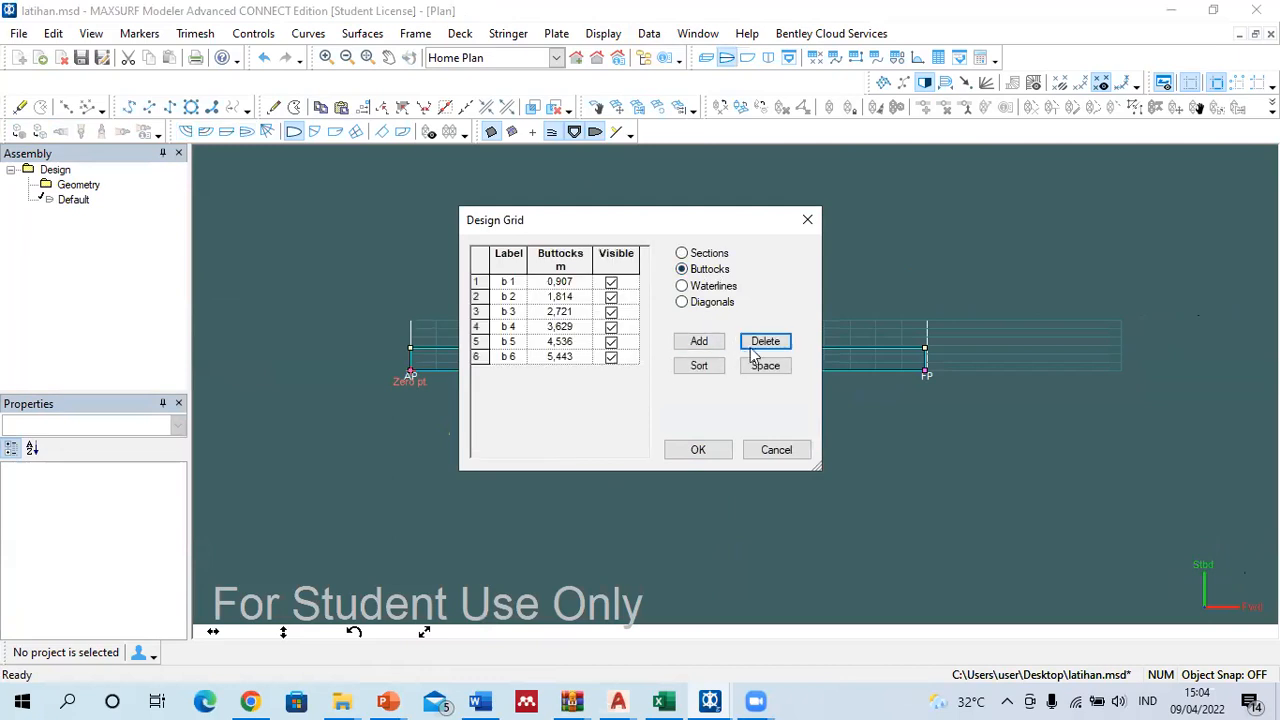
click(757, 345)
text(25)
key(Return)
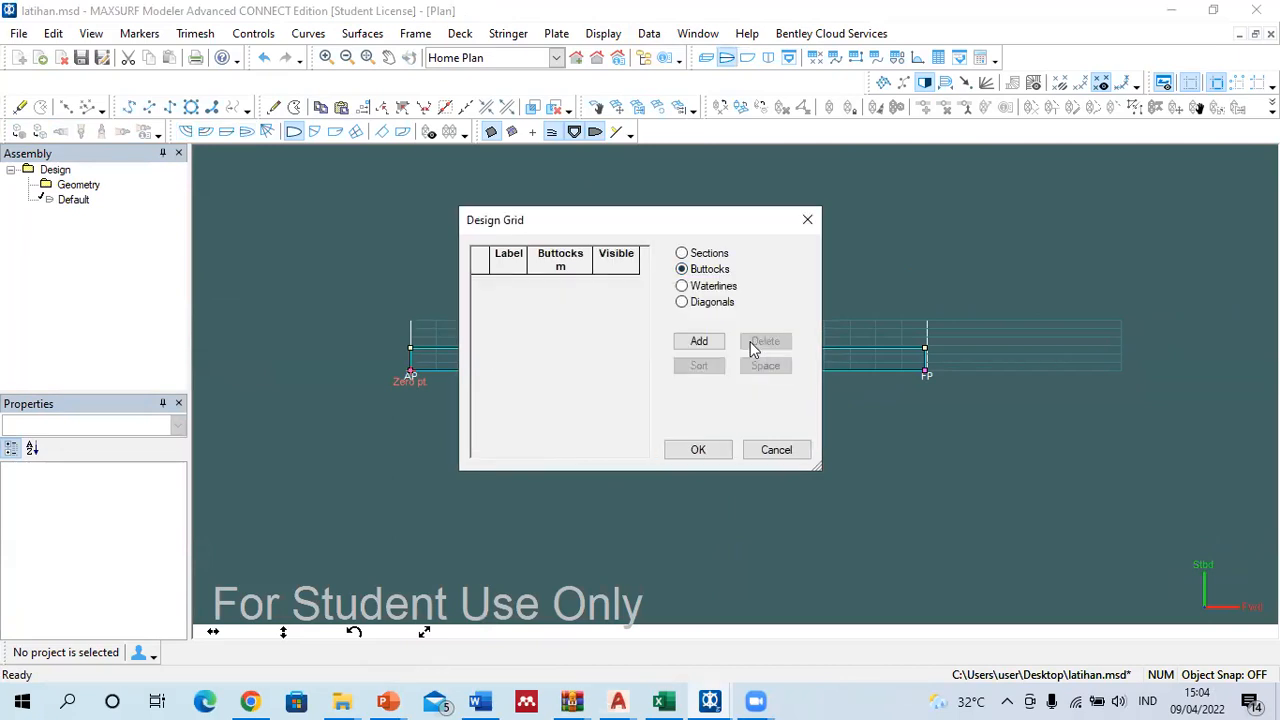
Step: Delete all waterlines from the Design Grid, entering 52 as the number to remove, and apply the emptied grid
click(710, 302)
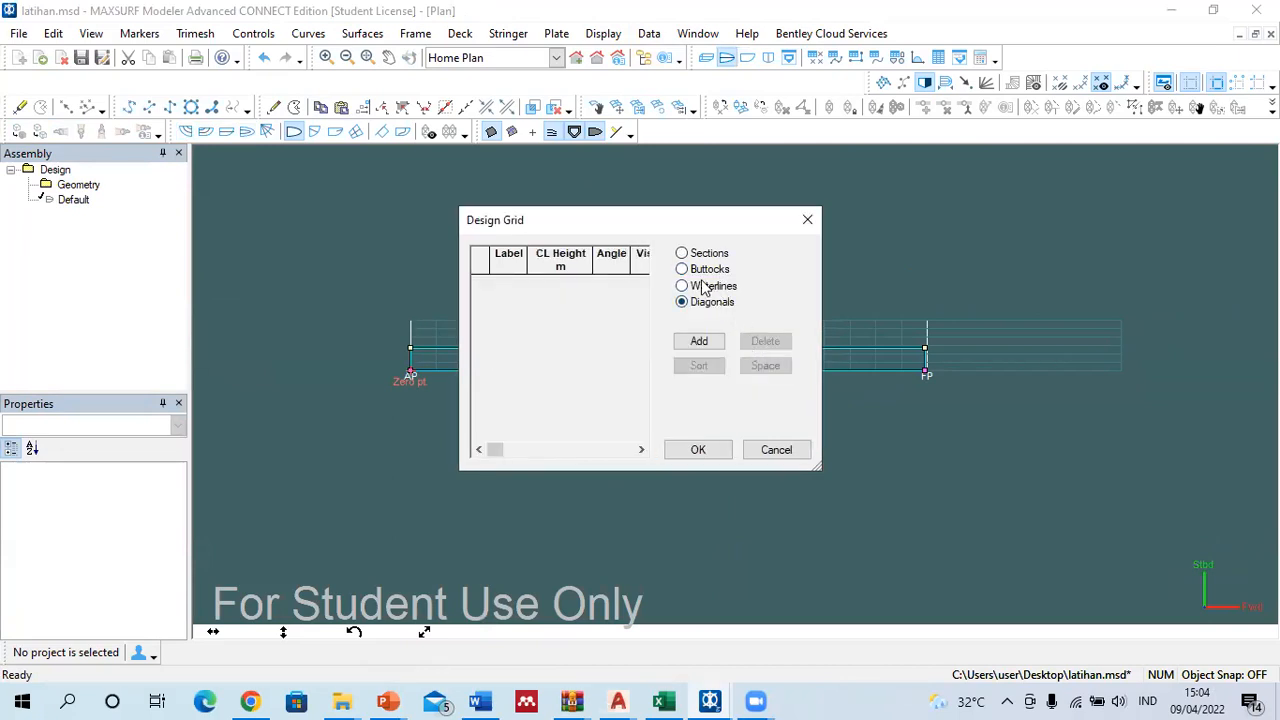
click(705, 287)
click(759, 342)
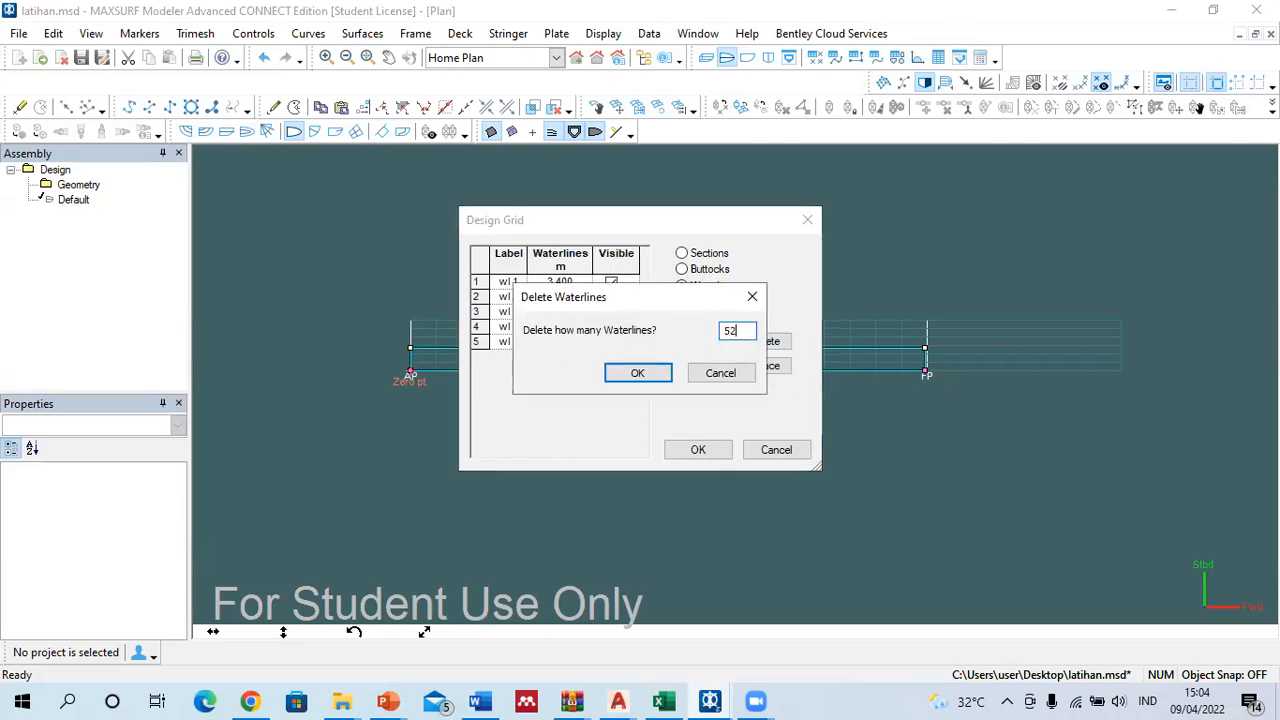
text(52)
key(Return)
click(705, 455)
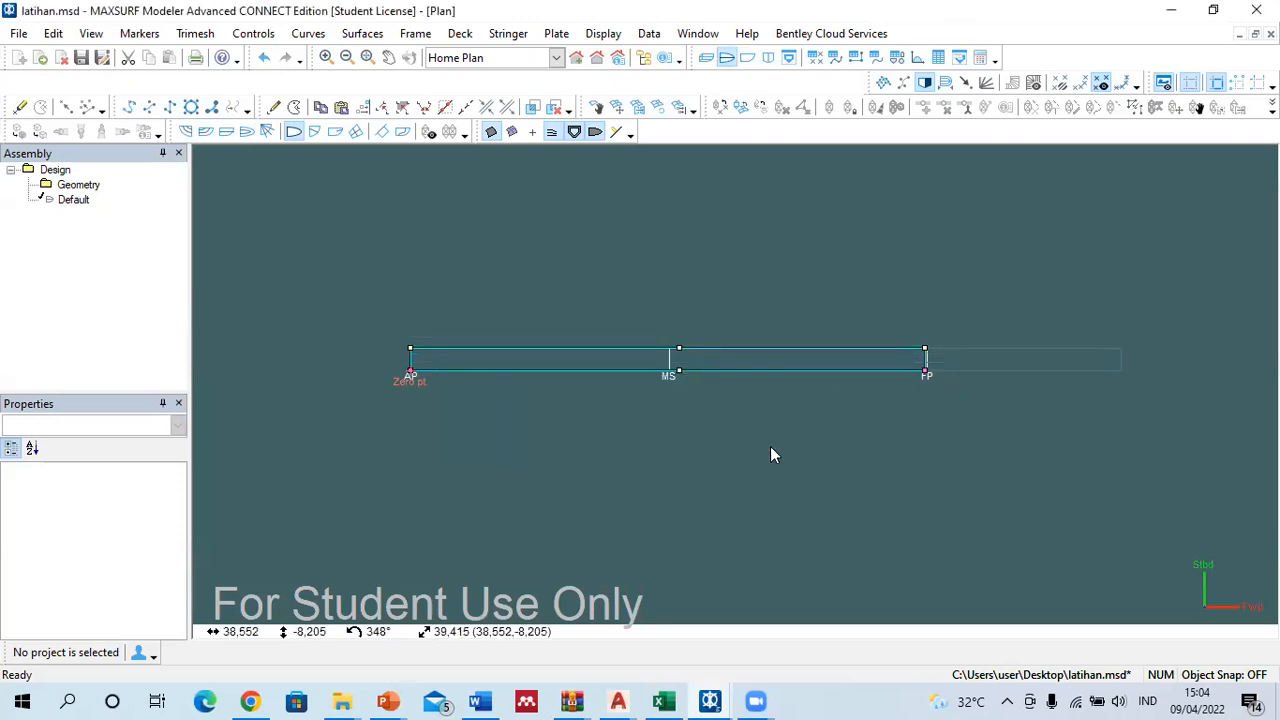
Step: In the Frame of Reference, set the DWL to 2.9 m, find the base and fit the forward perpendicular to the DWL
click(649, 33)
click(728, 138)
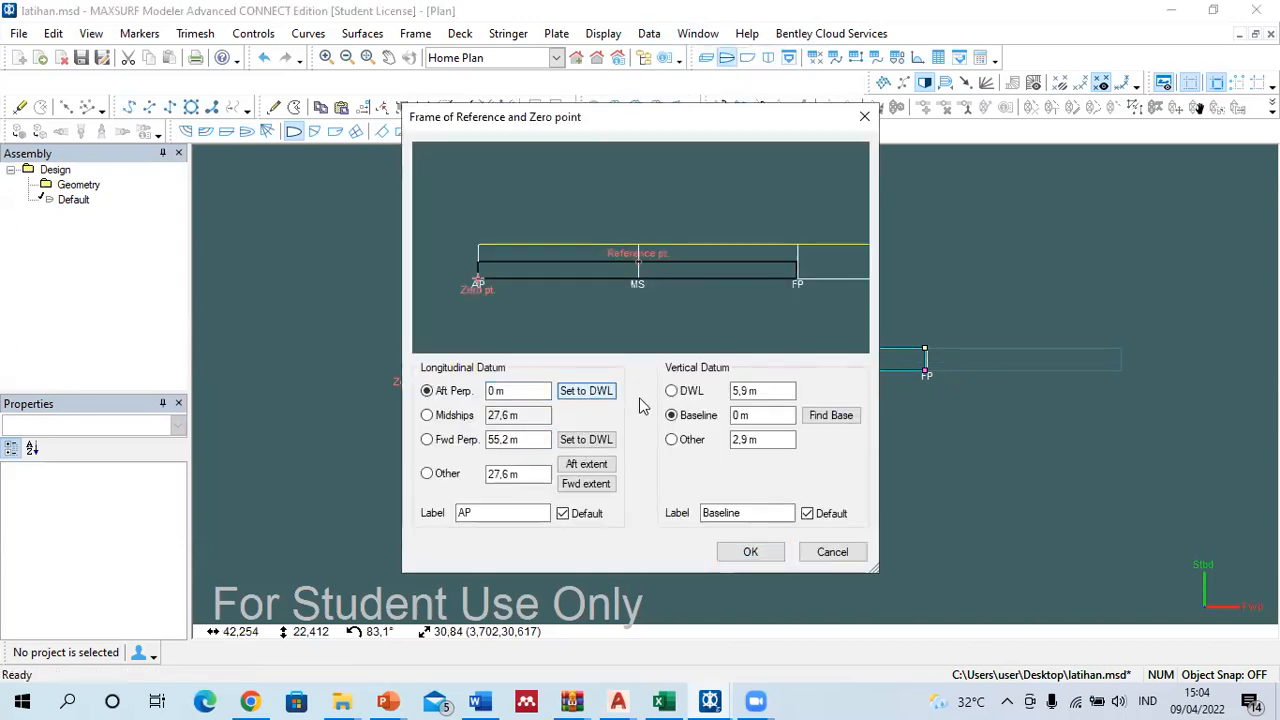
double_click(771, 390)
text(2,9)
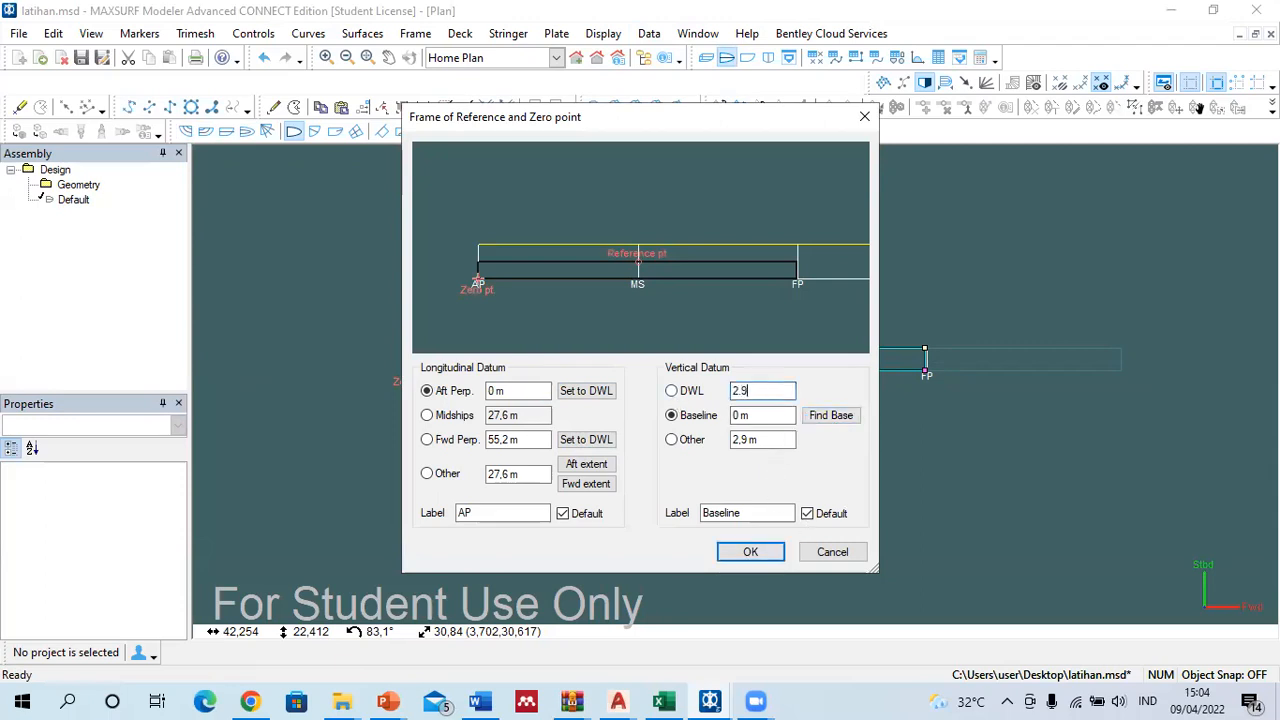
click(832, 415)
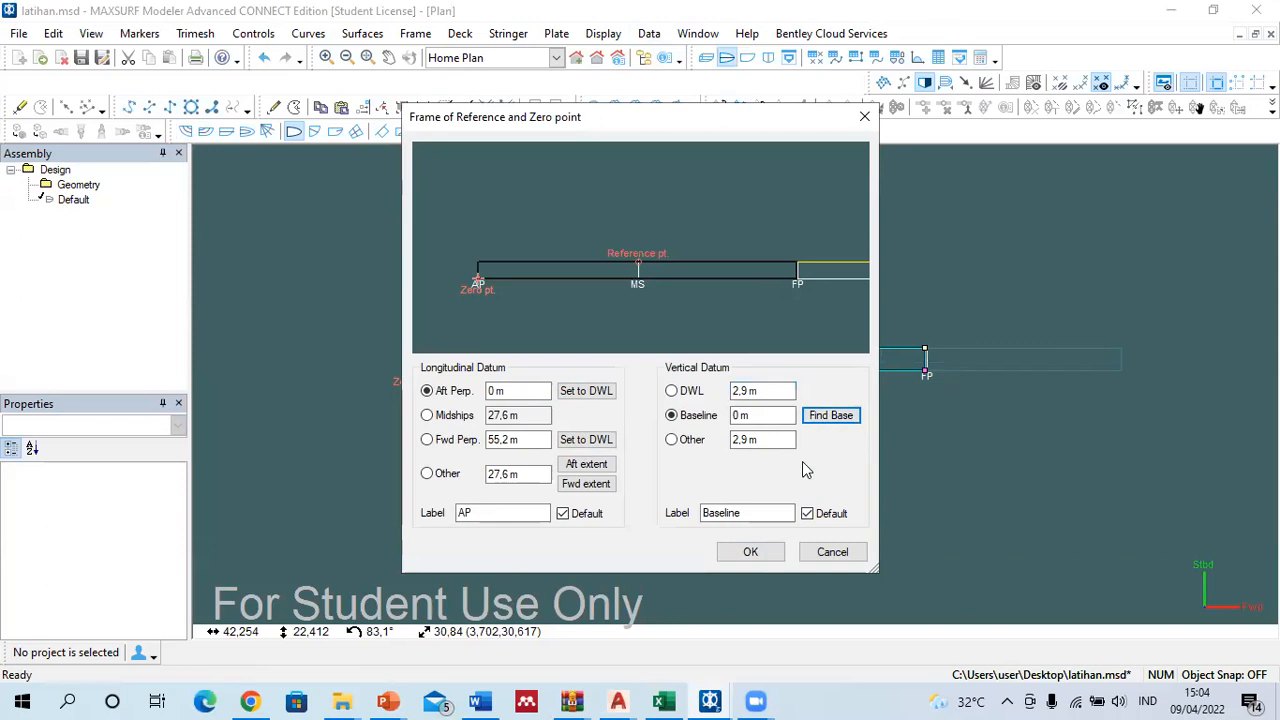
click(586, 439)
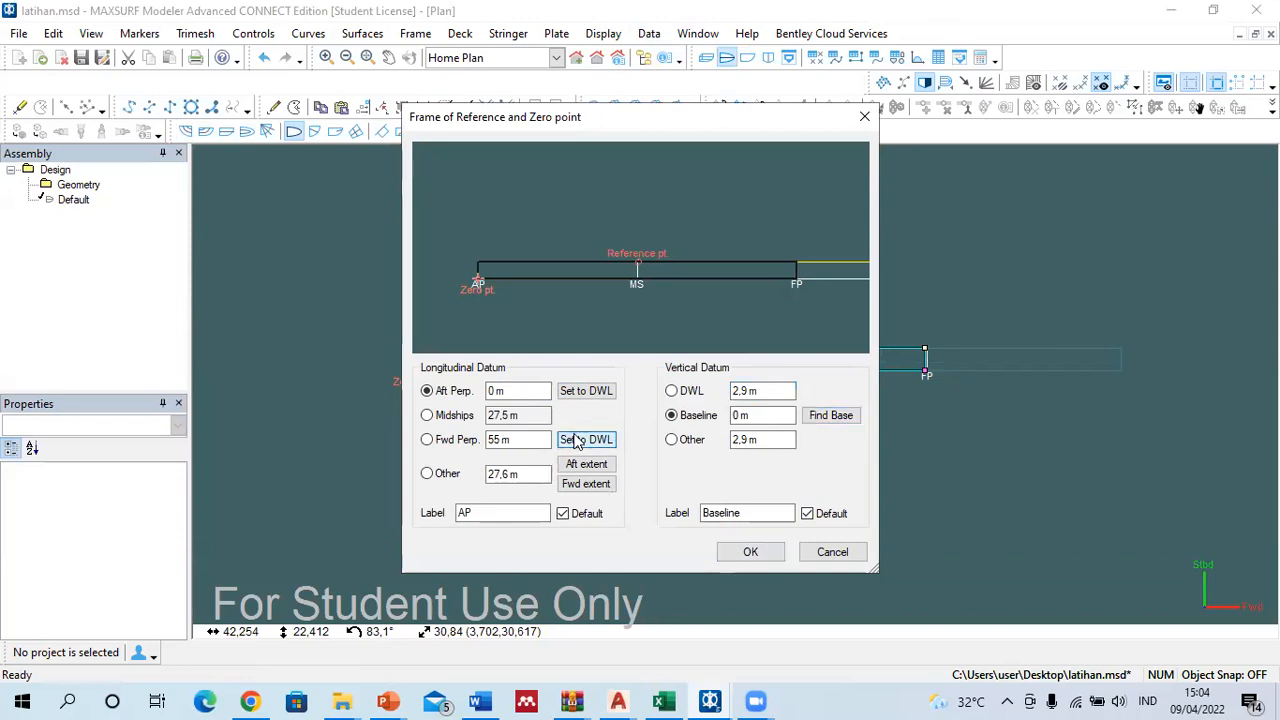
click(775, 551)
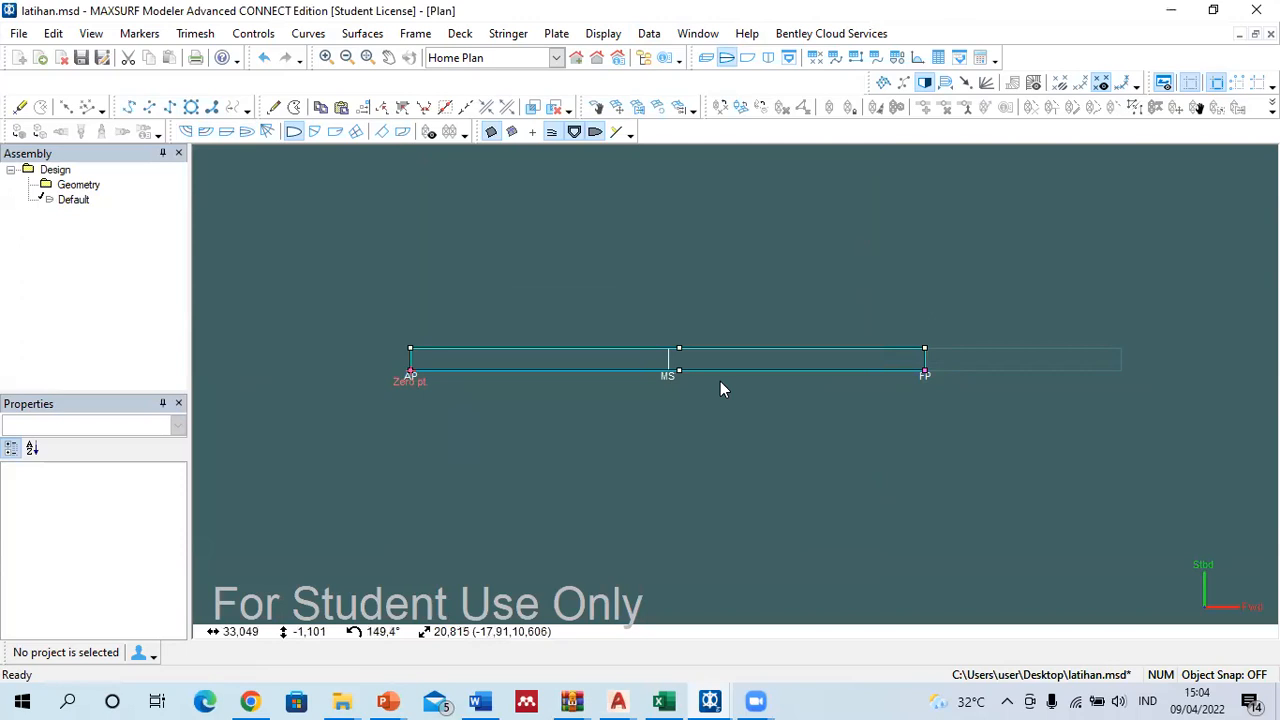
Step: Examine the hull section against the DWL and baseline in the Body Plan view
click(769, 58)
scroll(579, 279, up, 2)
drag(319, 240, 658, 496)
click(649, 462)
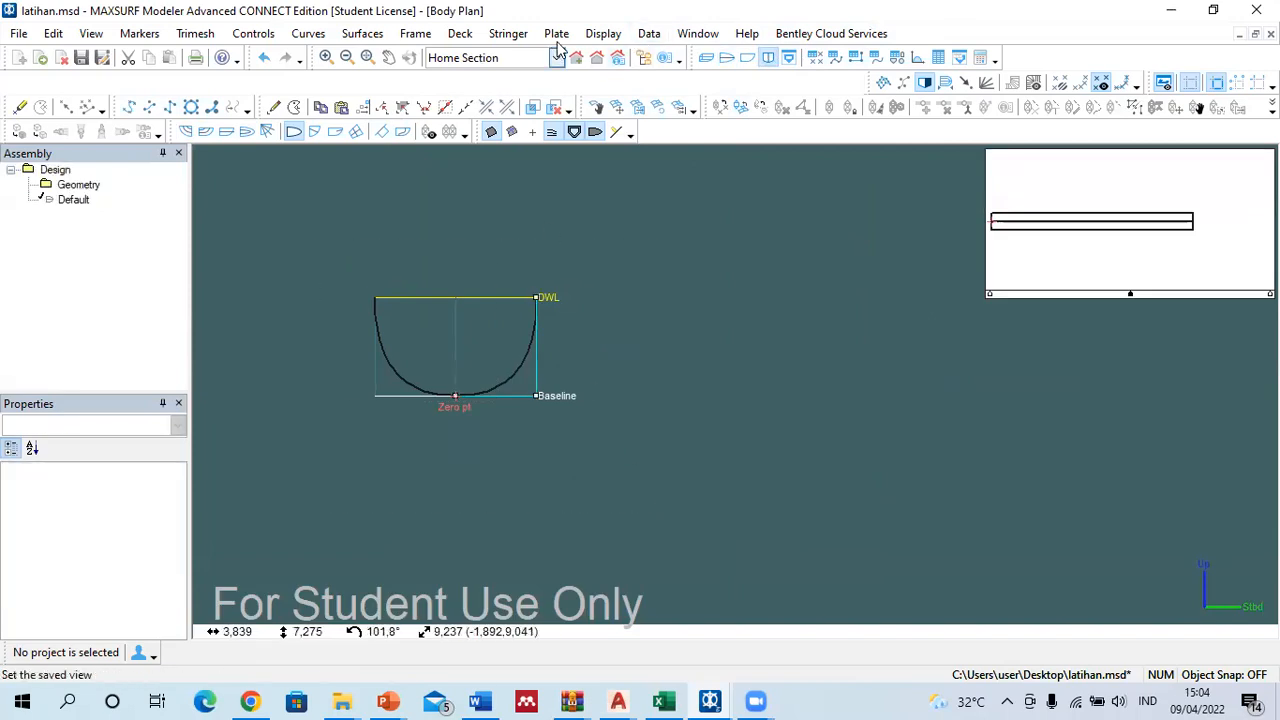
click(20, 34)
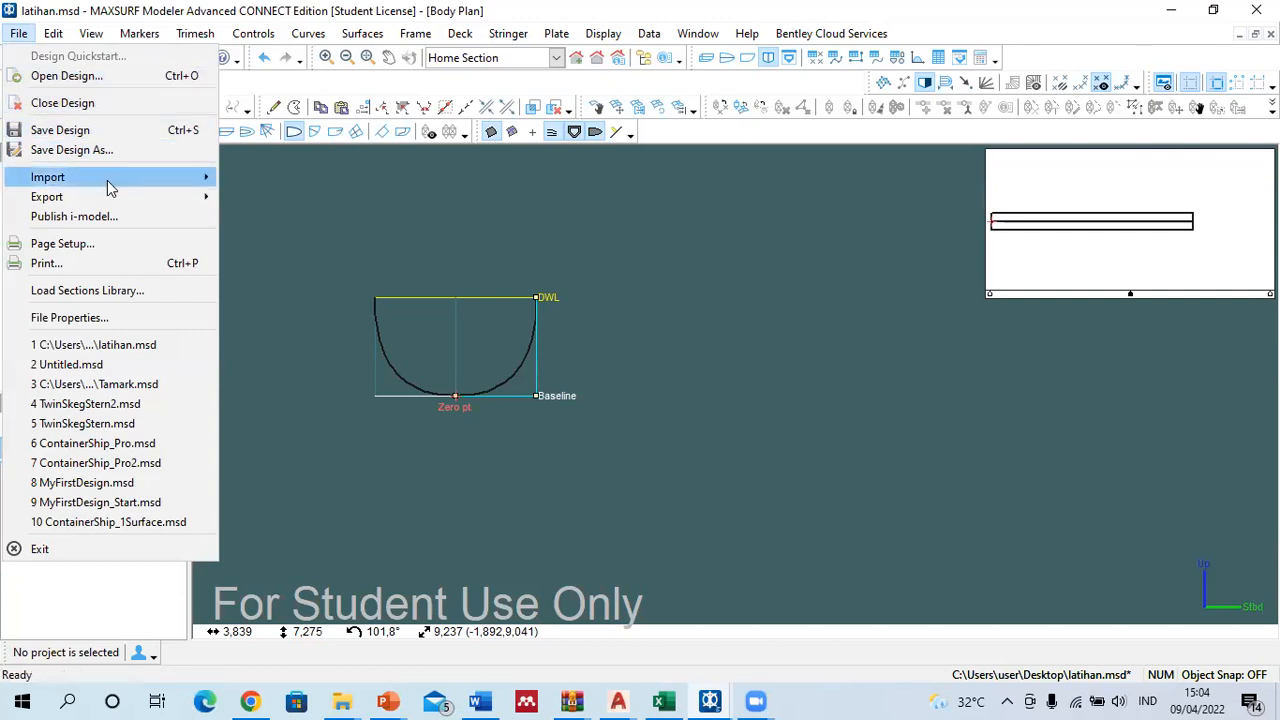
mouse_move(109, 178)
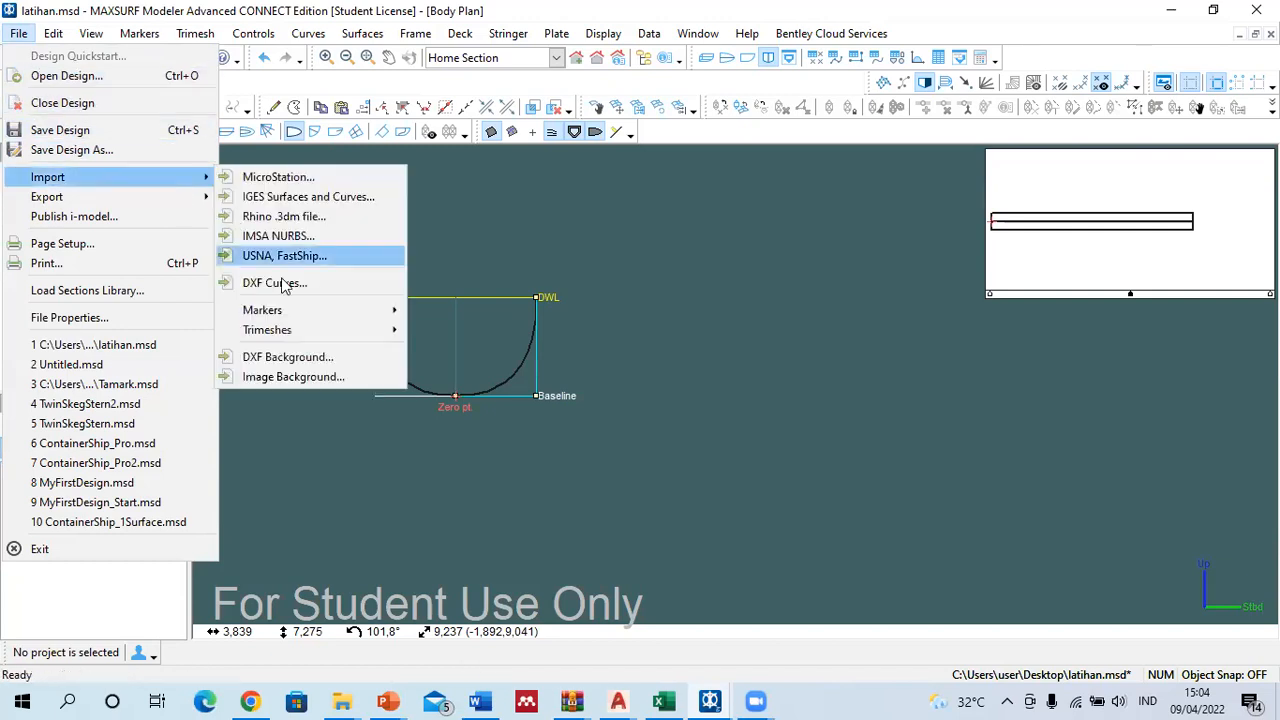
click(293, 377)
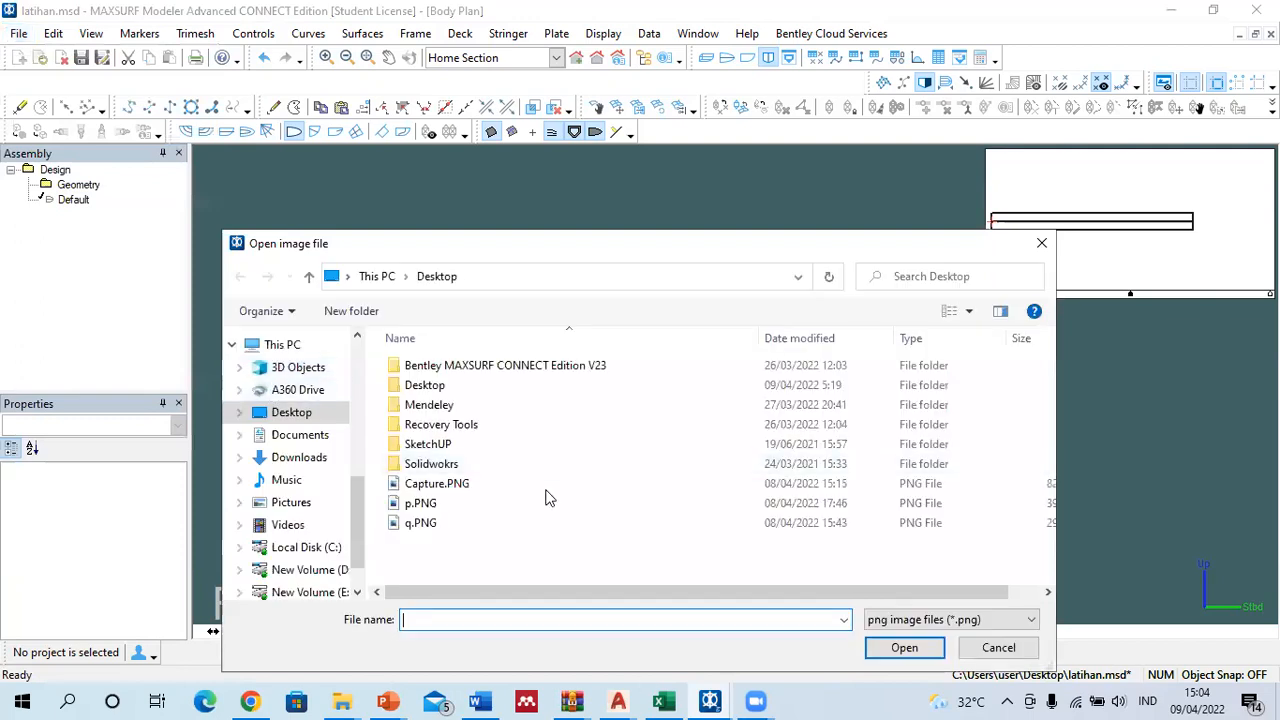
click(948, 620)
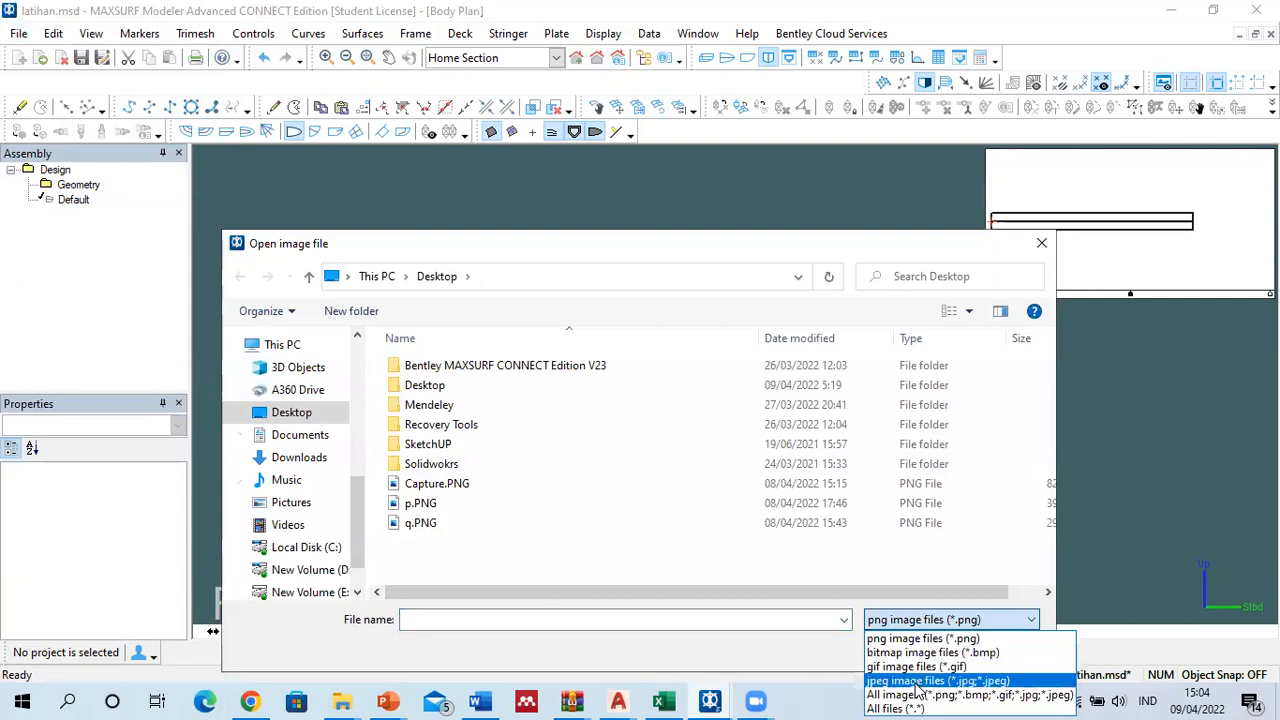
click(1043, 245)
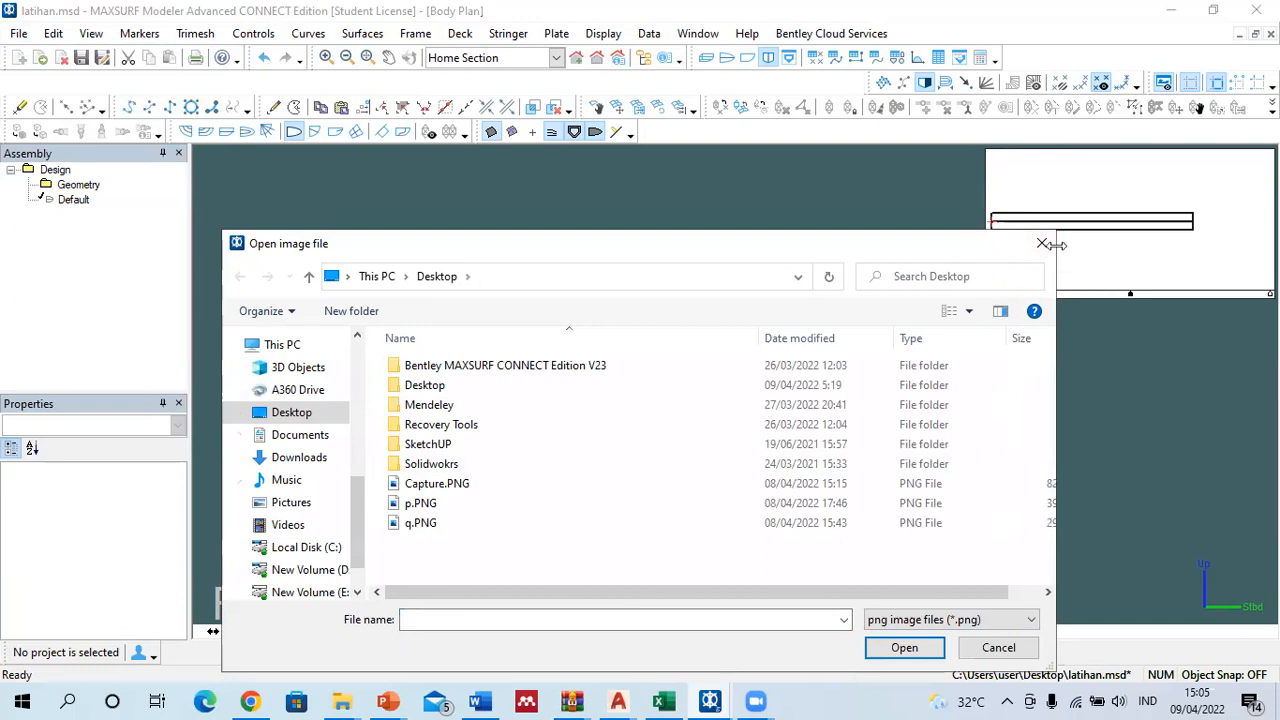
click(1043, 245)
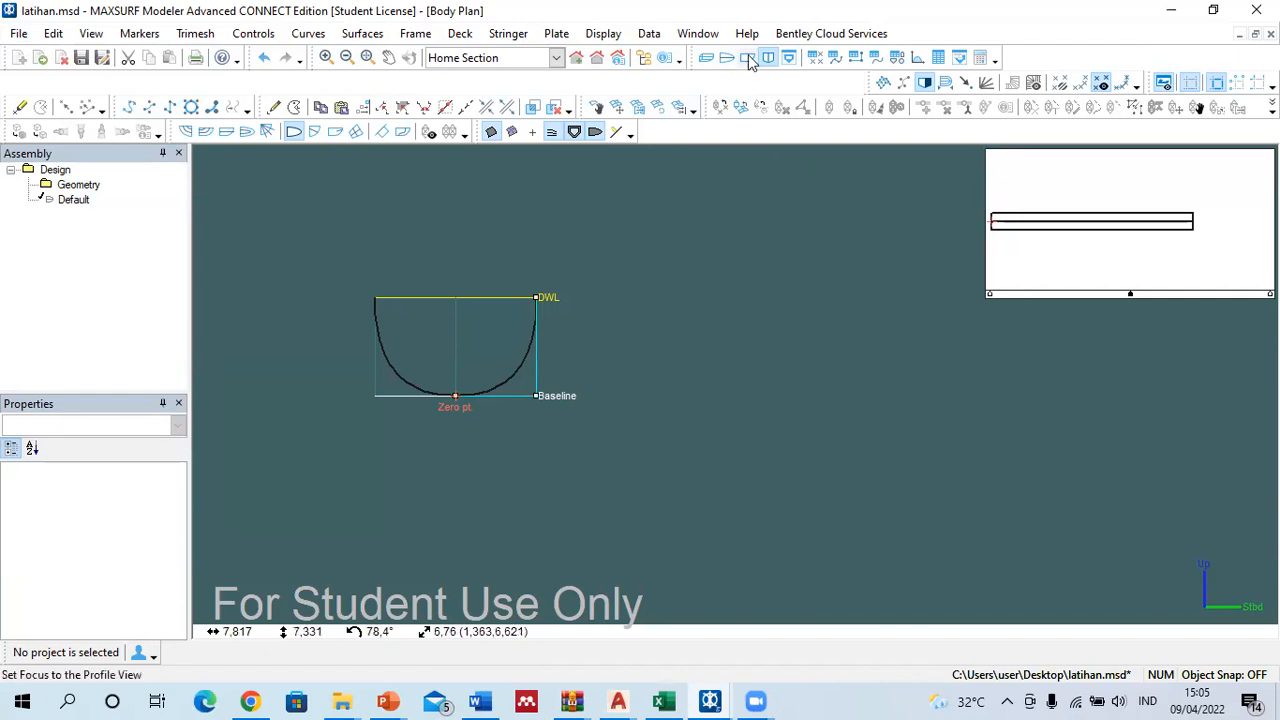
Step: Open the display options for the Body Plan view
click(600, 34)
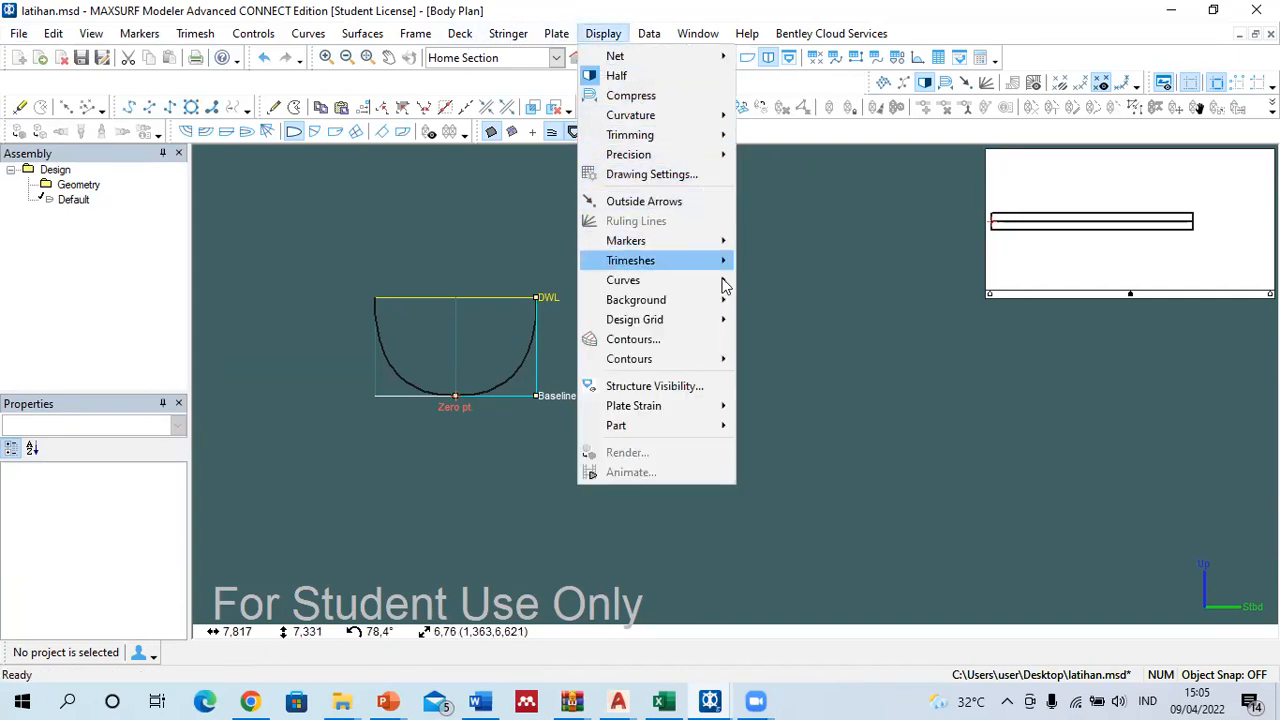
Step: Show the background lines-plan image in the Body Plan view
mouse_move(707, 303)
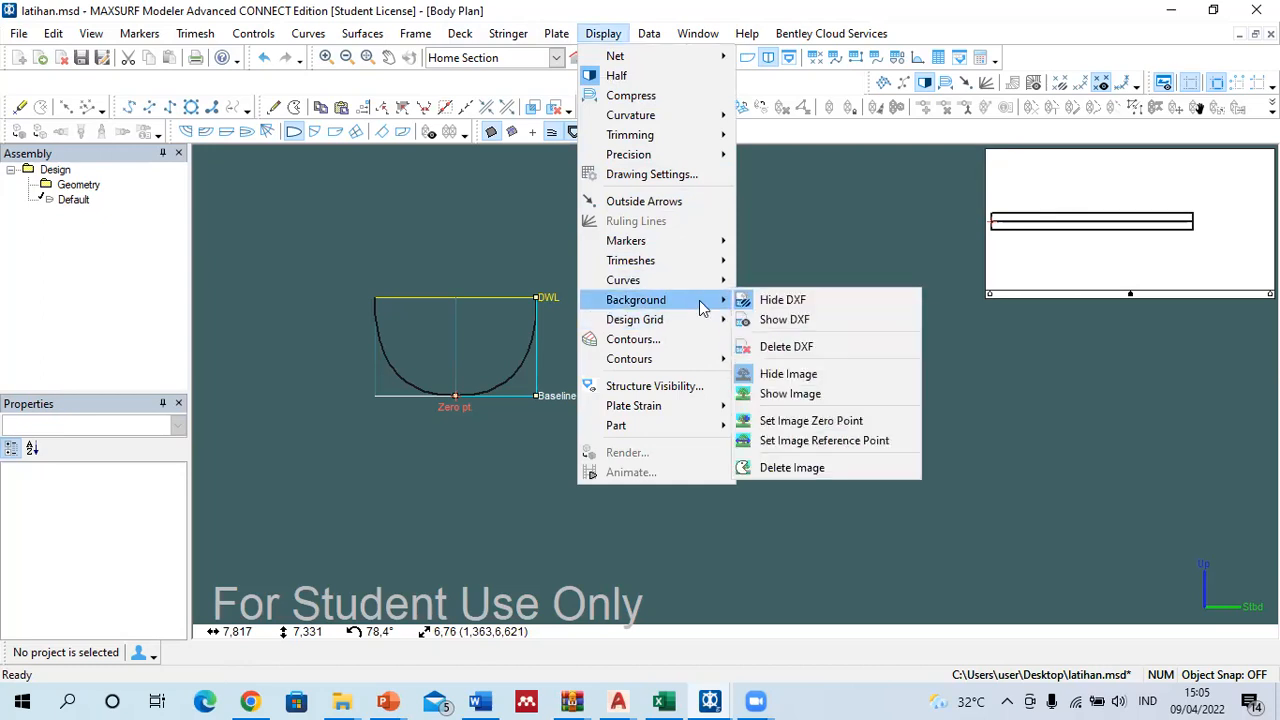
click(768, 393)
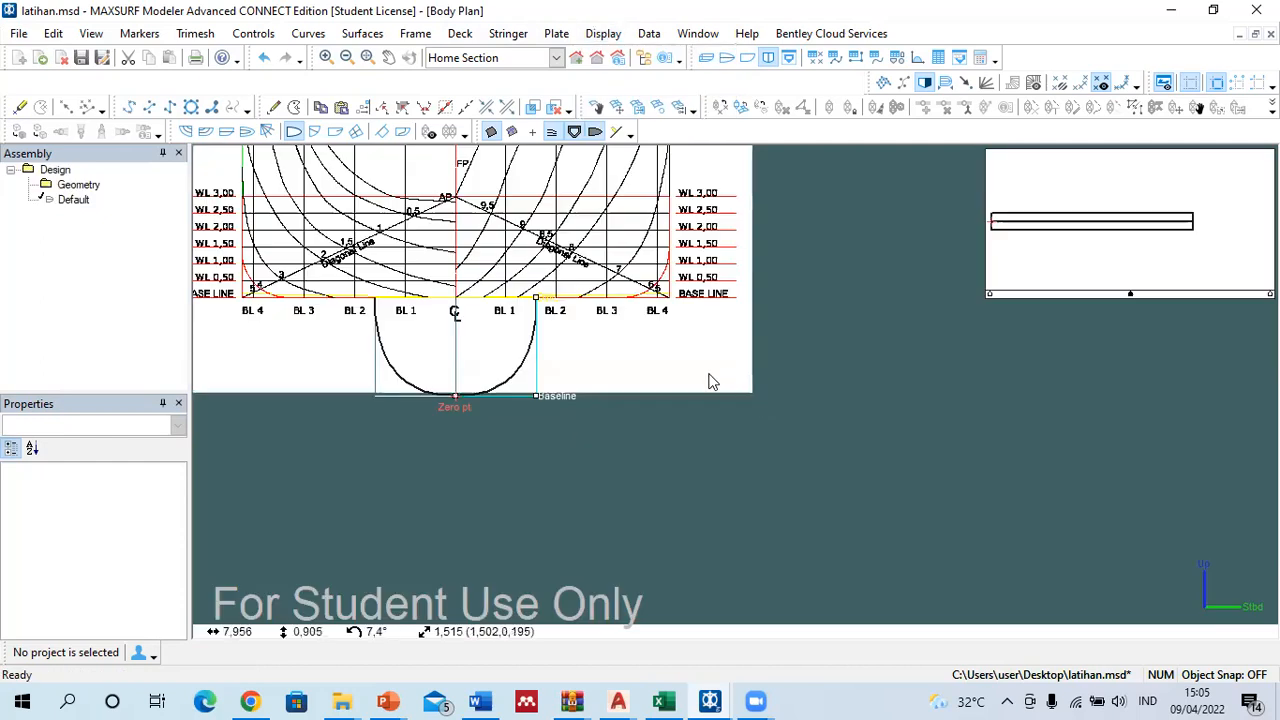
scroll(560, 330, down, 2)
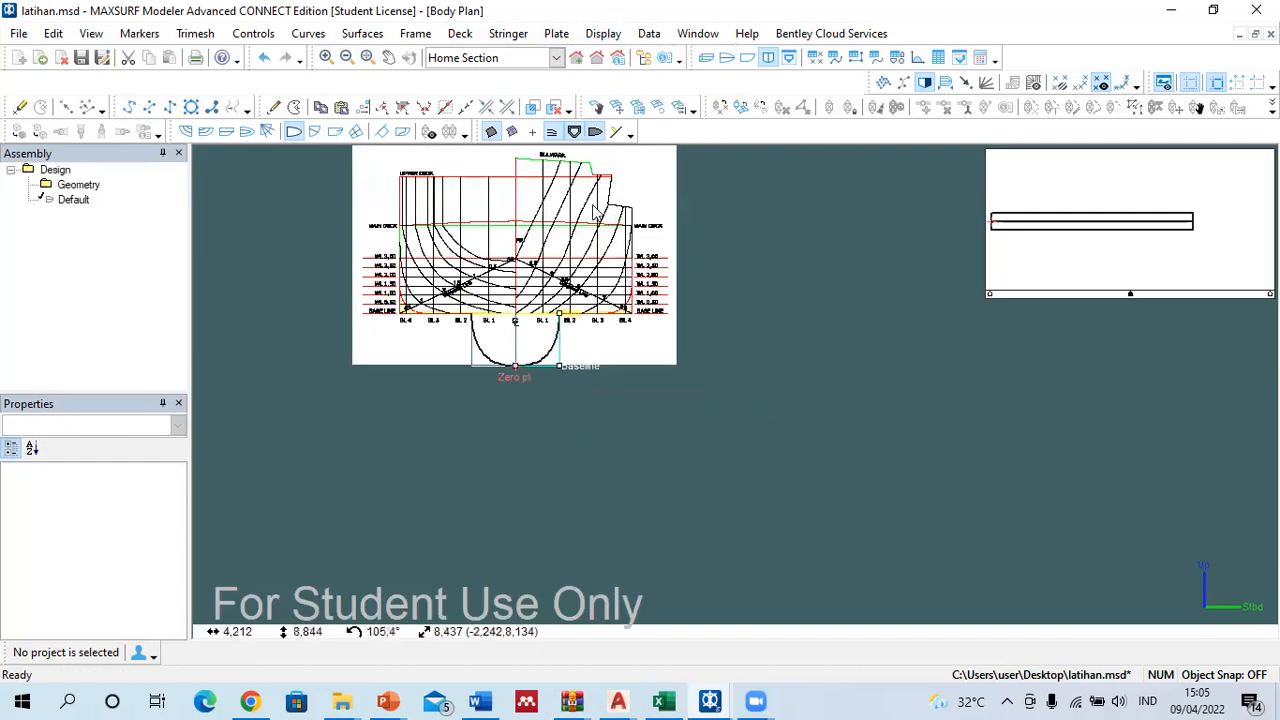
scroll(603, 222, up, 2)
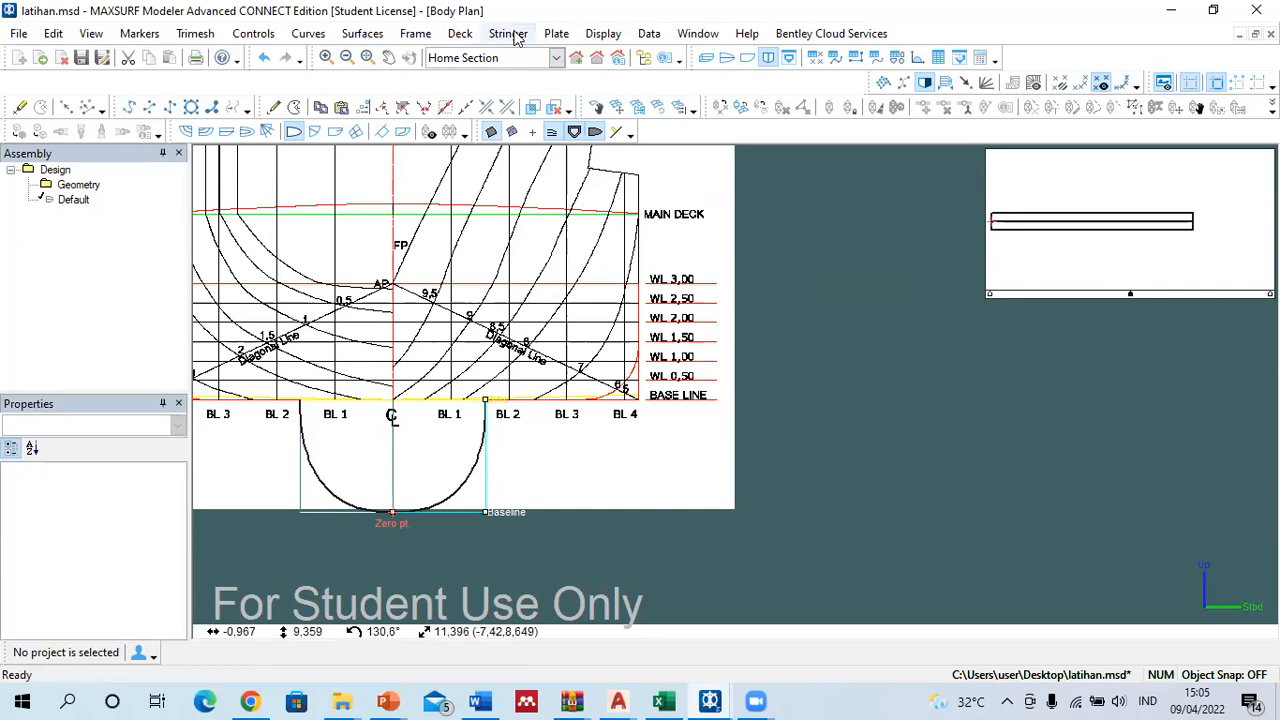
Step: Set the background image's zero point where the centreline meets the base line
click(604, 34)
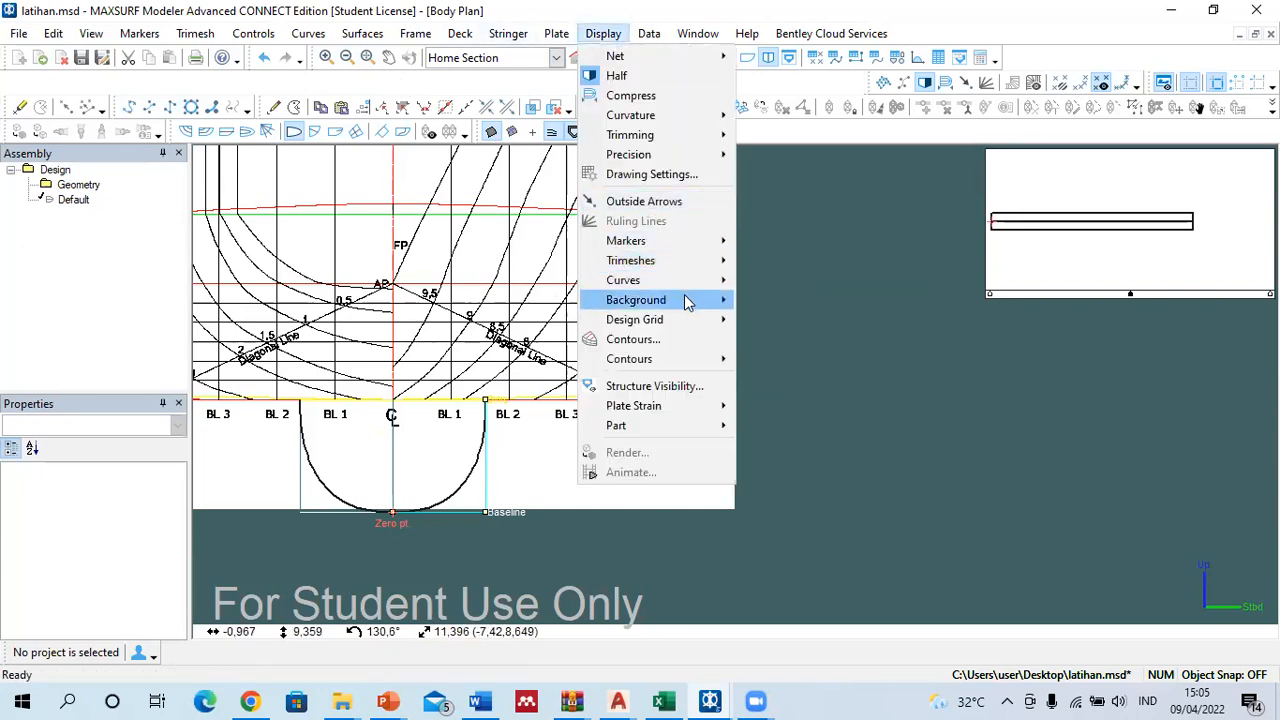
mouse_move(690, 300)
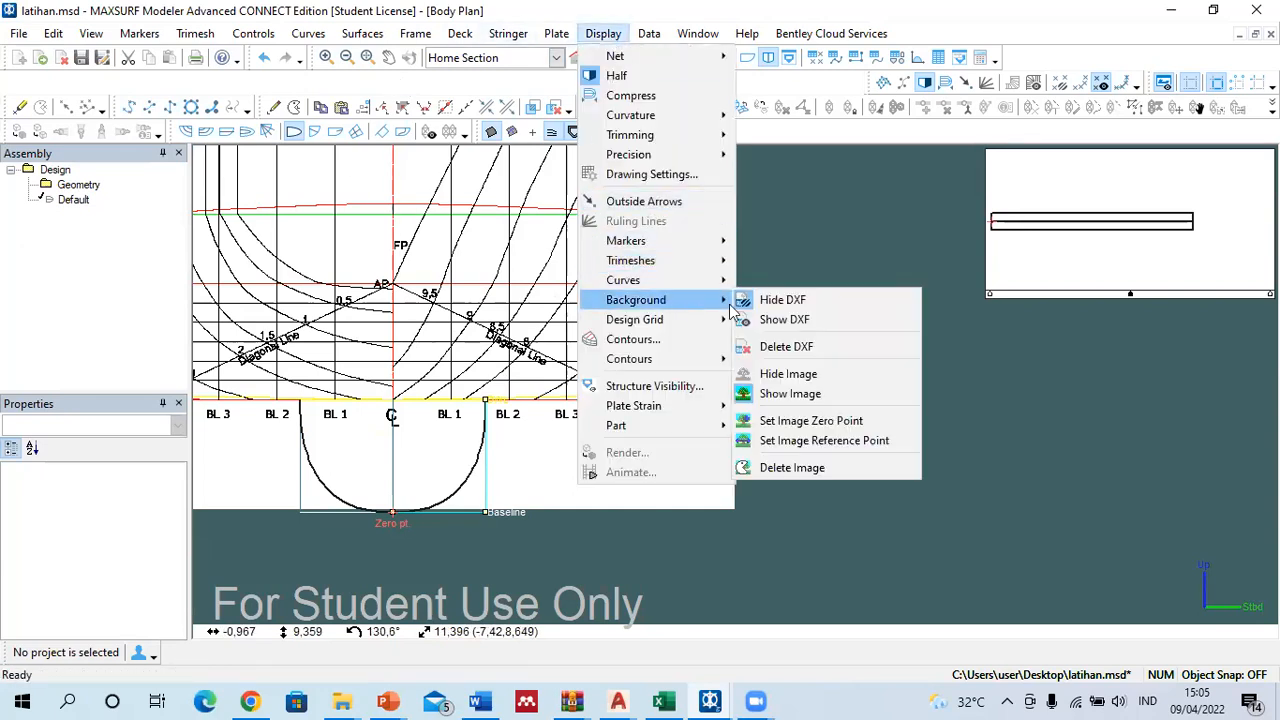
click(785, 422)
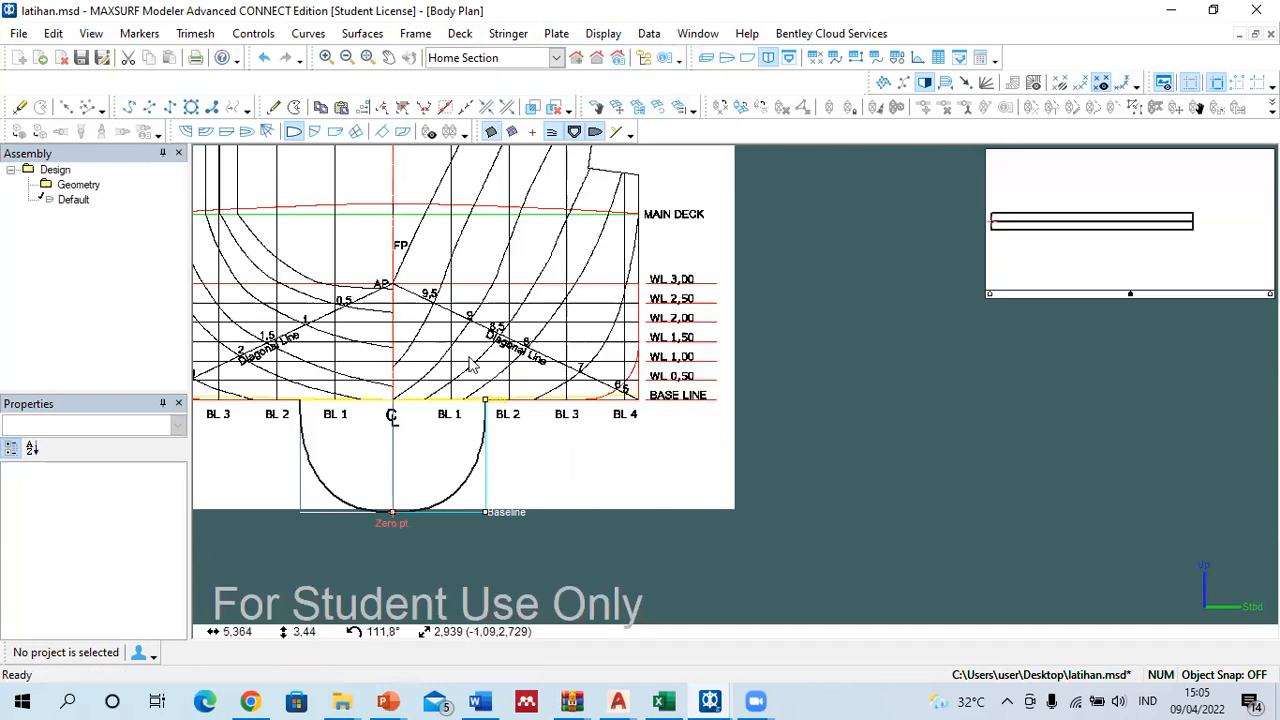
click(395, 405)
scroll(393, 405, up, 6)
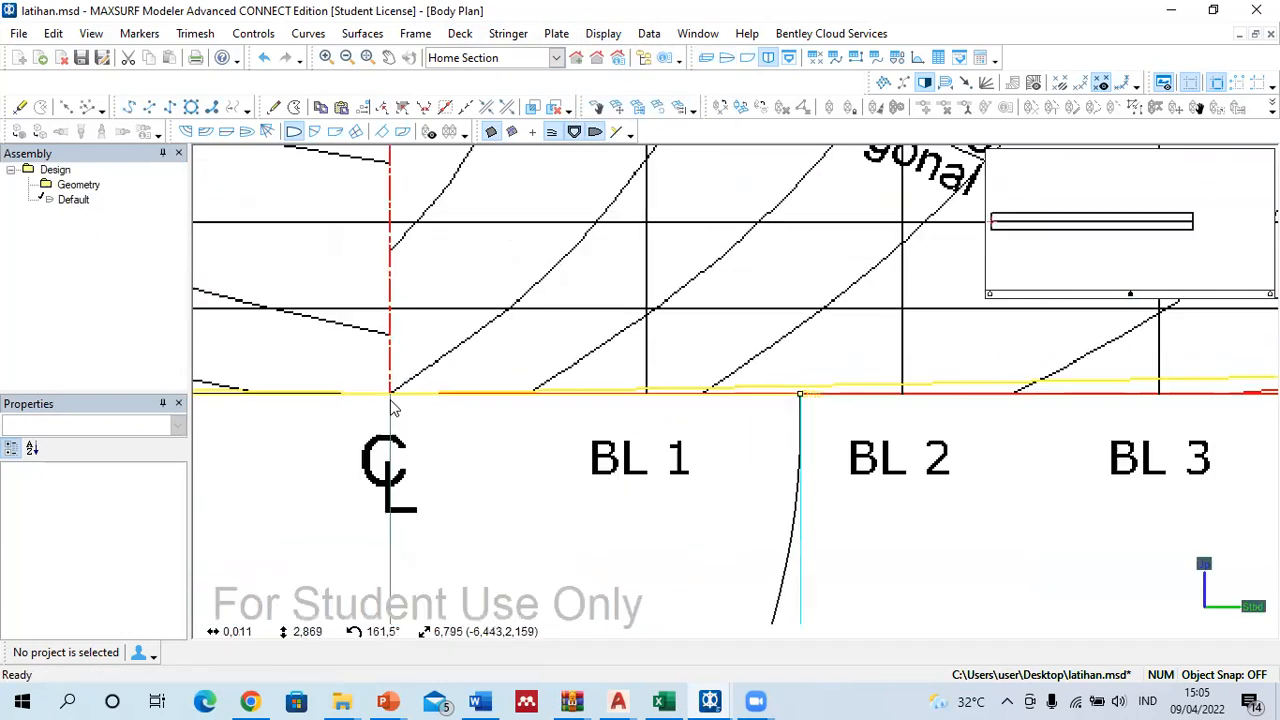
scroll(390, 390, up, 3)
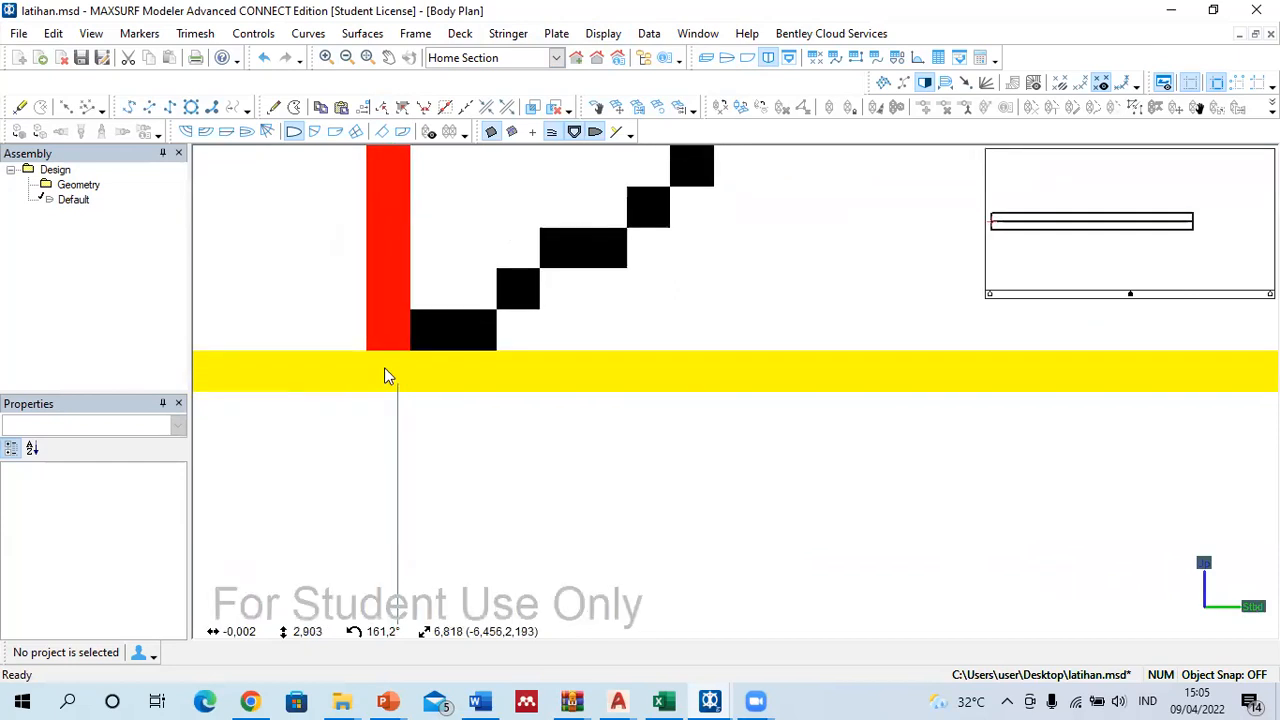
scroll(388, 379, down, 2)
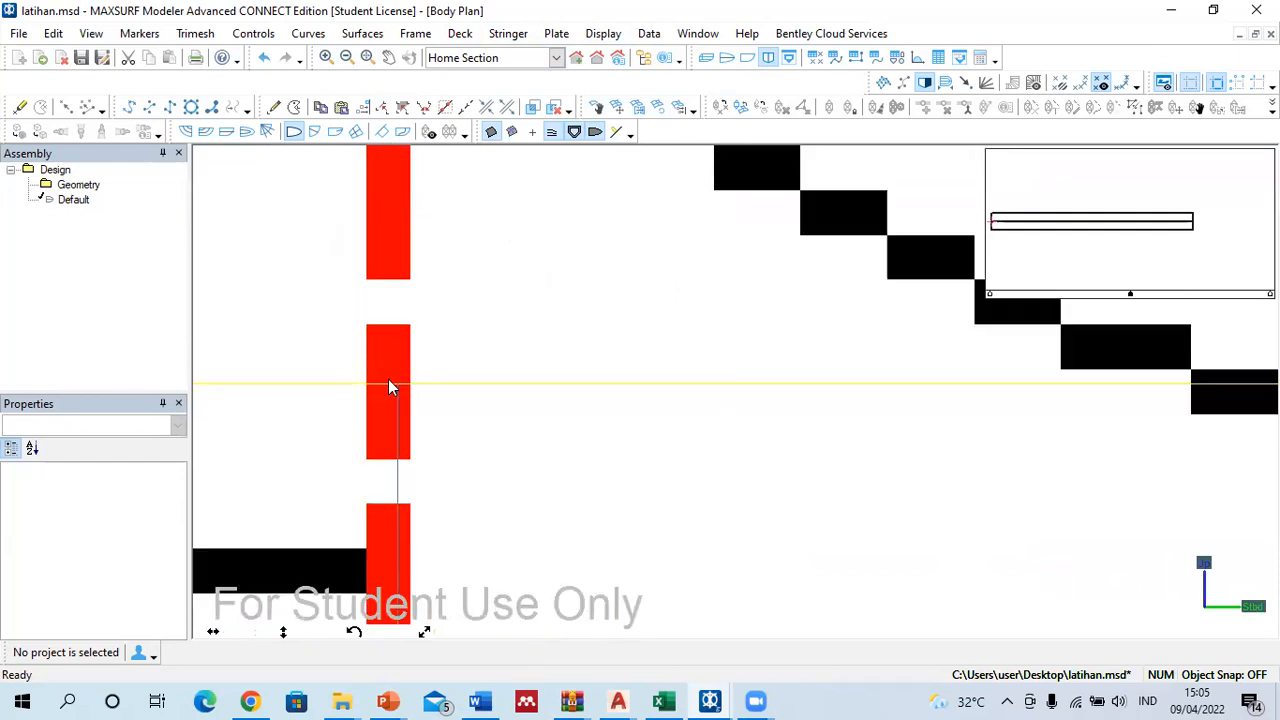
scroll(386, 330, down, 3)
scroll(386, 330, down, 5)
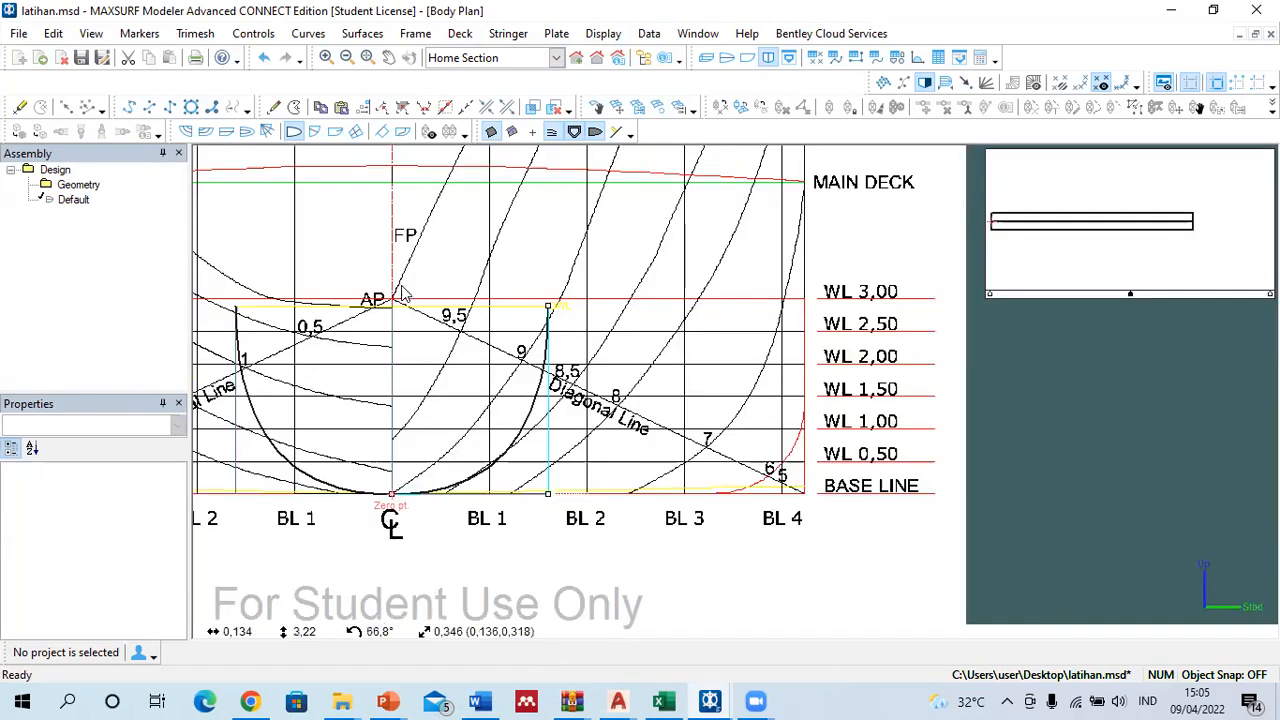
scroll(398, 417, up, 3)
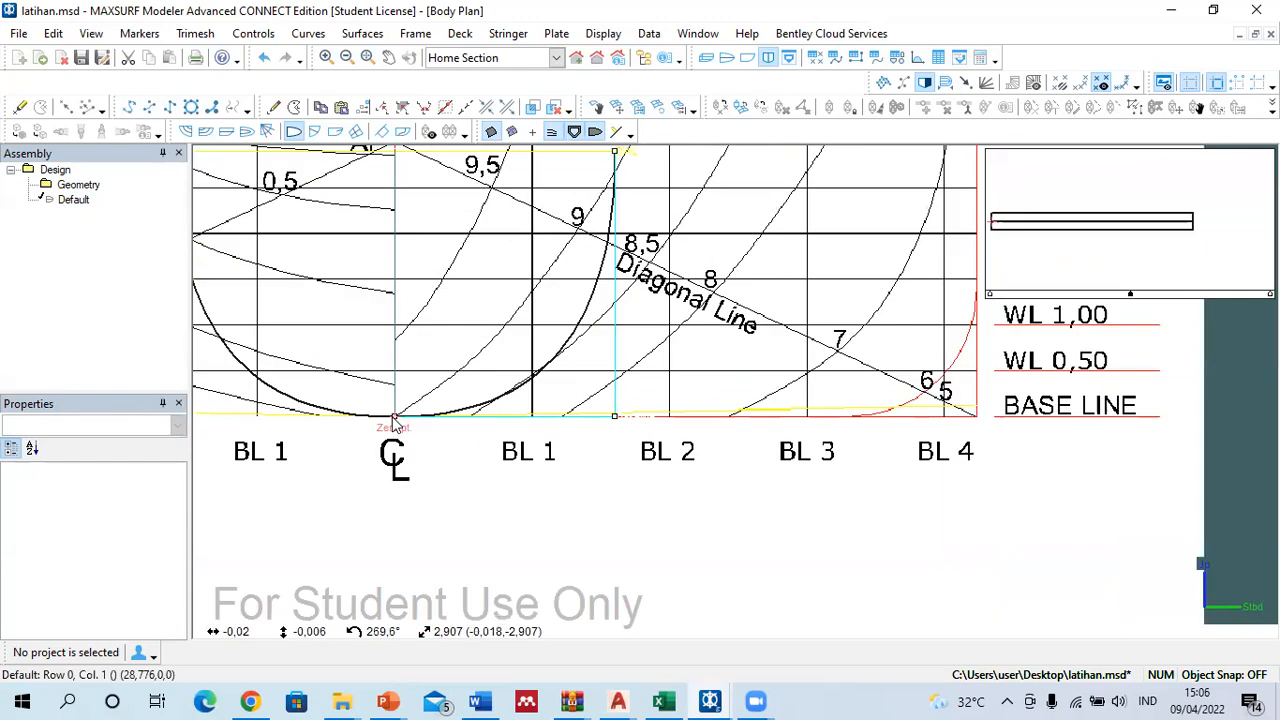
scroll(453, 427, down, 4)
Step: Set the image reference point at the main deck's outer edge, 2,9 m from the zero point in the vertical direction
click(561, 242)
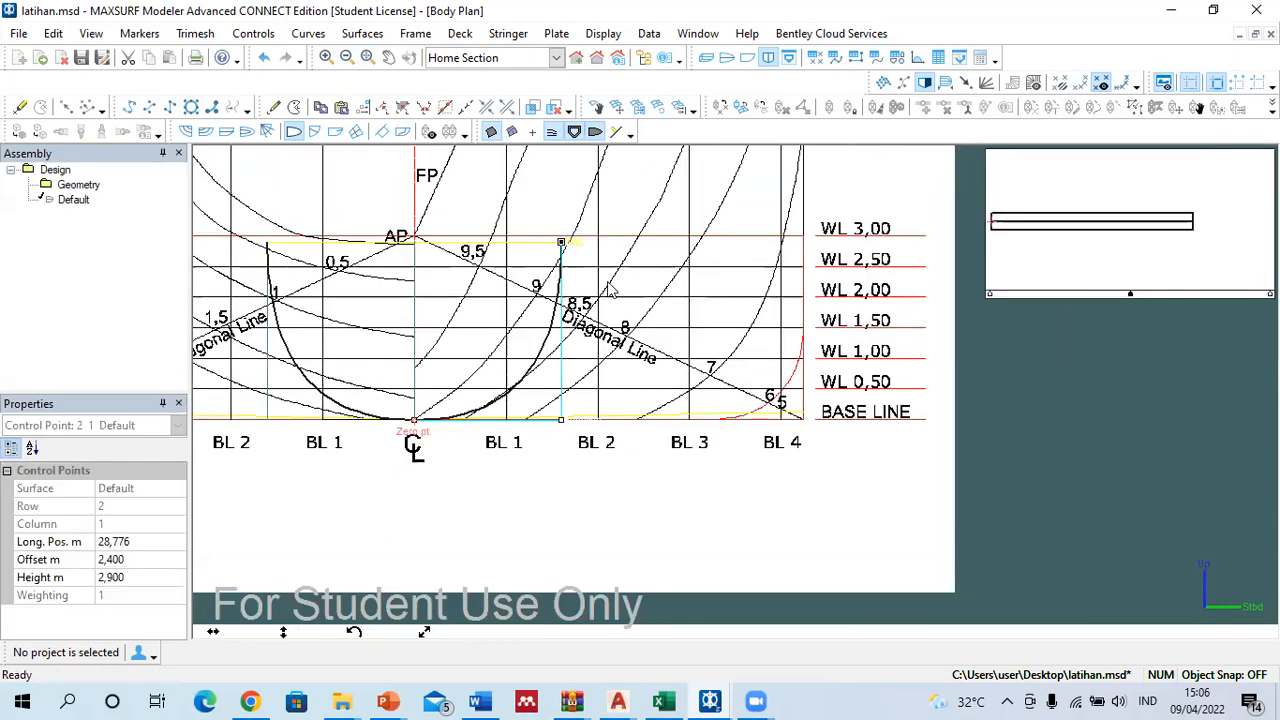
scroll(487, 486, down, 3)
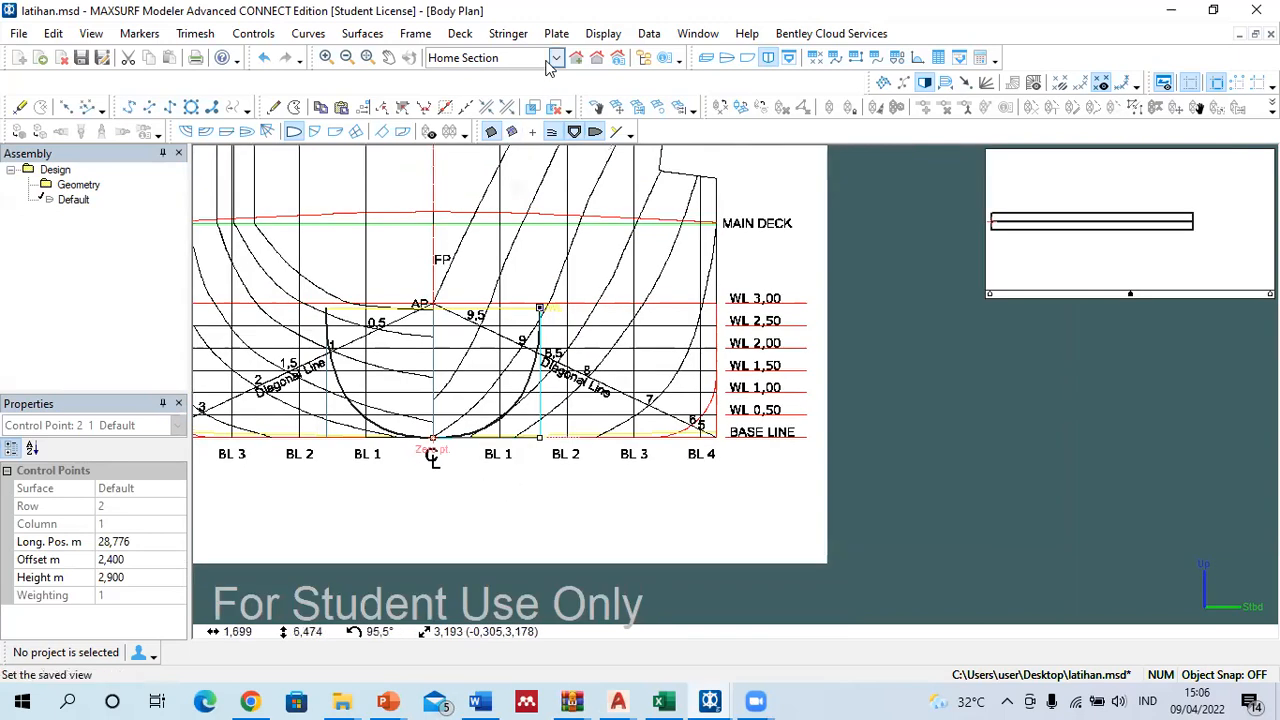
click(600, 36)
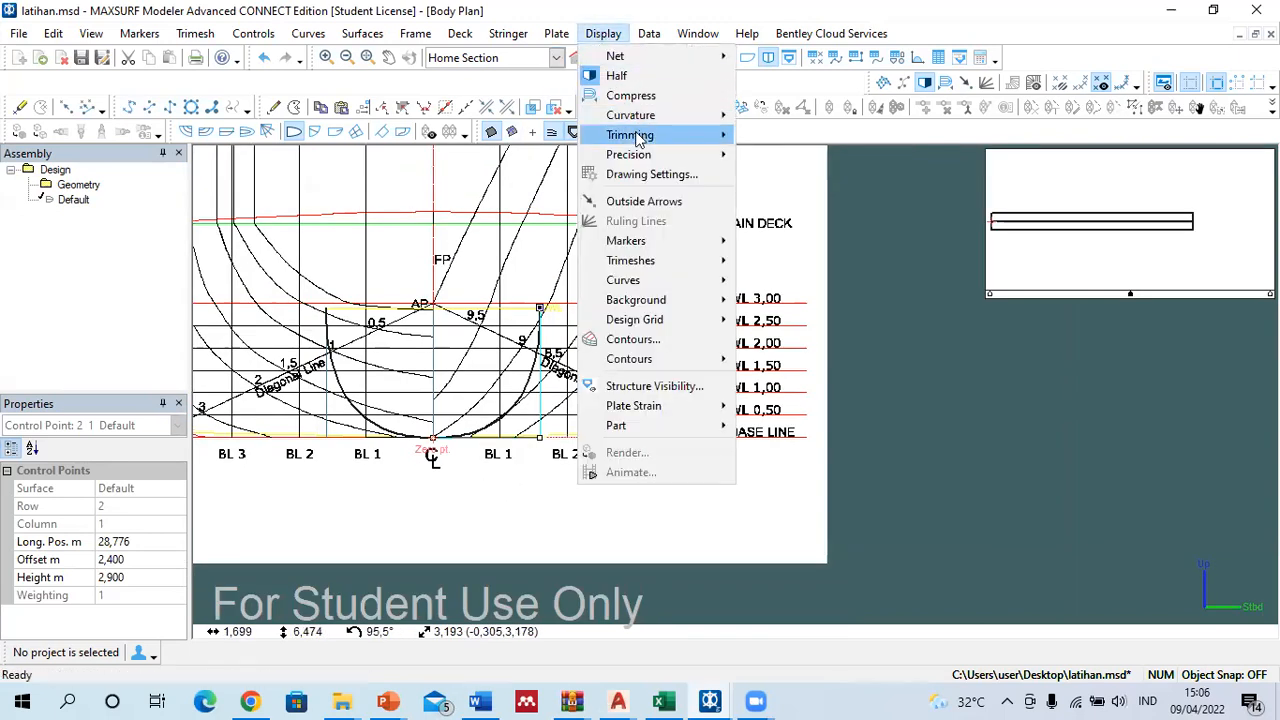
mouse_move(703, 314)
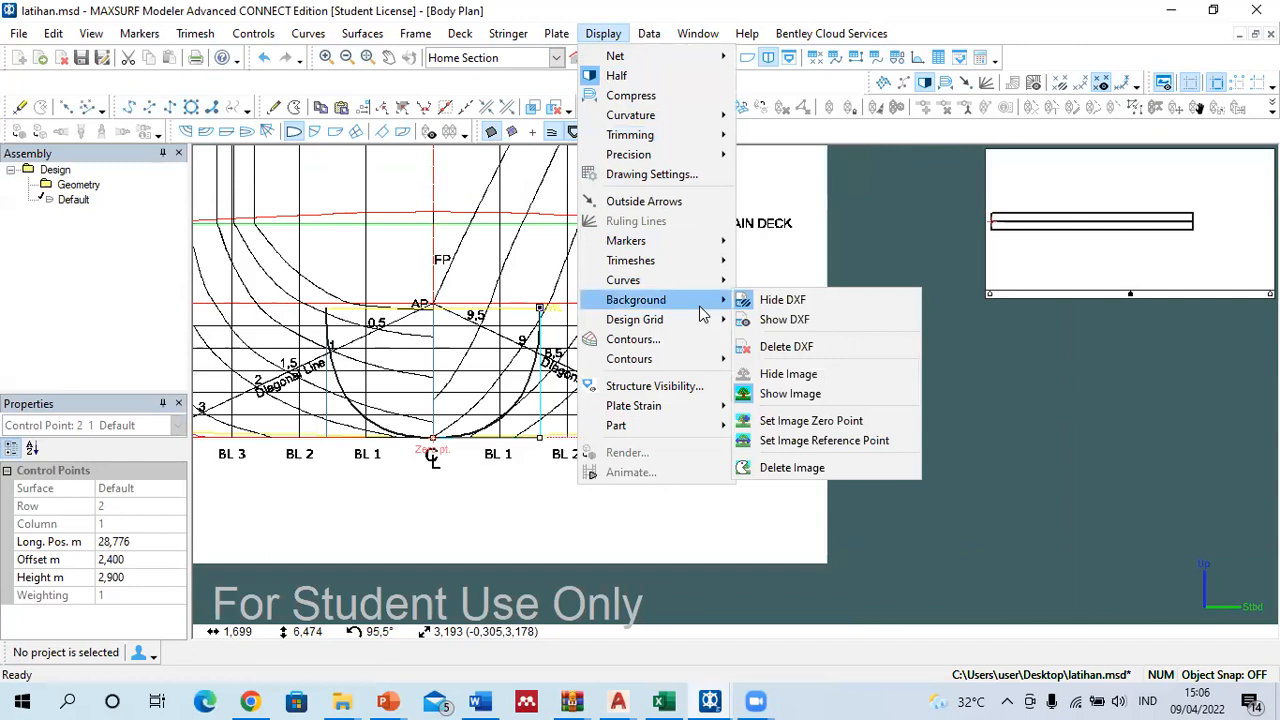
click(793, 441)
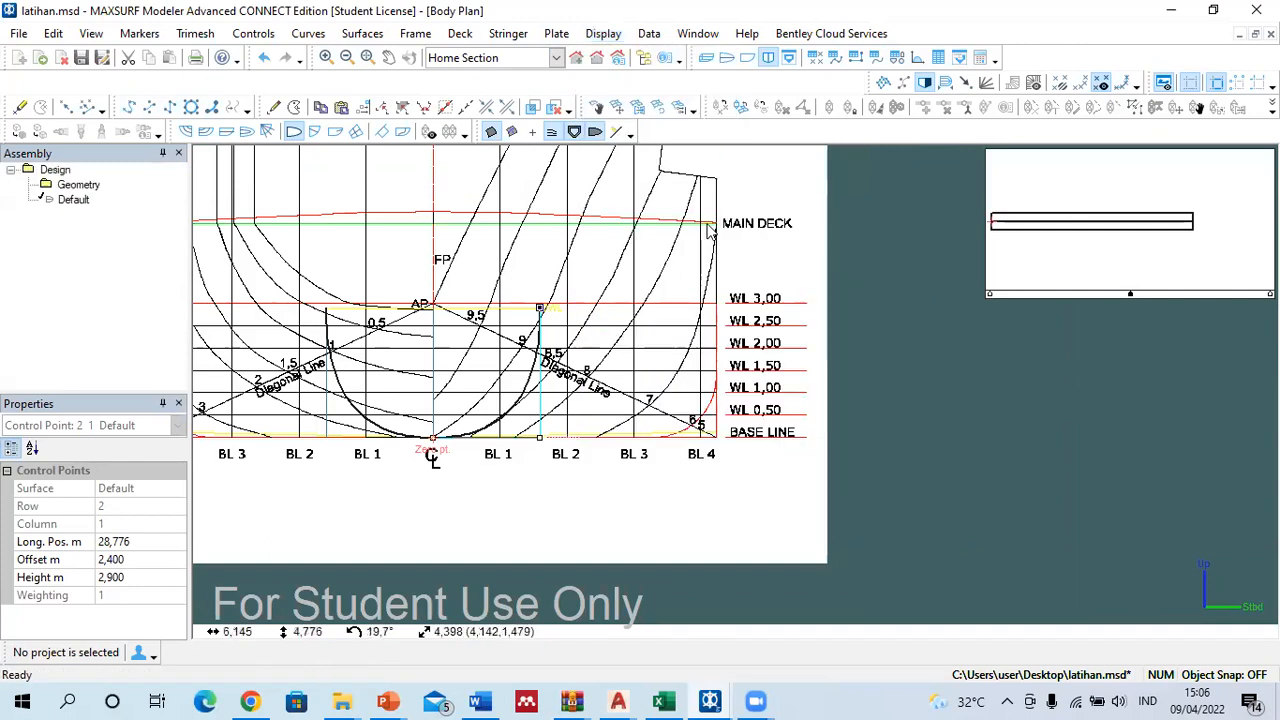
scroll(708, 230, up, 1)
scroll(719, 229, up, 8)
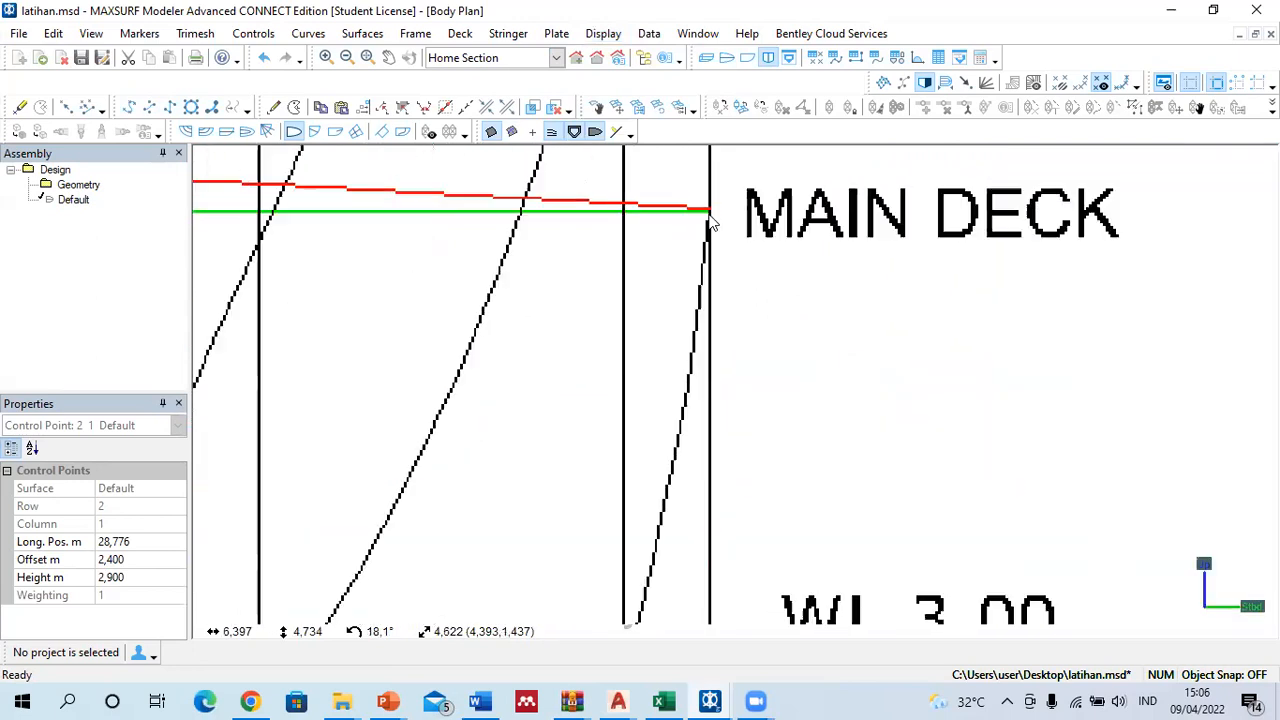
scroll(718, 235, up, 2)
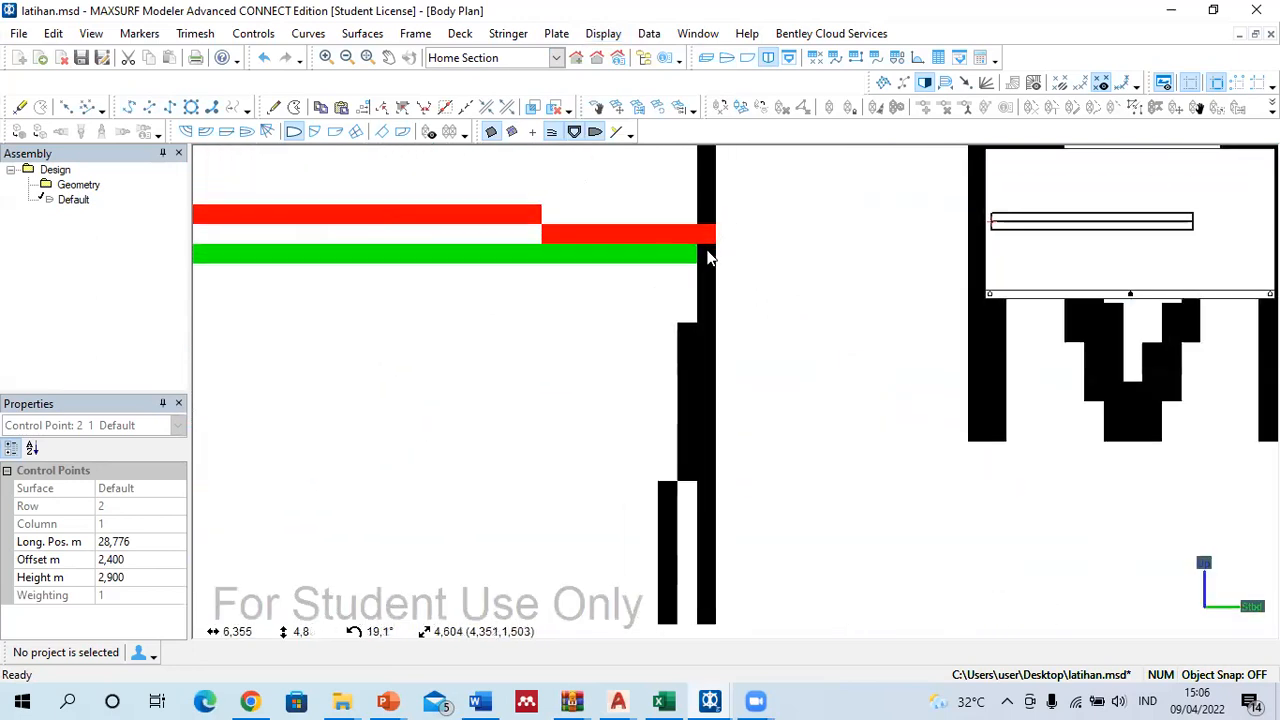
click(707, 258)
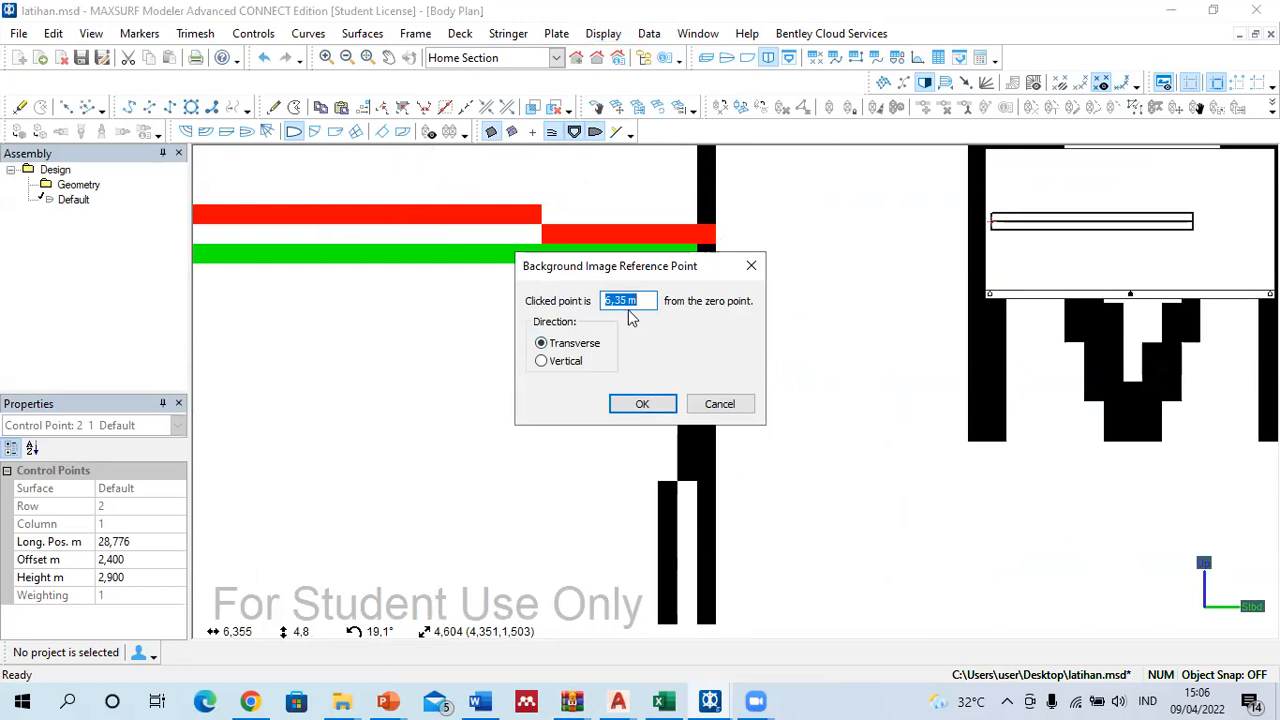
text(2)
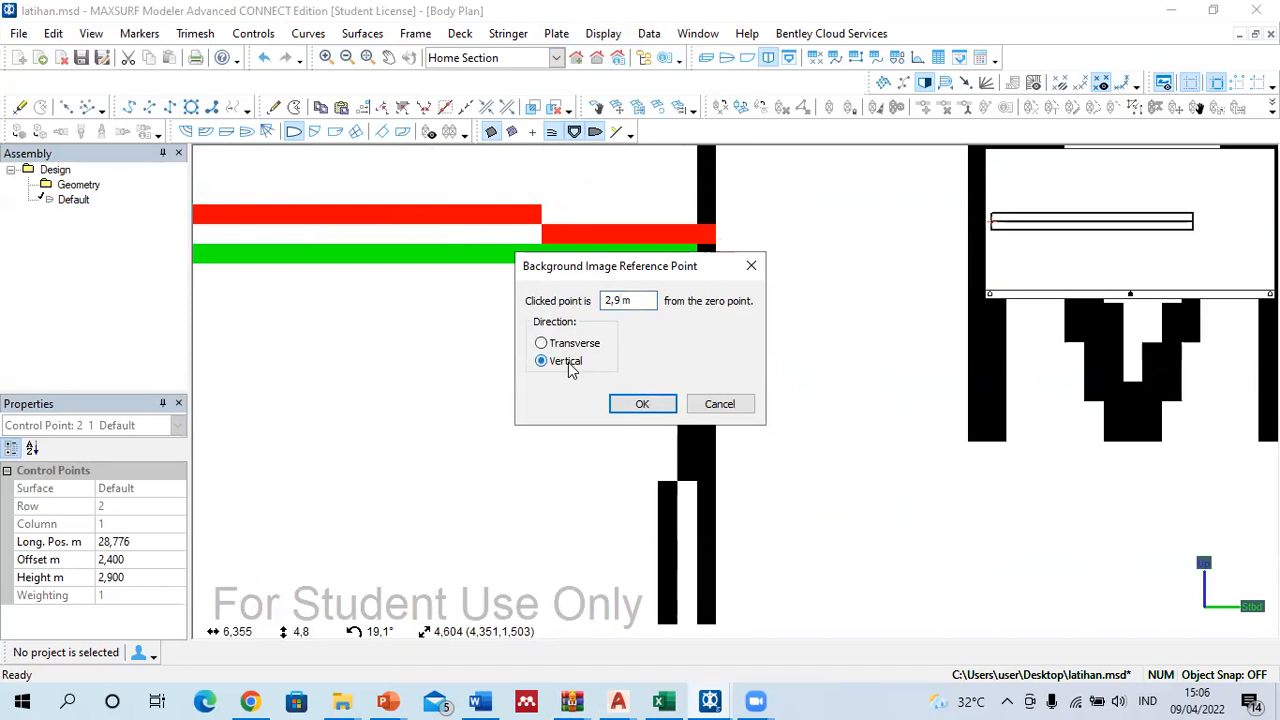
click(634, 406)
scroll(656, 272, down, 10)
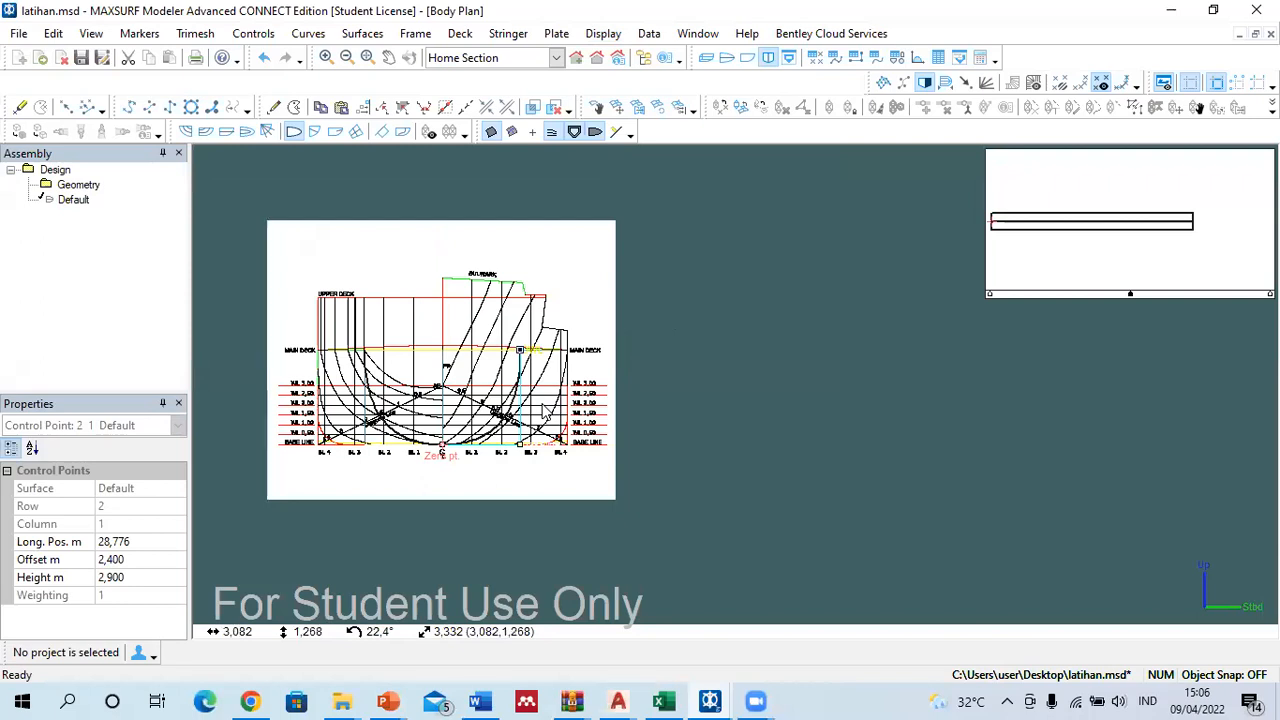
scroll(533, 359, up, 3)
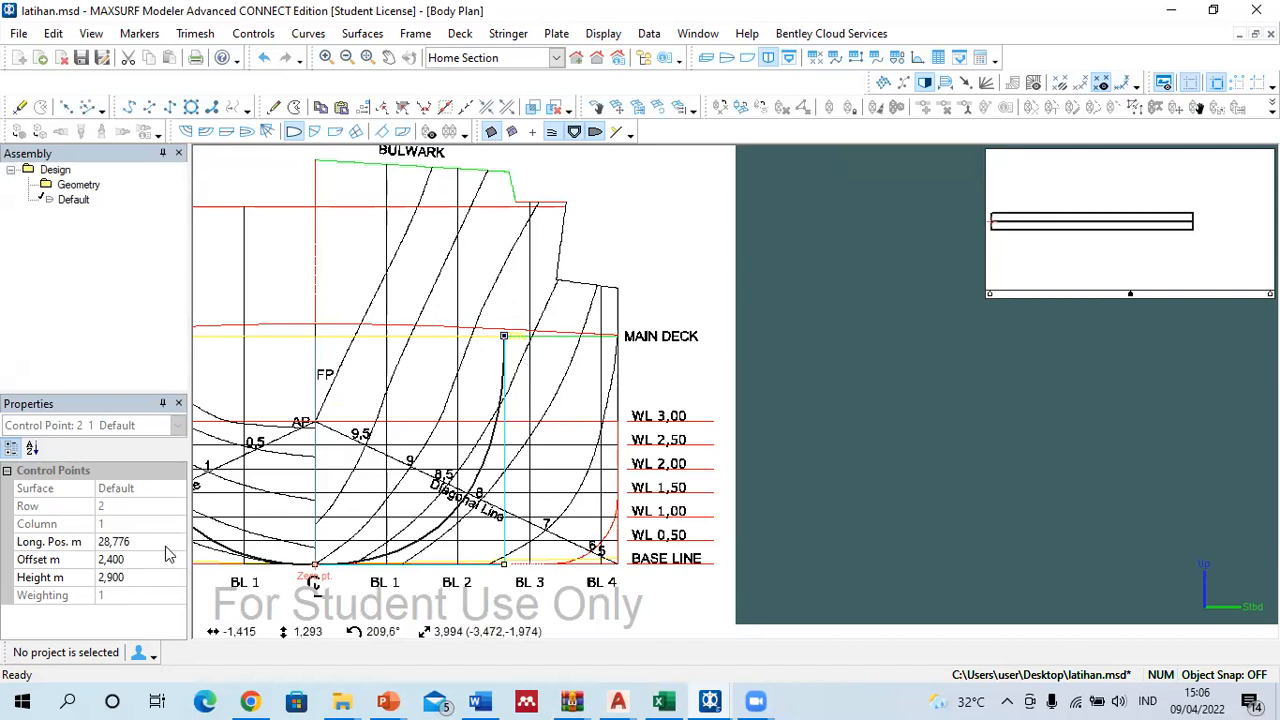
Step: Set the image reference point at the main deck's outer edge, 4,9 m from the zero point in the transverse direction
click(800, 322)
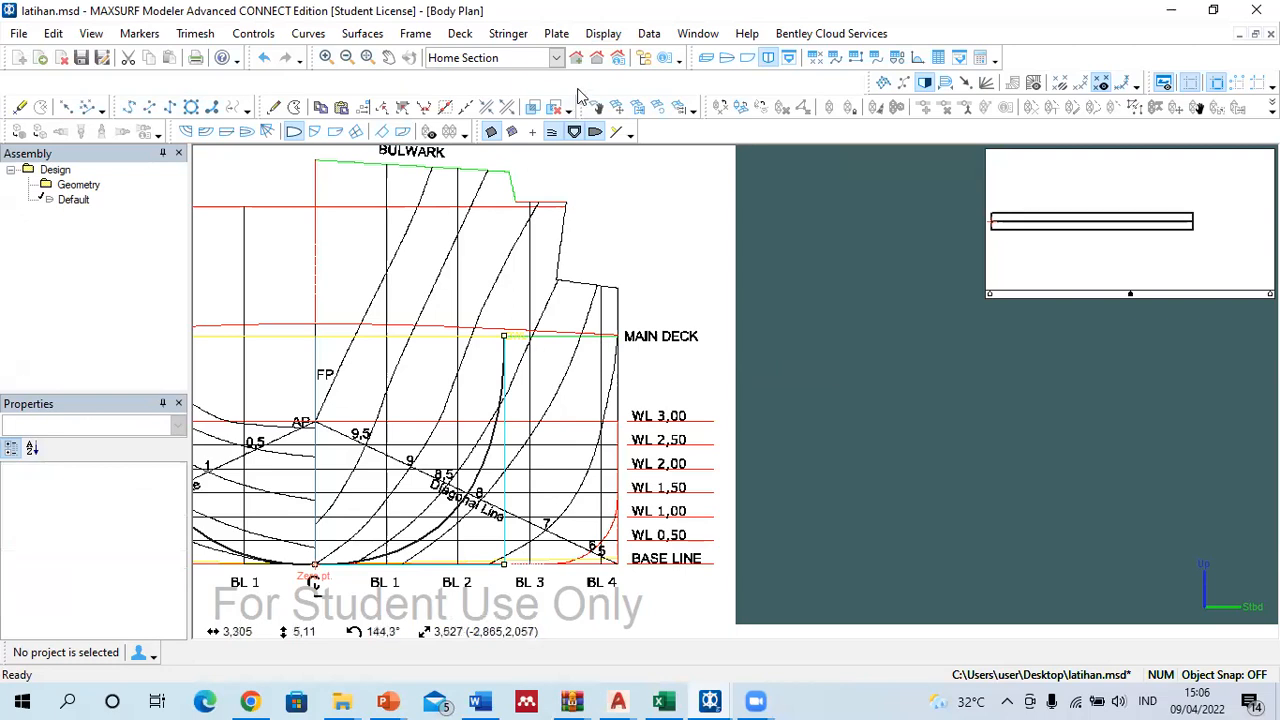
click(601, 34)
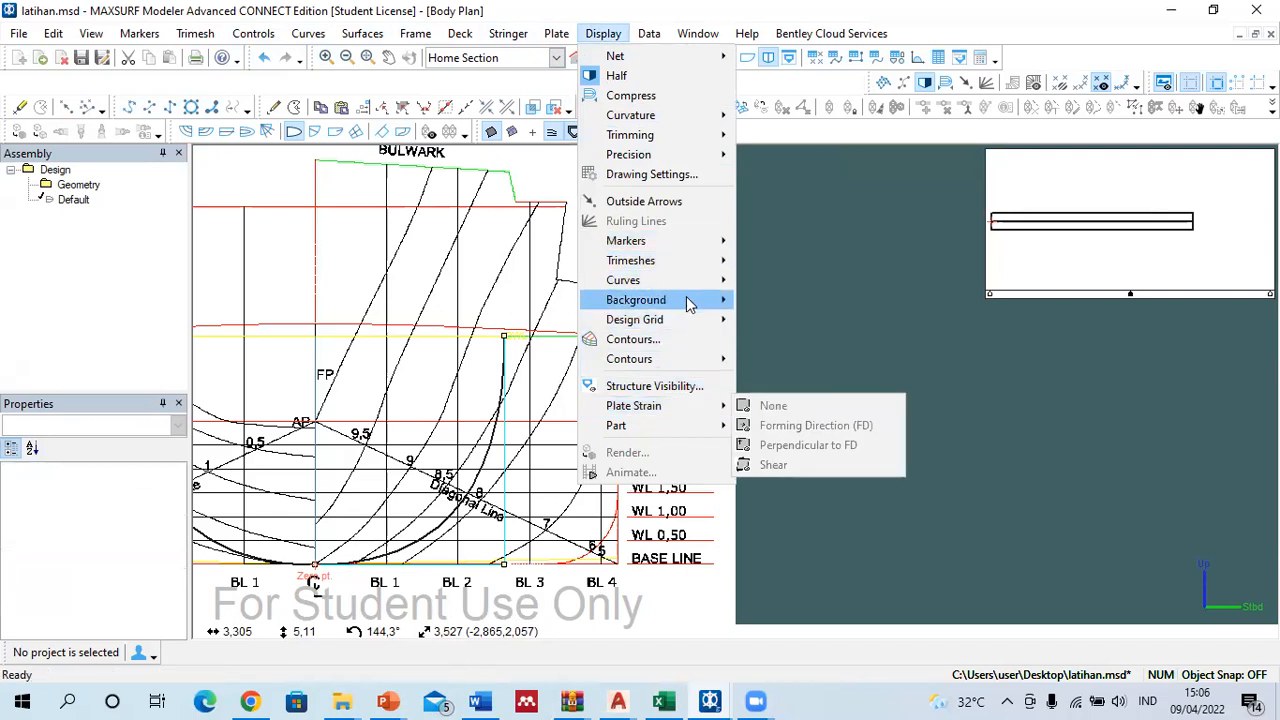
mouse_move(690, 303)
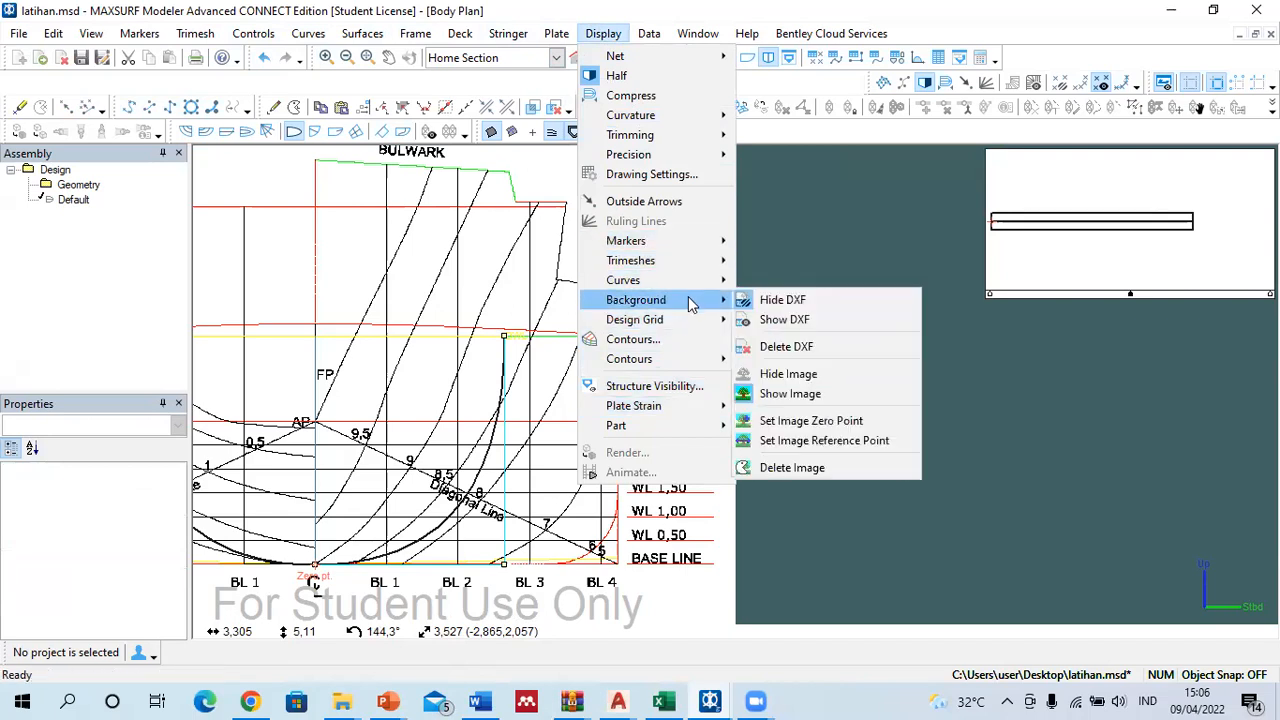
click(765, 448)
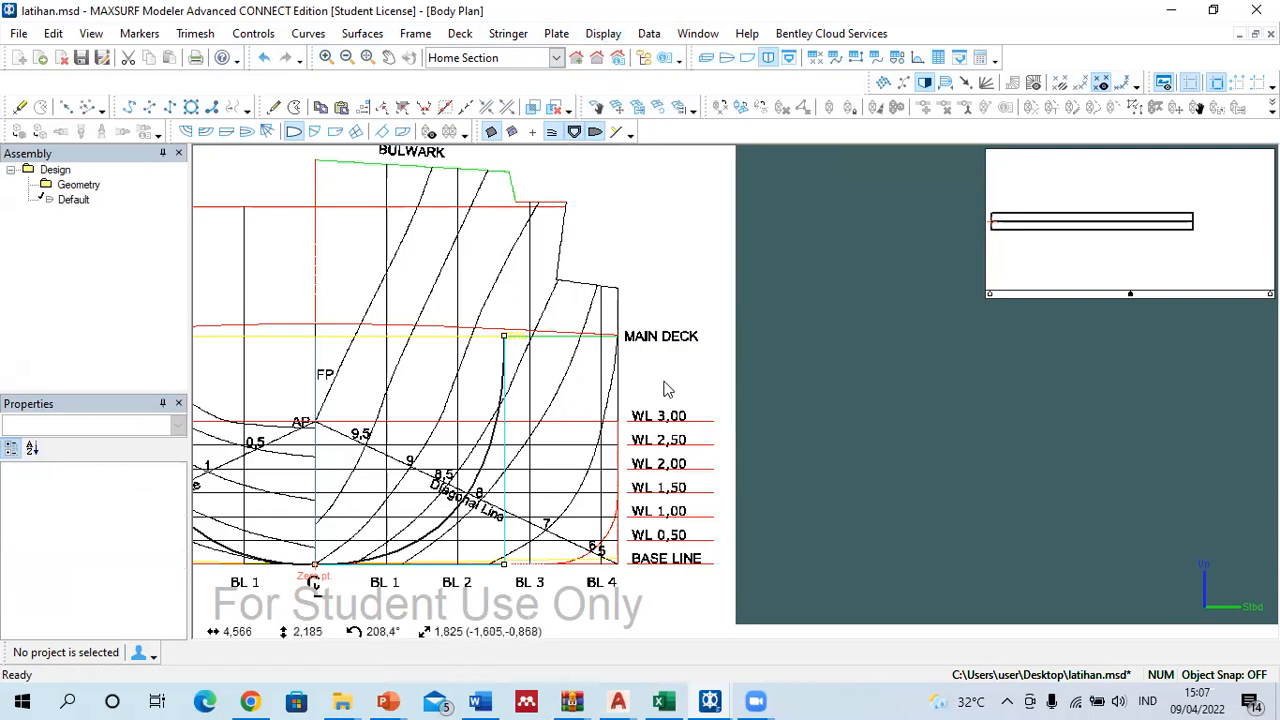
scroll(600, 310, up, 6)
scroll(605, 300, up, 4)
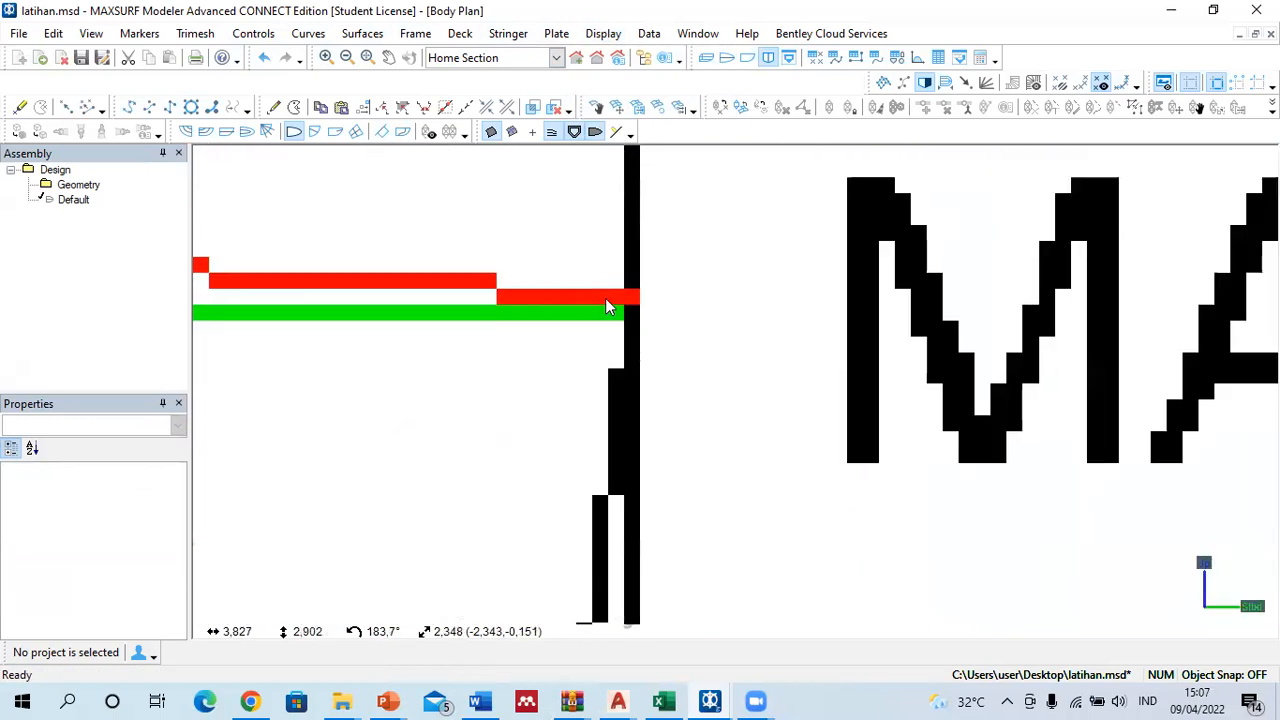
click(640, 297)
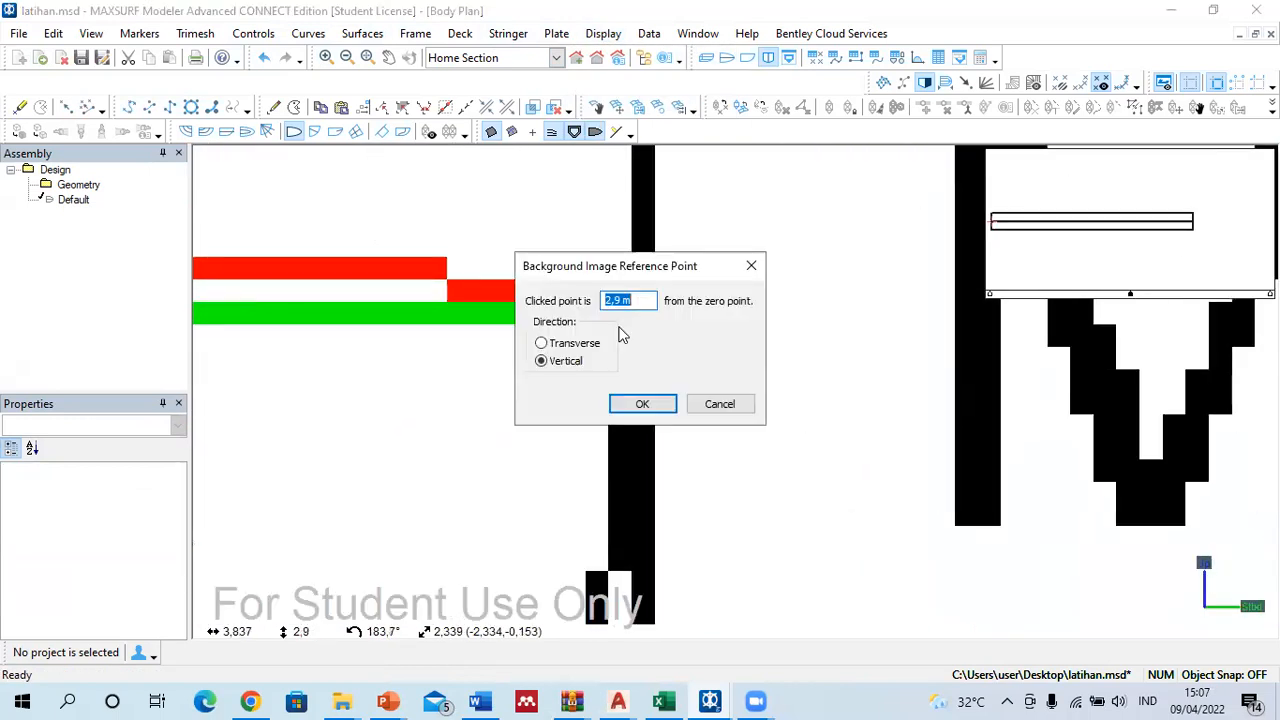
click(570, 344)
drag(645, 300, 543, 320)
text(4,9)
key(Return)
scroll(538, 317, down, 4)
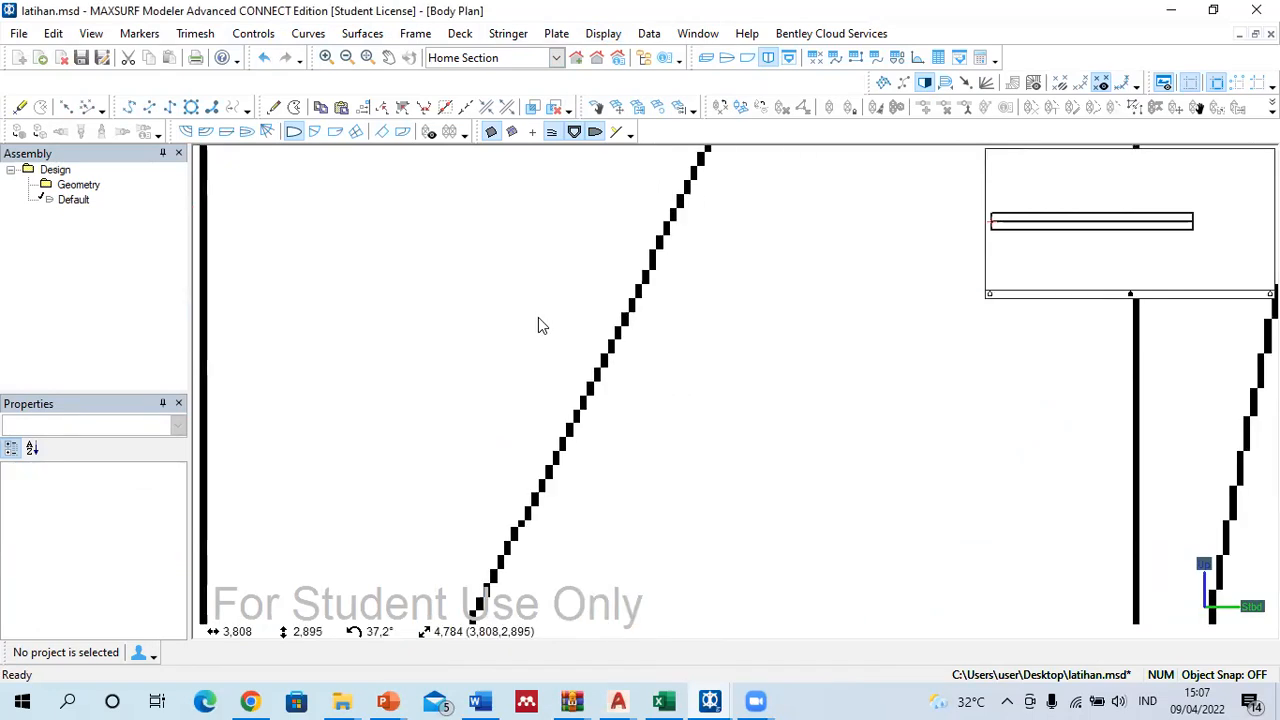
scroll(597, 309, down, 3)
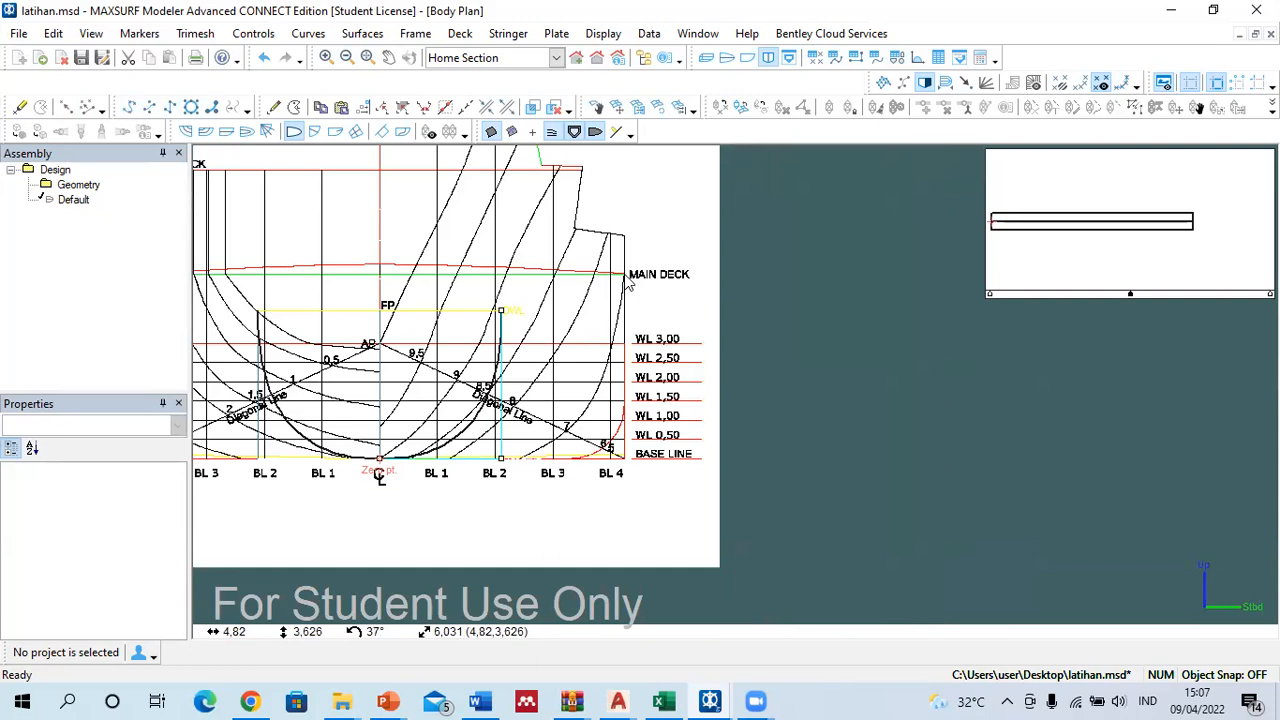
click(499, 310)
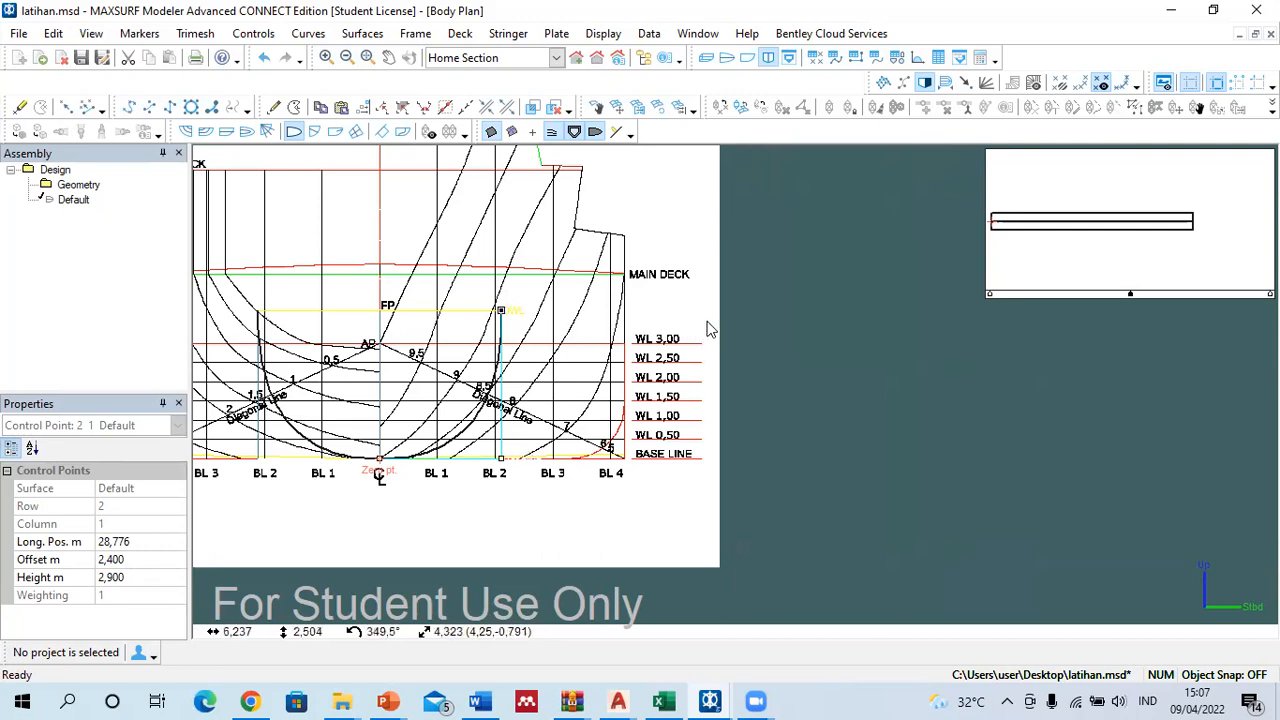
click(696, 270)
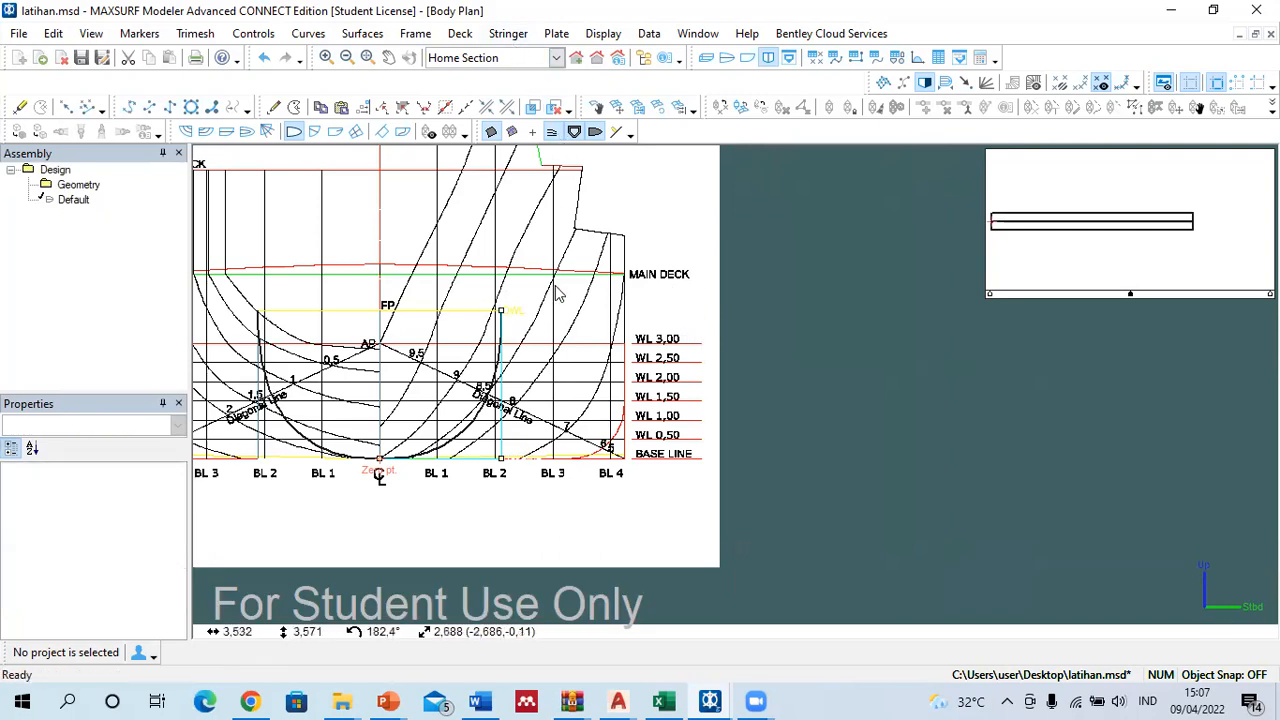
click(616, 35)
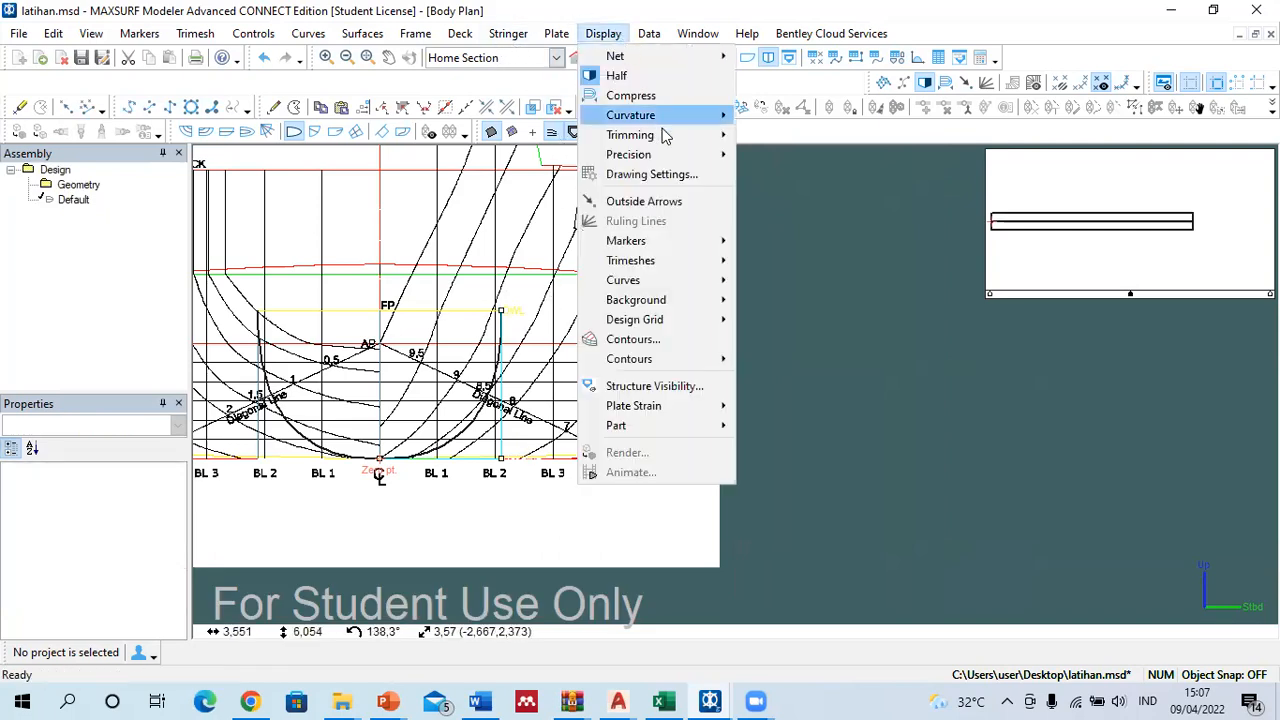
click(849, 354)
scroll(385, 455, up, 10)
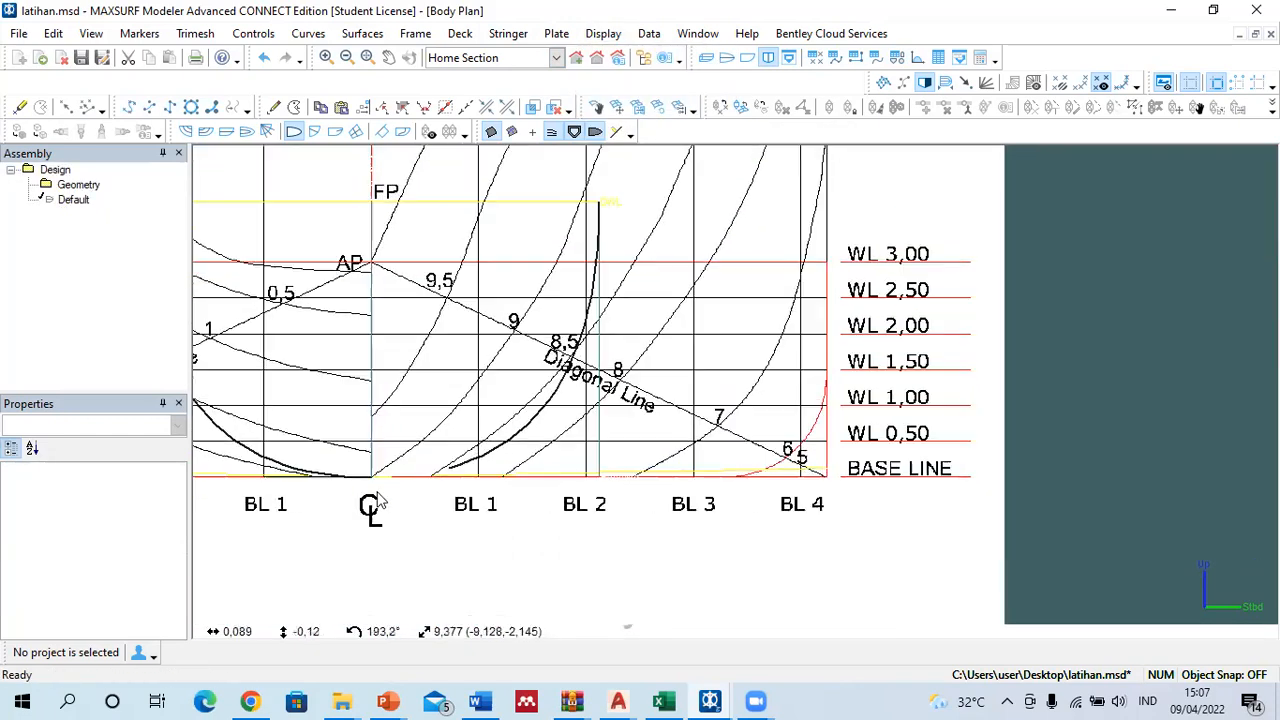
scroll(388, 452, up, 3)
scroll(345, 452, down, 12)
scroll(335, 455, down, 3)
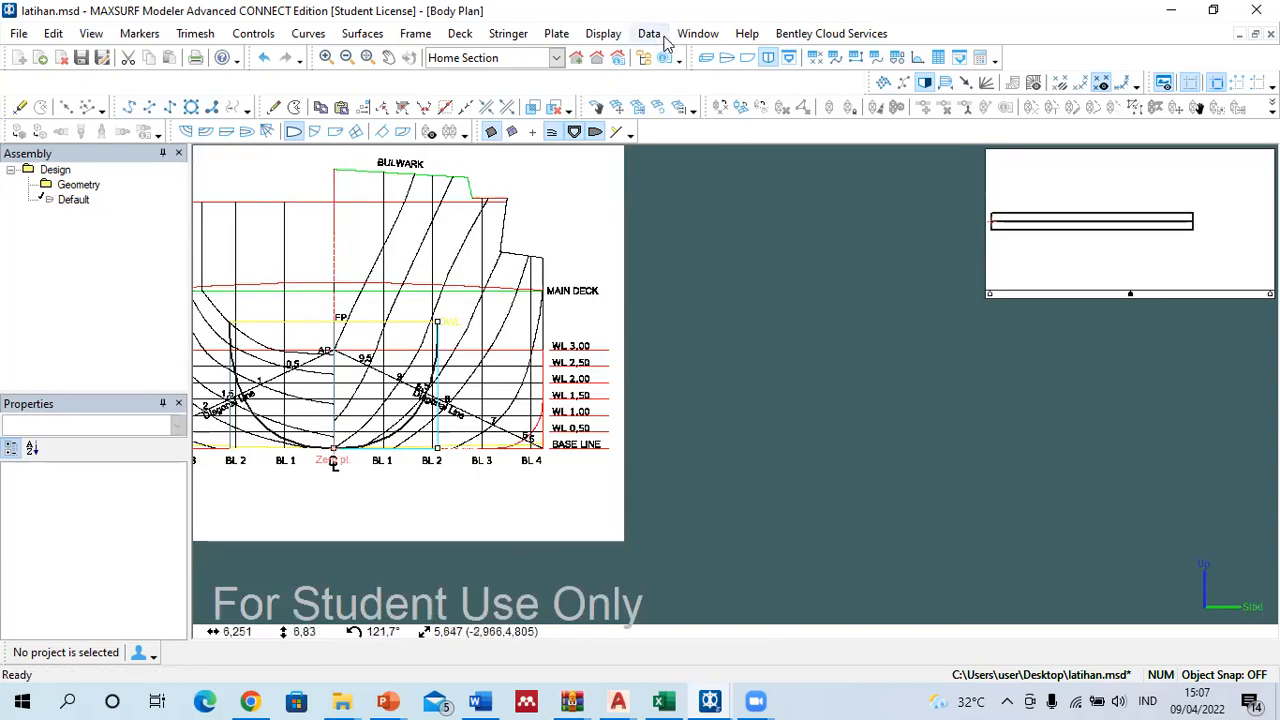
Step: Set the image reference point at the main deck's outer edge, 2.4 m from the zero point in the transverse direction
click(592, 34)
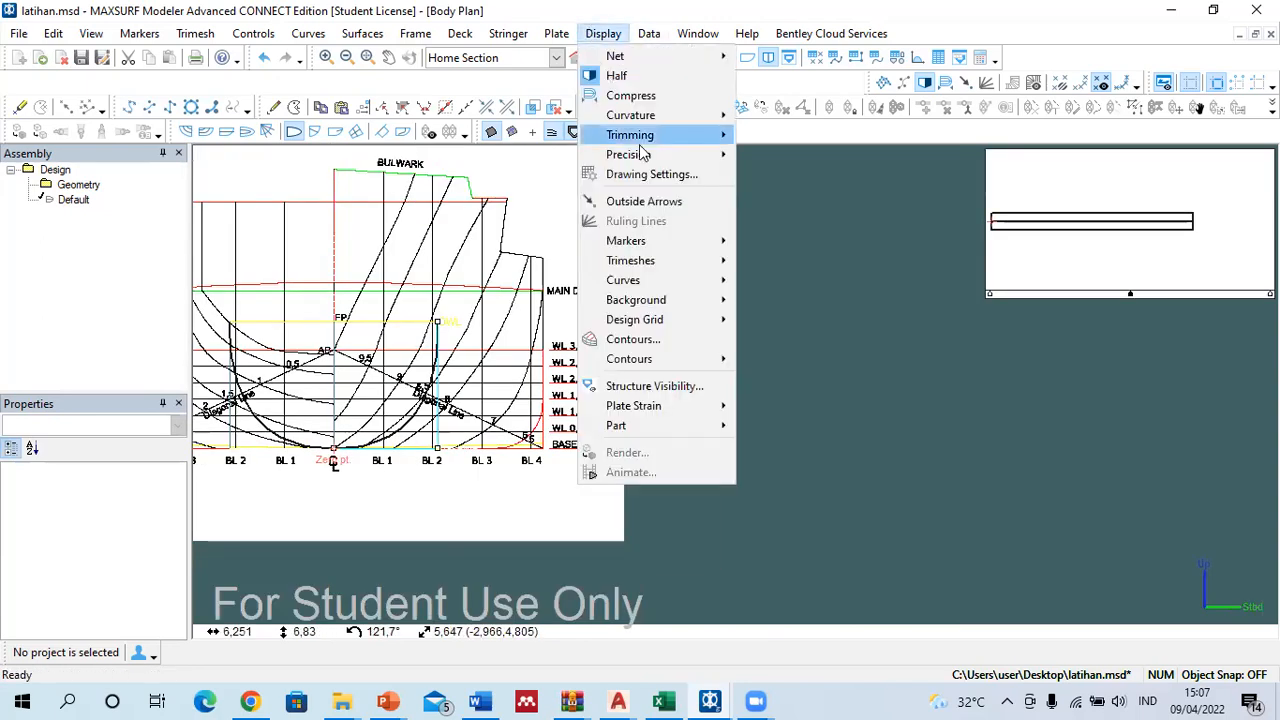
mouse_move(700, 300)
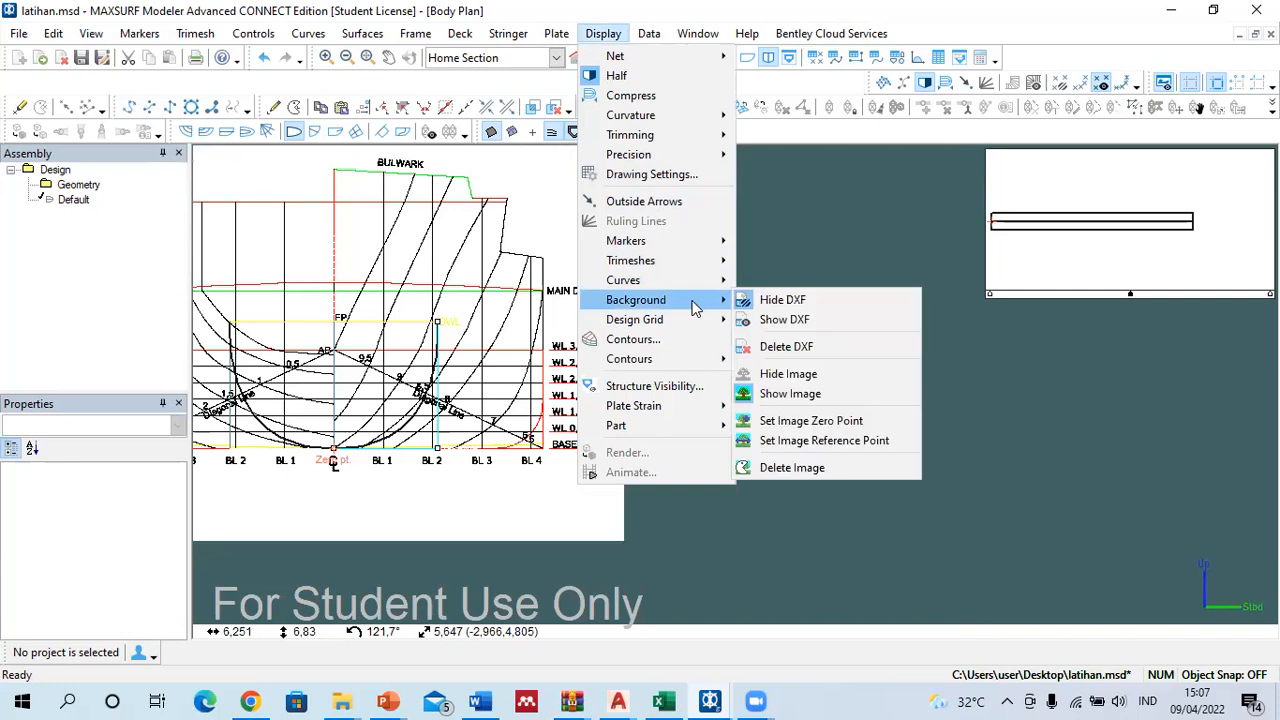
click(781, 441)
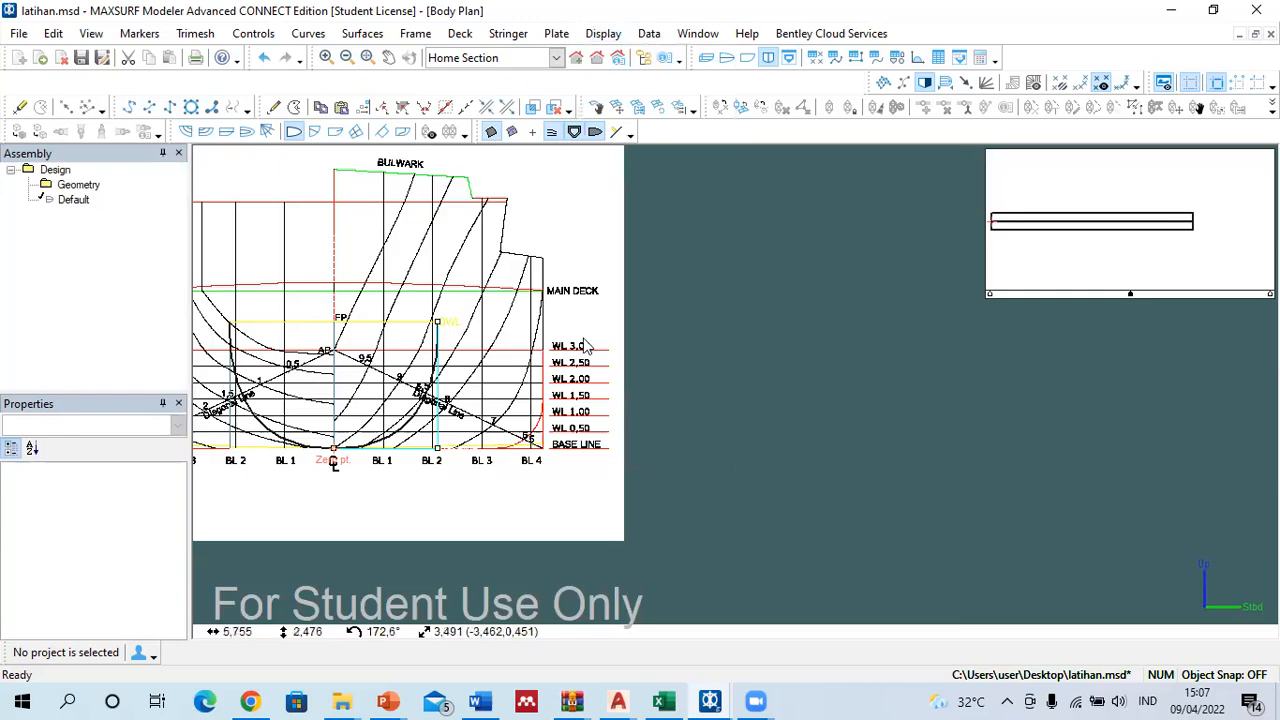
scroll(533, 298, up, 5)
scroll(533, 298, up, 4)
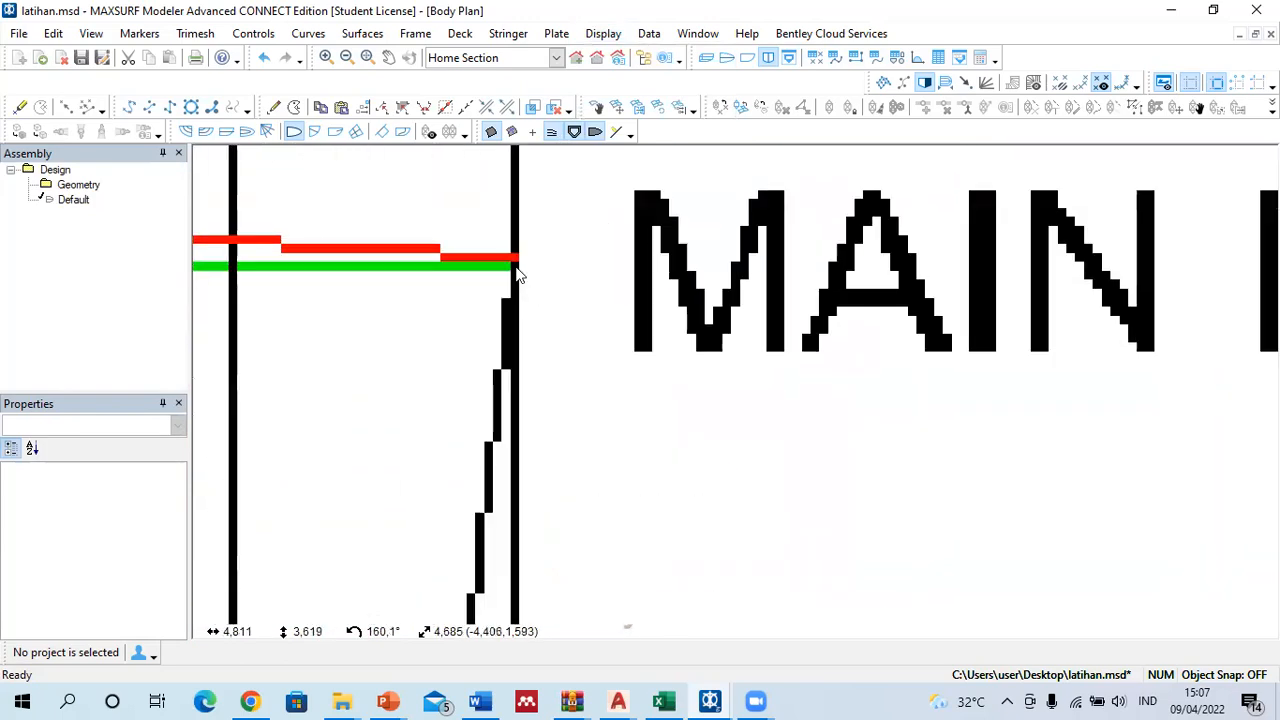
click(514, 268)
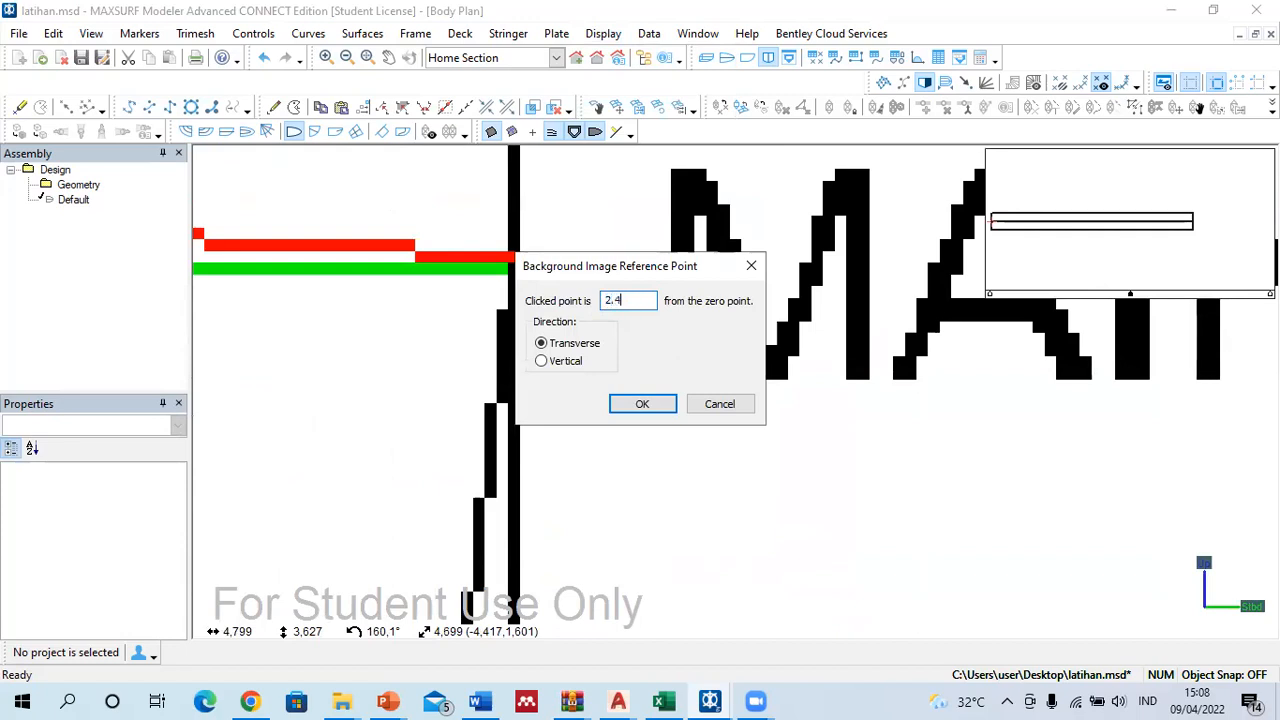
click(643, 401)
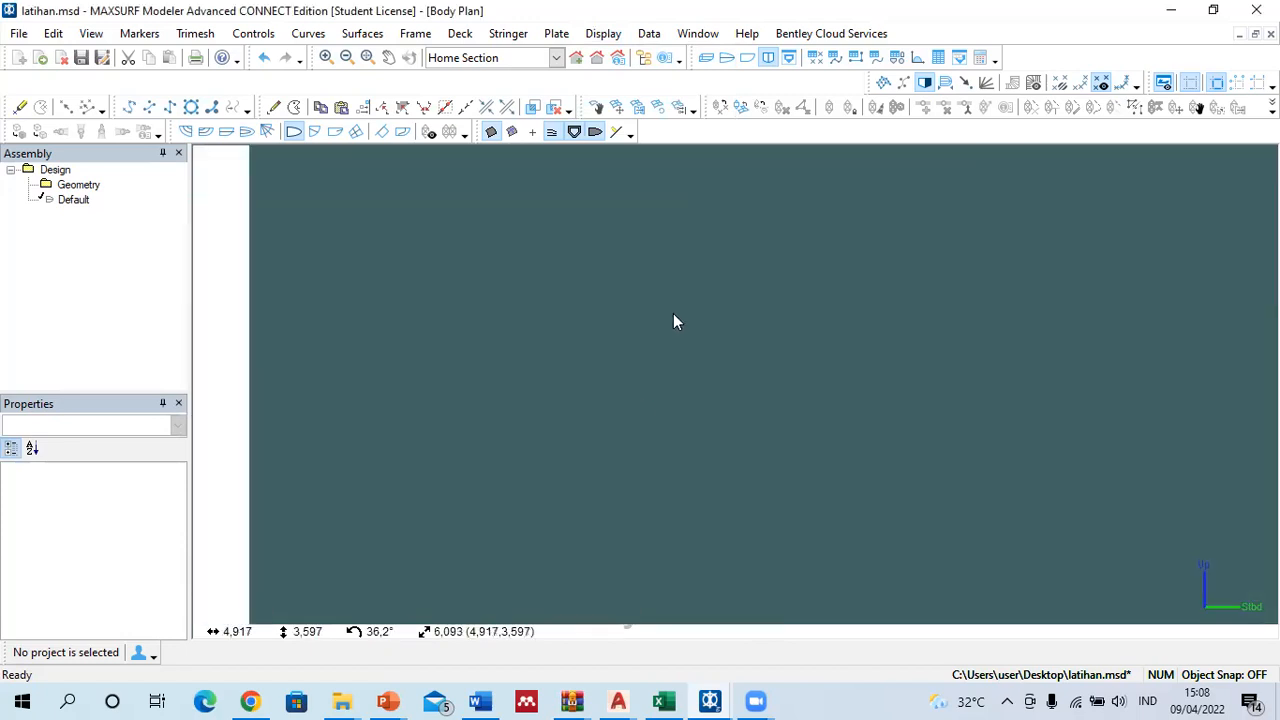
scroll(657, 209, down, 2)
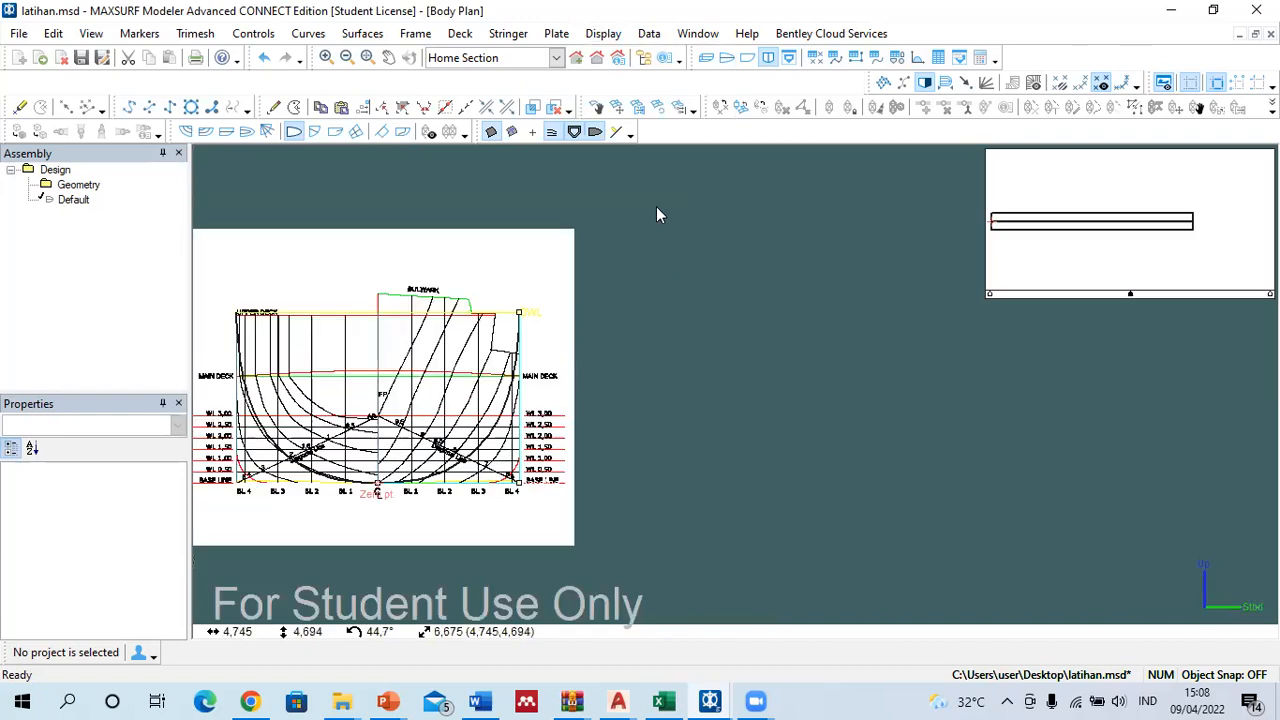
drag(478, 276, 548, 346)
click(585, 332)
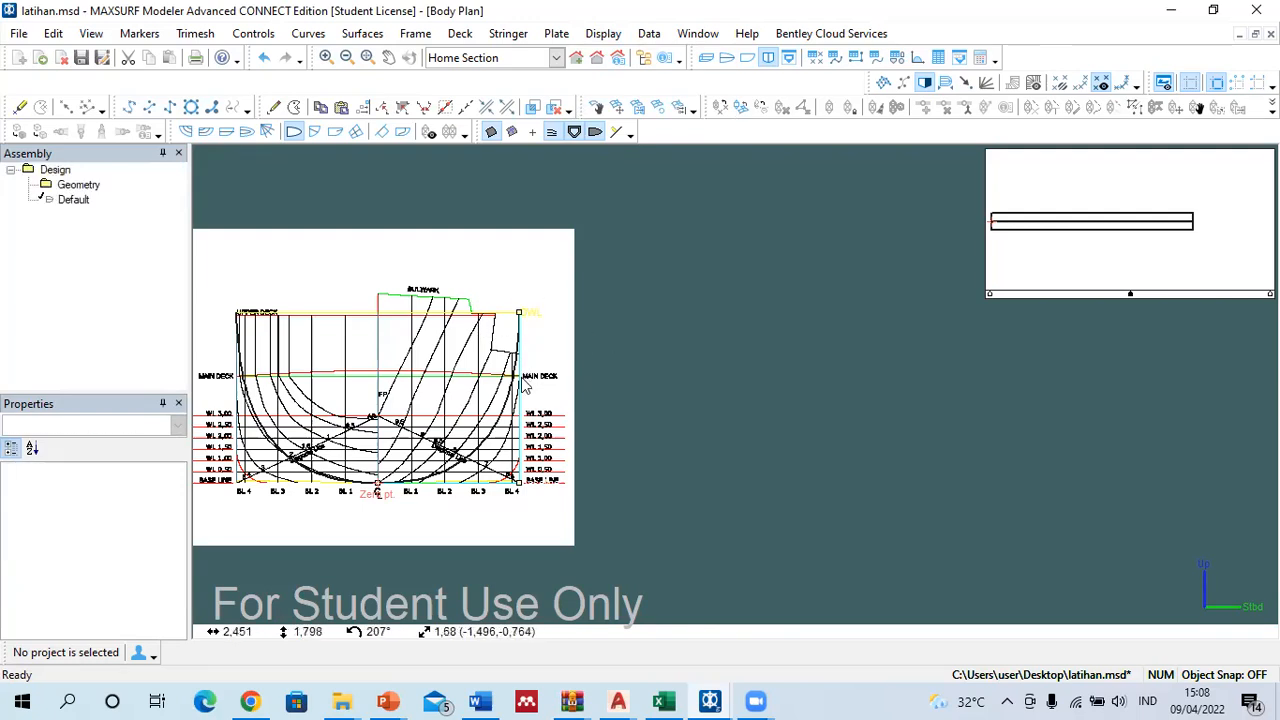
click(521, 336)
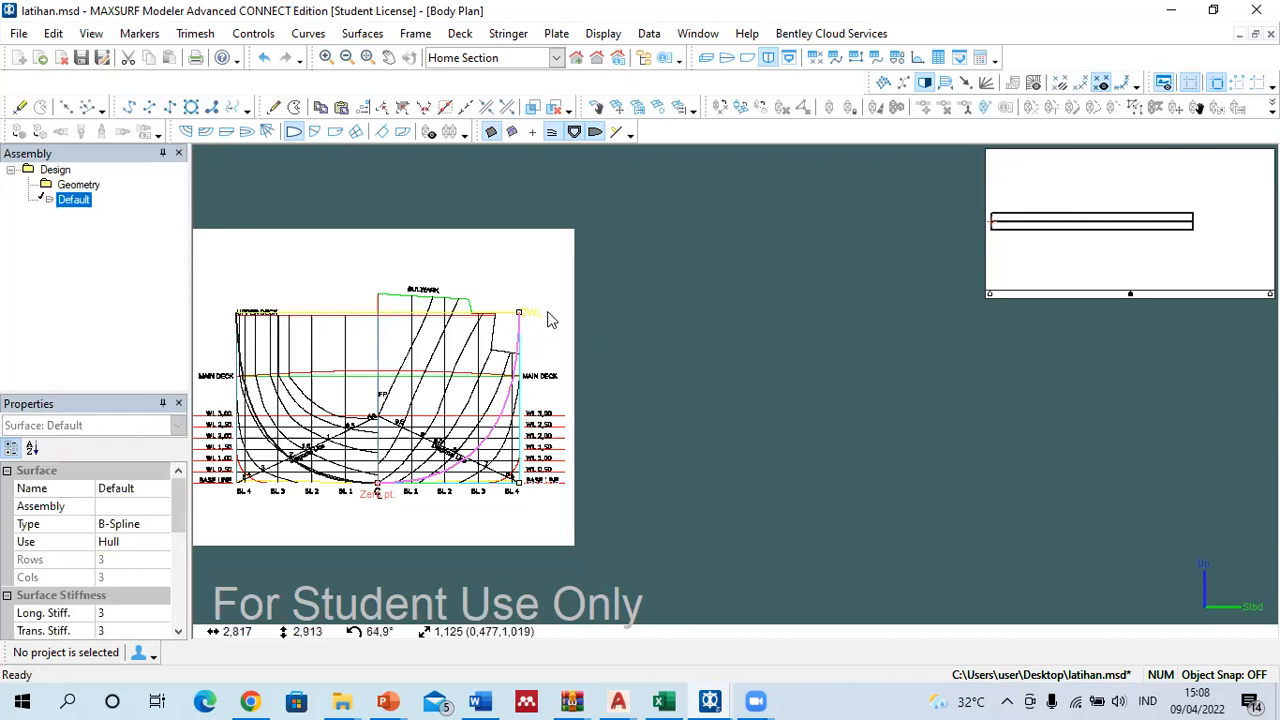
click(548, 318)
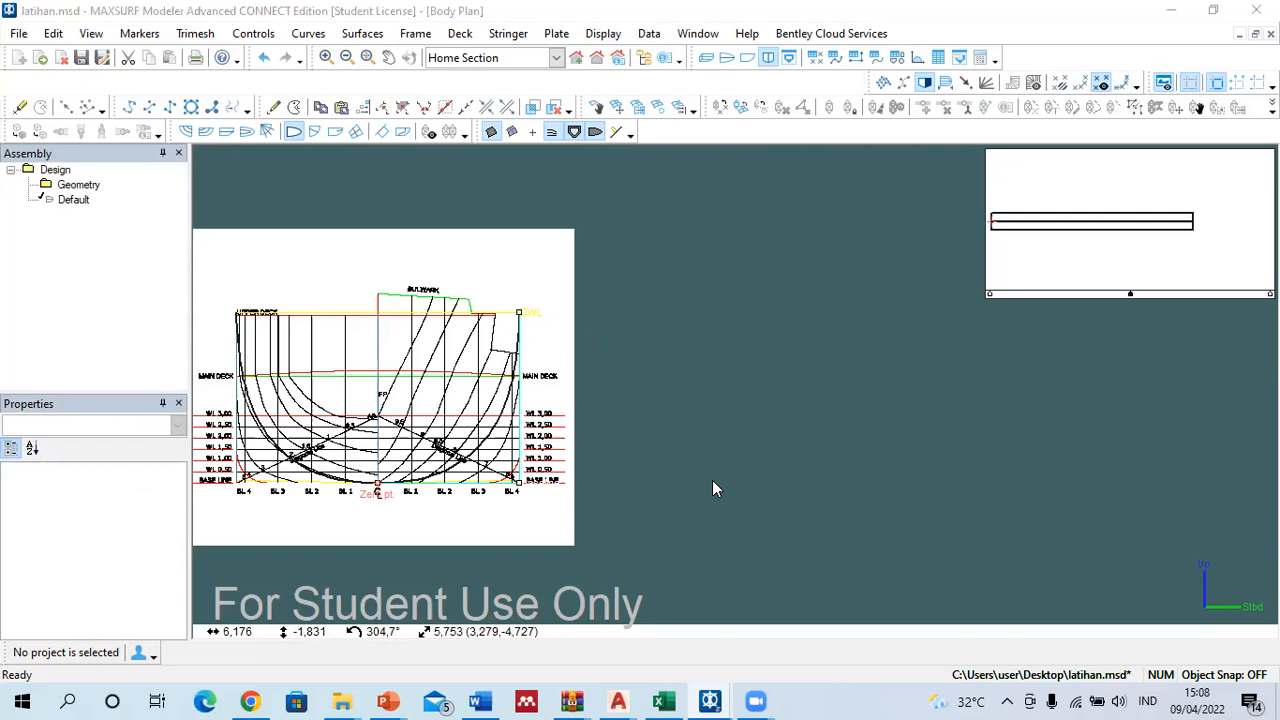
Step: Switch to the Tamark.msd design and display its Body Plan view
mouse_move(707, 693)
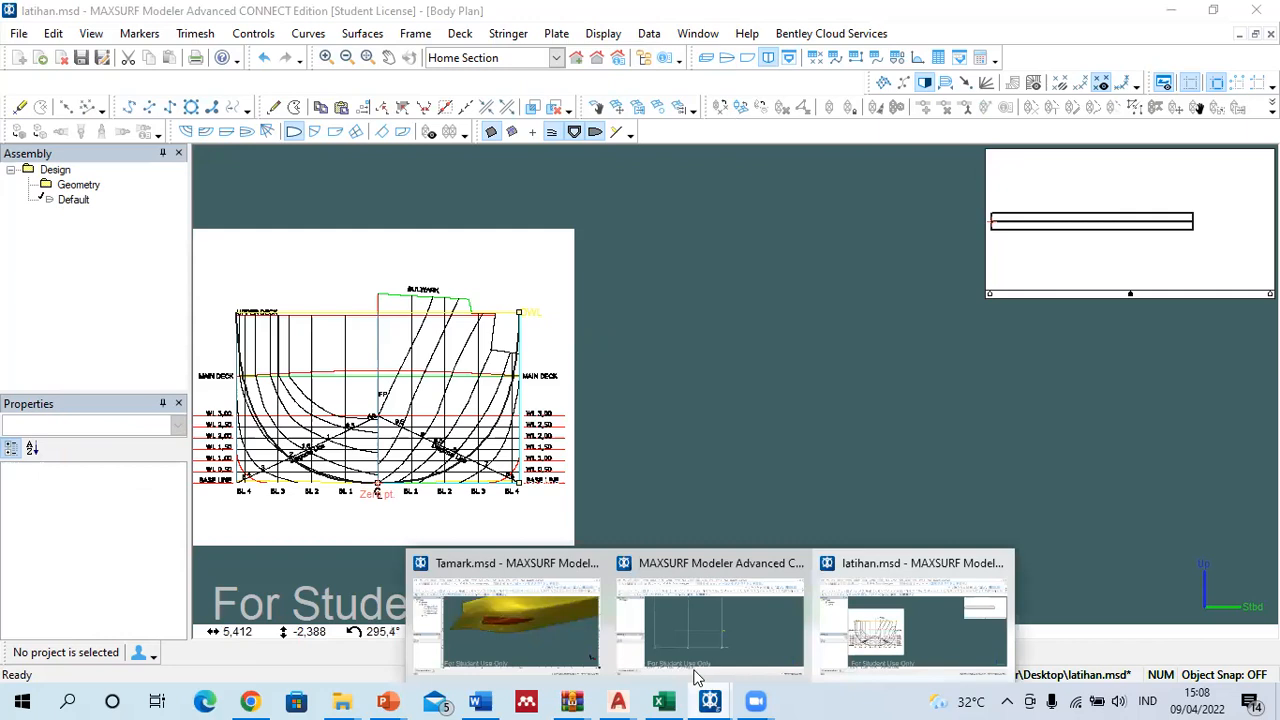
click(523, 602)
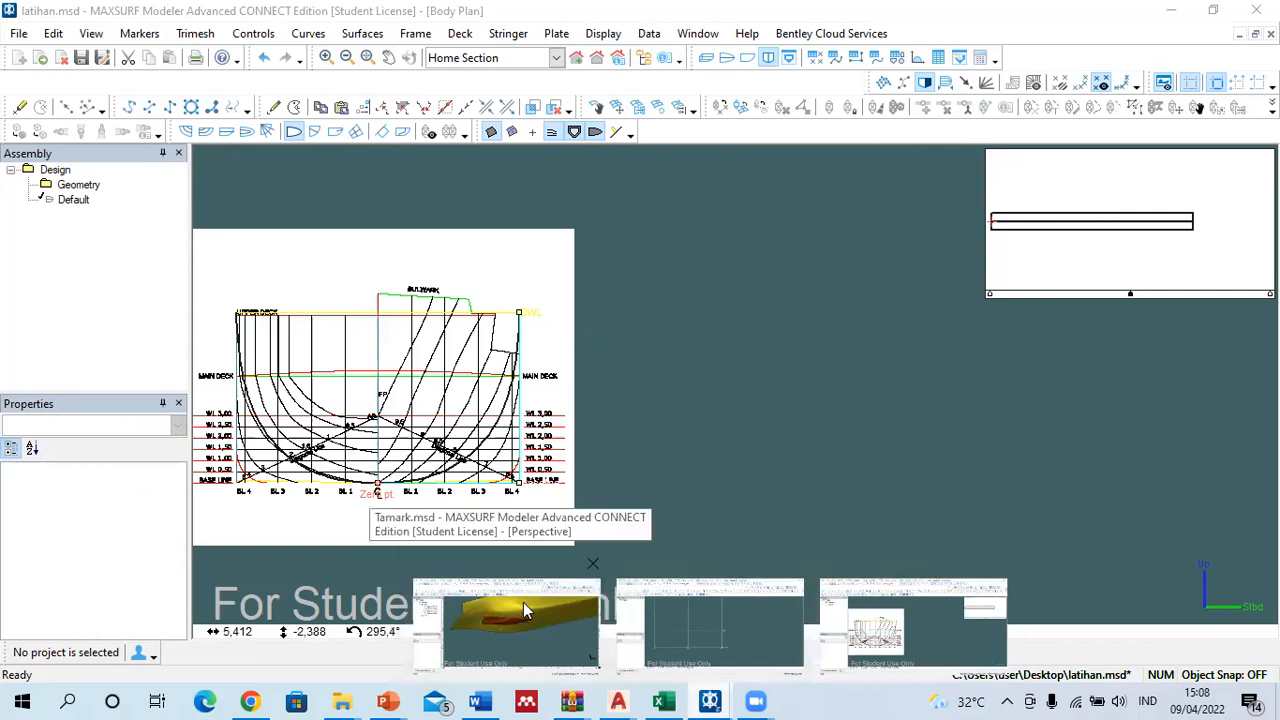
click(768, 57)
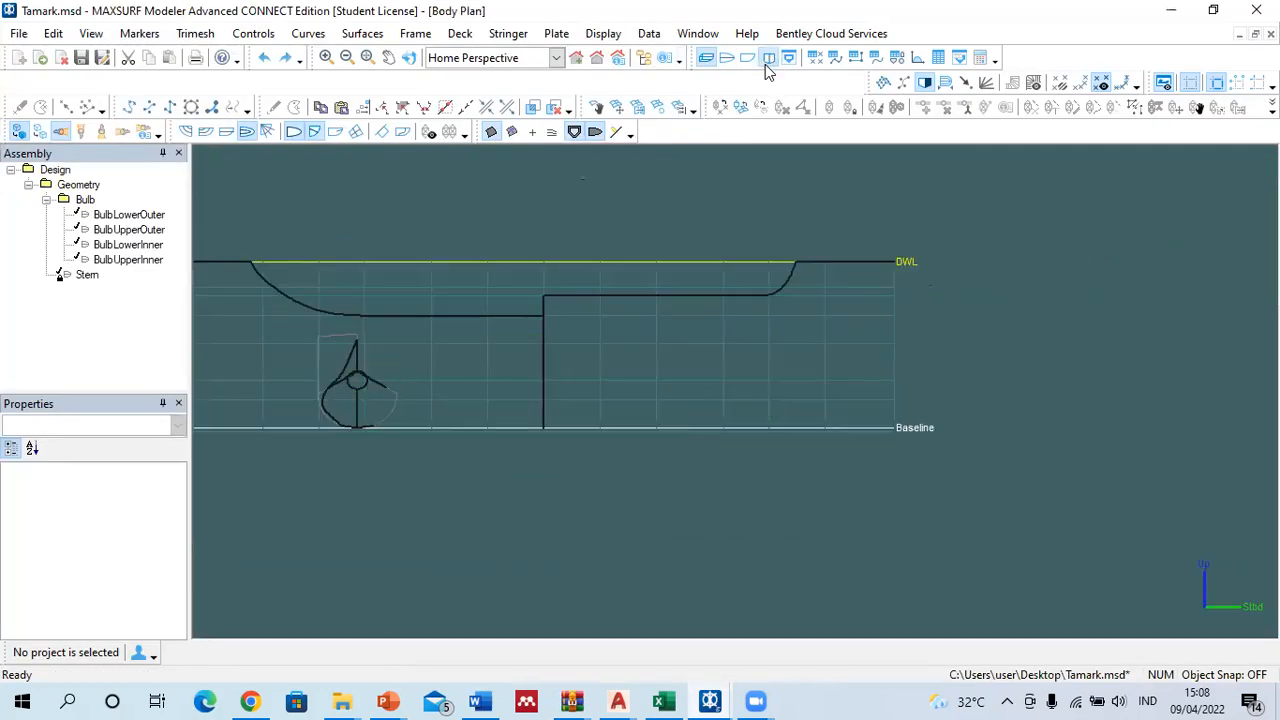
Step: Lock the whole Design assembly and show the background image in the Body Plan view
right_click(55, 170)
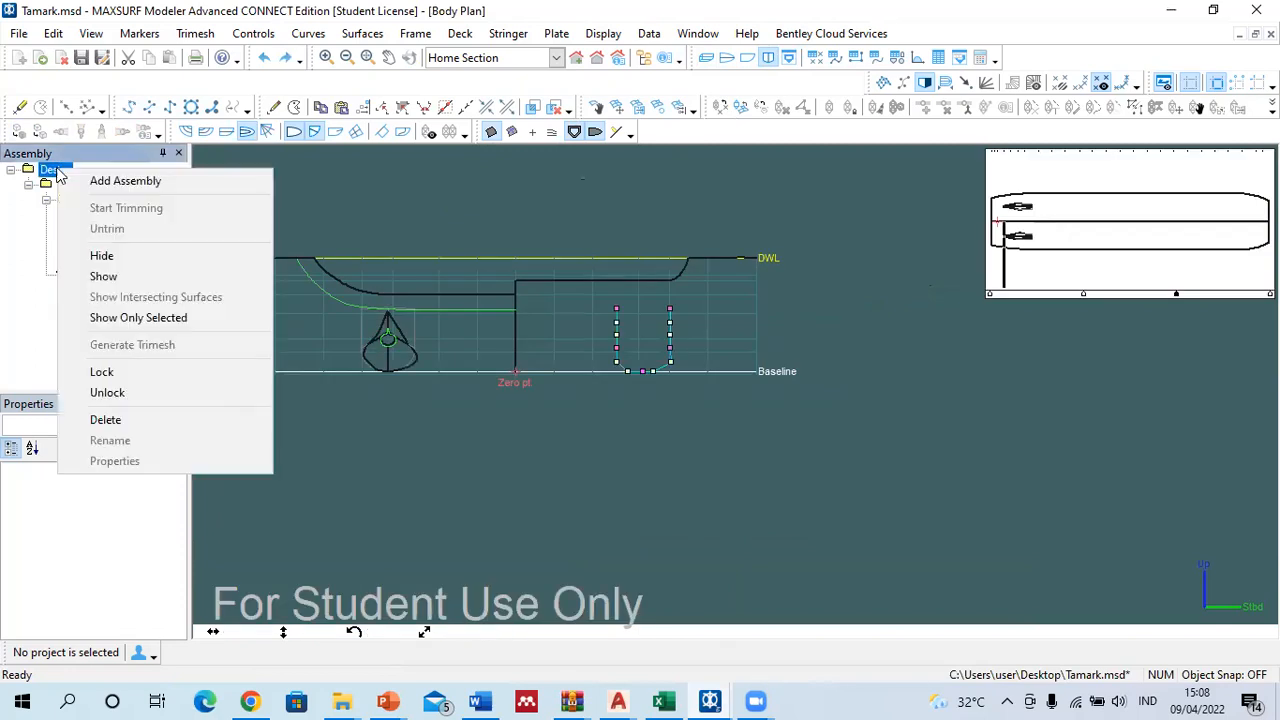
click(108, 375)
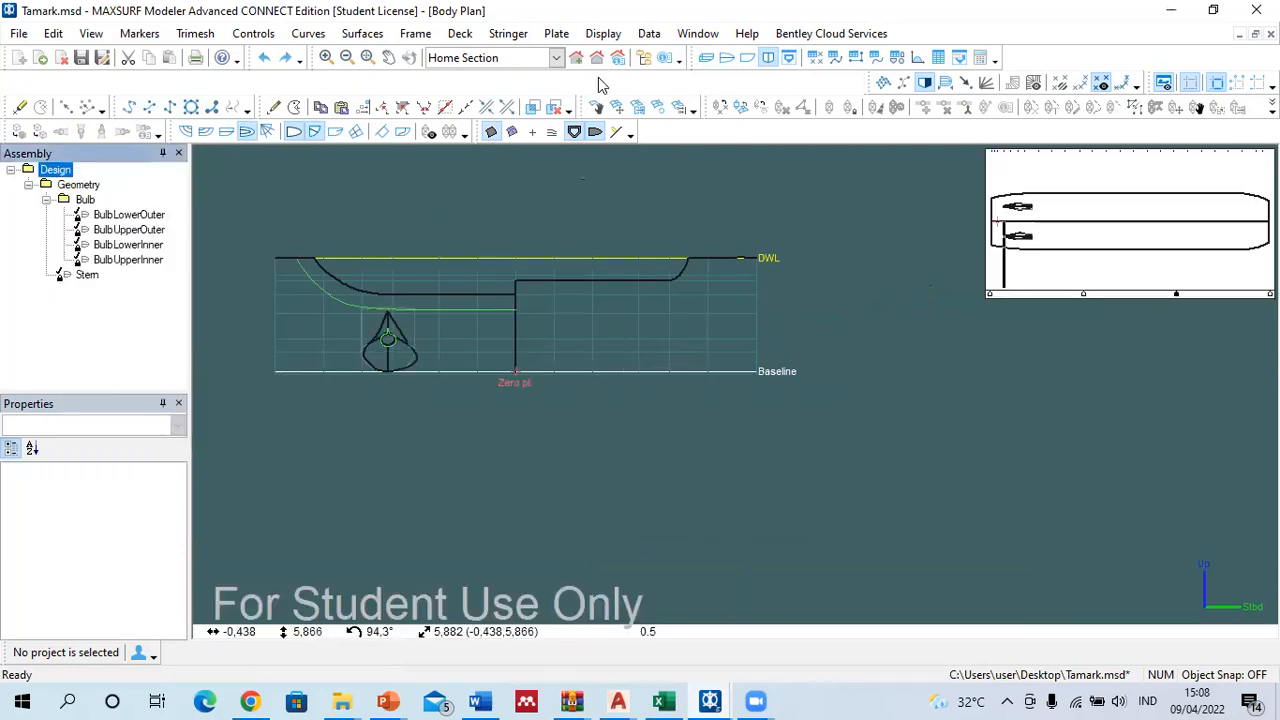
click(591, 38)
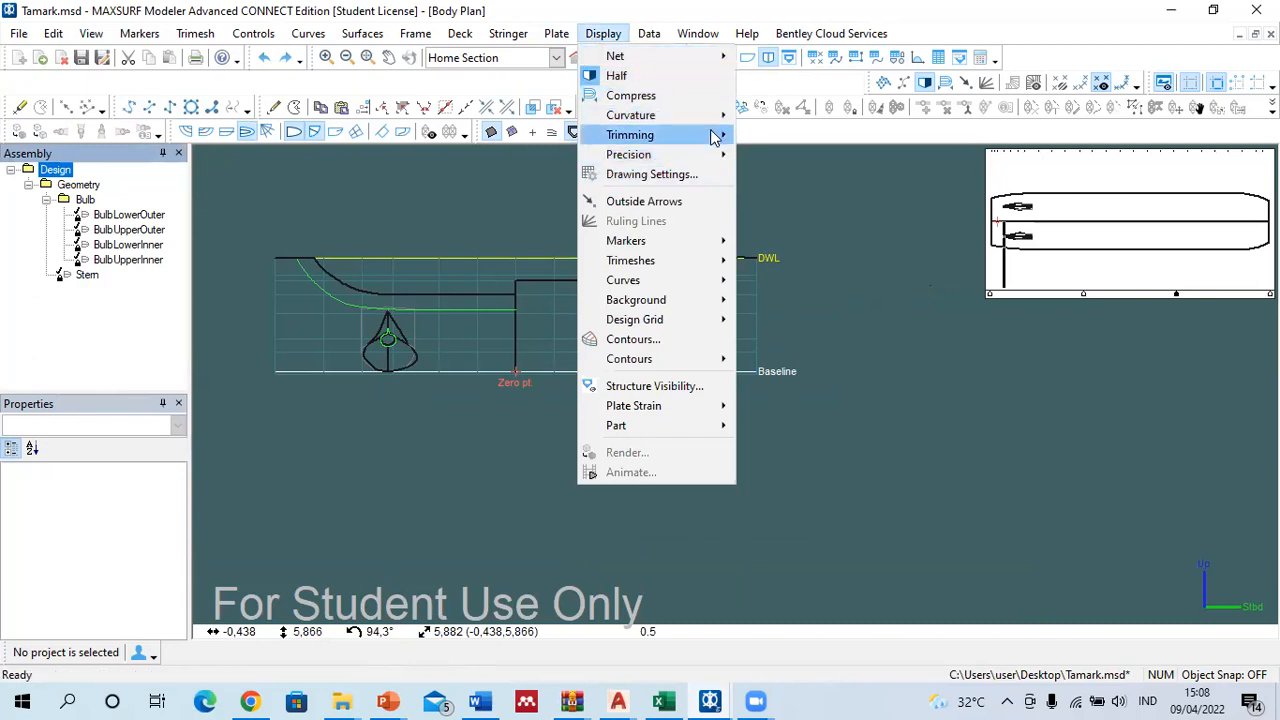
mouse_move(712, 134)
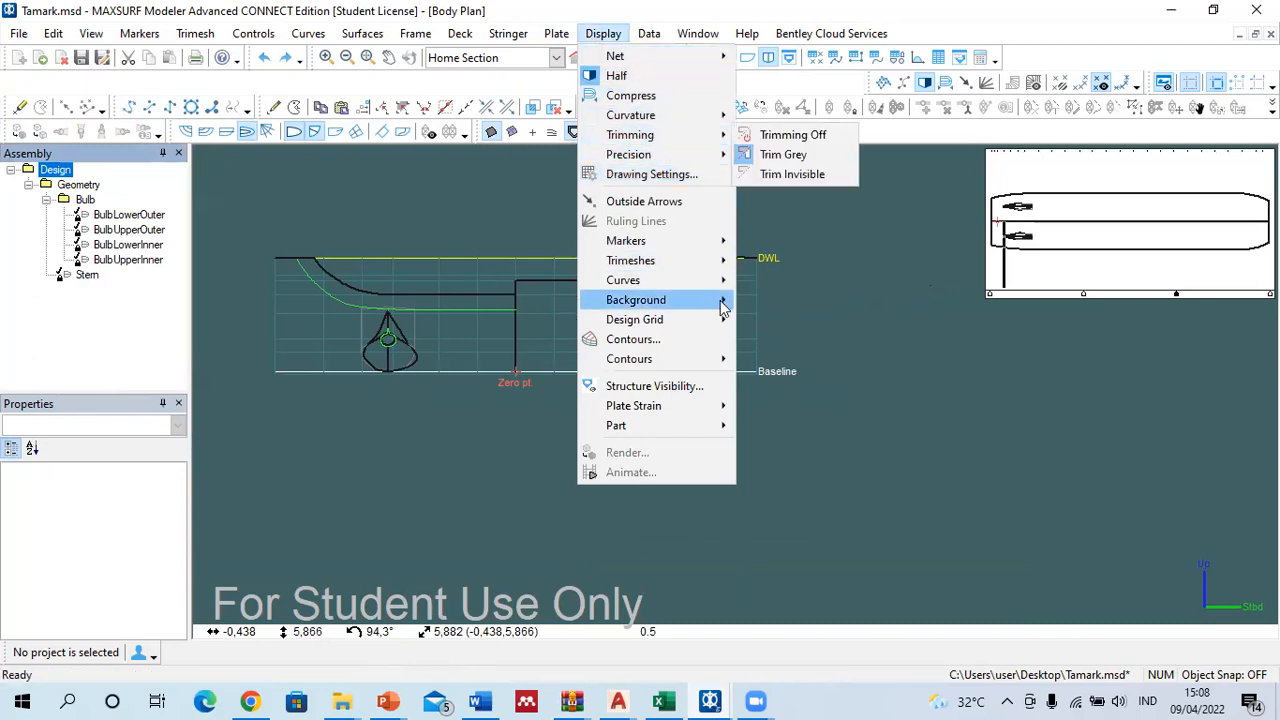
mouse_move(722, 304)
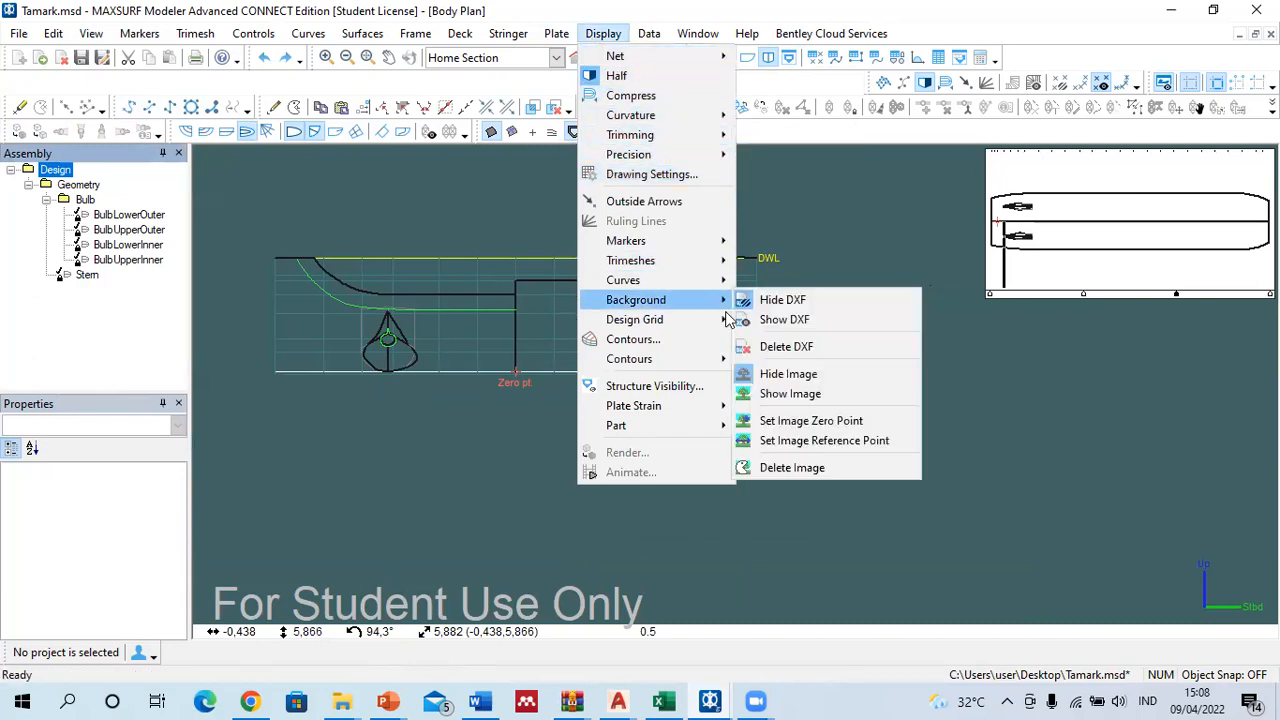
click(771, 393)
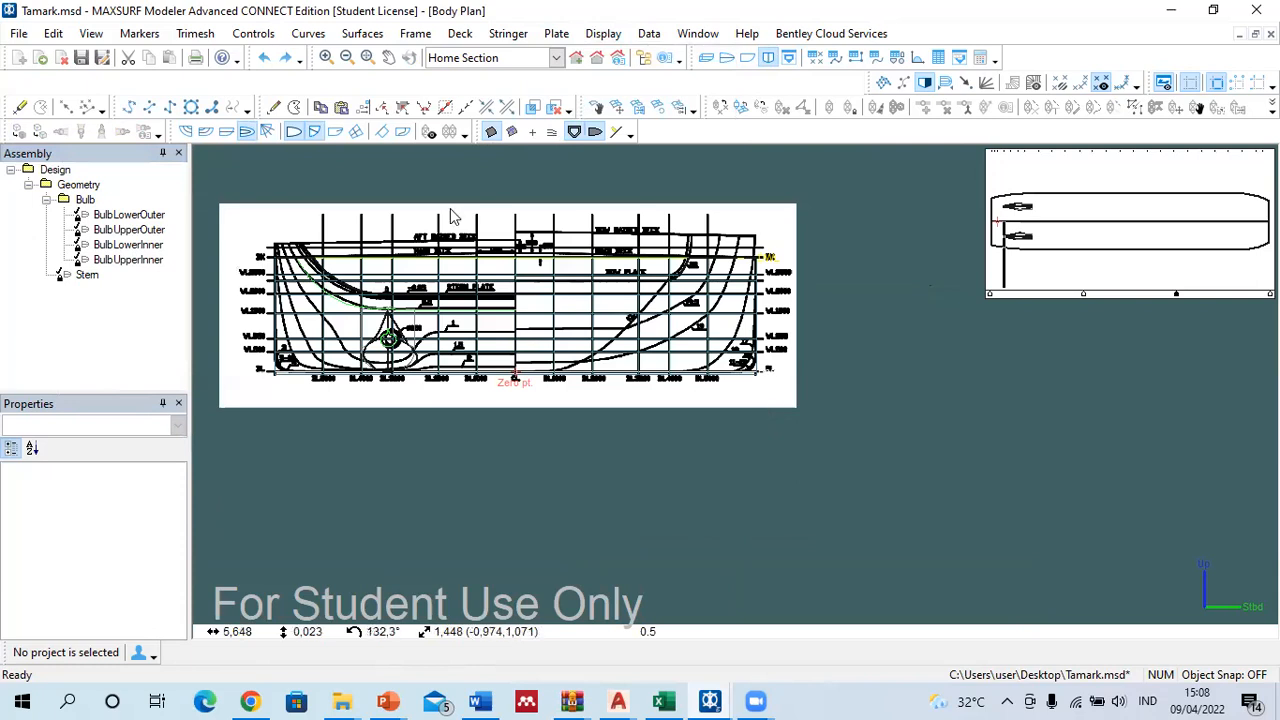
Step: Unlock the Stern surface and select the control points of its displayed column on the starboard half of the body plan
right_click(85, 281)
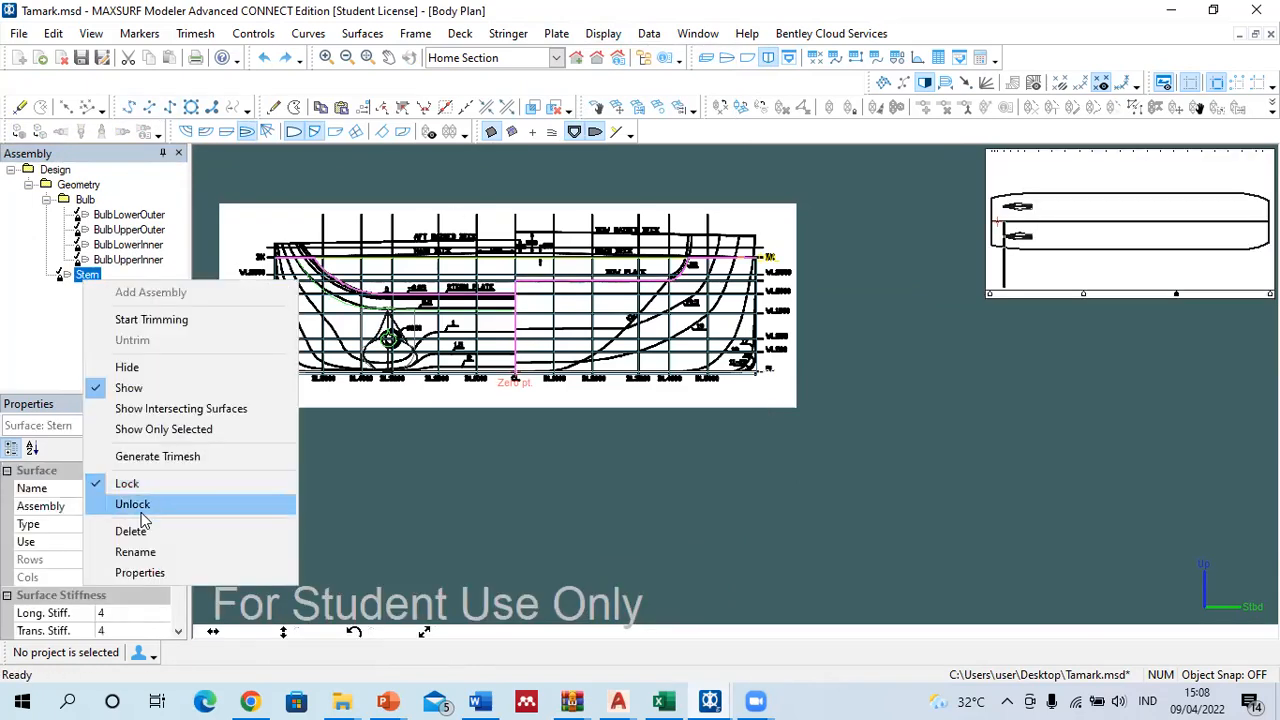
click(140, 505)
scroll(840, 285, up, 2)
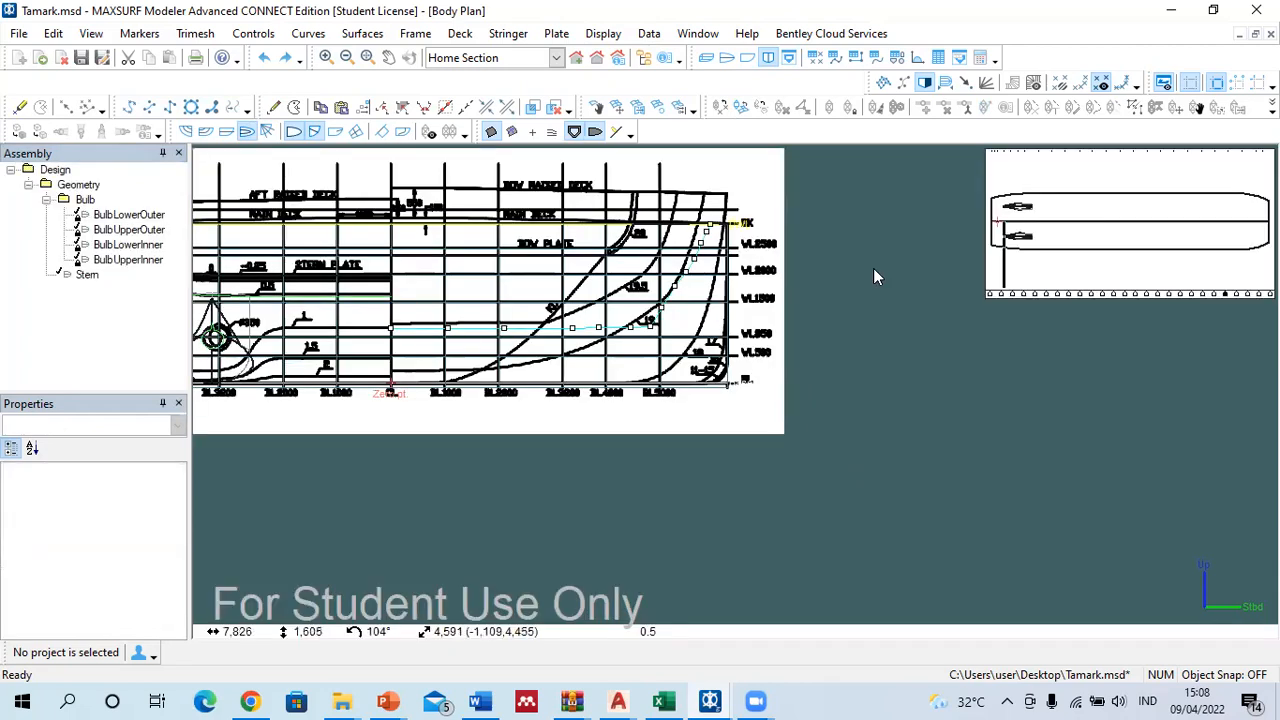
drag(864, 440, 497, 184)
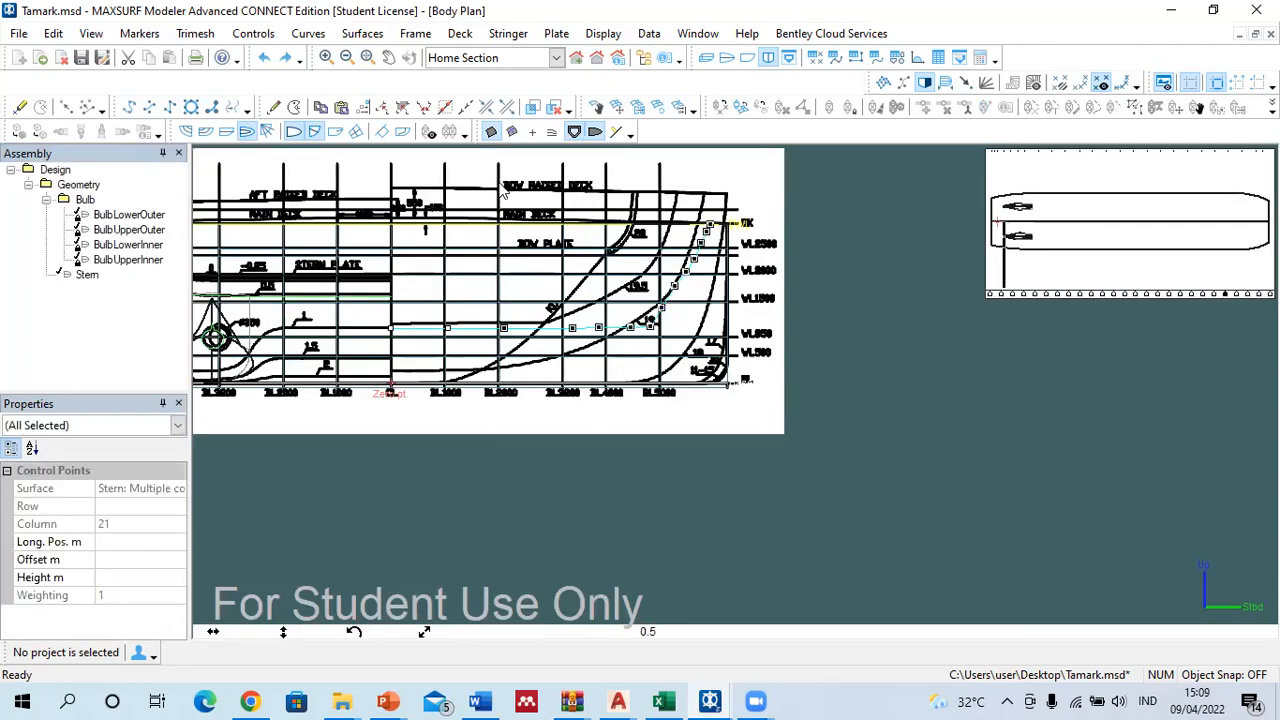
Step: Display the Profile view and select all control points of the Stern surface
click(747, 57)
scroll(922, 430, down, 2)
key(ctrl+a)
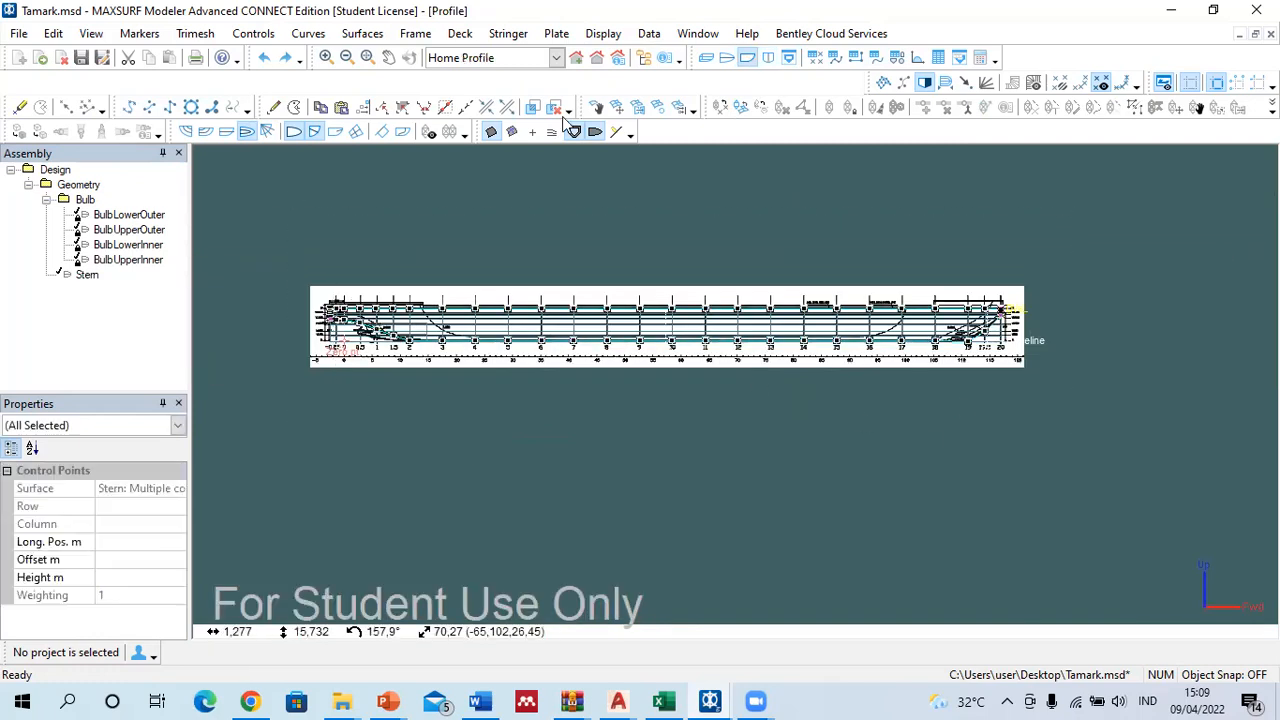
Step: Compare the Stern surface with the background image at the deck edge in the Body Plan view and at the bow in the Profile view
click(768, 57)
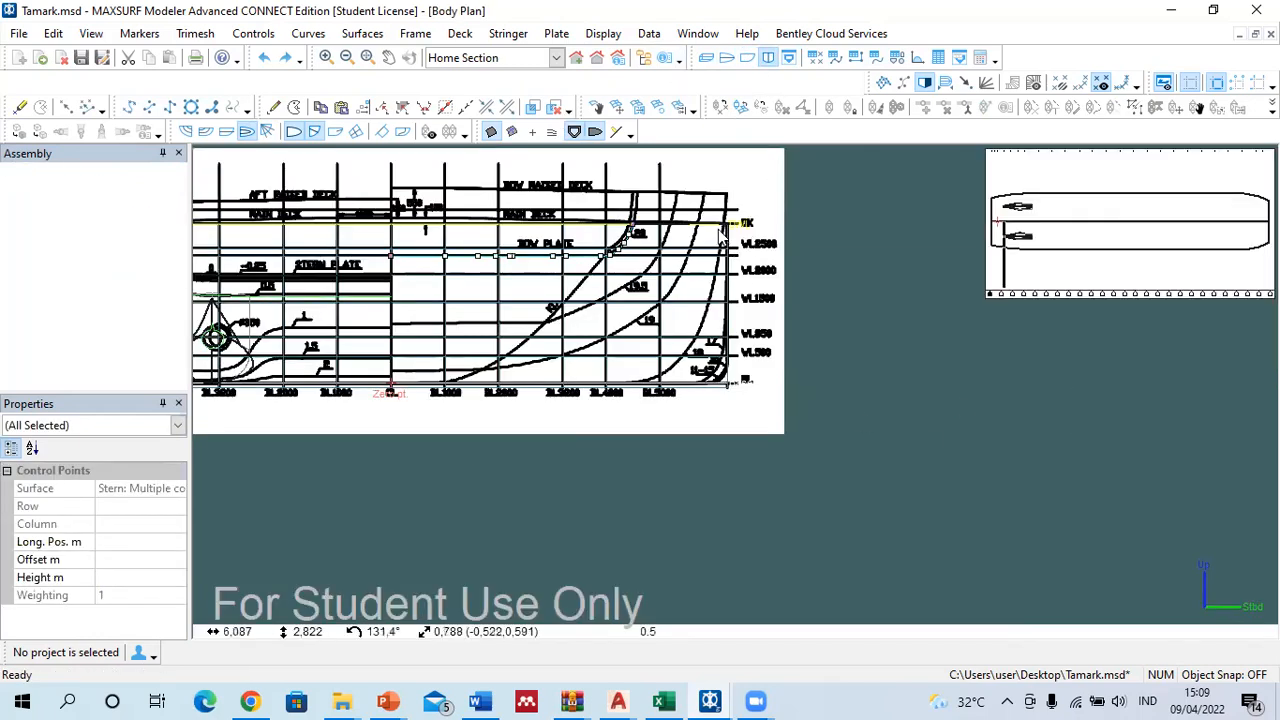
scroll(727, 233, up, 2)
scroll(727, 233, up, 5)
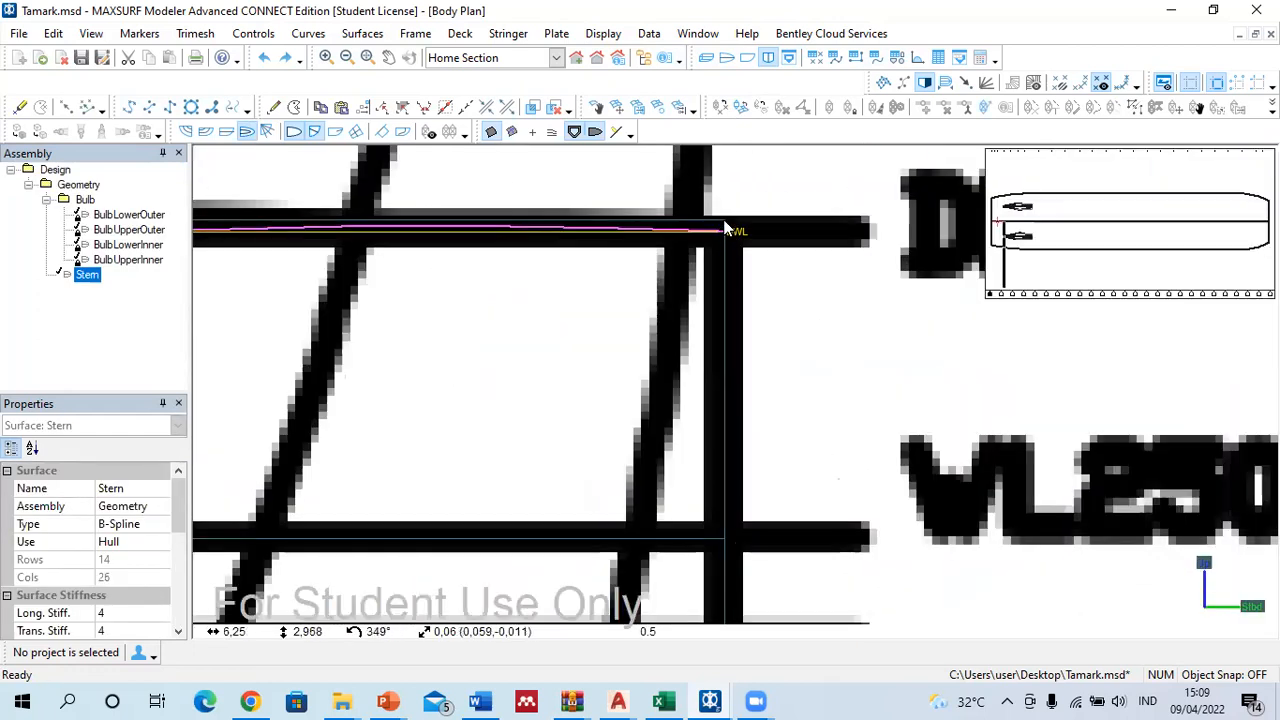
click(747, 58)
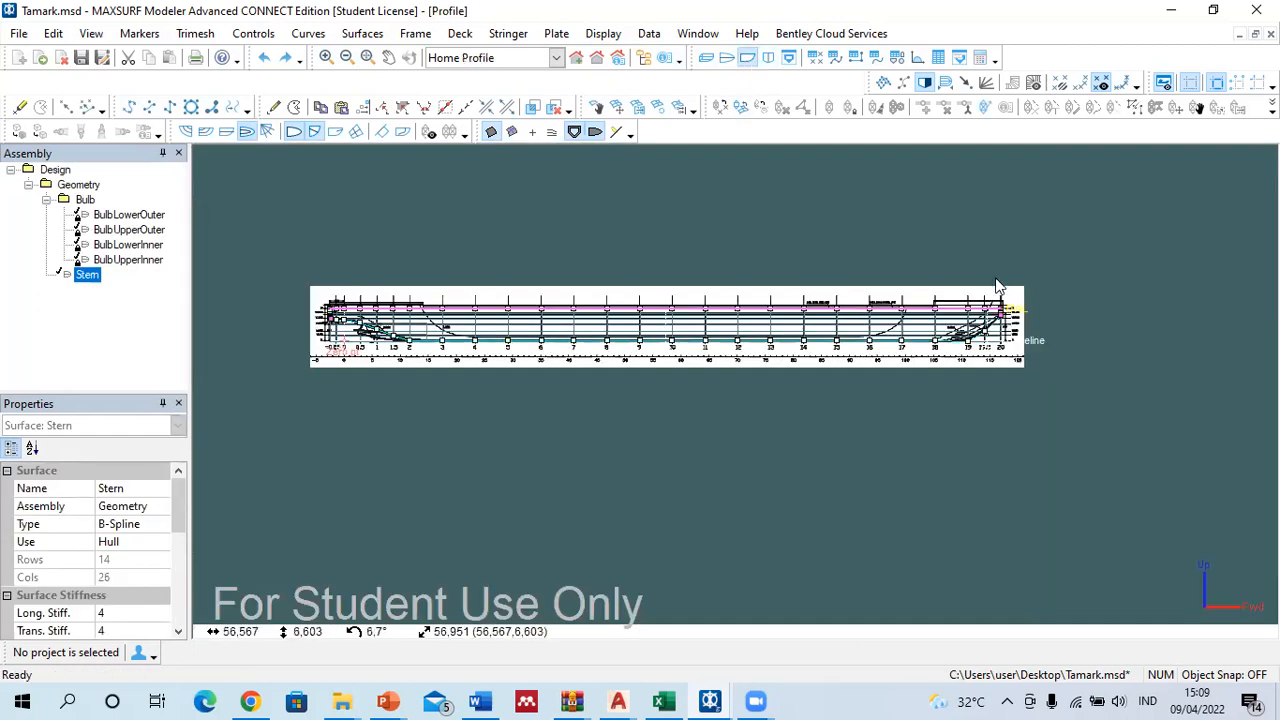
scroll(997, 287, up, 8)
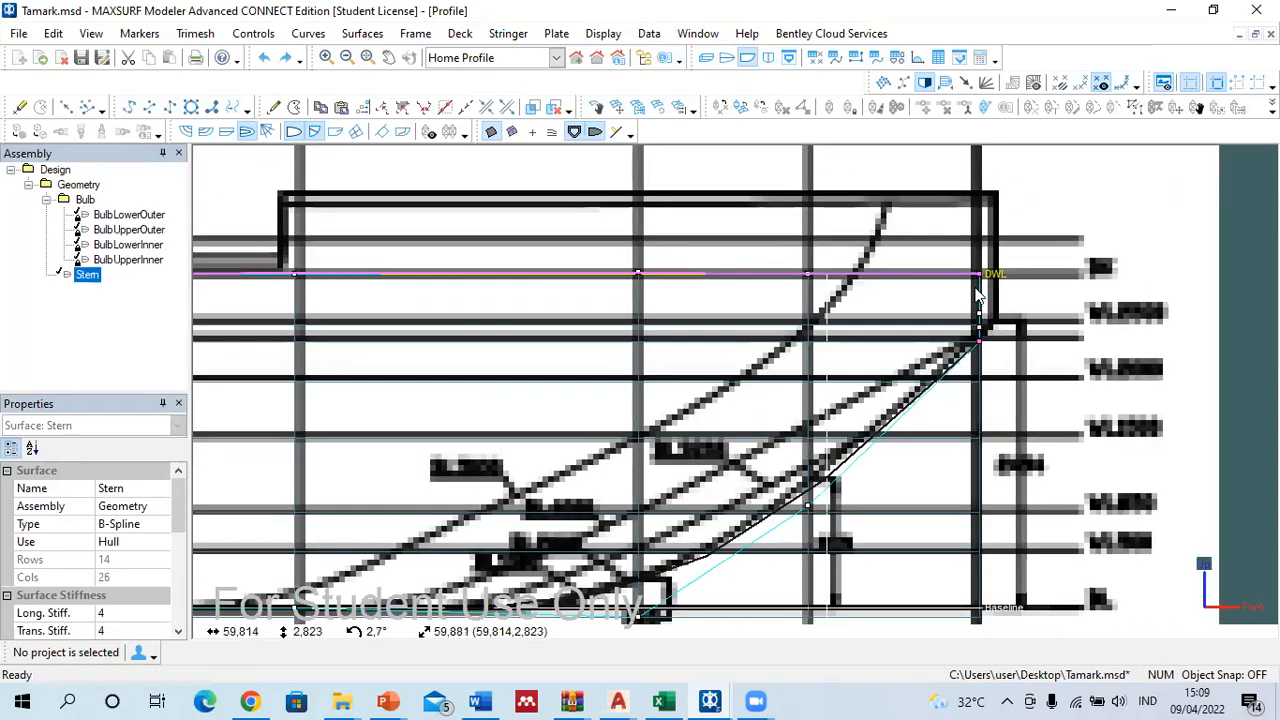
scroll(1082, 322, down, 9)
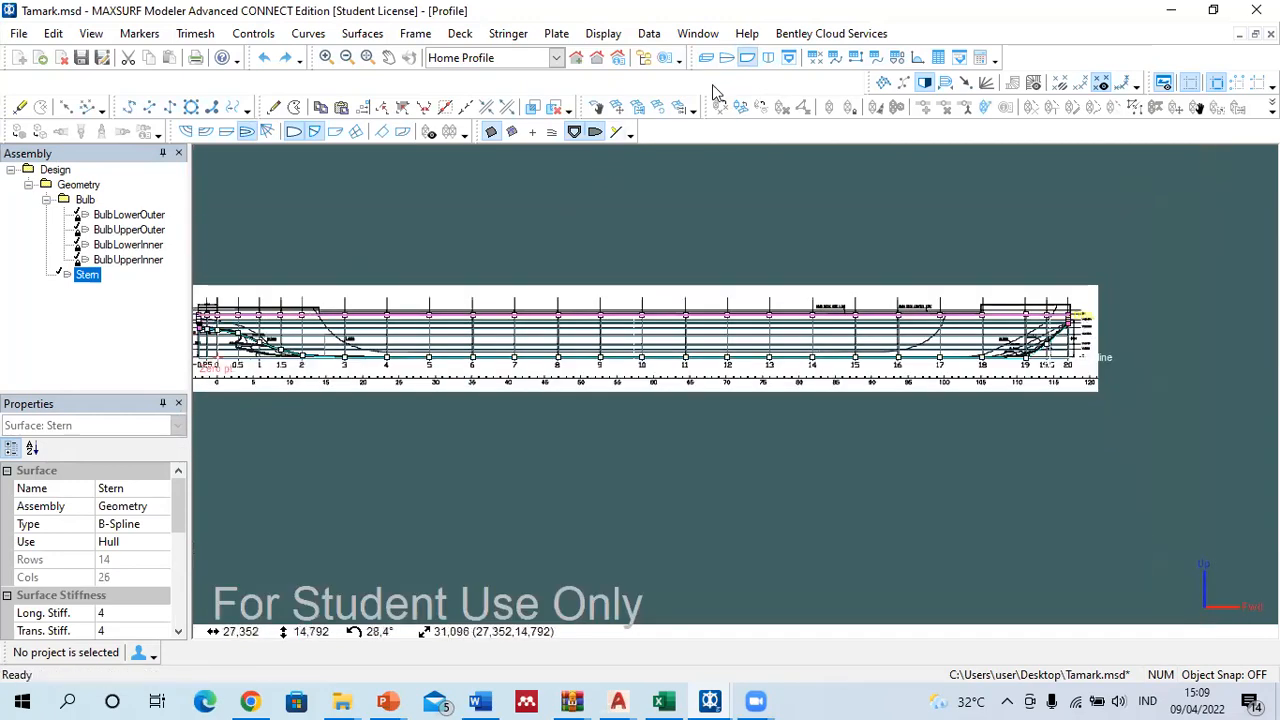
Step: Examine in the Plan view how the Stern surface and its control points fit the background image at the aft and forward ends
click(726, 58)
scroll(421, 390, down, 3)
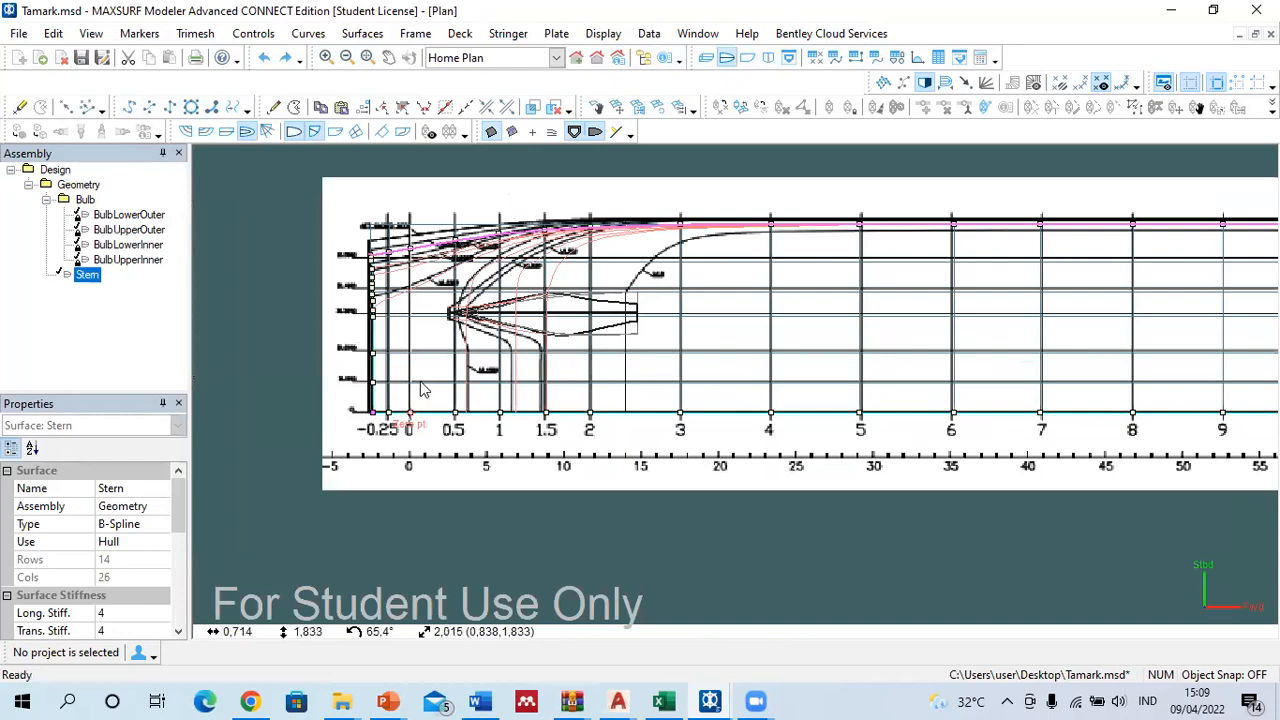
scroll(410, 415, up, 4)
scroll(335, 405, down, 5)
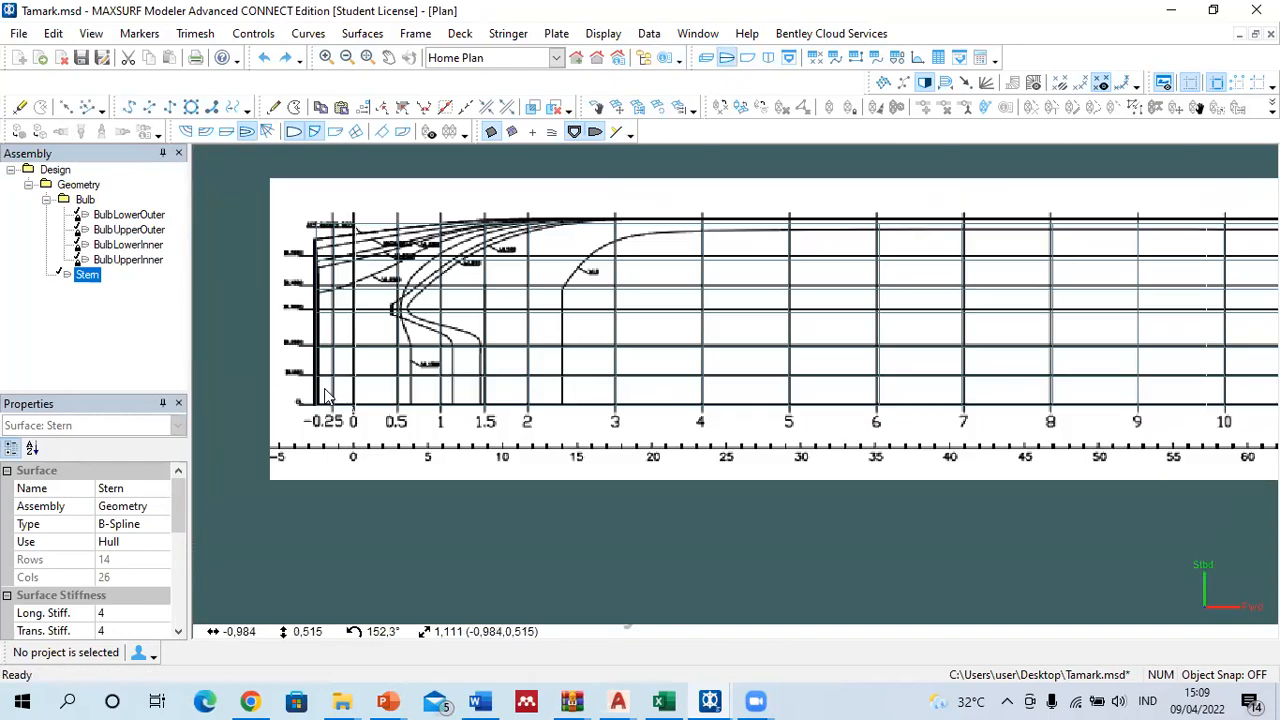
scroll(325, 395, down, 4)
scroll(965, 375, up, 5)
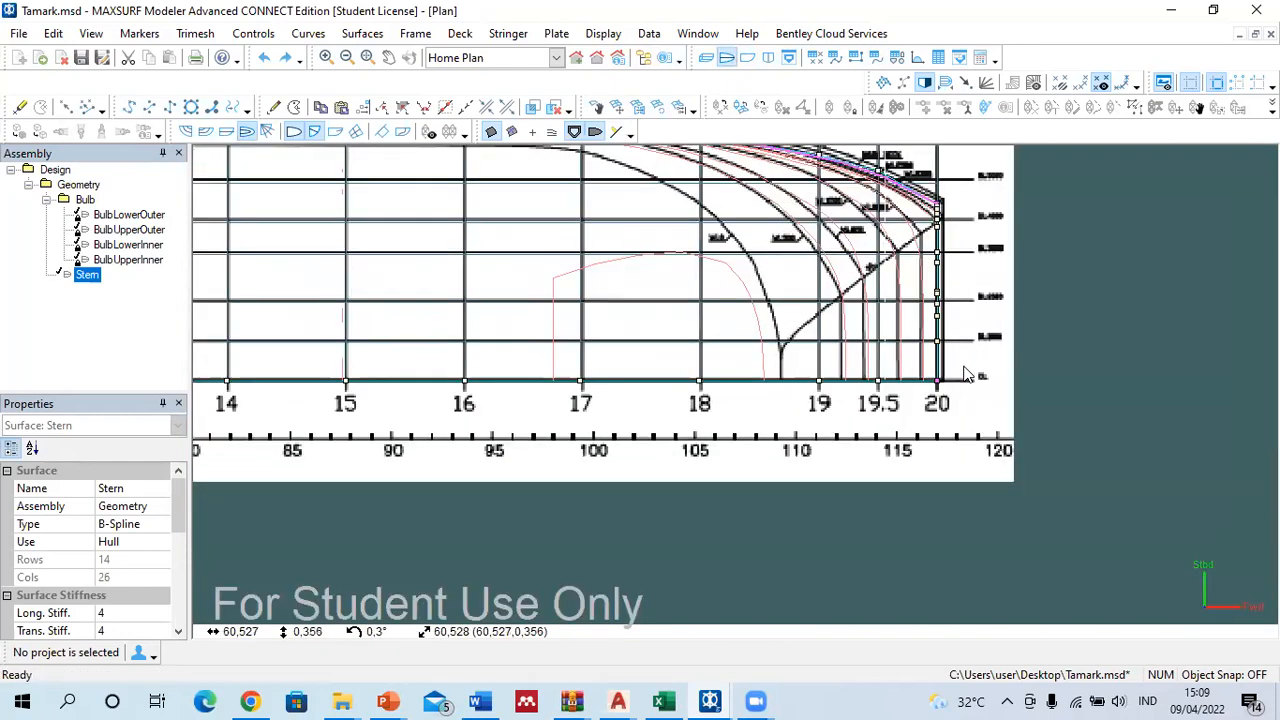
scroll(960, 378, up, 6)
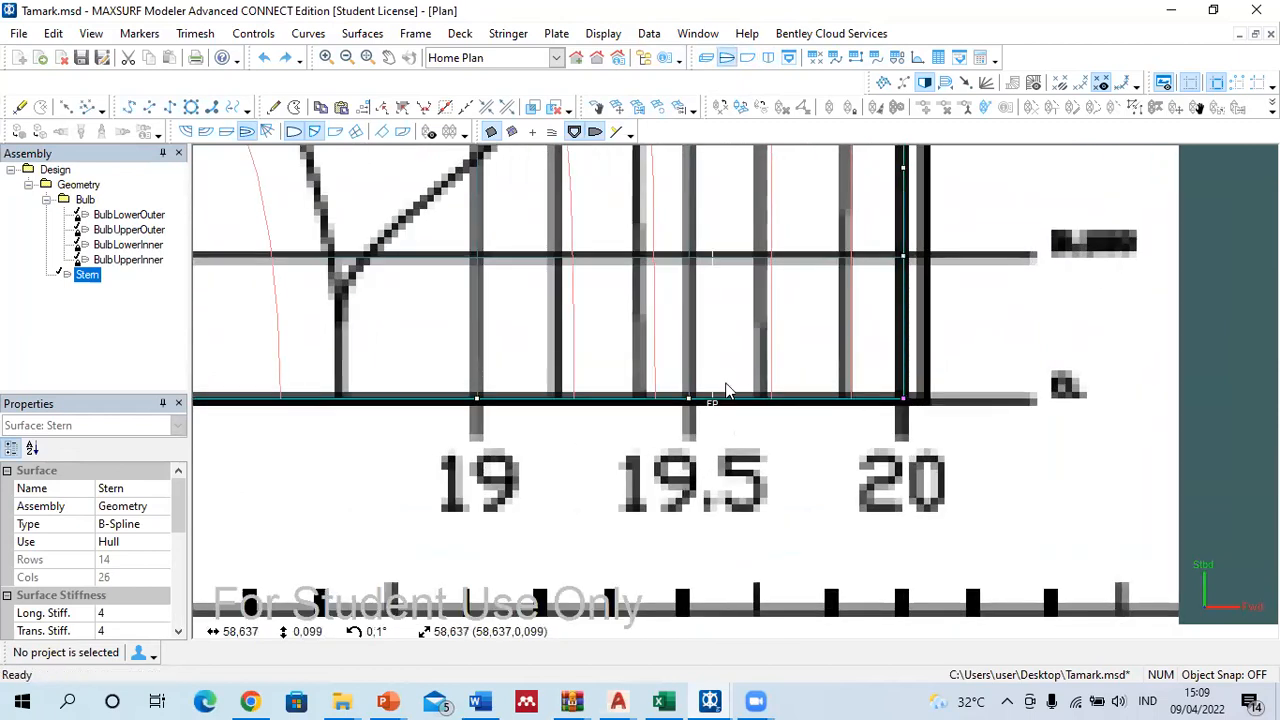
Step: Leave the Tamark.msd plan and switch to the latihan.msd design
scroll(697, 440, down, 7)
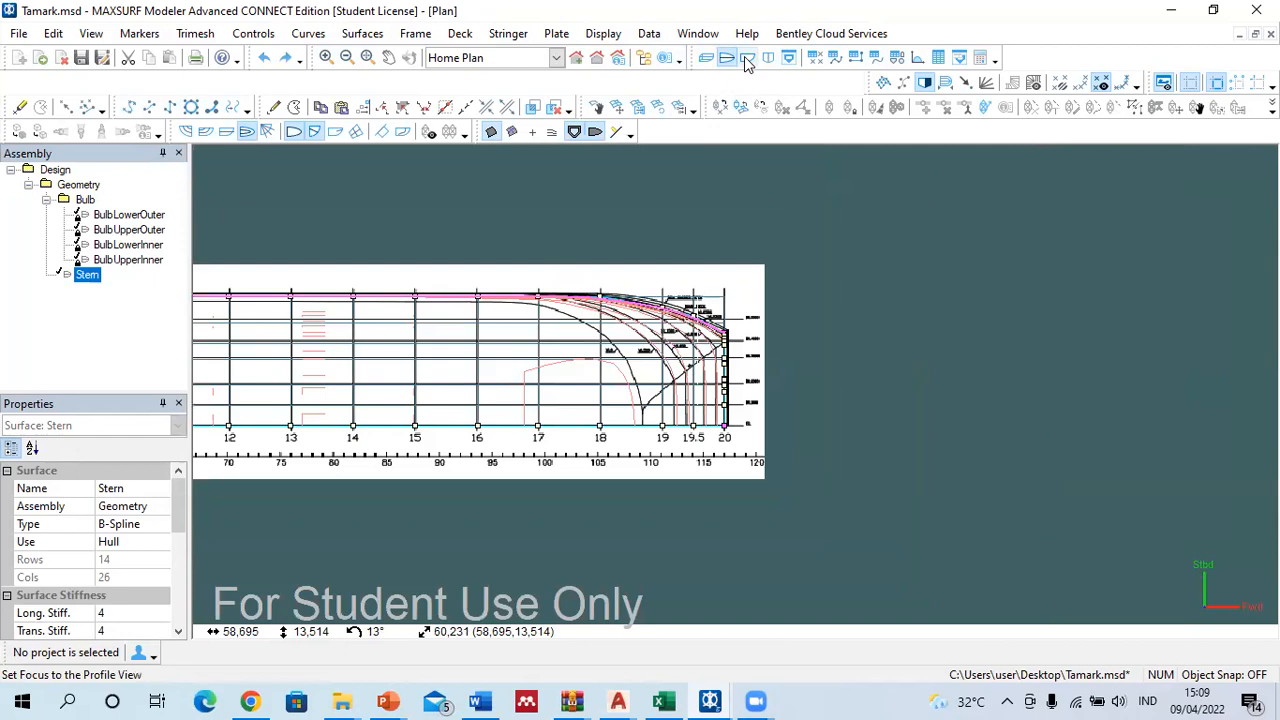
mouse_move(710, 700)
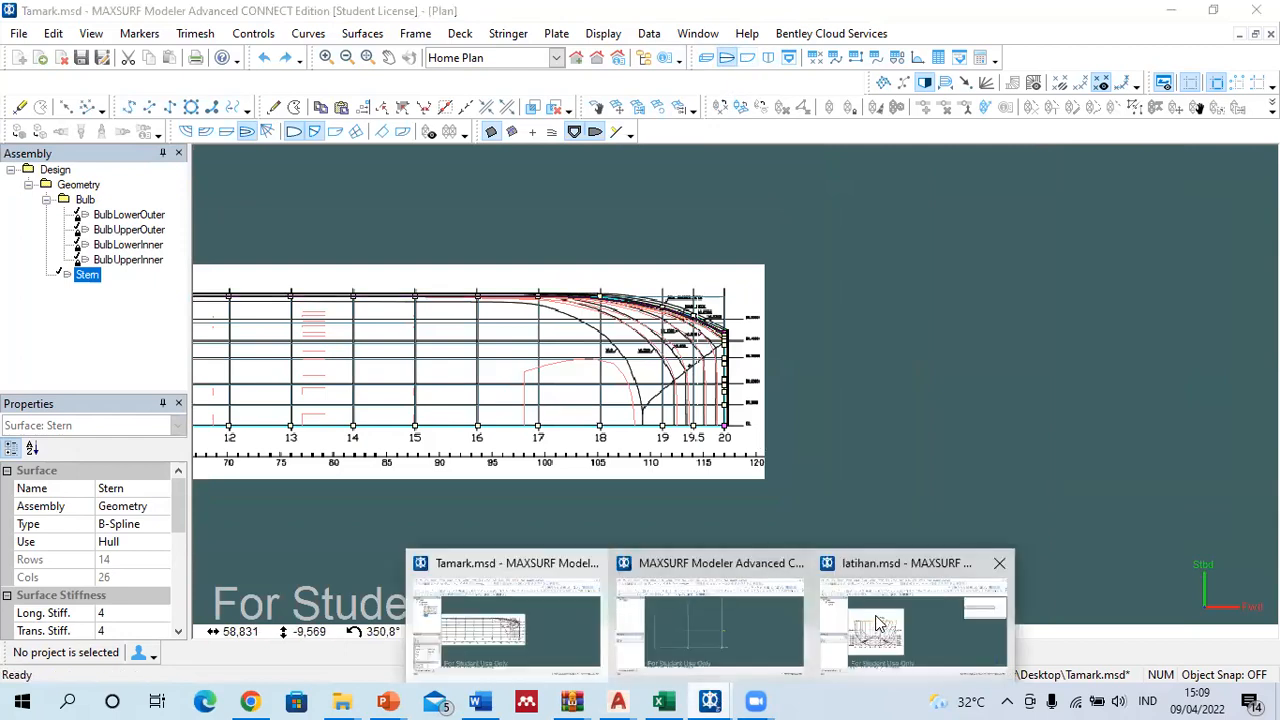
click(877, 622)
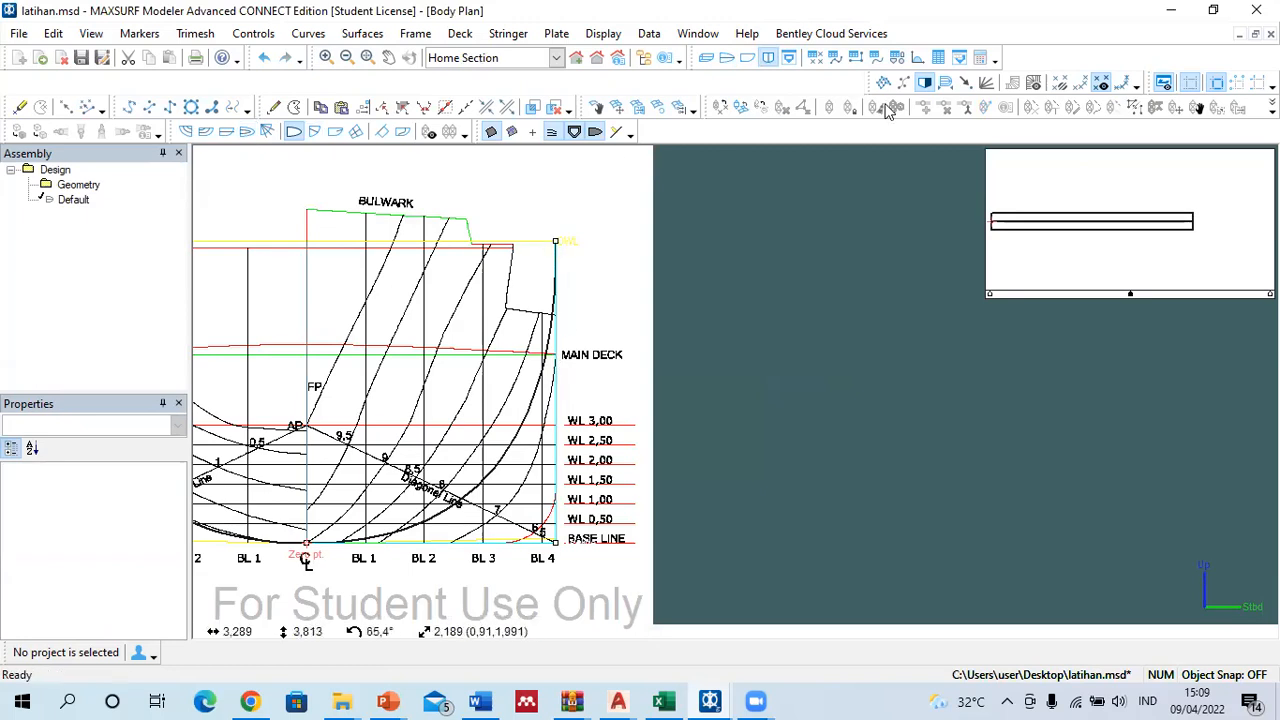
Step: Try lowering the surface's top control points to the main deck line in the Body Plan view
drag(477, 220, 593, 309)
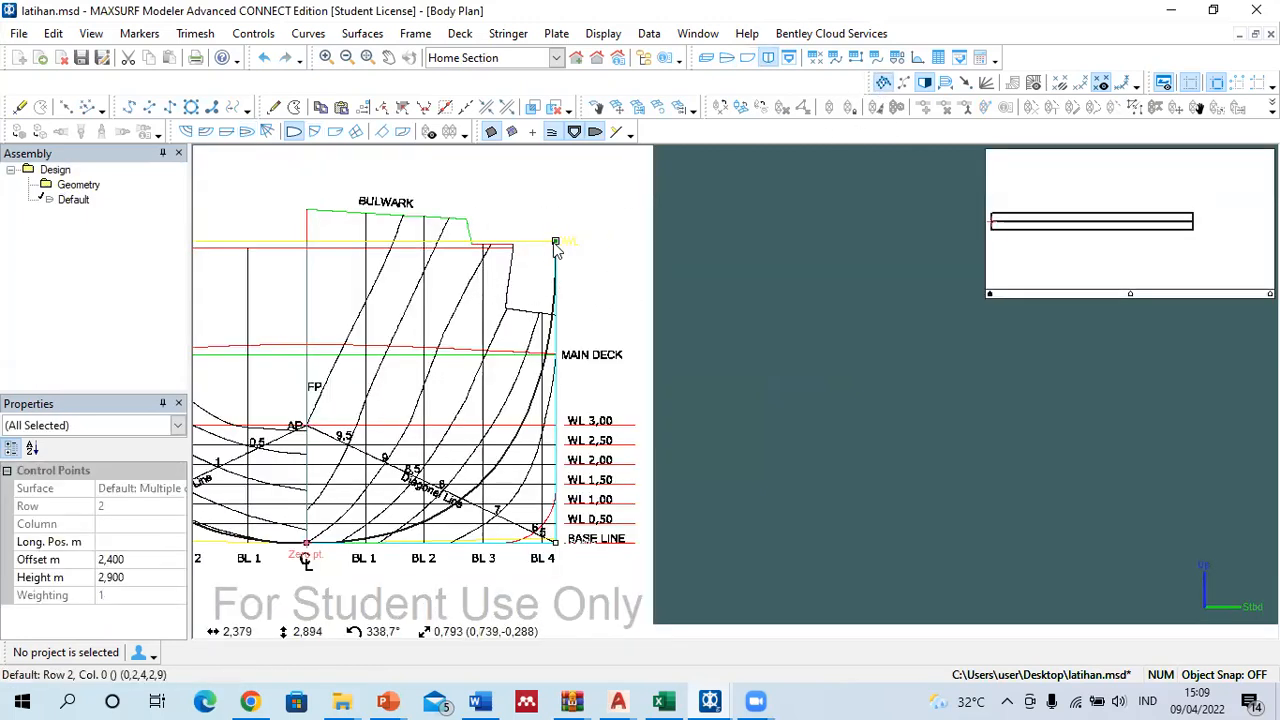
drag(557, 246, 589, 391)
click(700, 371)
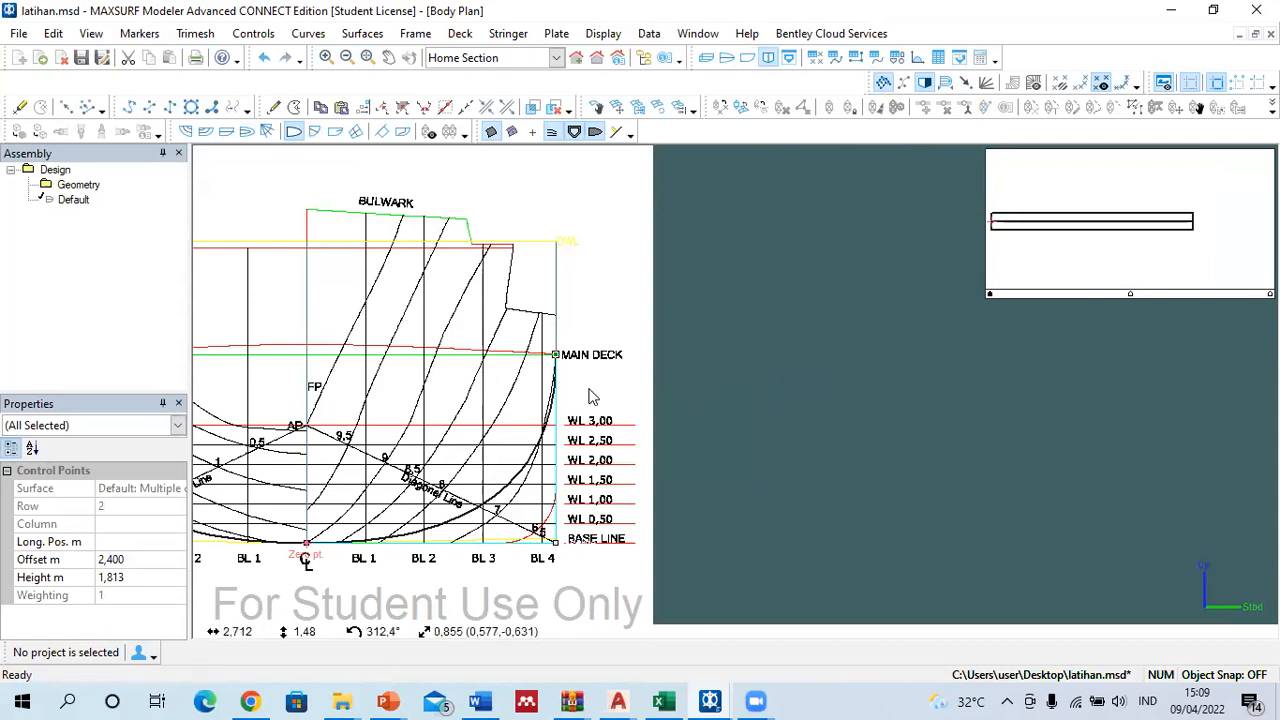
Step: Display the Profile view and undo the last three changes, including the lowering of the top control points
click(747, 57)
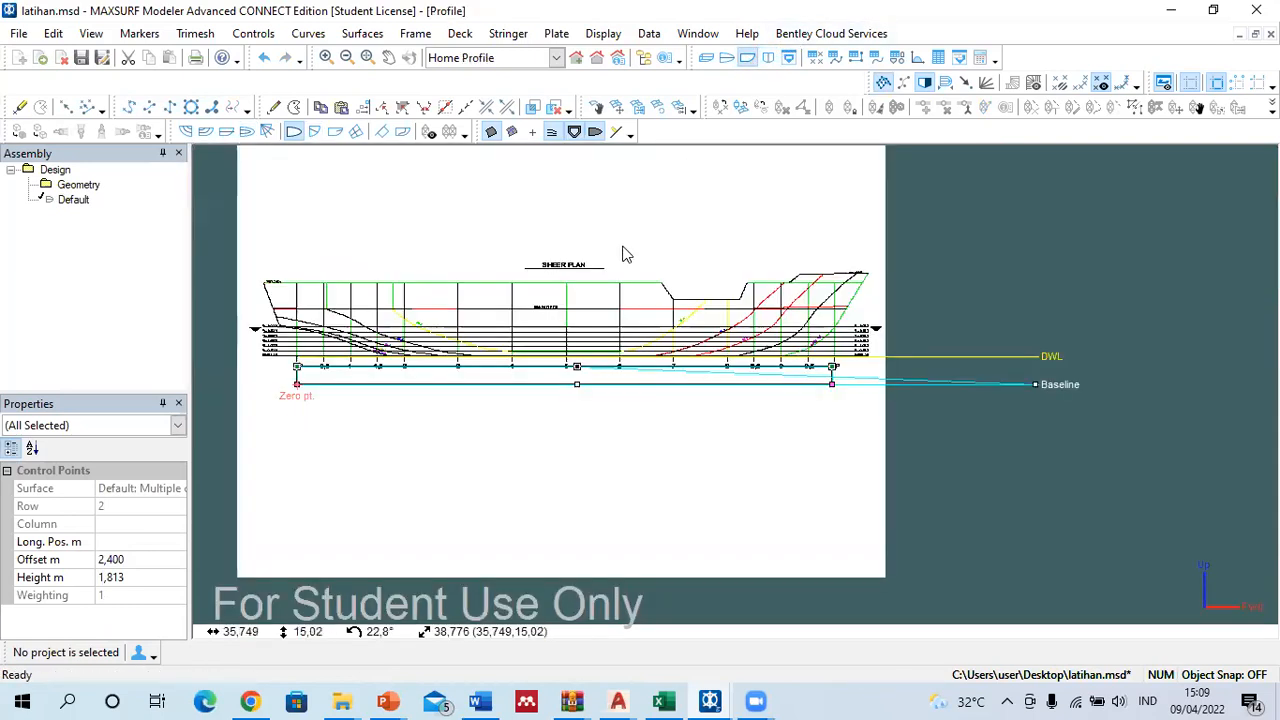
click(1014, 287)
key(ctrl+z)
key(ctrl+z)
key(ctrl+z)
Step: Move the interior control point lying forward of the hull back to midships and align its height with the surface's bottom edge
drag(244, 329, 854, 359)
click(883, 84)
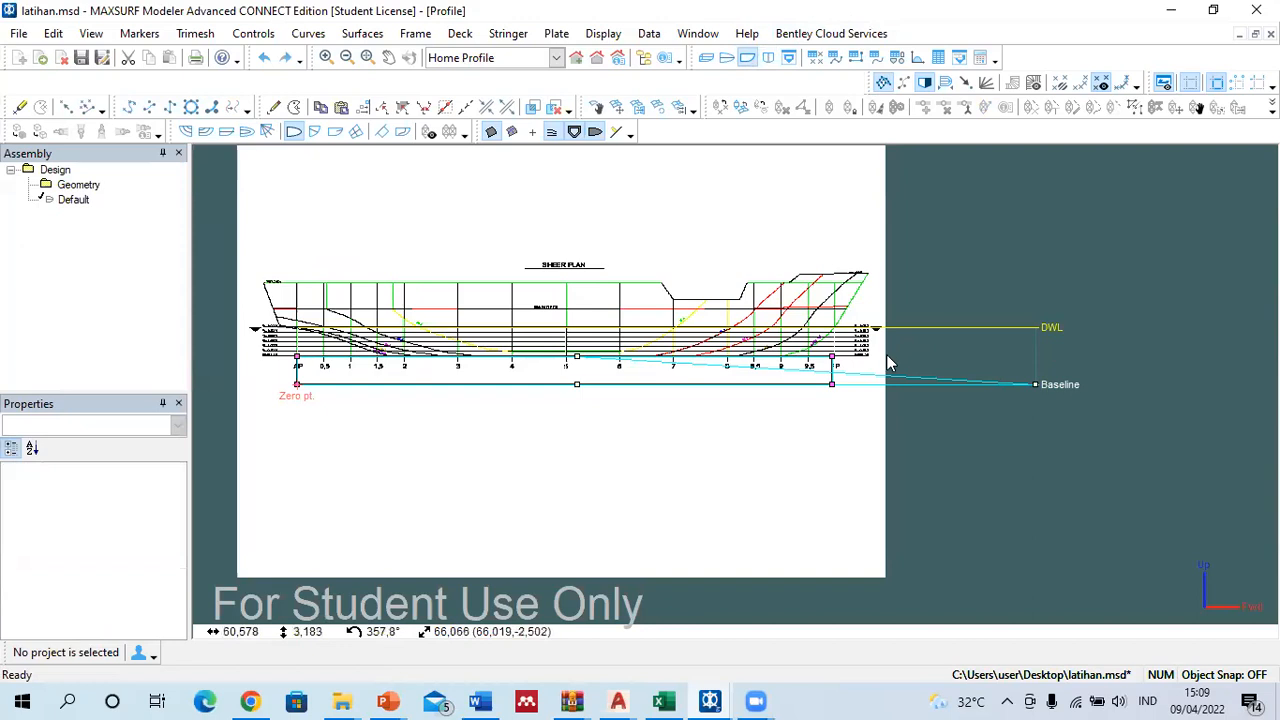
drag(1035, 384, 576, 372)
scroll(580, 372, up, 3)
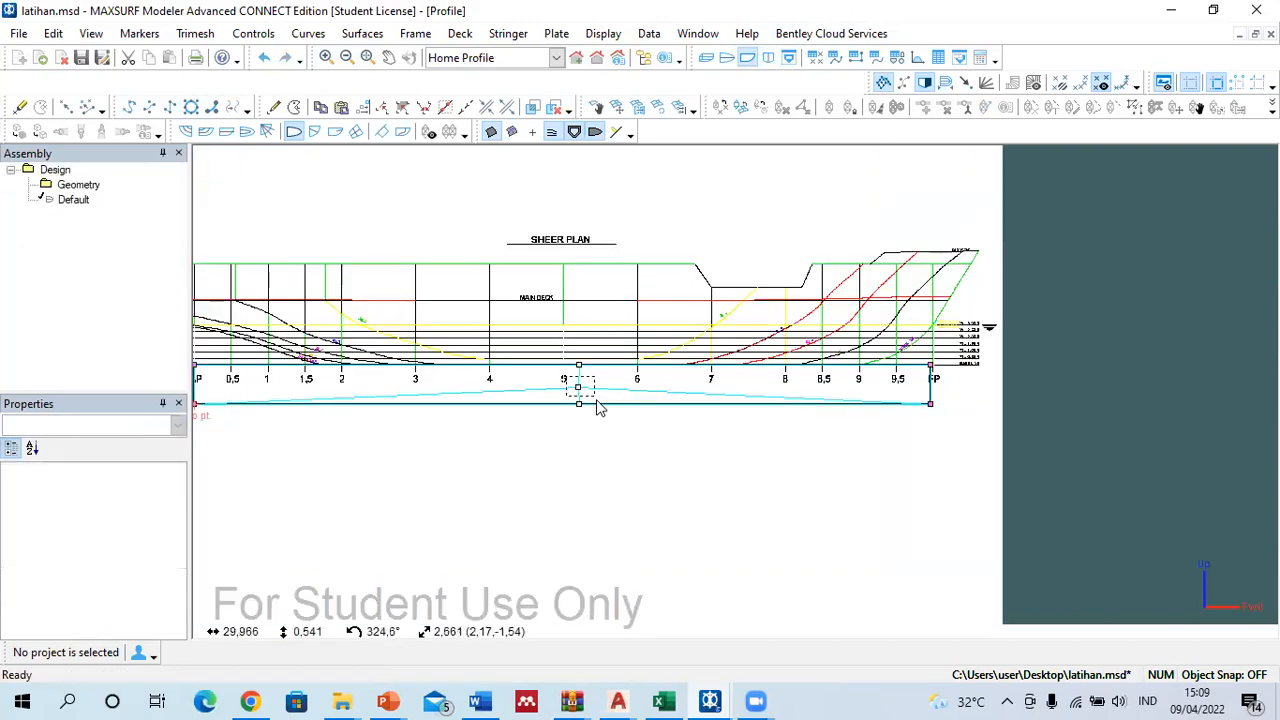
click(80, 580)
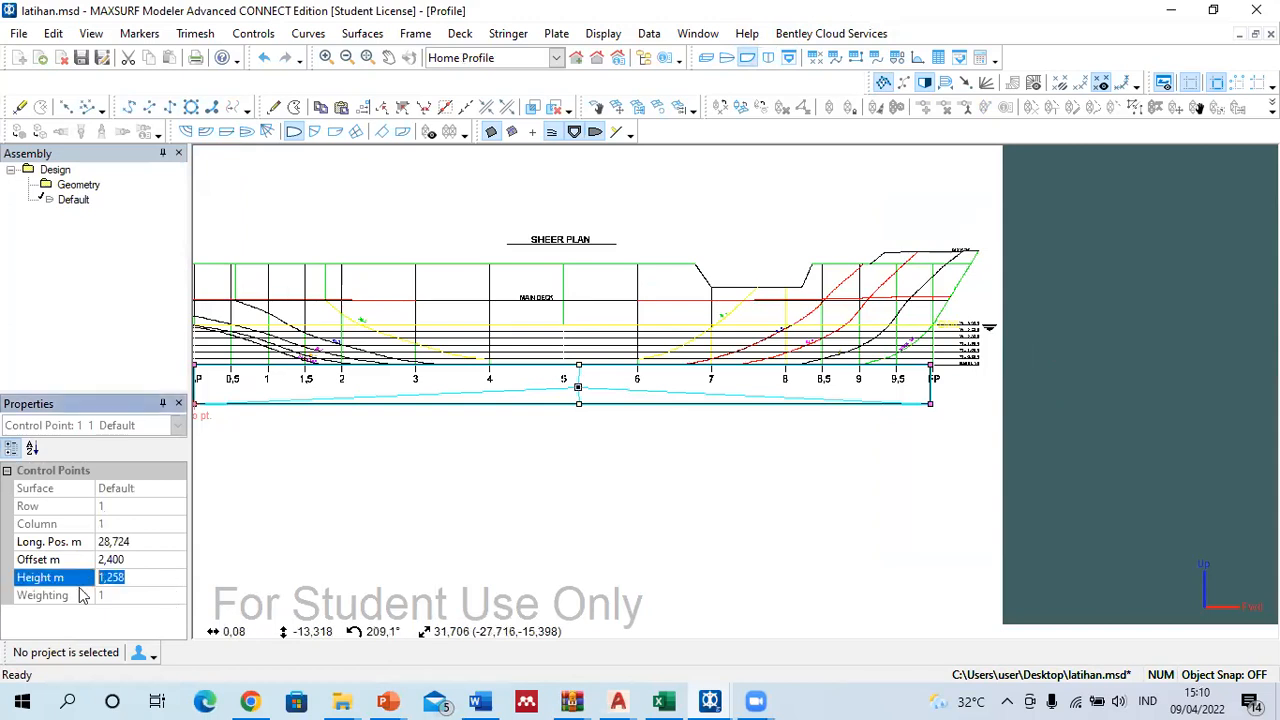
key(Return)
click(766, 503)
scroll(805, 430, down, 3)
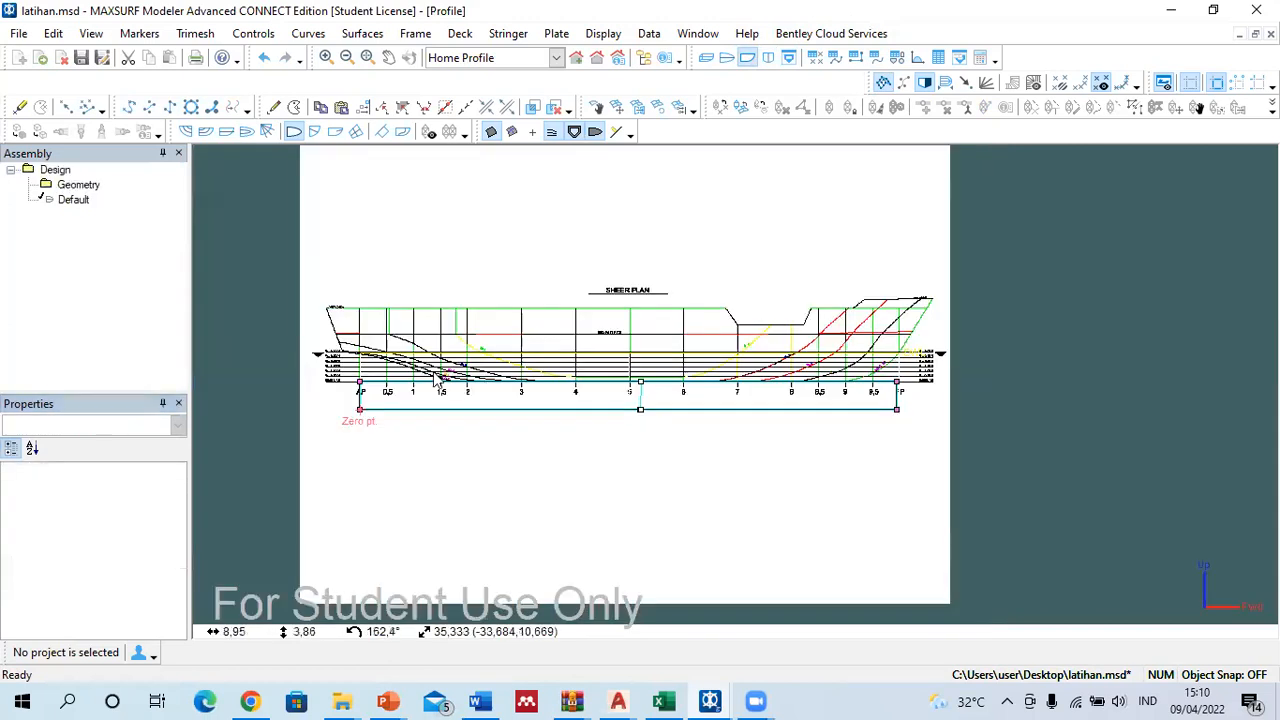
Step: Select the surface's top row of control points and set their height to 1.813 m
click(919, 394)
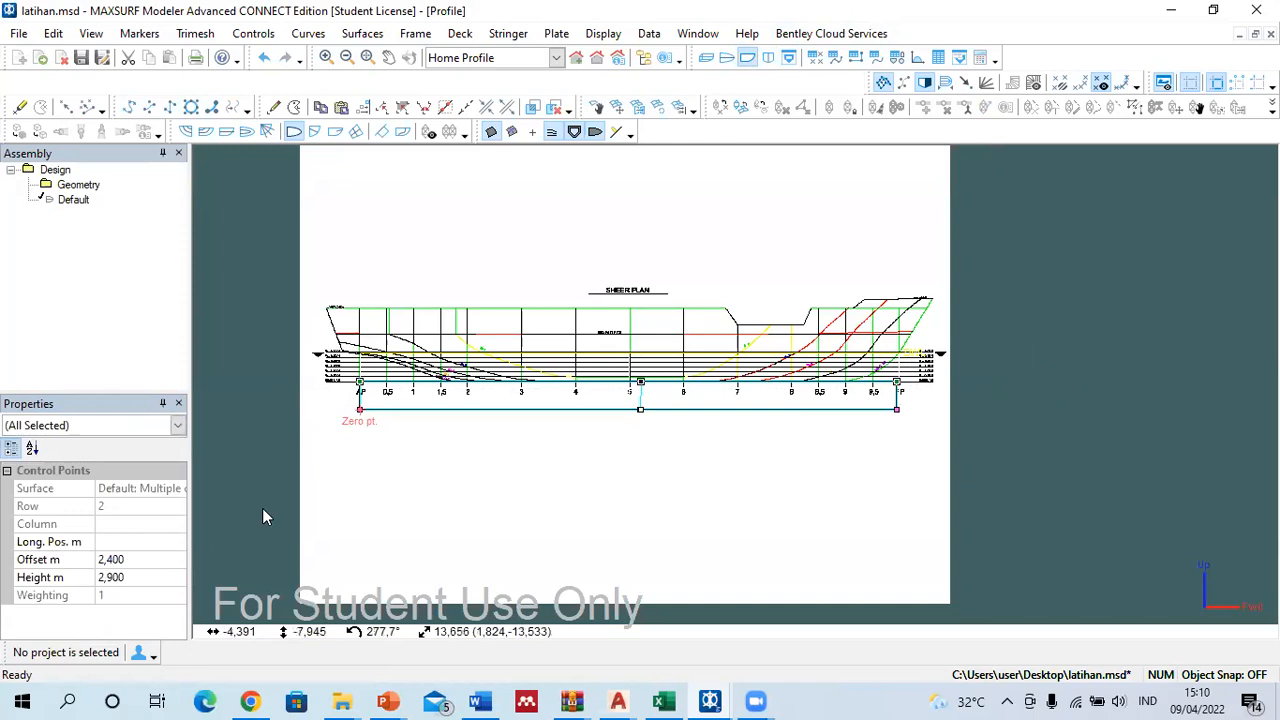
click(52, 579)
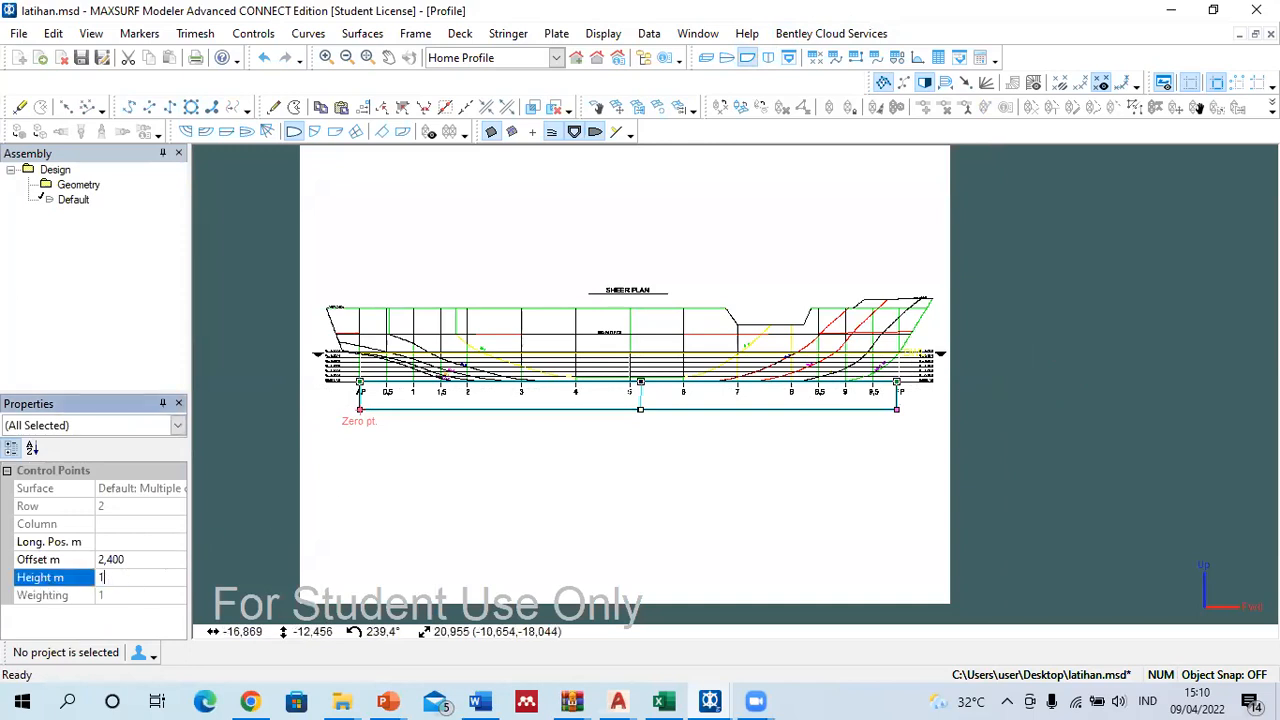
text(1.813)
key(Return)
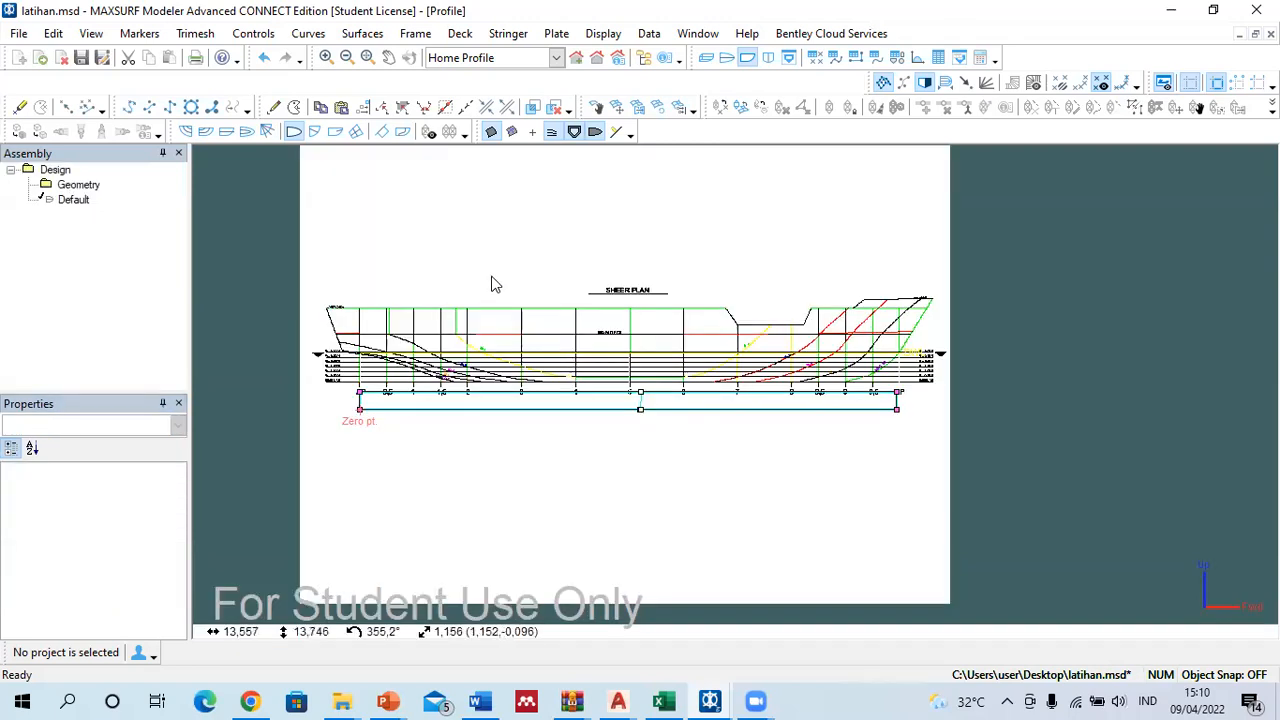
Step: Set the sheer plan background image's zero point where the AP line meets the base line
click(603, 33)
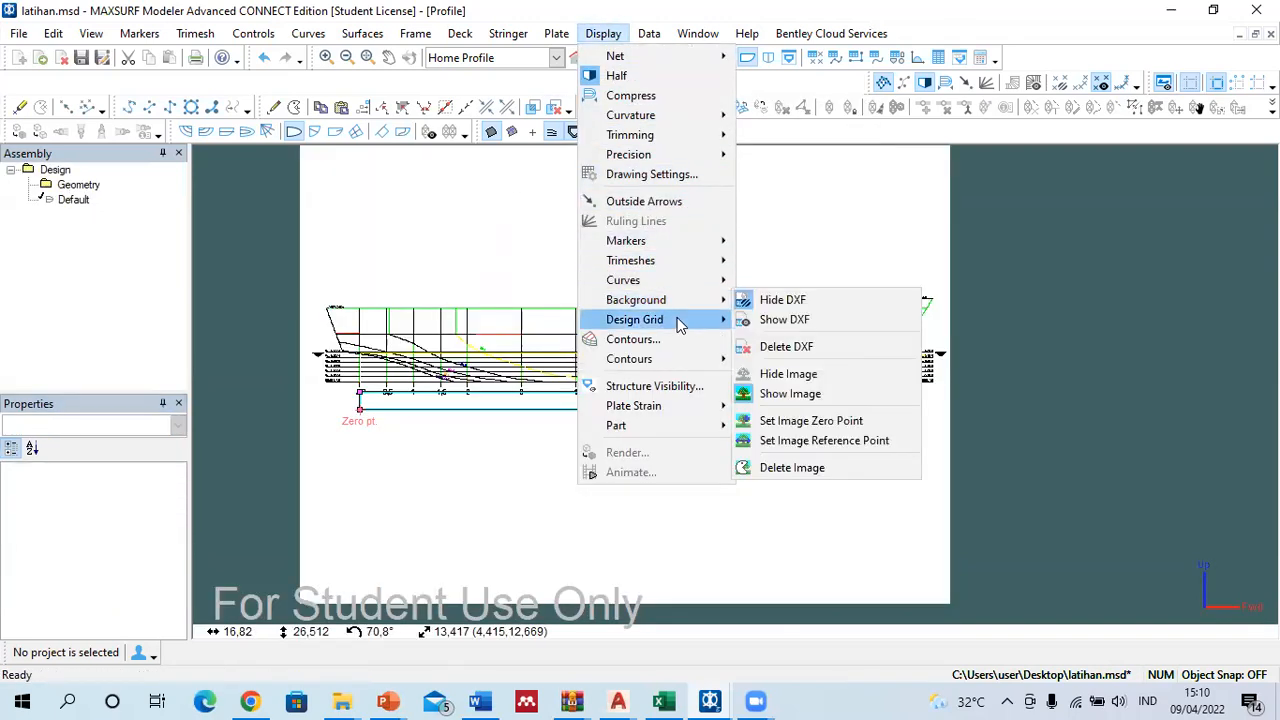
mouse_move(695, 307)
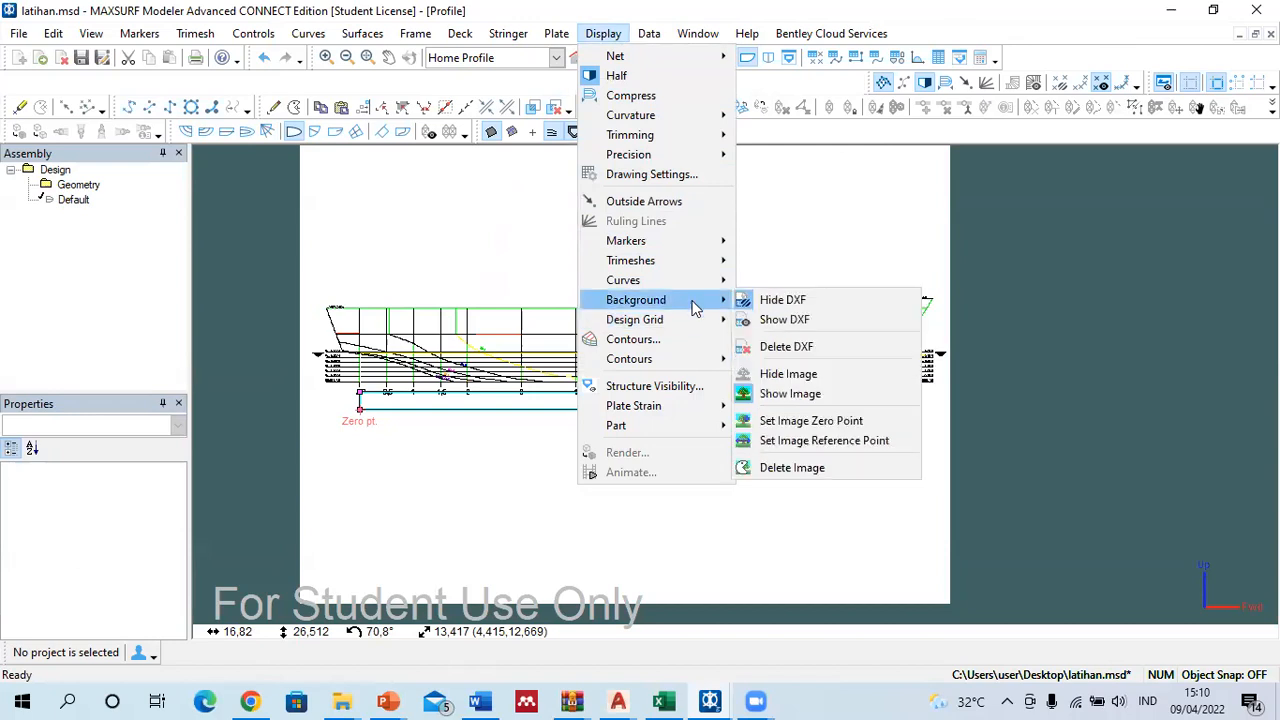
click(818, 421)
scroll(371, 391, up, 5)
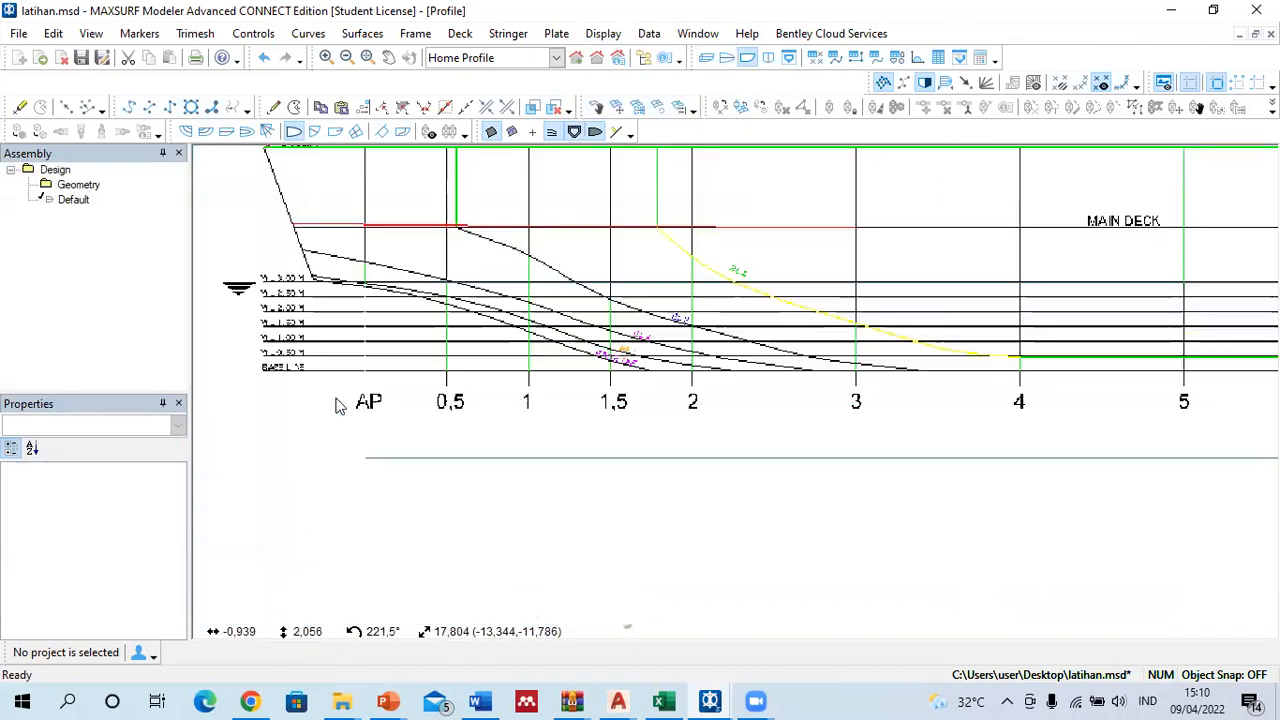
scroll(366, 354, up, 10)
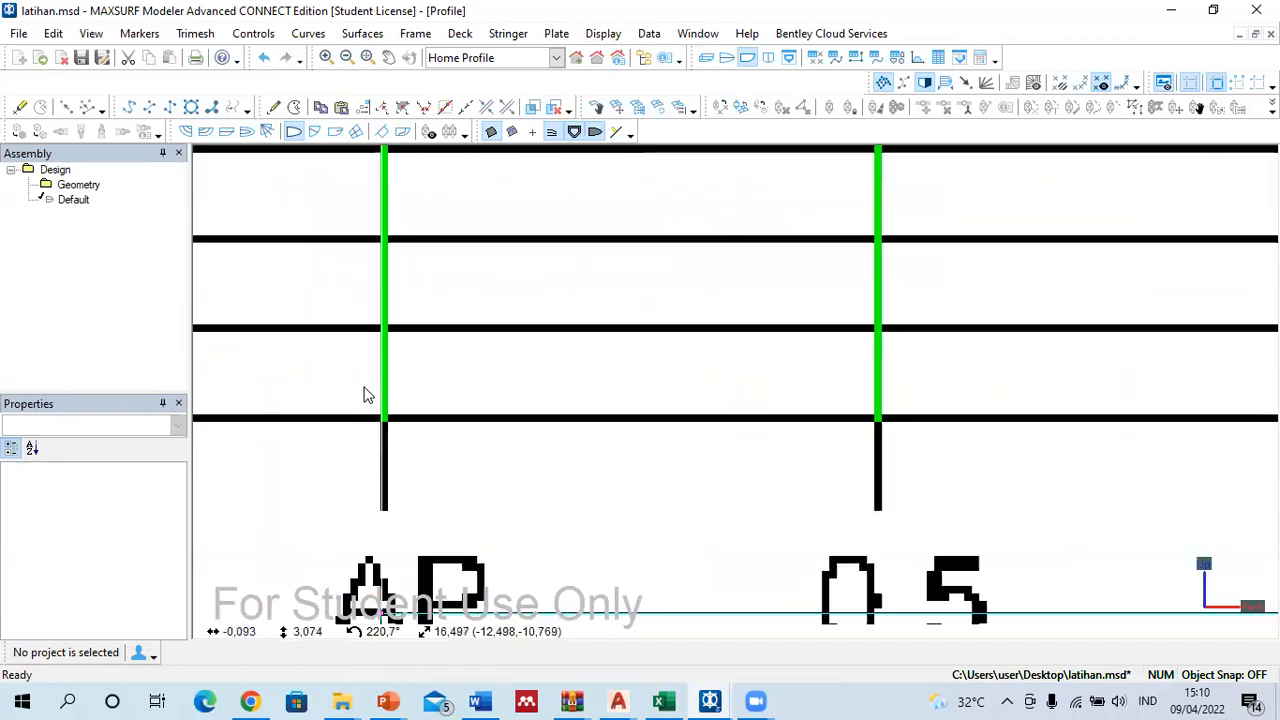
scroll(385, 425, down, 3)
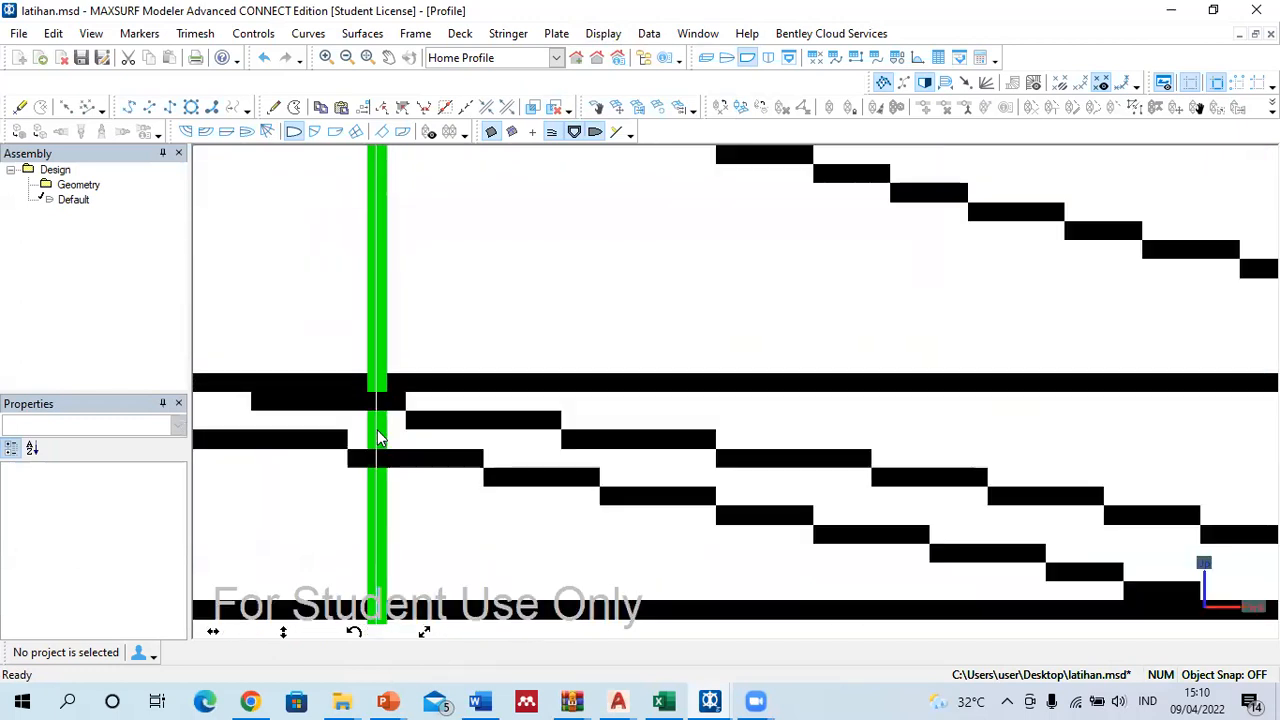
scroll(340, 357, down, 8)
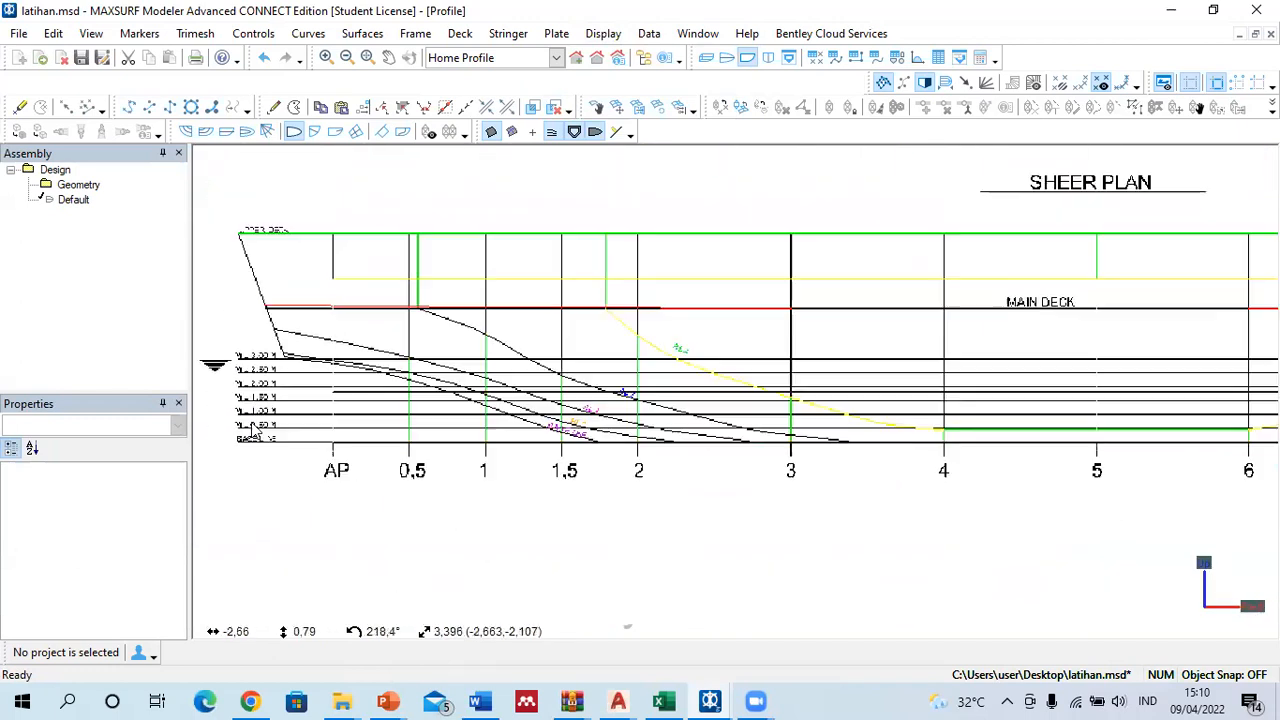
scroll(888, 340, up, 5)
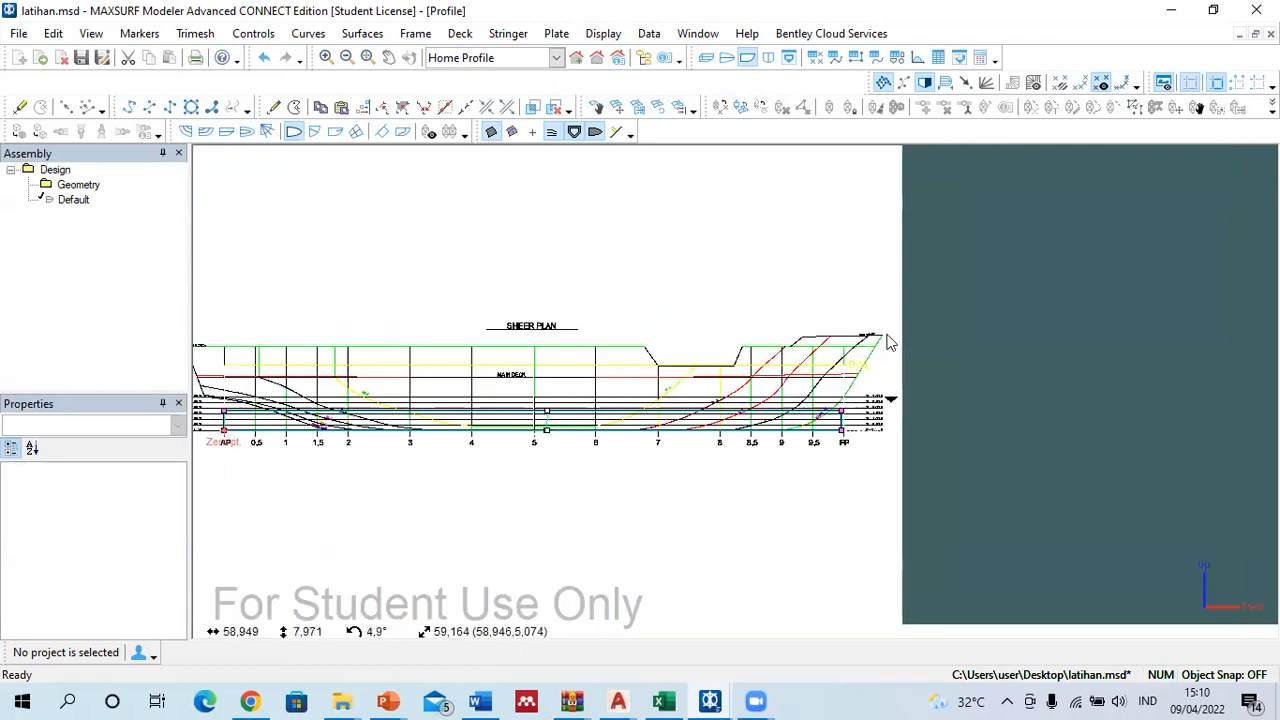
Step: Set the sheer plan image's reference point at the forward end of the main deck line, 55.2 m longitudinally from the zero point
click(650, 36)
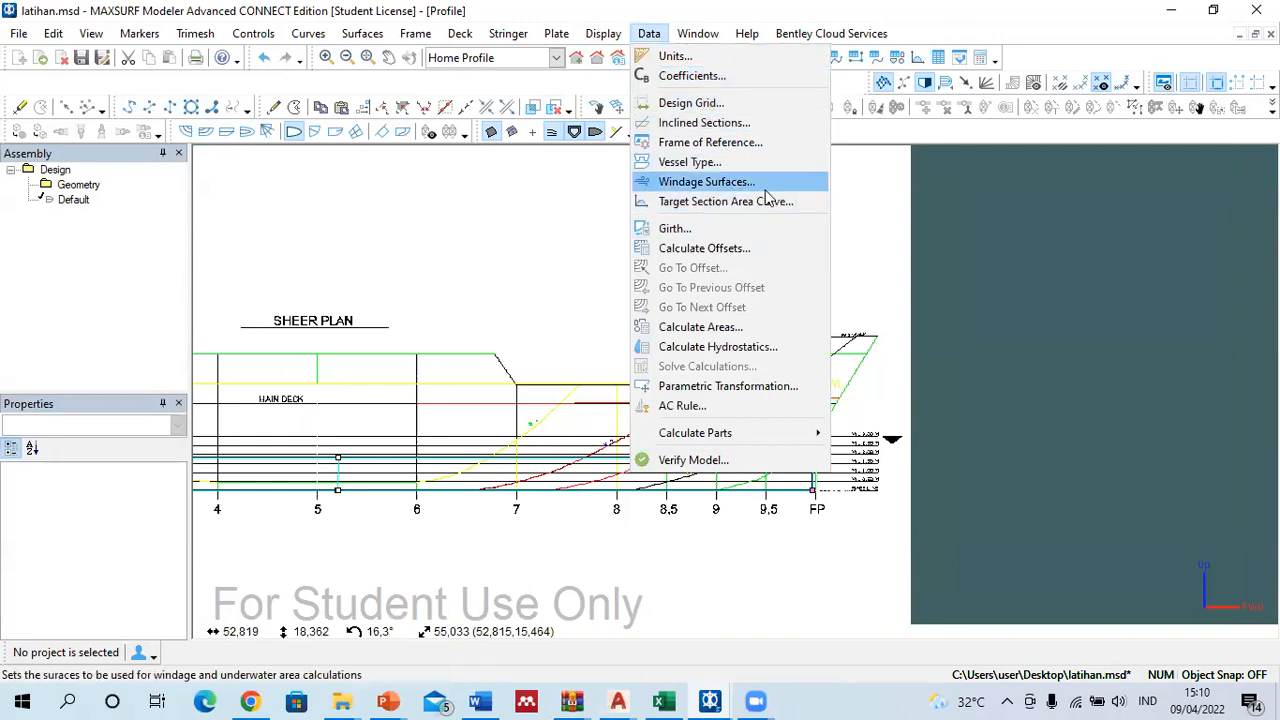
mouse_move(603, 33)
mouse_move(685, 308)
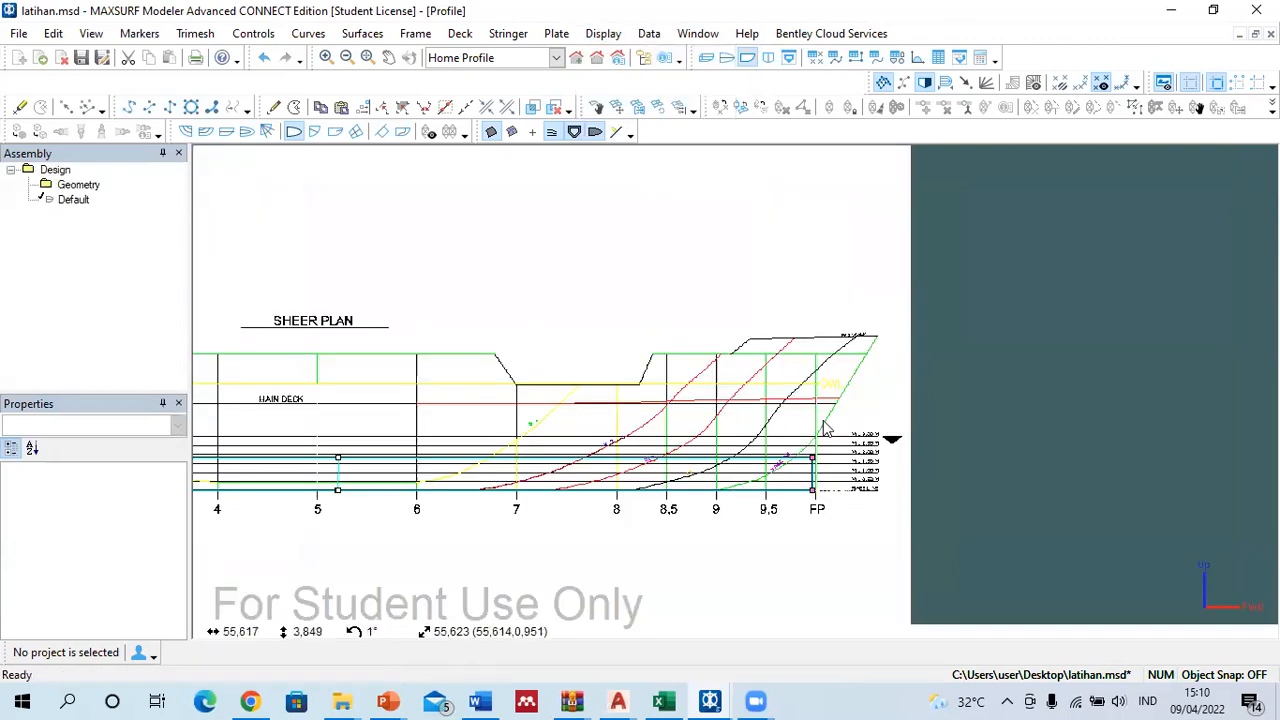
scroll(837, 414, up, 3)
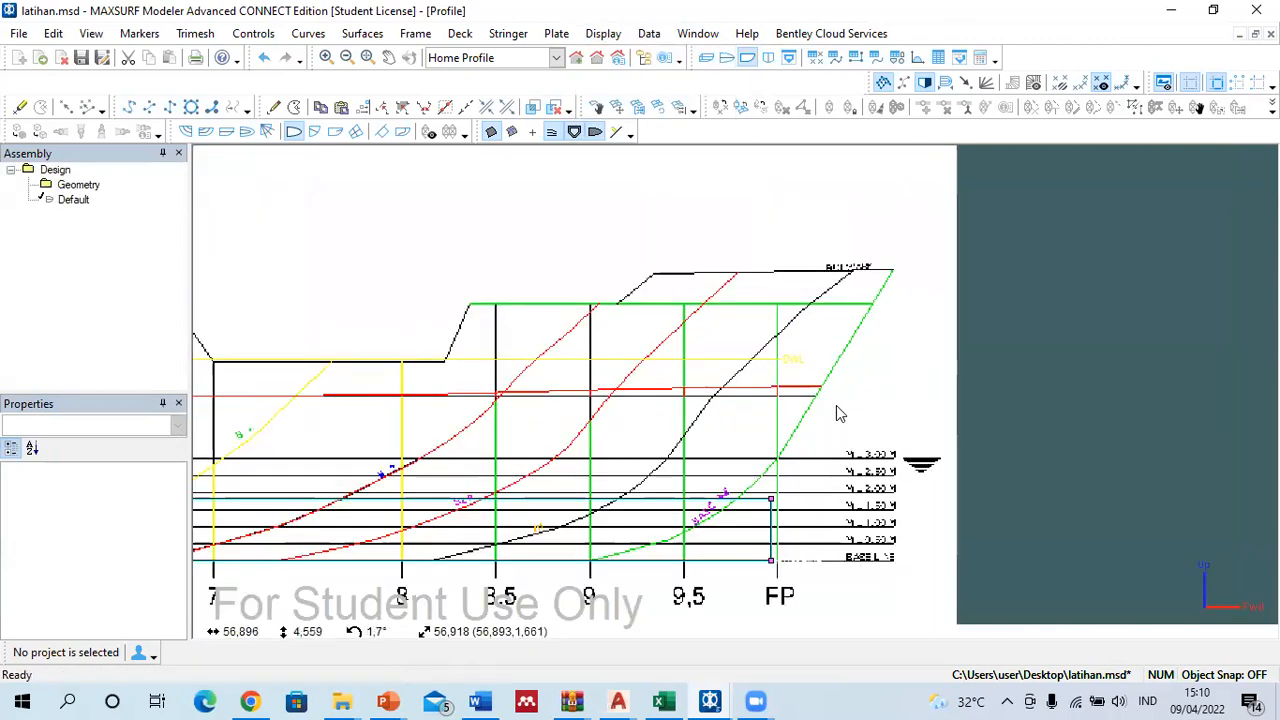
scroll(808, 395, up, 2)
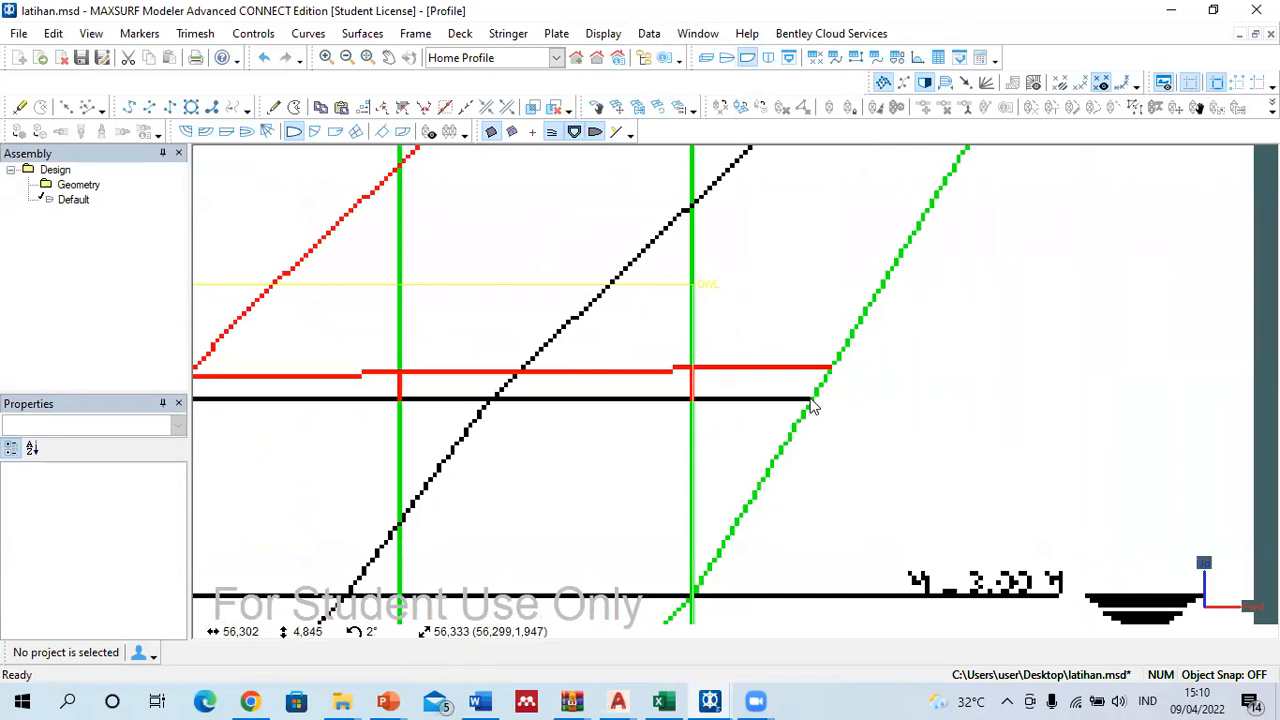
click(811, 399)
click(545, 362)
click(586, 343)
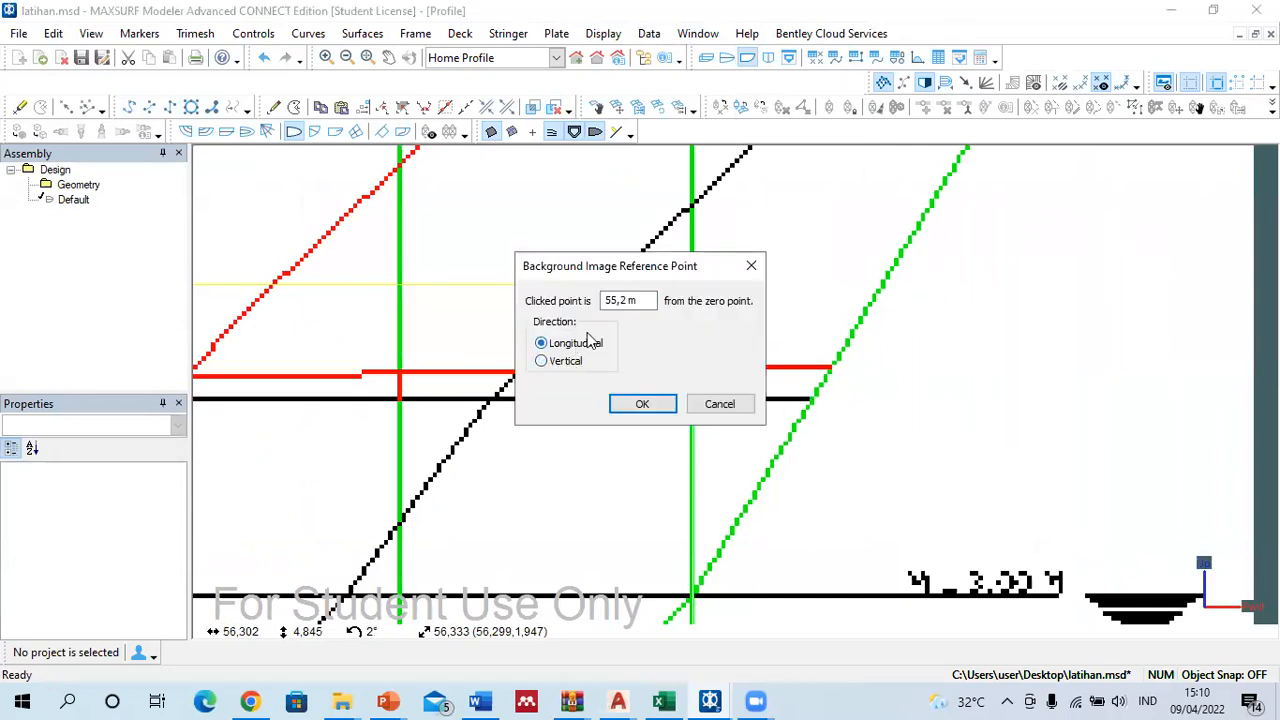
click(642, 404)
scroll(686, 357, down, 3)
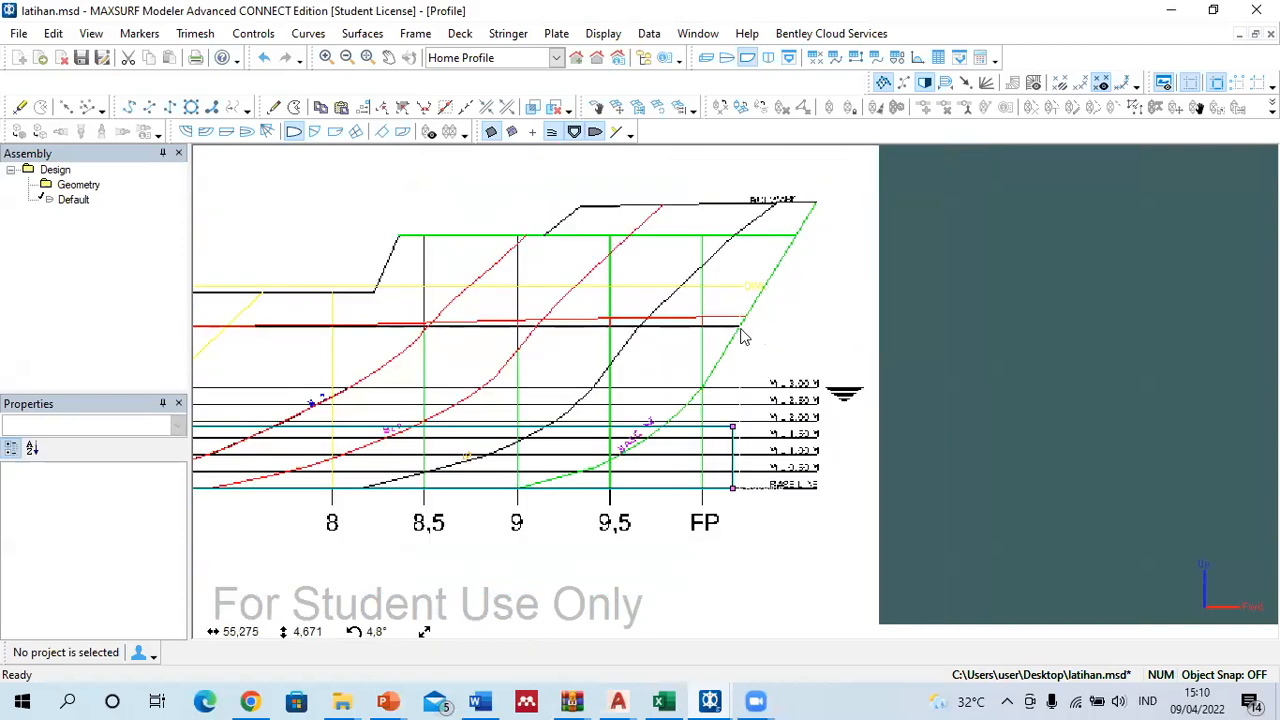
Step: Compare the Default surface with the background images at the FP in the Profile view and at the AP in the Plan view
click(732, 426)
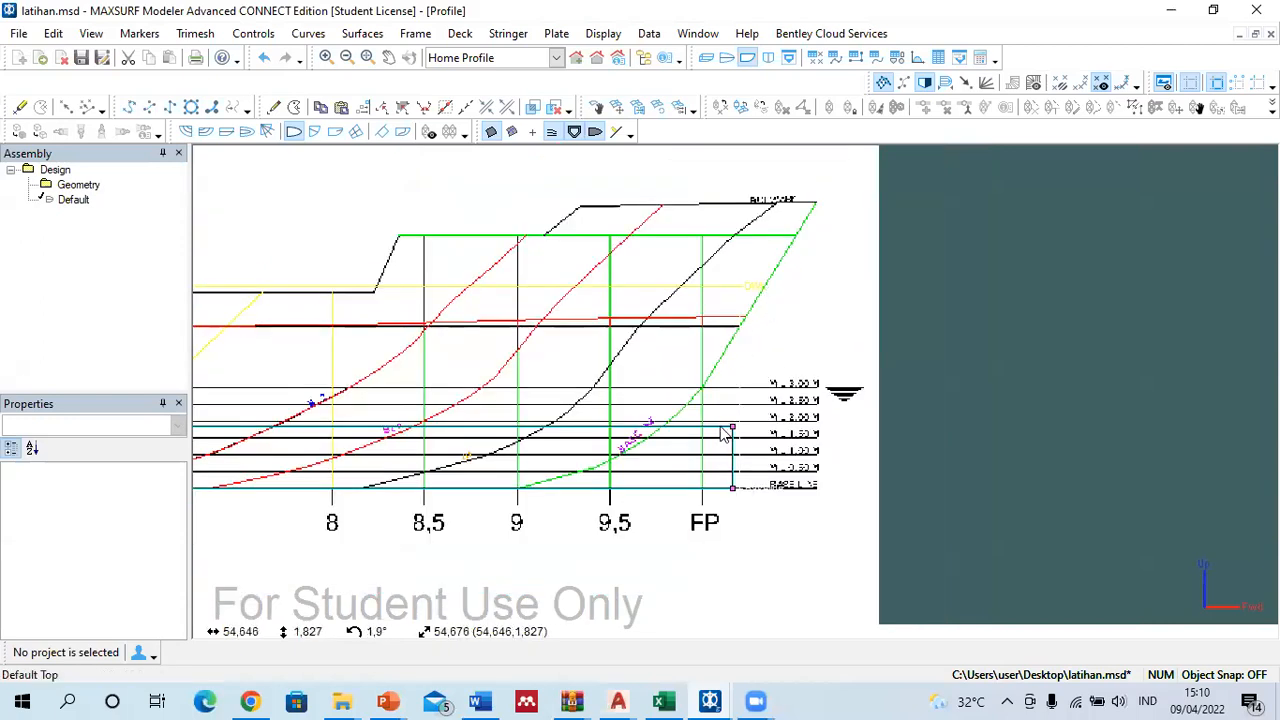
scroll(886, 398, down, 5)
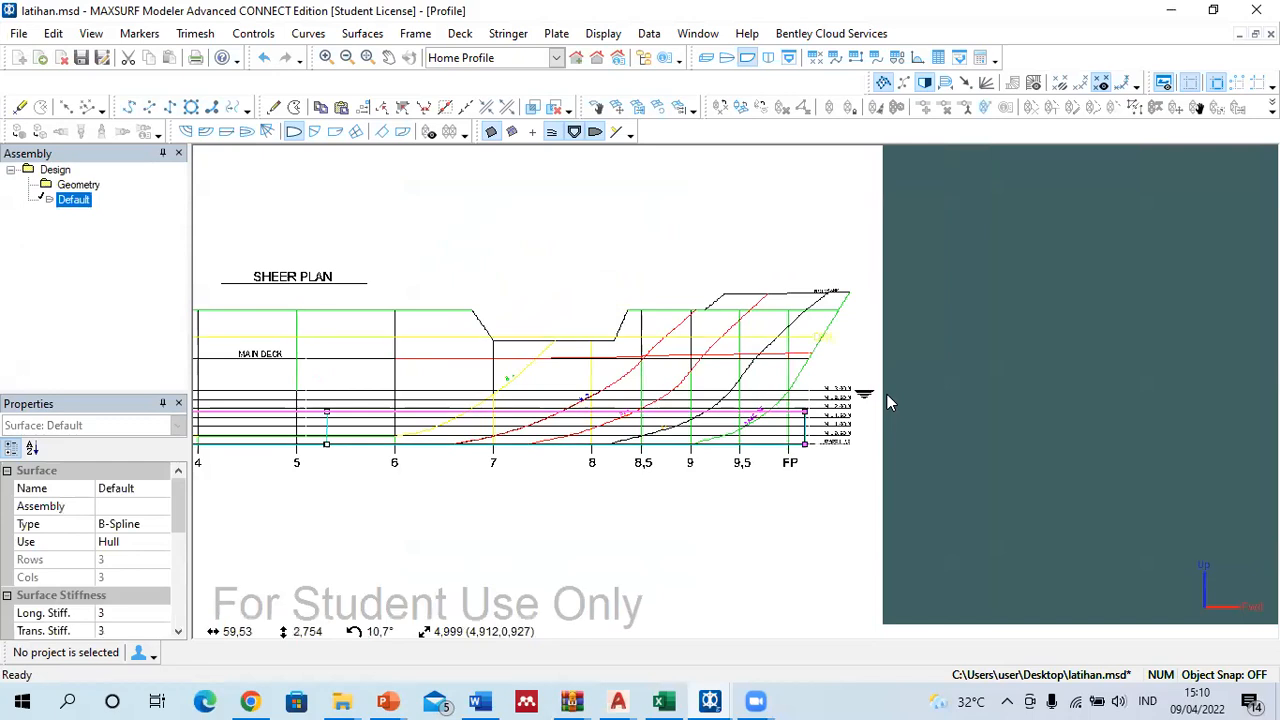
click(935, 368)
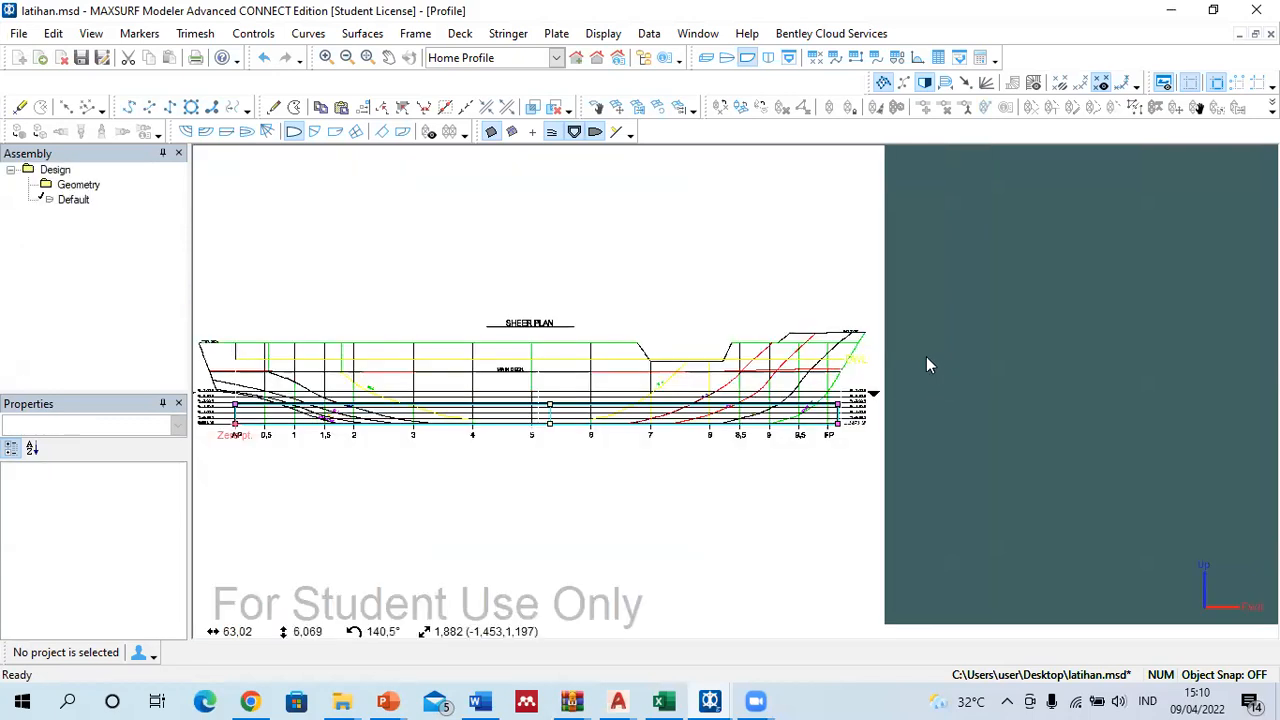
click(736, 58)
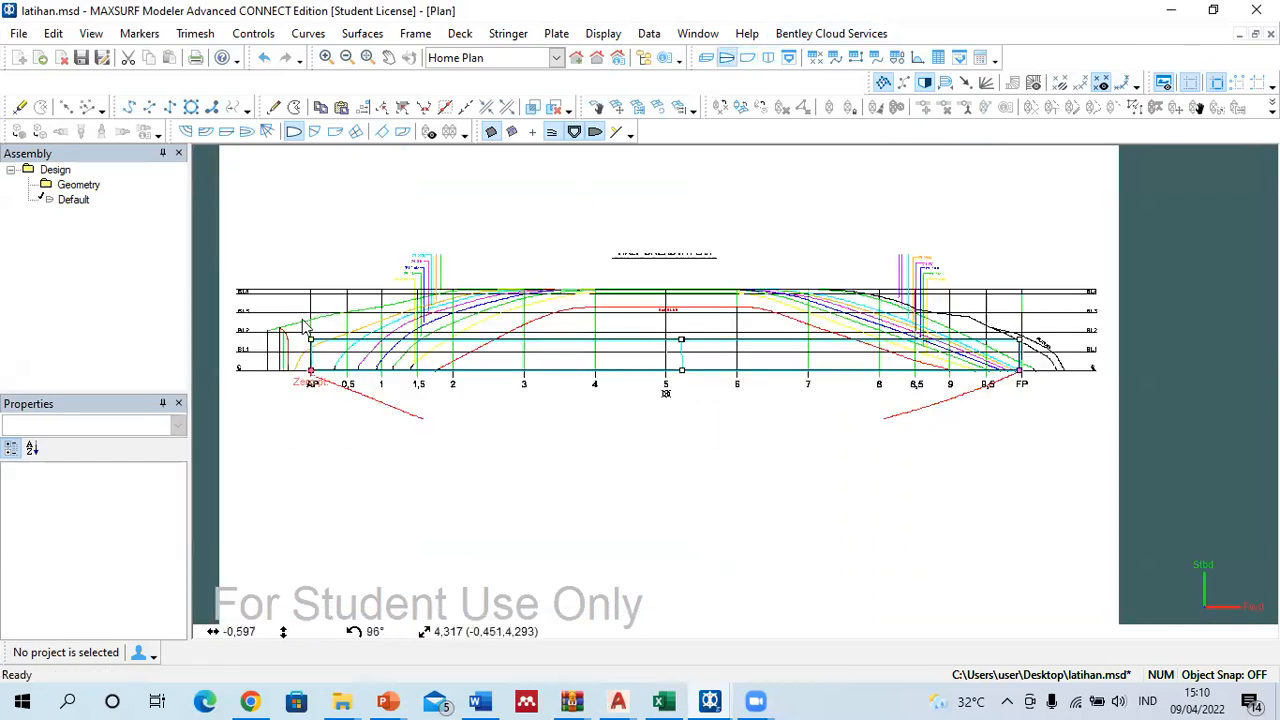
scroll(310, 378, up, 3)
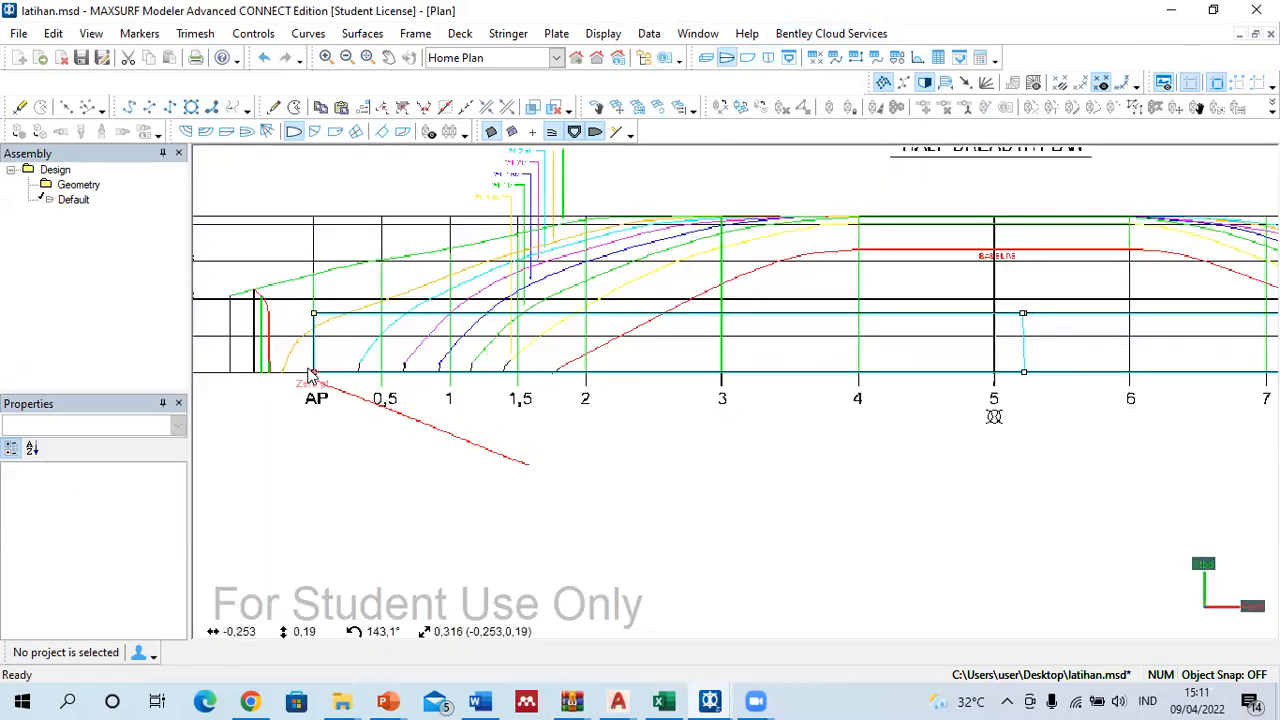
scroll(309, 374, down, 3)
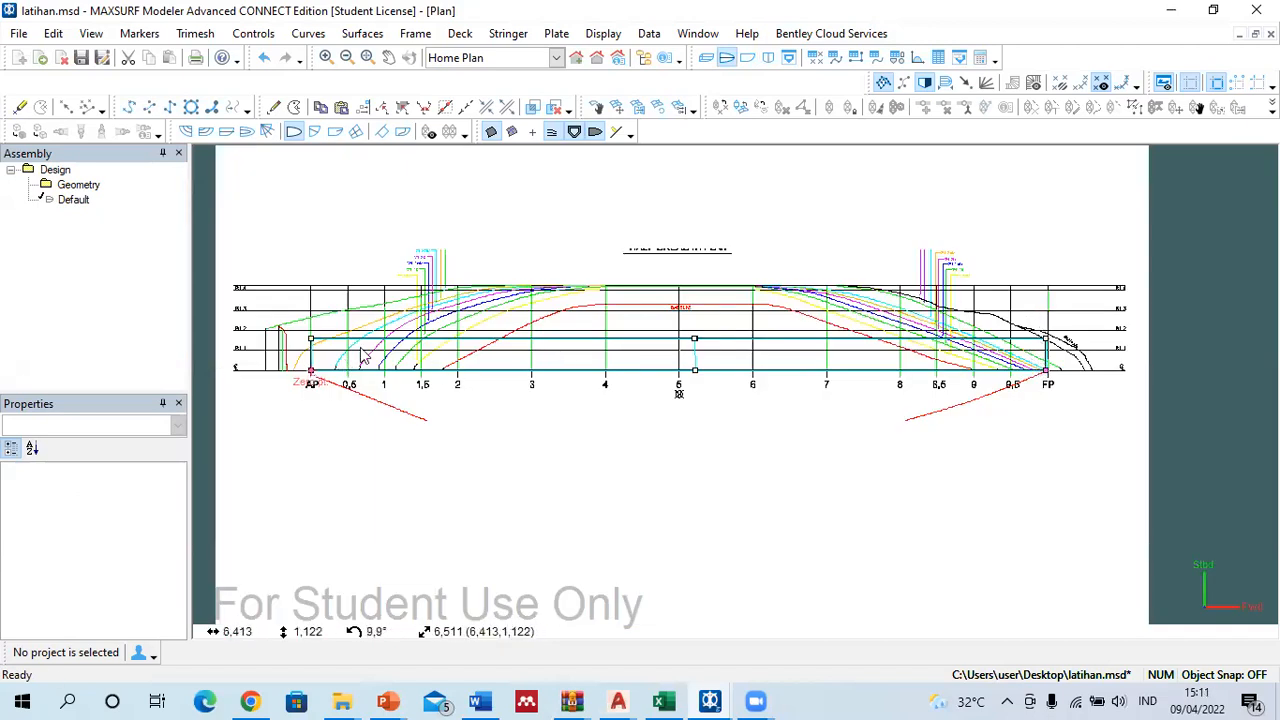
scroll(311, 338, up, 2)
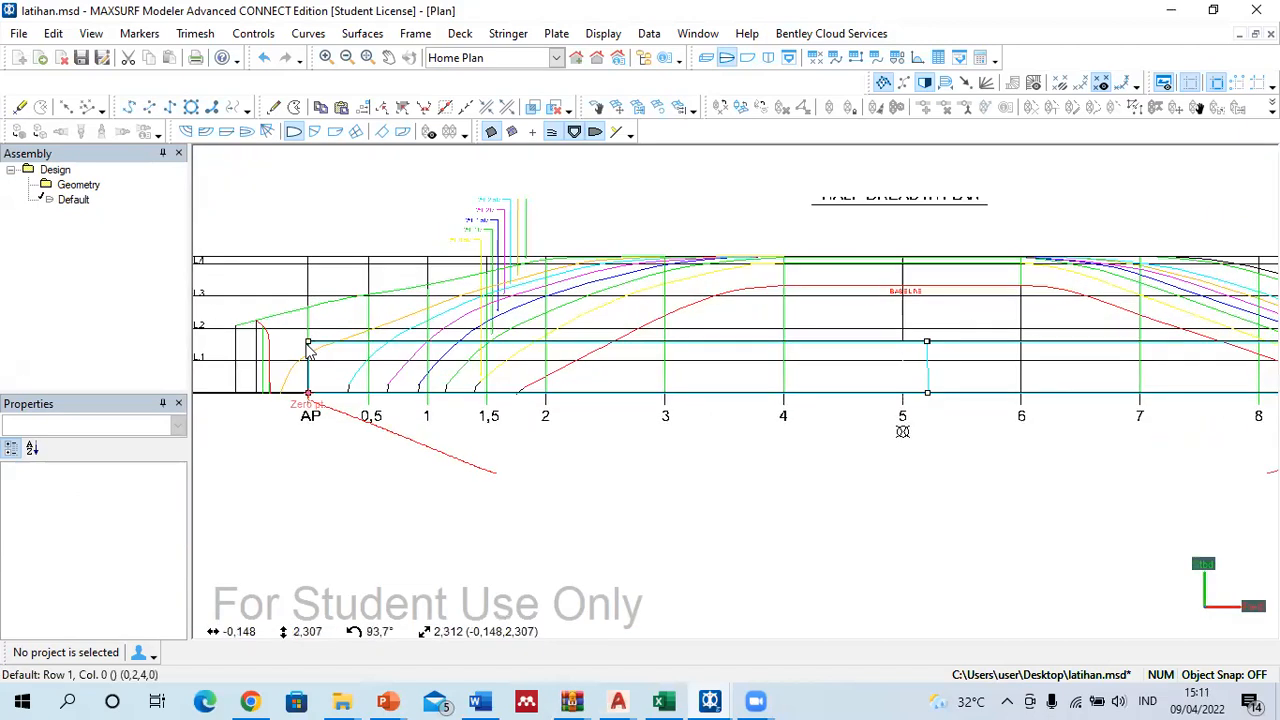
Step: Display the Body Plan view and examine how the surface fits the background image up to the main deck
click(768, 58)
scroll(780, 263, down, 2)
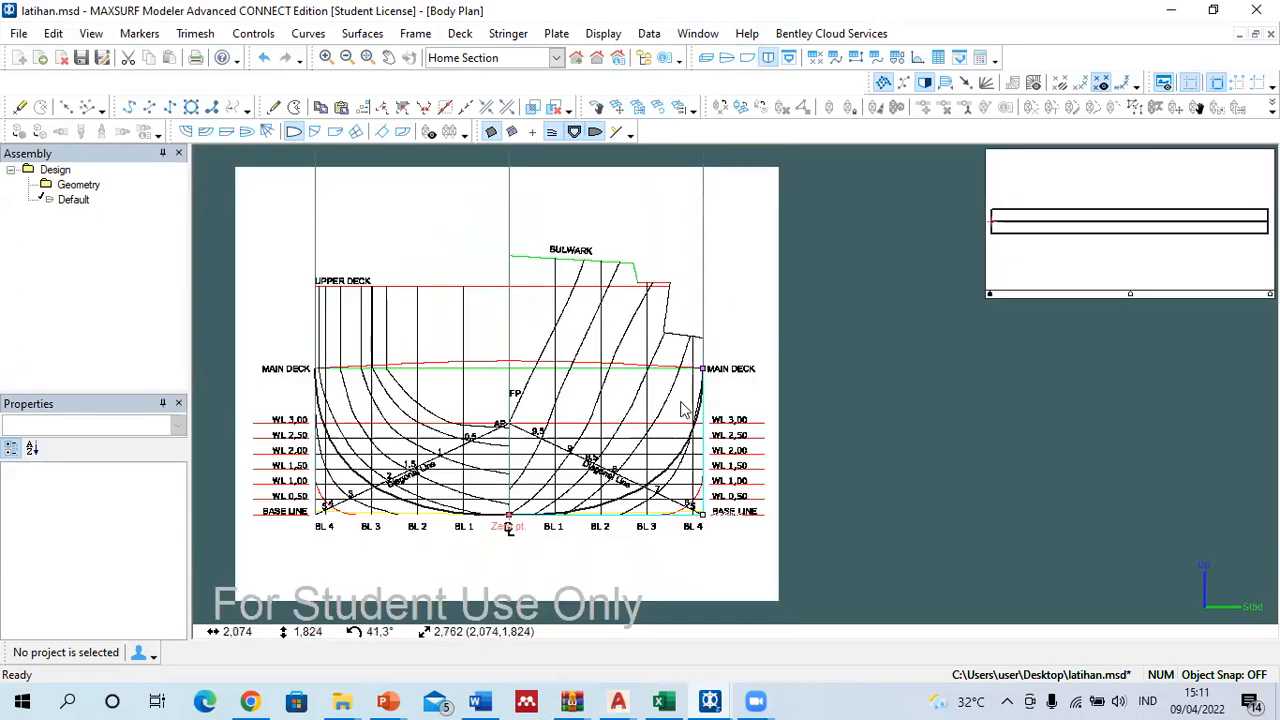
scroll(494, 237, down, 3)
scroll(652, 345, up, 2)
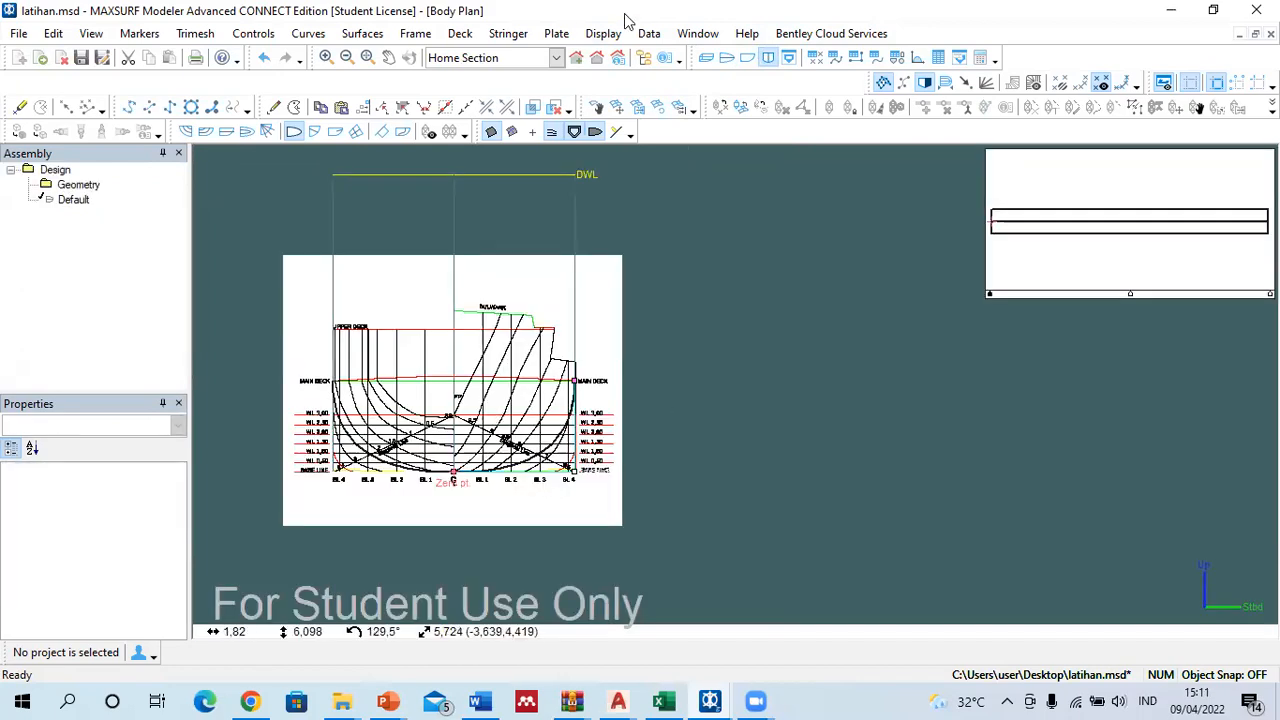
Step: Hide the background image in the Body Plan view
click(603, 33)
mouse_move(705, 302)
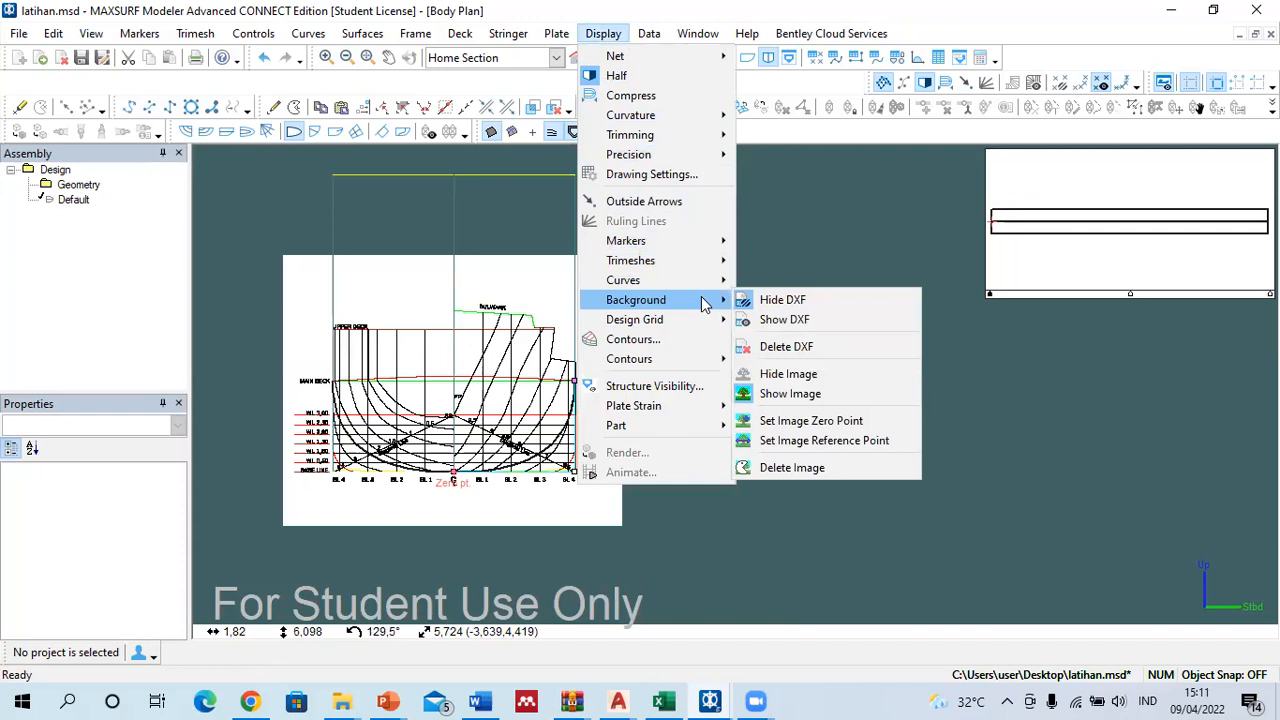
click(804, 372)
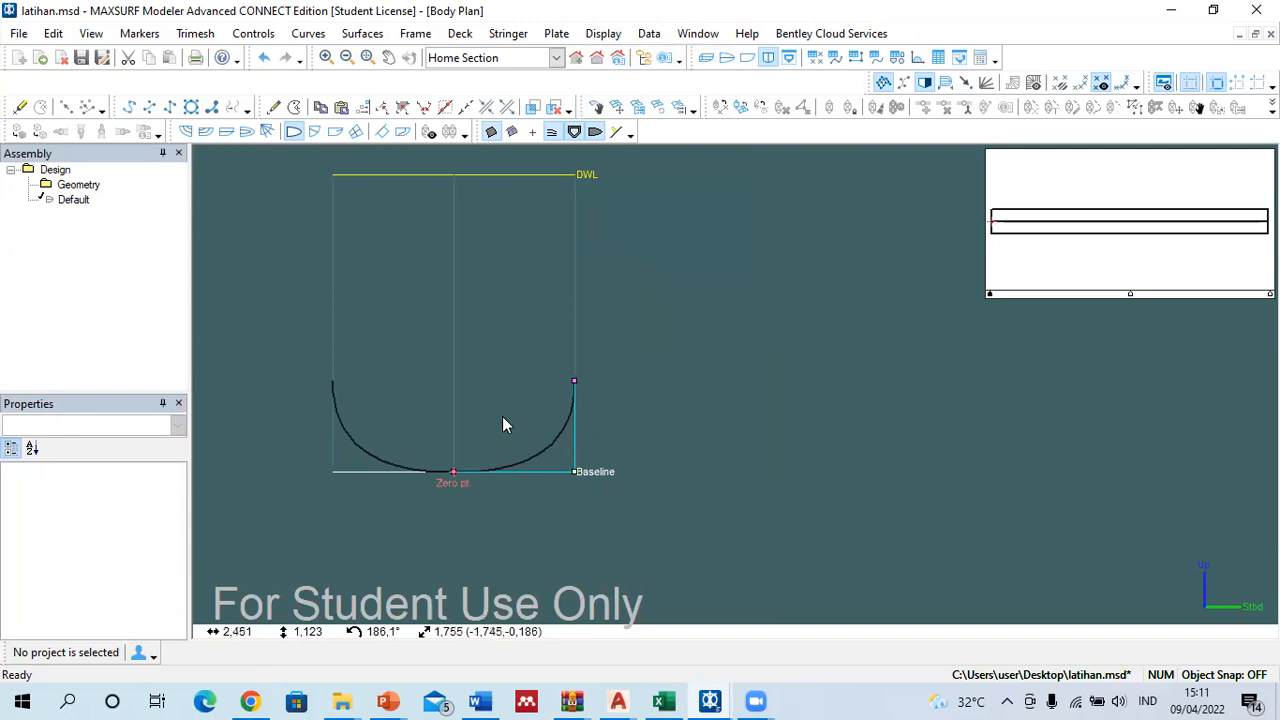
Step: Add six control point columns to the Default surface between the AP and midships in the Profile view
click(747, 58)
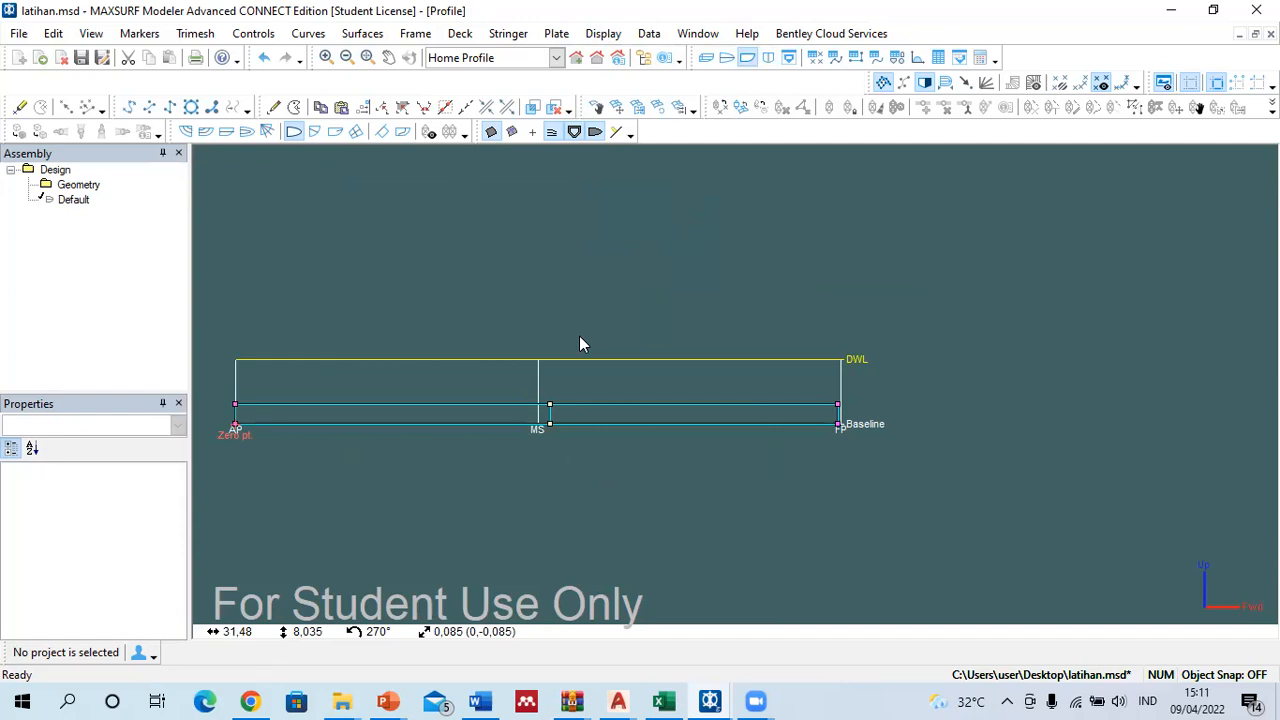
key(ctrl+a)
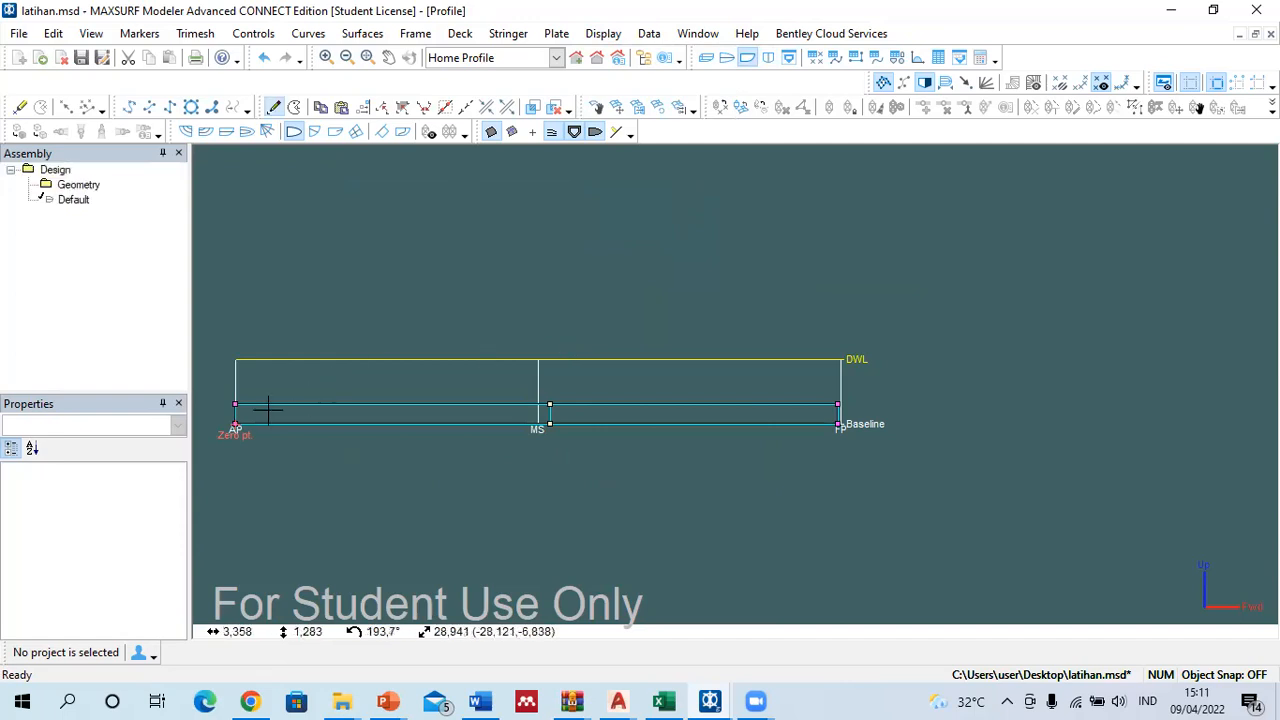
scroll(267, 410, up, 4)
click(240, 400)
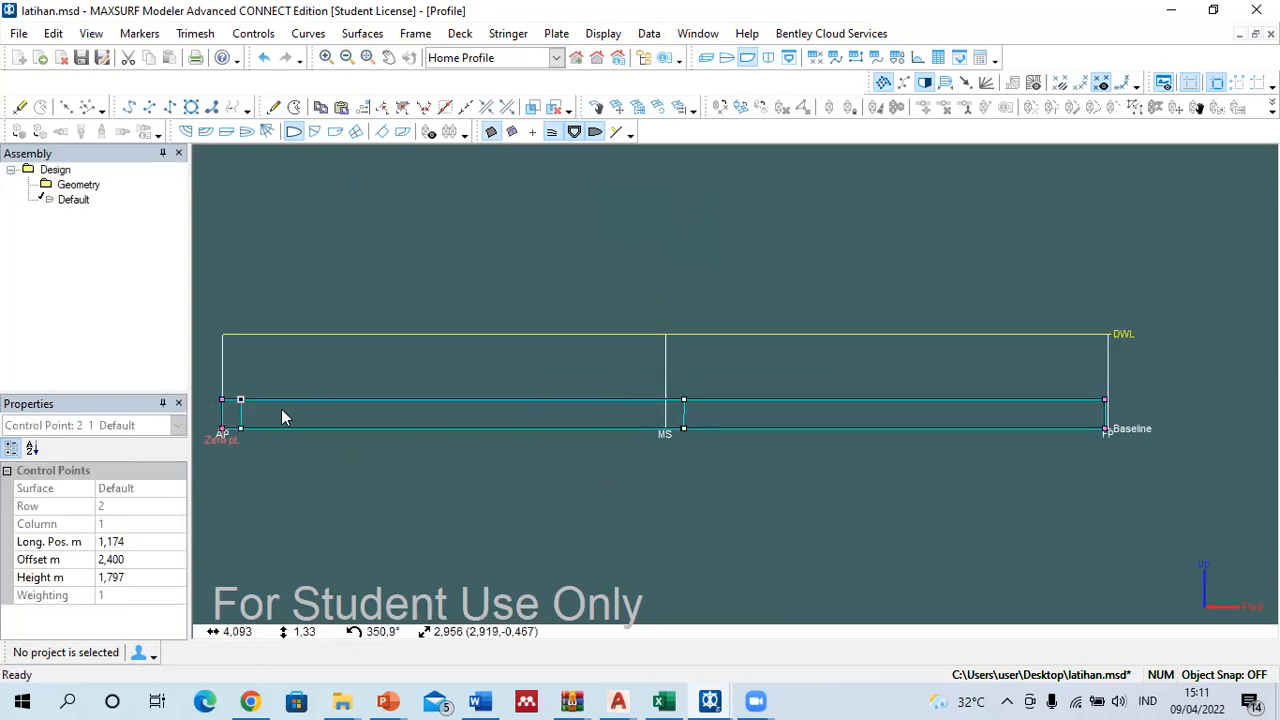
click(274, 399)
key(ctrl+a)
click(306, 400)
key(ctrl+a)
click(356, 400)
click(424, 398)
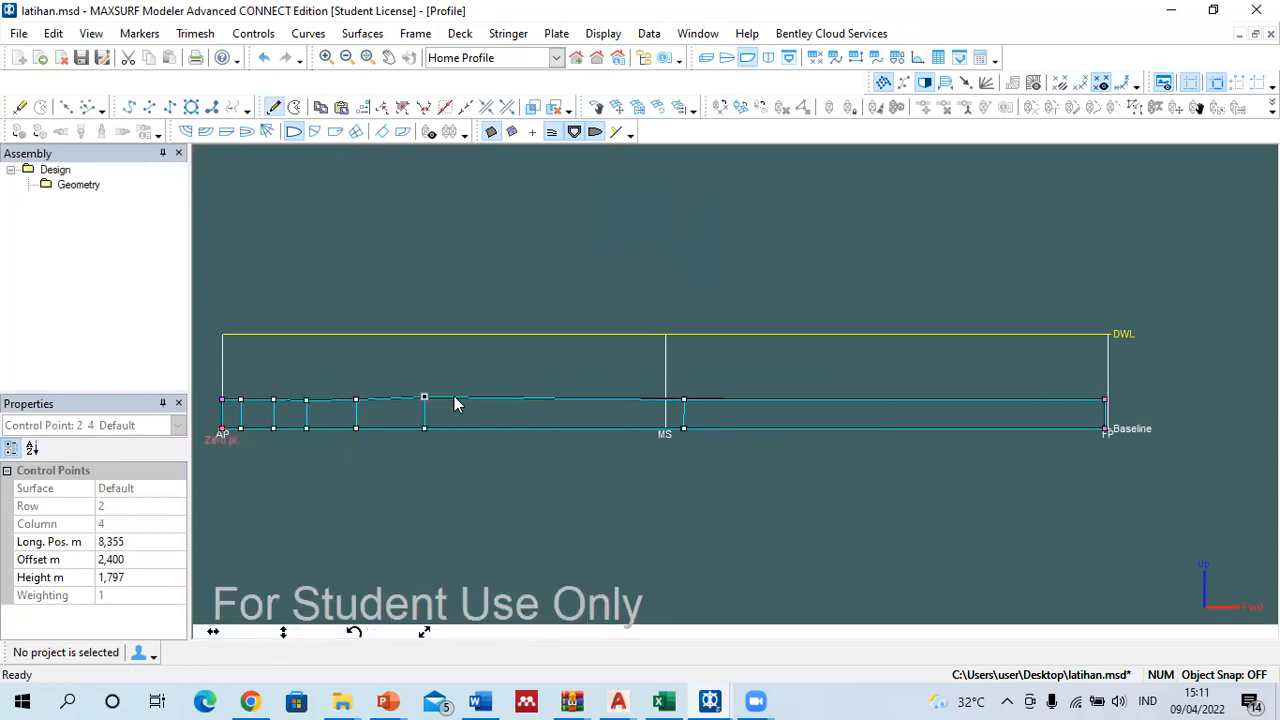
click(502, 398)
Step: Add six more control point columns between midships and the FP along the surface's upper edge in the Profile view
key(ctrl+a)
click(736, 399)
key(ctrl+a)
click(808, 399)
key(ctrl+a)
click(866, 398)
key(ctrl+a)
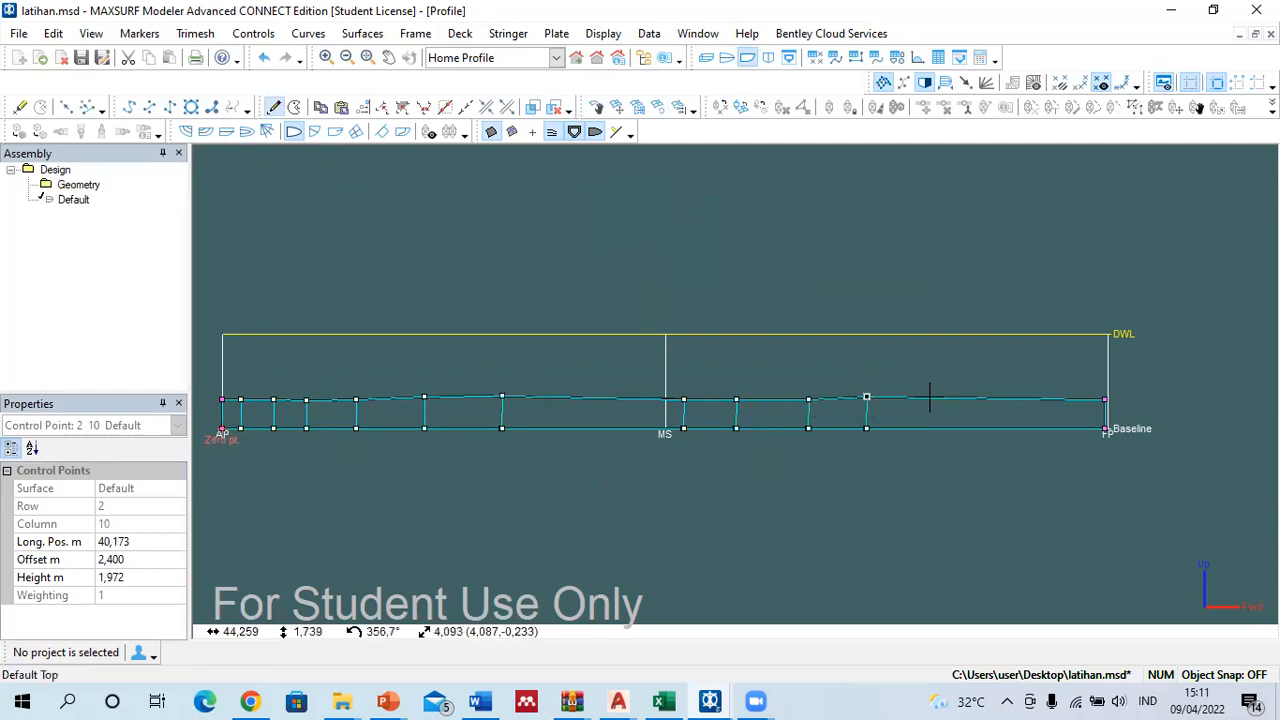
click(916, 398)
key(ctrl+a)
click(960, 398)
key(ctrl+a)
click(1013, 398)
click(615, 308)
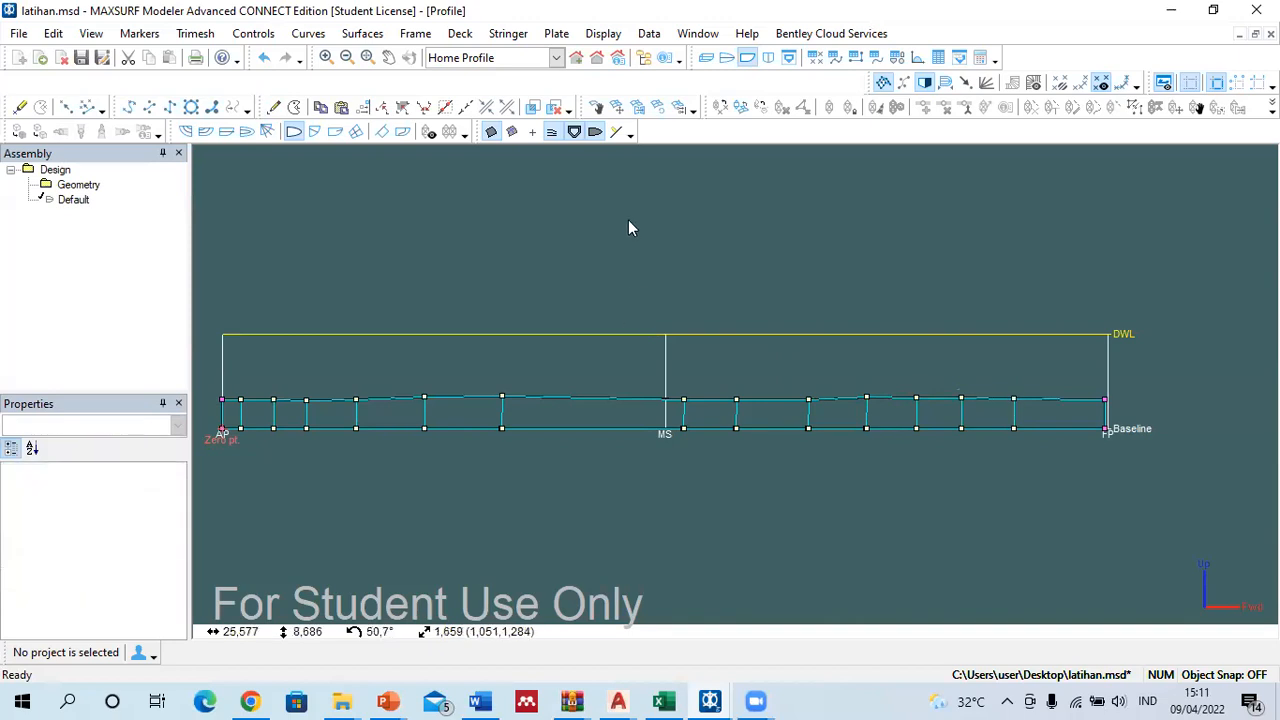
Step: Add five control point rows between the baseline and the surface's upper edge in the Body Plan view
click(766, 57)
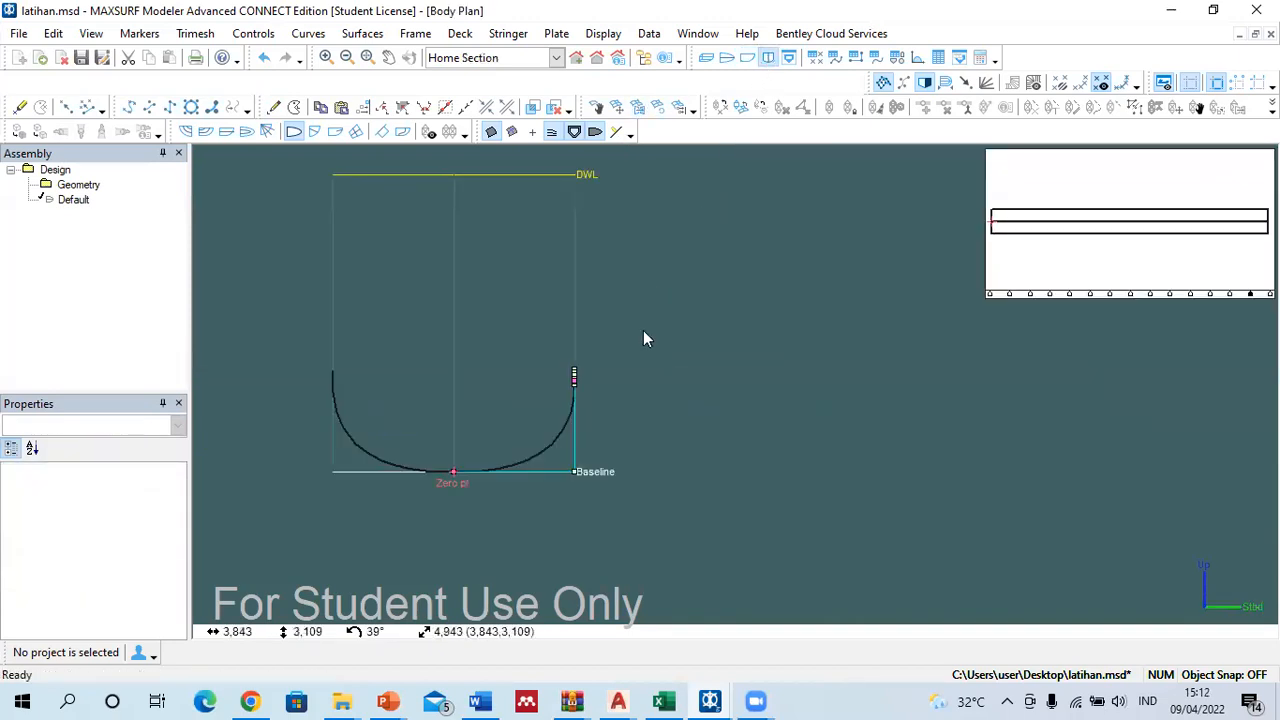
click(882, 91)
scroll(589, 464, up, 3)
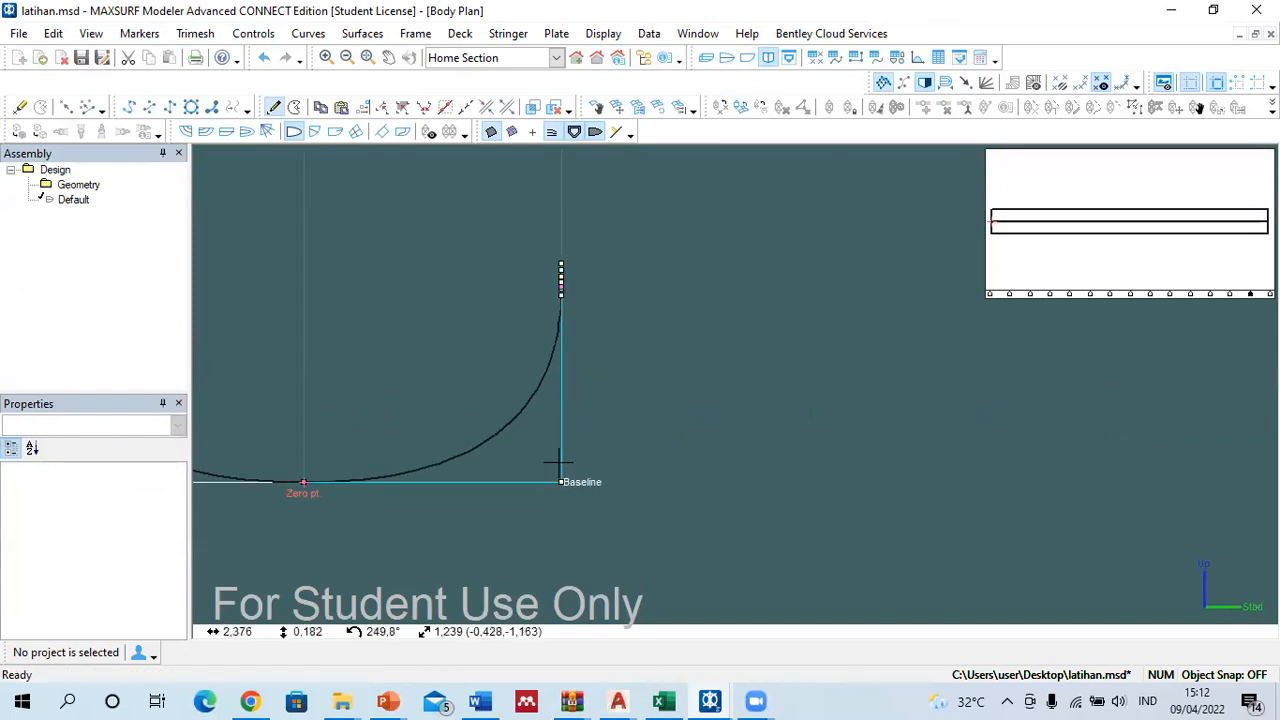
click(562, 459)
click(559, 423)
click(557, 393)
click(563, 364)
click(562, 347)
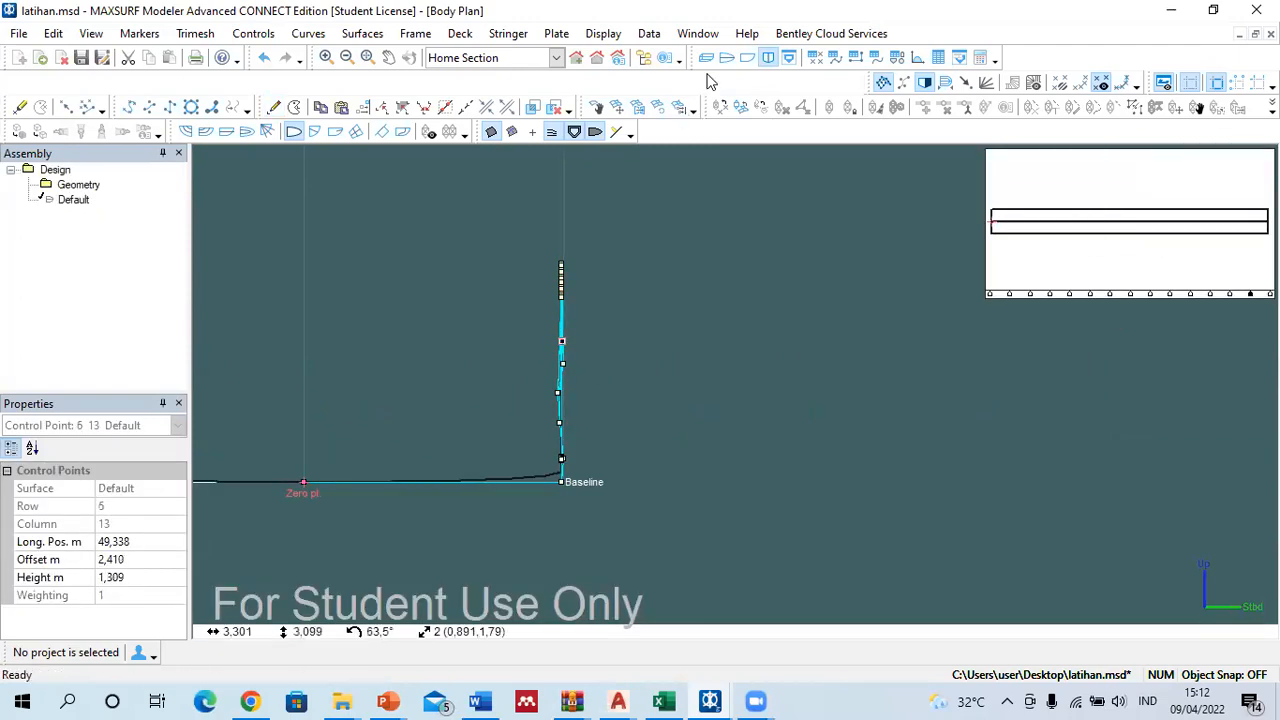
Step: Check the control point net in the Profile view, then turn the net off in Body Plan and show only the aftmost column
click(743, 60)
click(745, 60)
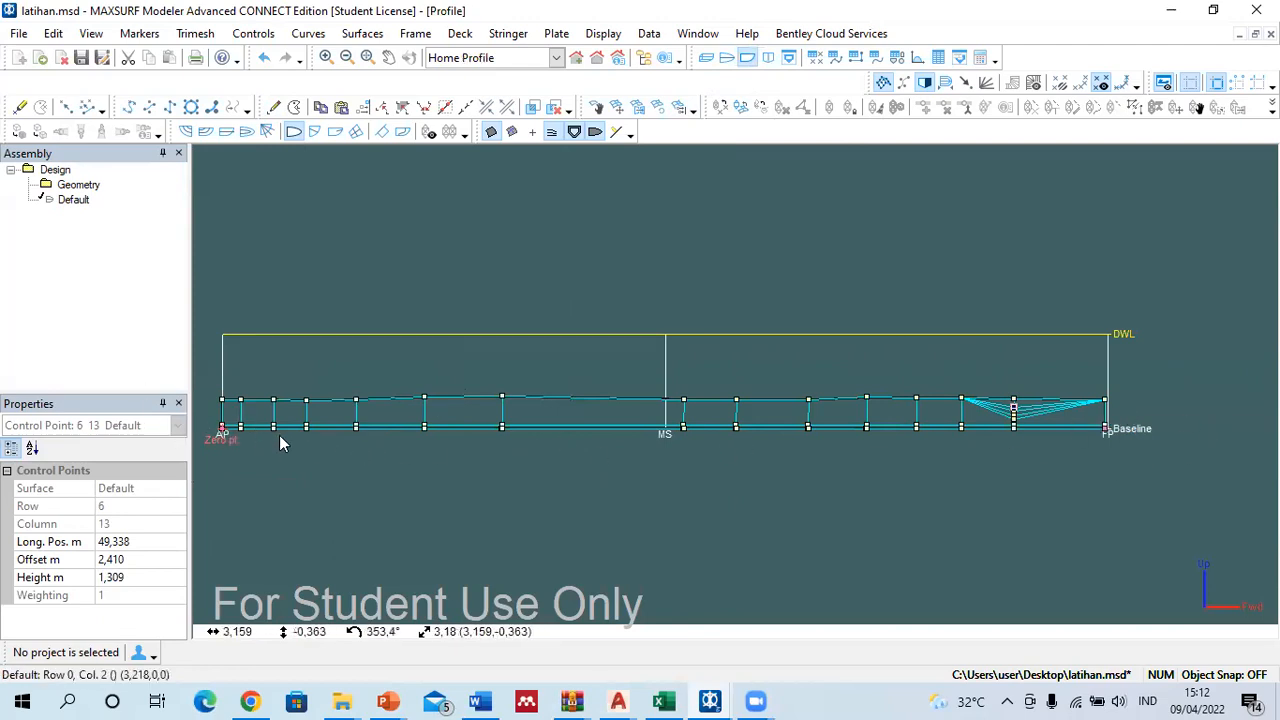
click(768, 62)
scroll(977, 262, down, 2)
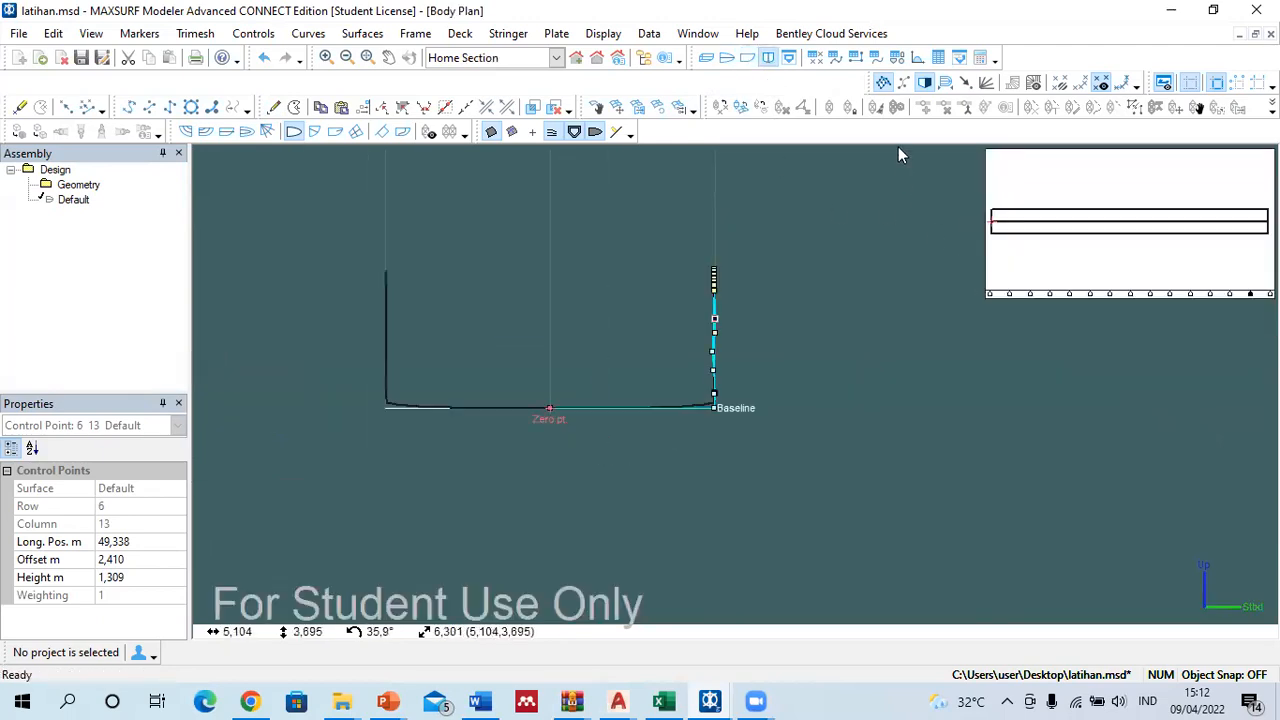
click(882, 83)
click(990, 293)
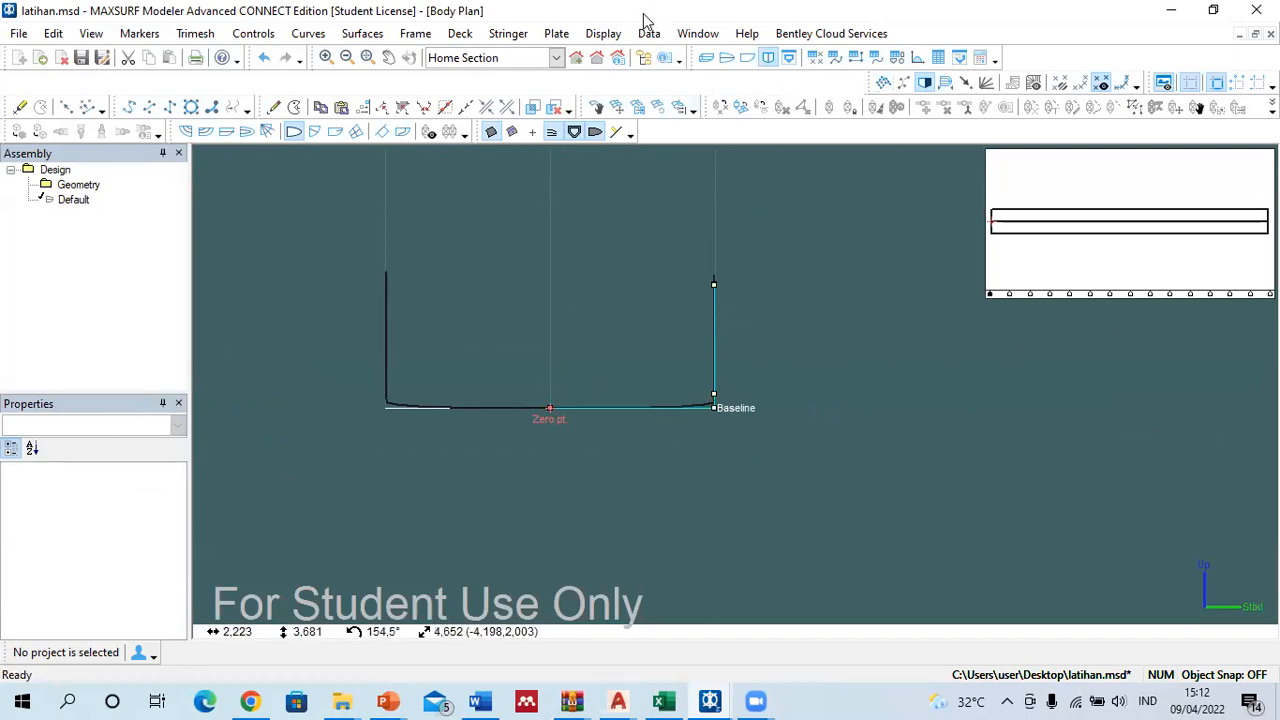
Step: Show the background image again in the Body Plan view
click(603, 33)
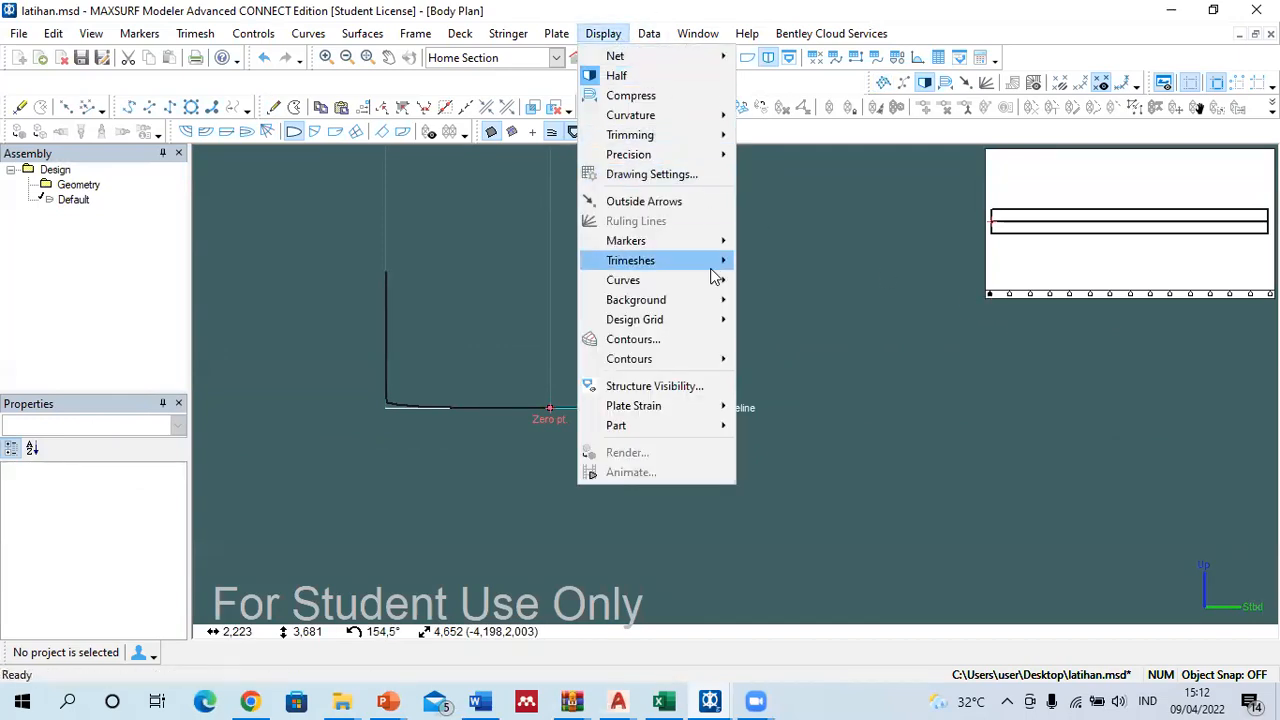
mouse_move(690, 300)
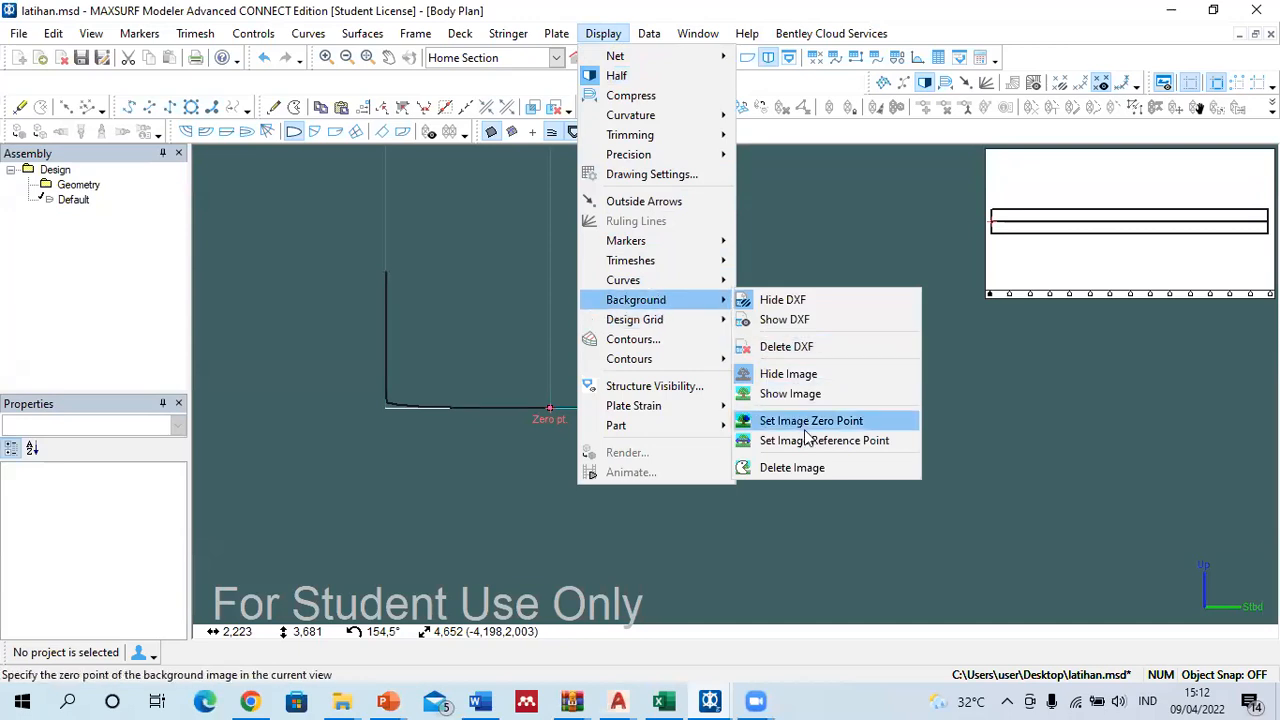
click(790, 394)
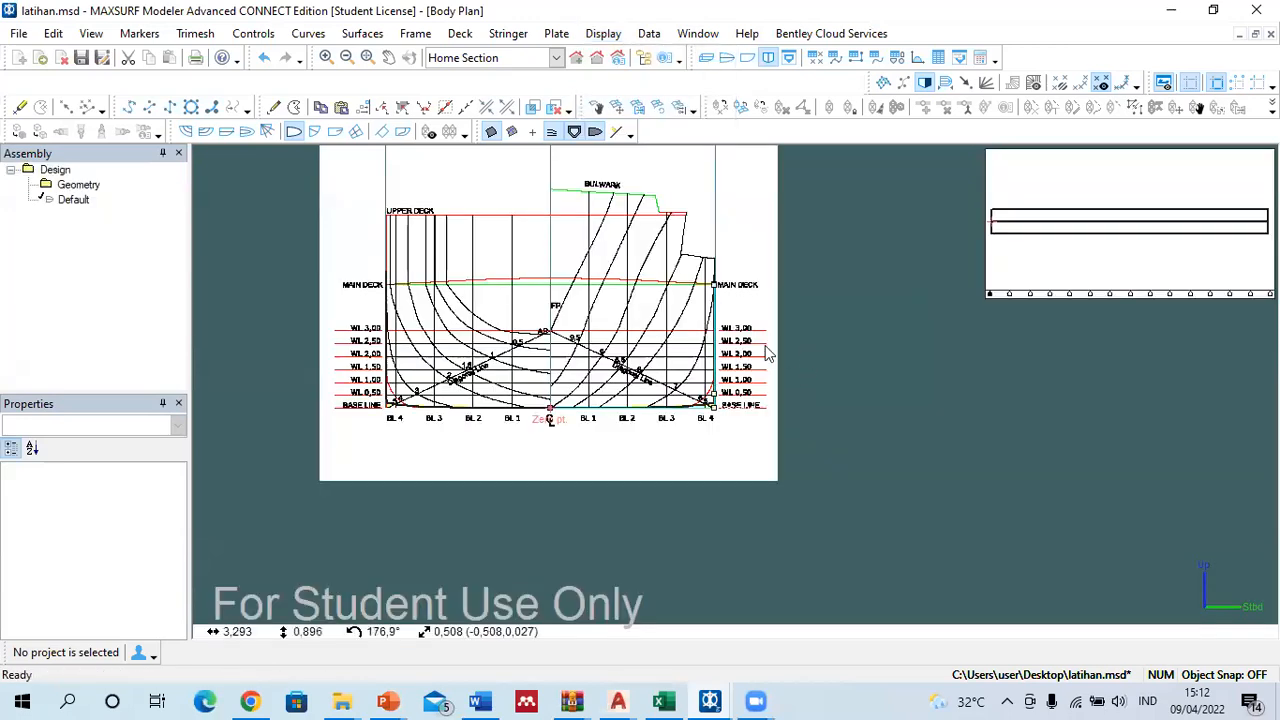
Step: Move the lowest three control points of the AP column up to the AP section, with row 0 on the centreline
scroll(440, 313, up, 2)
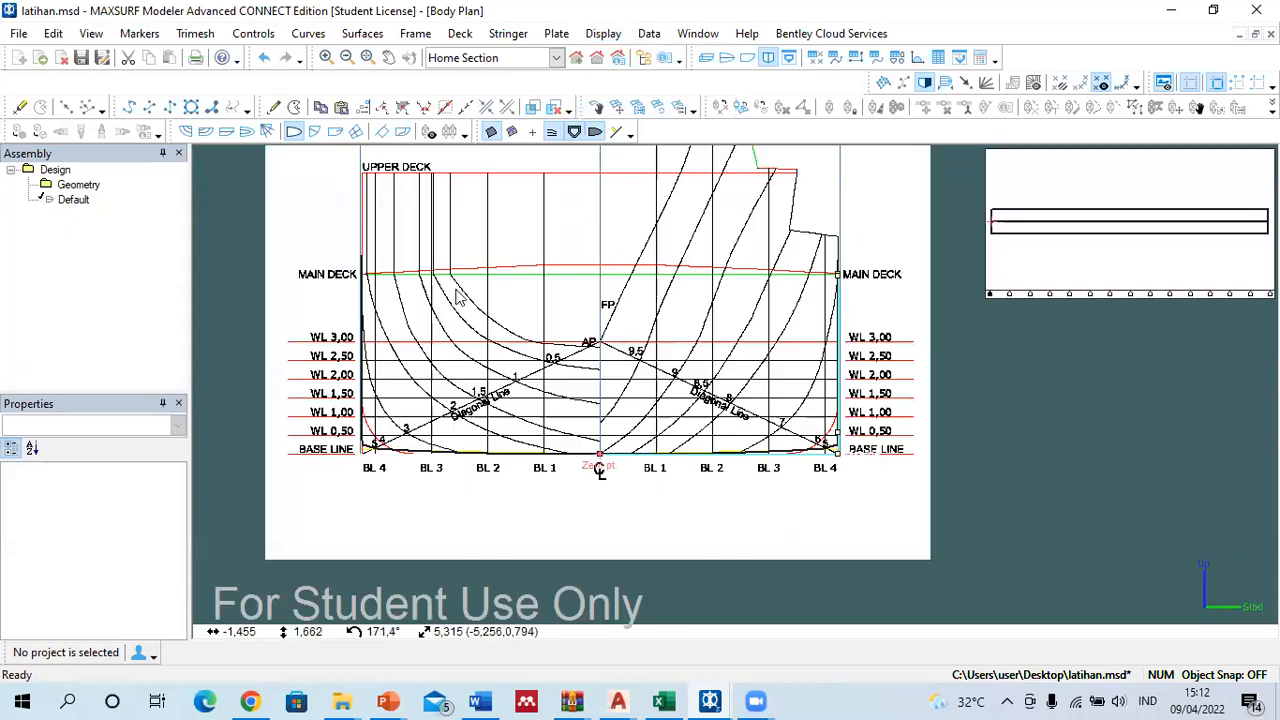
scroll(608, 463, up, 1)
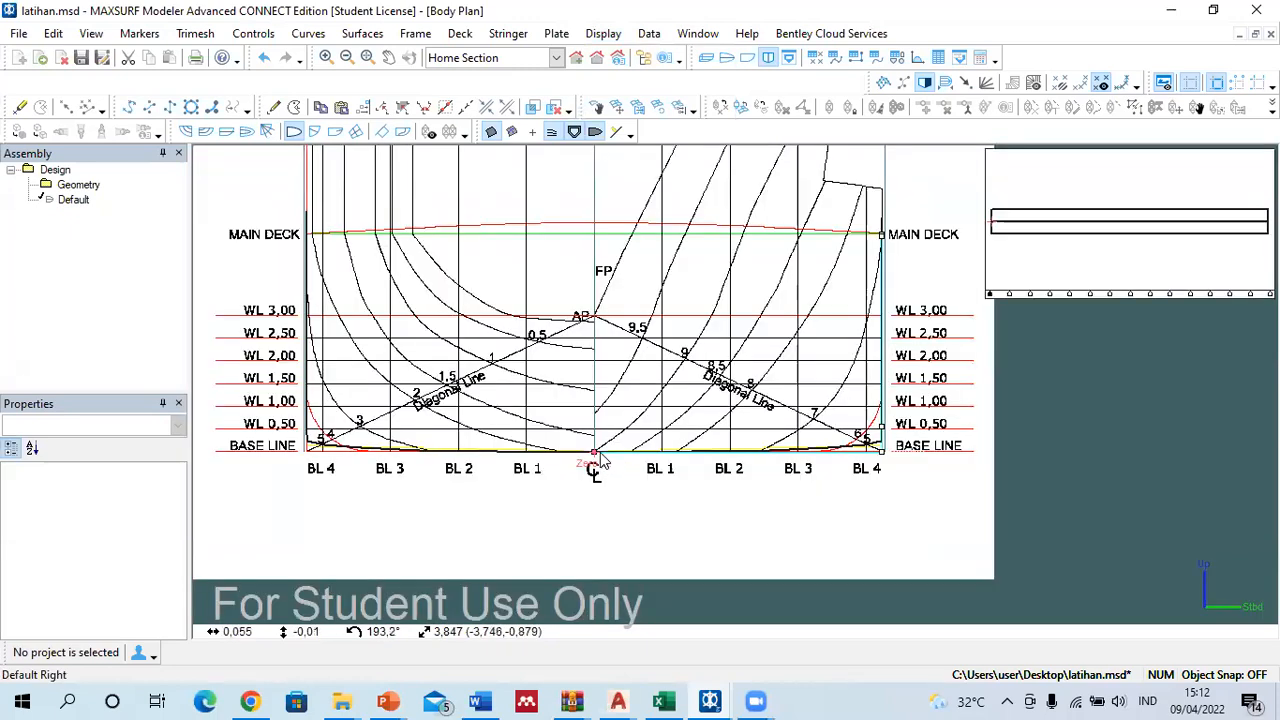
click(595, 458)
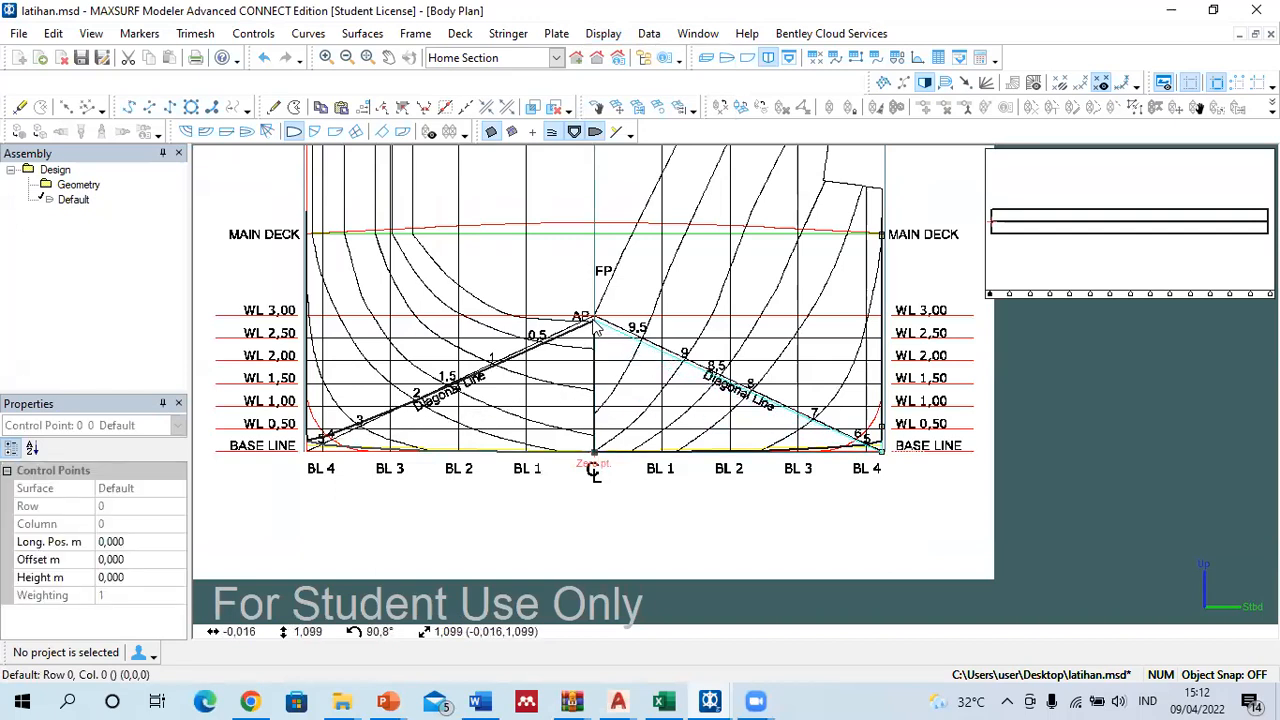
drag(886, 452, 707, 312)
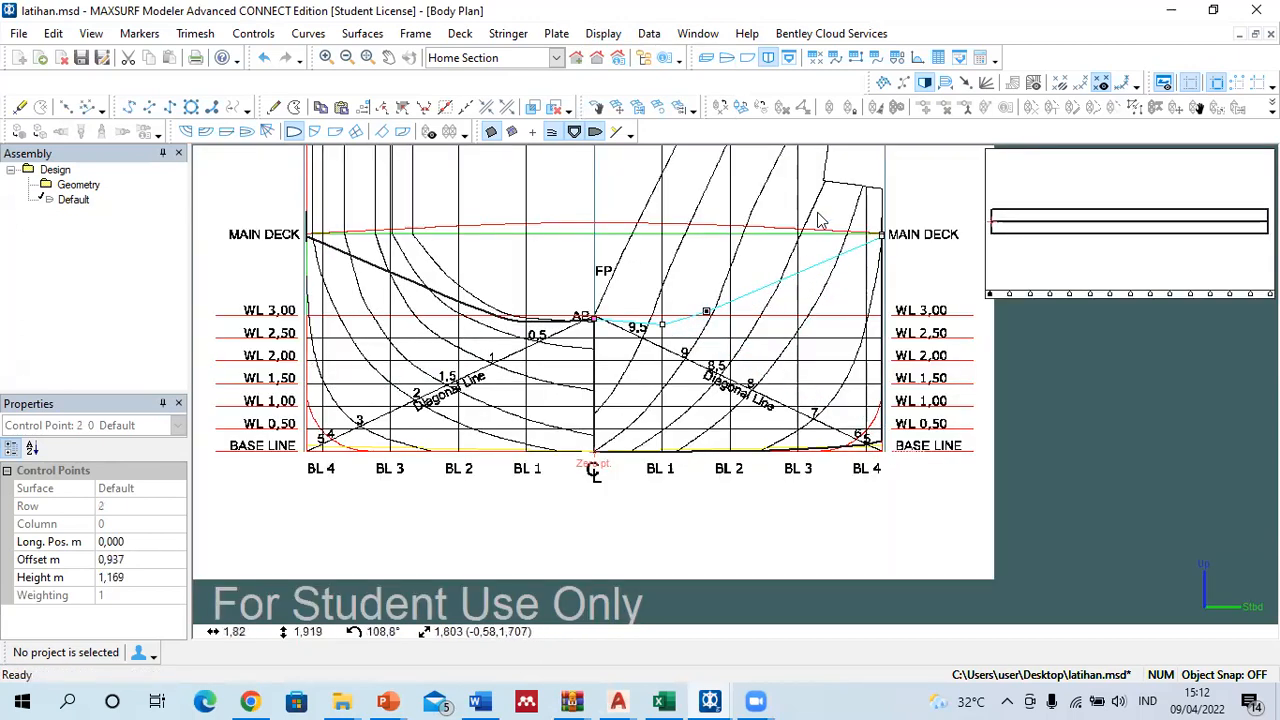
Step: Move the AP column's row 3 control point inboard and refine row 2 to about 0.901 m offset and 1.219 m height
scroll(820, 211, up, 2)
scroll(907, 252, up, 1)
click(909, 247)
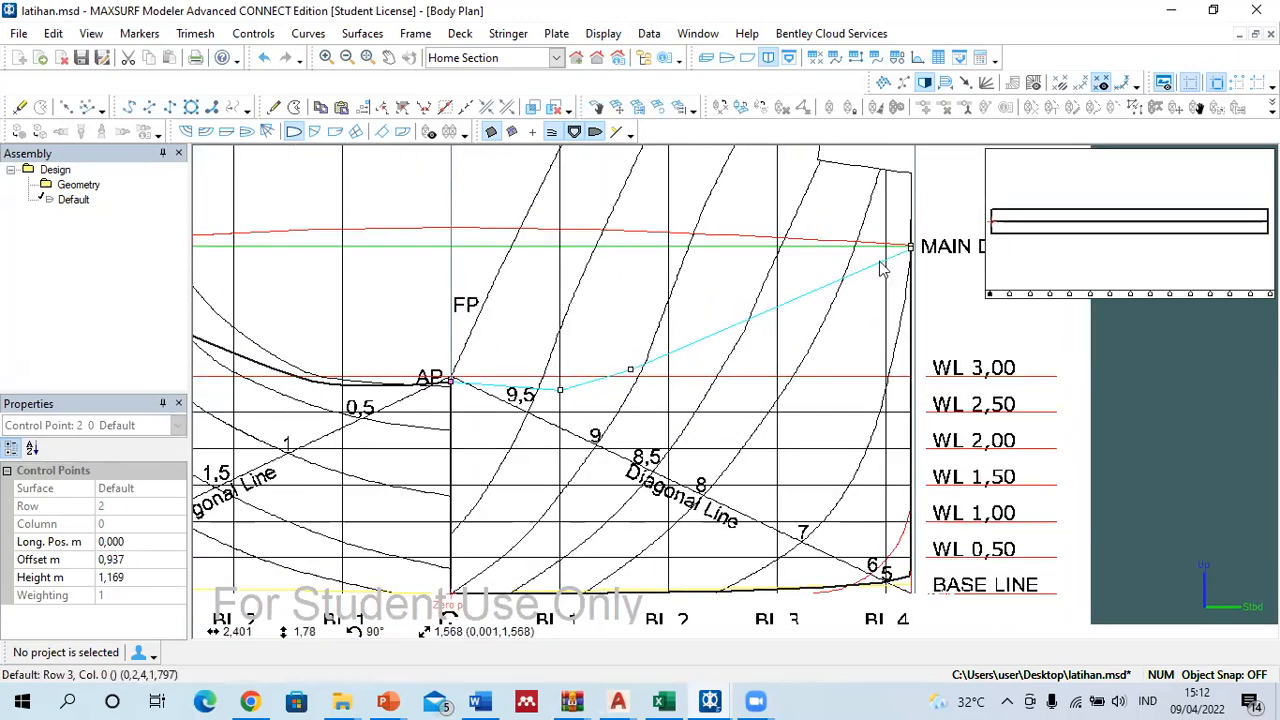
drag(750, 327, 719, 296)
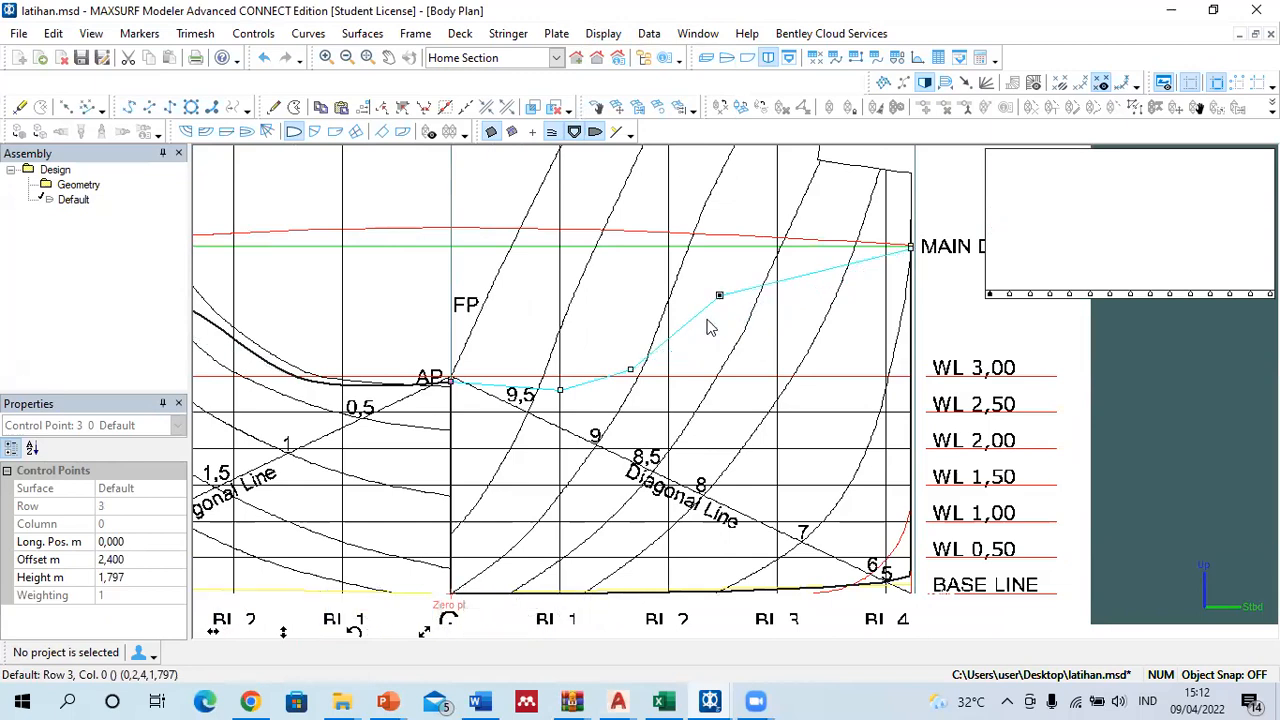
scroll(536, 410, up, 1)
drag(564, 388, 563, 382)
drag(650, 362, 641, 363)
scroll(735, 435, down, 2)
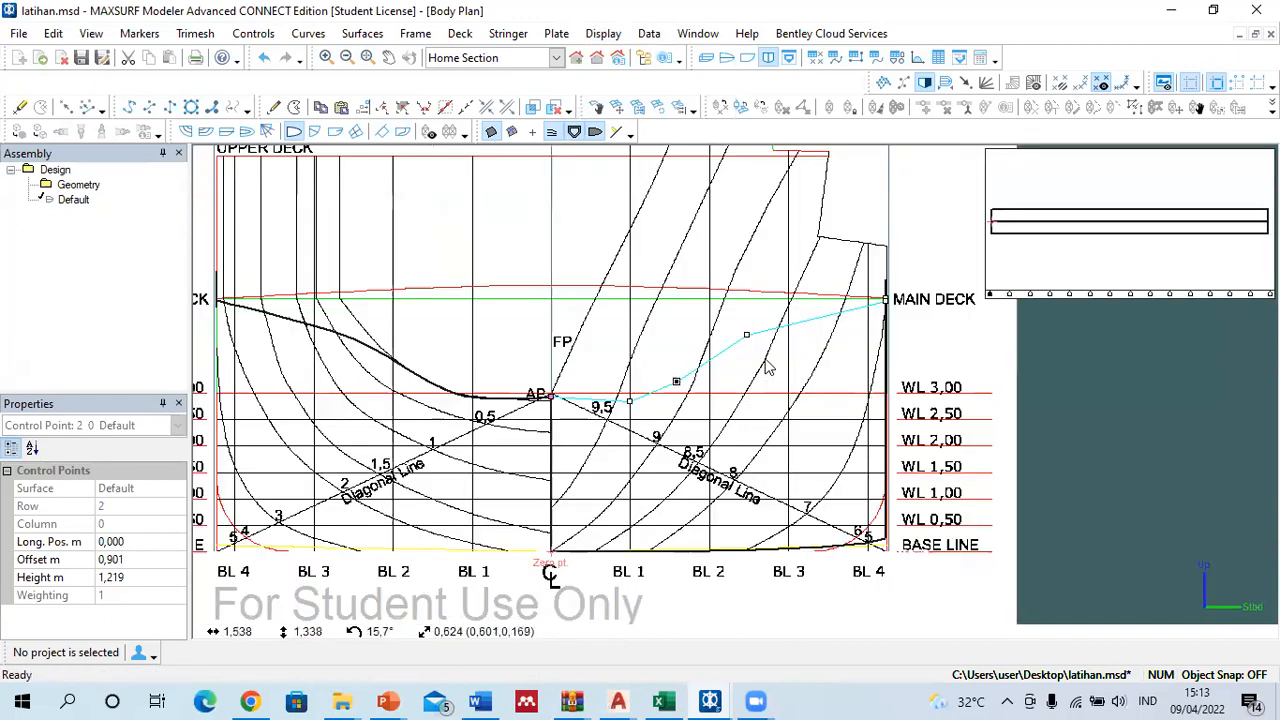
Step: Pull the row 4, 5 and 6 control points of the AP column inboard from the main deck edge, row 6 to about 2.009 m offset
drag(883, 300, 786, 315)
scroll(877, 288, up, 2)
drag(894, 313, 734, 327)
drag(894, 312, 779, 318)
scroll(1000, 335, down, 3)
scroll(983, 350, down, 1)
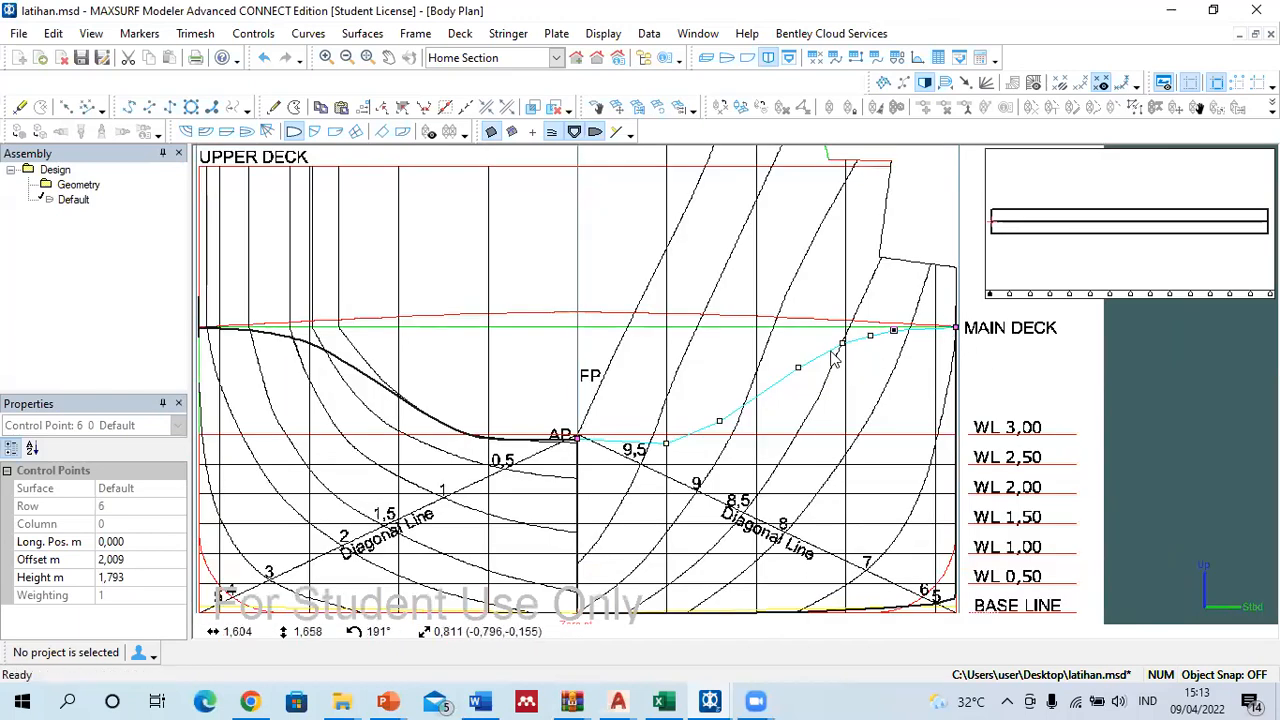
Step: Reposition the upper five control points of the AP column along the AP section, with the top one on the main deck line
drag(801, 369, 748, 404)
drag(842, 343, 790, 384)
mouse_move(871, 338)
mouse_down()
mouse_move(822, 365)
mouse_move(871, 351)
mouse_up()
drag(954, 329, 807, 350)
drag(821, 365, 778, 387)
click(810, 410)
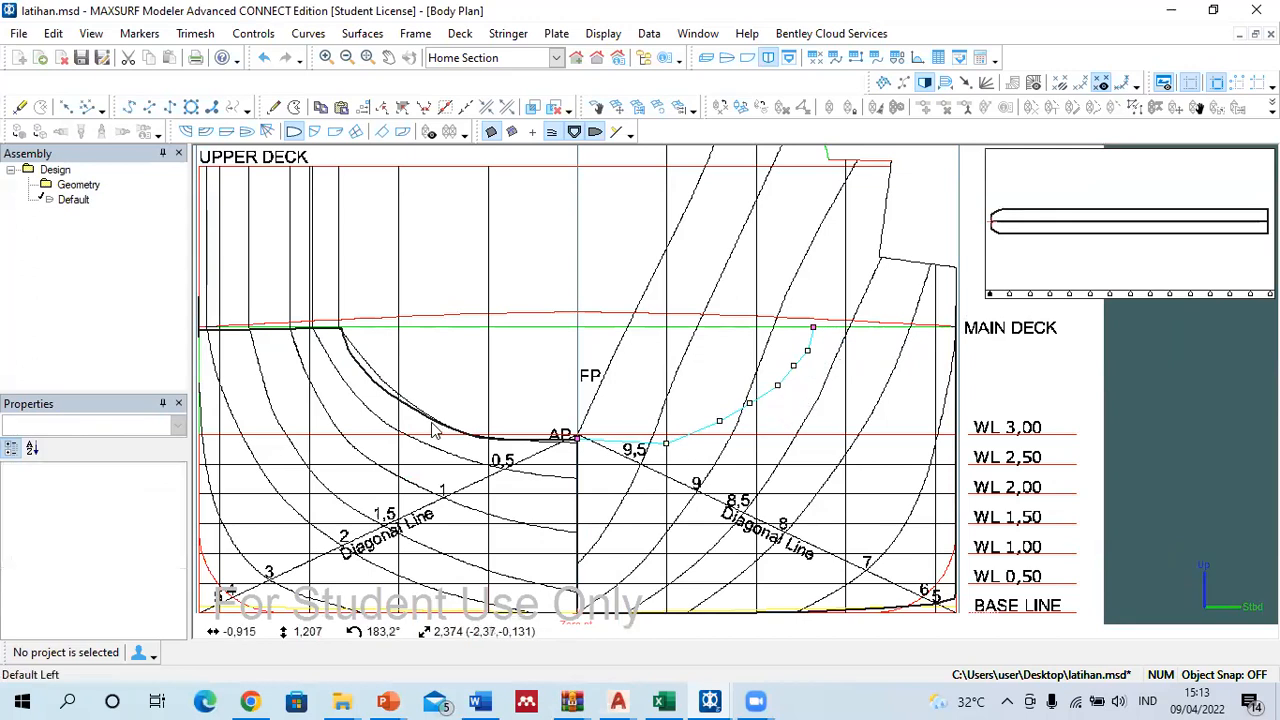
Step: Refine the AP section with row 6 at about 1.400 m offset and 1.673 m height, and row 4 at 1.225 m offset
scroll(382, 385, up, 2)
drag(962, 392, 992, 337)
click(983, 365)
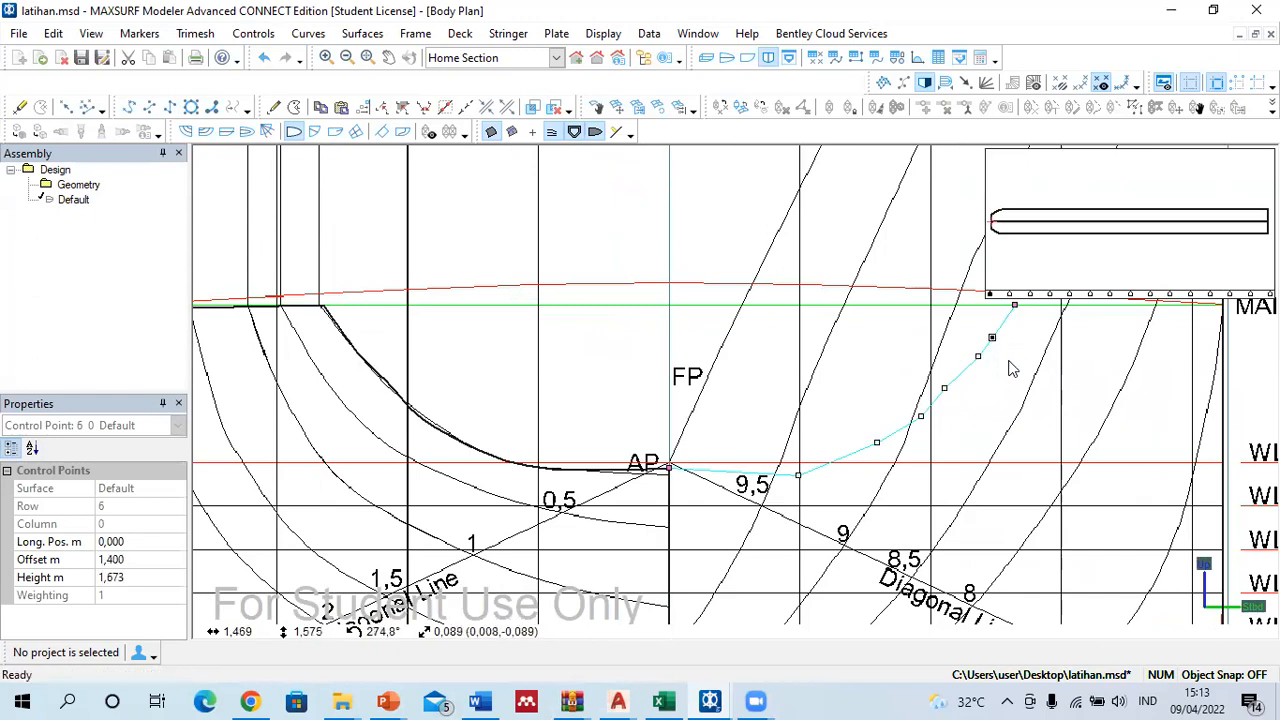
click(980, 394)
click(945, 389)
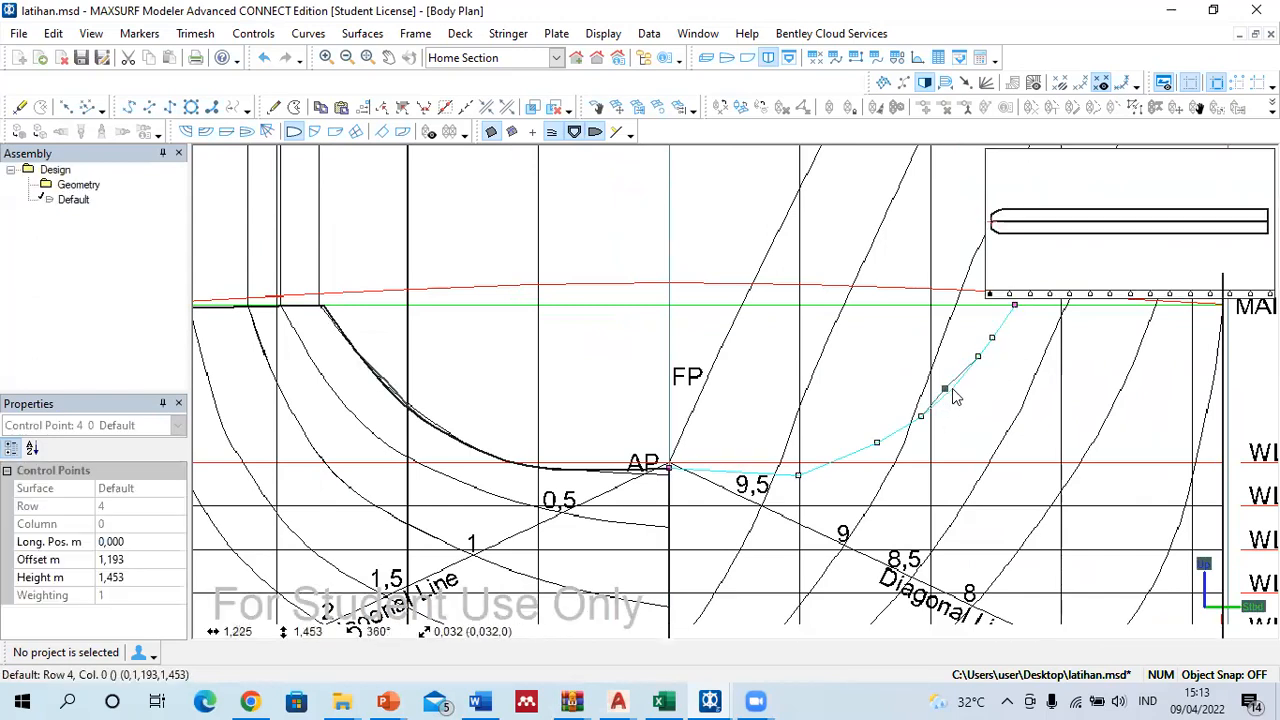
drag(953, 392, 960, 391)
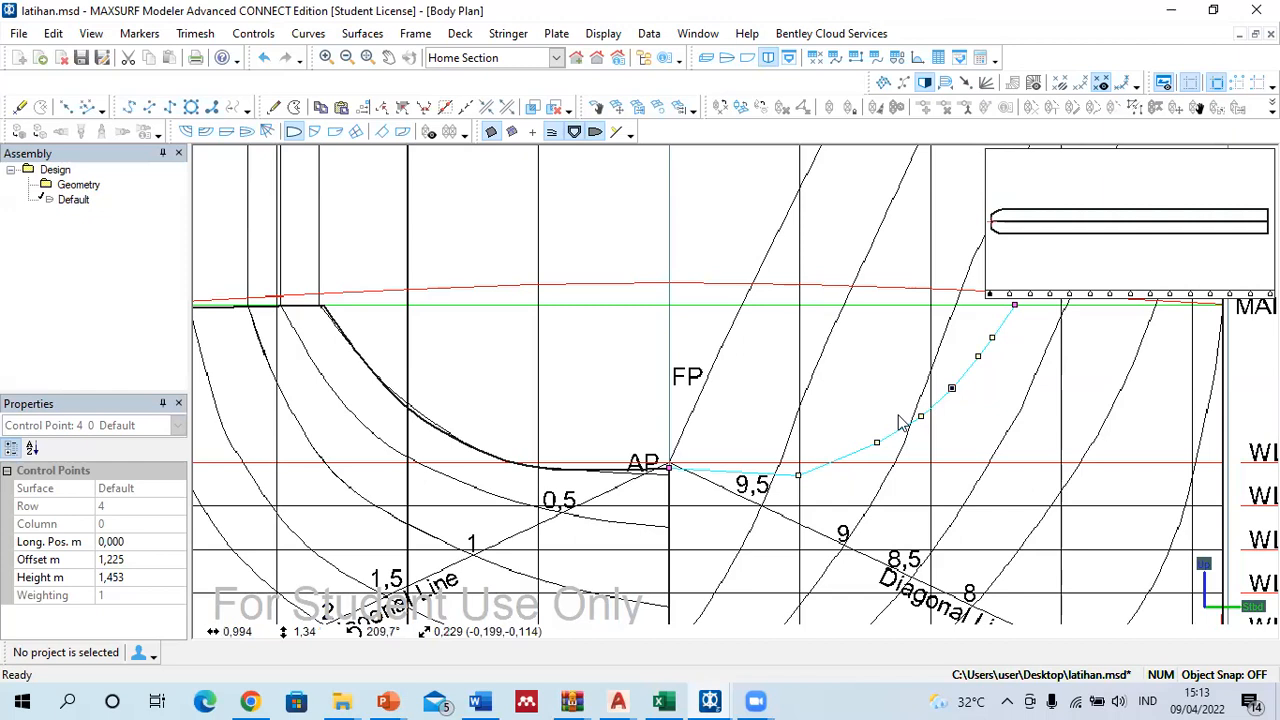
Step: Display the hull in the Perspective view and examine the shape of its aft end from below and the side
click(706, 59)
scroll(491, 491, down, 3)
click(527, 366)
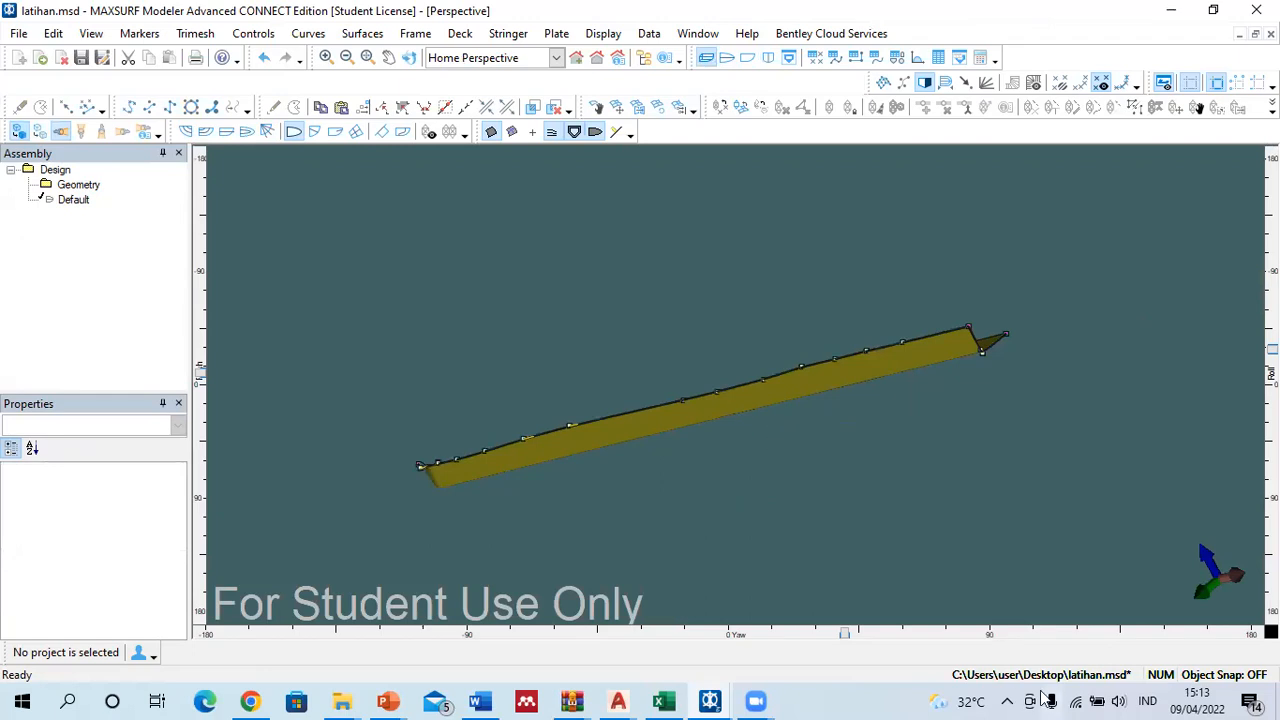
drag(847, 638, 905, 633)
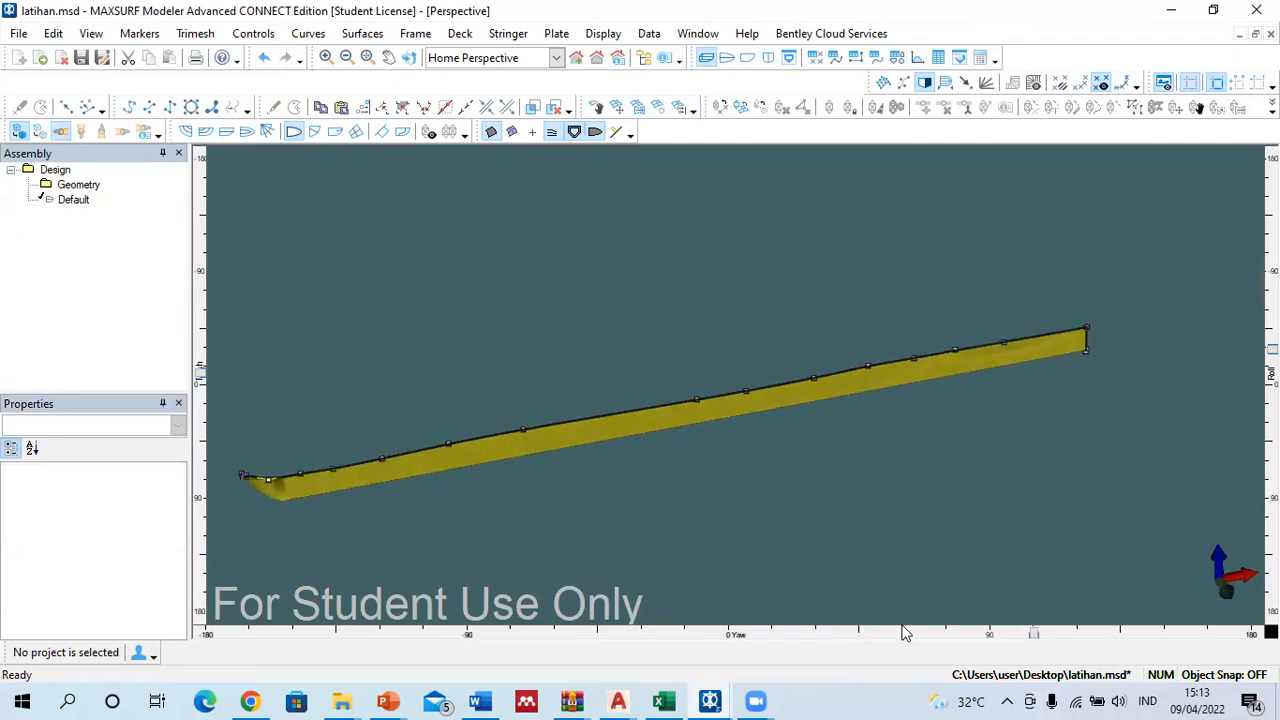
scroll(772, 489, down, 4)
scroll(490, 486, up, 10)
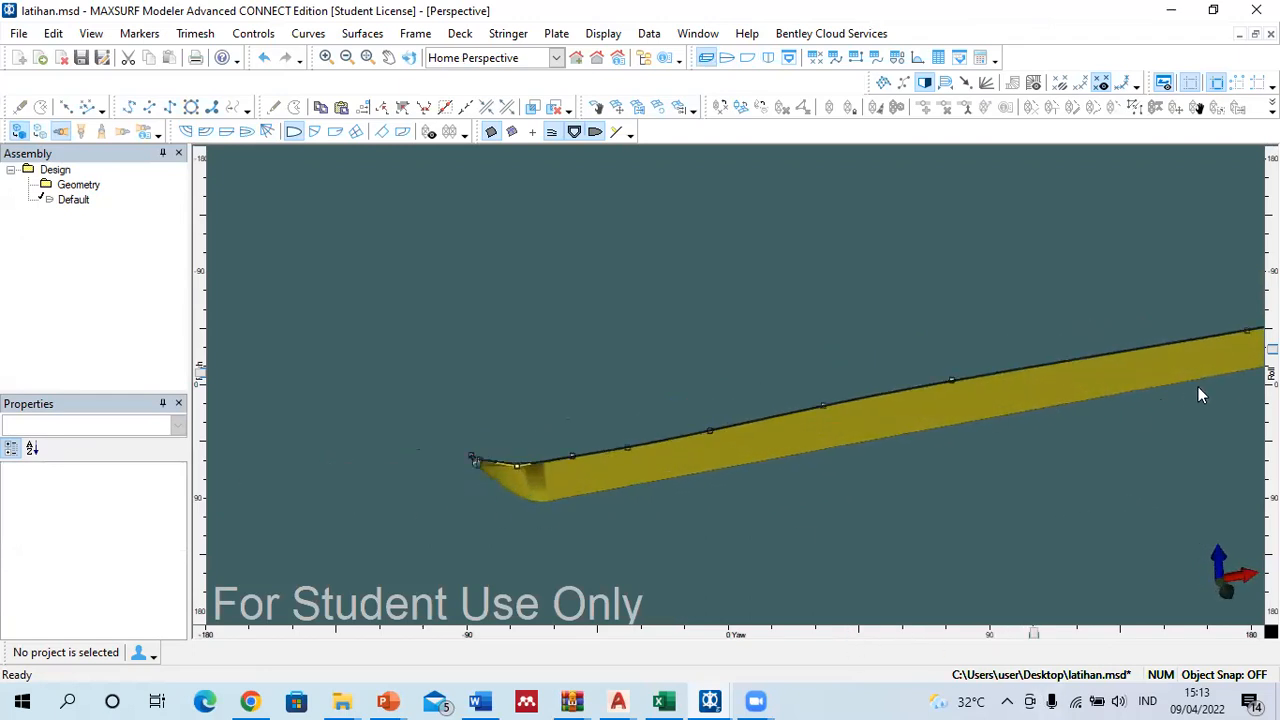
drag(1271, 349, 1271, 374)
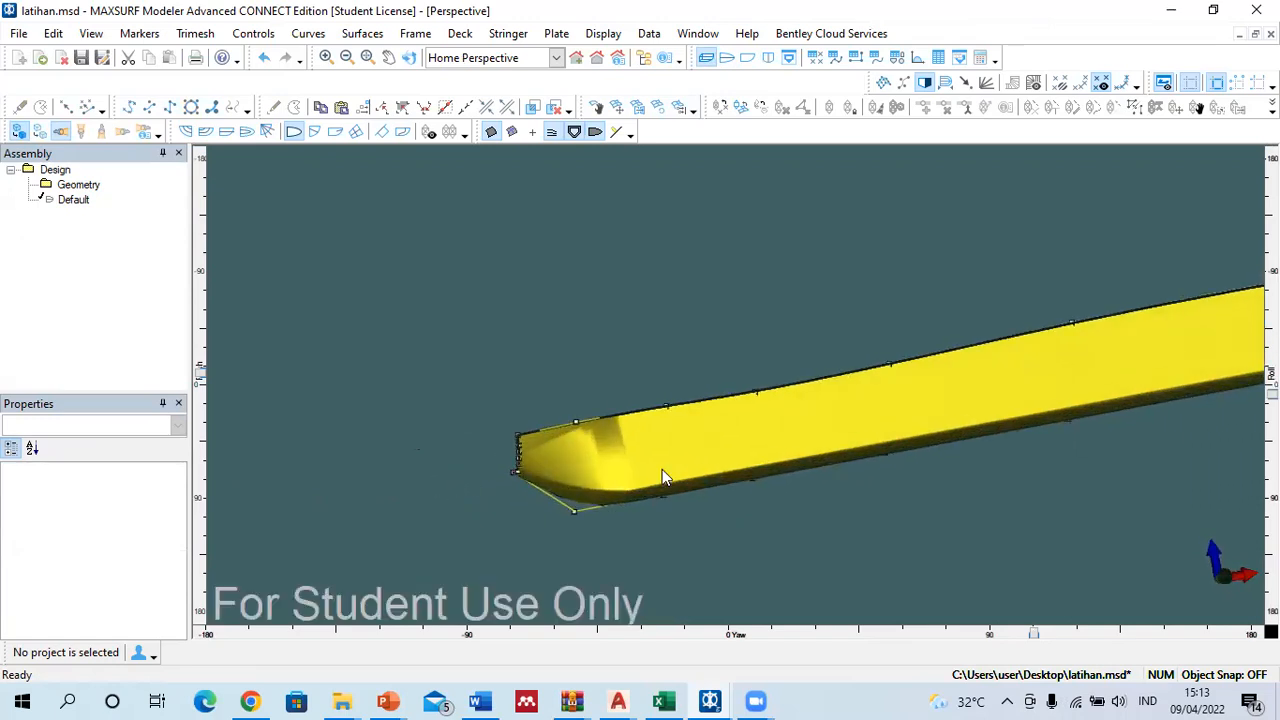
Step: Set both the longitudinal and transverse surface stiffness of the Default surface to 4
click(654, 463)
right_click(654, 463)
click(716, 450)
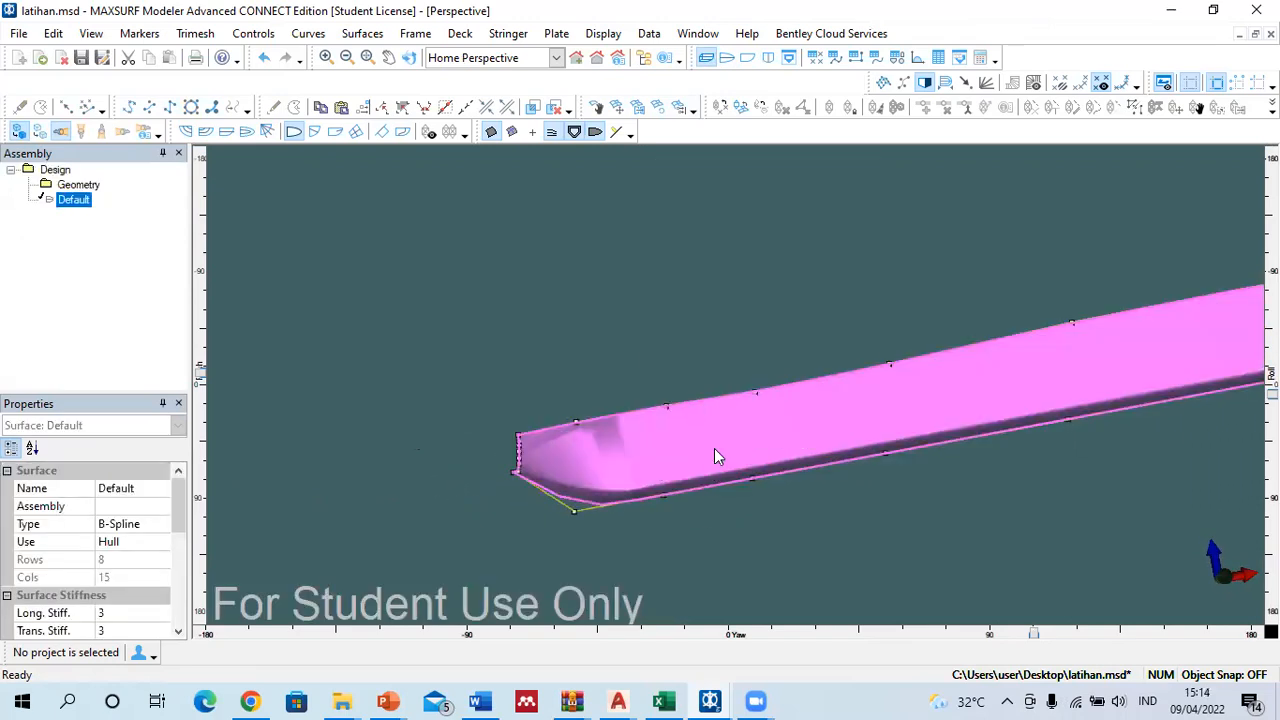
click(493, 410)
click(493, 410)
click(491, 366)
click(463, 410)
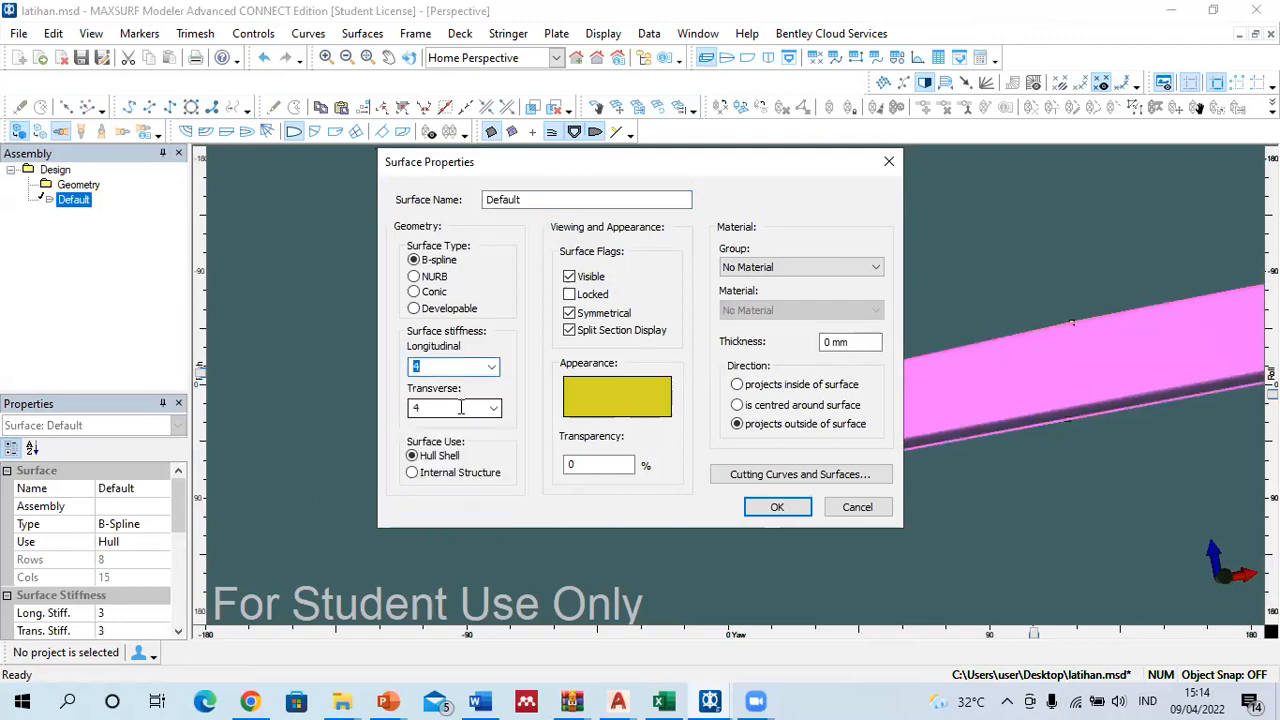
click(771, 508)
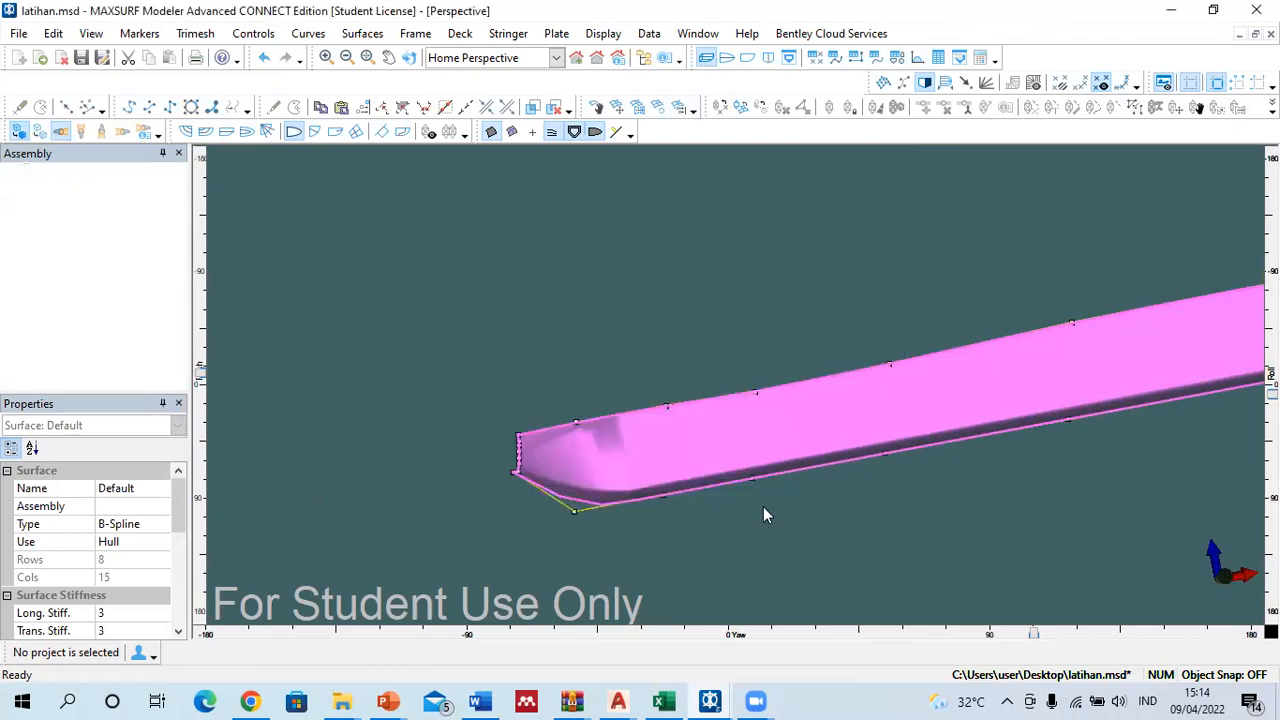
click(763, 514)
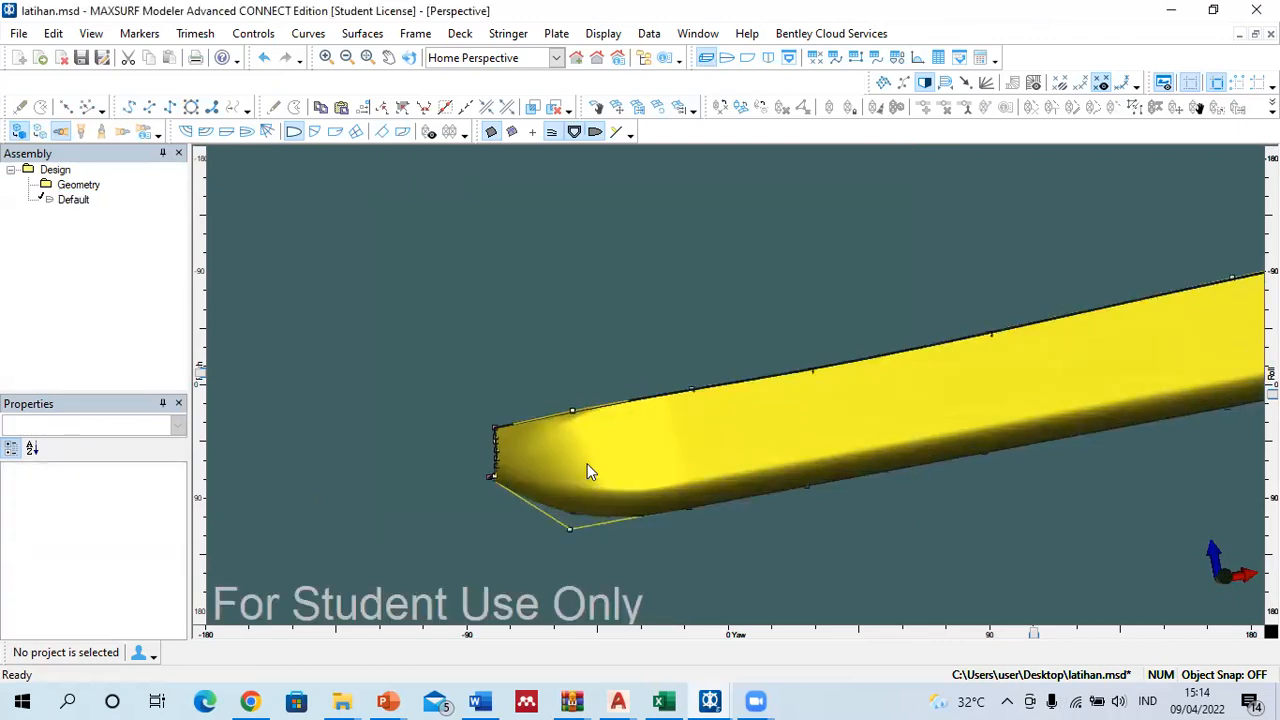
Step: Show the full control point net and examine the hull from stern to bow in the Perspective view
click(883, 82)
drag(579, 491, 630, 552)
drag(669, 317, 751, 525)
scroll(370, 358, down, 5)
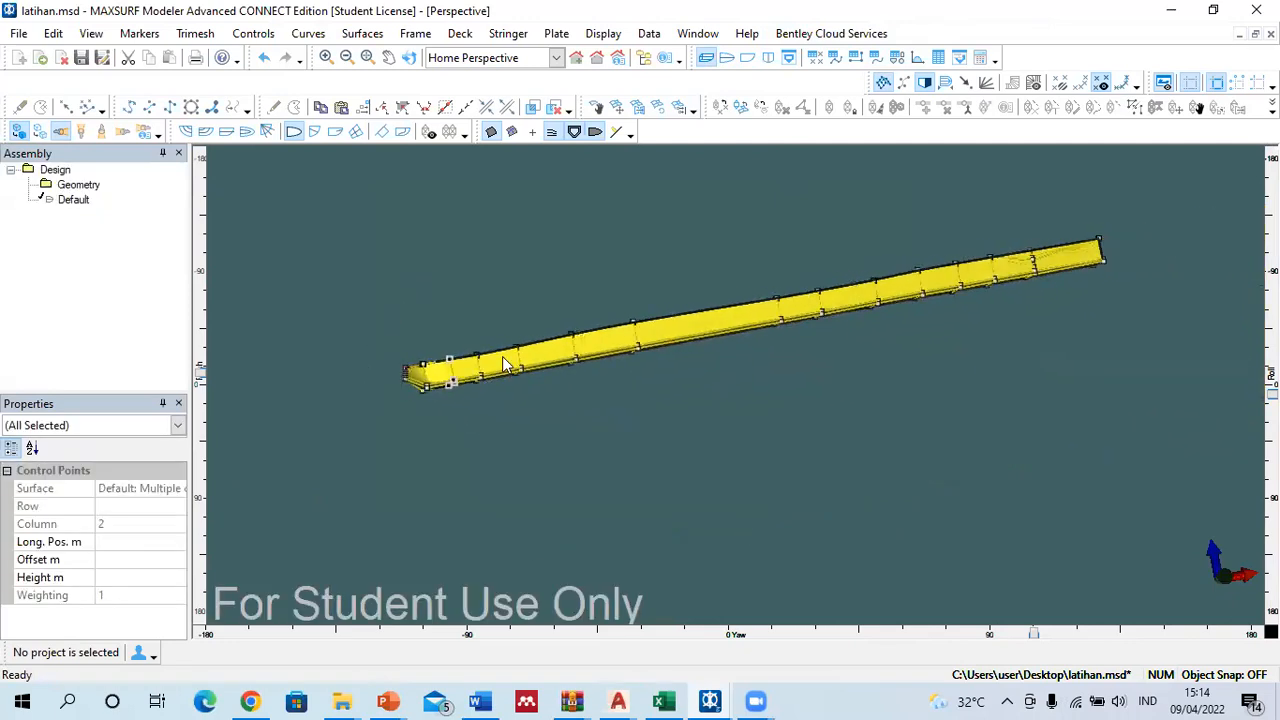
scroll(510, 357, down, 3)
scroll(830, 268, up, 7)
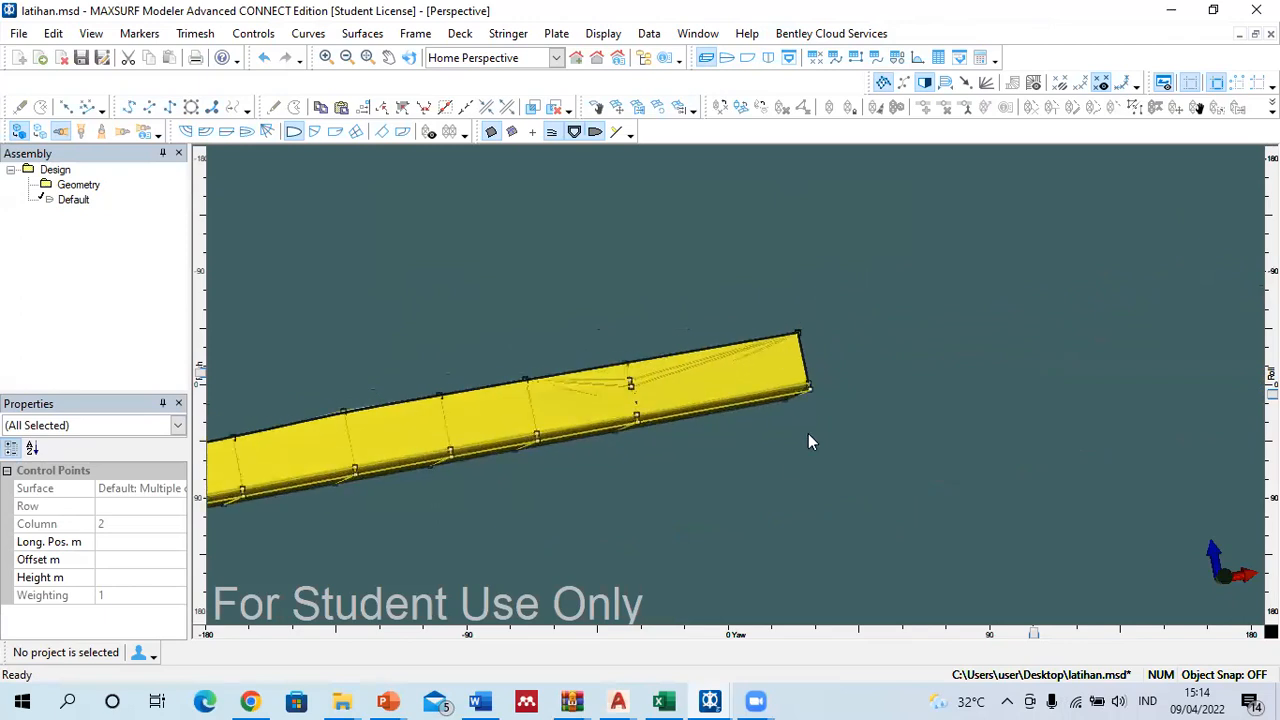
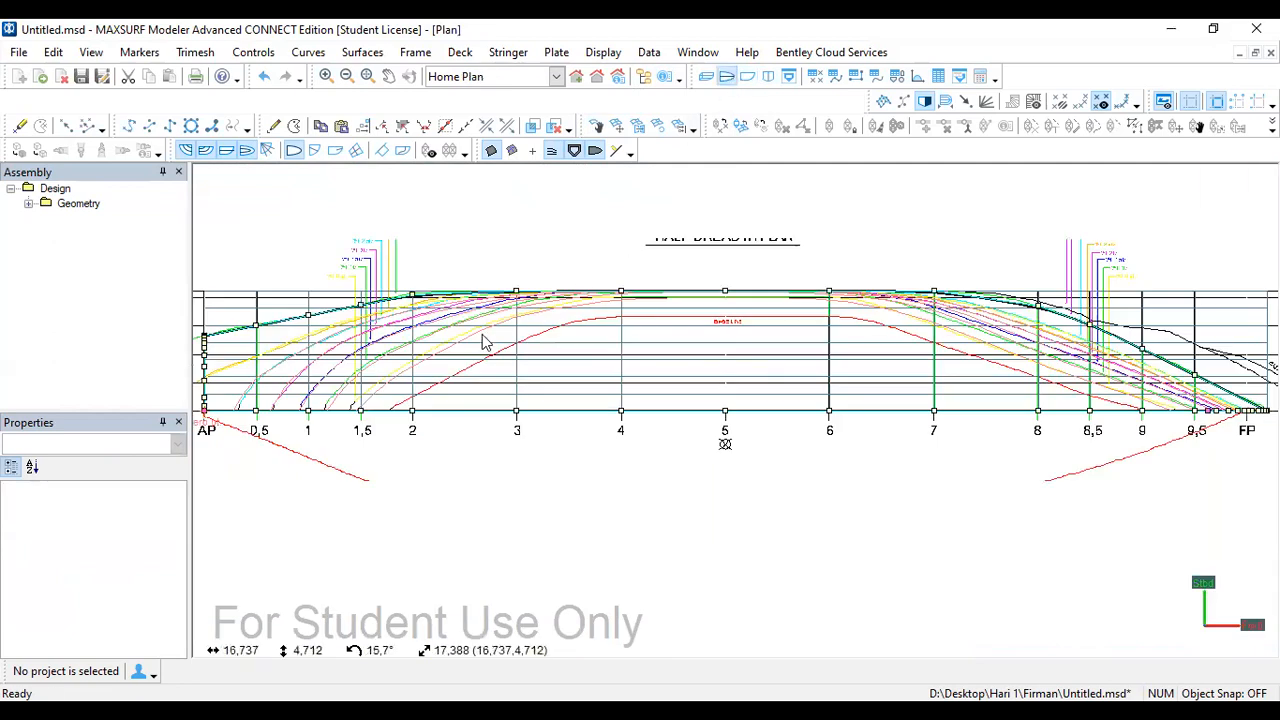
Step: Align the aftmost control point column with the stern in the Profile view, with its row 11 point at -2.394 m longitudinal position
scroll(255, 412, down, 3)
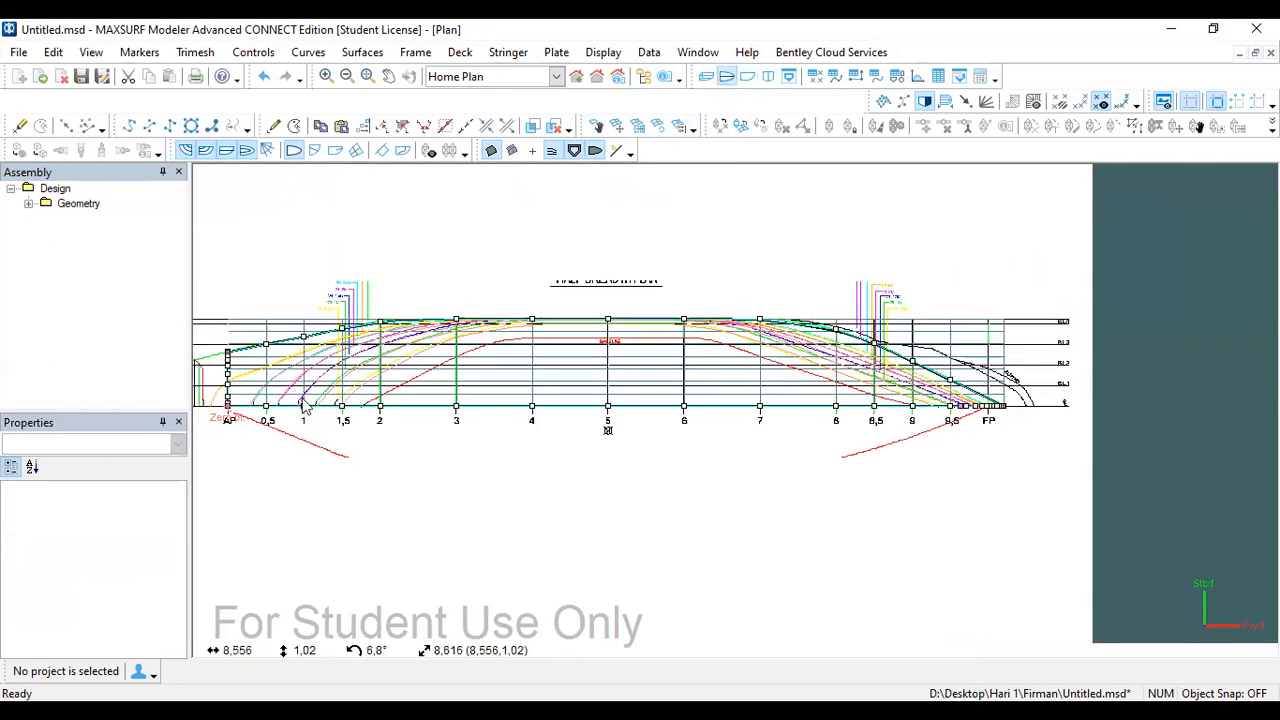
scroll(503, 393, down, 1)
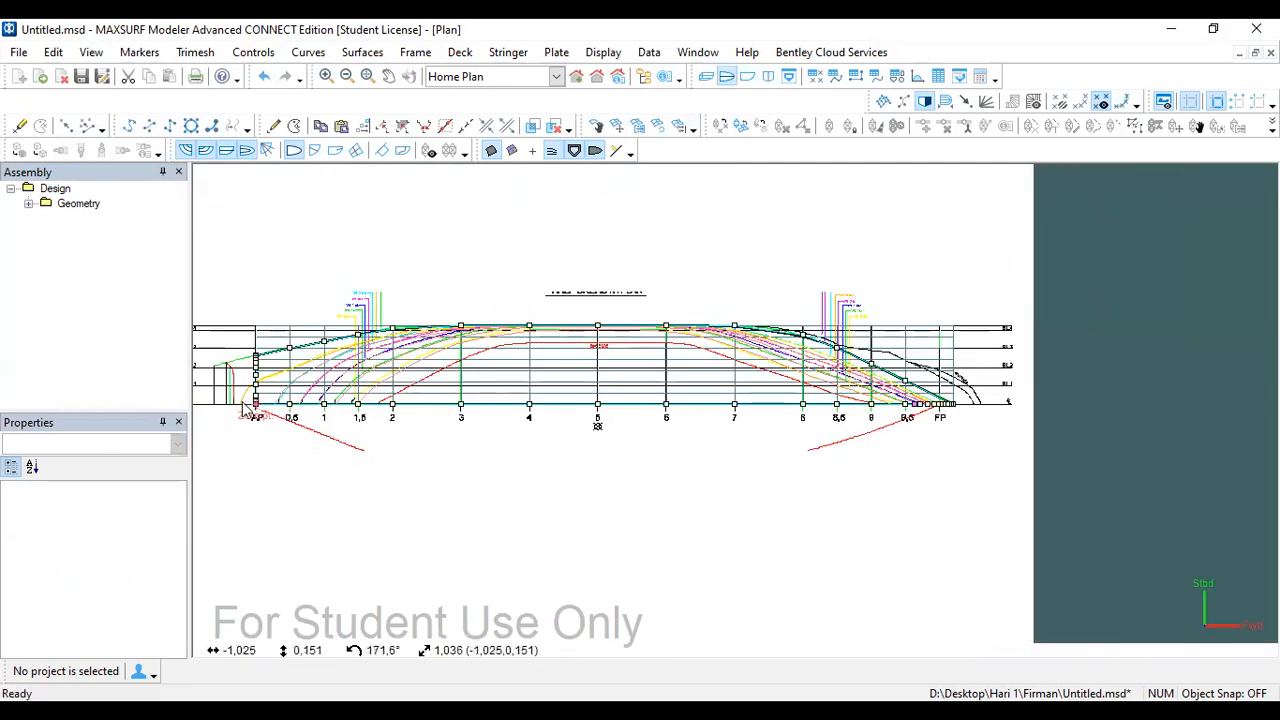
scroll(955, 408, up, 3)
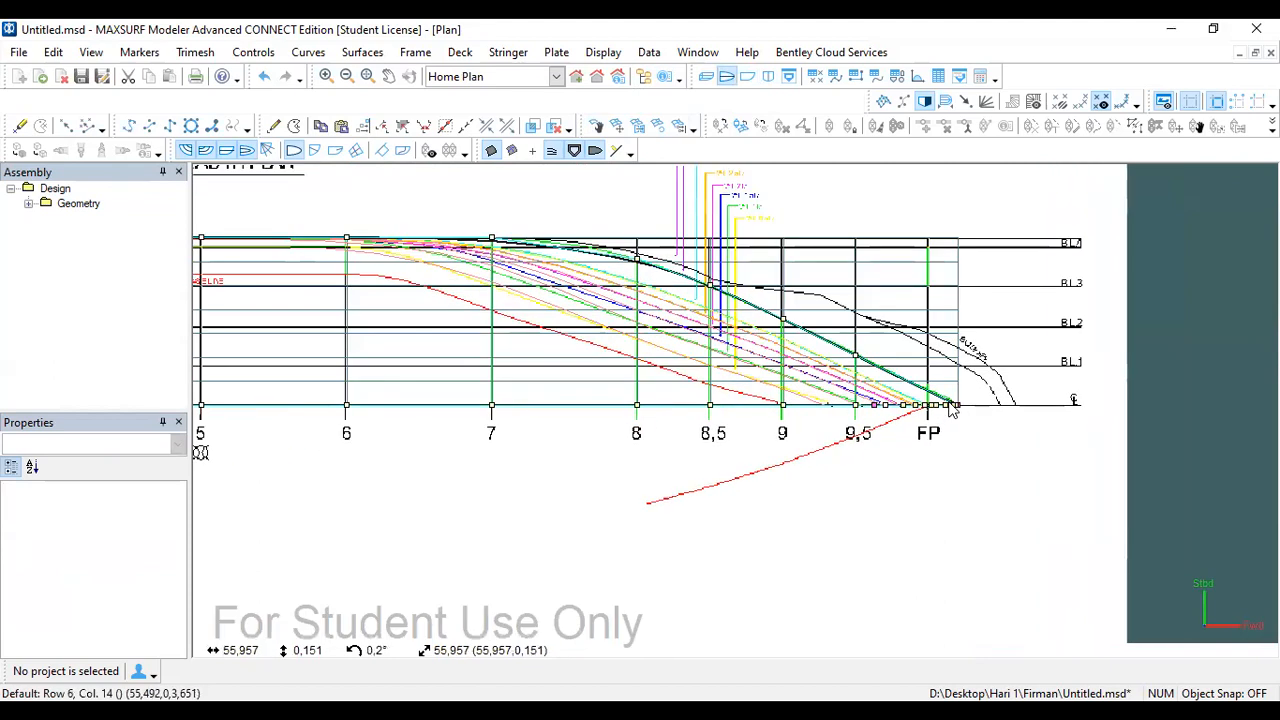
scroll(951, 410, up, 3)
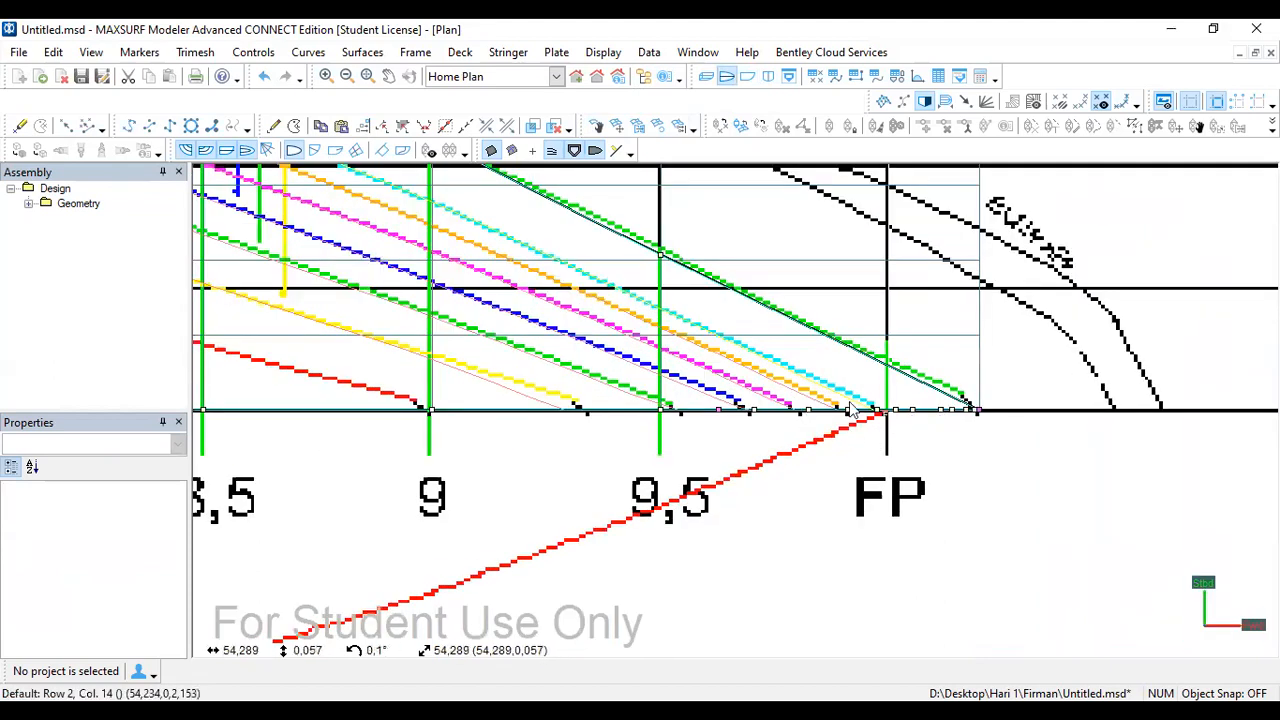
scroll(1045, 430, down, 3)
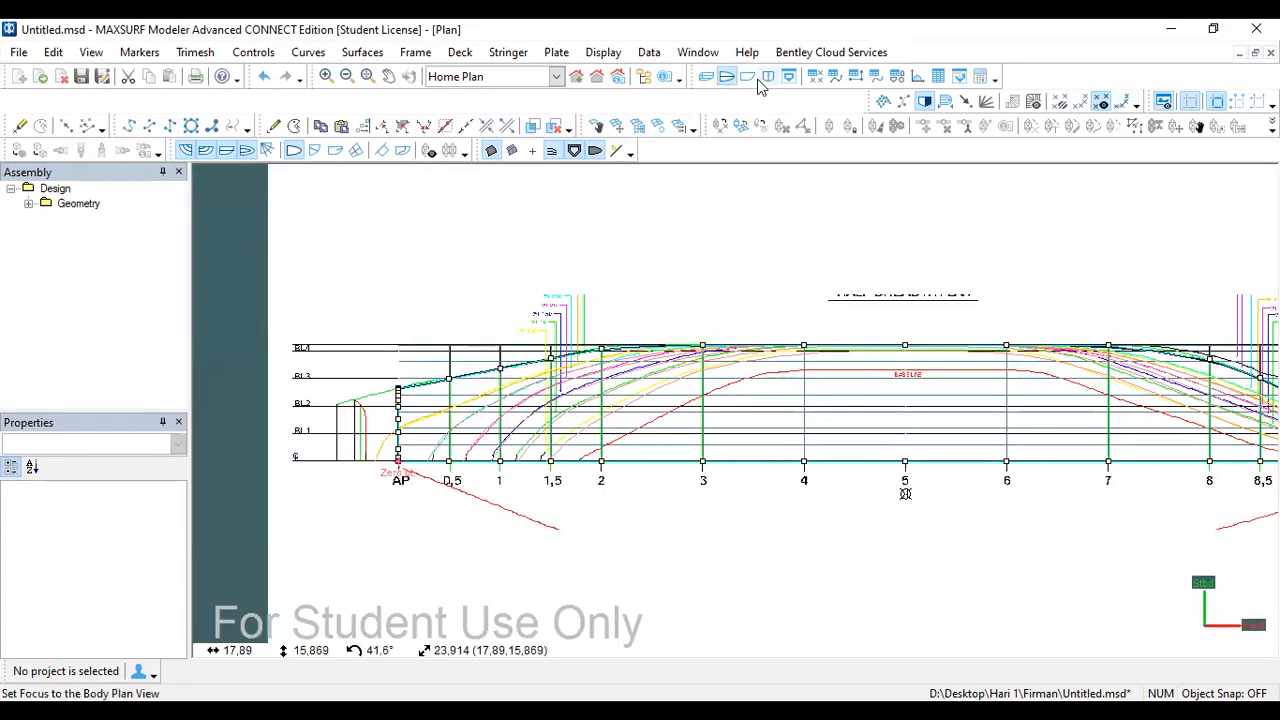
click(747, 78)
scroll(266, 362, up, 5)
middle_drag(258, 365, 573, 332)
drag(568, 322, 600, 452)
drag(560, 381, 475, 348)
click(531, 344)
Step: Place the intermediate points of the aftmost column along the sloping transom line, row 5 at about -1.981 m longitudinal position and 3.729 m height
scroll(541, 333, up, 2)
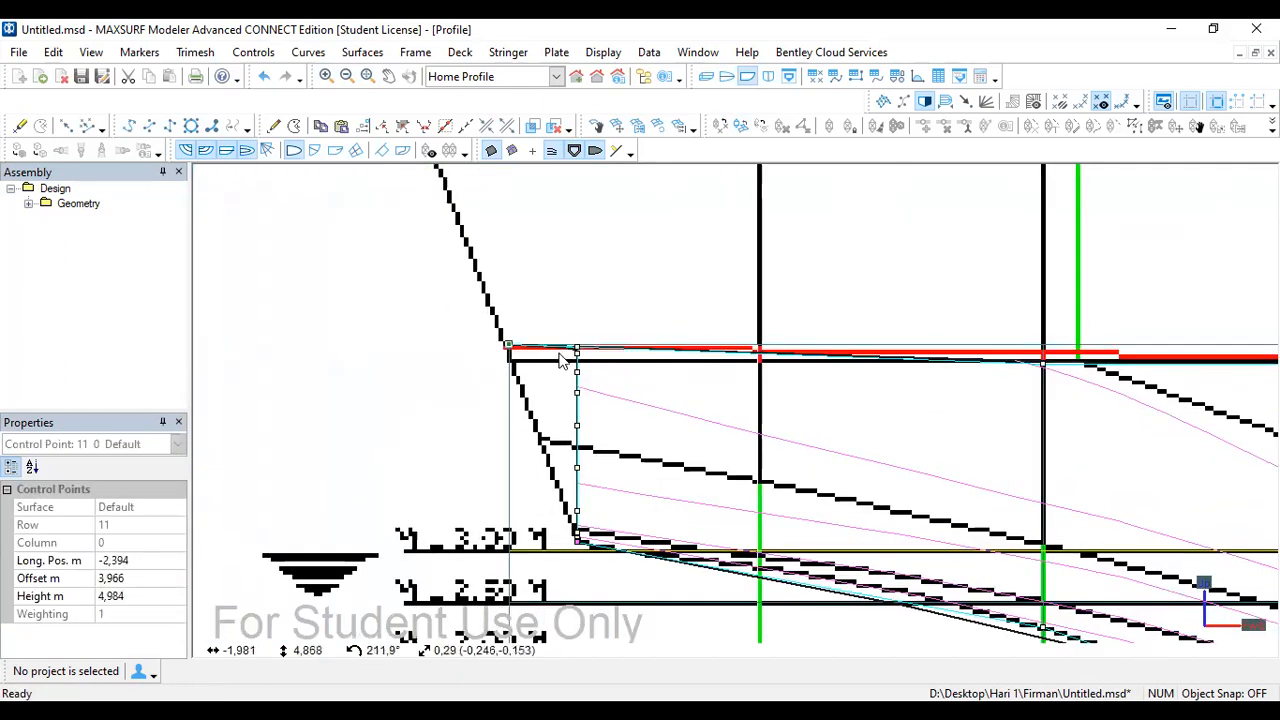
click(577, 358)
drag(576, 355, 551, 475)
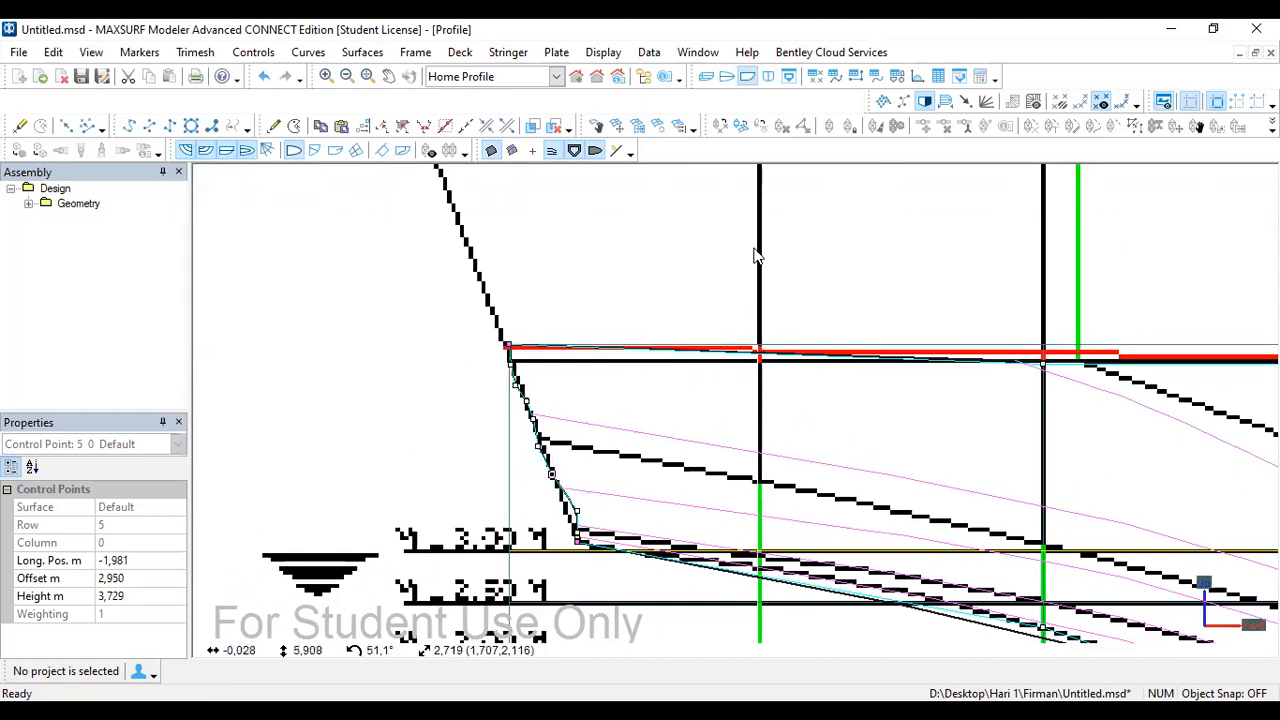
Step: Bring the row 6 and 7 points of the aftmost column onto the red transom curve in the Plan view, row 7 at about 3.125 m offset
click(727, 77)
scroll(414, 406, up, 2)
scroll(365, 268, up, 2)
scroll(365, 268, down, 3)
scroll(421, 313, up, 2)
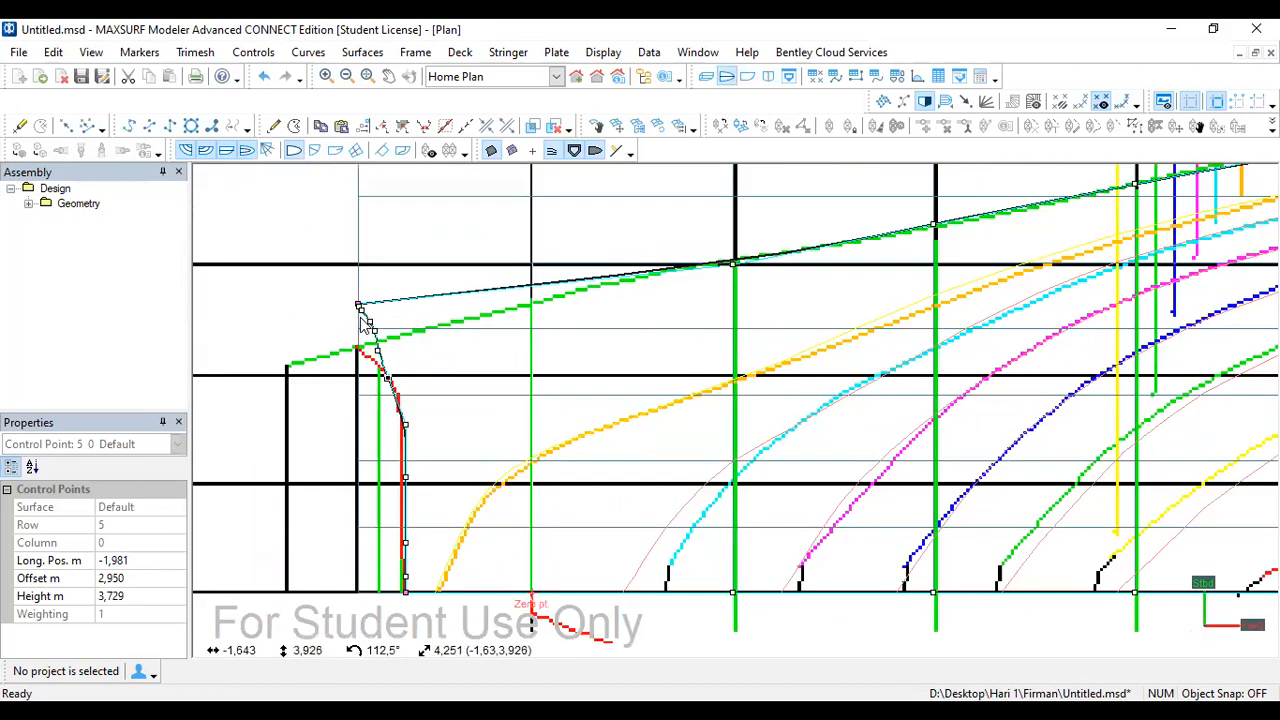
drag(381, 370, 395, 414)
drag(374, 331, 387, 401)
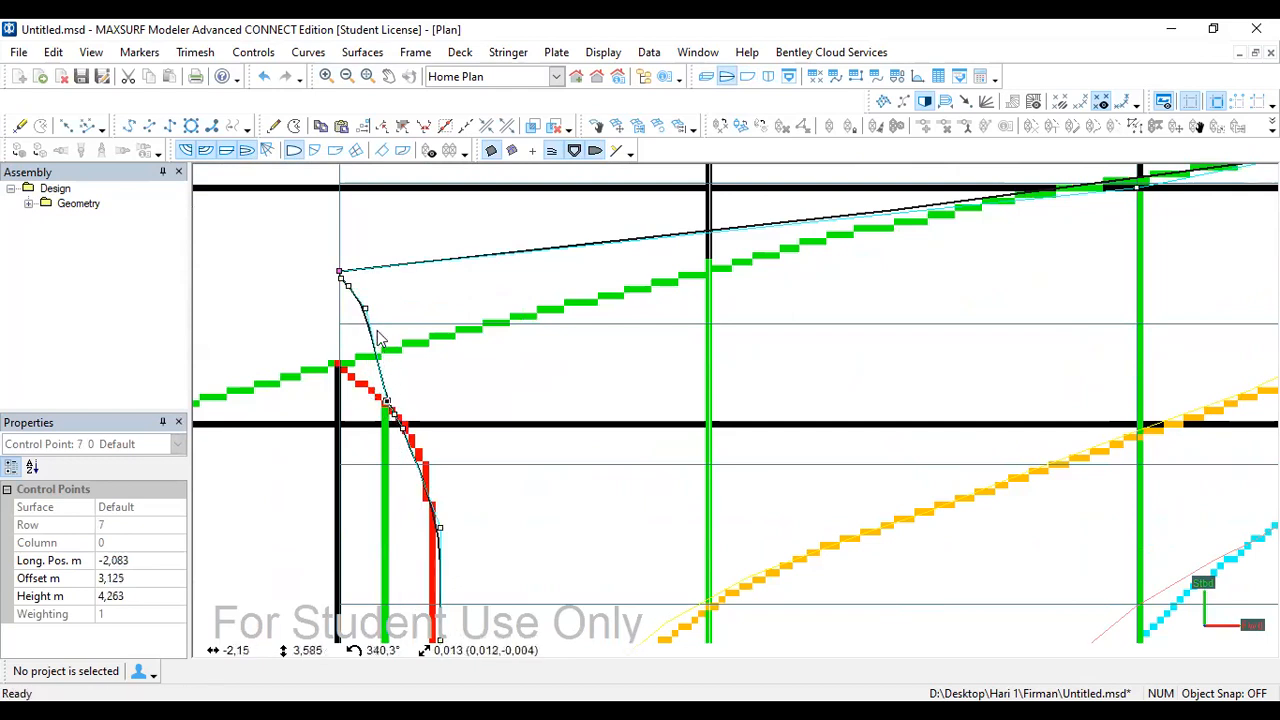
Step: Move the row 8 to 11 points of the aftmost column inboard onto the red transom curve, row 9 to about 3.283 m offset
drag(365, 310, 366, 382)
drag(348, 286, 343, 371)
drag(329, 252, 346, 356)
scroll(325, 365, up, 5)
drag(316, 317, 320, 344)
drag(370, 386, 376, 375)
scroll(438, 314, down, 5)
scroll(440, 318, down, 5)
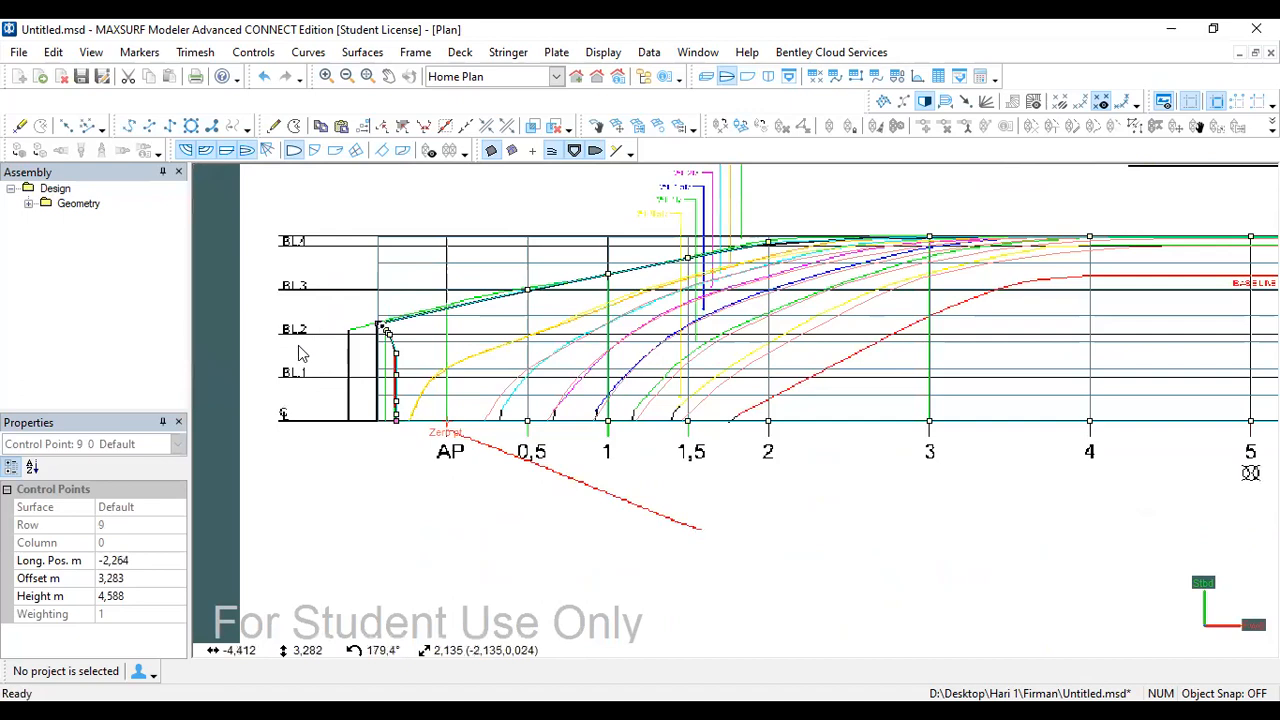
scroll(300, 353, down, 3)
scroll(790, 348, down, 2)
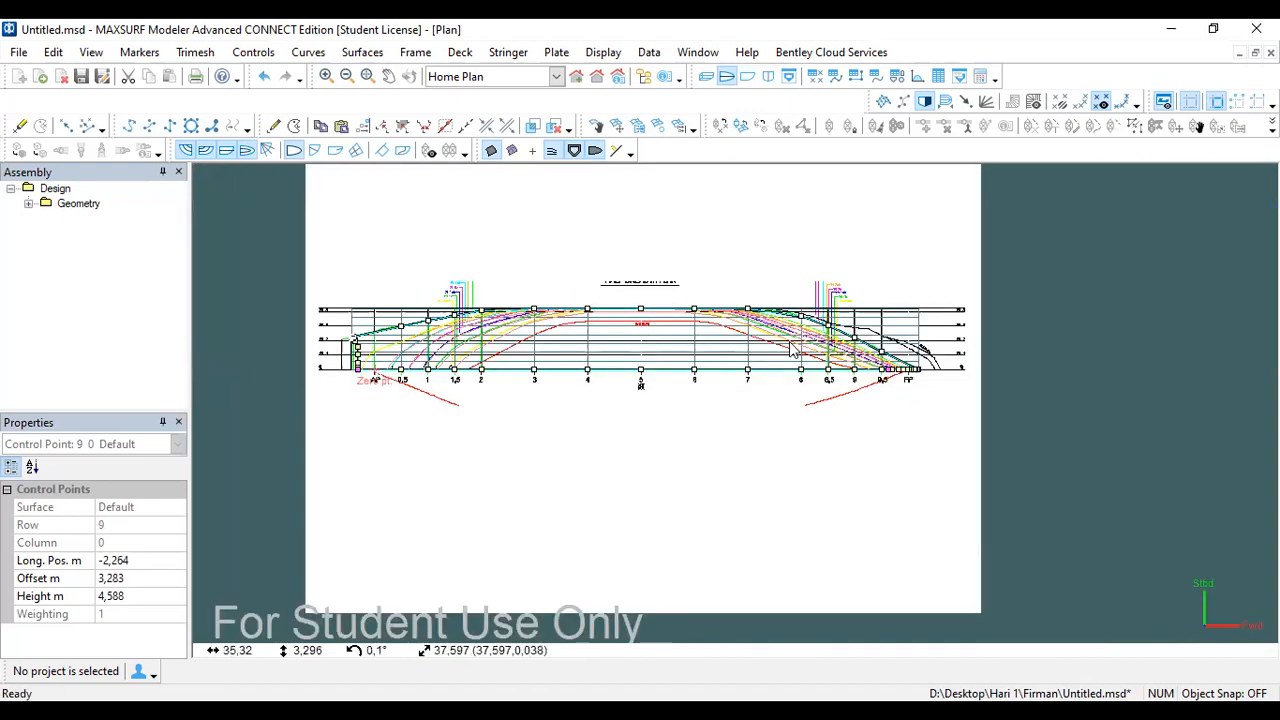
Step: Straighten the aftmost column along the transom line in the Profile view, with row 6 at about -2.035 m longitudinal position and 4.000 m height
click(747, 77)
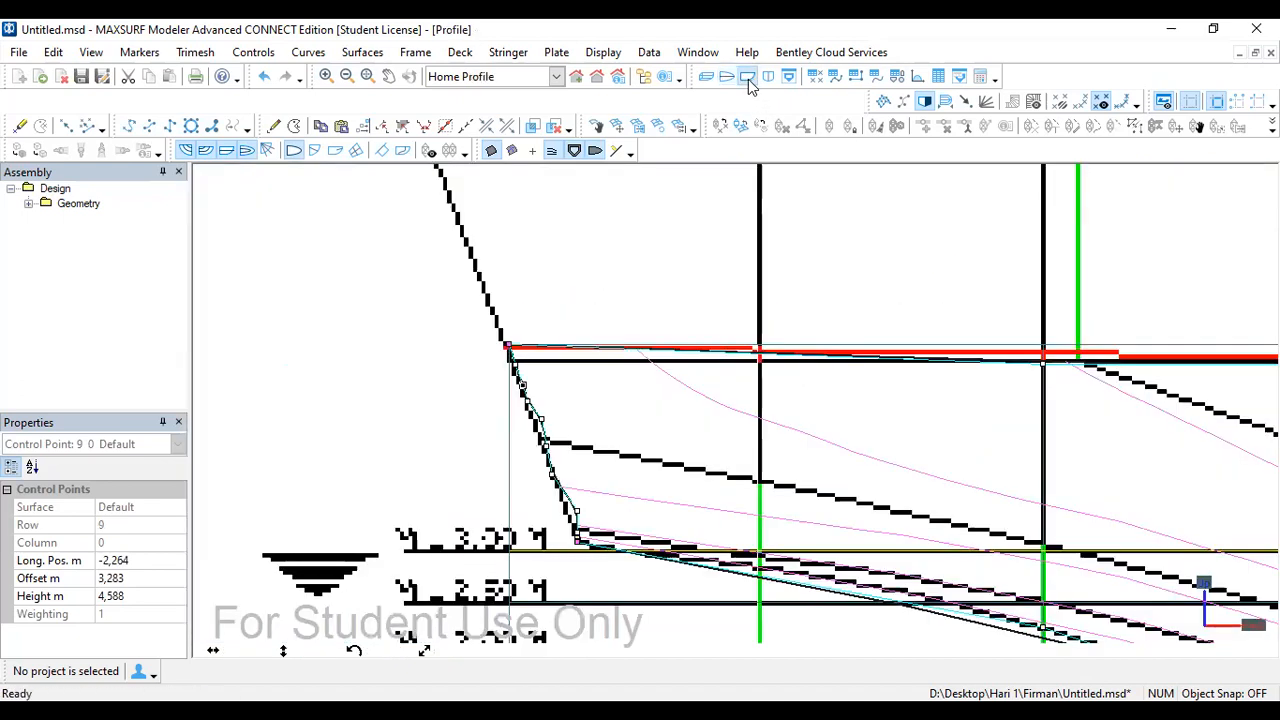
scroll(645, 500, up, 3)
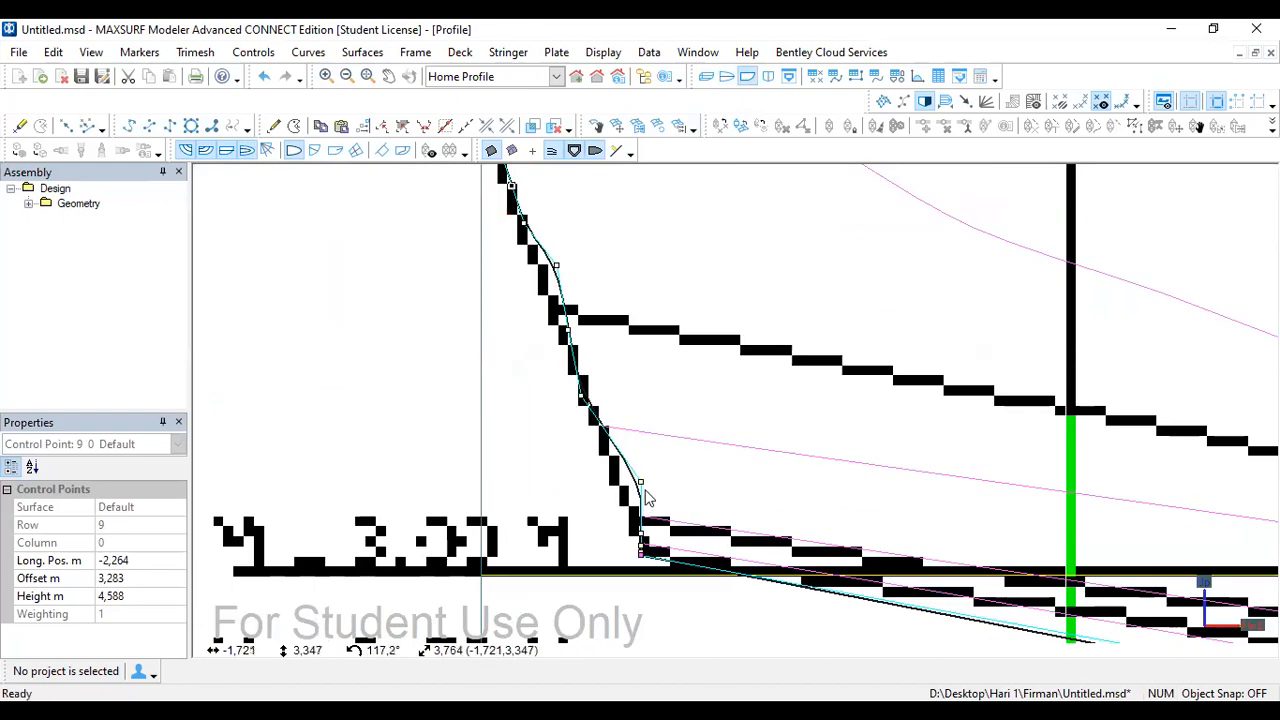
drag(555, 266, 541, 274)
click(562, 330)
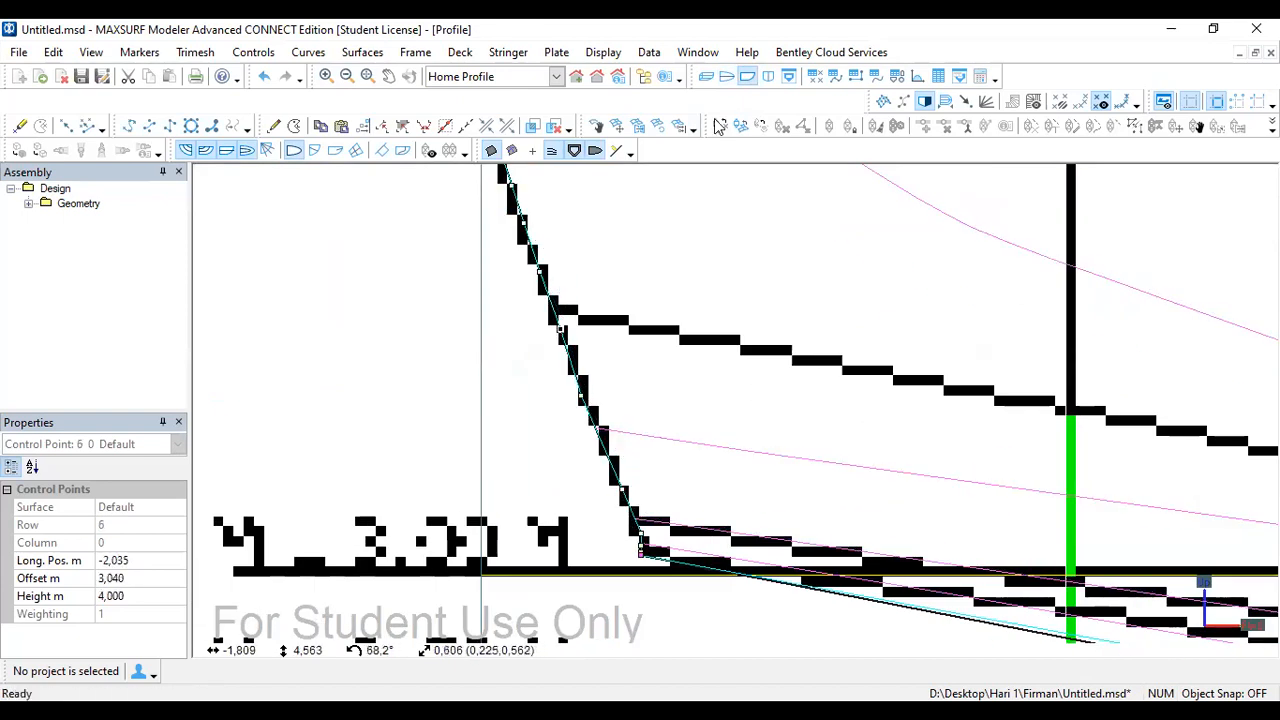
Step: Compare the aftmost section with the AP line in the Body Plan view
click(768, 77)
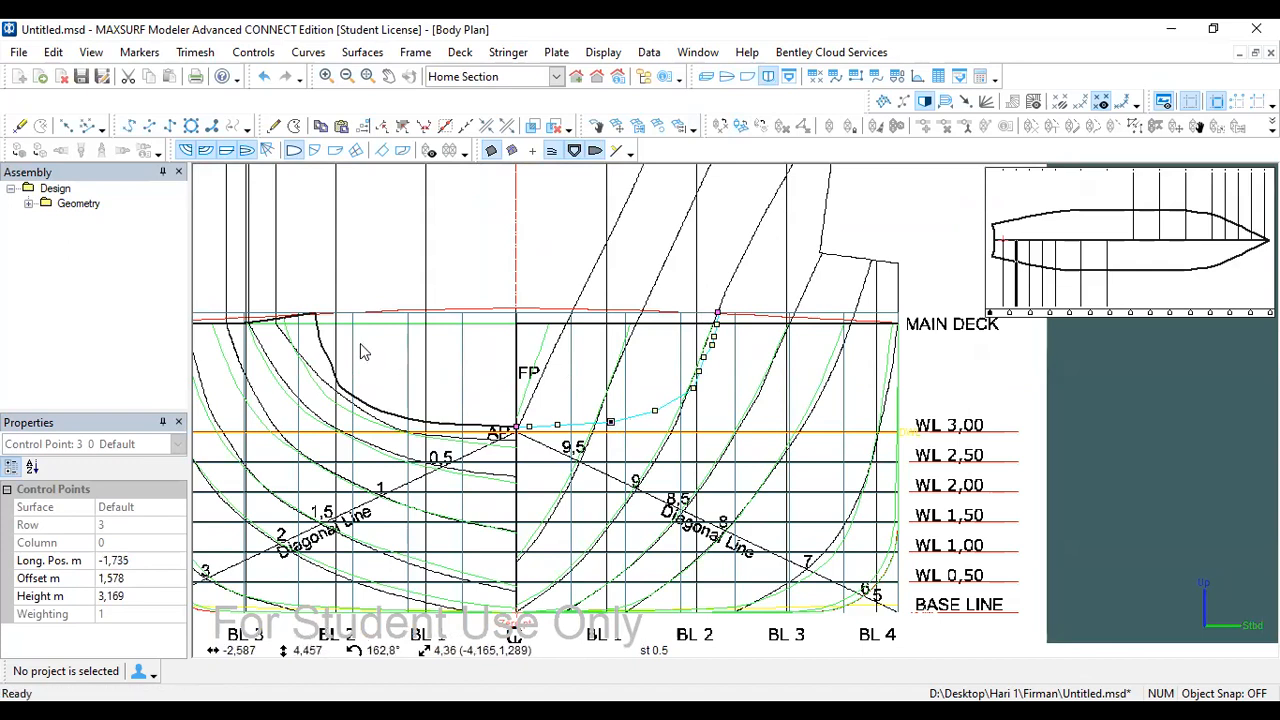
click(360, 343)
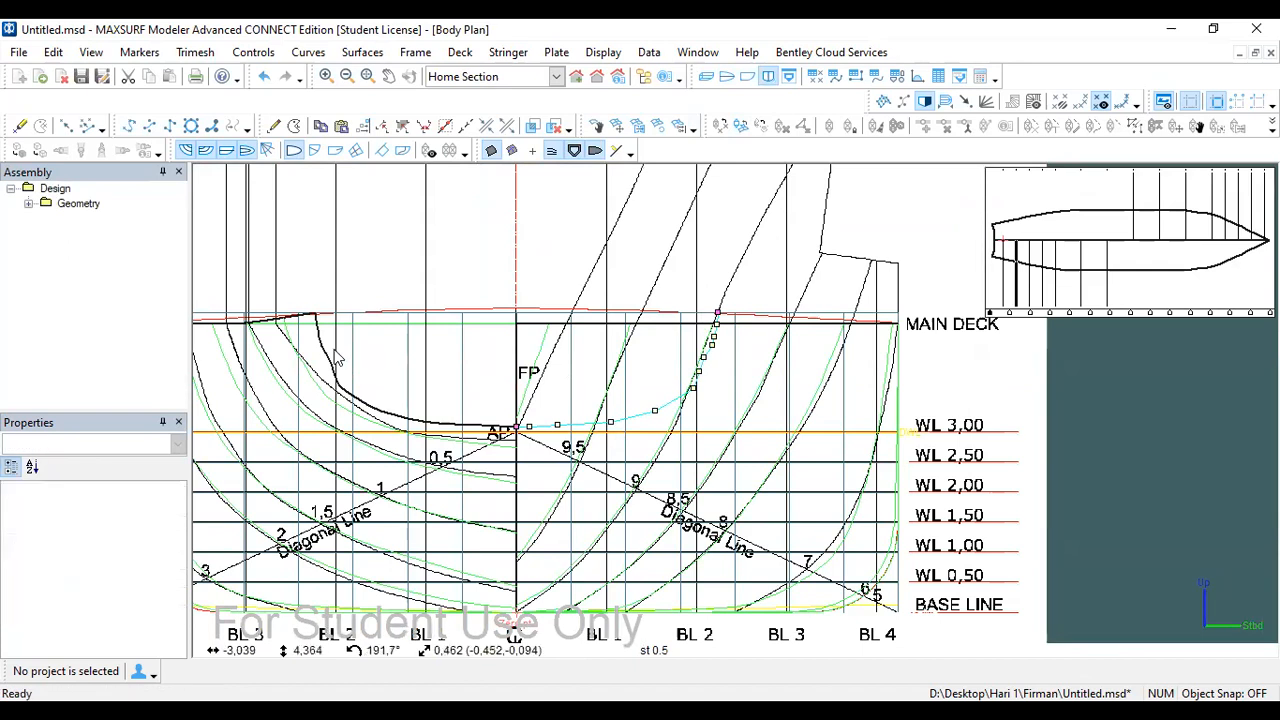
click(327, 342)
click(322, 342)
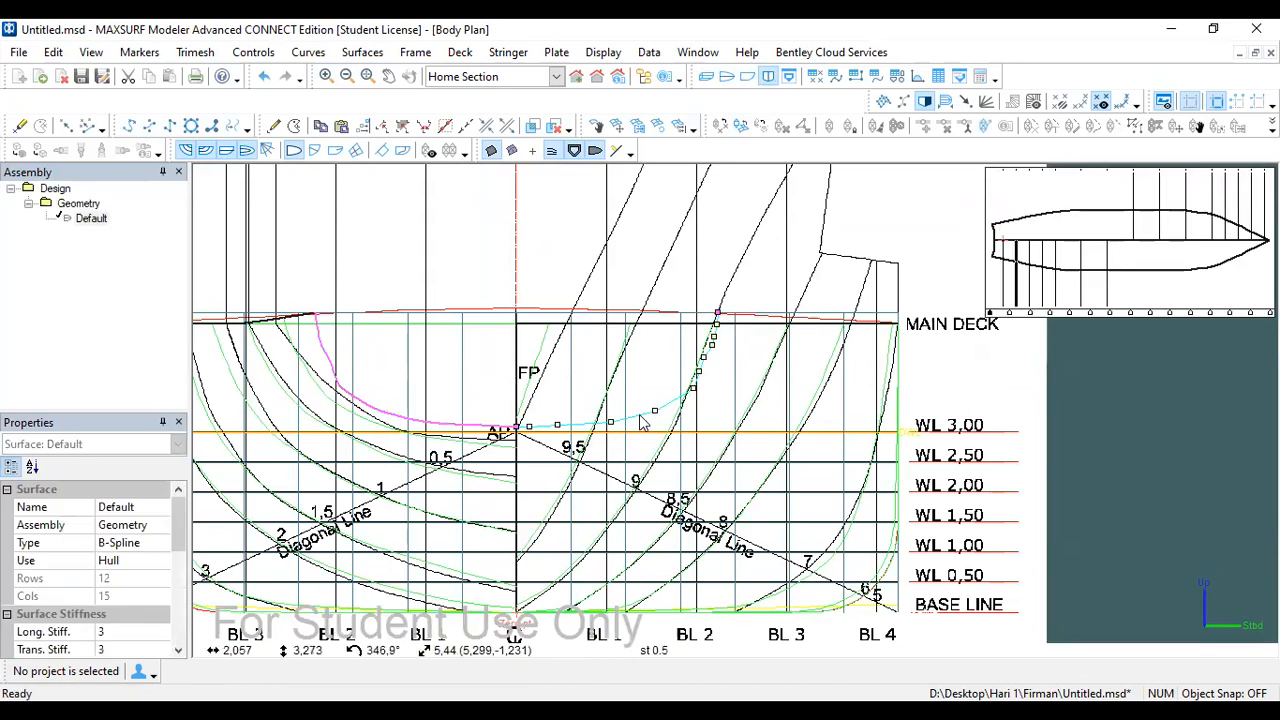
click(640, 415)
scroll(335, 395, up, 2)
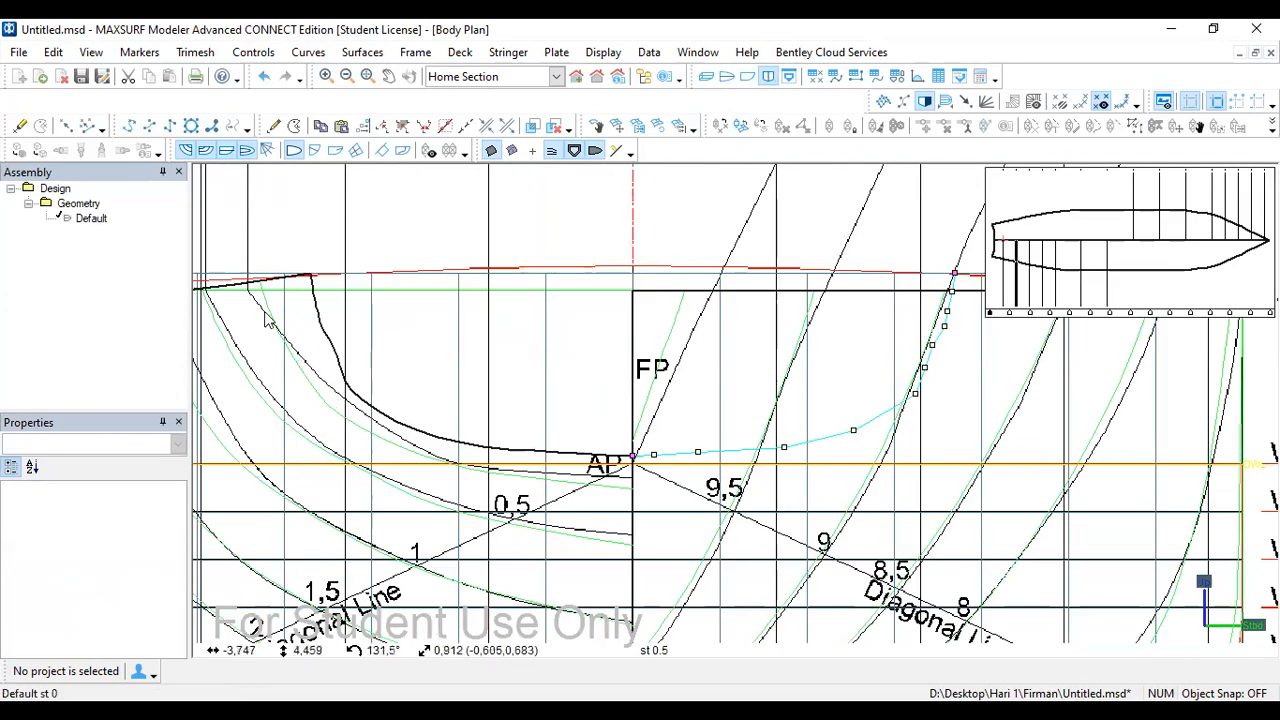
scroll(679, 461, up, 3)
scroll(522, 474, down, 3)
scroll(603, 483, up, 2)
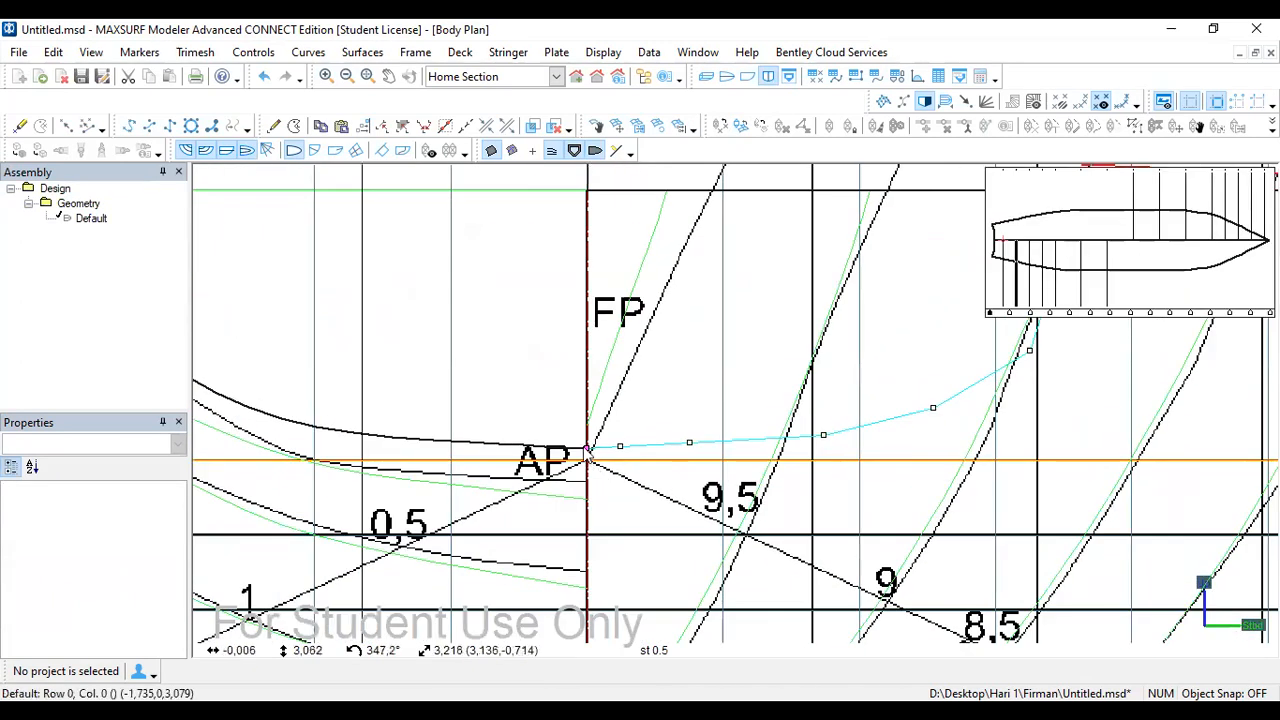
Step: Lower the row 0 to 4 points of the aftmost column to fit the AP section, row 4 at about 2.327 m offset and 3.187 m height
scroll(600, 474, up, 2)
click(591, 451)
drag(591, 451, 587, 497)
scroll(487, 448, down, 1)
drag(588, 446, 598, 476)
drag(654, 441, 665, 474)
scroll(676, 445, down, 1)
drag(757, 437, 763, 455)
mouse_move(835, 416)
mouse_down()
mouse_move(840, 448)
mouse_move(835, 434)
mouse_up()
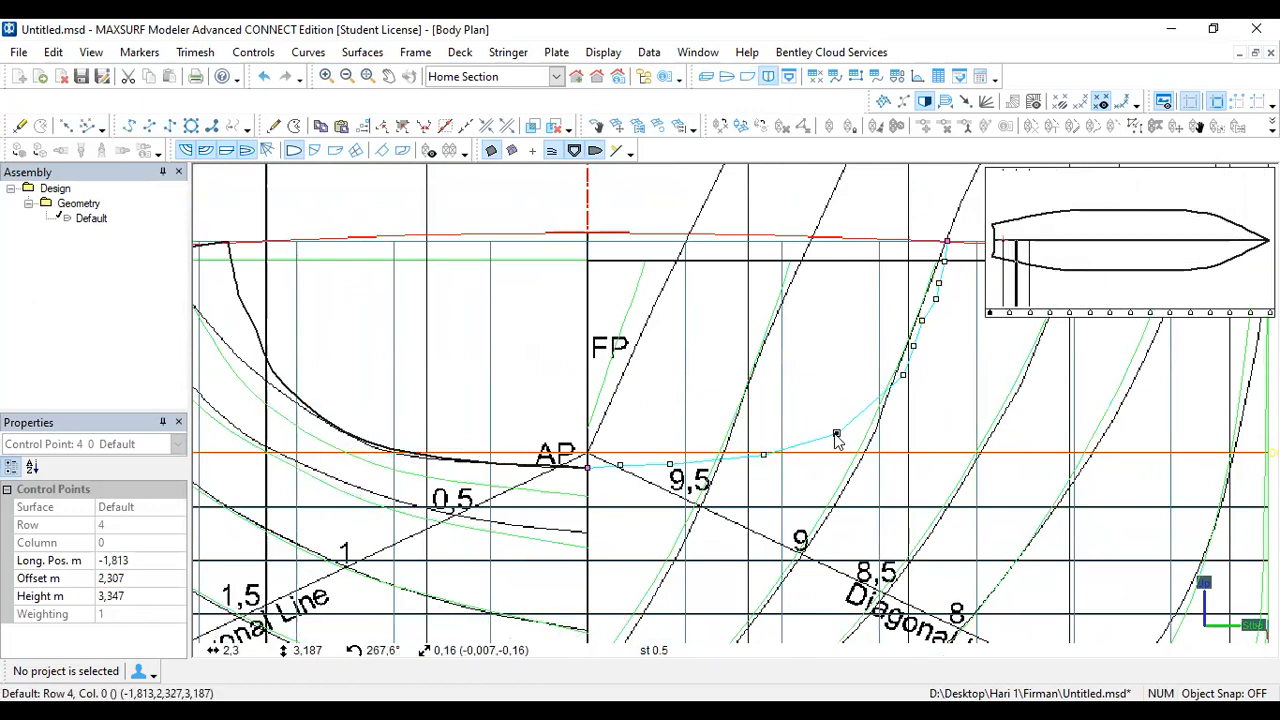
Step: Shift the row 5 to 10 control points of the aftmost column outboard toward the AP section
scroll(808, 422, down, 1)
scroll(798, 418, down, 1)
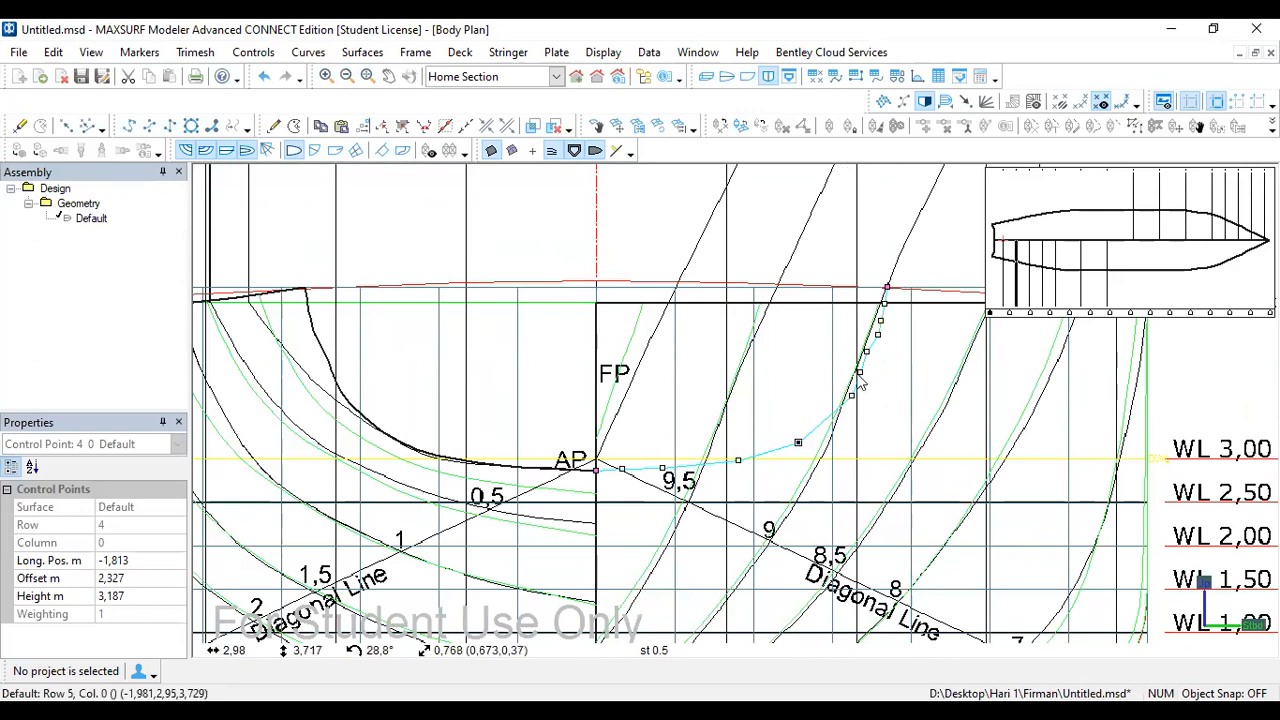
drag(858, 392, 838, 421)
drag(860, 374, 883, 398)
drag(868, 352, 917, 322)
drag(877, 270, 909, 302)
Step: Set the height of the aftmost column's row 11 control point to 4.8 m
drag(95, 596, 48, 560)
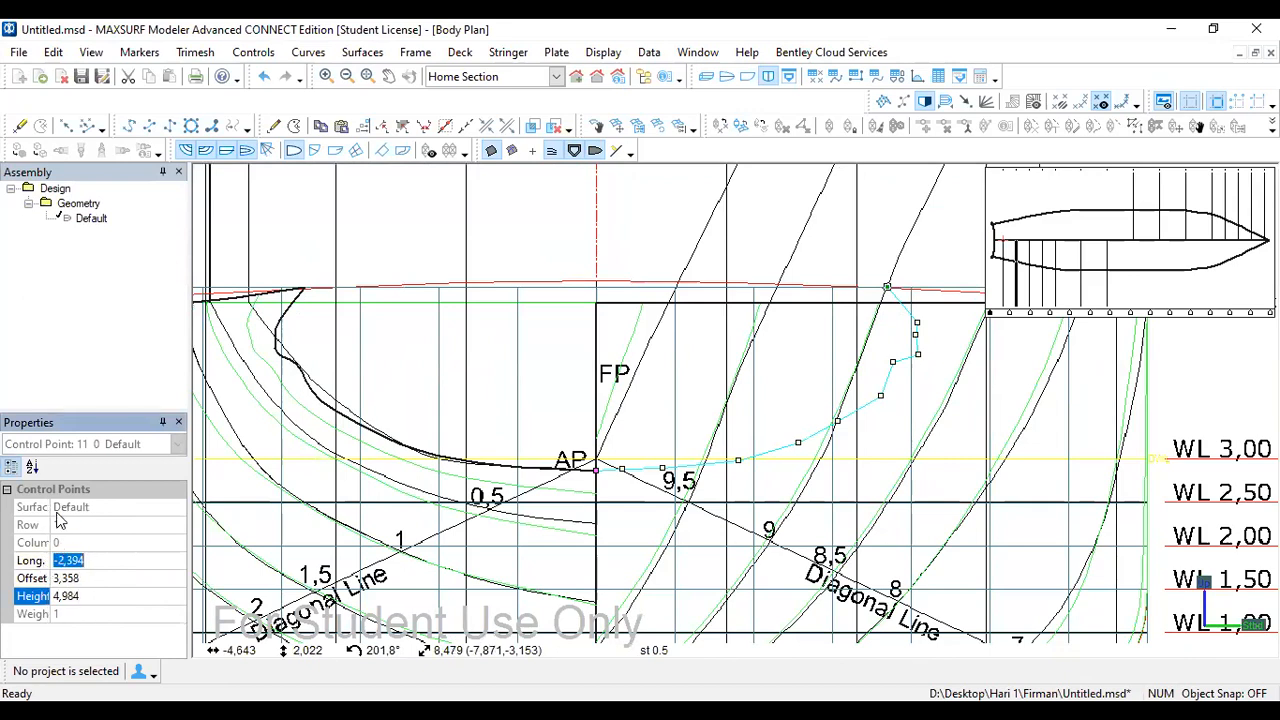
drag(46, 493, 74, 500)
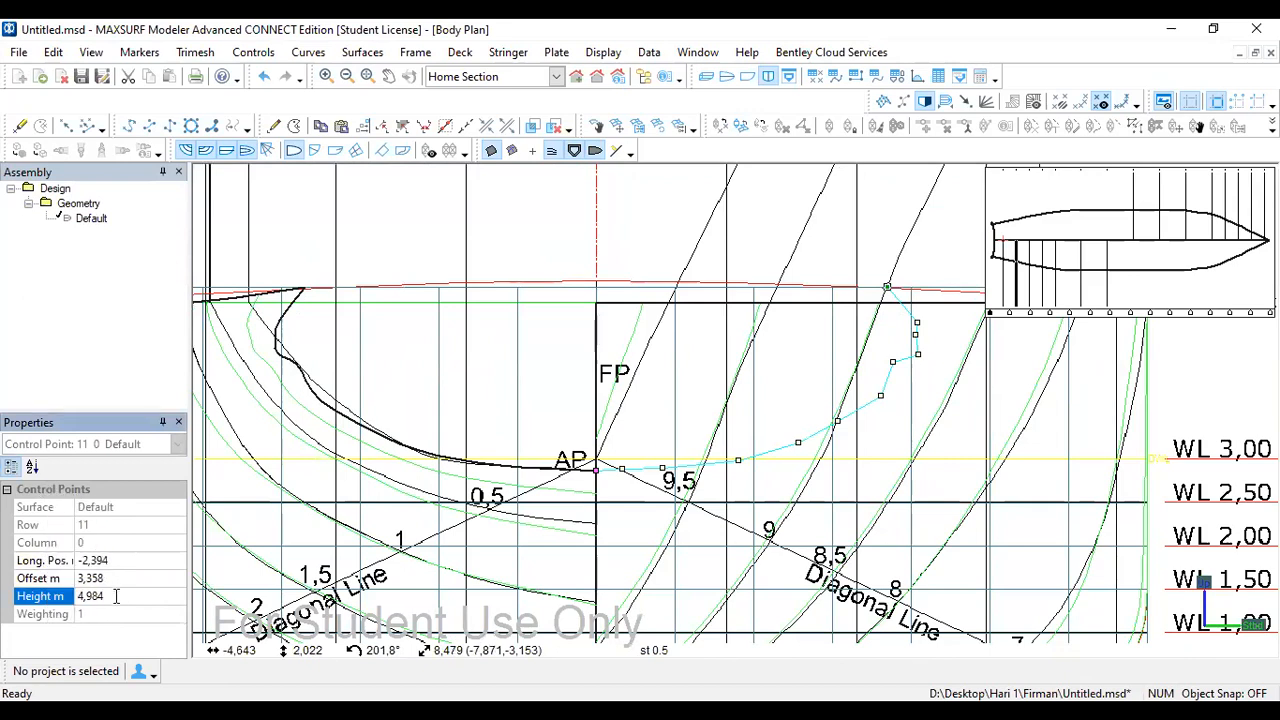
text(,8)
key(Return)
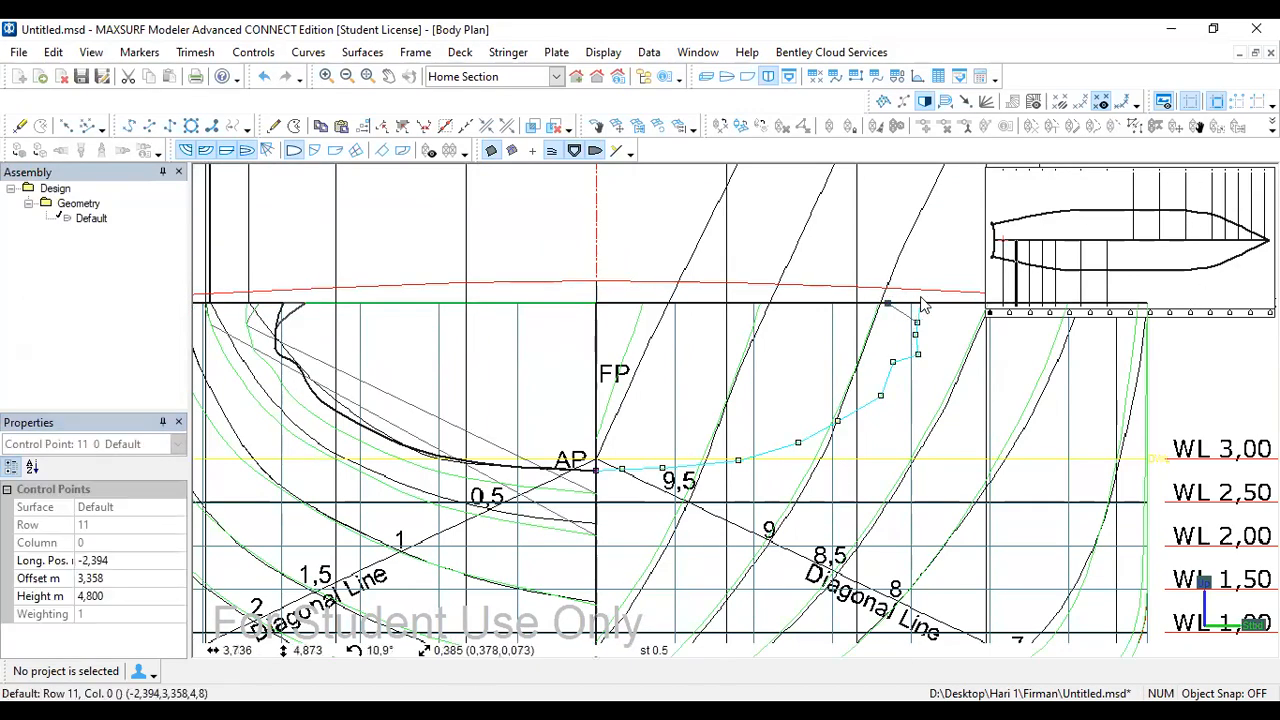
Step: Move row 11 outboard along the main deck and arrange the upper points along the AP section, with row 8 at about 3.646 m offset and 4.268 m height
drag(948, 300, 944, 302)
click(917, 336)
mouse_move(924, 338)
mouse_down()
mouse_move(939, 346)
mouse_move(902, 366)
mouse_move(922, 335)
mouse_up()
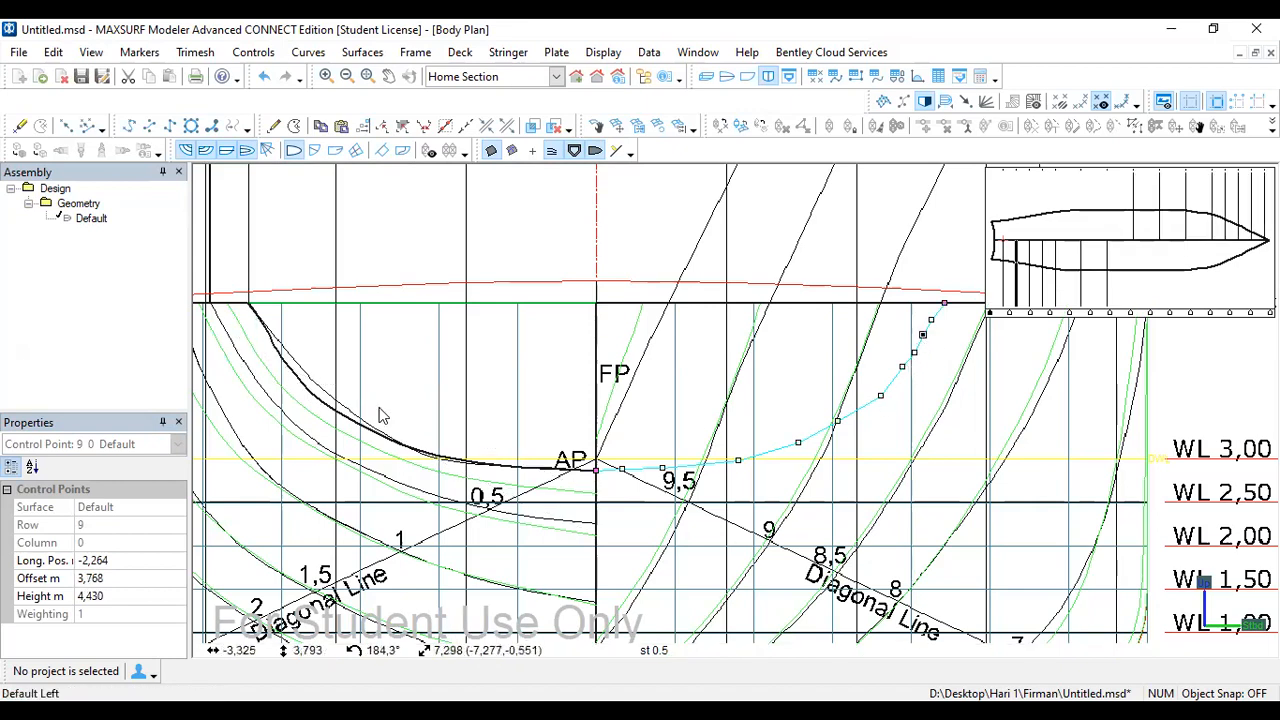
drag(788, 435, 884, 352)
scroll(891, 363, up, 4)
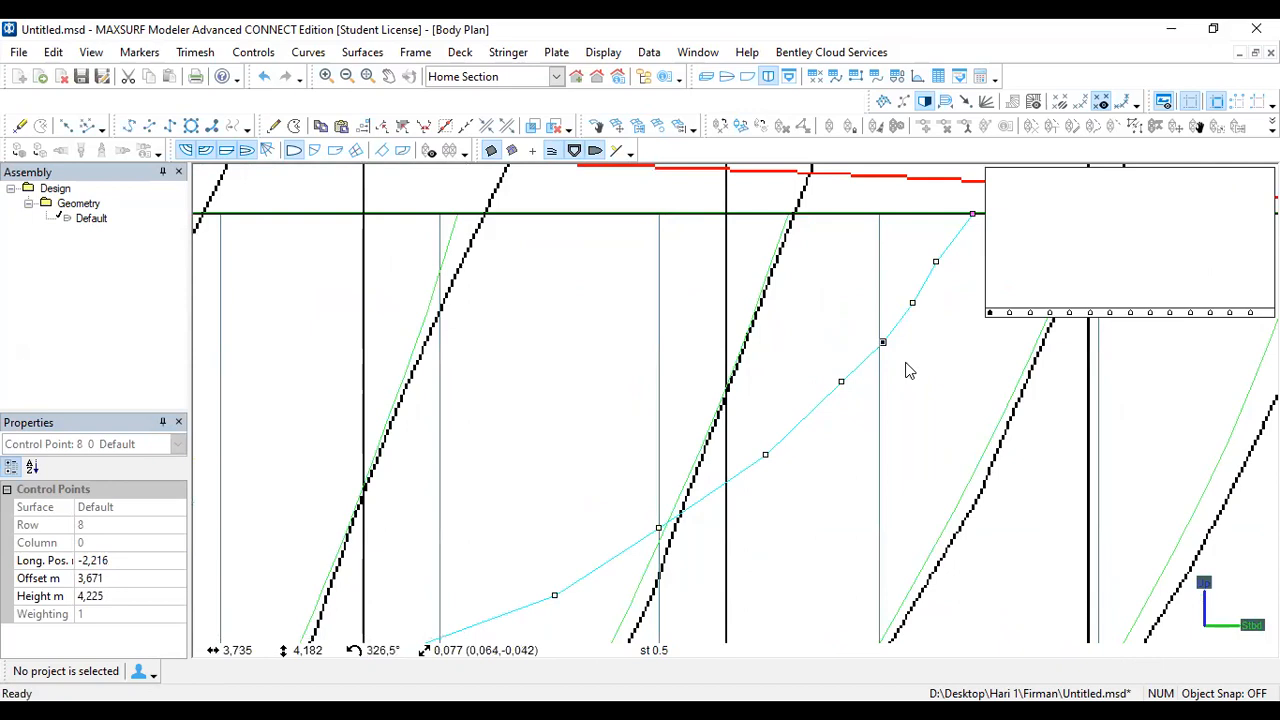
scroll(884, 358, down, 4)
scroll(905, 365, down, 1)
scroll(626, 383, down, 2)
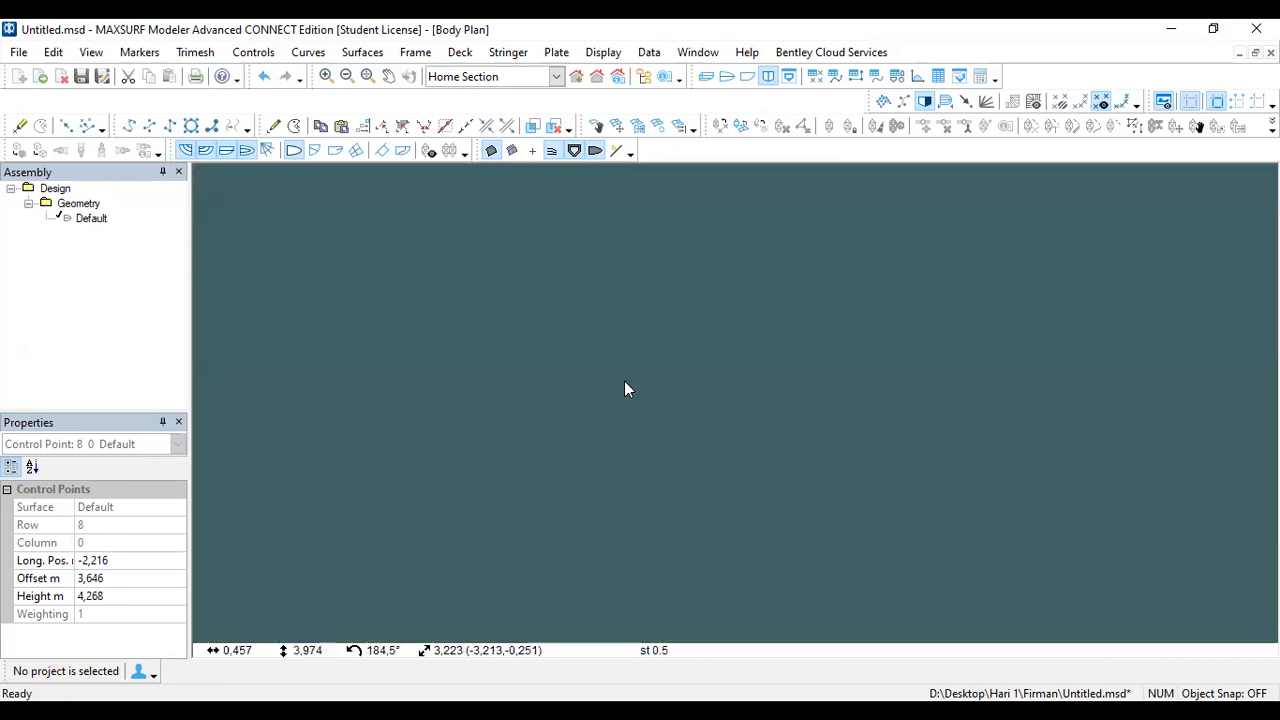
Step: Inspect the hull's shape in the Perspective view and return to the Body Plan view
click(706, 77)
scroll(551, 435, up, 4)
scroll(529, 458, up, 2)
click(768, 77)
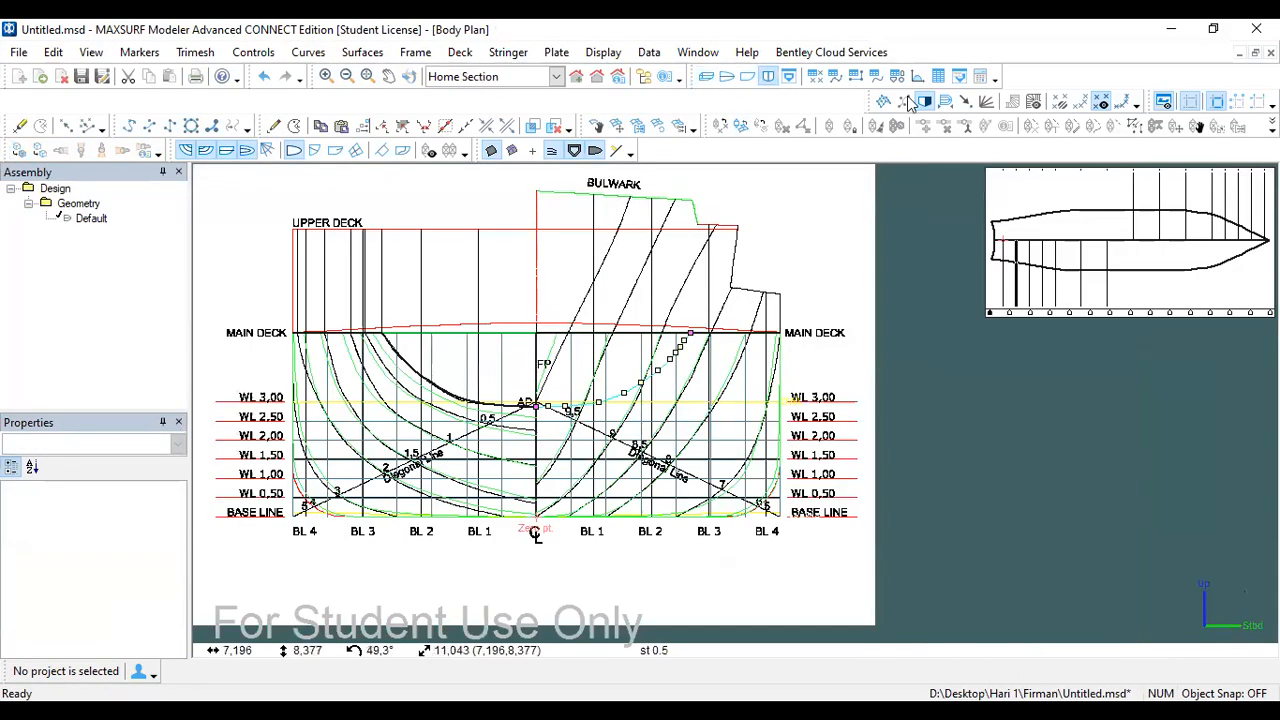
Step: Examine the surface's control point columns at stations 0.5, 1 and 1.5 in the Profile view against the sheer plan
click(727, 77)
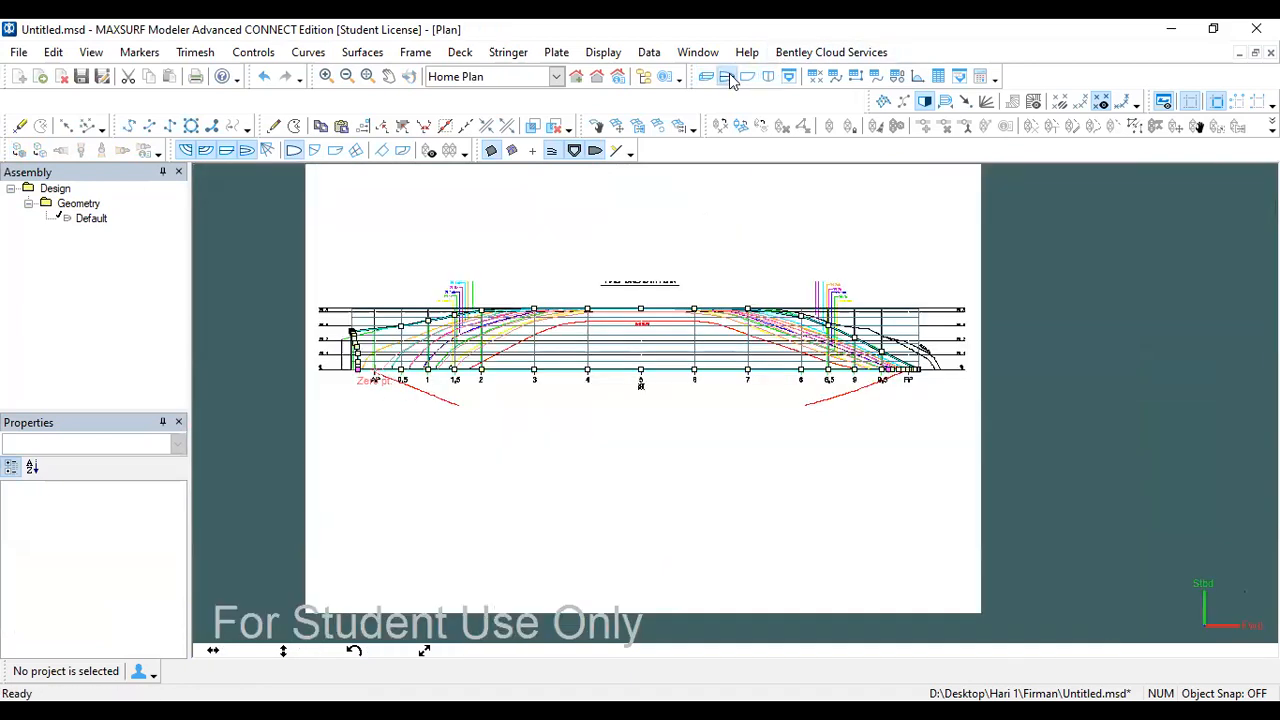
click(747, 77)
scroll(443, 337, down, 8)
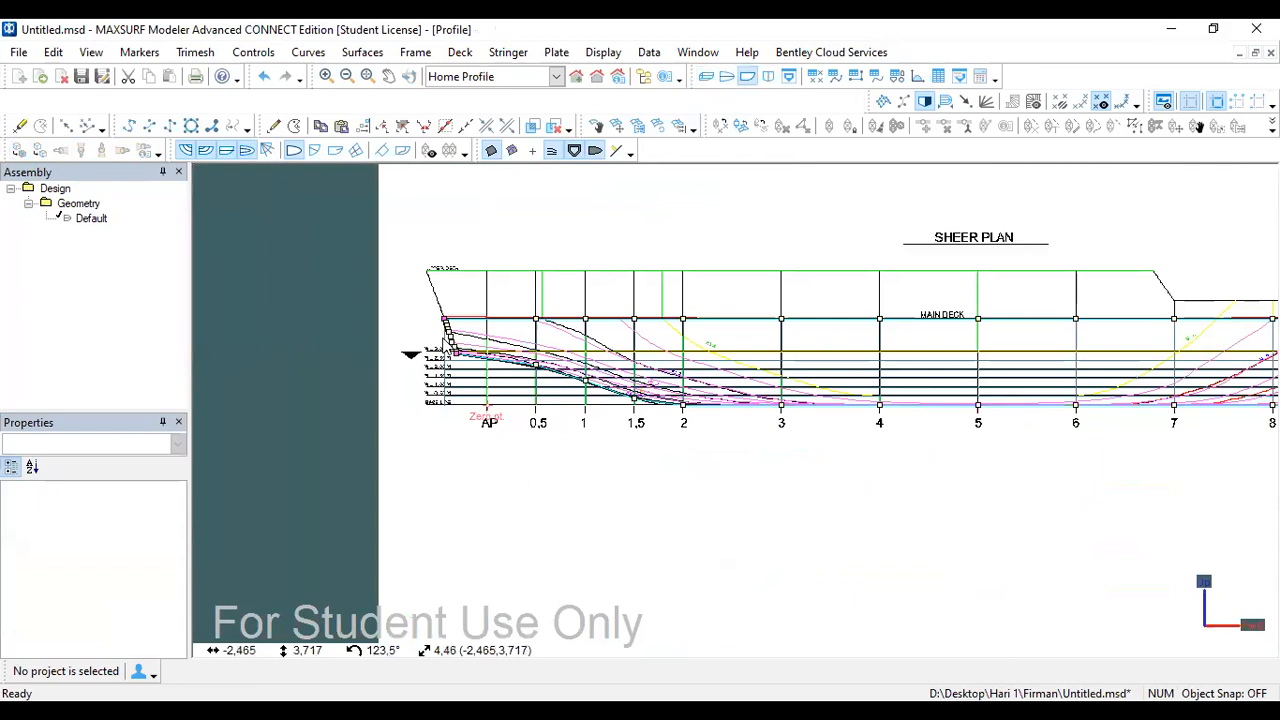
scroll(470, 500, down, 2)
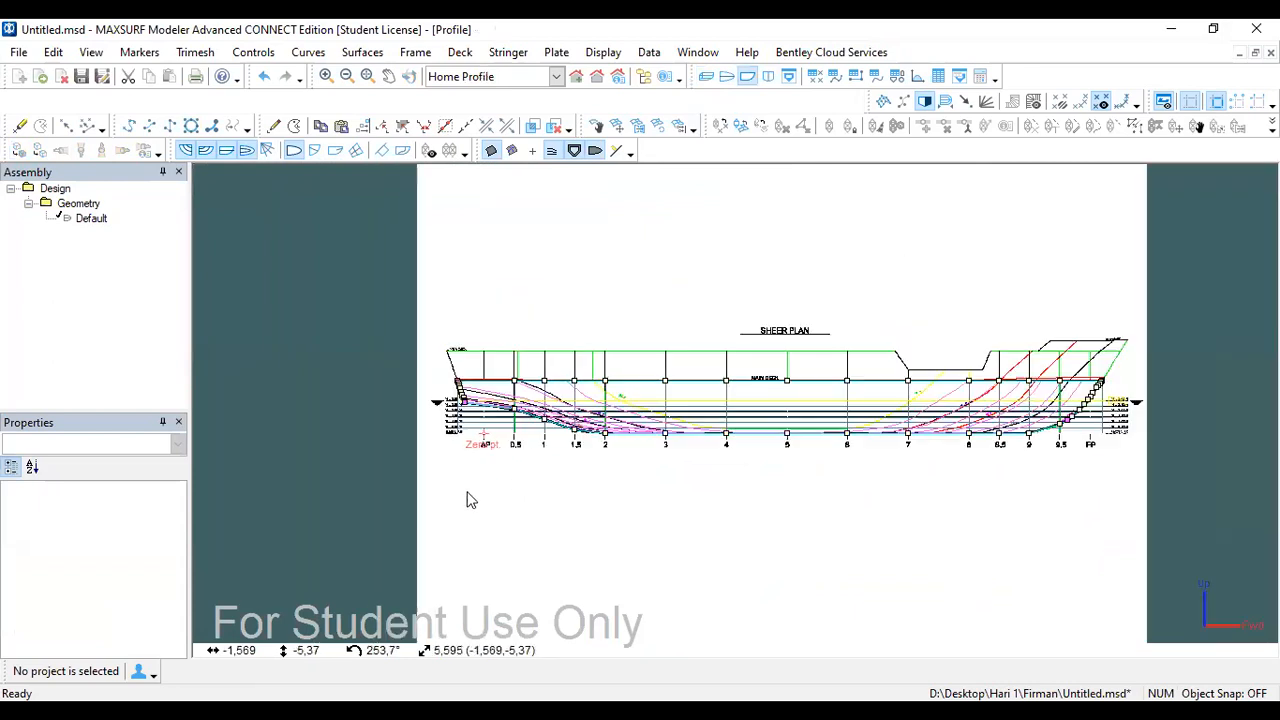
scroll(491, 423, up, 2)
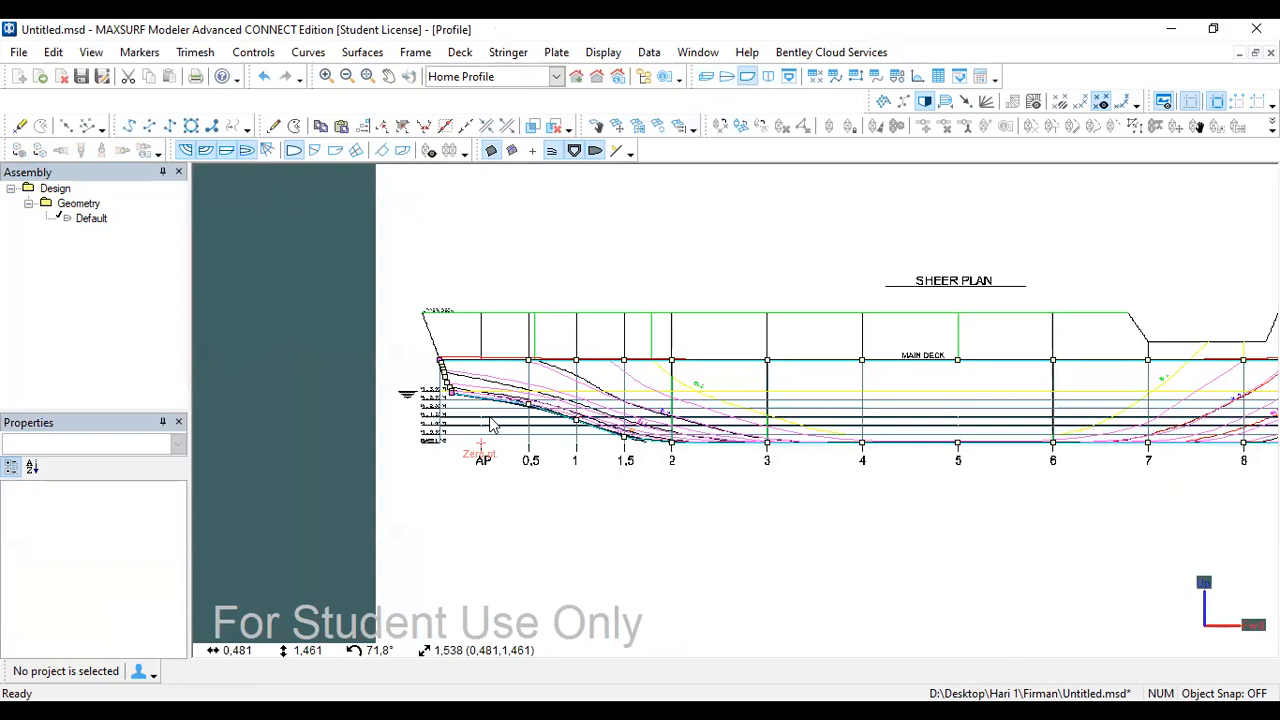
scroll(449, 366, up, 1)
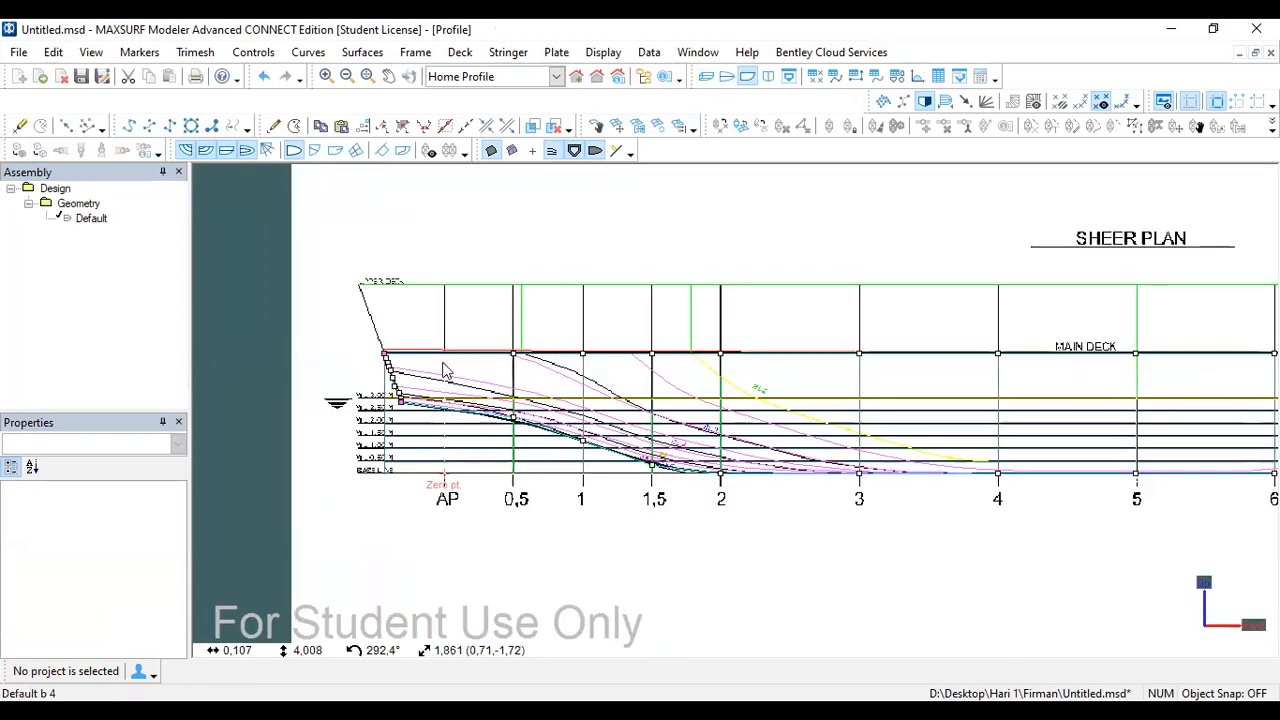
drag(524, 447, 520, 449)
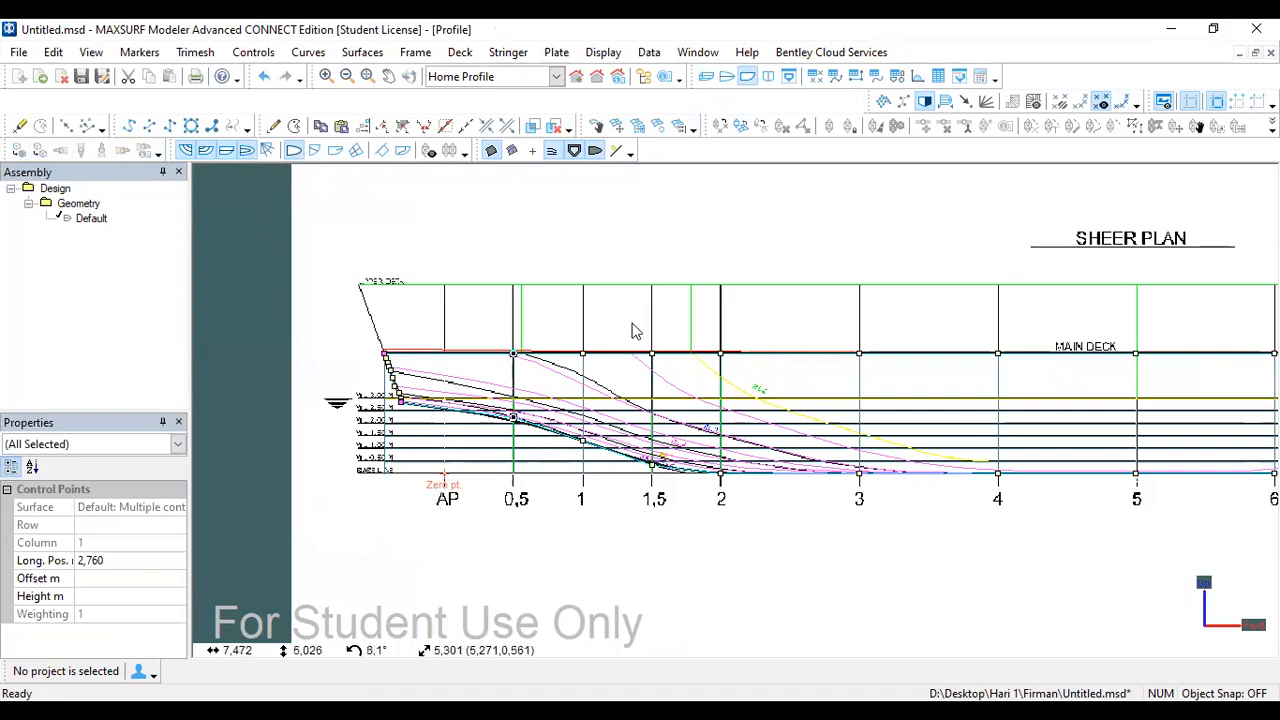
drag(564, 345, 602, 455)
drag(631, 353, 666, 479)
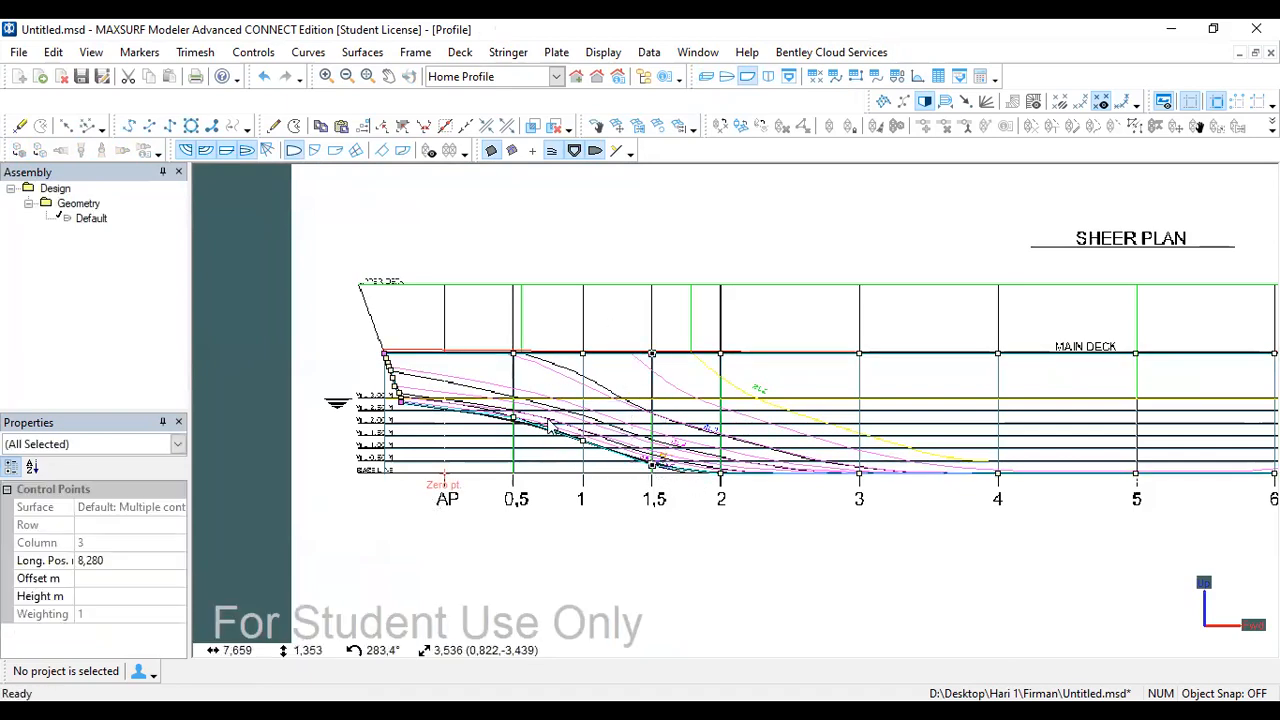
scroll(516, 423, up, 2)
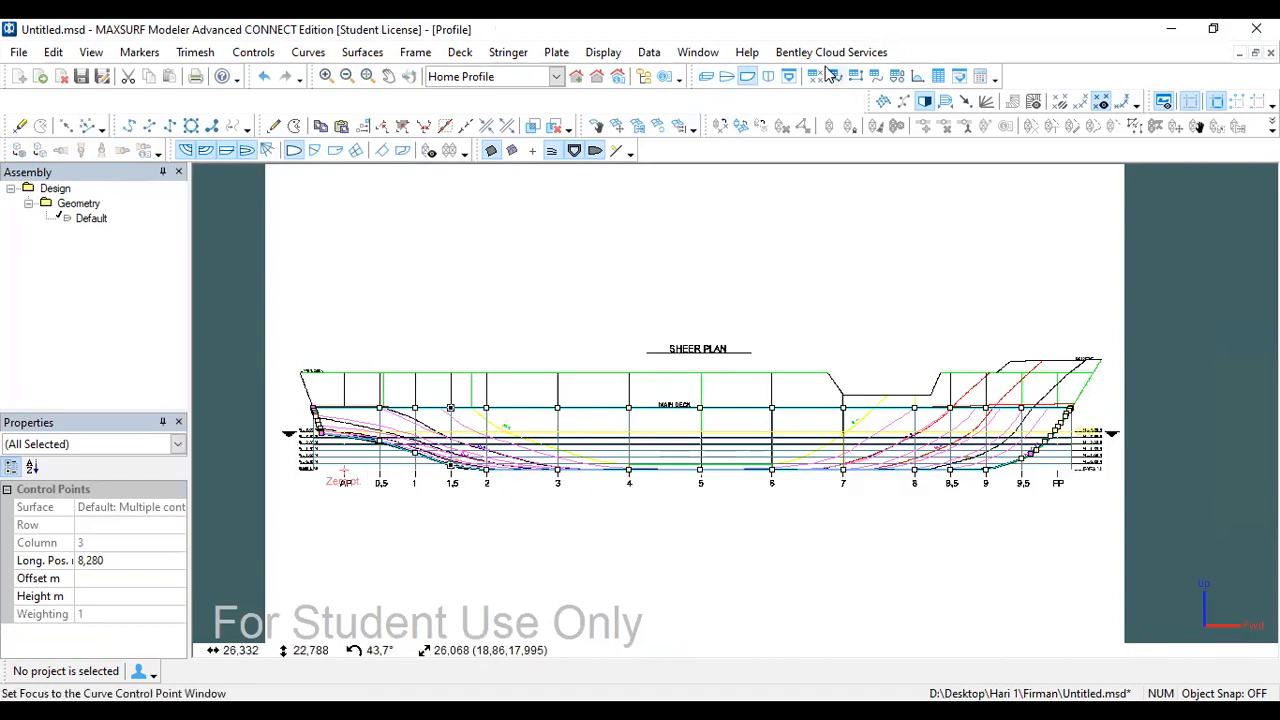
Step: Review the sections, waterlines and buttocks defined in the design grid
click(650, 53)
click(676, 121)
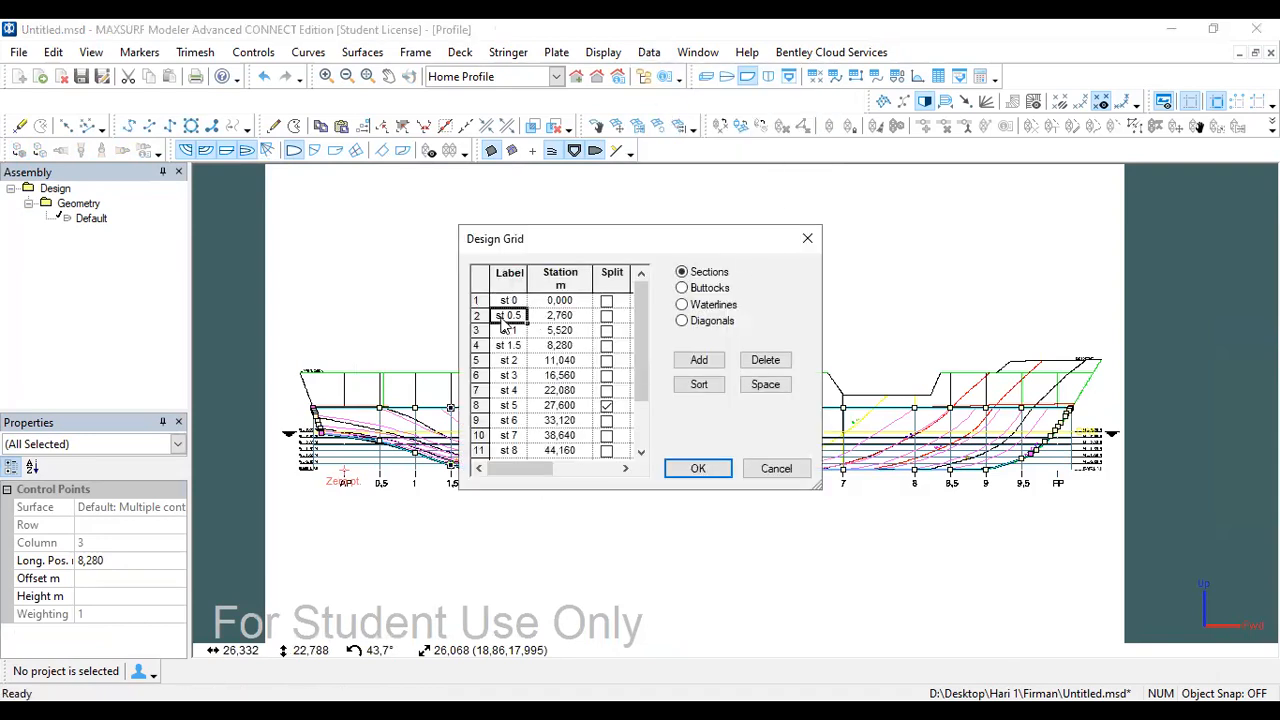
scroll(508, 395, down, 2)
click(555, 452)
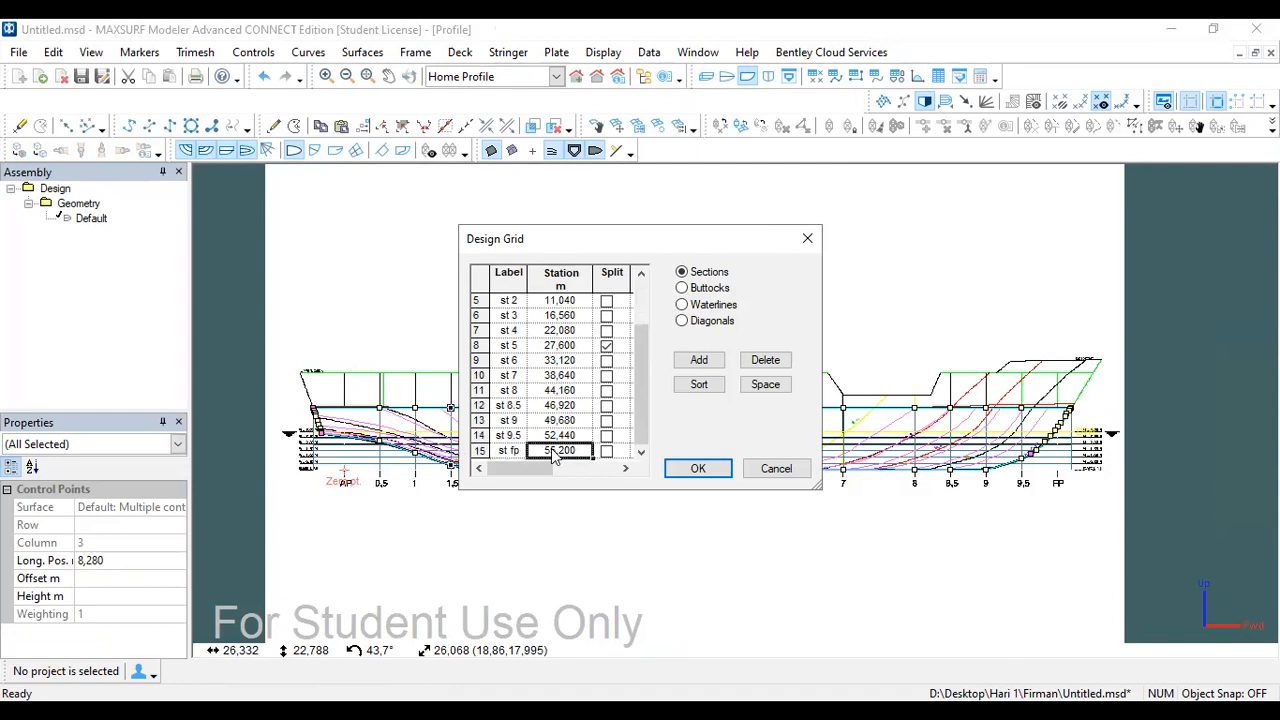
click(683, 304)
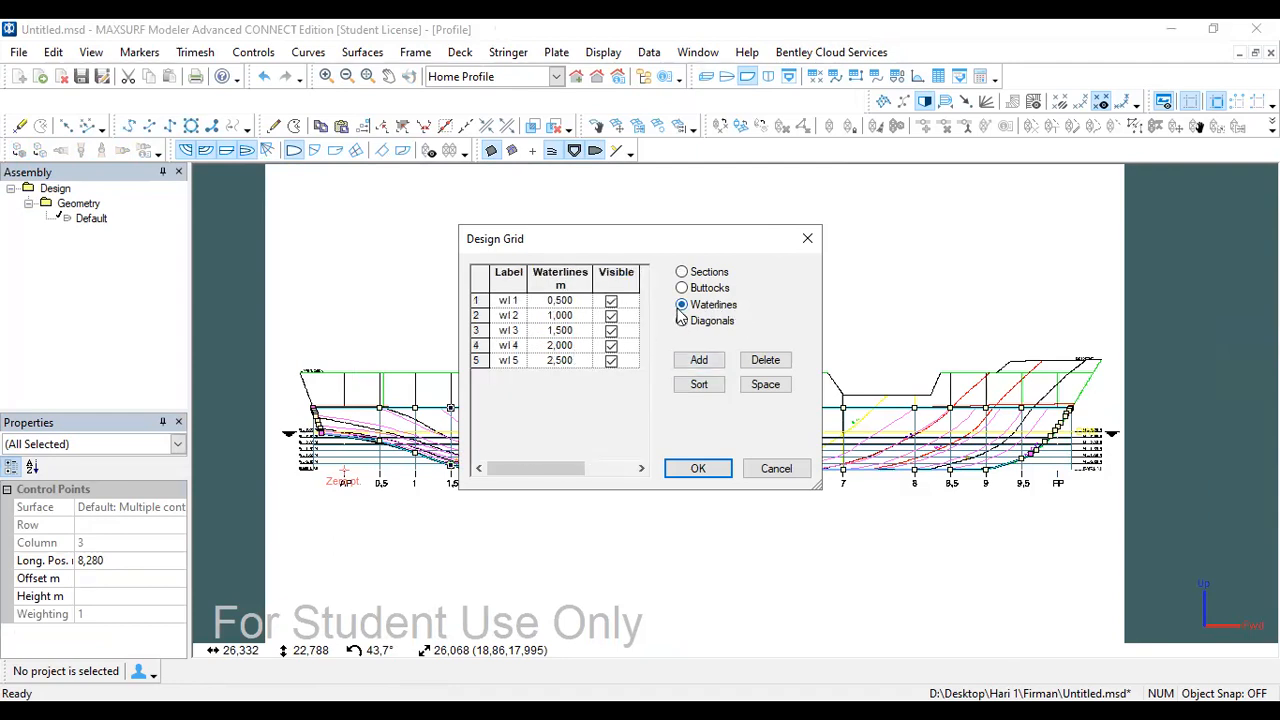
click(700, 290)
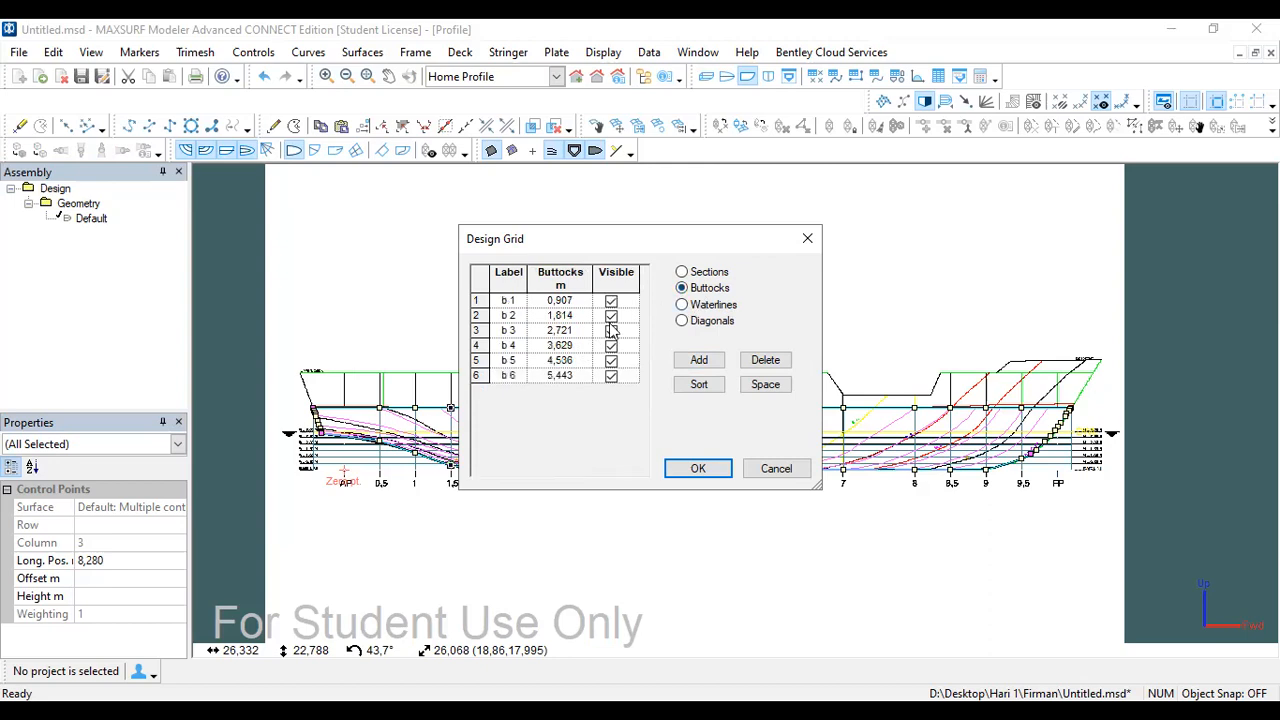
click(679, 472)
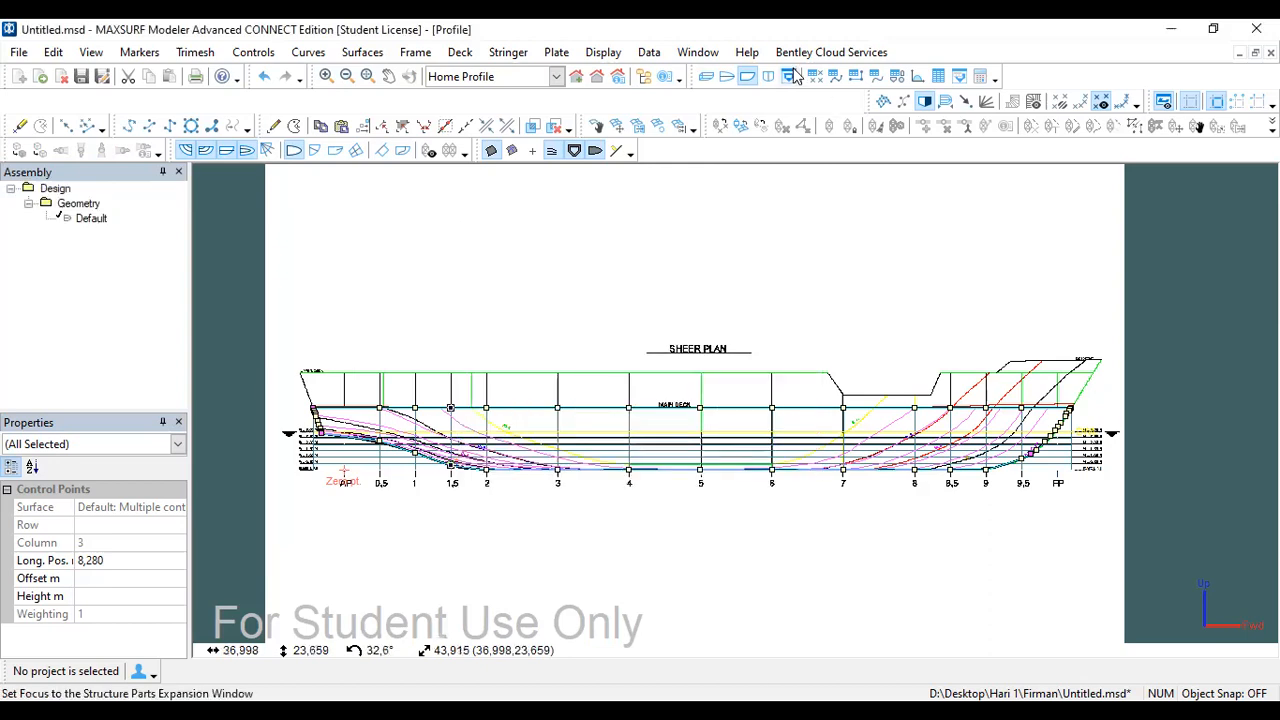
Step: In the Body Plan, raise the row 0 and row 1 control points of the station 0.5 column to near WL 2,50
click(768, 76)
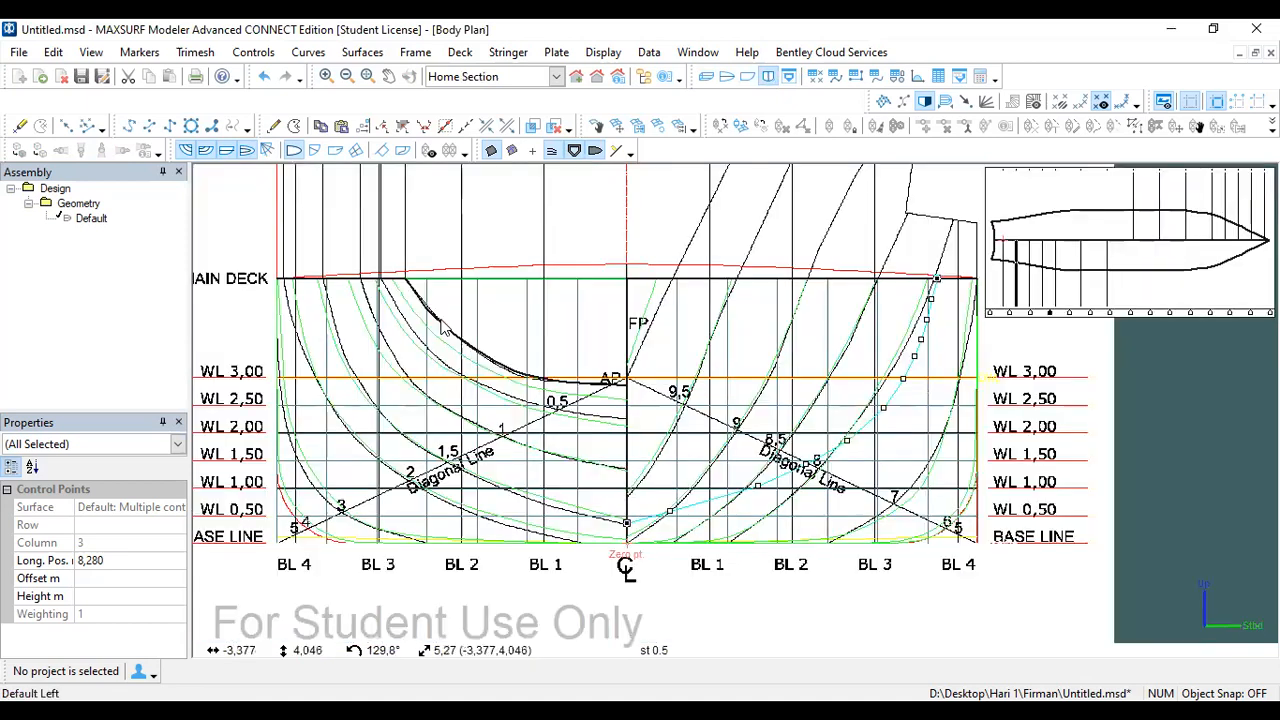
scroll(484, 393, up, 1)
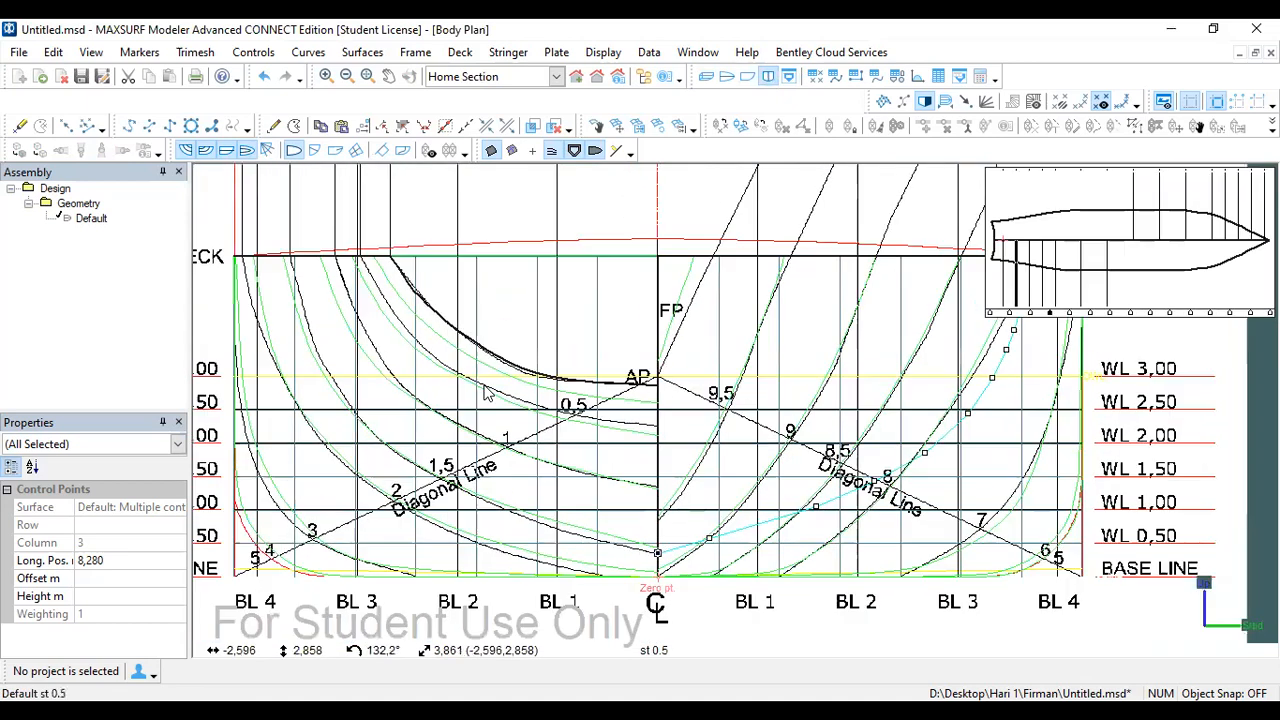
click(990, 317)
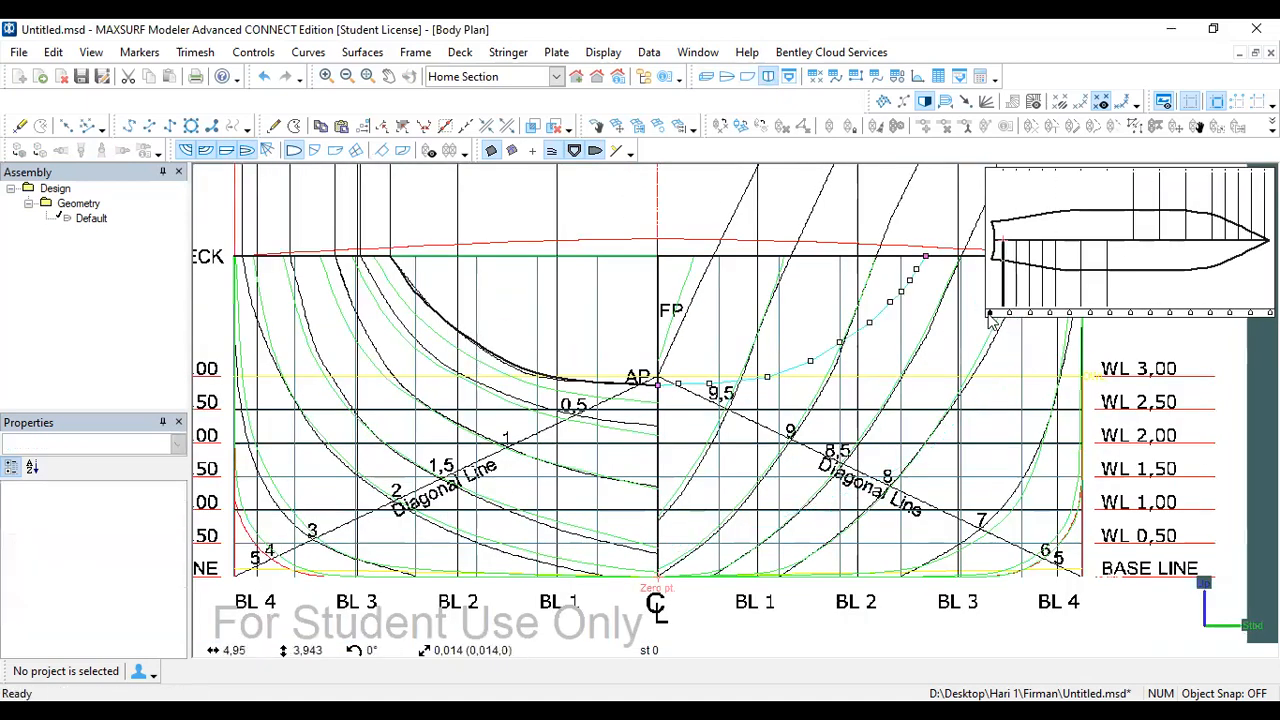
click(1012, 318)
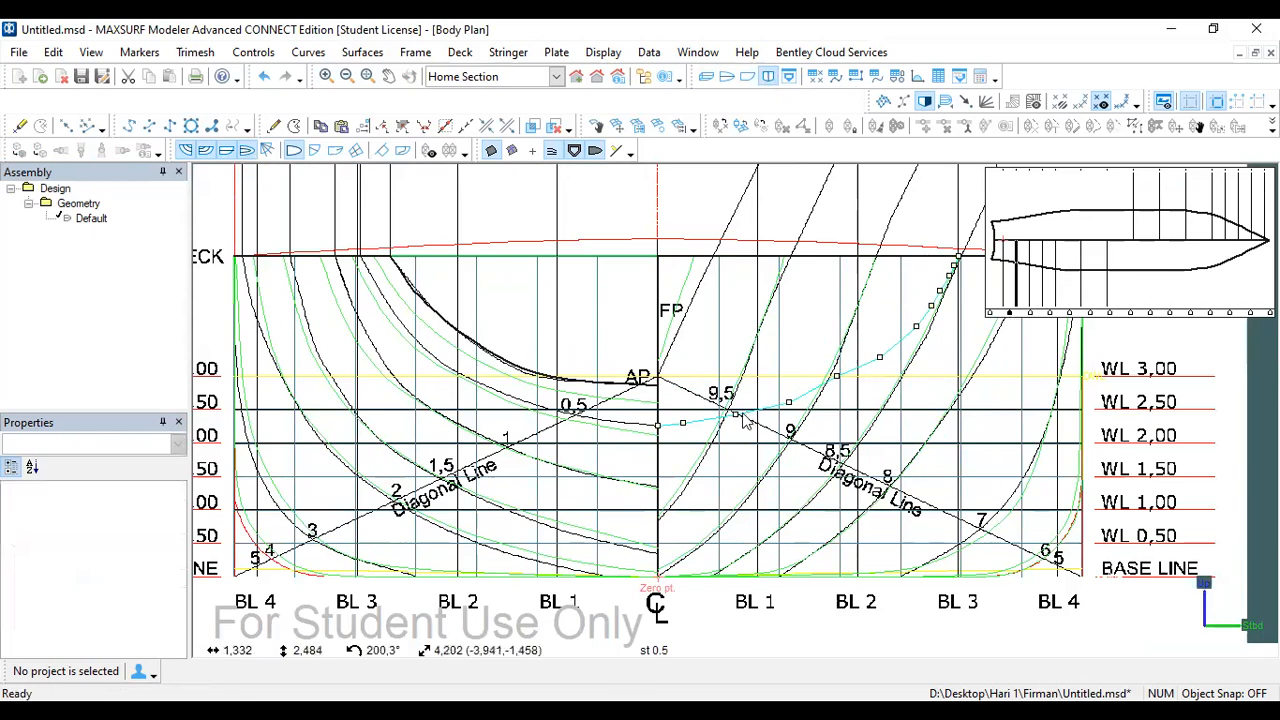
click(683, 425)
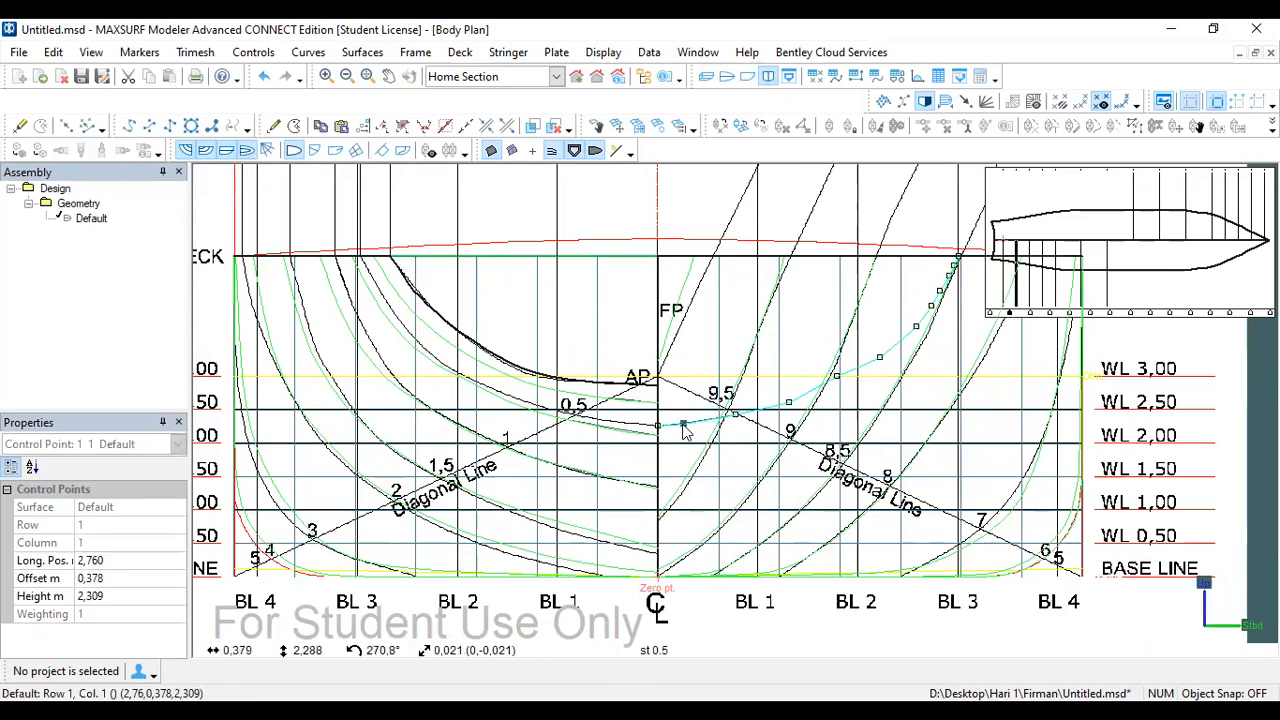
drag(683, 428, 681, 418)
scroll(678, 435, up, 4)
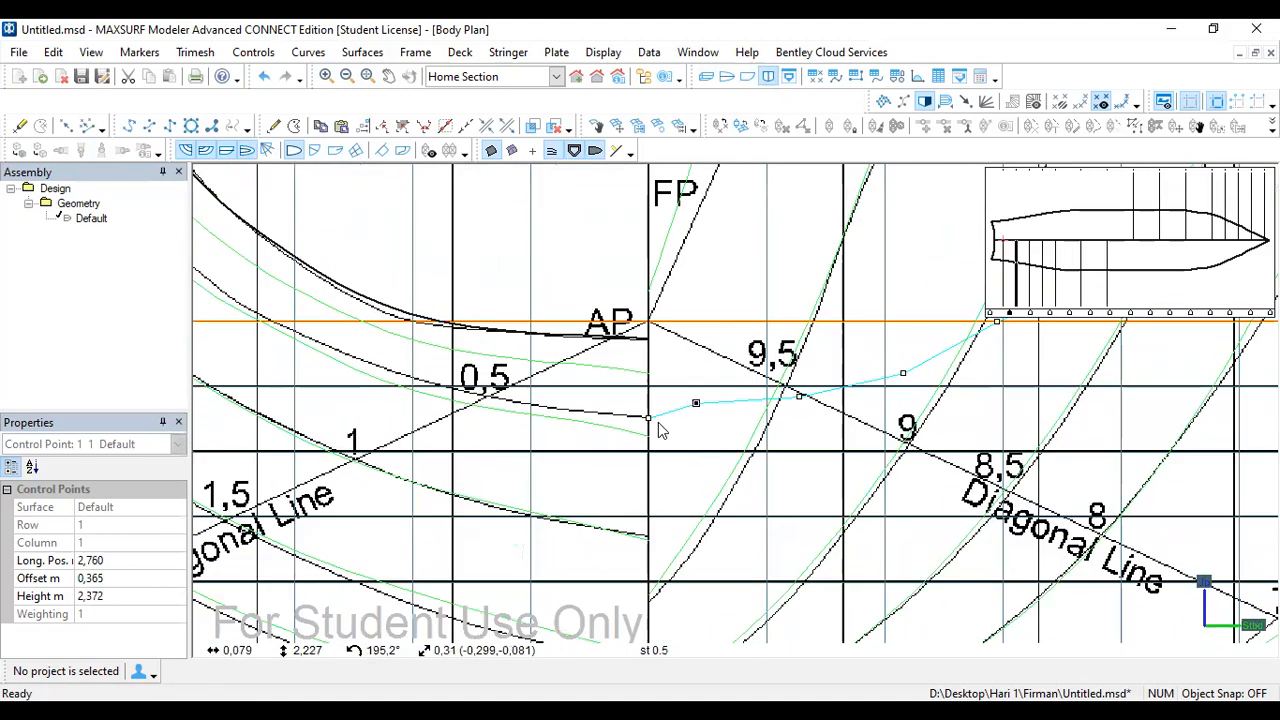
click(647, 417)
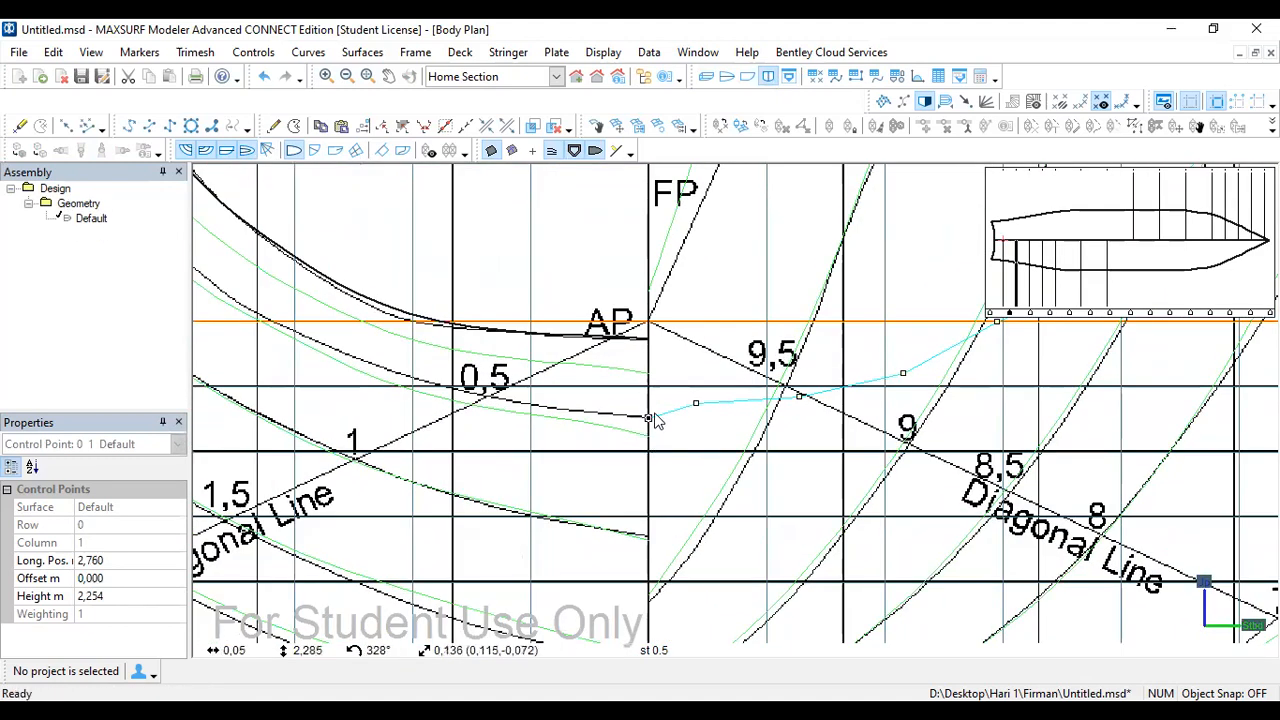
drag(648, 420, 694, 389)
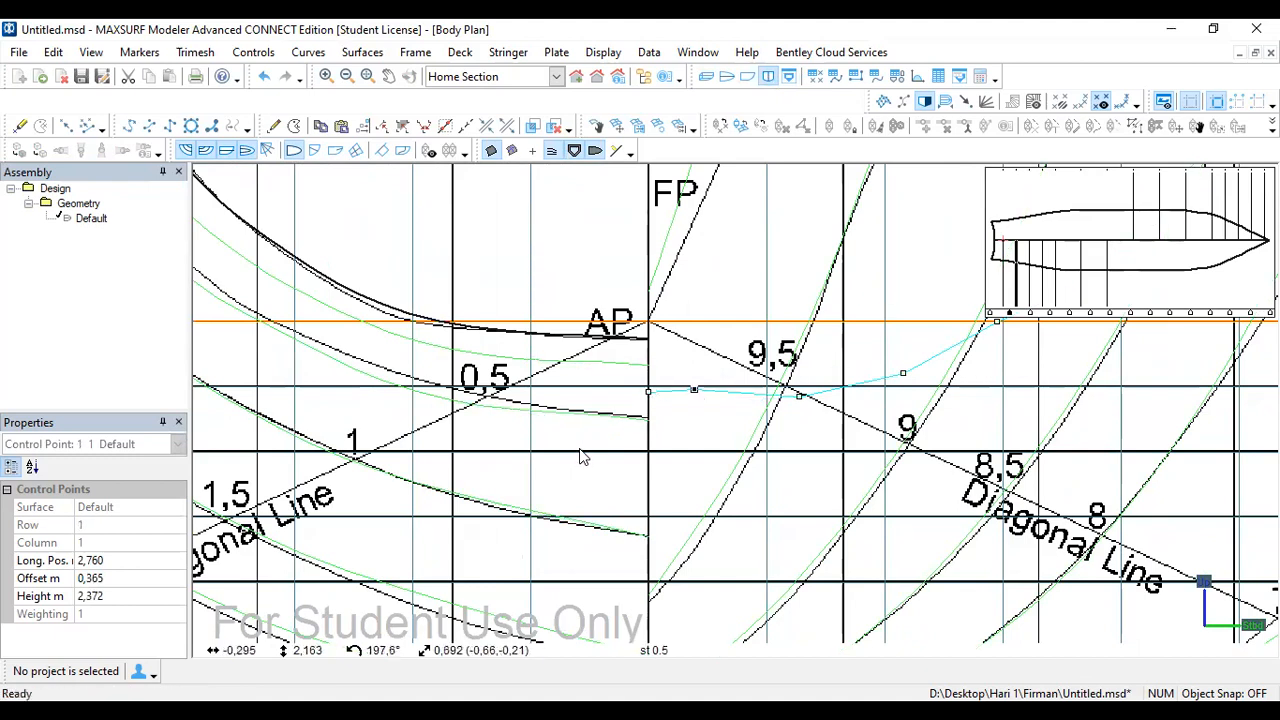
Step: Reshape rows 2 to 5 of the station 0.5 column, placing row 5 at about 3.227 m offset and 3.374 m height
scroll(583, 448, down, 4)
click(727, 411)
drag(726, 400, 832, 363)
scroll(800, 390, down, 1)
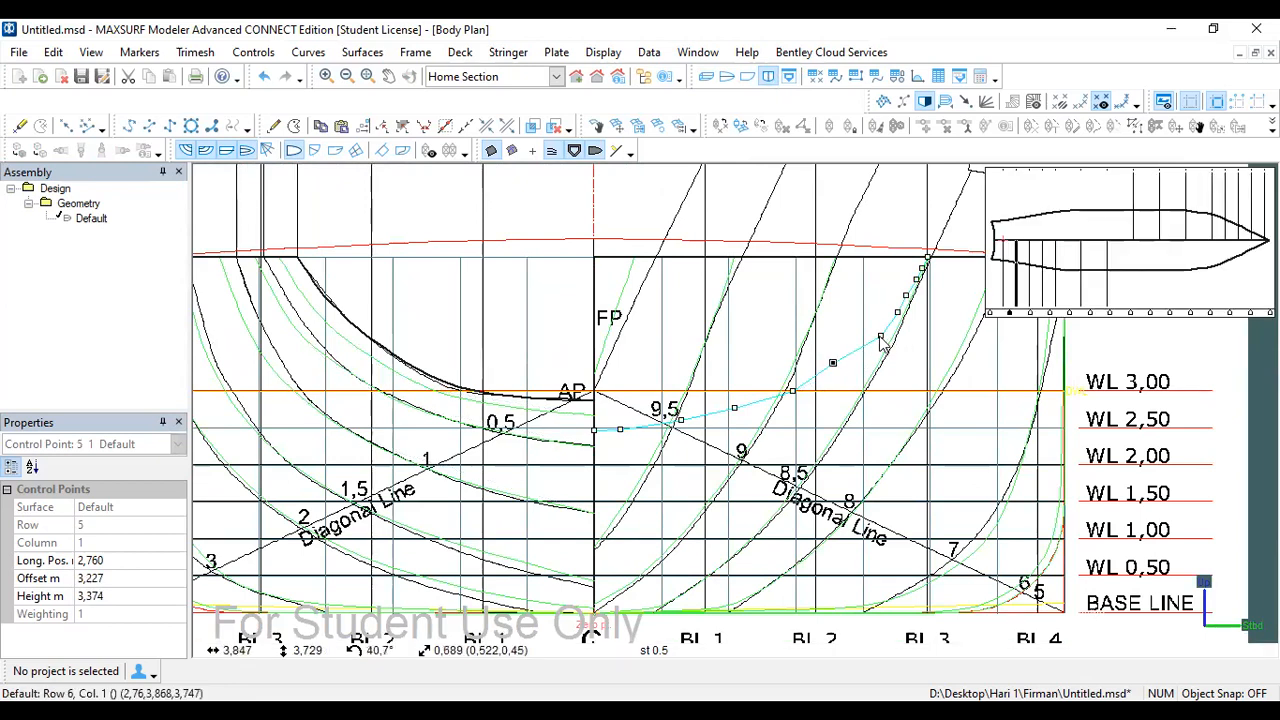
Step: Arrange the upper station 0.5 points, with row 8 near 4.170 m offset, 4.394 m height and row 10 near 4.382 m offset, 4.681 m height
drag(881, 340, 896, 293)
scroll(924, 273, up, 2)
scroll(922, 279, up, 2)
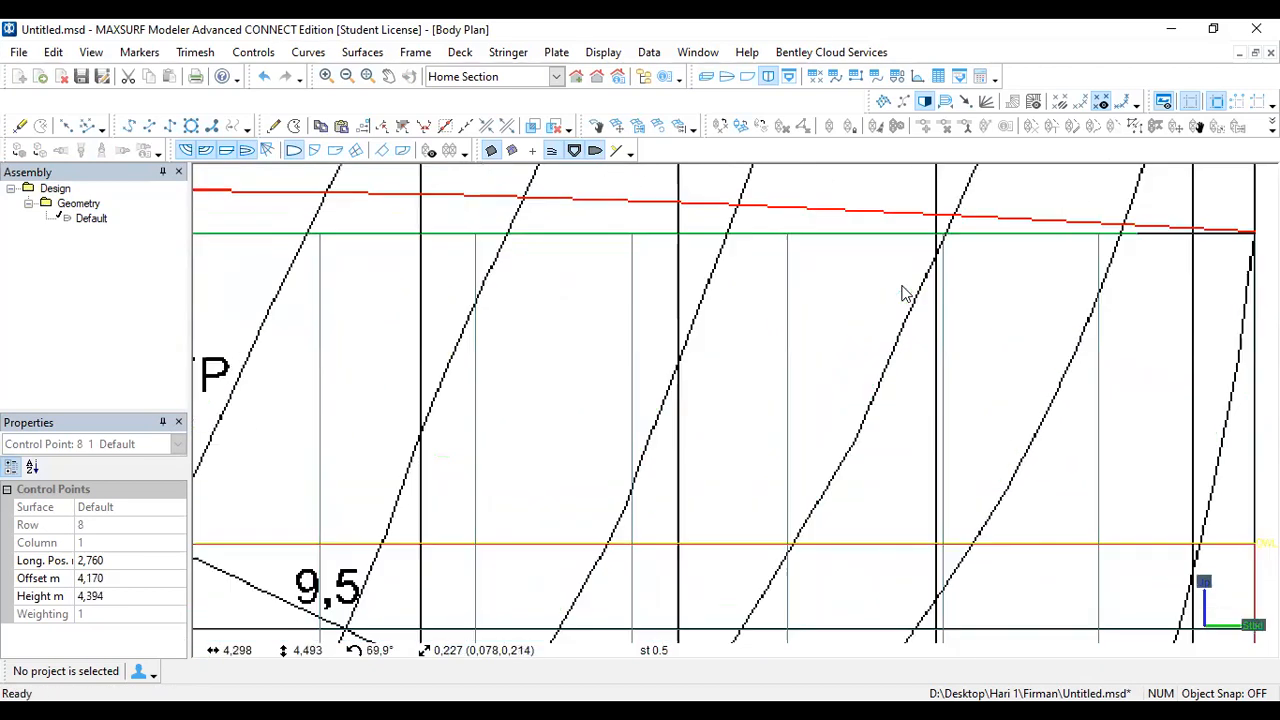
scroll(910, 285, up, 2)
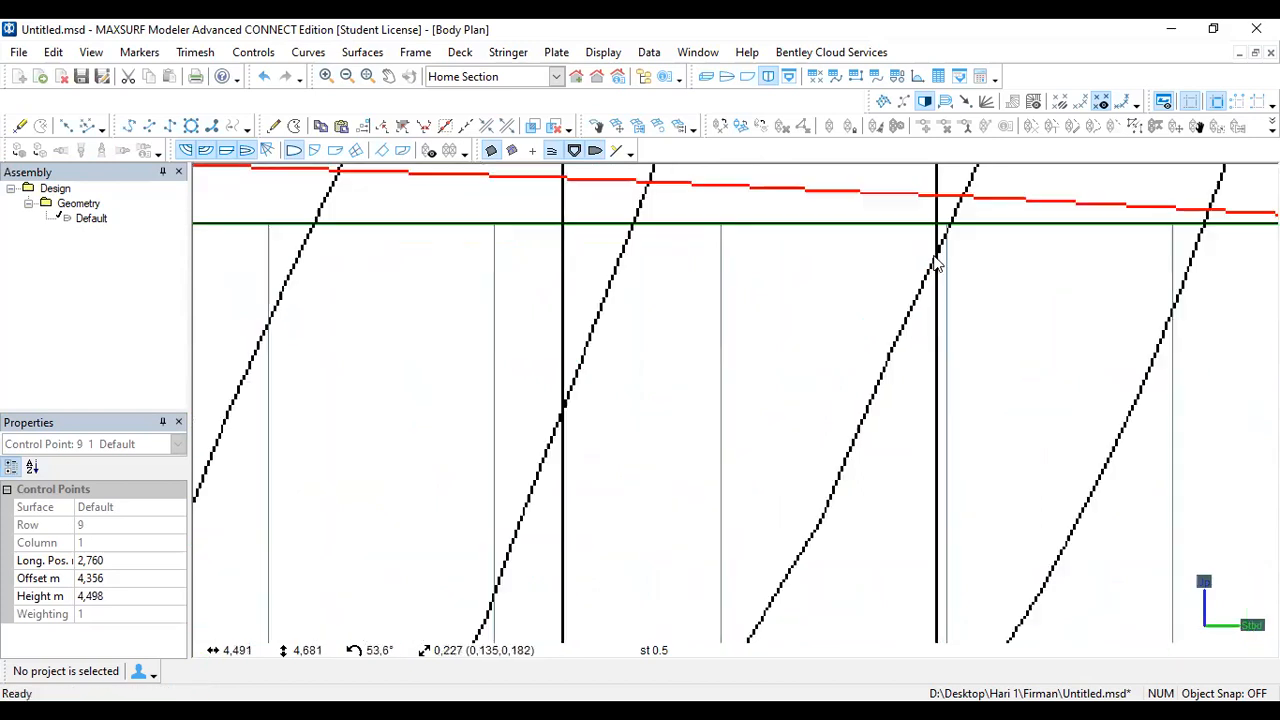
click(921, 260)
drag(922, 265, 910, 254)
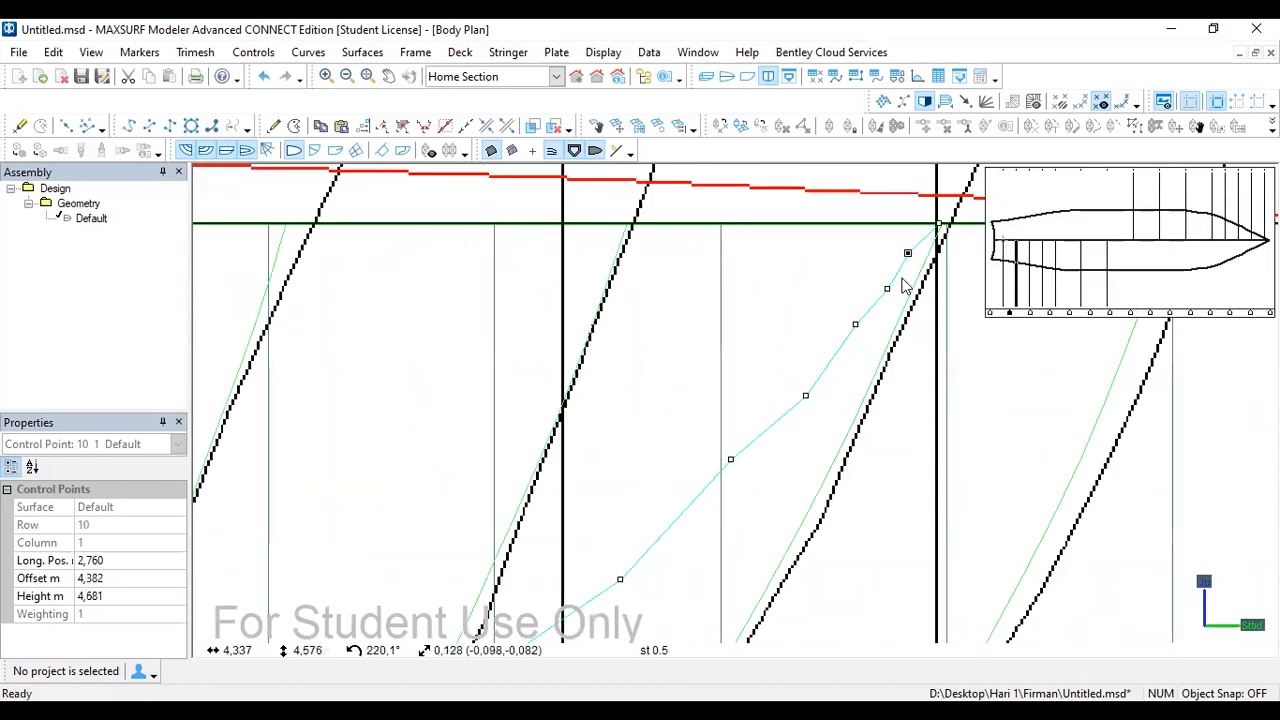
scroll(907, 280, down, 3)
scroll(906, 283, down, 3)
click(911, 308)
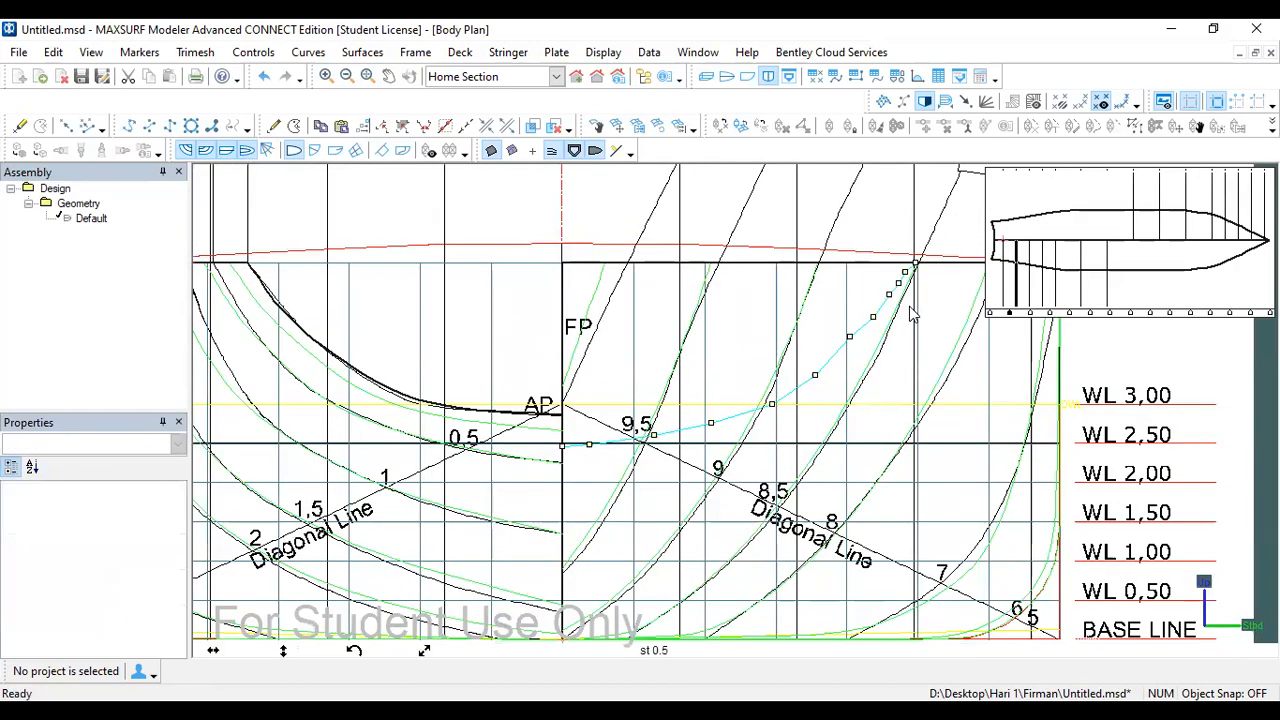
Step: Inspect the reshaped stern and overall hull form from several angles in the Perspective view
click(705, 80)
middle_drag(656, 338, 965, 542)
drag(846, 652, 1110, 400)
click(770, 78)
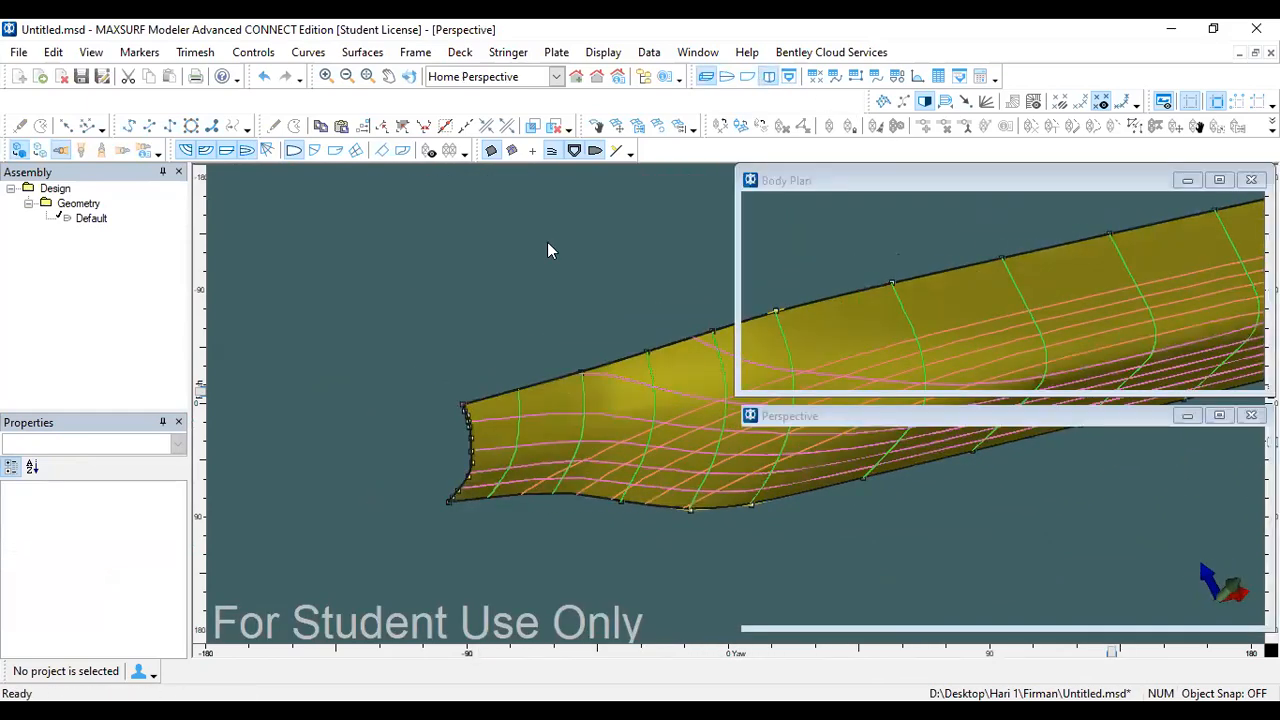
click(748, 77)
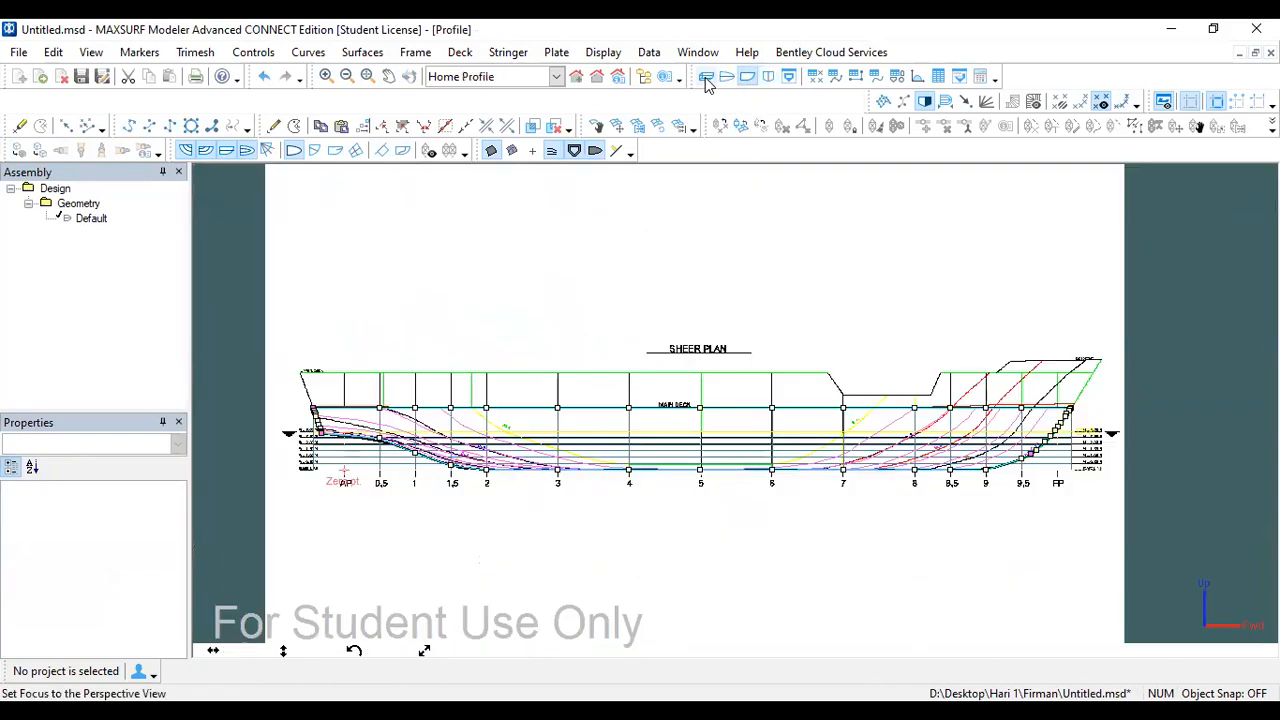
click(706, 77)
scroll(1061, 430, up, 1)
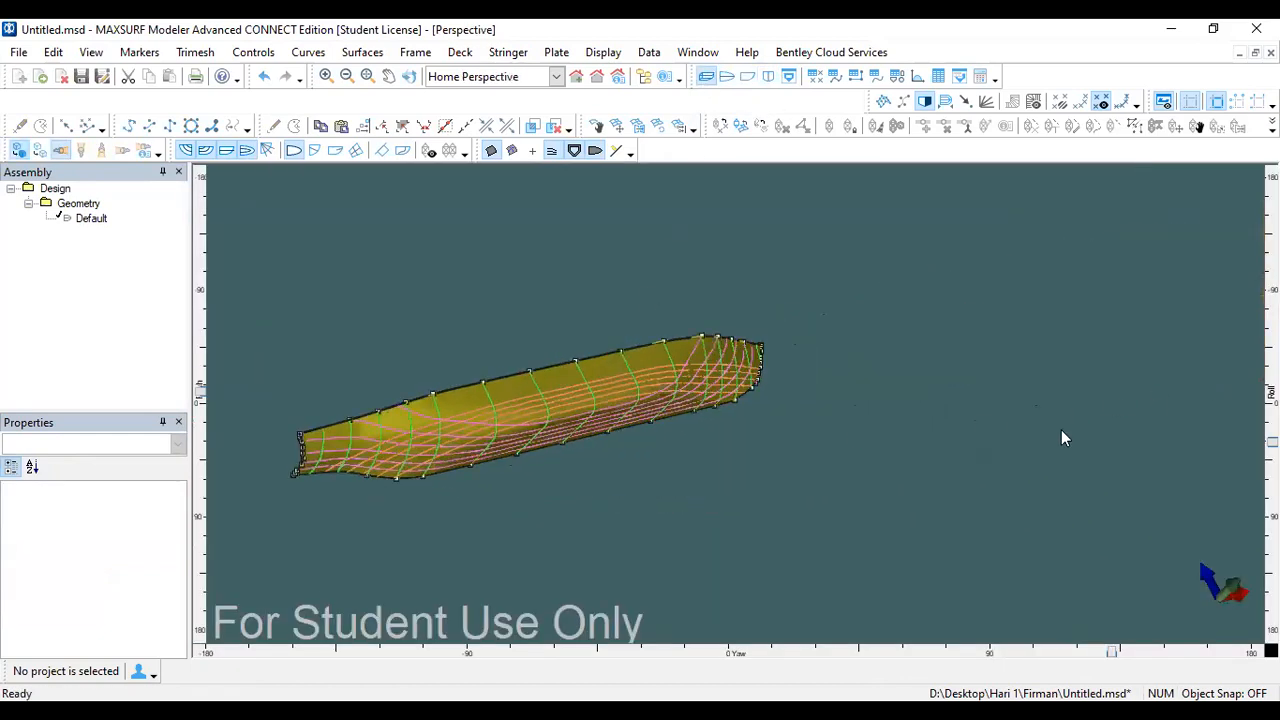
scroll(574, 438, up, 1)
mouse_move(1272, 442)
mouse_down()
mouse_move(1272, 332)
mouse_move(1272, 417)
mouse_up()
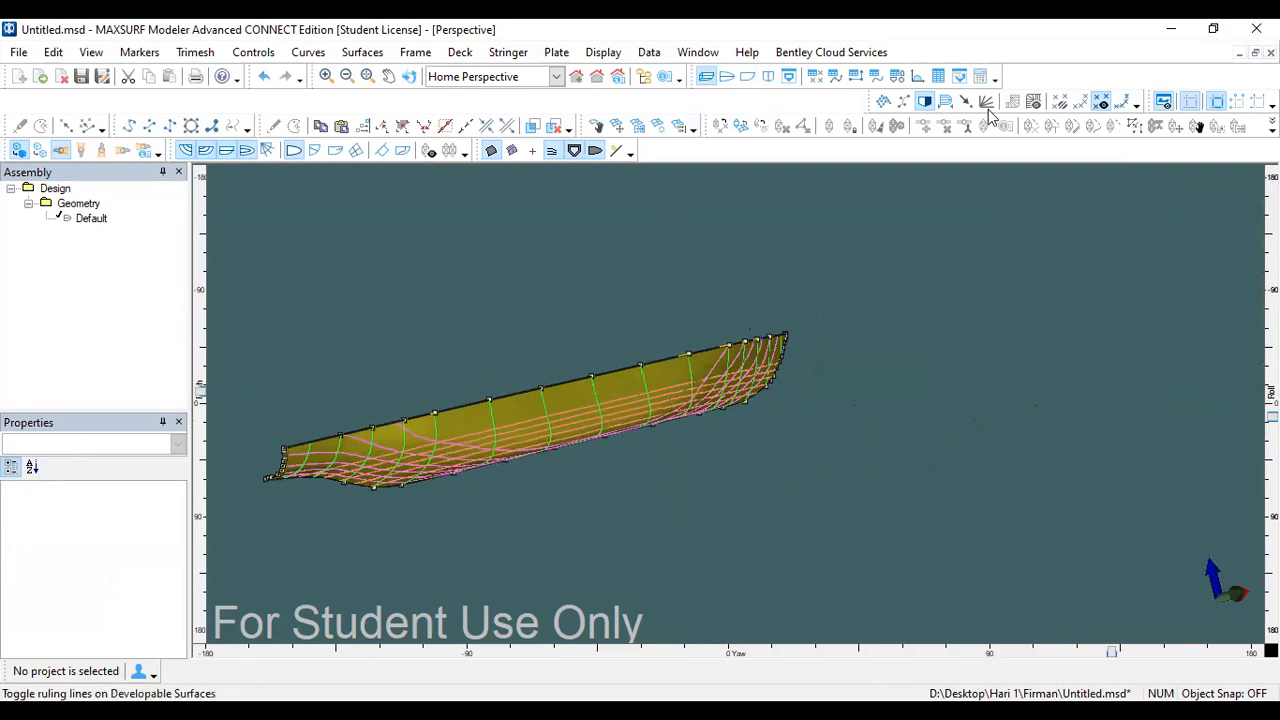
Step: Compare the surface's section curves with the background sections around stations 5 to 9 in the Body Plan
click(768, 77)
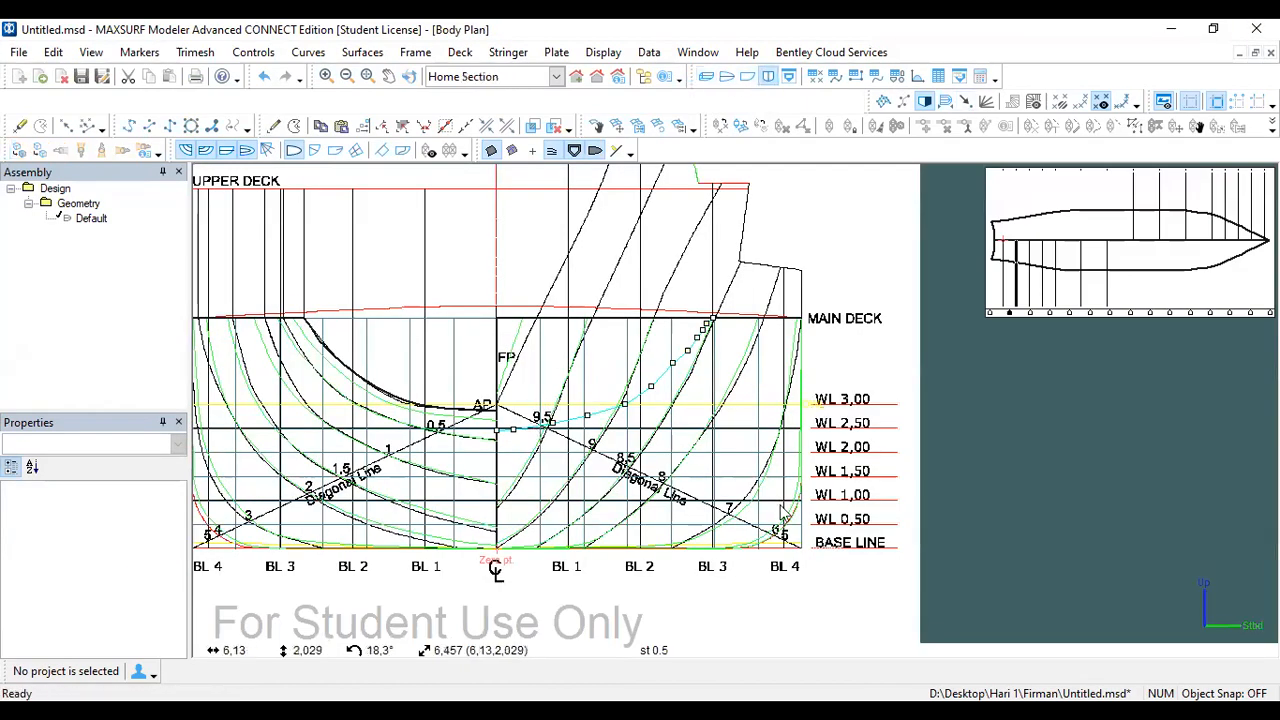
scroll(727, 537, up, 2)
scroll(727, 537, up, 3)
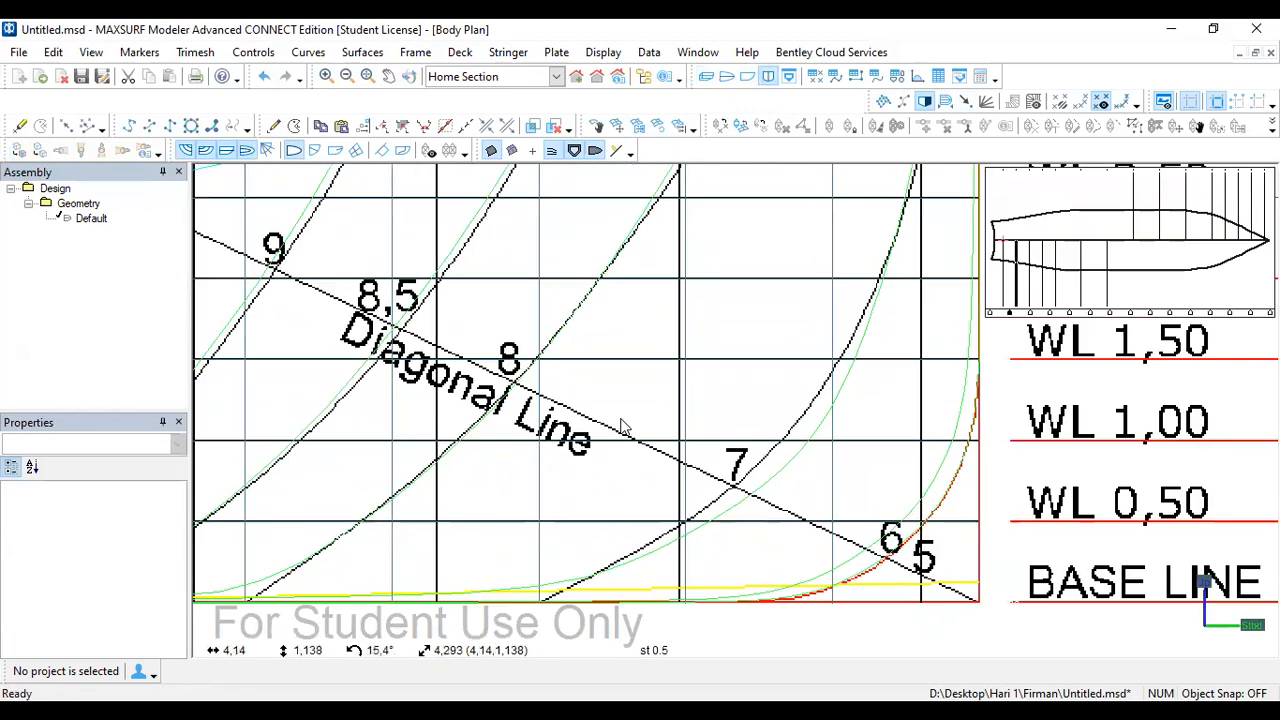
scroll(676, 388, down, 2)
scroll(676, 388, down, 3)
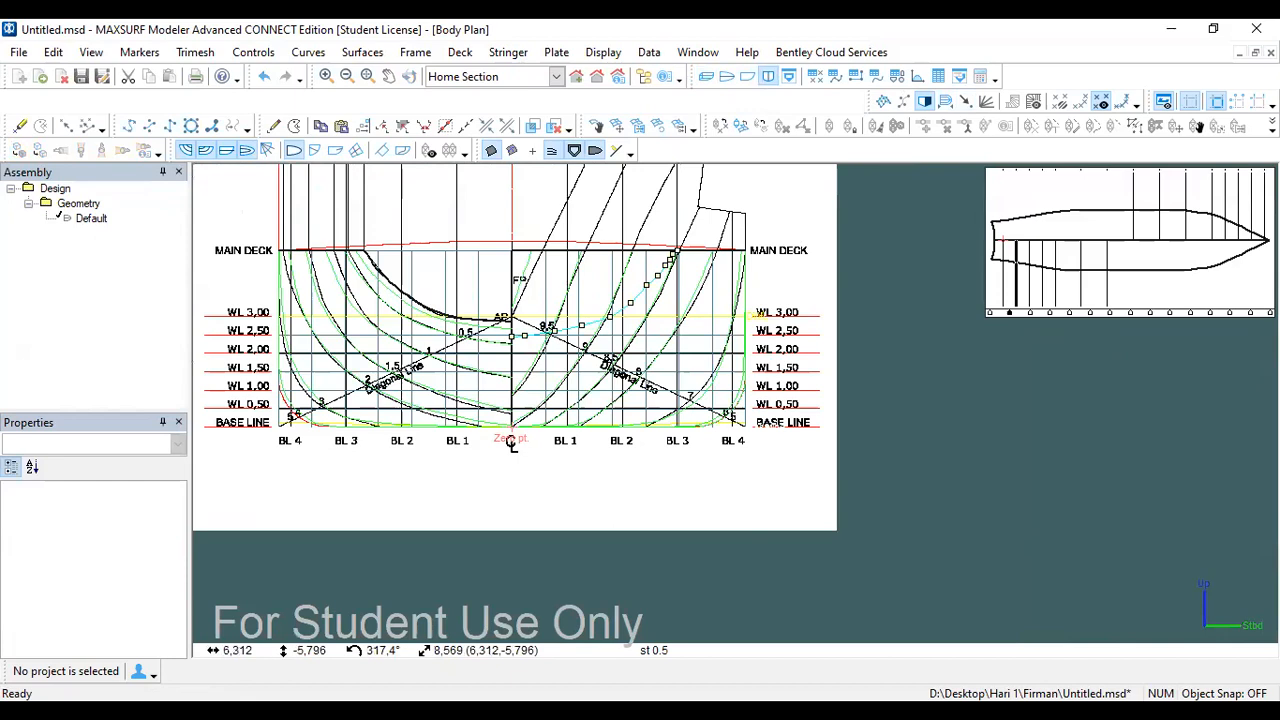
Step: Switch to the Tamark.msd design and view the forward sections in its Body Plan
key(alt+Tab)
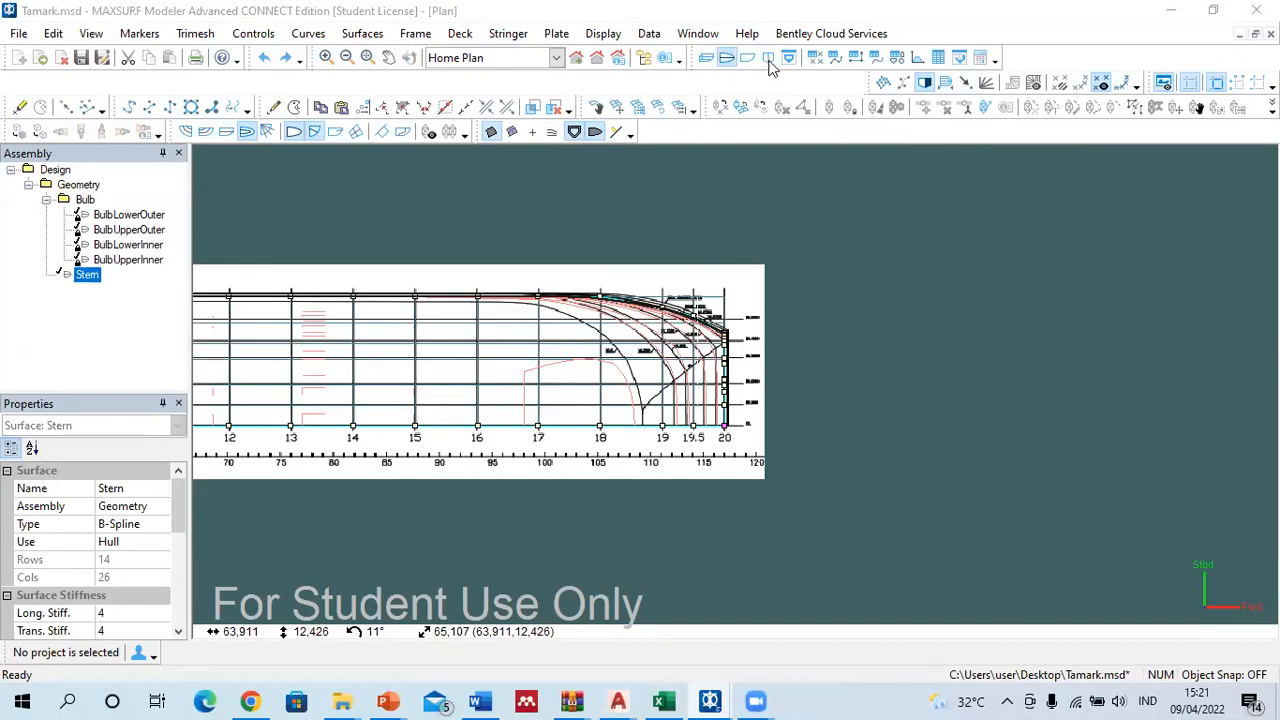
click(768, 58)
scroll(900, 235, down, 4)
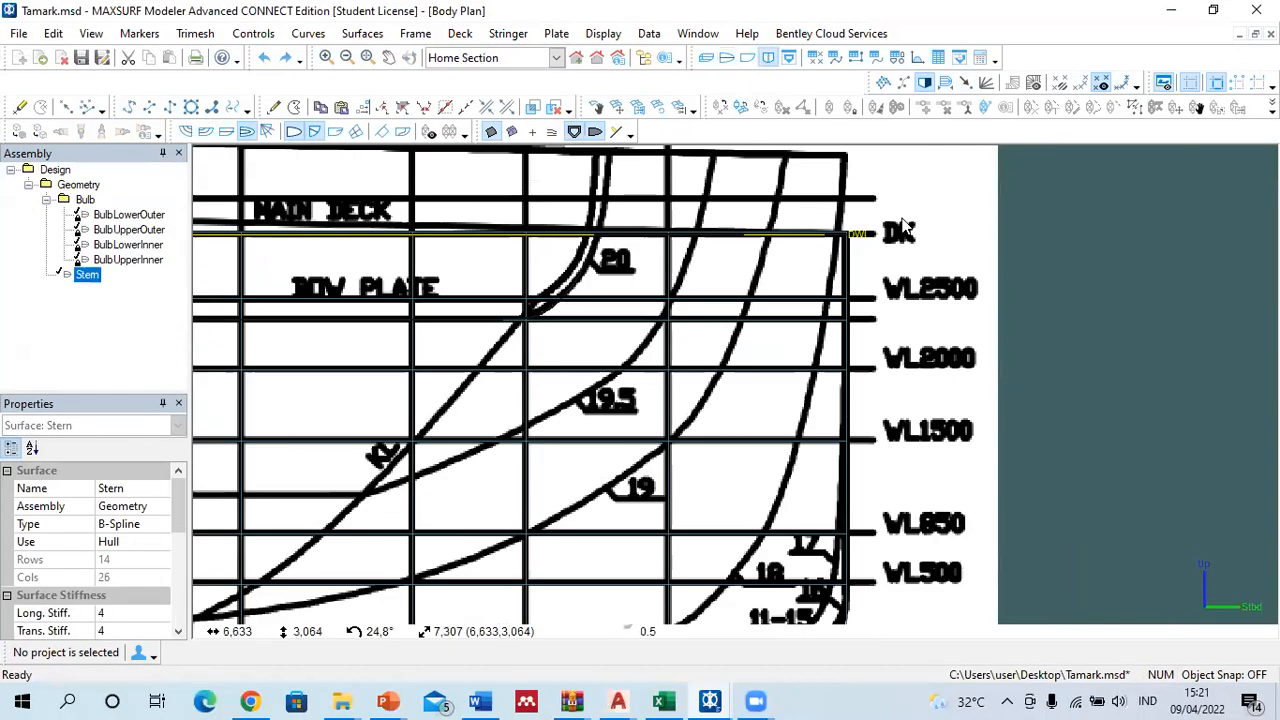
Step: Examine the forward and stern sections of the background lines plan in the Tamark Body Plan
scroll(900, 235, down, 4)
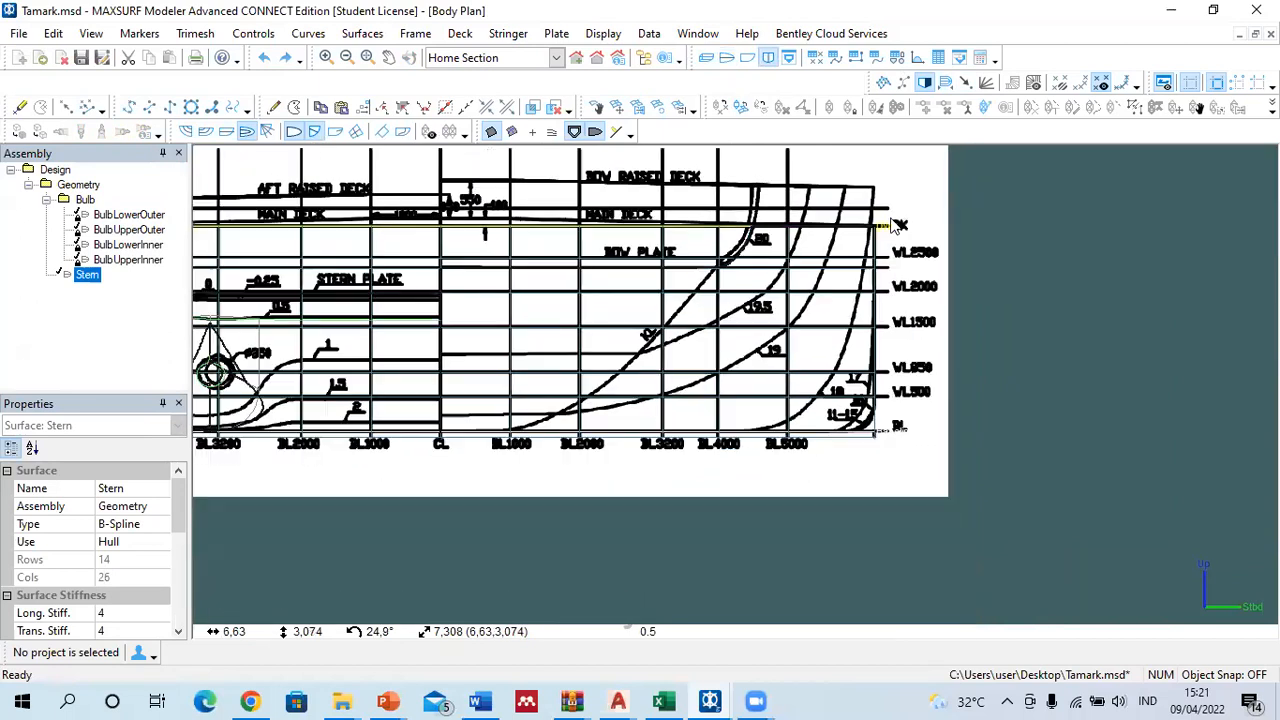
scroll(858, 320, down, 2)
scroll(223, 289, up, 4)
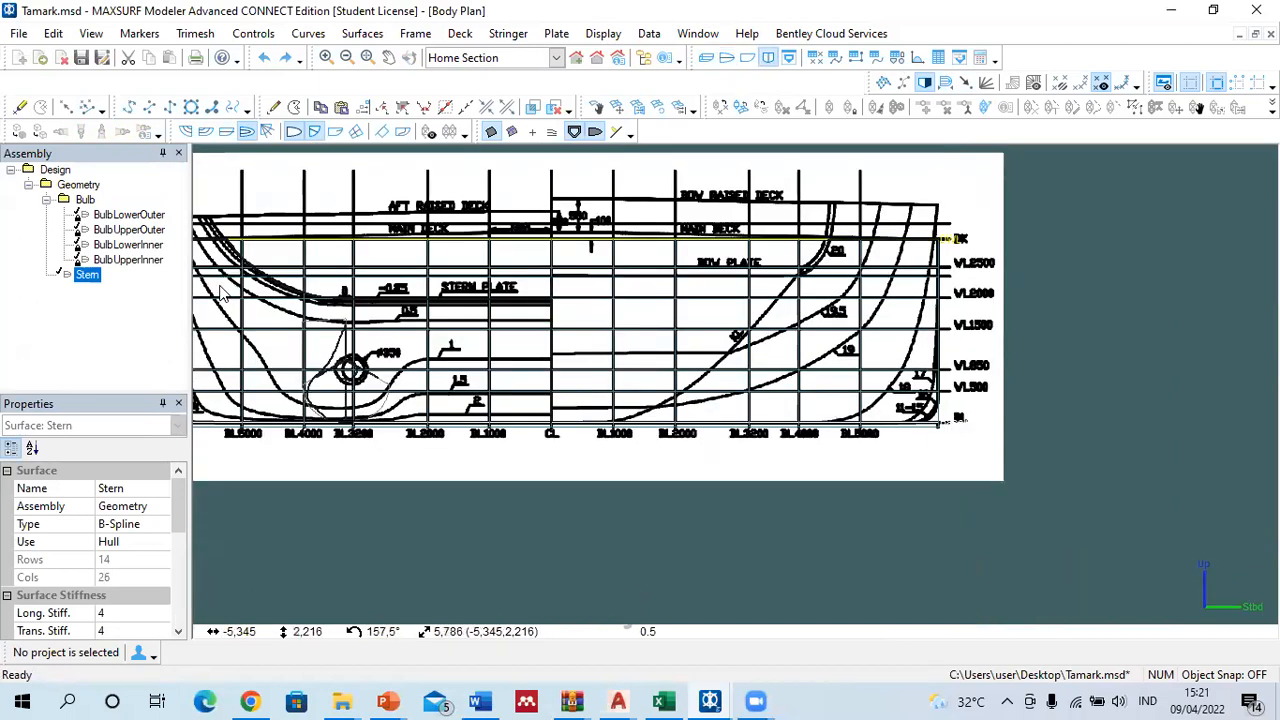
scroll(400, 310, up, 3)
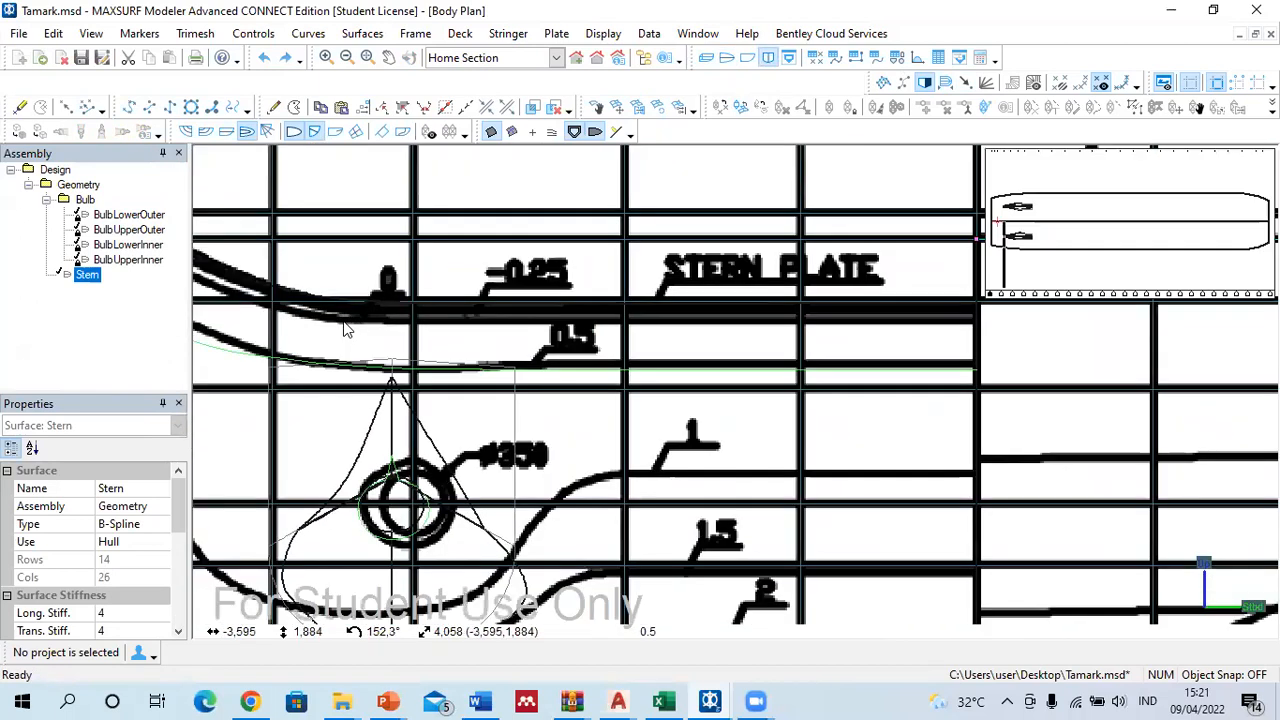
scroll(543, 461, down, 4)
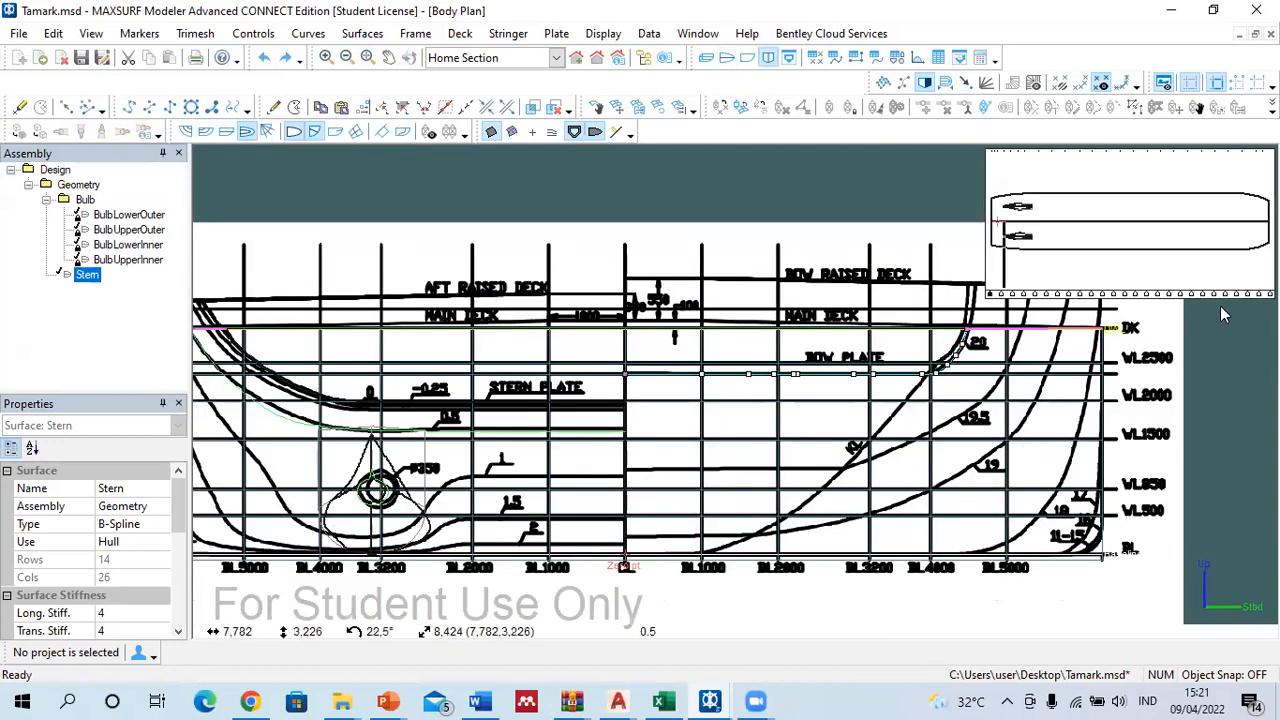
Step: Display the hull section at several stations in turn, ending at station 19, and compare it with the background curve
click(1049, 296)
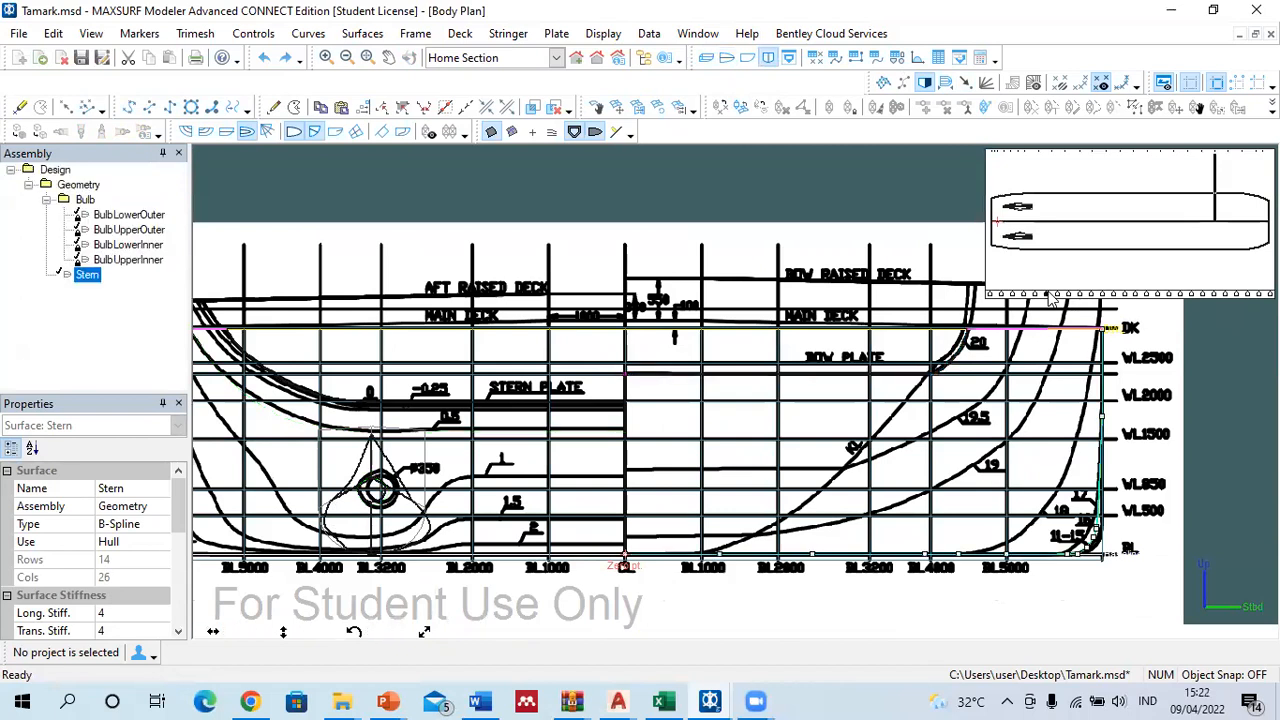
click(1092, 296)
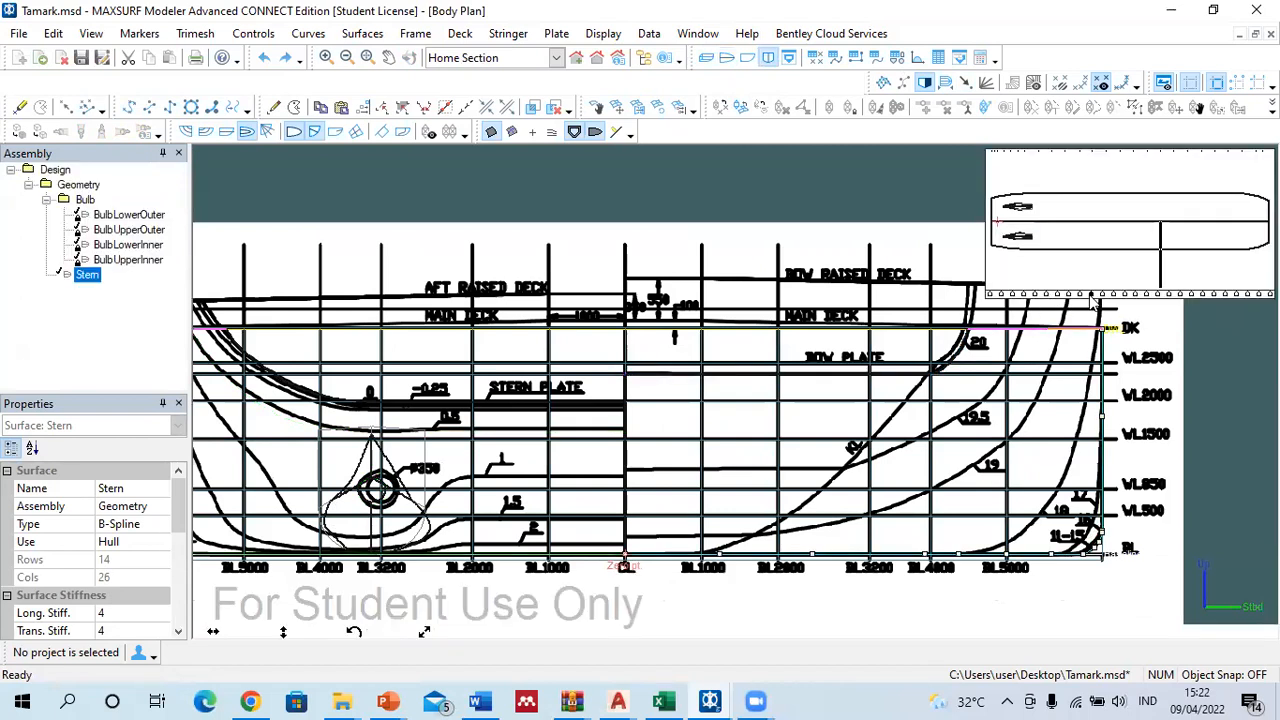
click(1025, 296)
click(1016, 296)
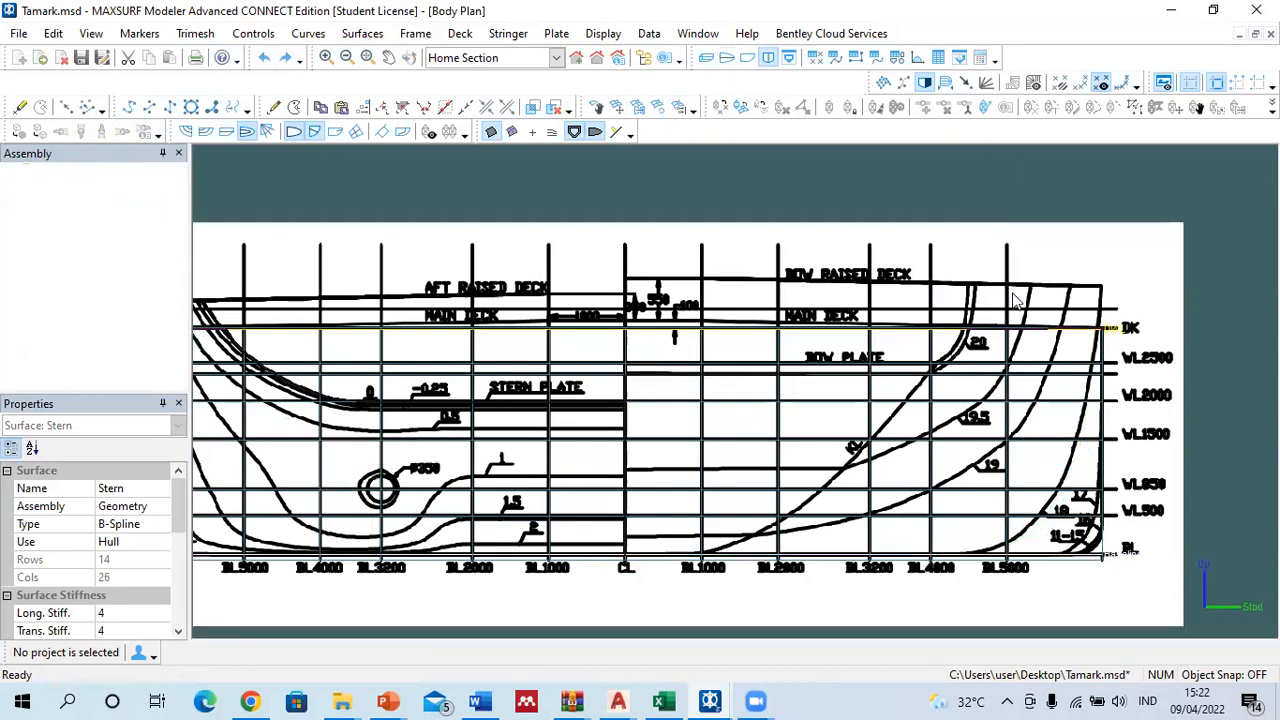
scroll(975, 485, up, 2)
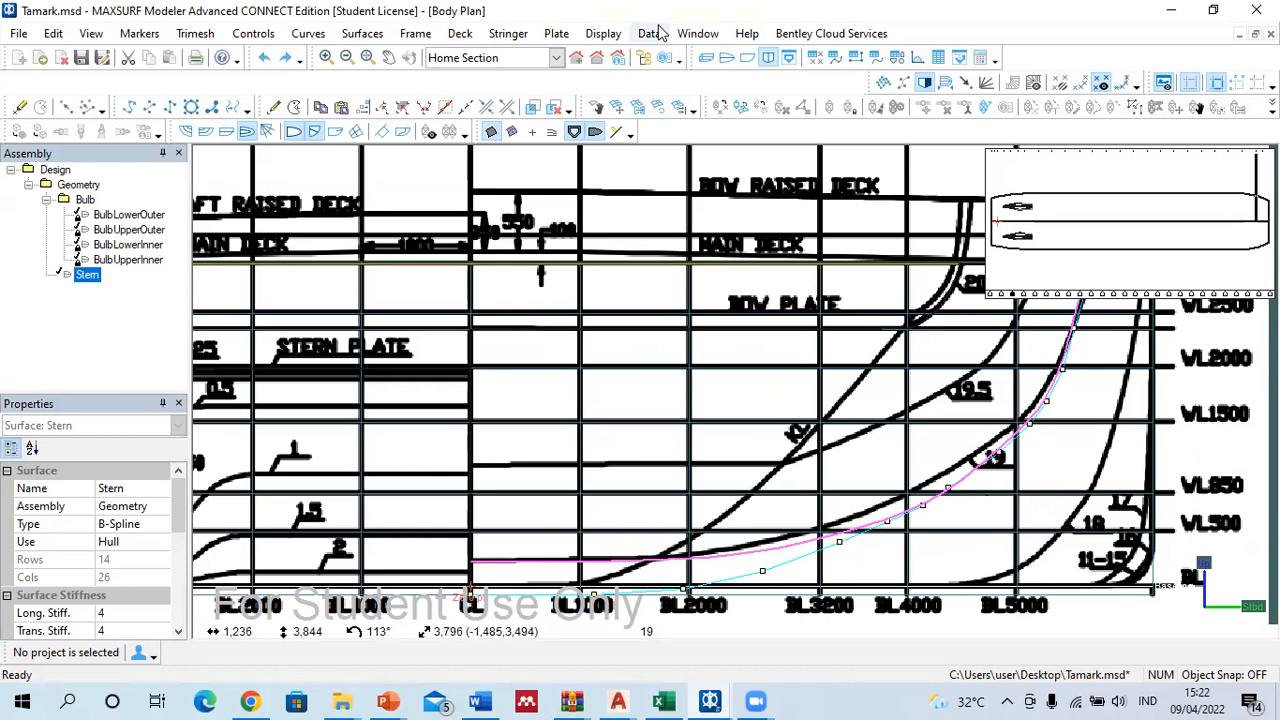
Step: Deselect the surface and view the whole hull in the Profile and Plan views
click(770, 498)
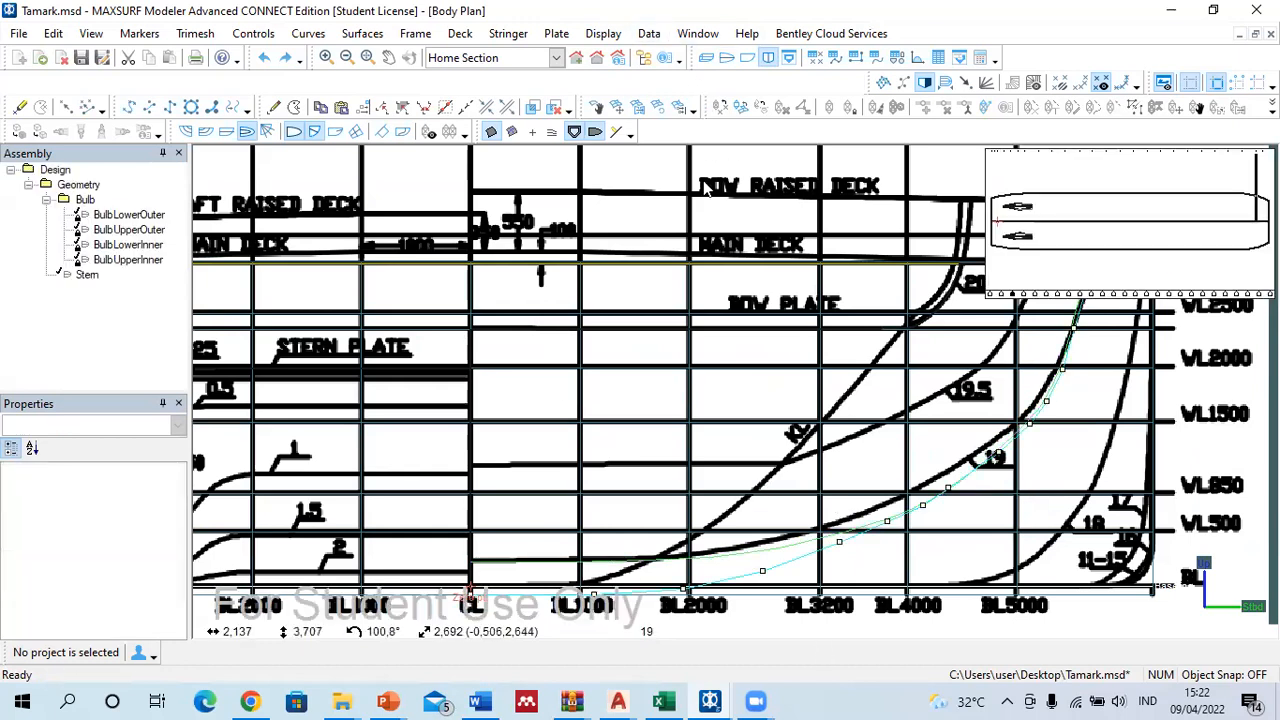
click(747, 58)
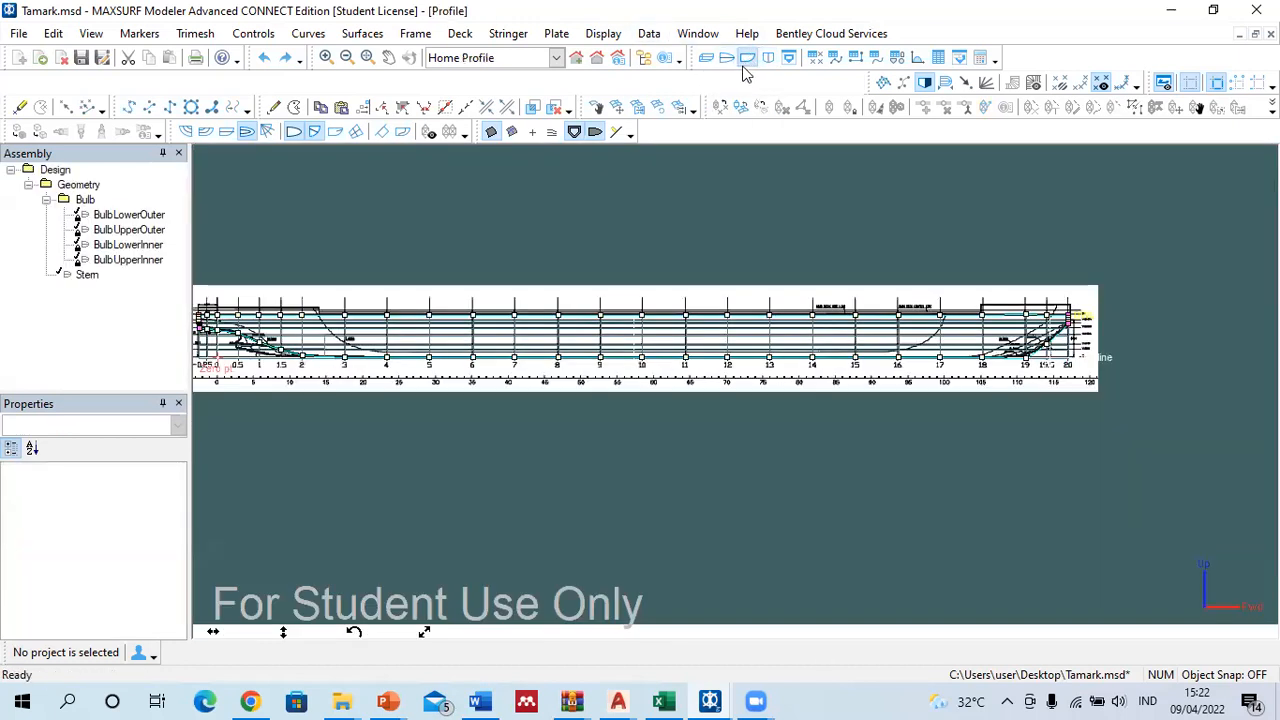
click(726, 58)
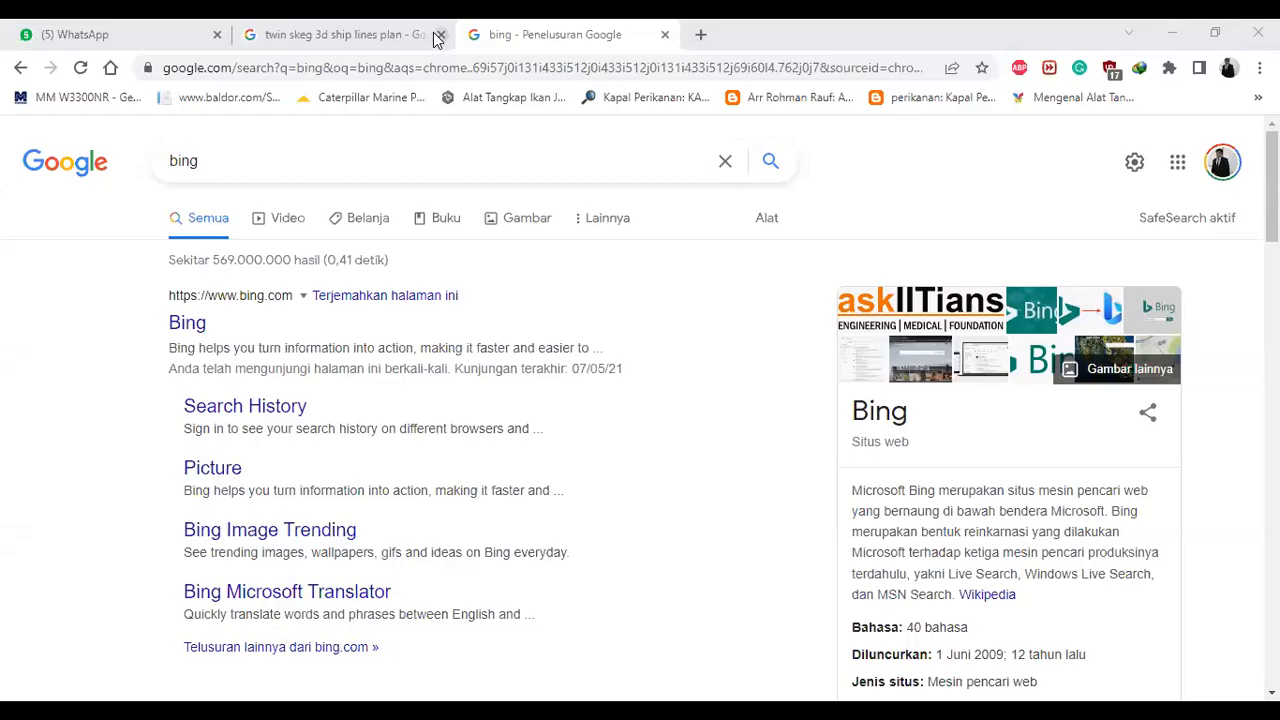
Step: Switch to Chrome, close the twin skeg search page, open Bing and search for "lines plan kapal ikan"
click(439, 35)
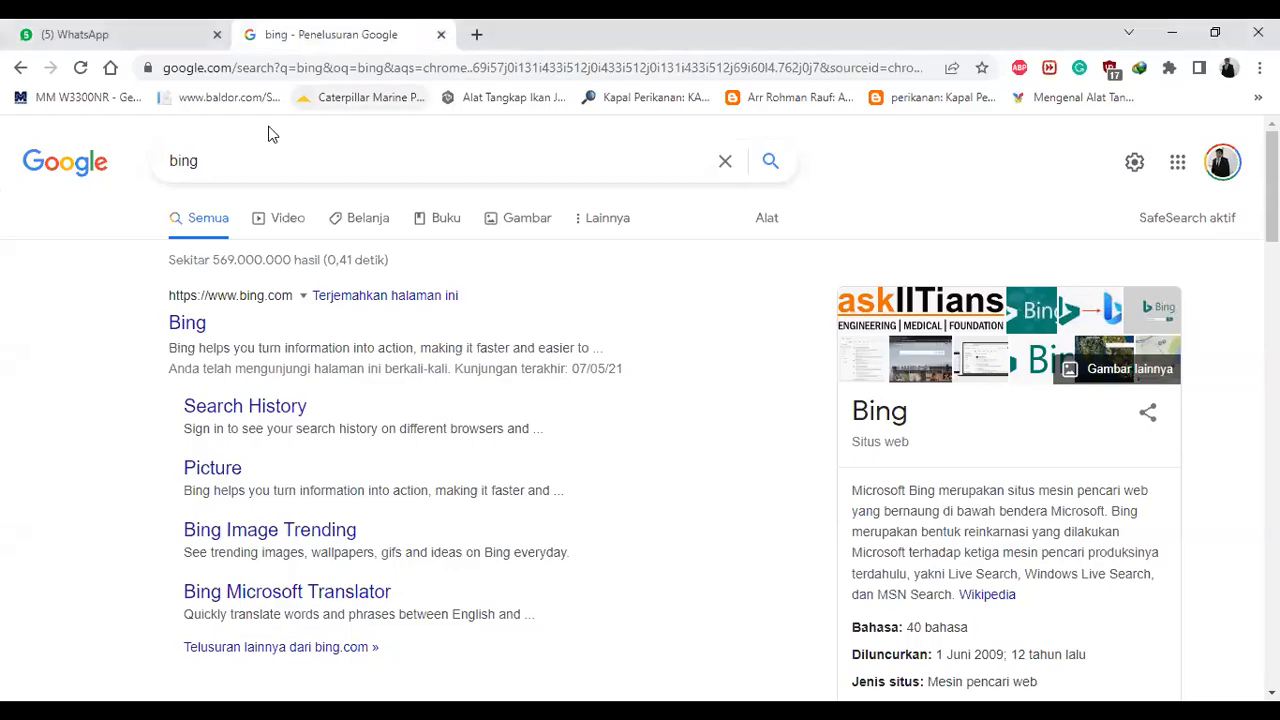
click(190, 326)
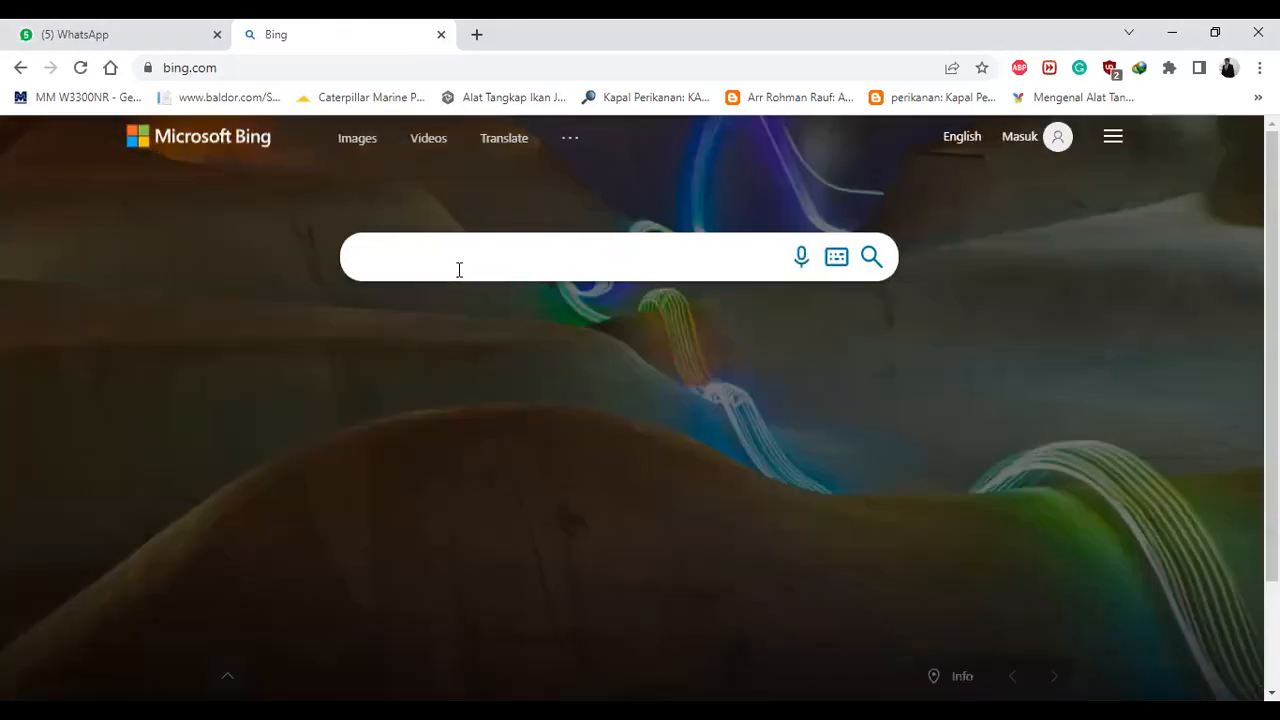
text(lin)
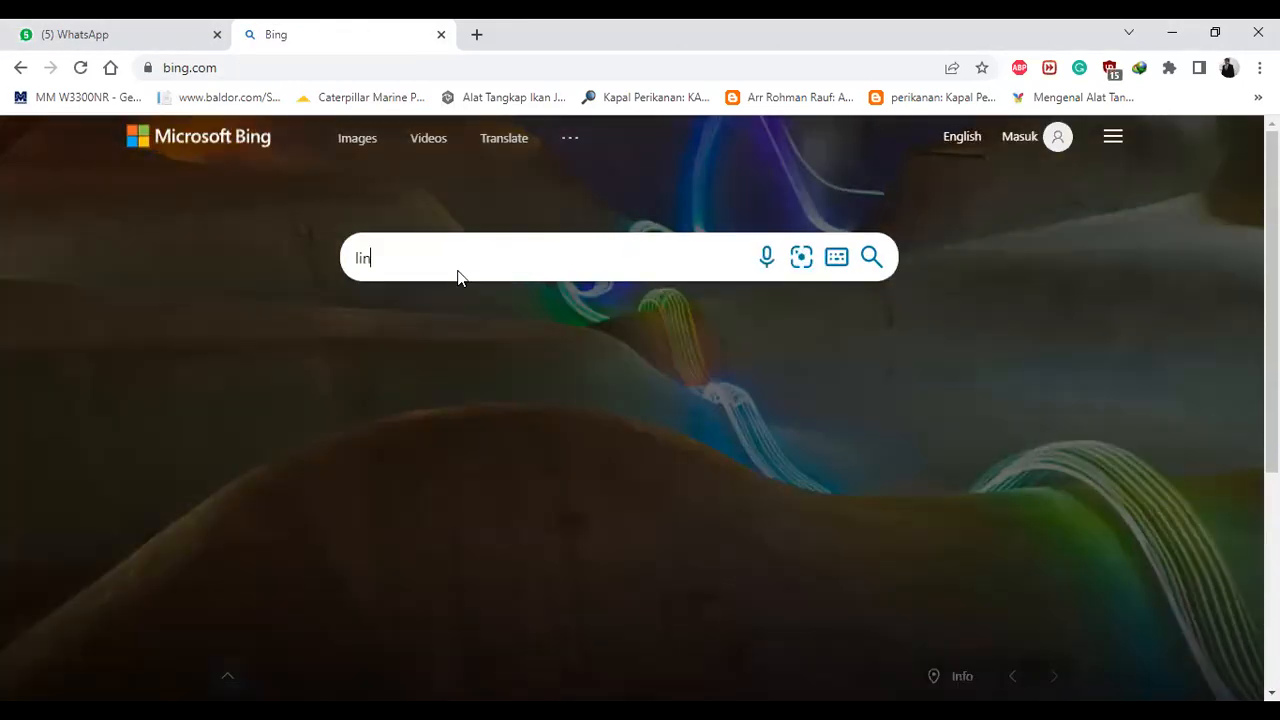
text(es)
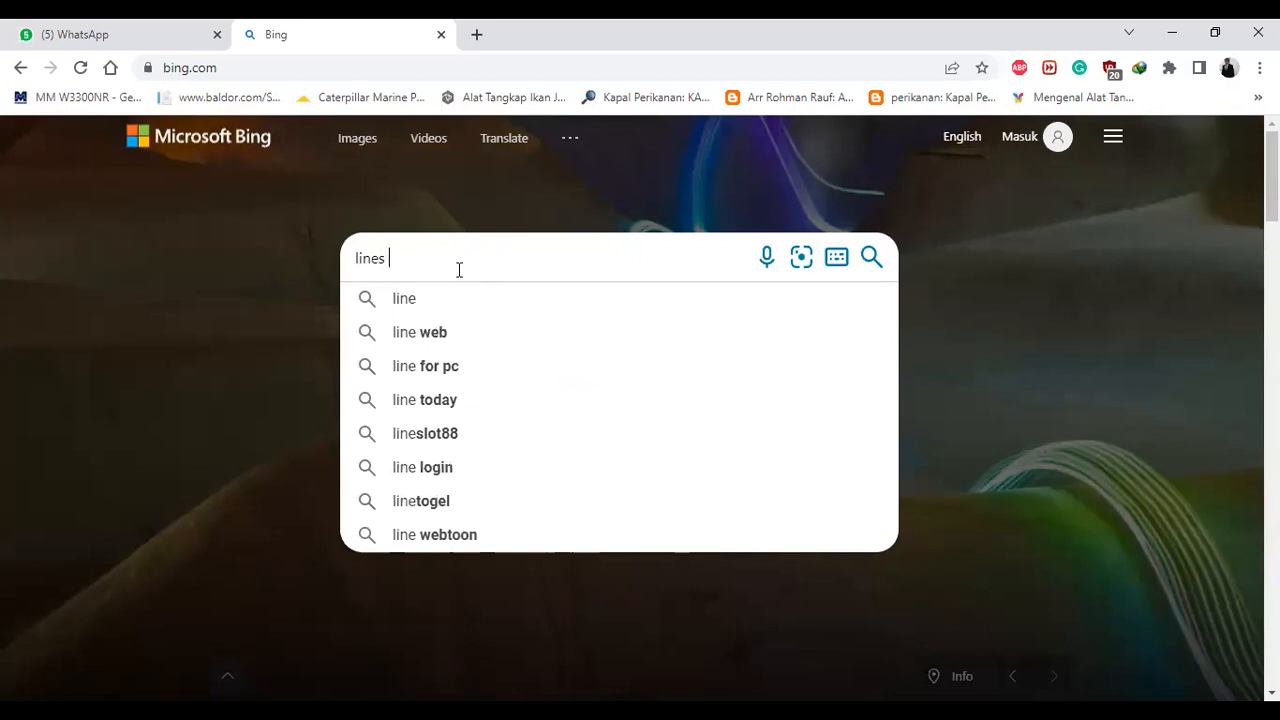
text( plan kapal)
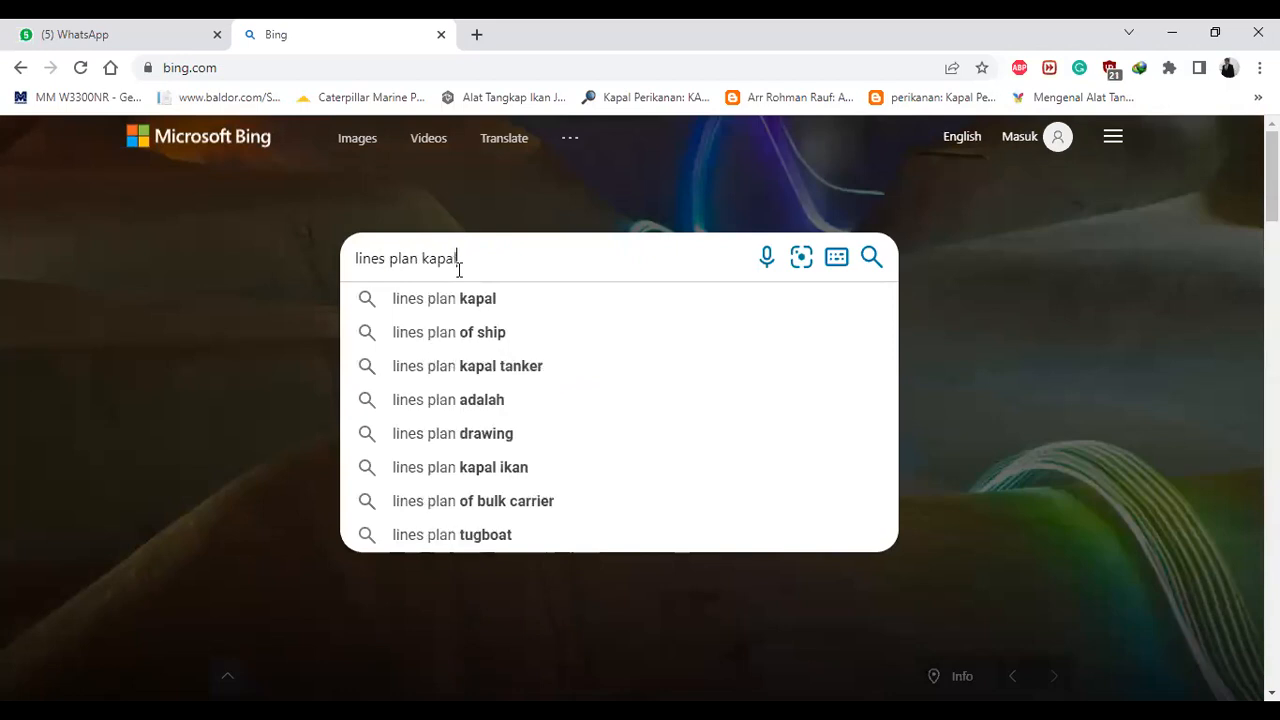
key(Down)
key(Down)
key(Down)
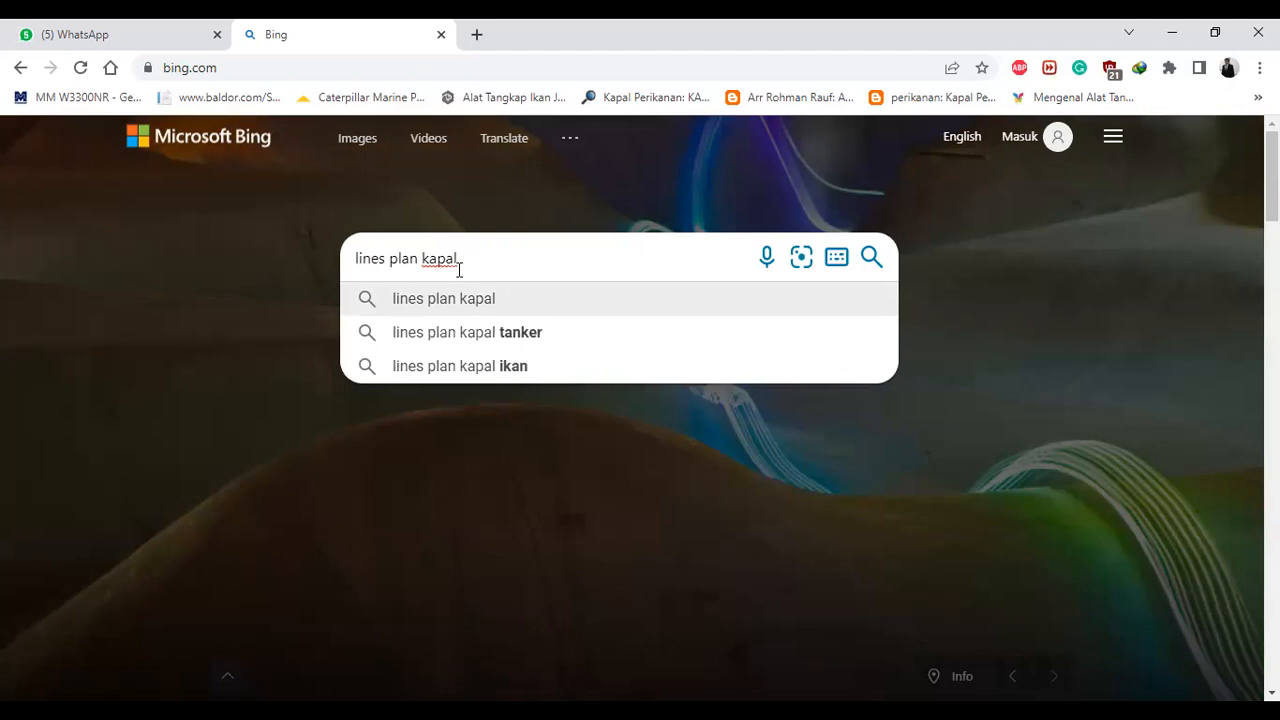
key(Return)
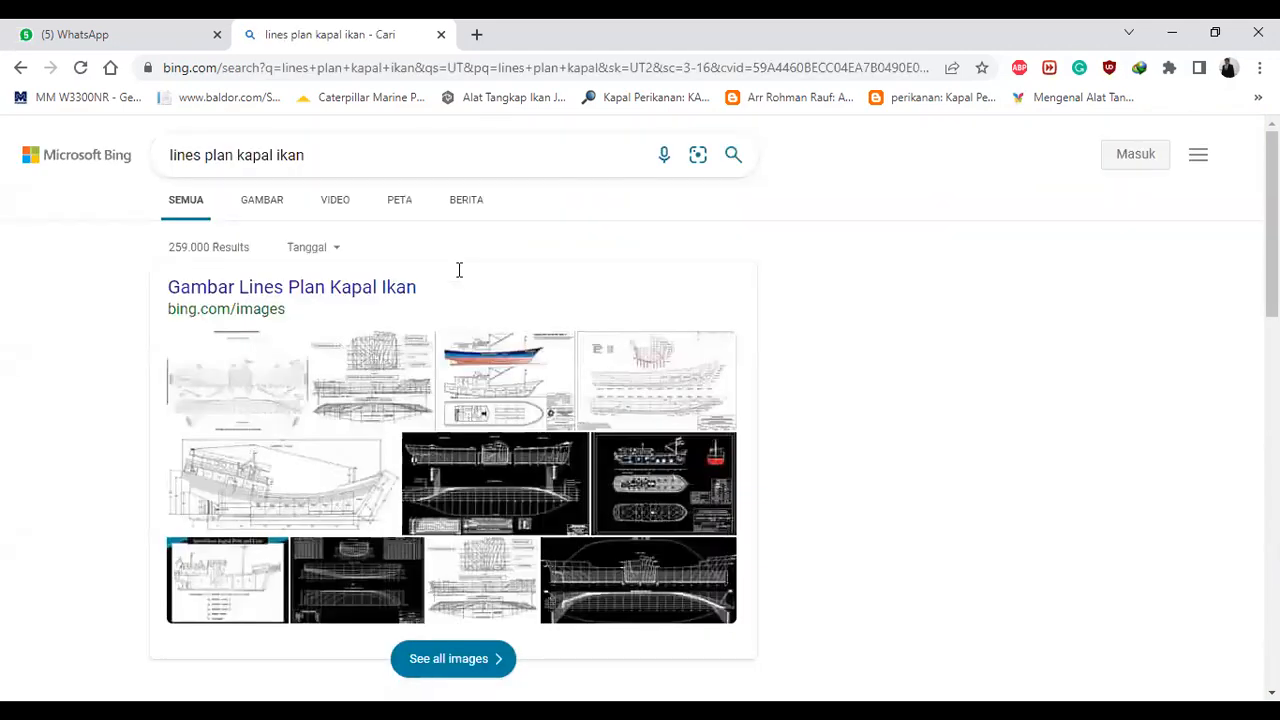
Step: Show the image results for the lines plan search and filter them to large size (Besar)
click(256, 204)
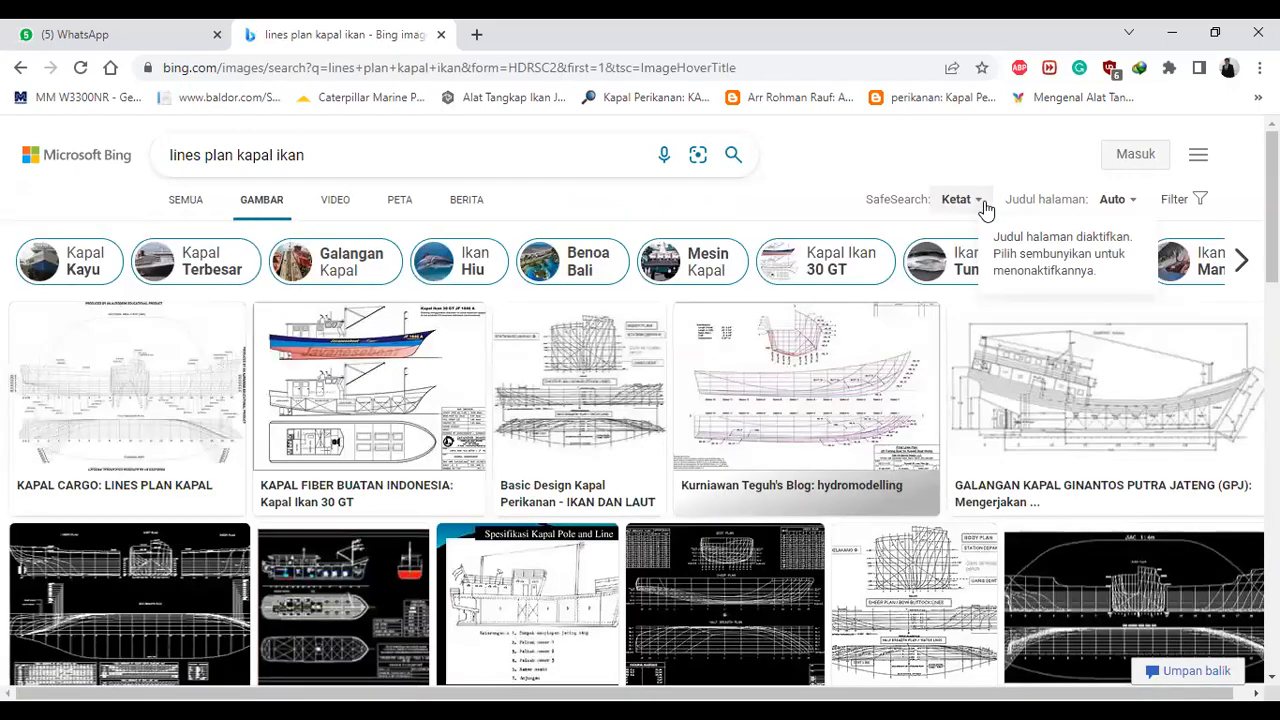
click(960, 200)
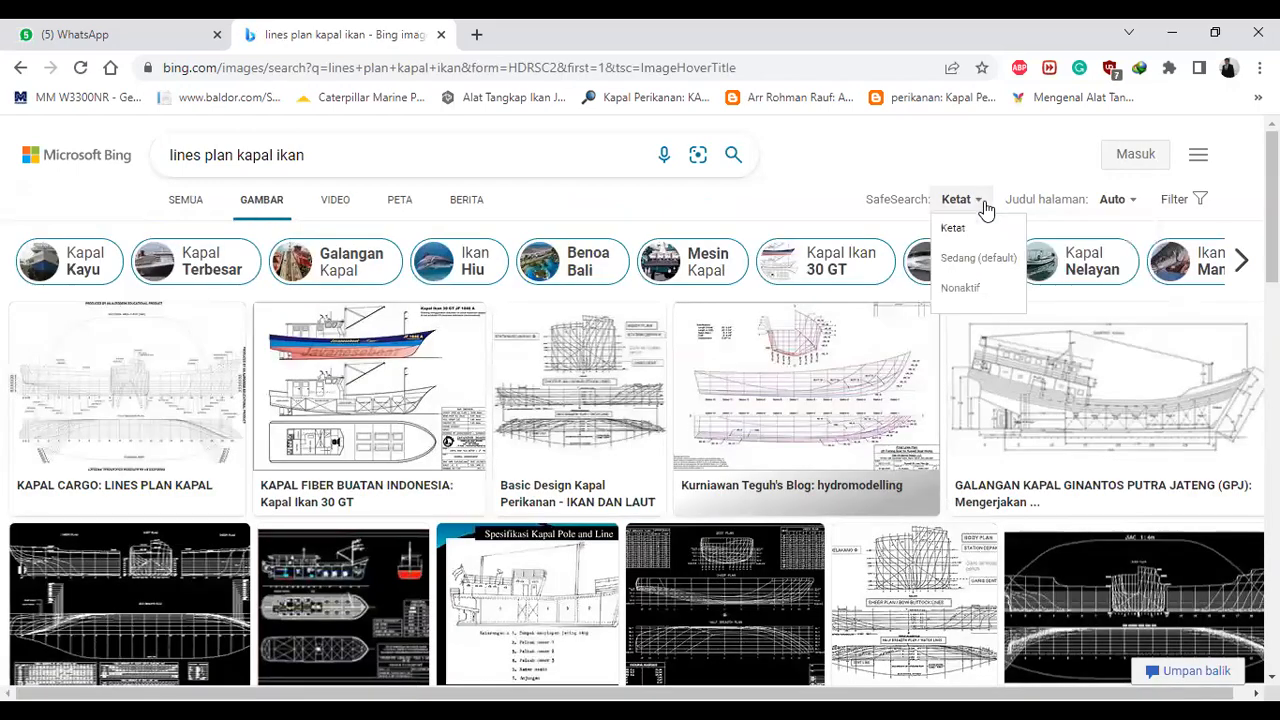
click(1136, 201)
click(1190, 200)
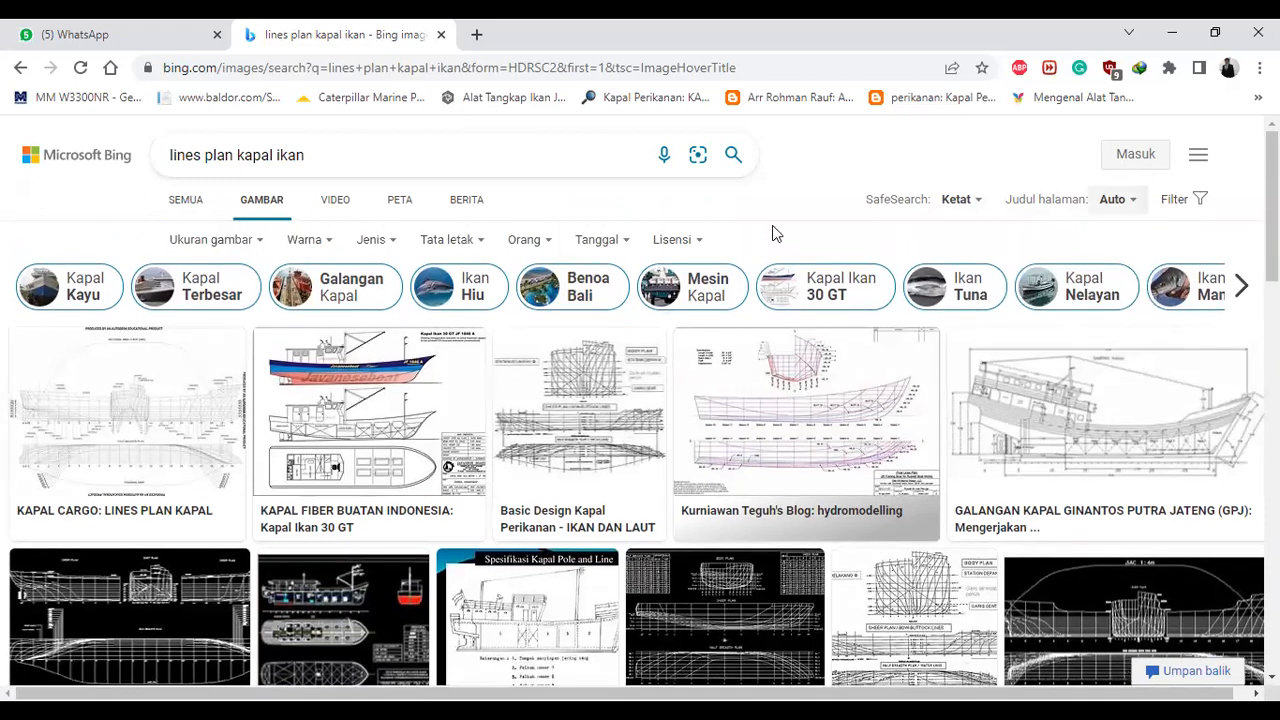
click(212, 240)
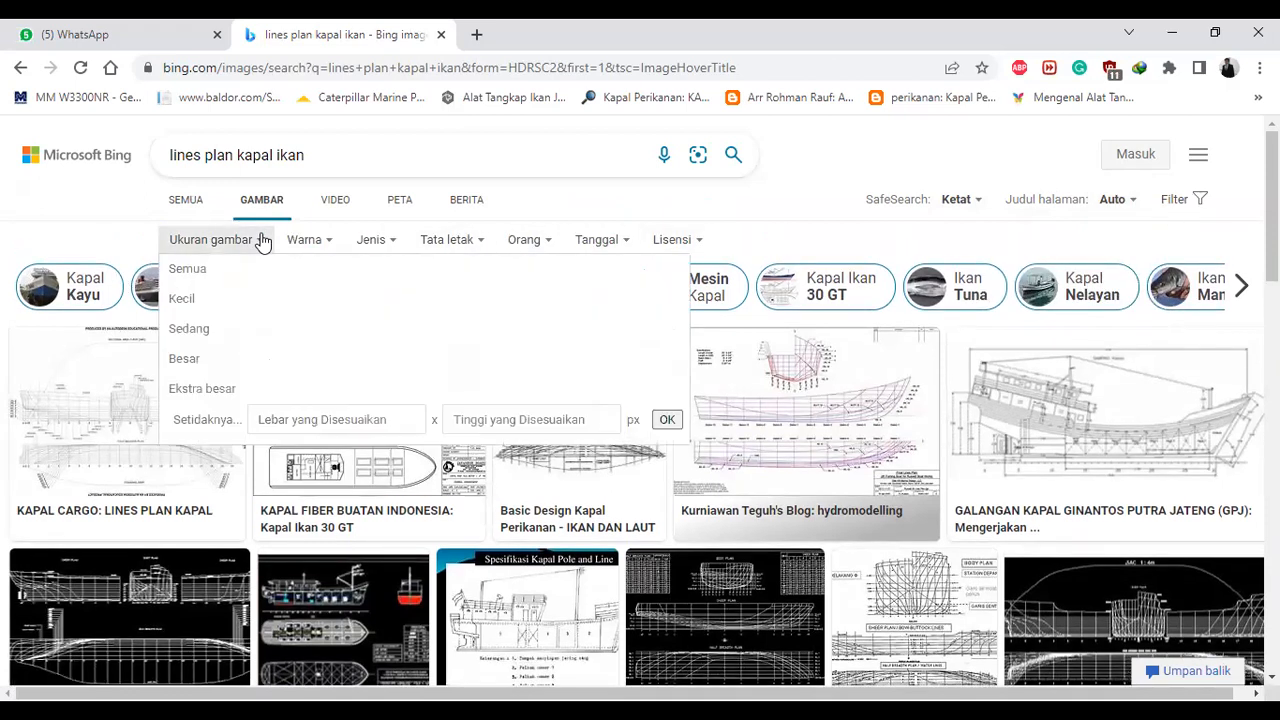
click(210, 364)
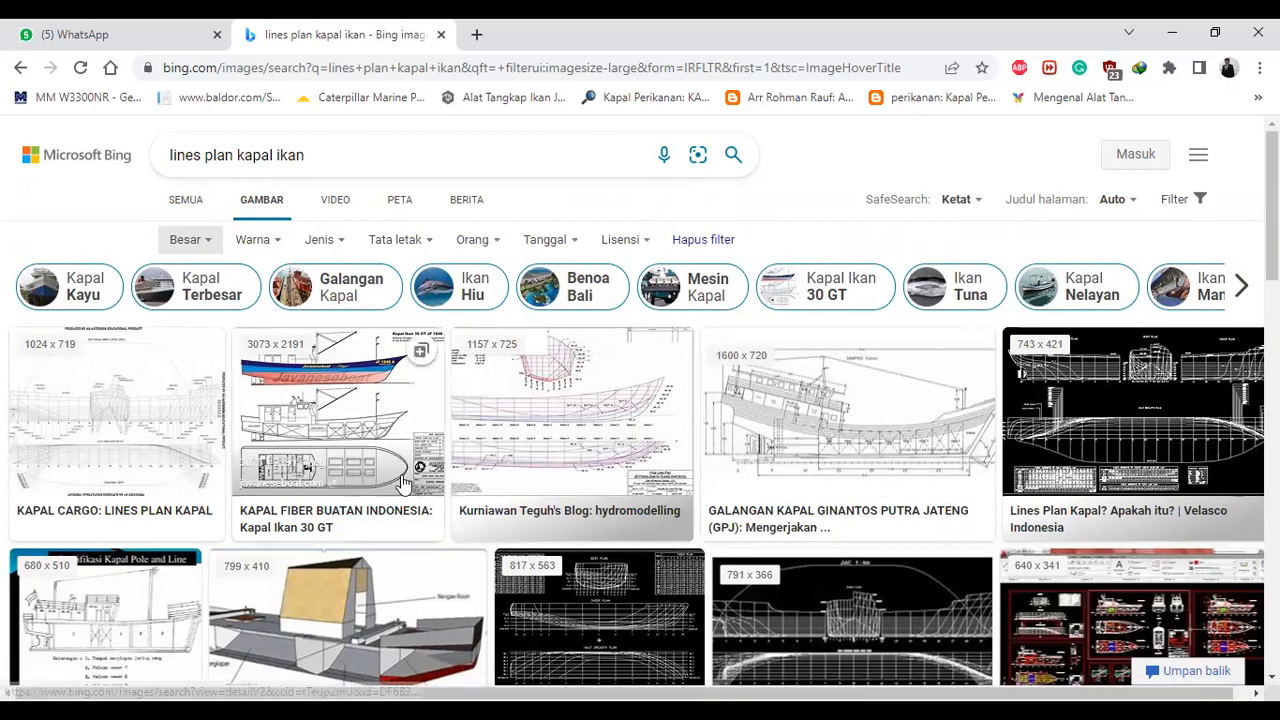
Step: Browse the large images, preview the 1157 x 725 hydromodelling lines plan, and return to the results
scroll(408, 465, down, 2)
scroll(412, 466, down, 2)
scroll(440, 463, up, 4)
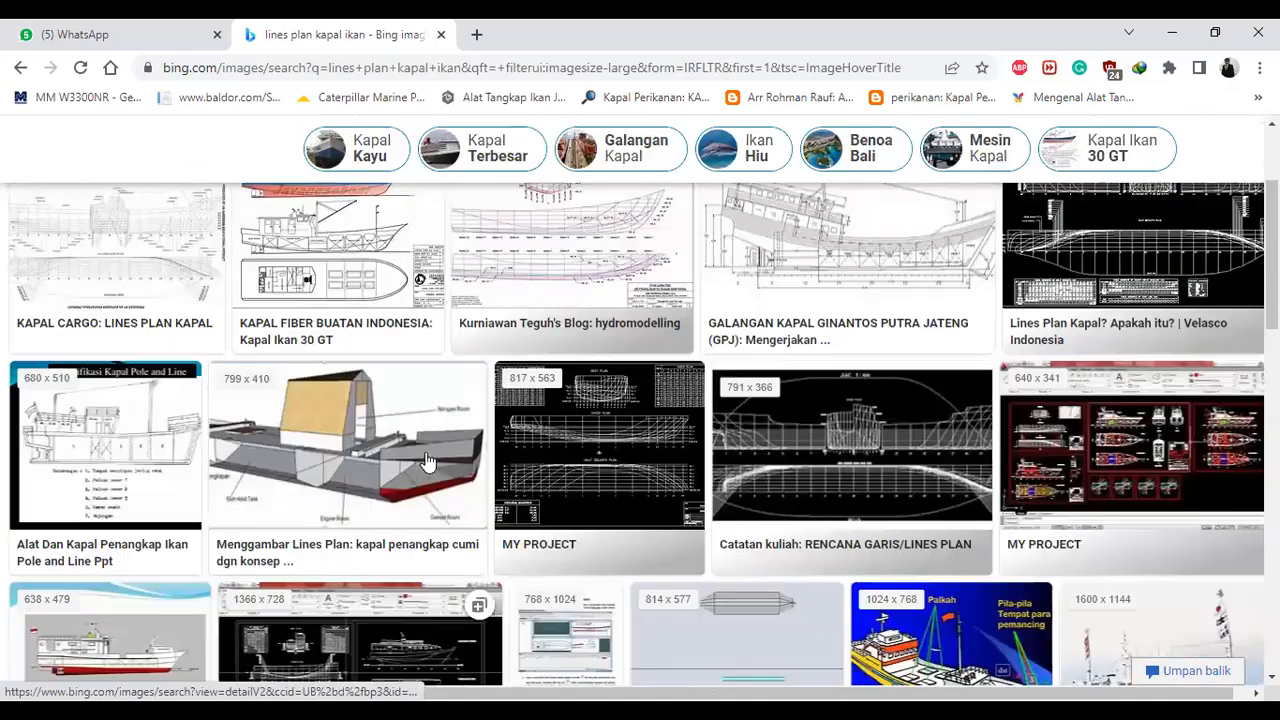
click(572, 418)
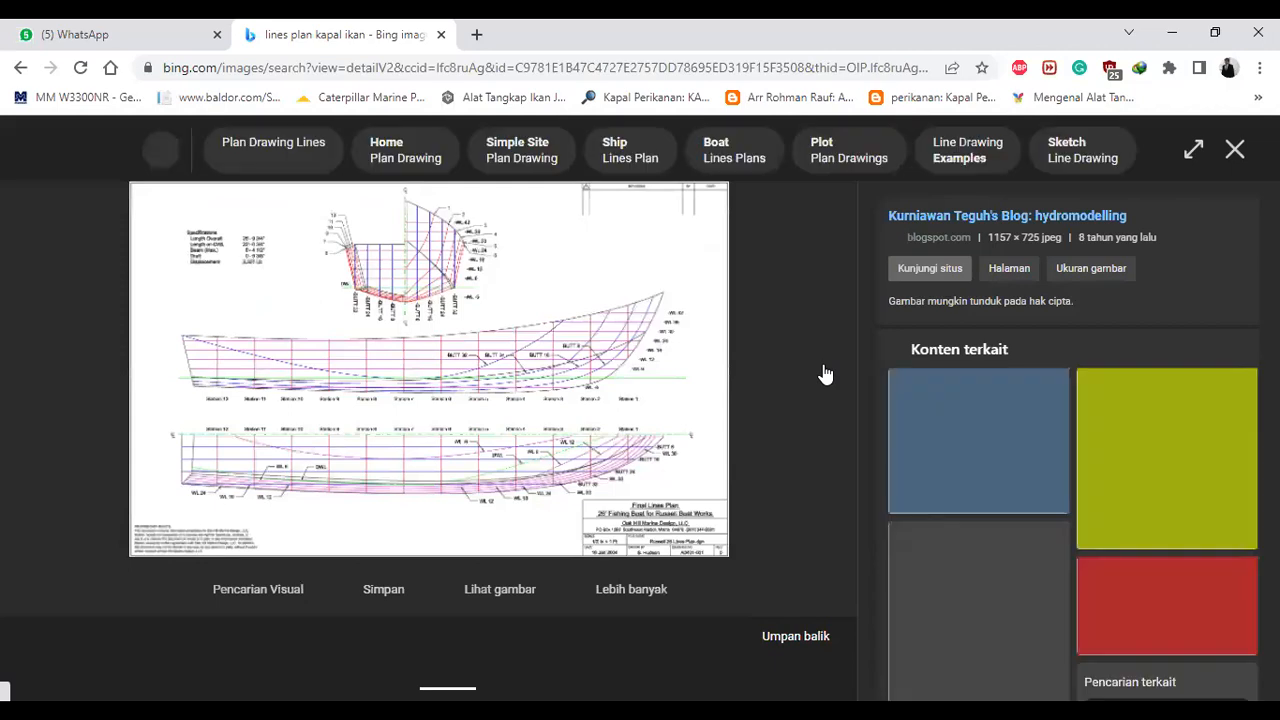
click(1235, 152)
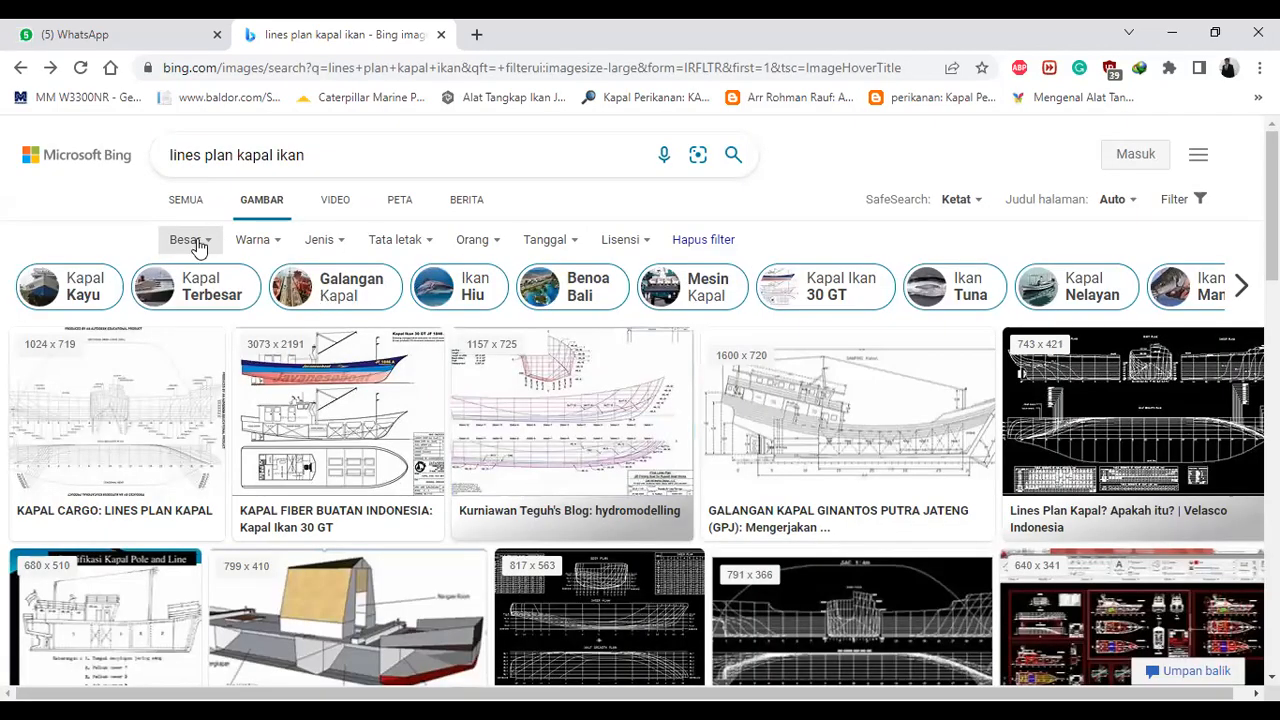
Step: Filter the images to extra large size (Ekstra besar) and scan the results for usable lines plans
click(199, 246)
click(196, 390)
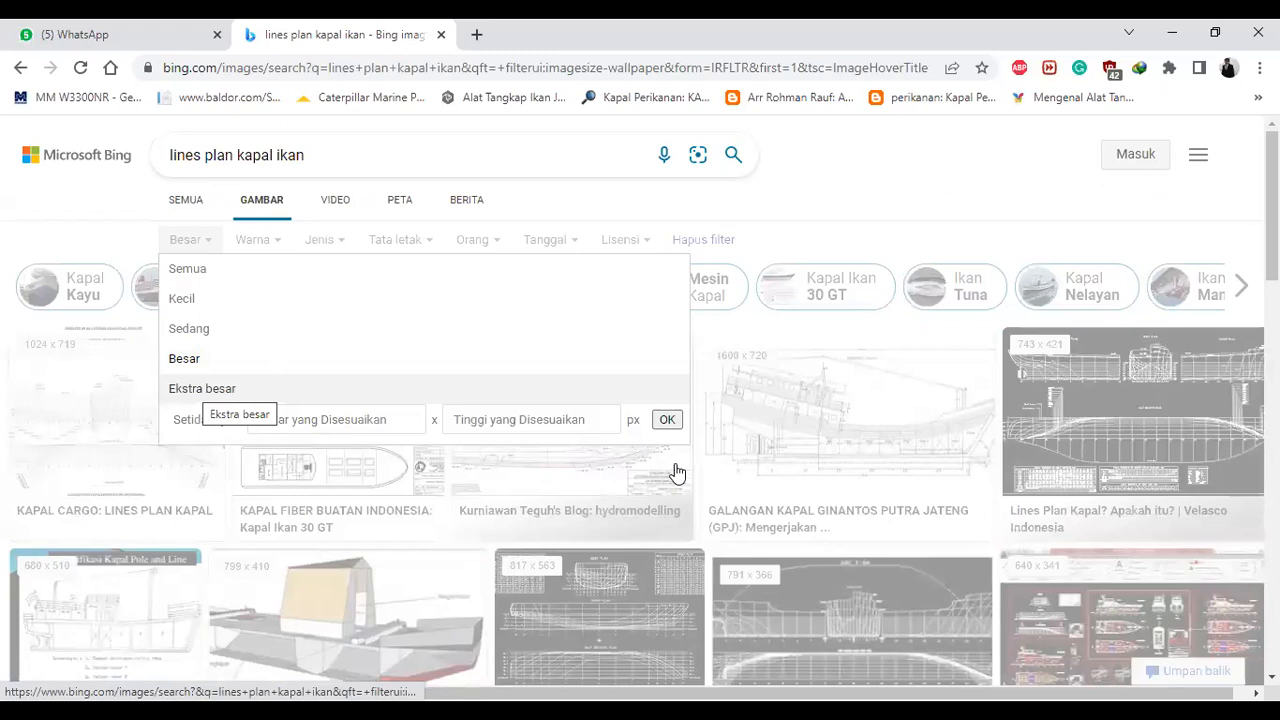
scroll(567, 479, down, 4)
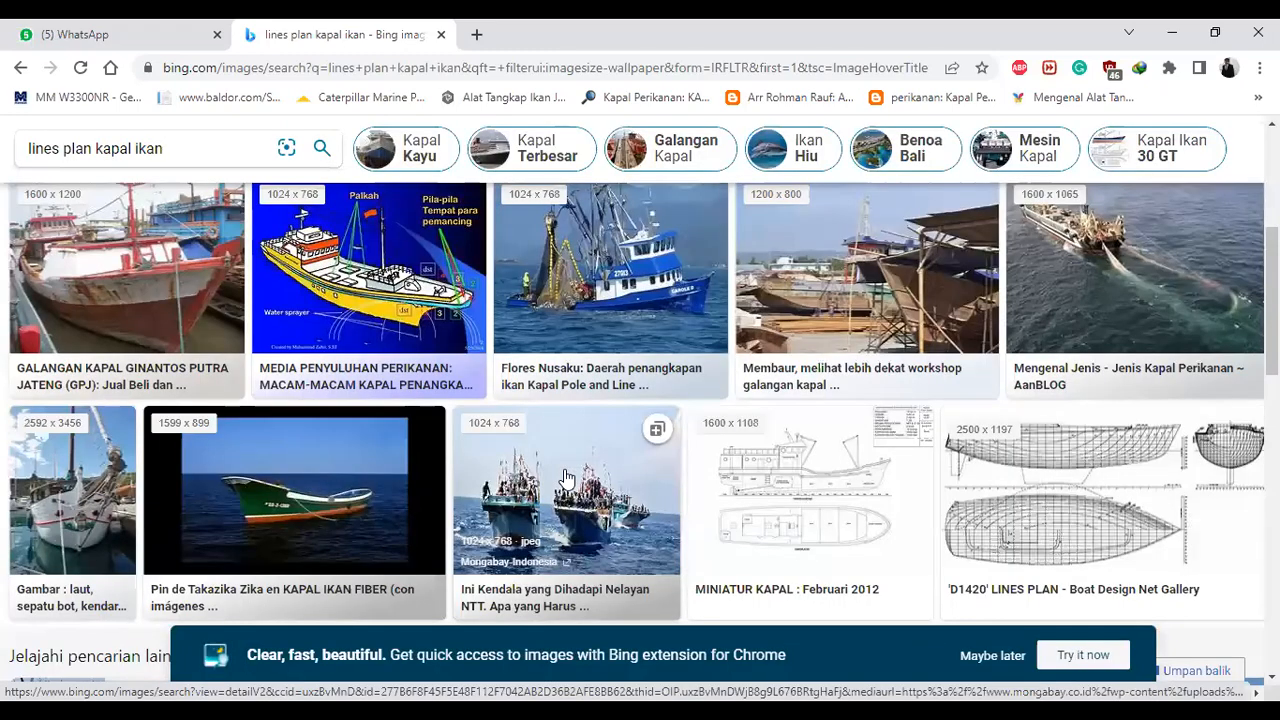
scroll(564, 477, down, 1)
scroll(564, 477, down, 5)
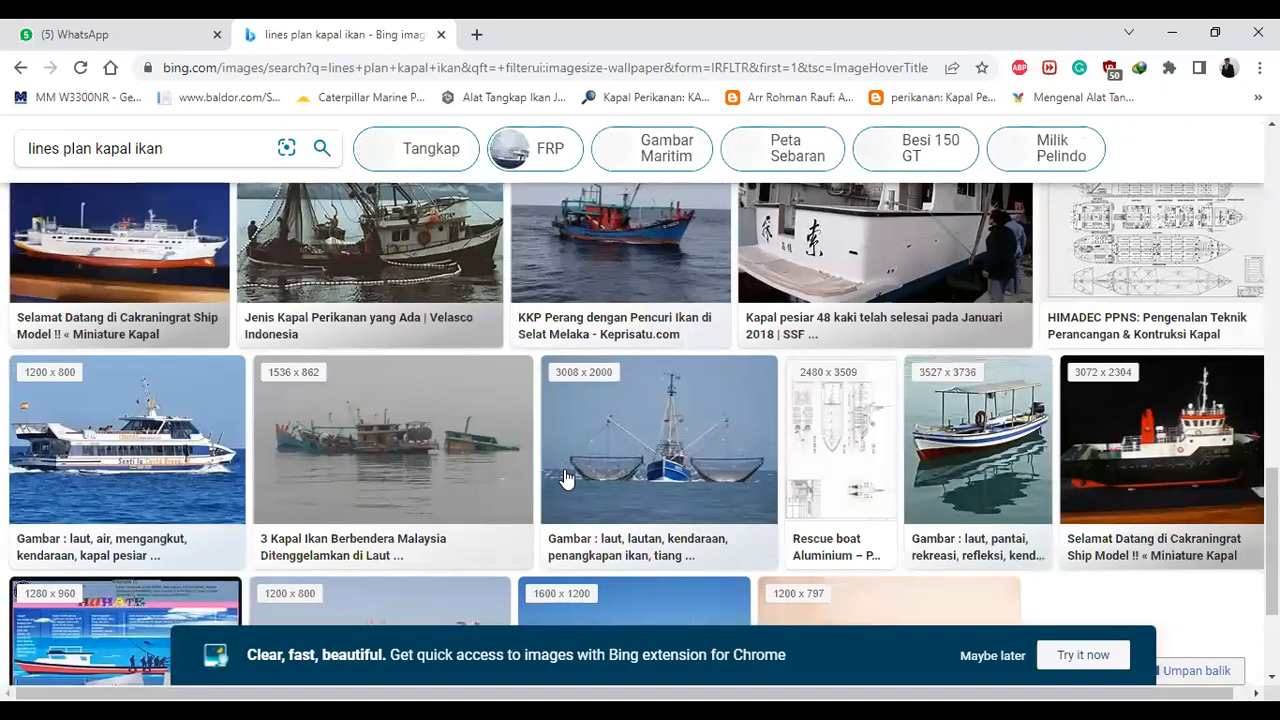
scroll(565, 479, down, 5)
scroll(550, 462, down, 5)
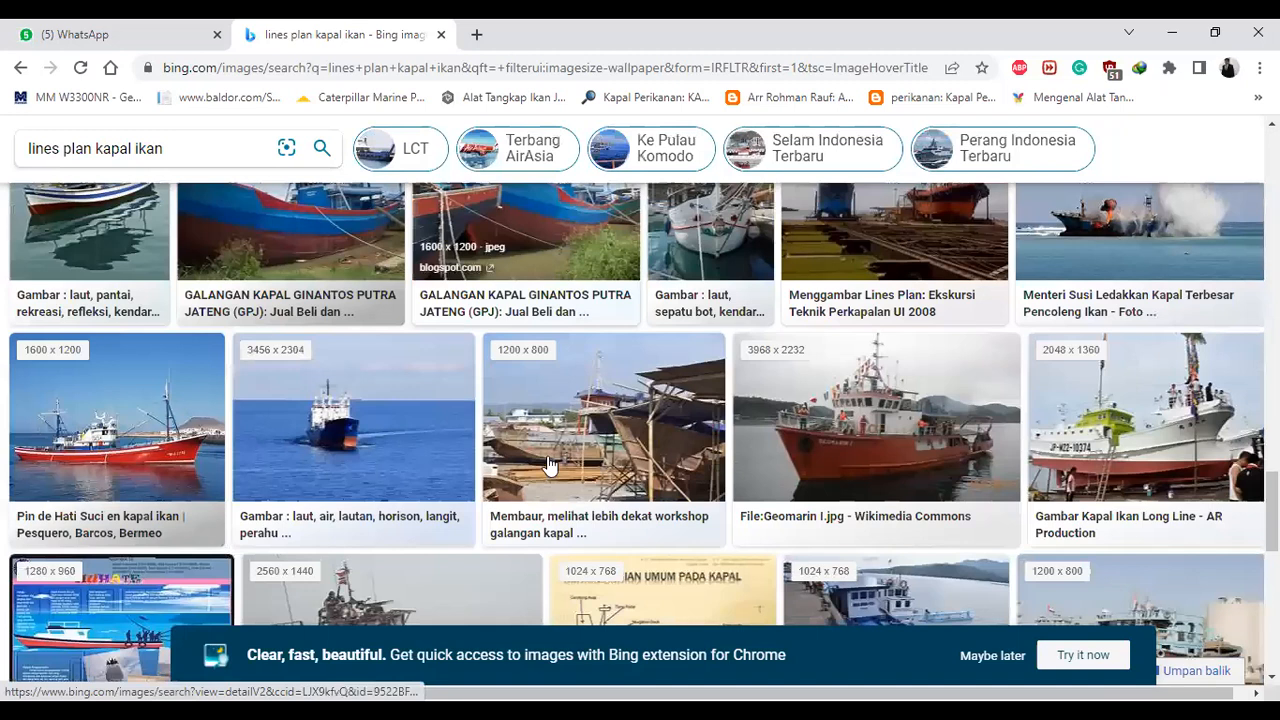
scroll(547, 462, down, 6)
scroll(424, 538, down, 3)
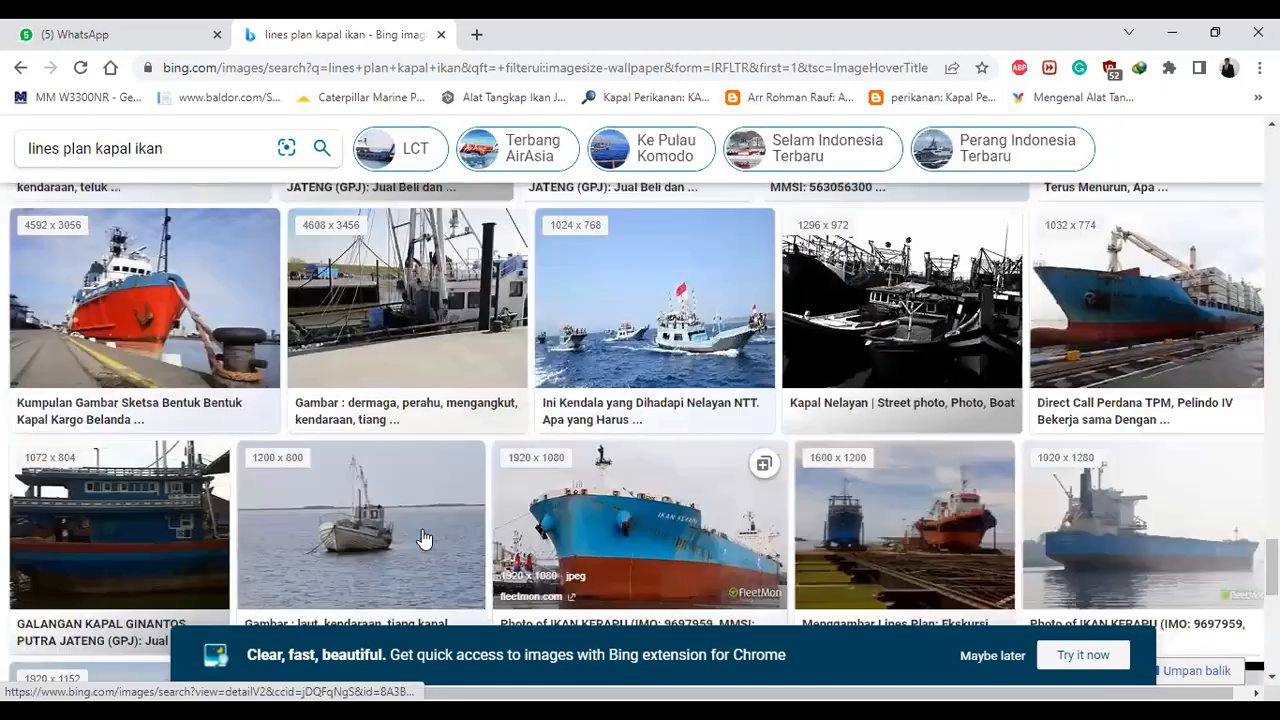
Step: Find the 1900 x 1206 Berryer Design lines plan further down the results, preview it, and close the preview
scroll(795, 476, down, 3)
scroll(826, 466, down, 3)
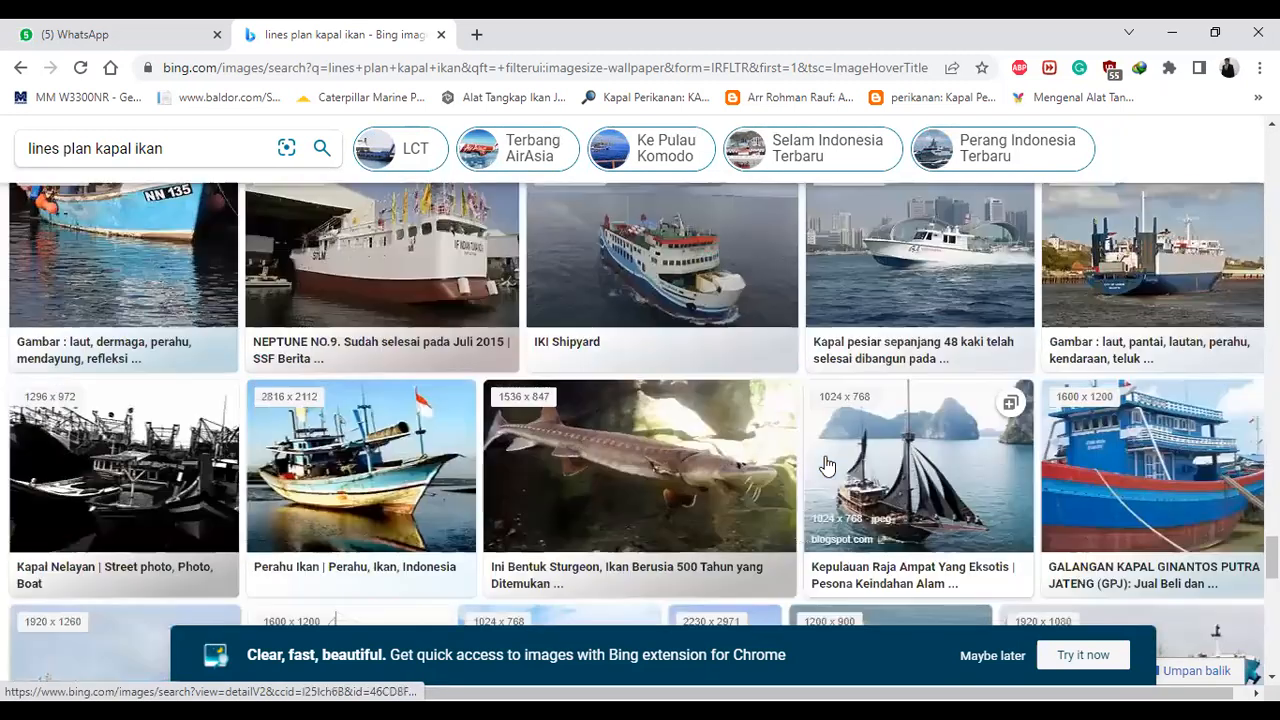
scroll(929, 447, down, 5)
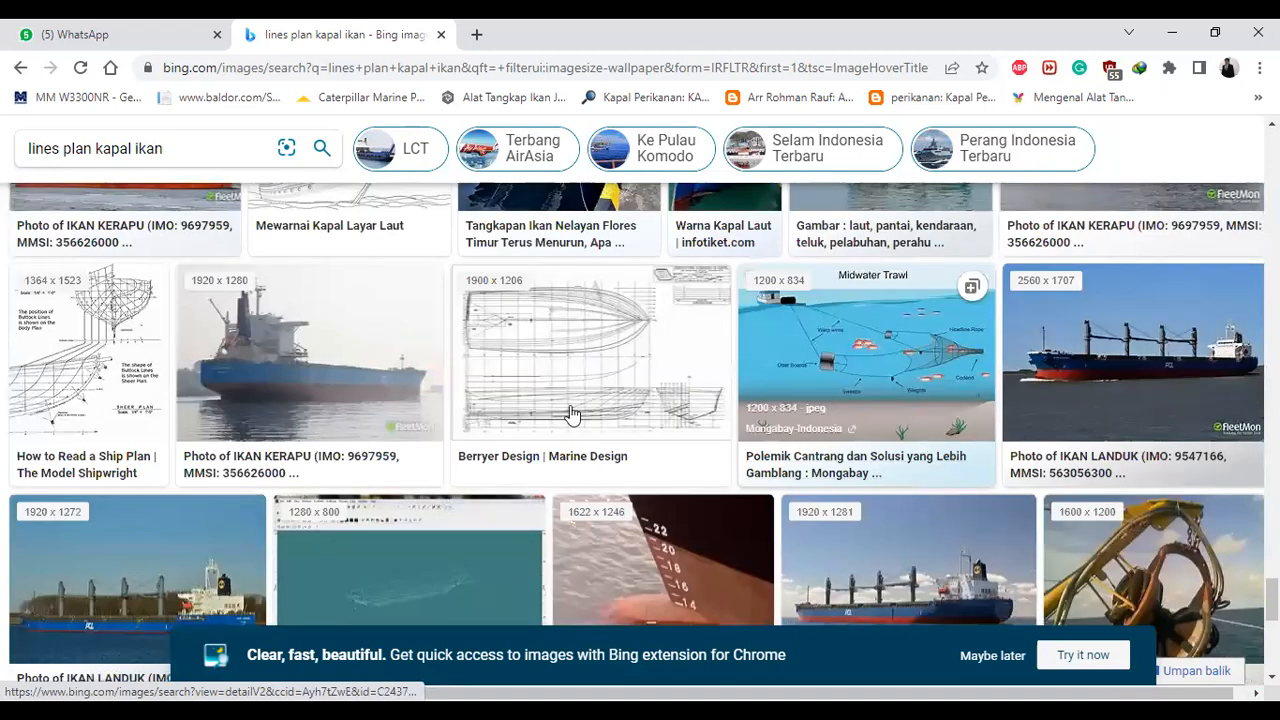
click(604, 344)
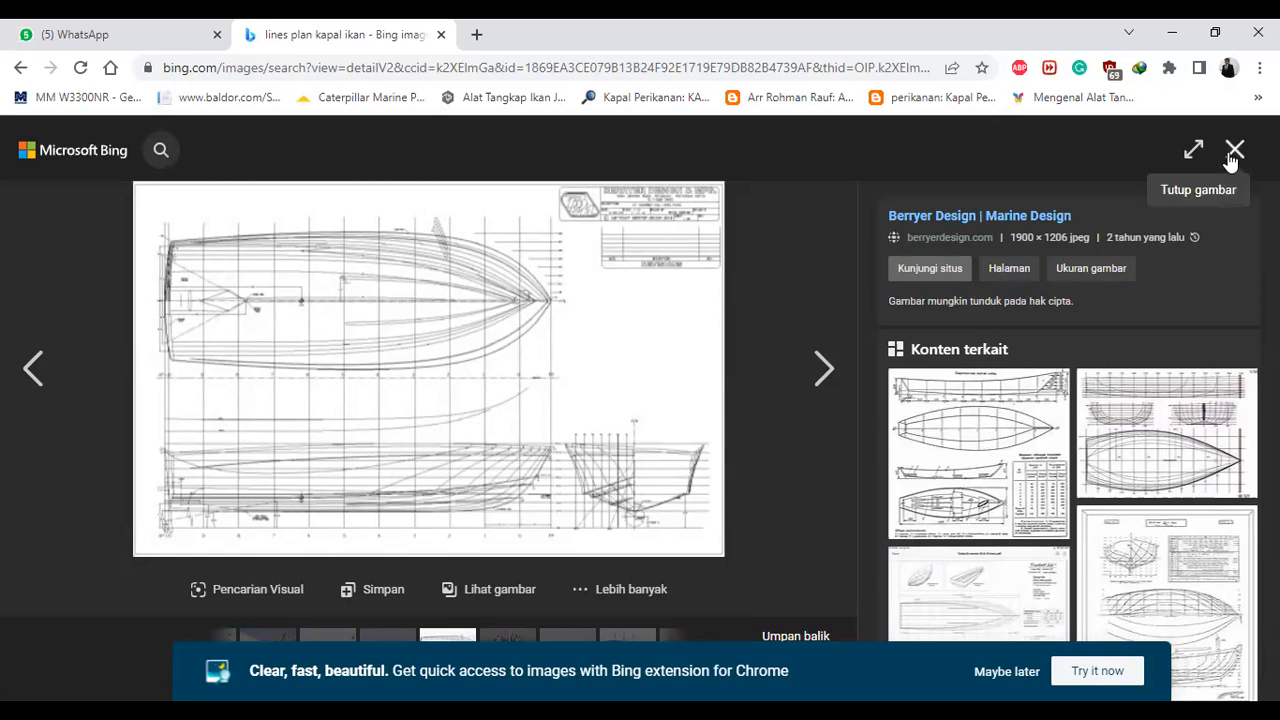
click(809, 314)
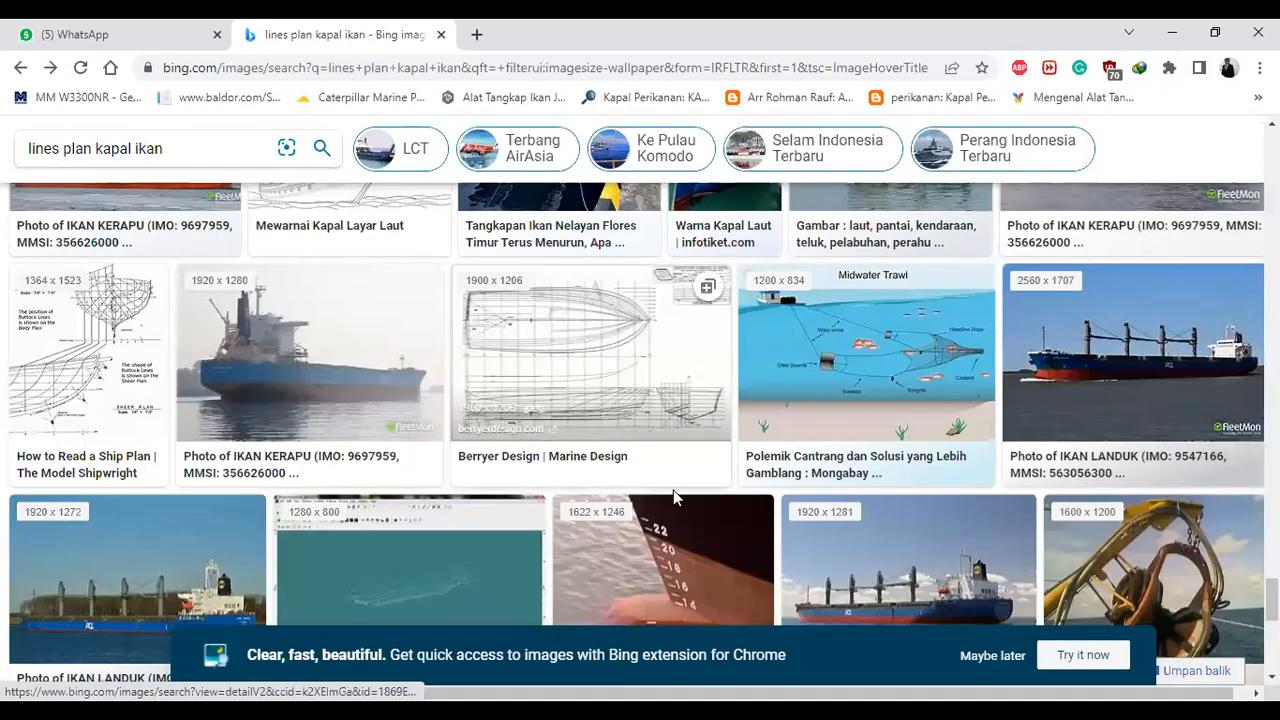
Step: Scan the remaining extra large image results, preview the 1600 x 1104 Barracuda Roboboat lines plan, and close the preview
scroll(726, 449, down, 3)
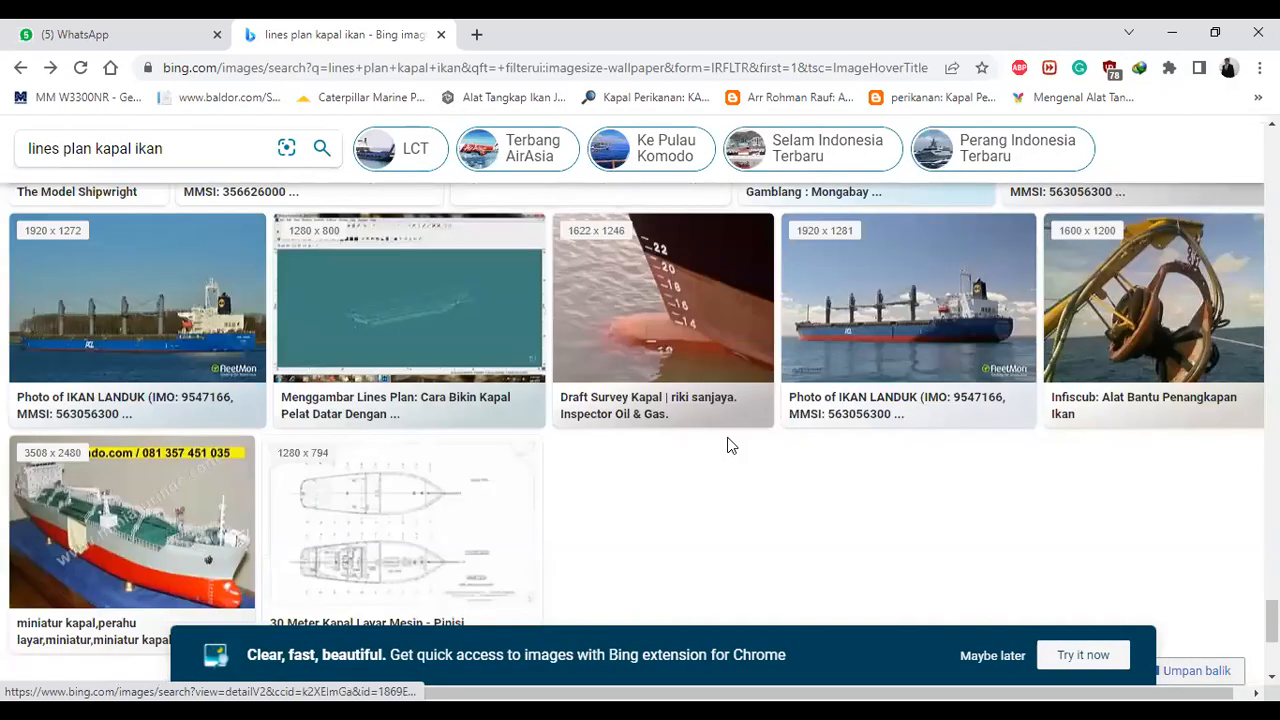
scroll(729, 445, down, 10)
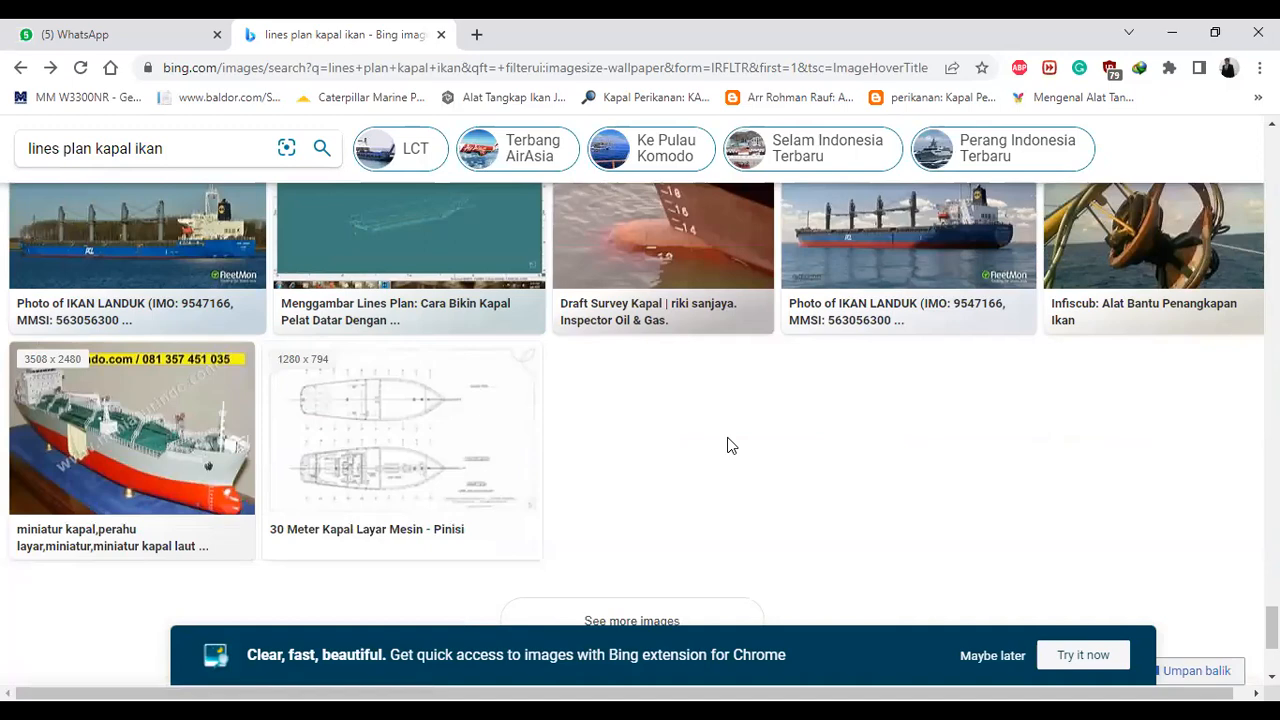
scroll(727, 445, down, 15)
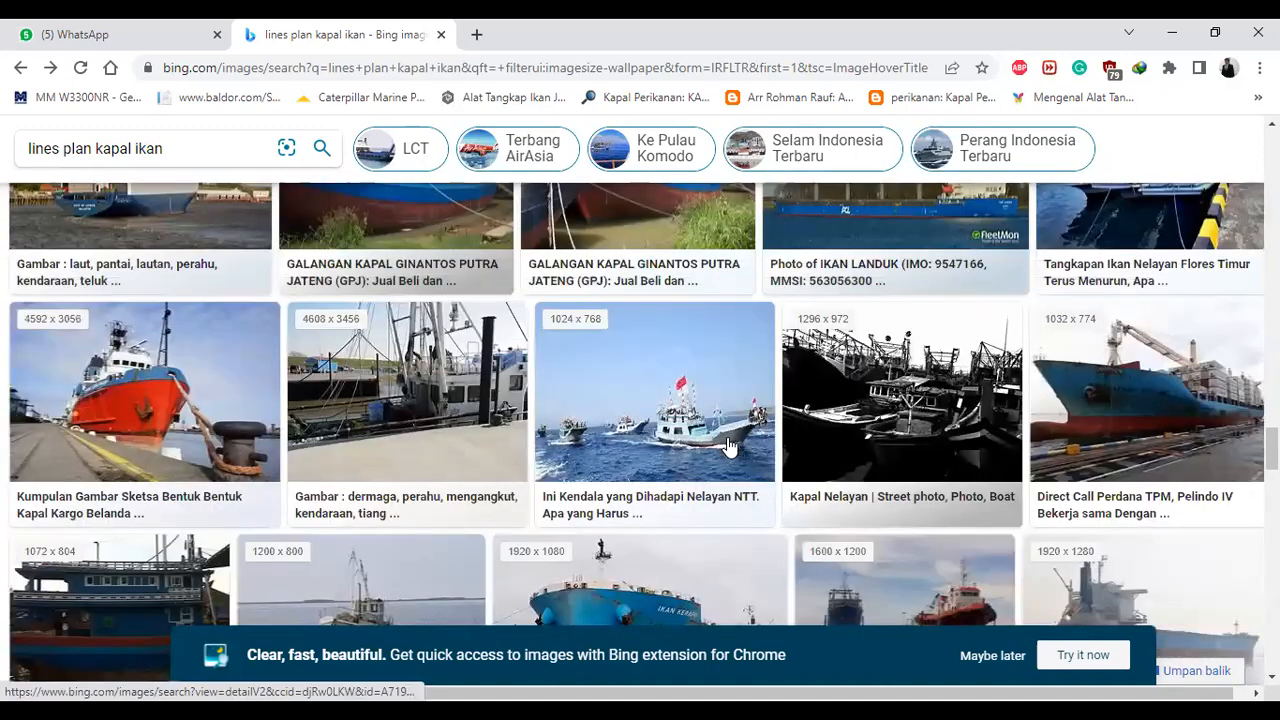
scroll(729, 445, down, 5)
scroll(729, 445, up, 1)
scroll(729, 446, up, 10)
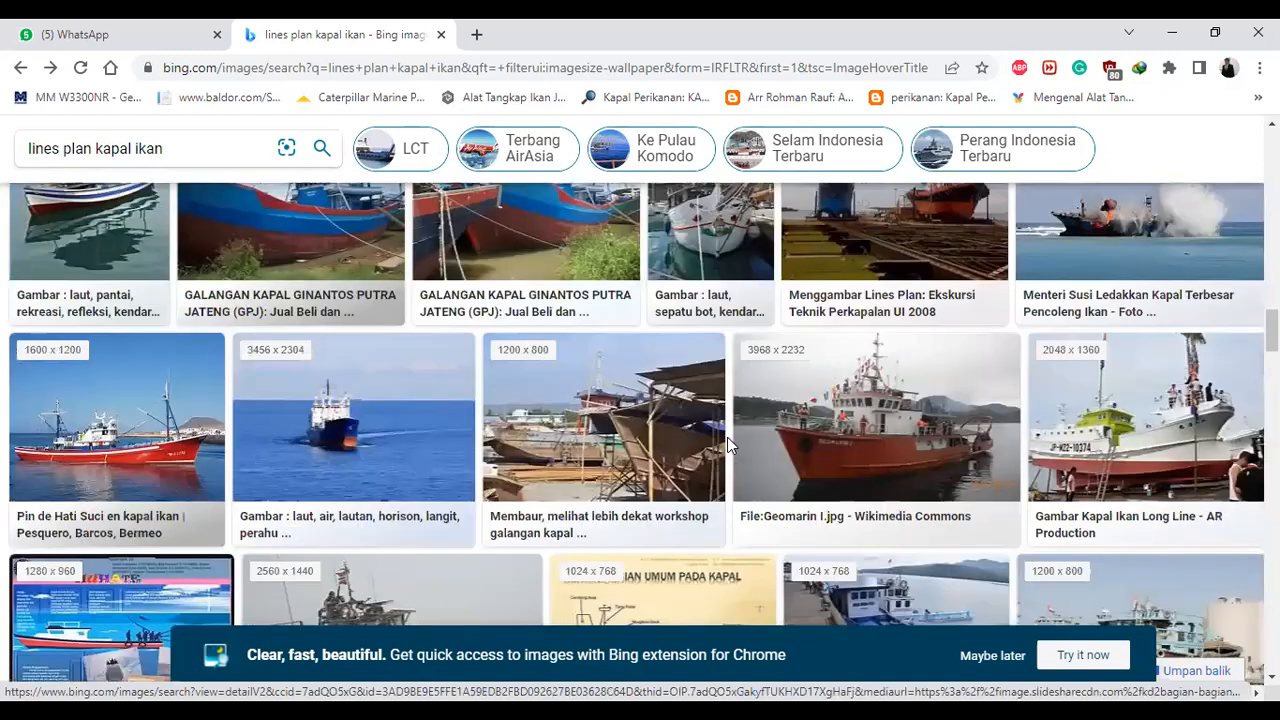
scroll(362, 267, up, 8)
scroll(362, 267, up, 5)
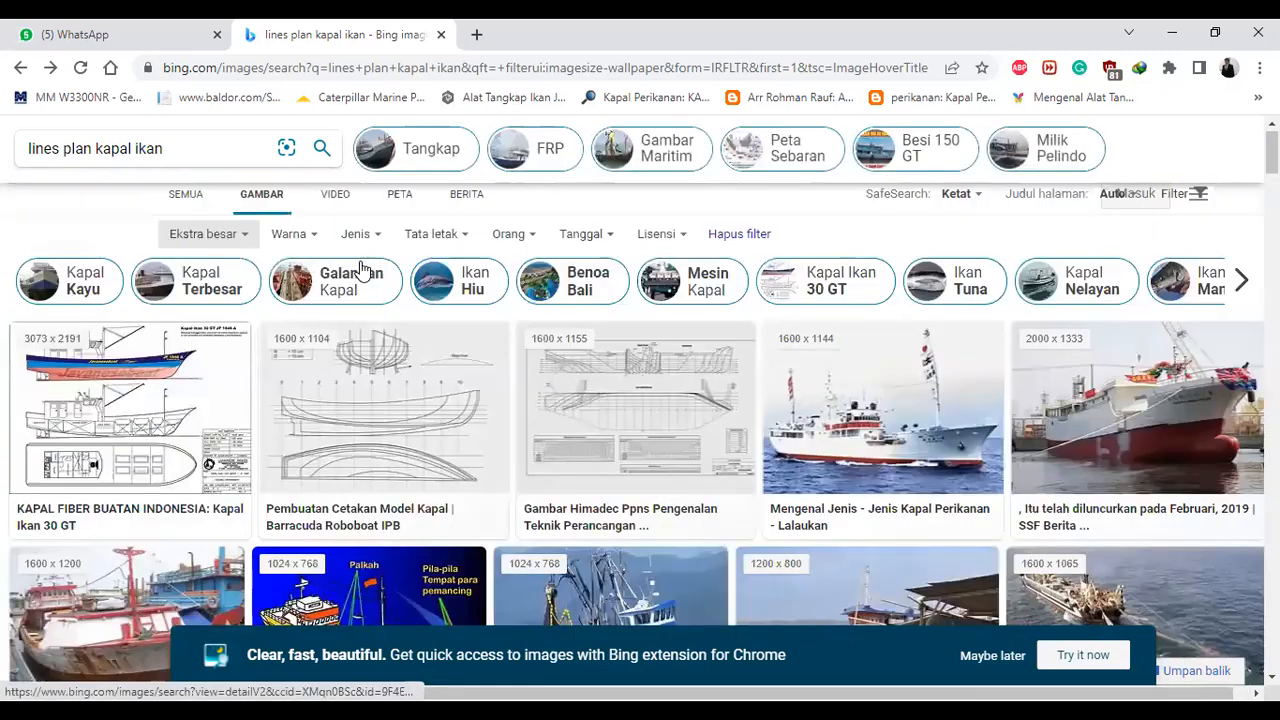
click(401, 393)
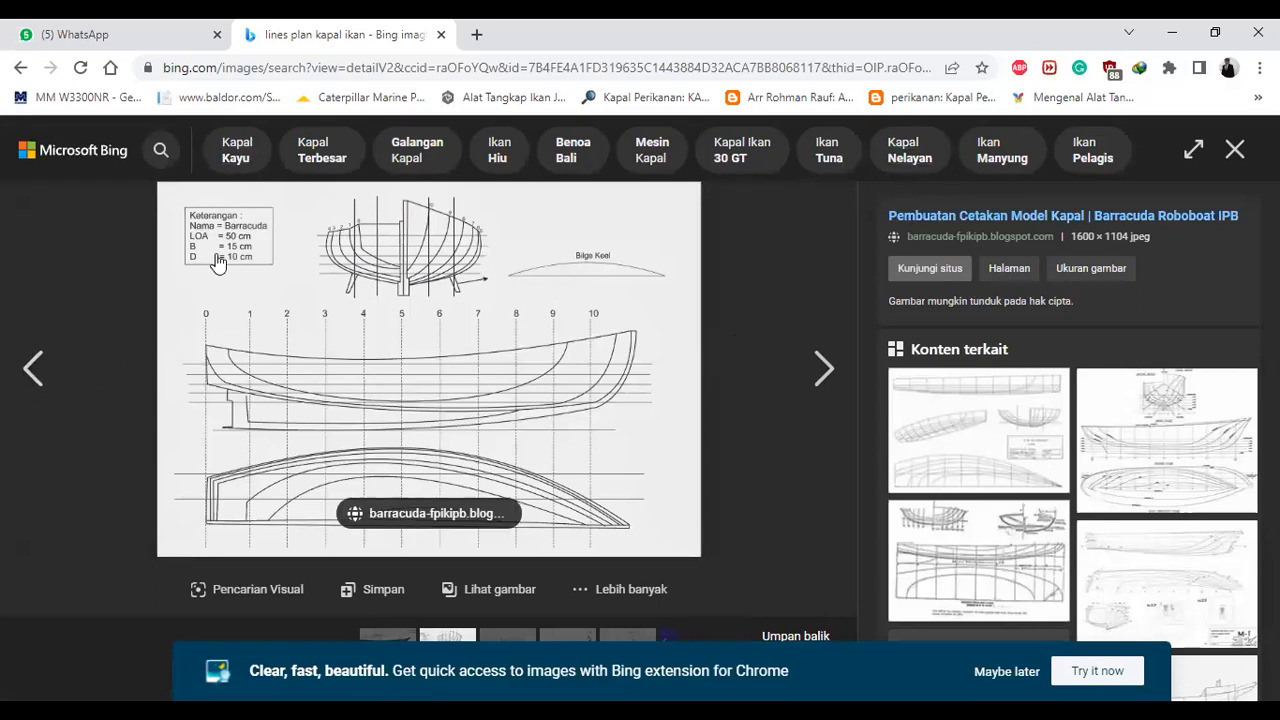
click(1235, 149)
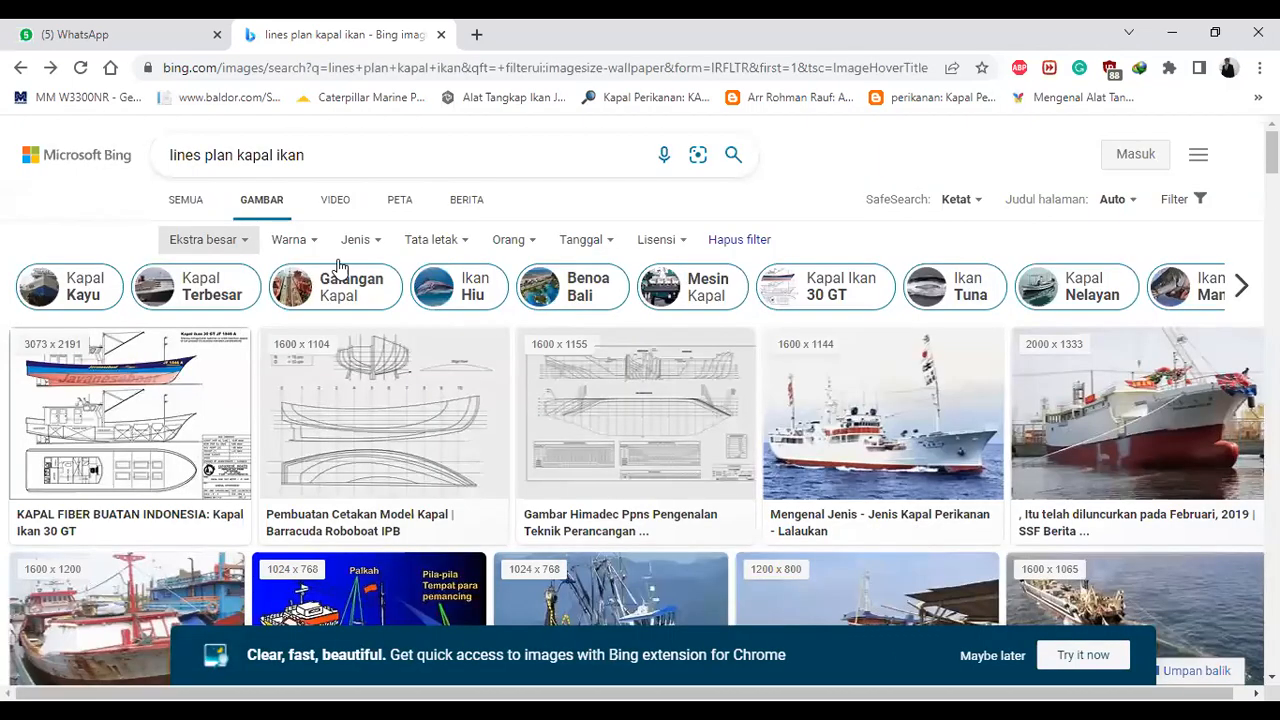
Step: Change the image size filter to large (Besar)
click(228, 243)
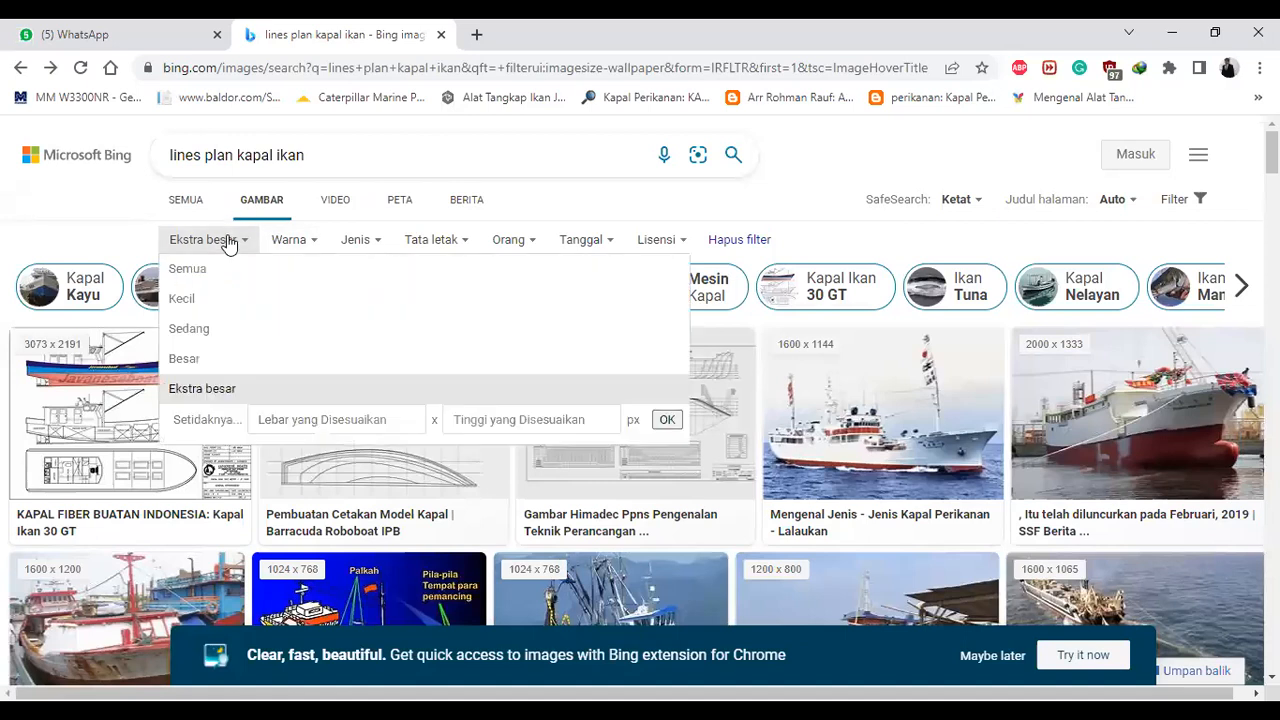
click(206, 358)
scroll(207, 360, down, 1)
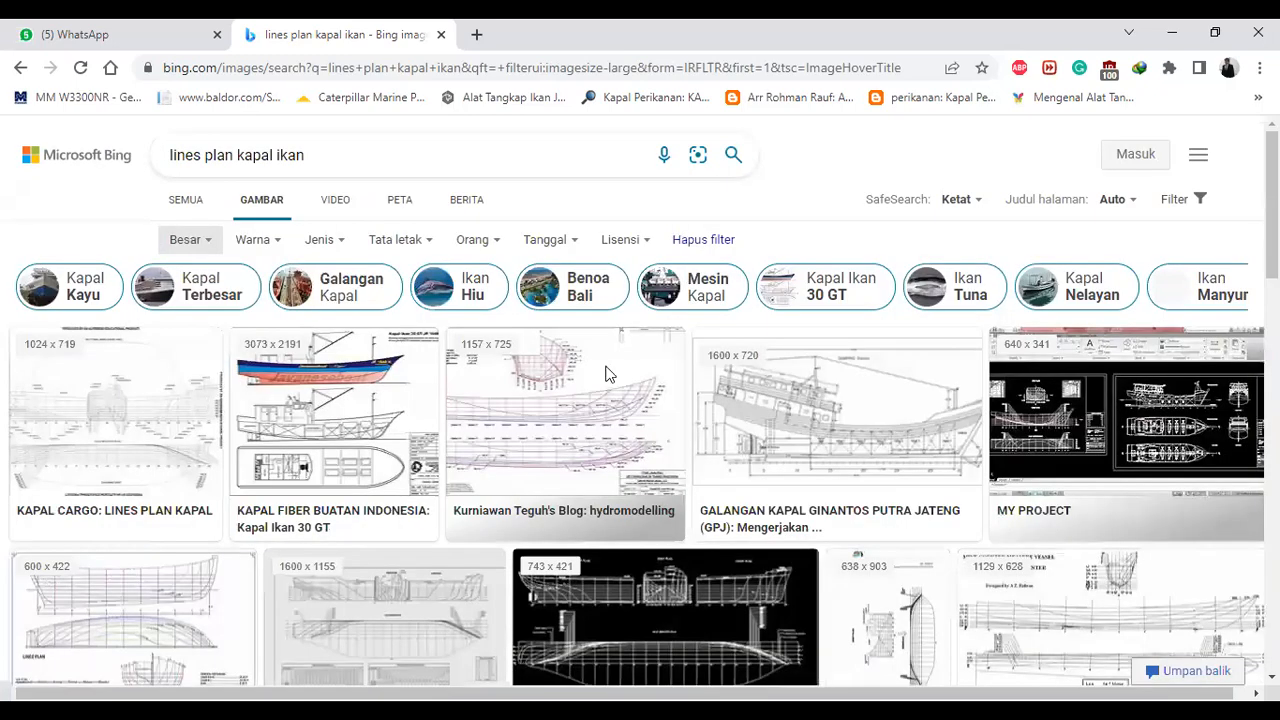
Step: Preview the 1157 x 725 hydromodelling lines plan, return to the large image results, and open the same plan again
click(594, 425)
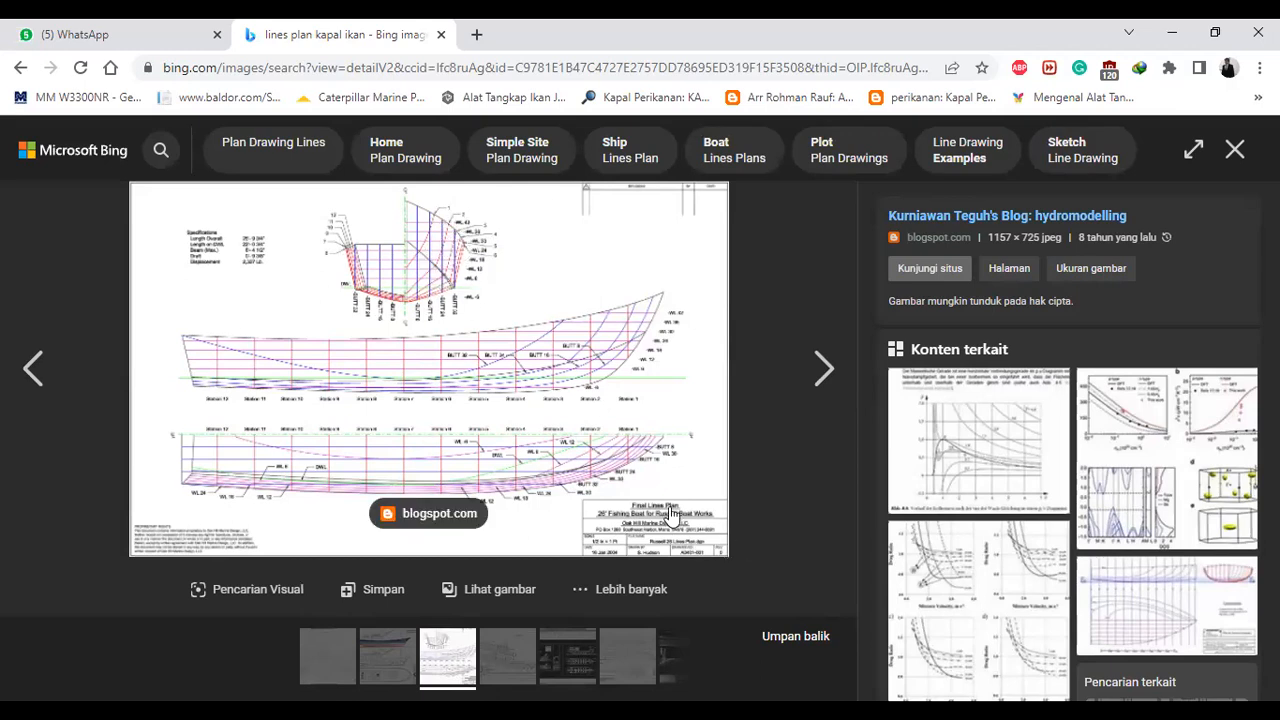
click(1235, 151)
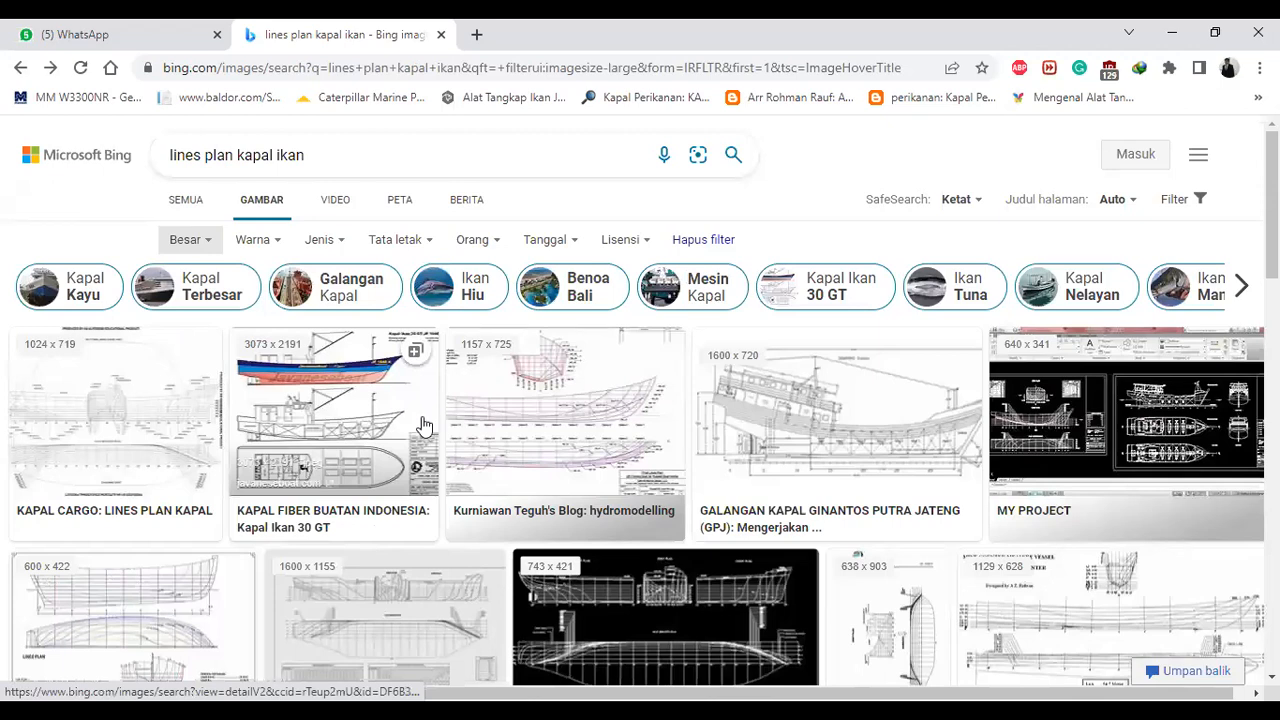
scroll(424, 426, down, 5)
scroll(540, 400, up, 5)
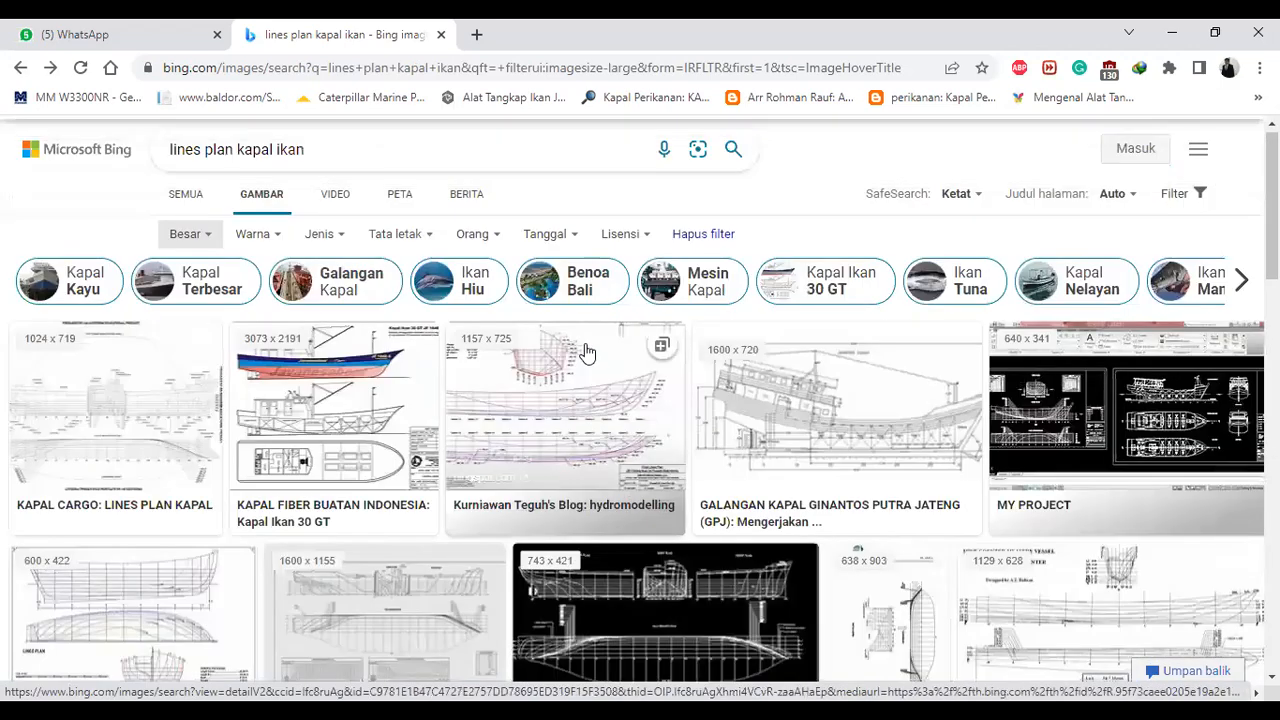
click(540, 396)
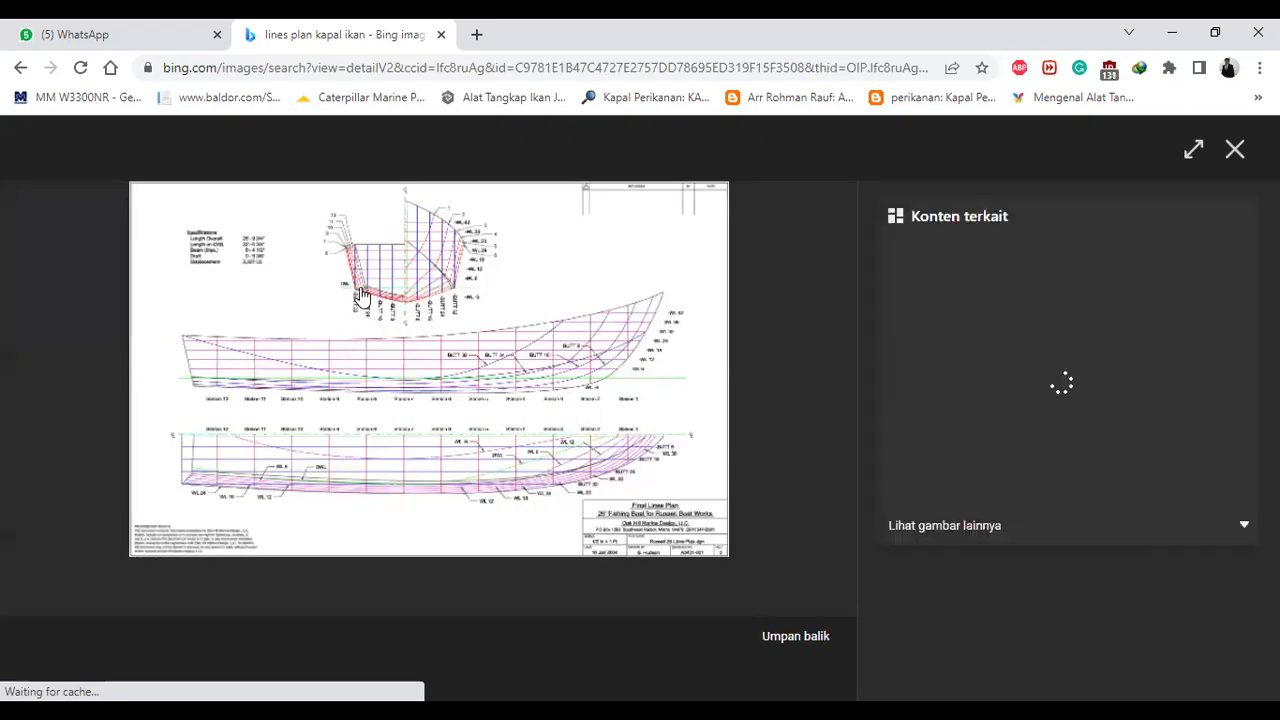
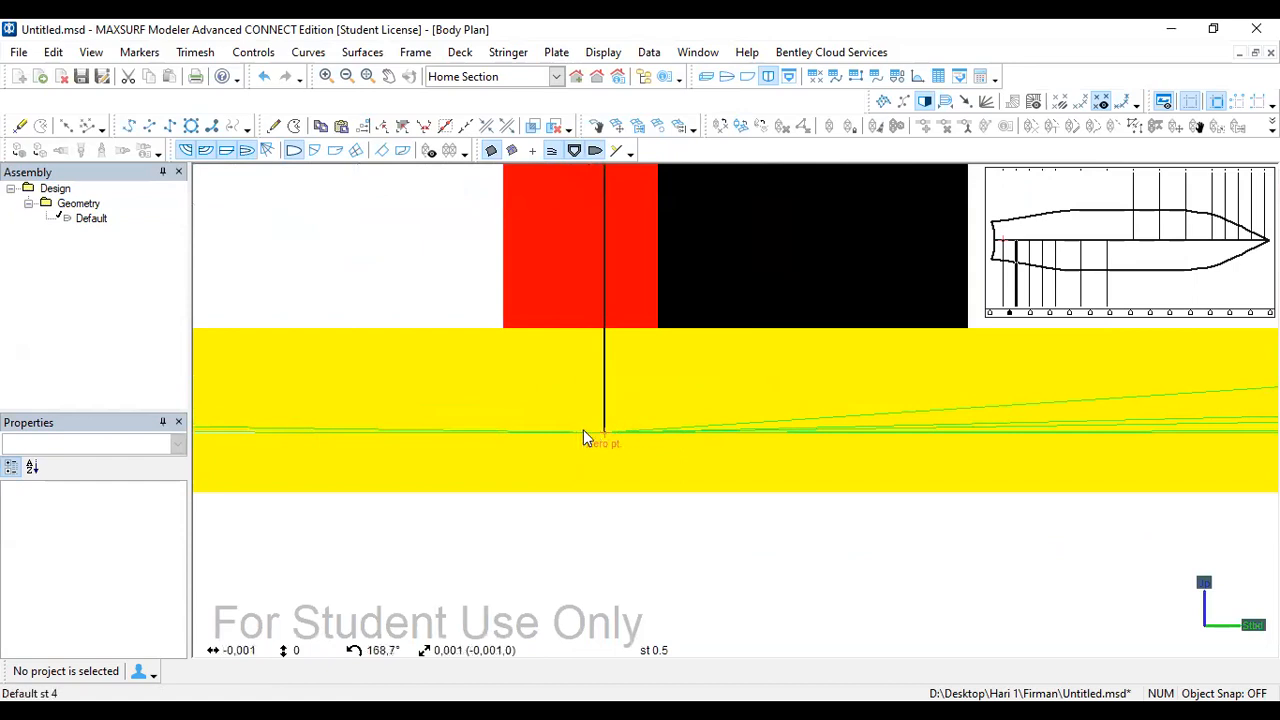
Step: In MAXSURF Modeler, set the body plan background image's zero point where the centreline meets the base line
click(585, 429)
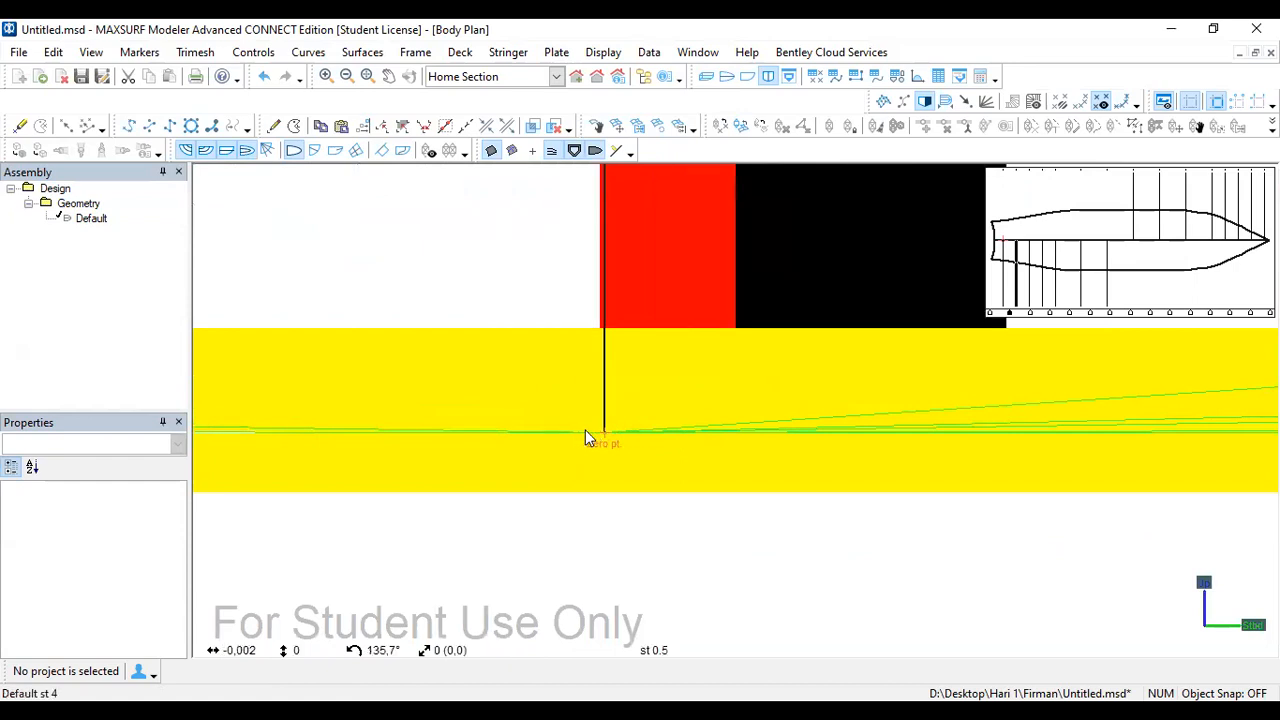
scroll(362, 403, down, 3)
scroll(364, 406, down, 6)
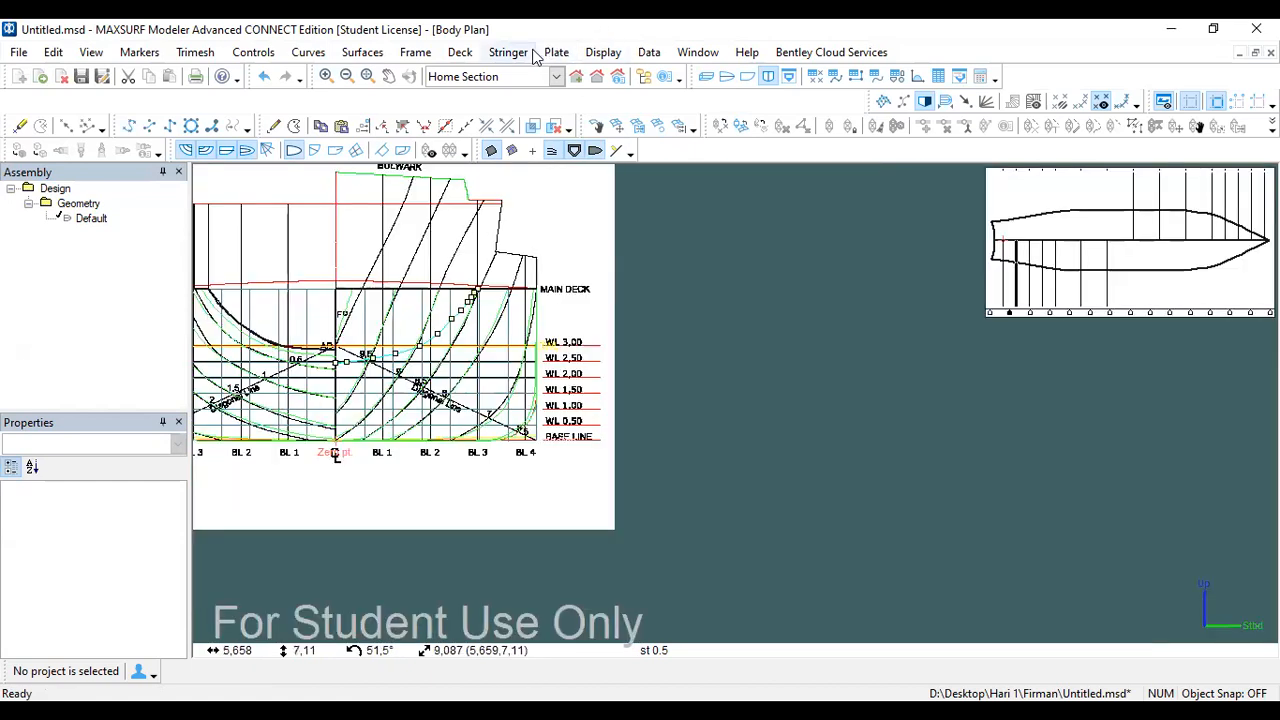
Step: Set the background image's reference point at the starboard main deck corner, in the vertical direction, 4,8 m from the zero point
click(603, 52)
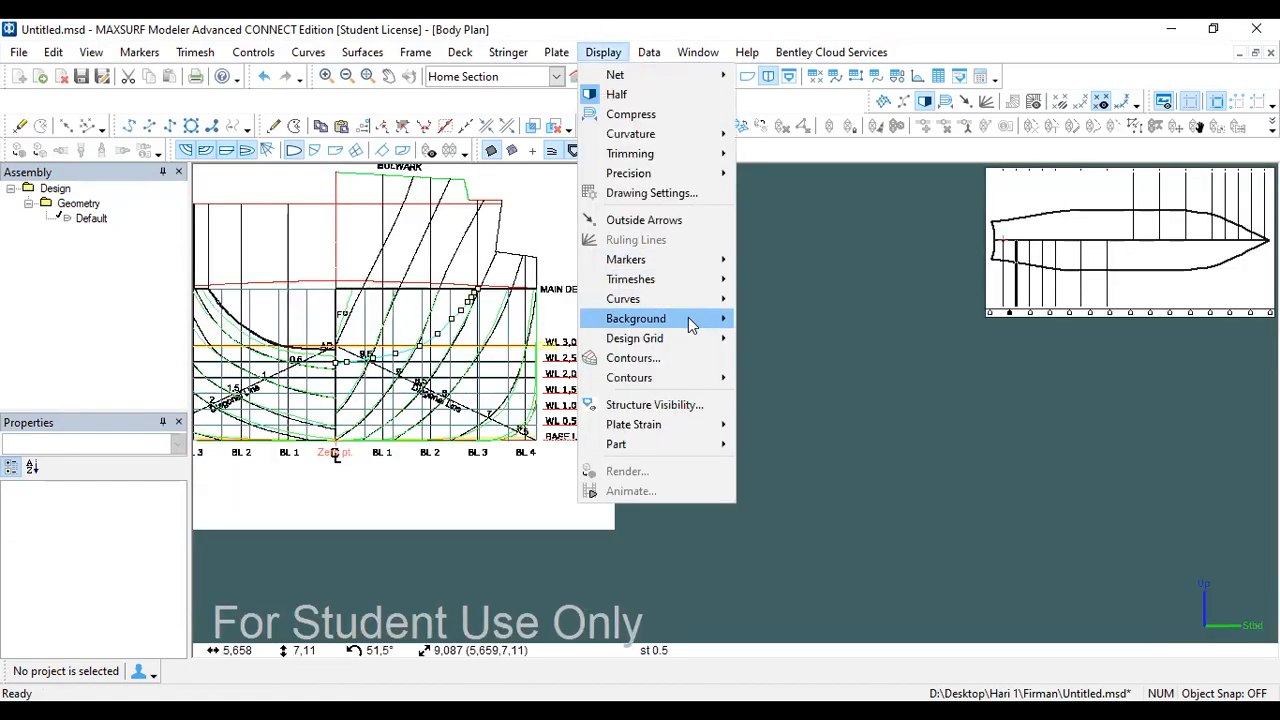
mouse_move(690, 325)
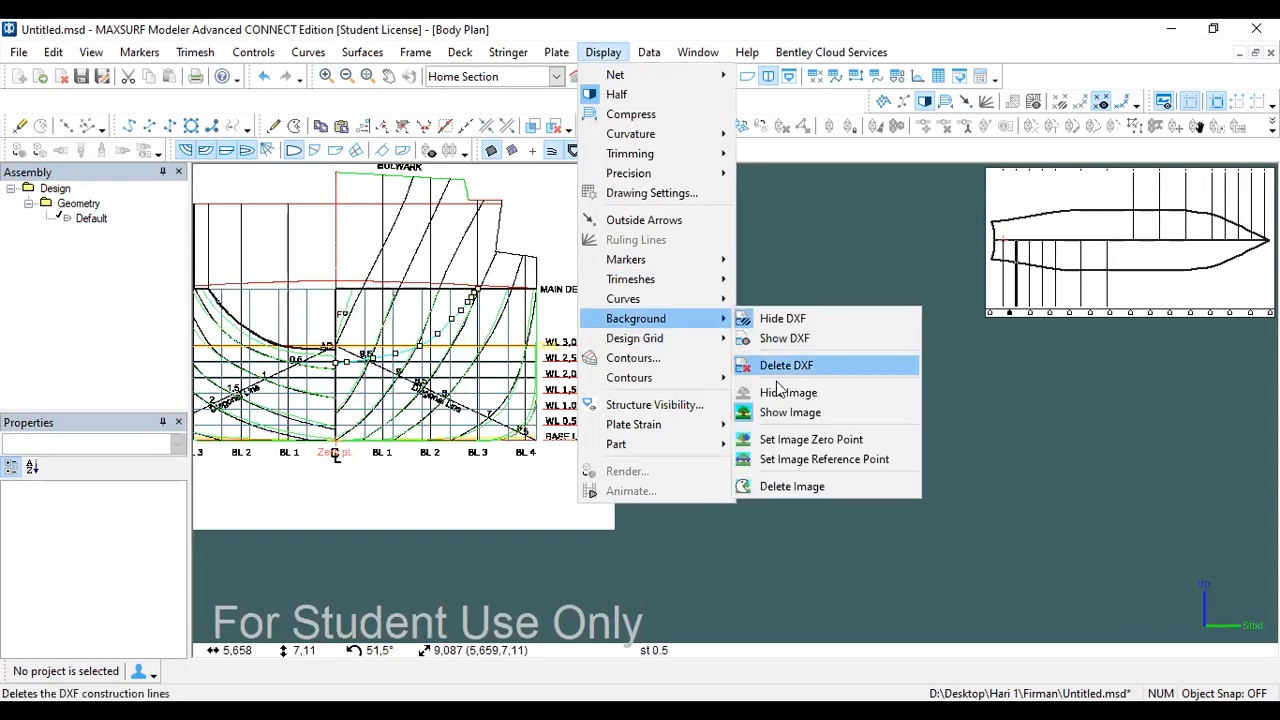
click(799, 462)
scroll(551, 262, up, 10)
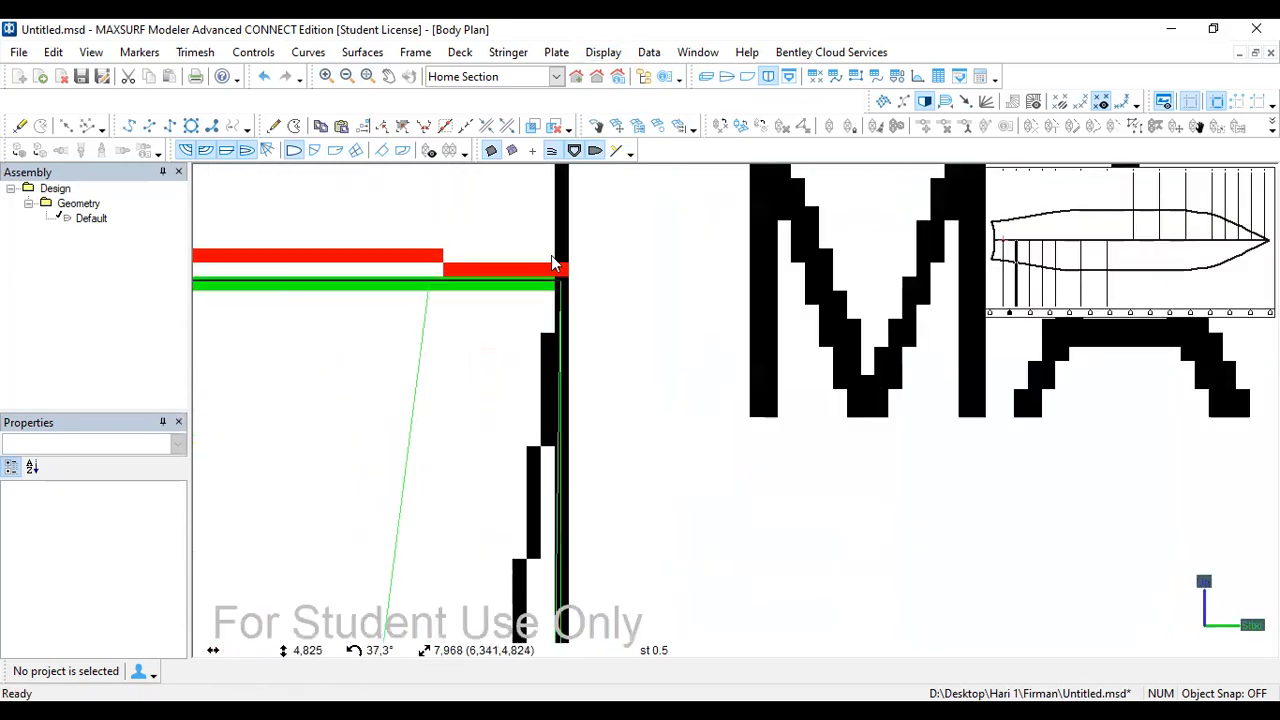
scroll(553, 263, up, 5)
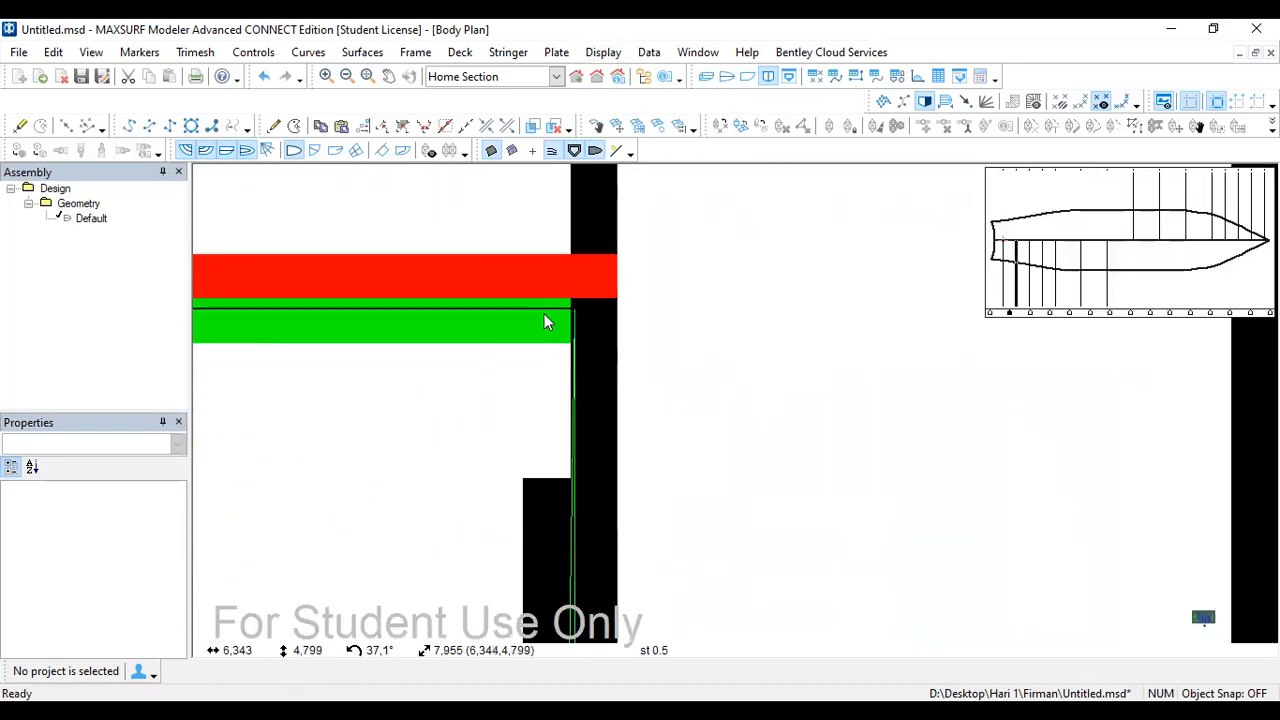
click(544, 316)
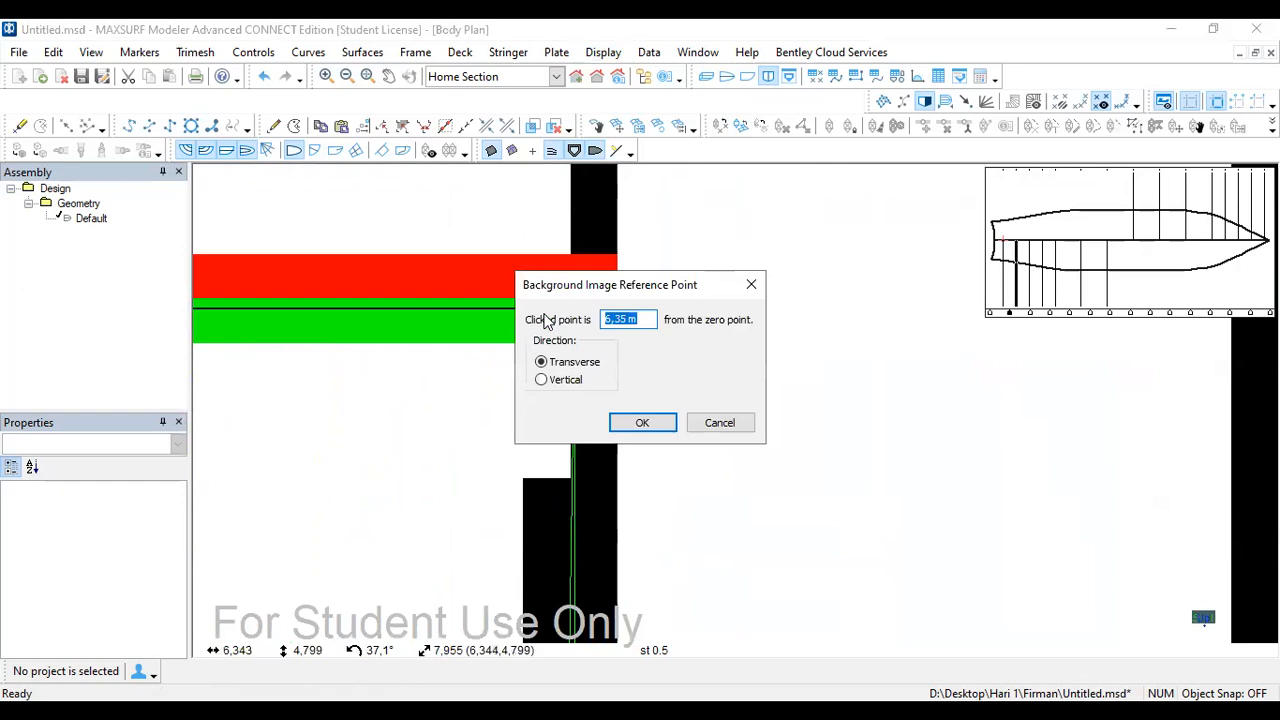
click(627, 319)
click(541, 380)
drag(628, 320, 552, 325)
text(4,8)
key(Return)
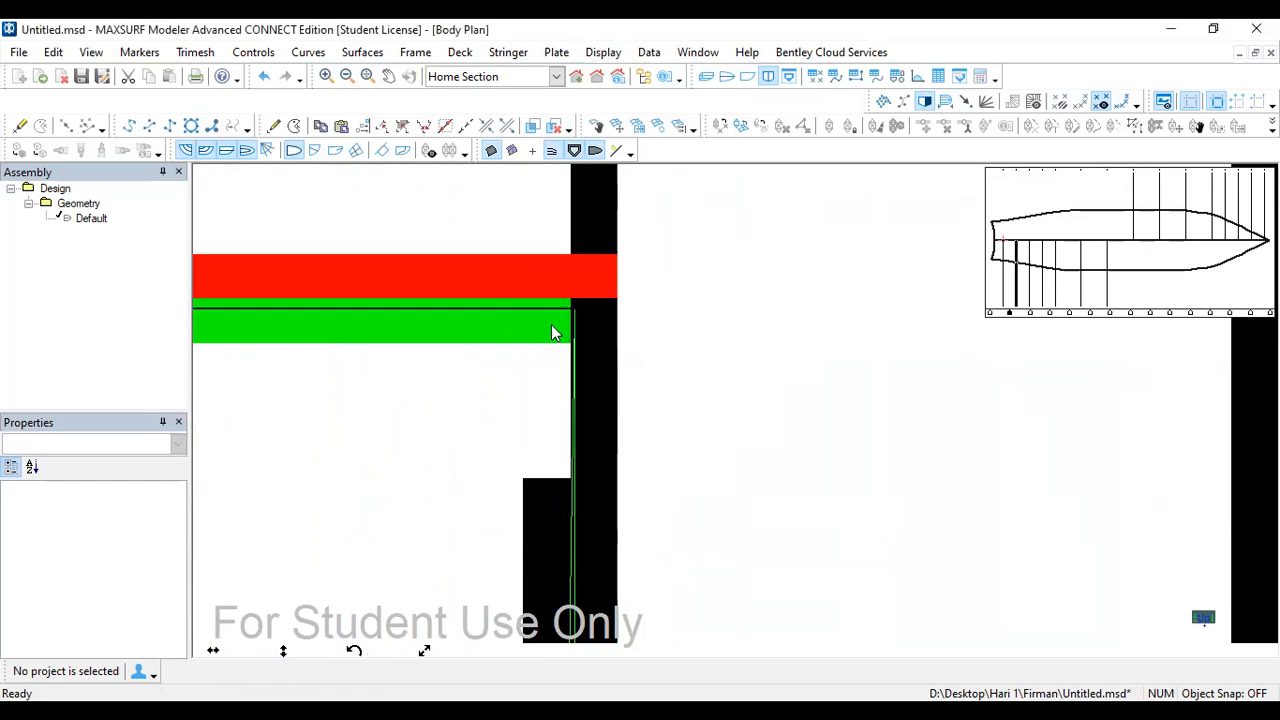
Step: Examine how the hull surface's deck edge lines up with the starboard main deck corner of the background image
scroll(620, 322, down, 6)
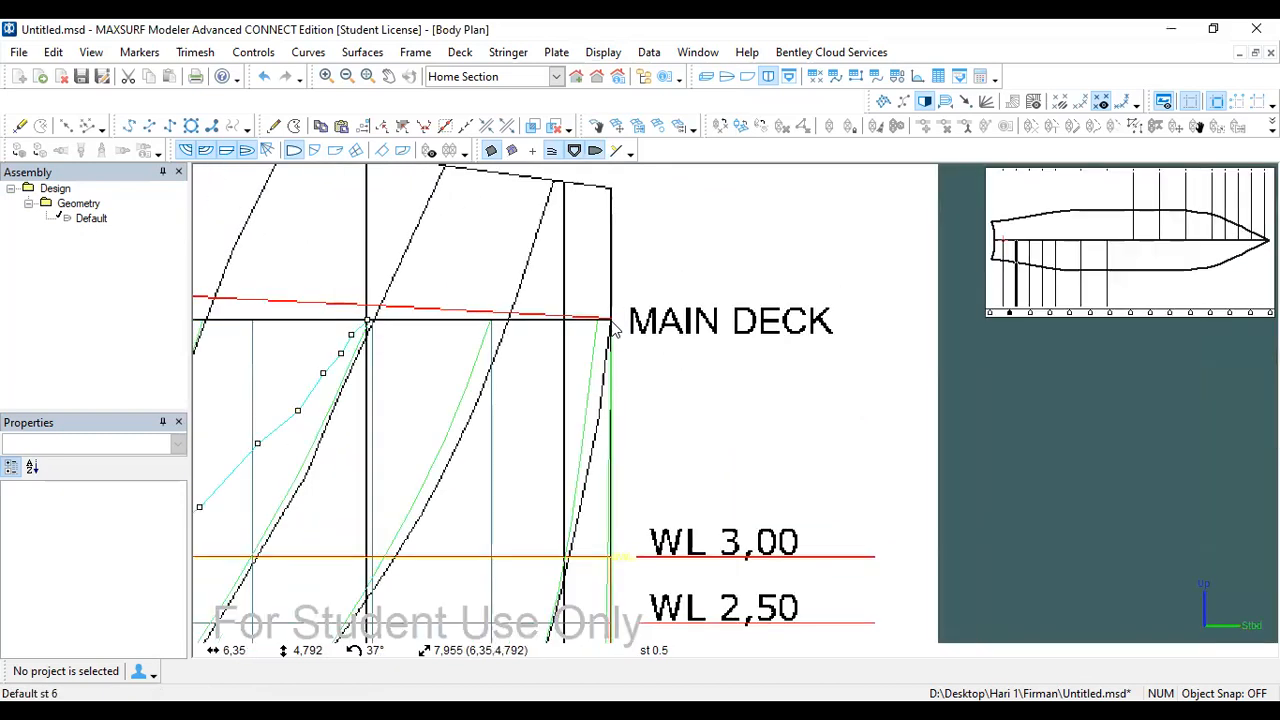
scroll(613, 327, down, 5)
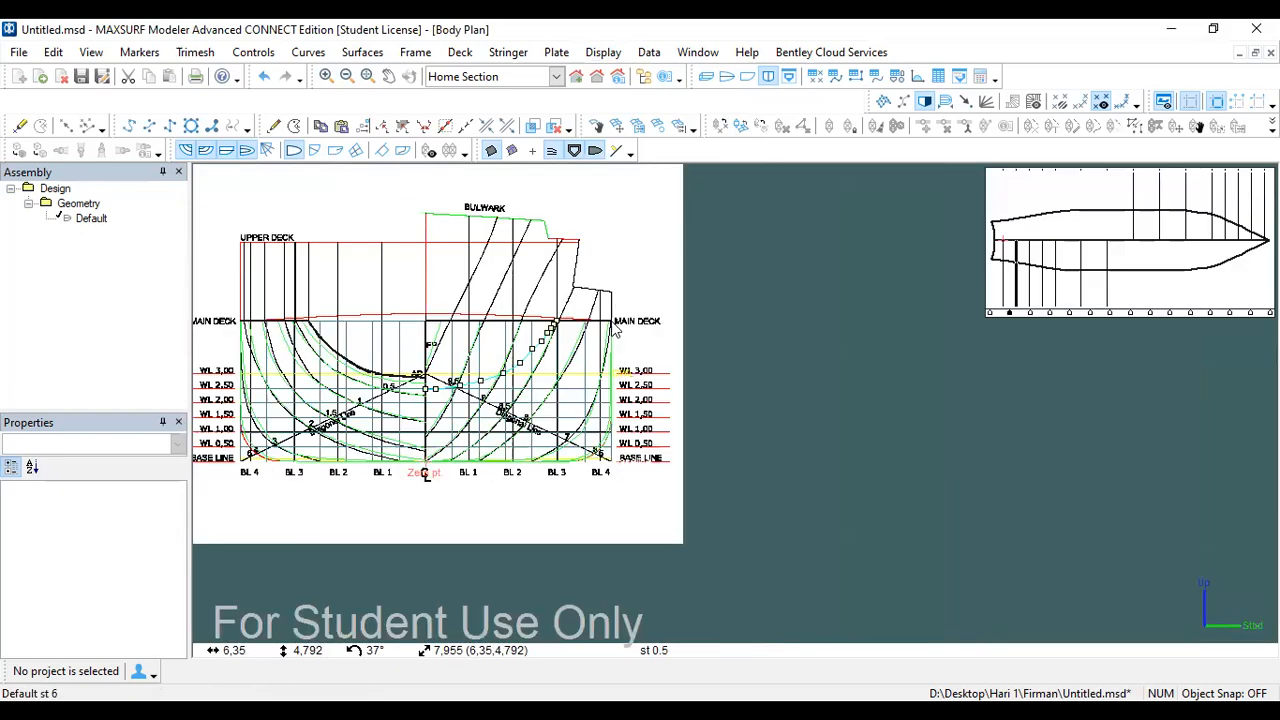
scroll(614, 324, up, 8)
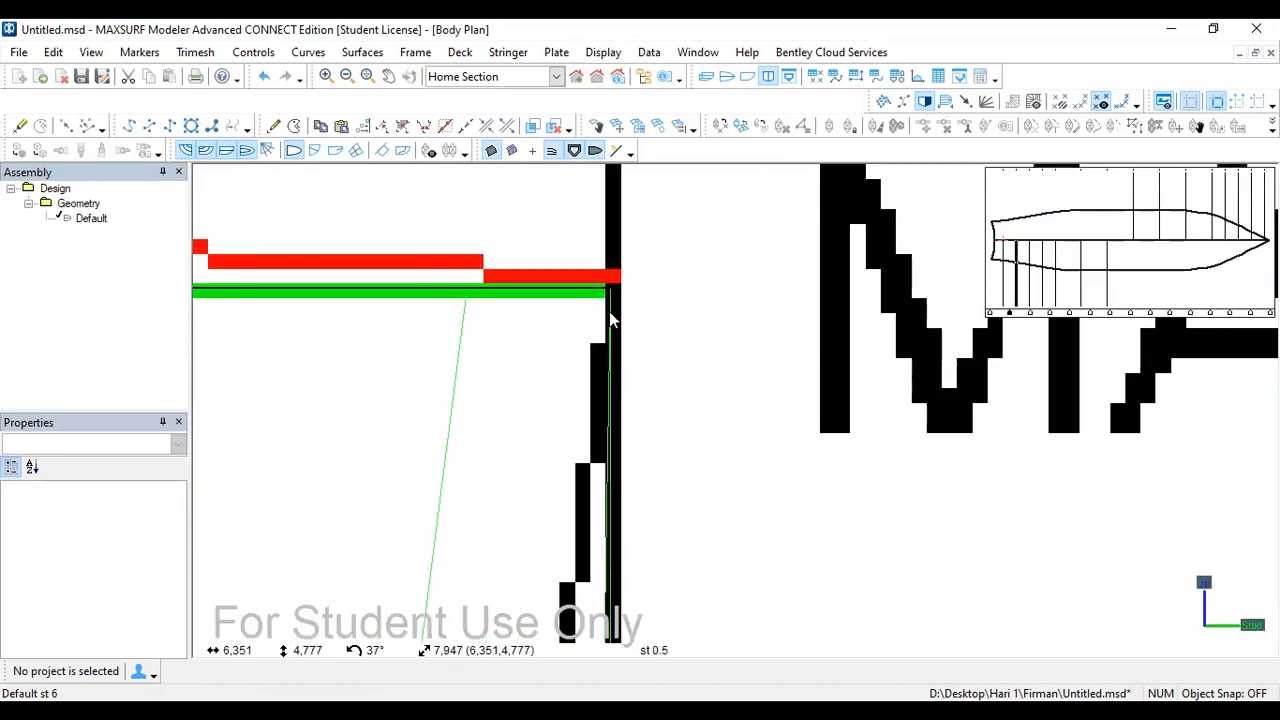
scroll(612, 318, up, 2)
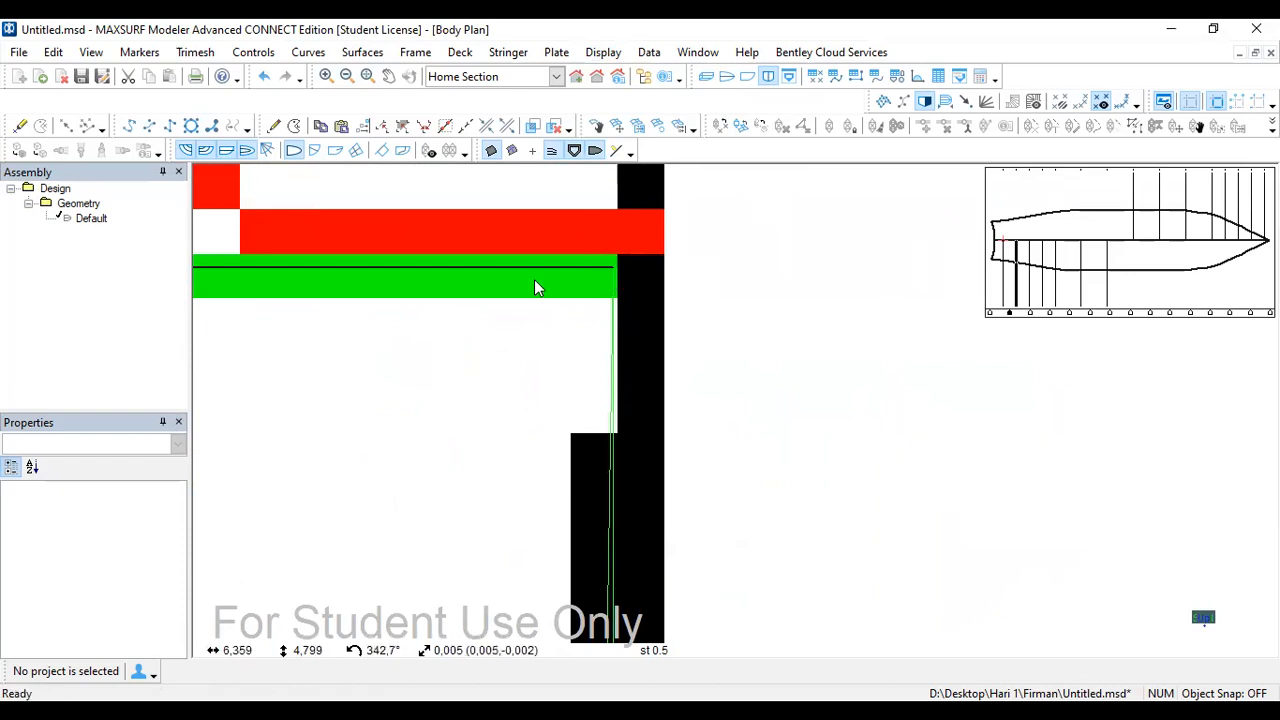
click(612, 274)
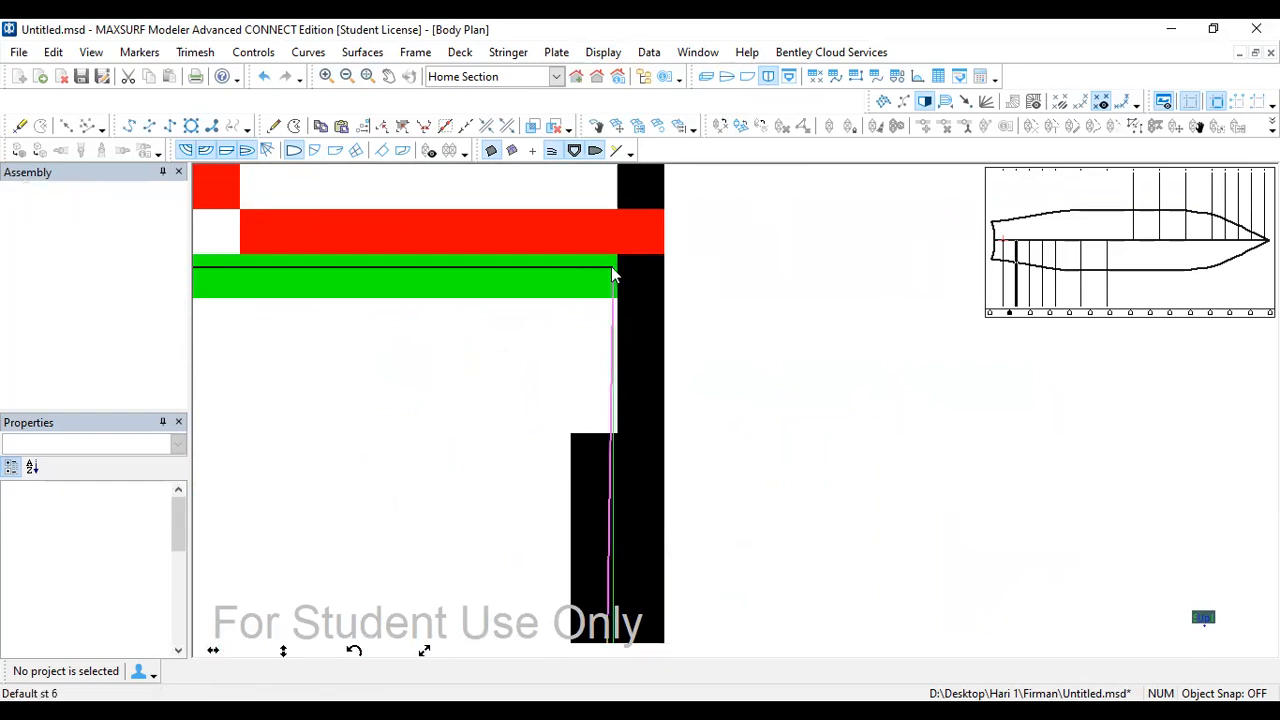
scroll(614, 274, down, 5)
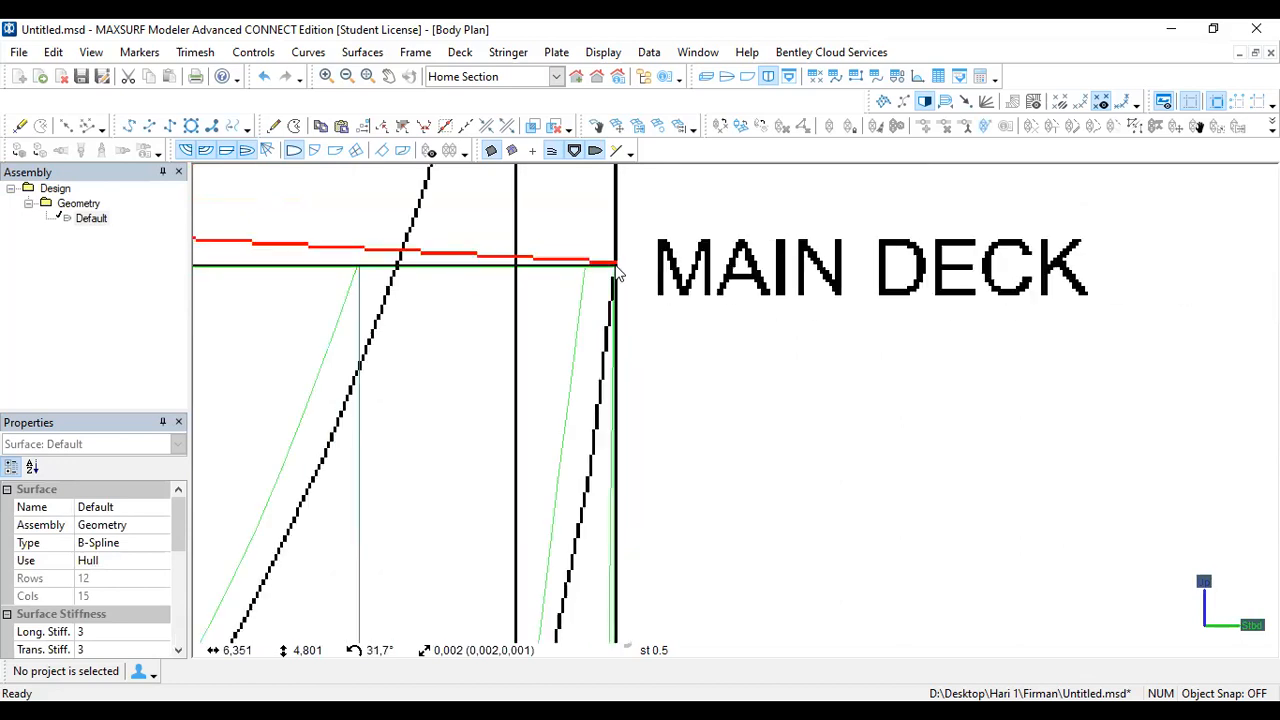
scroll(617, 274, up, 8)
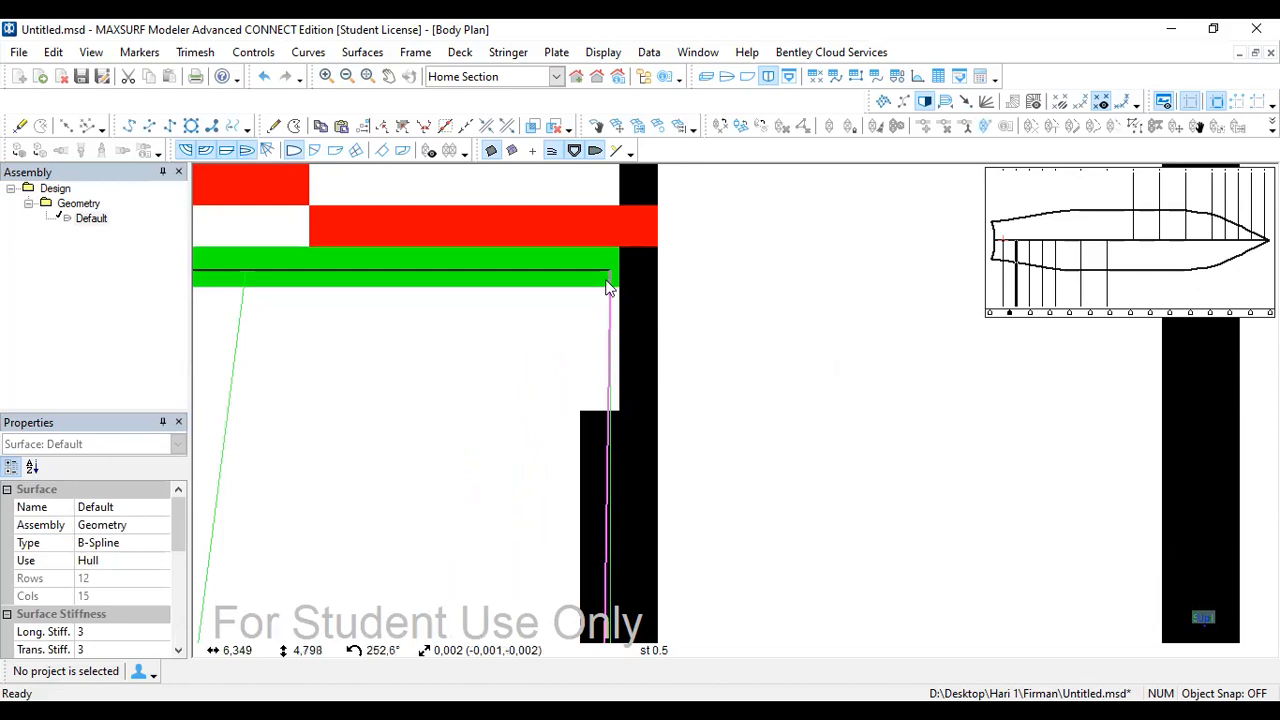
scroll(677, 284, down, 4)
scroll(678, 284, down, 8)
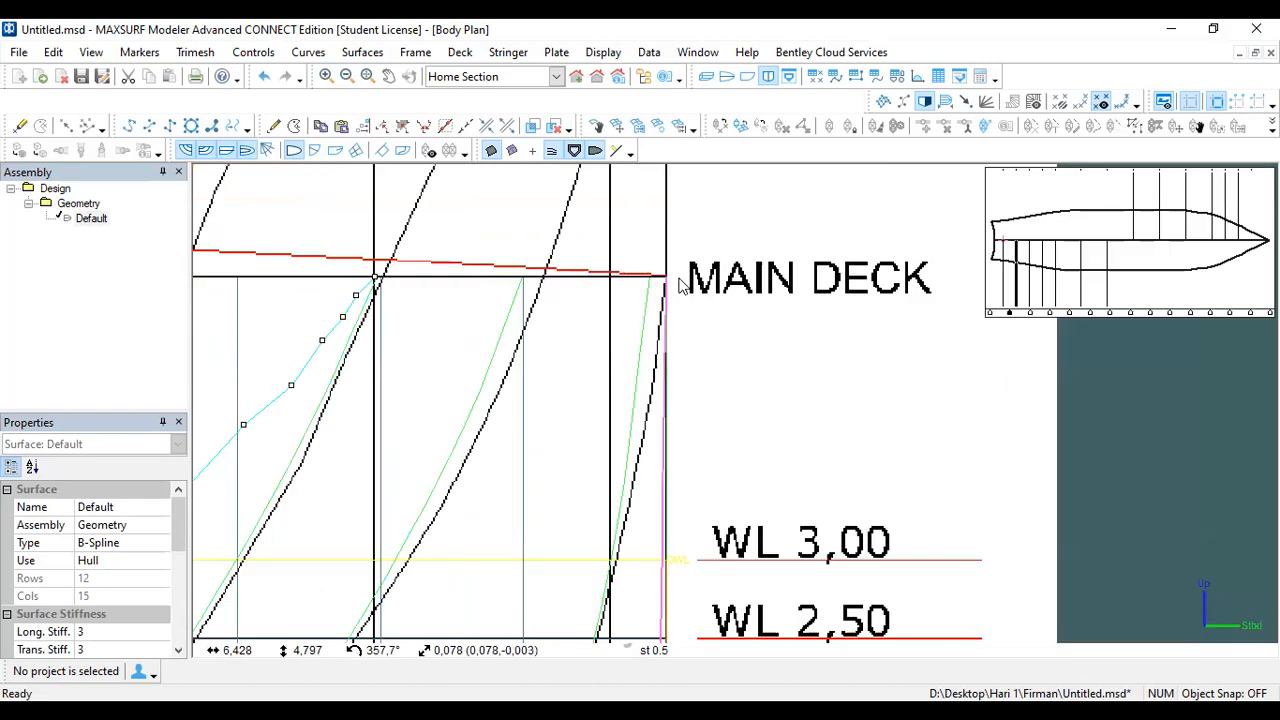
scroll(683, 286, down, 2)
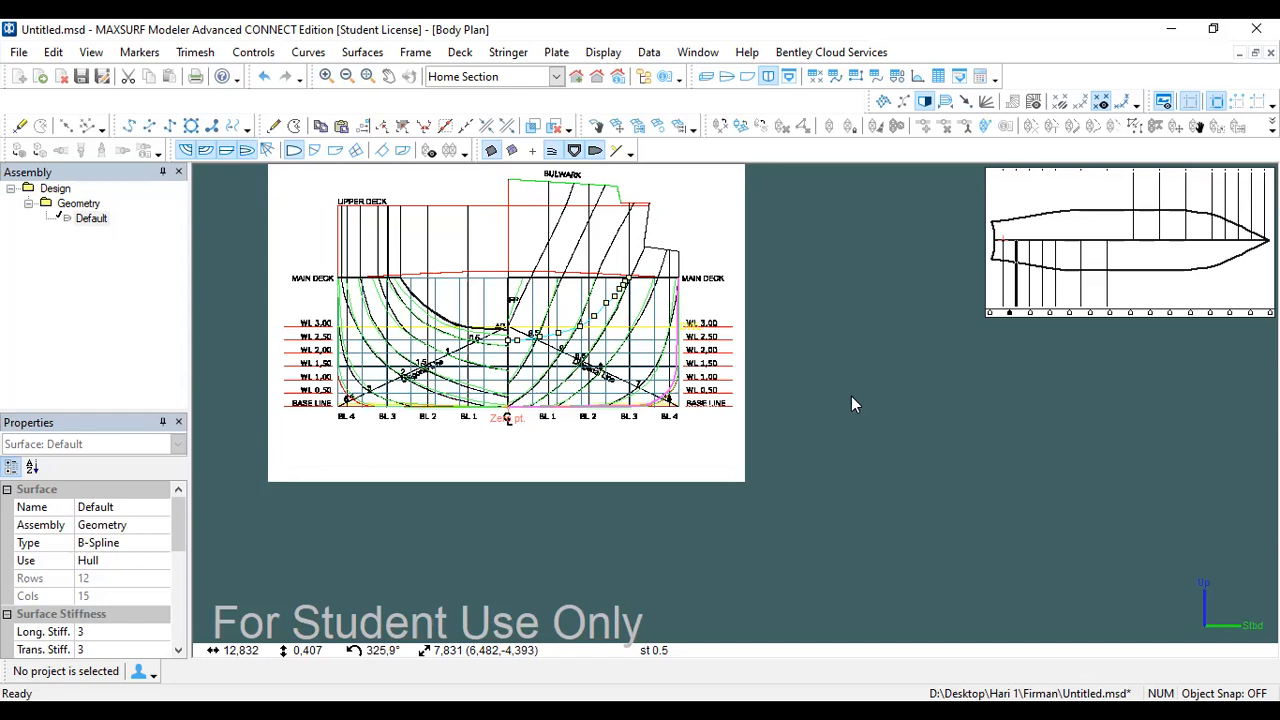
click(787, 336)
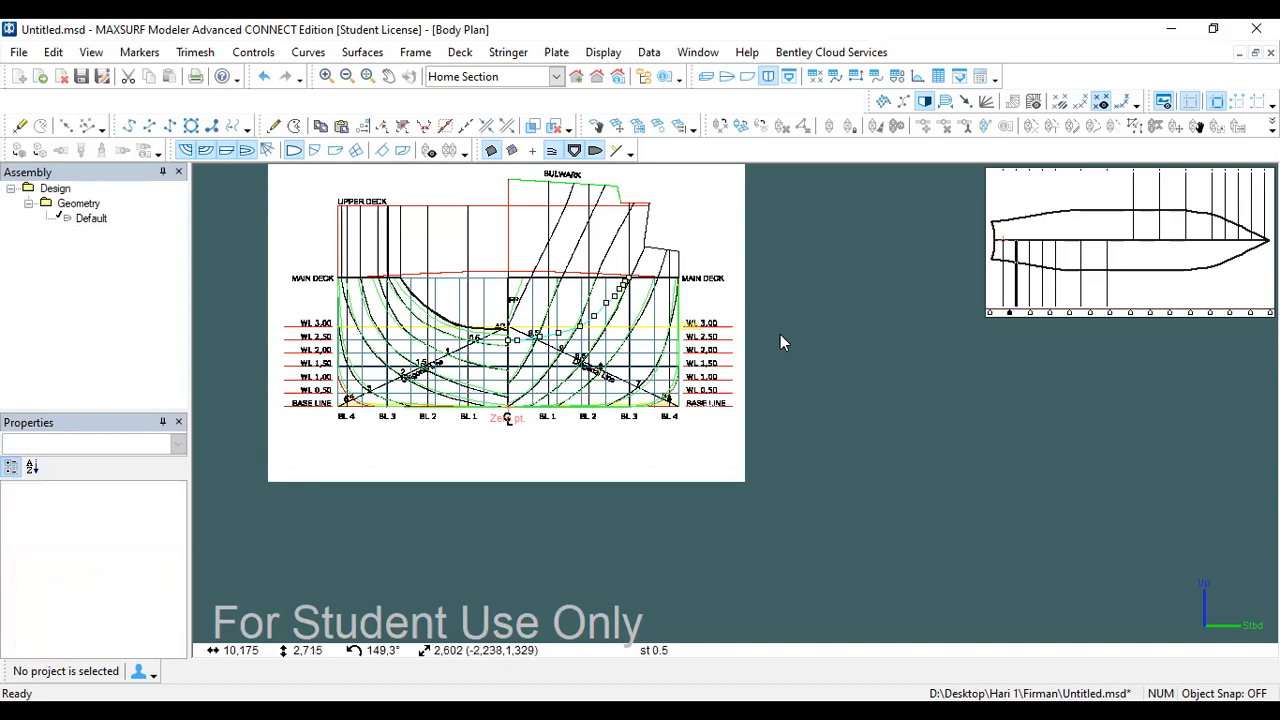
Step: Make station 5 the current section in the body plan to show its control points
scroll(793, 318, up, 2)
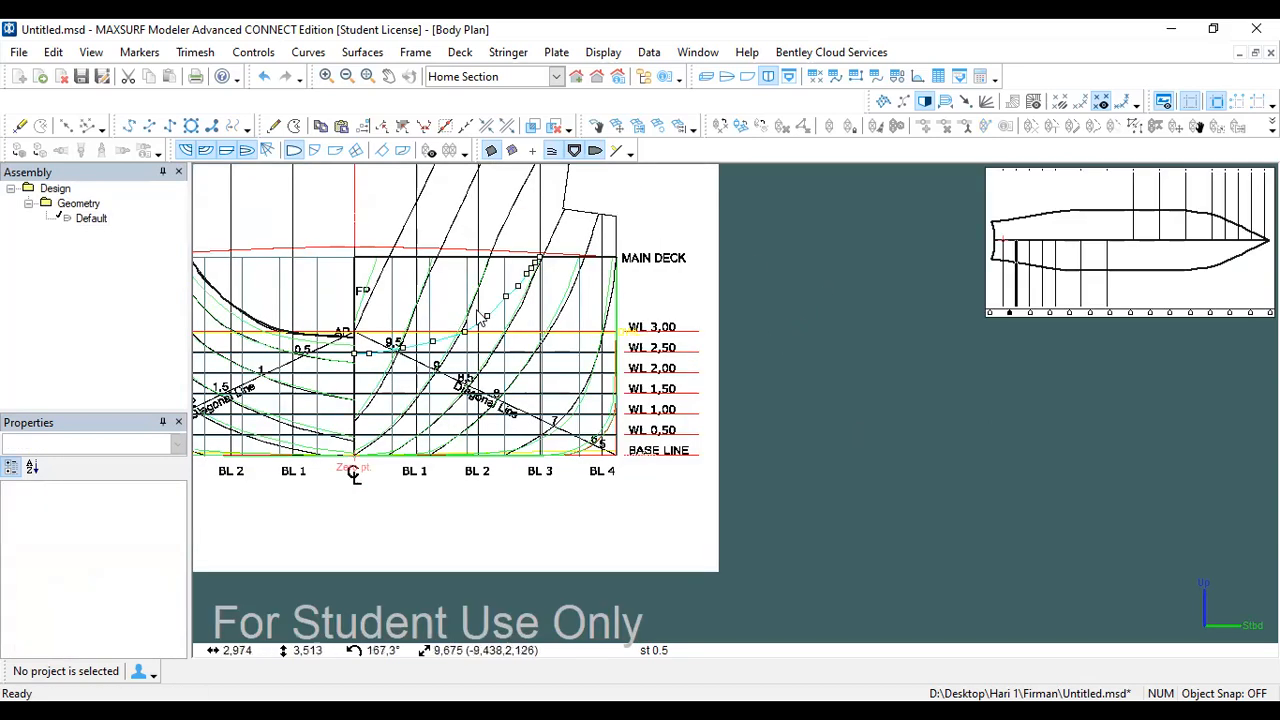
scroll(480, 316, up, 7)
scroll(846, 345, down, 5)
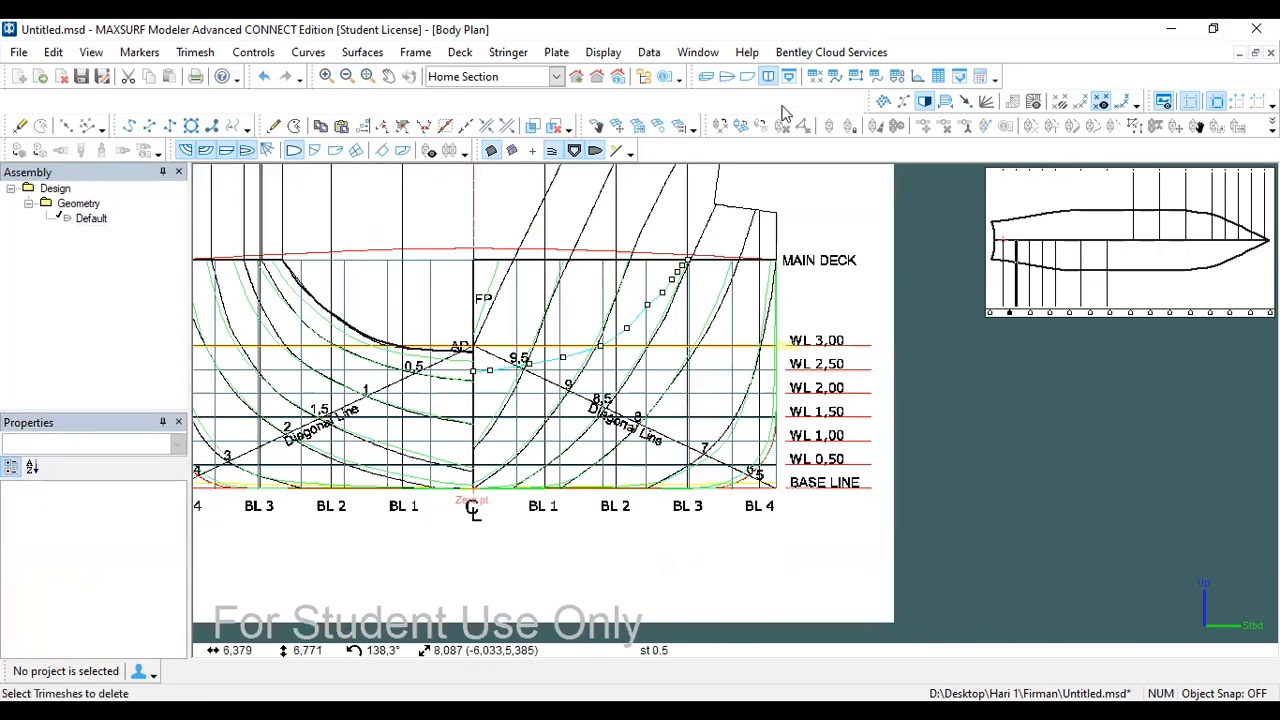
click(1132, 316)
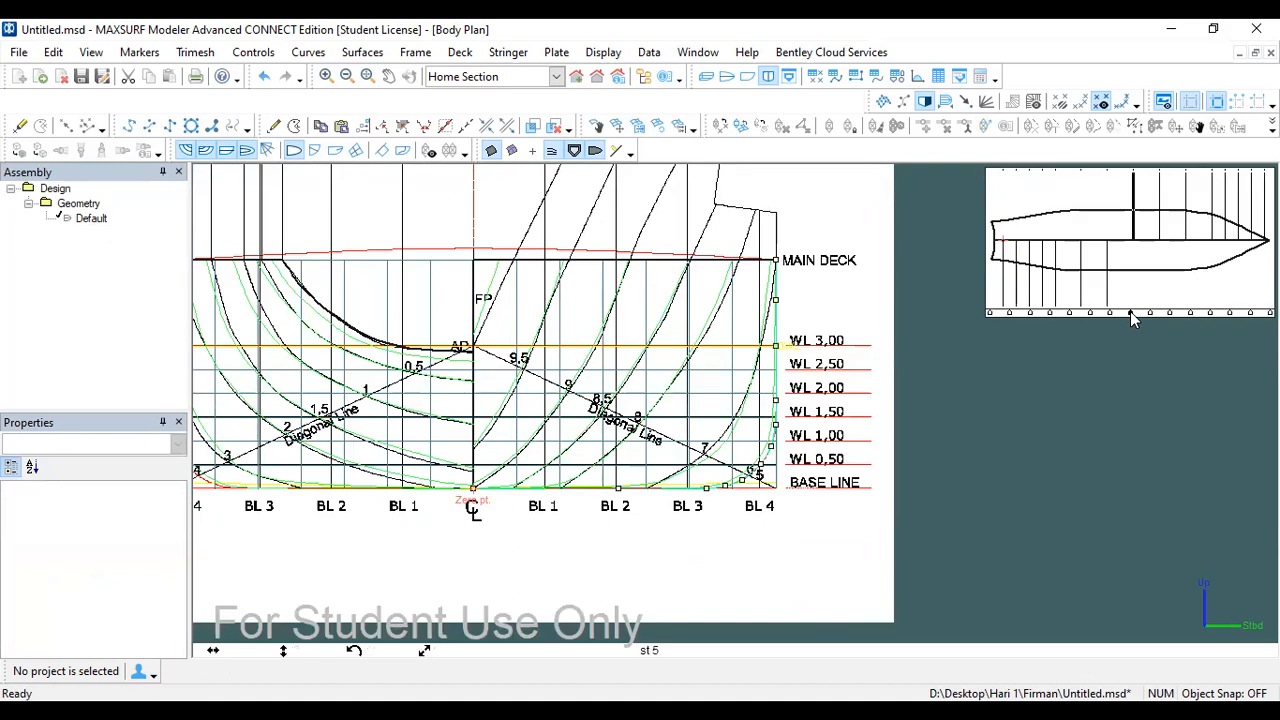
Step: Check the offset in the properties of station 5's control point near WL 0,50, and cancel out of them
scroll(764, 483, up, 3)
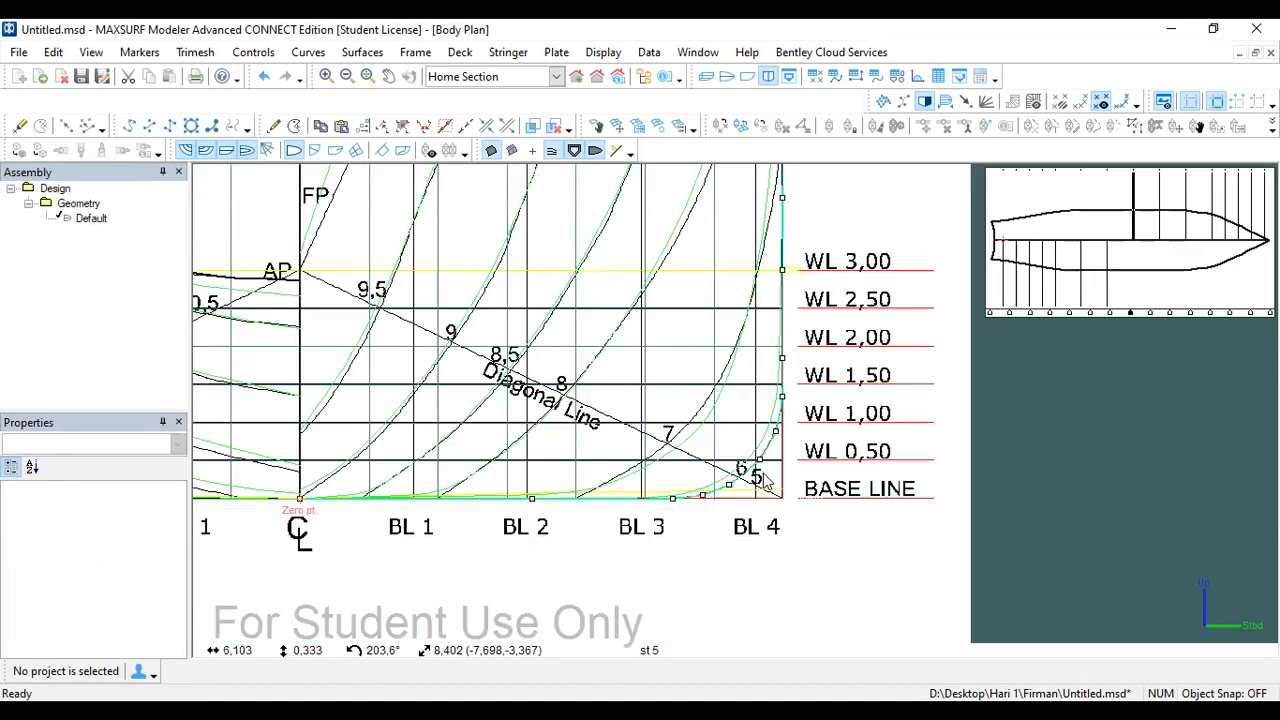
scroll(762, 481, up, 3)
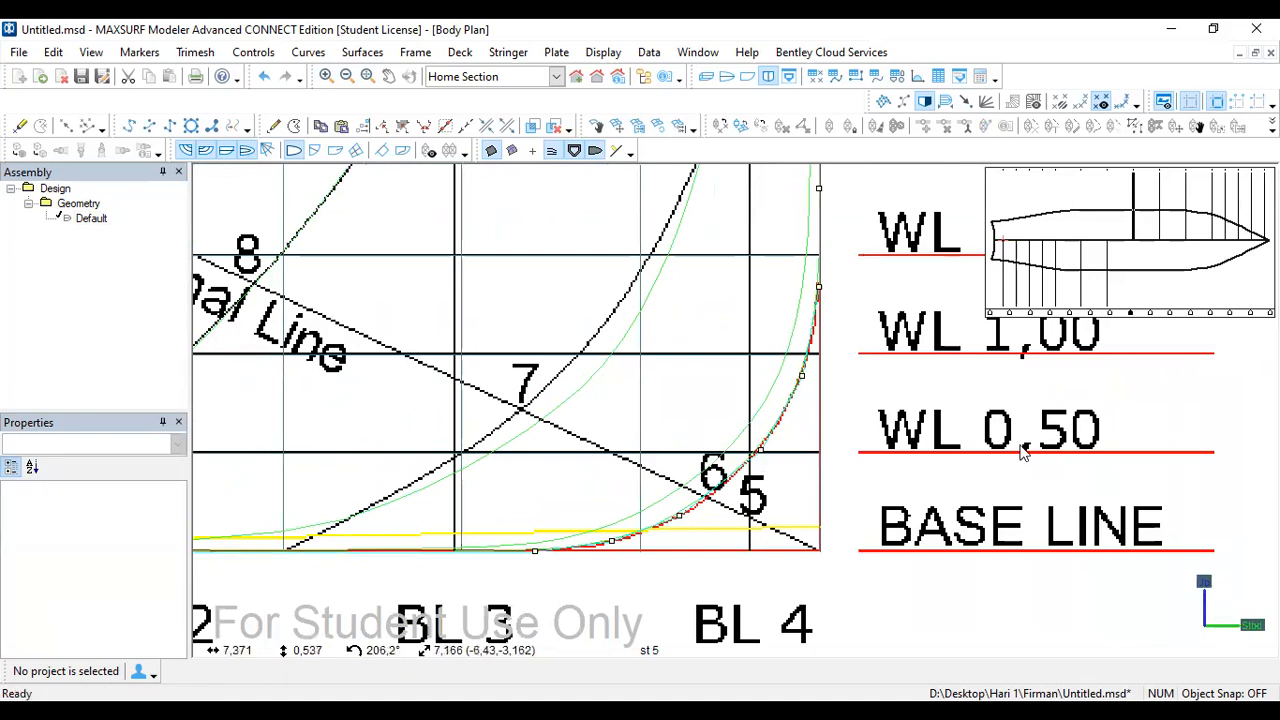
click(760, 451)
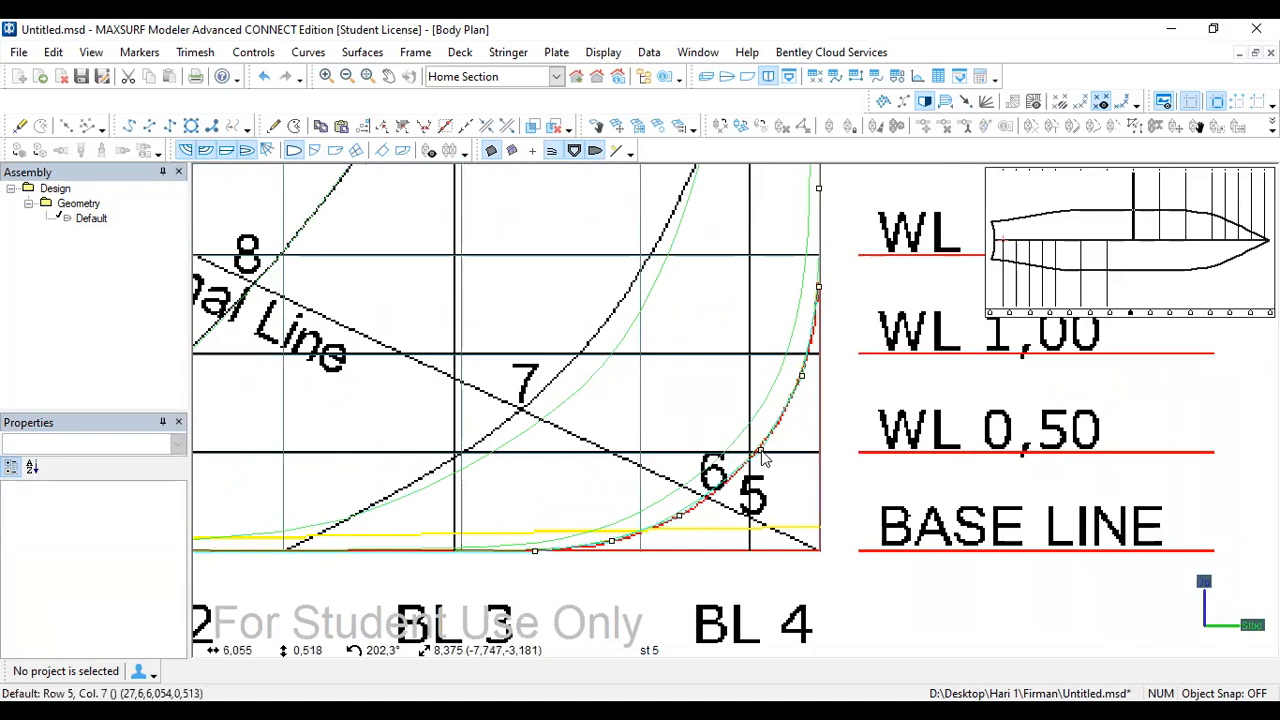
double_click(760, 451)
click(676, 362)
drag(611, 357, 571, 358)
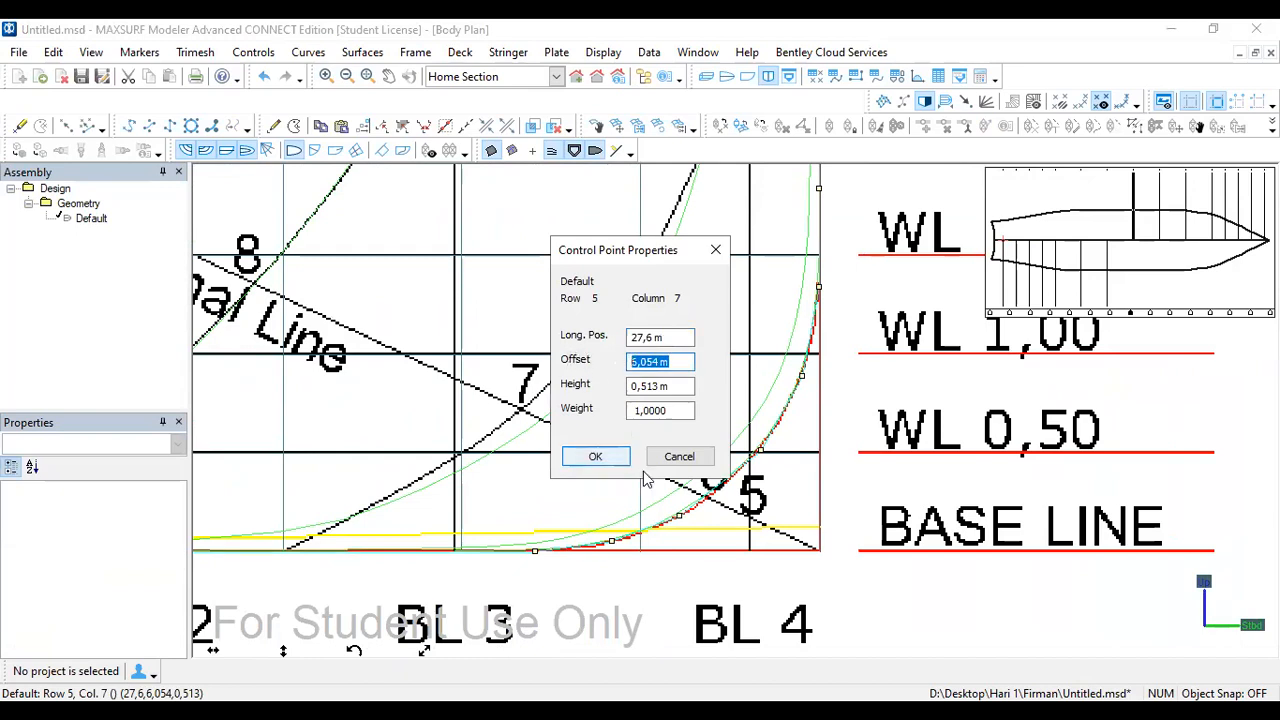
click(674, 465)
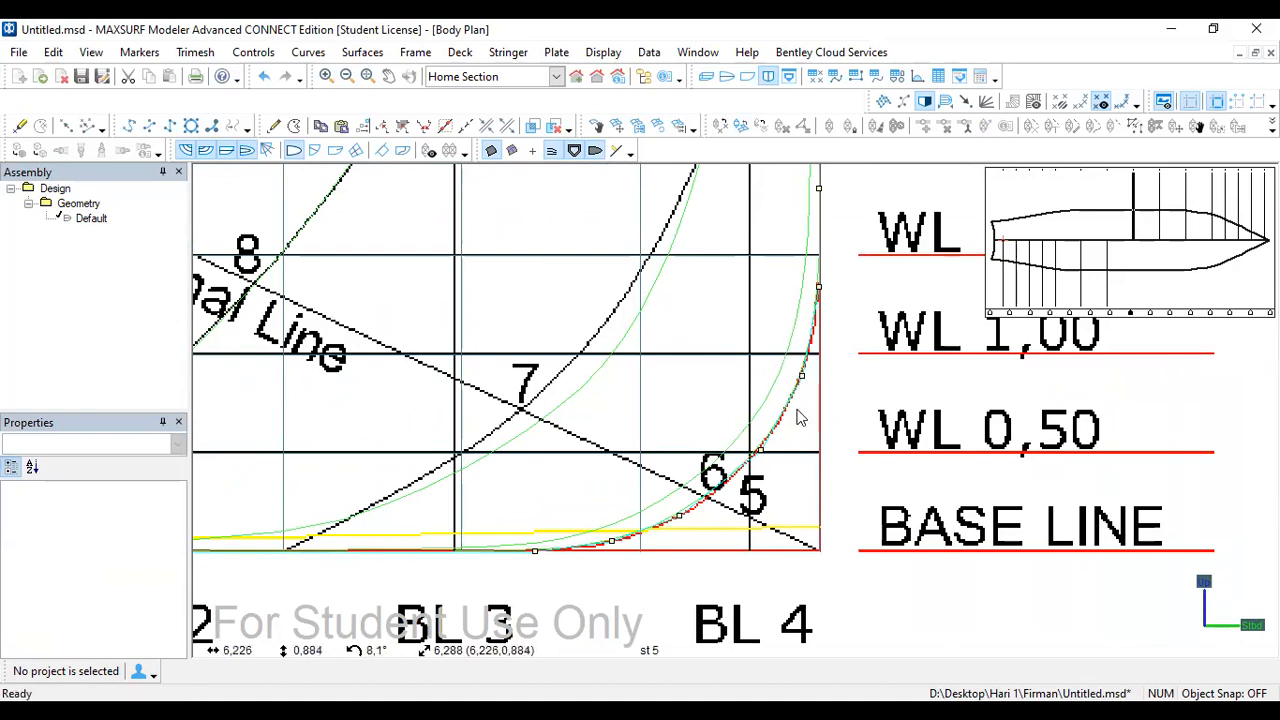
scroll(800, 418, down, 2)
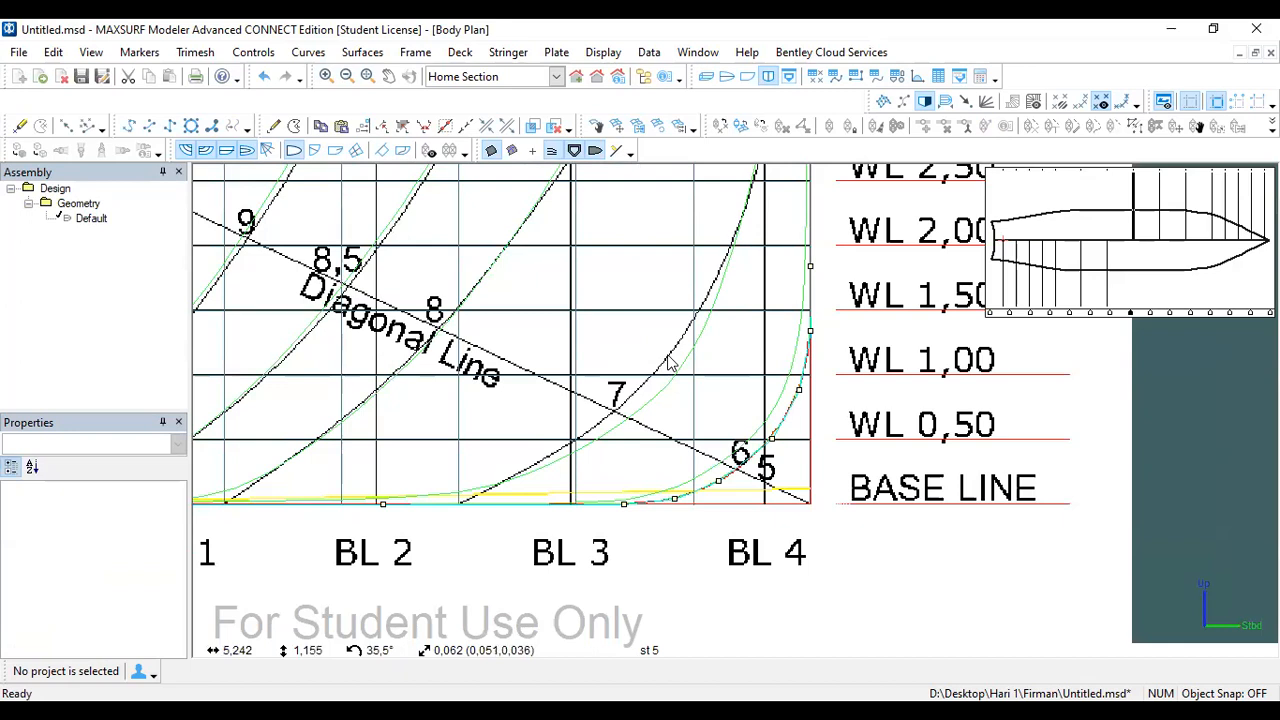
Step: Inspect the forward part of the hull in a rotated perspective view, and return to the body plan
click(706, 76)
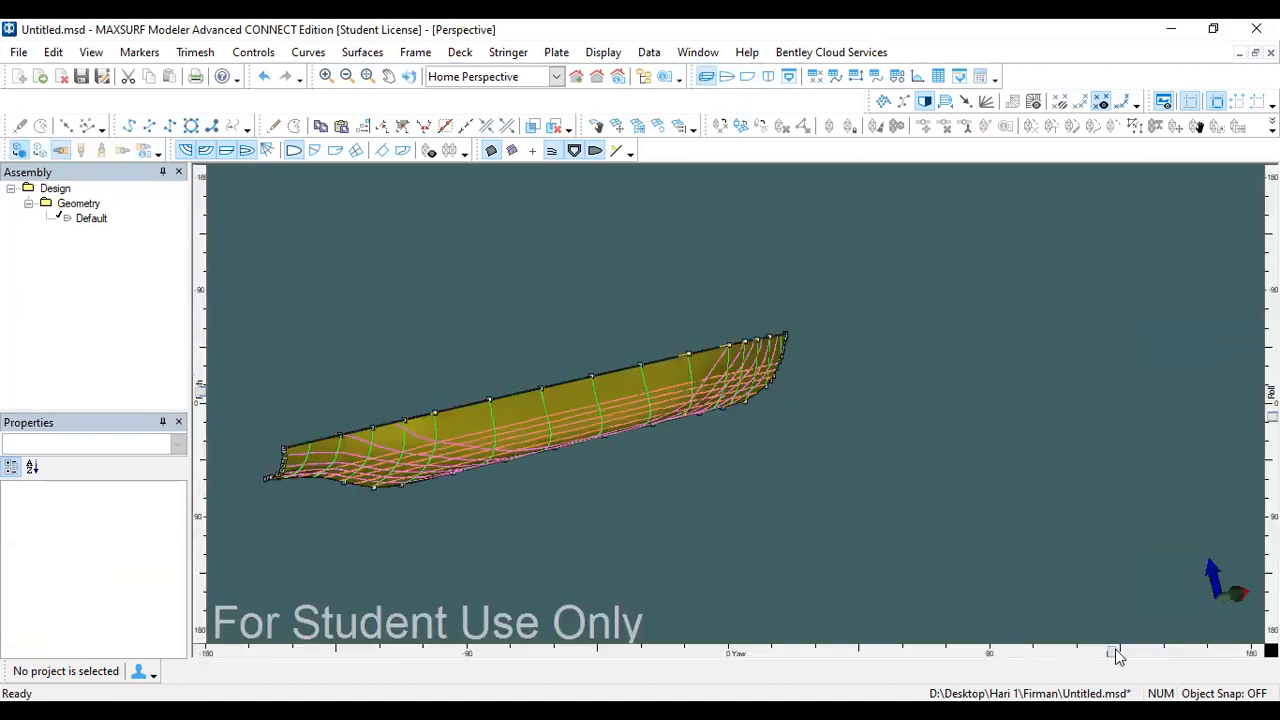
drag(1114, 655, 1052, 660)
scroll(828, 355, up, 3)
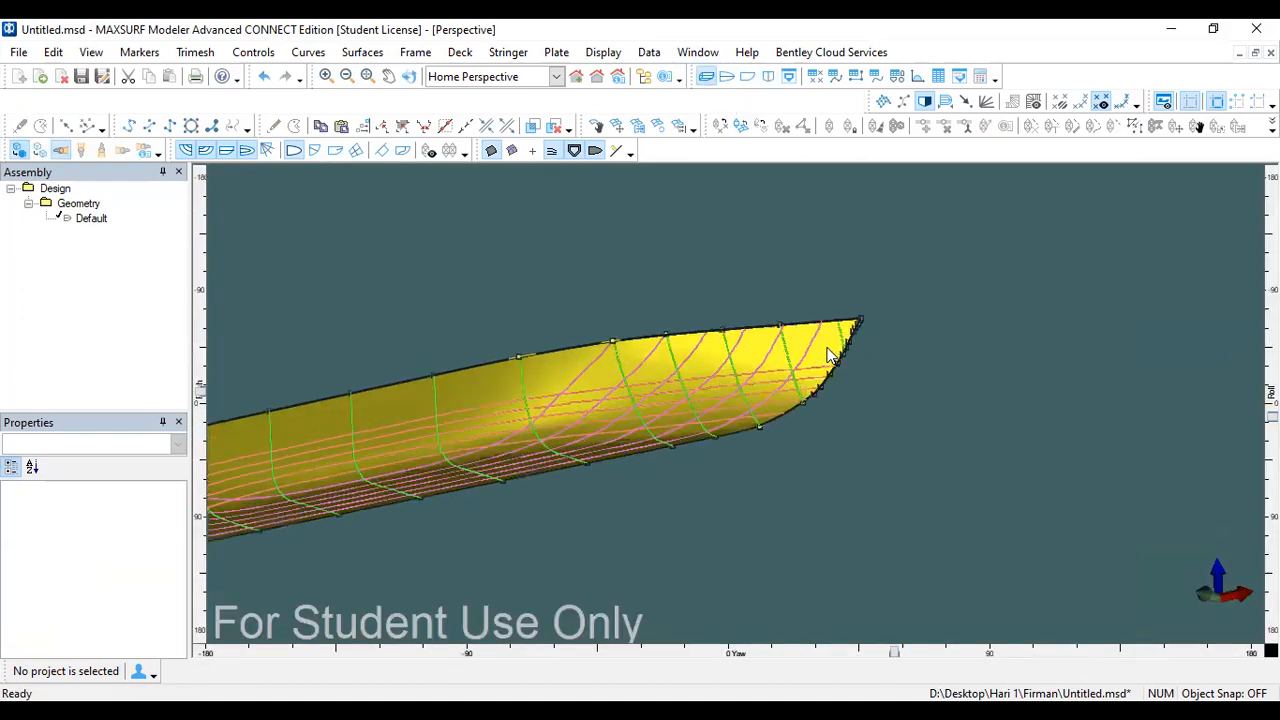
click(768, 76)
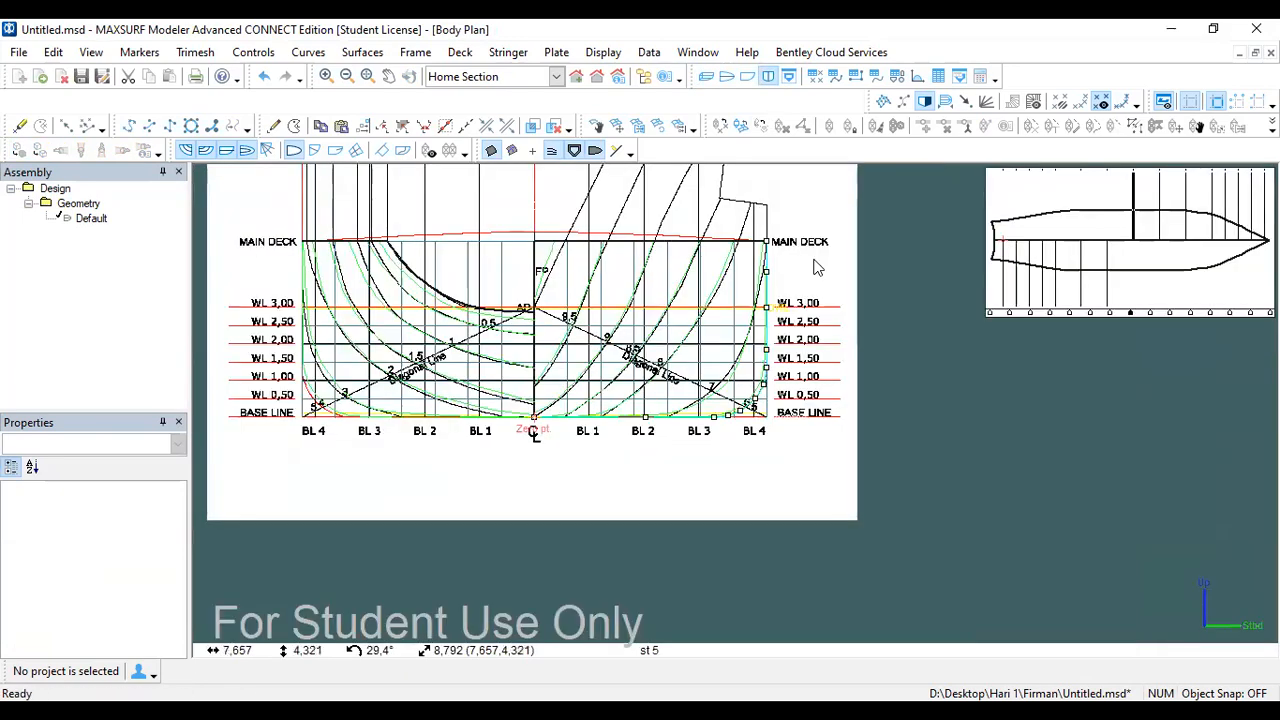
Step: View the curve of areas and the curves and markers data tables, and return to the body plan
click(698, 52)
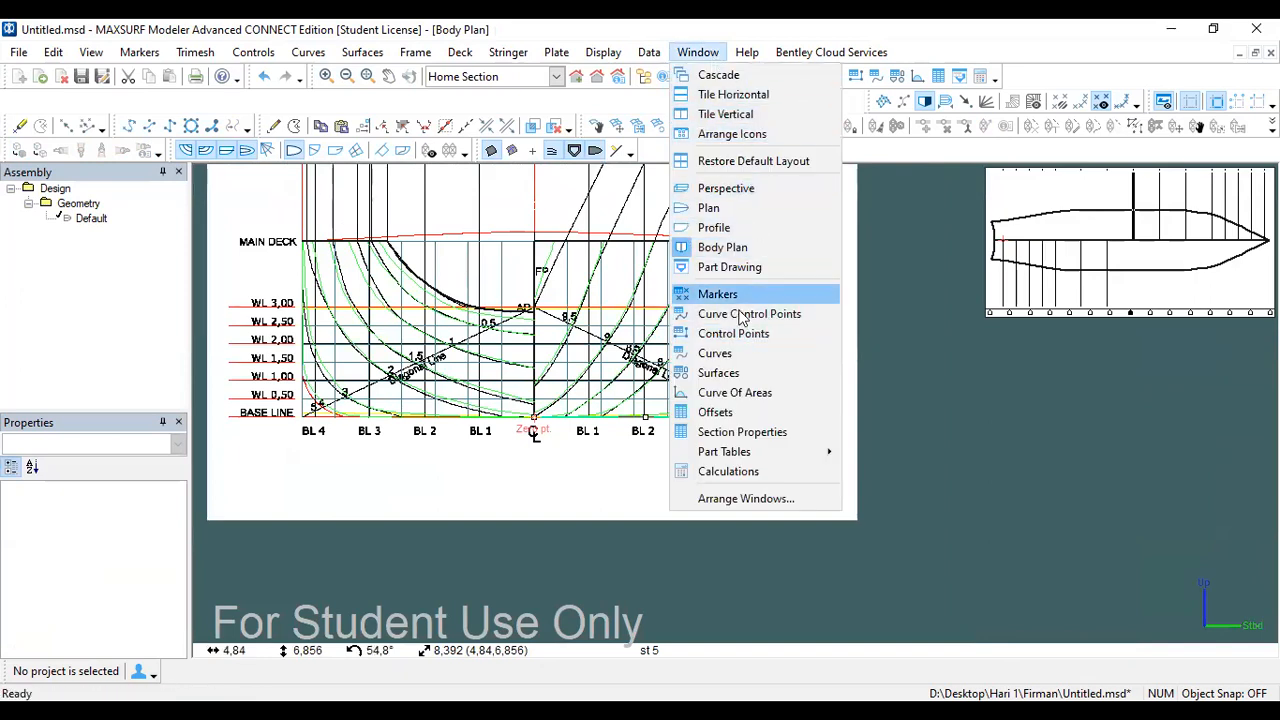
click(712, 394)
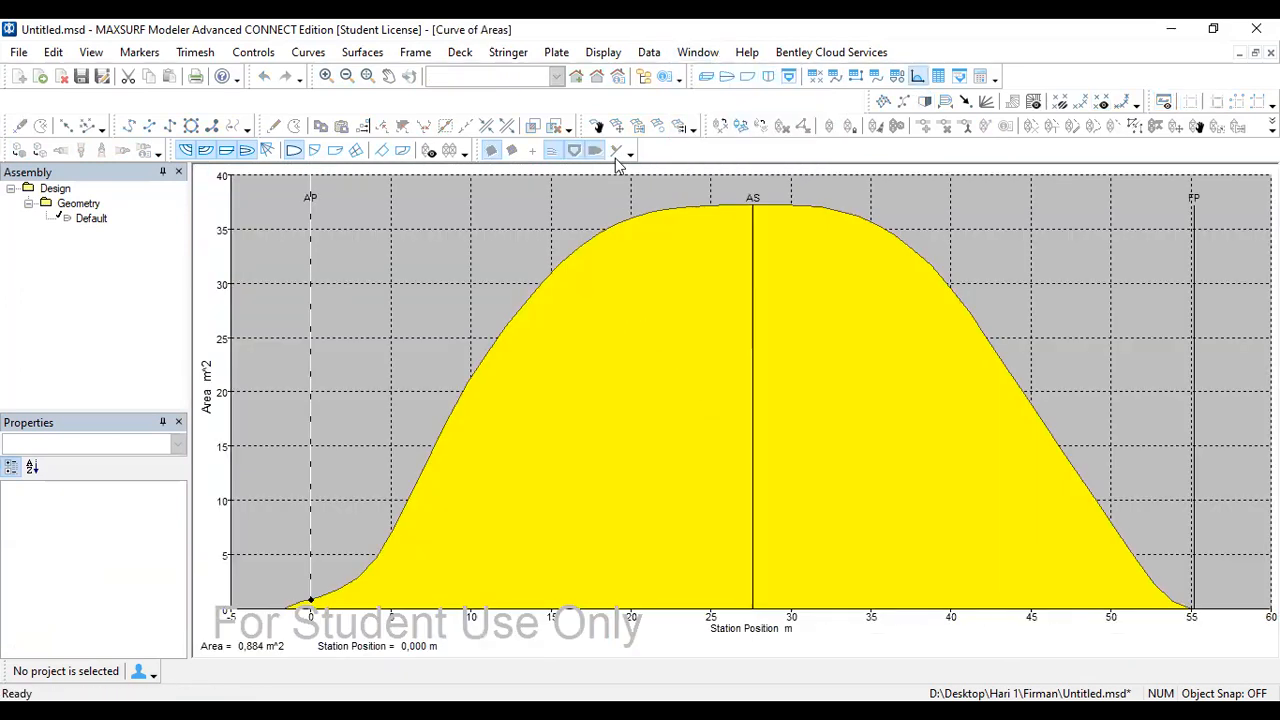
click(814, 77)
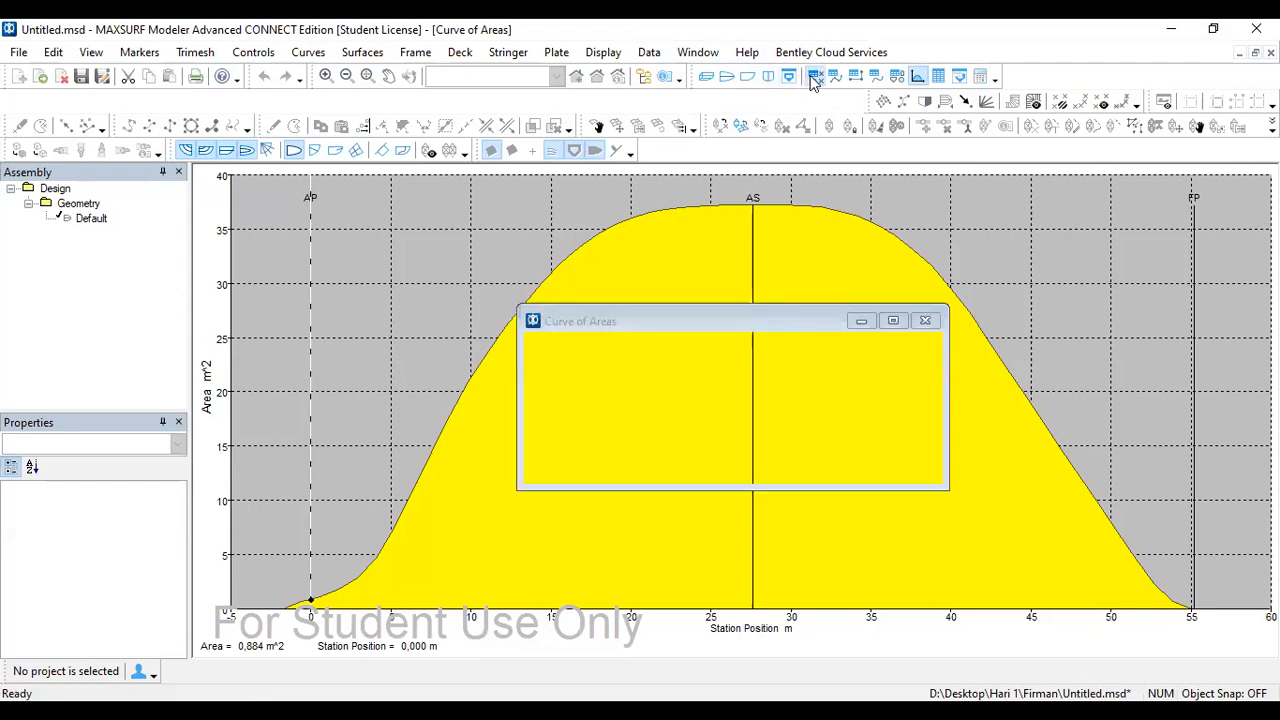
click(843, 84)
click(858, 84)
click(876, 84)
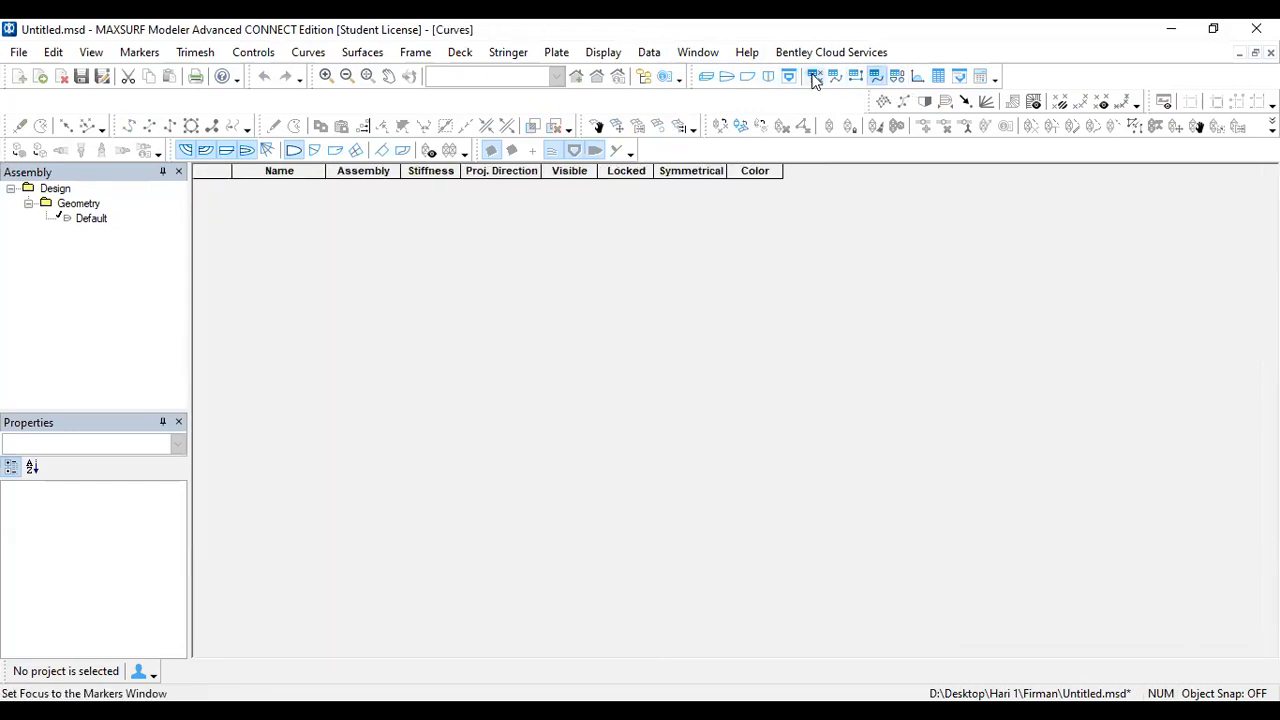
click(815, 79)
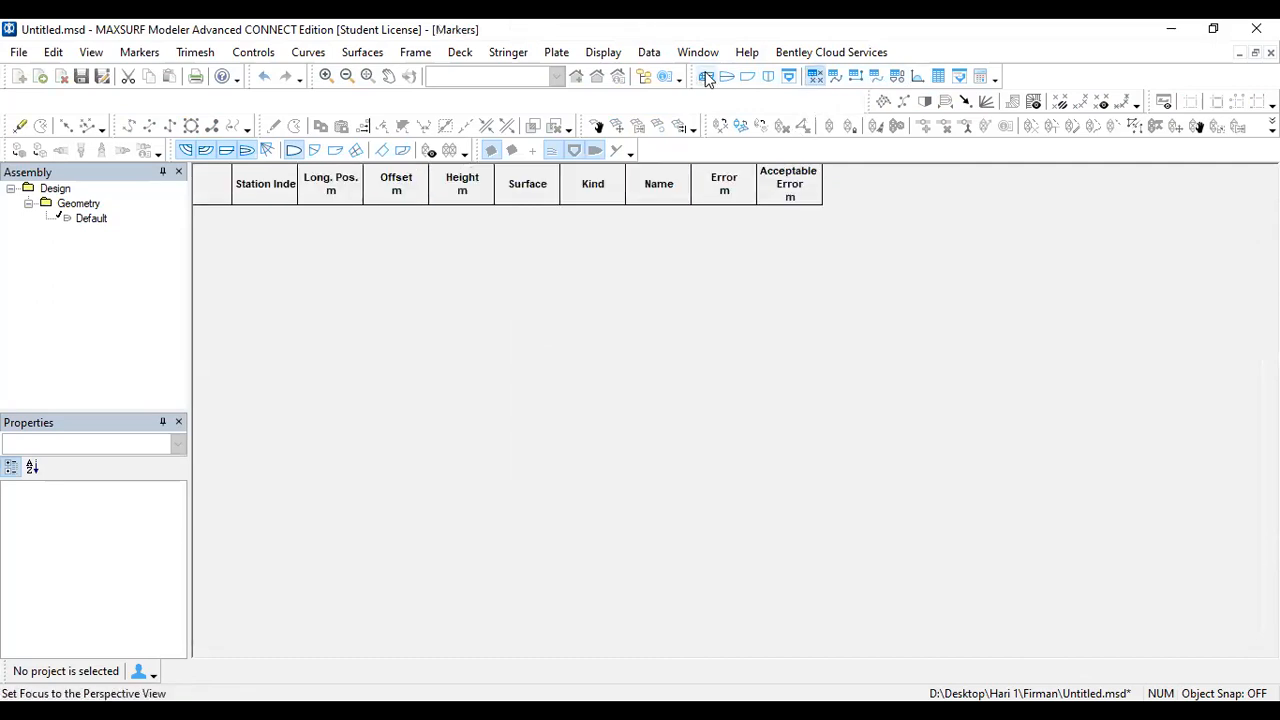
click(764, 77)
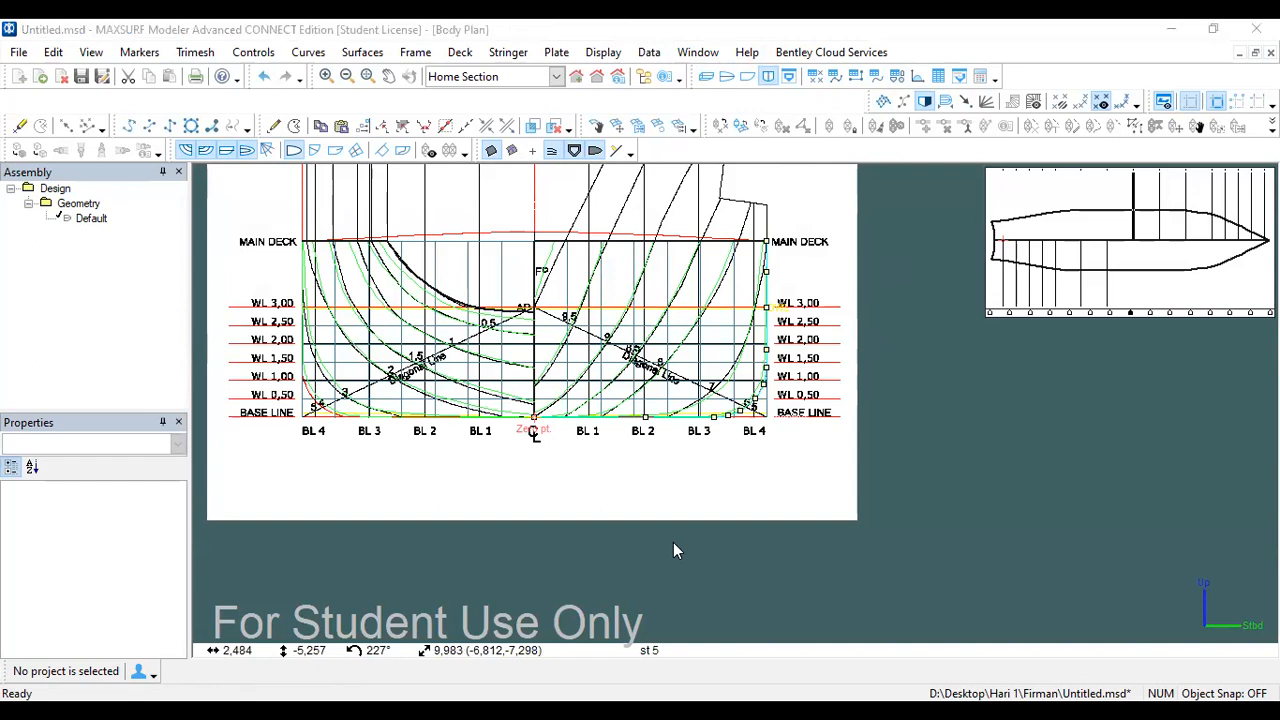
Step: Switch to Google Drive, browse the tutorial videos in the Create Model From Exsisting Lines Plan folder, and return to MAXSURF Modeler's perspective view
key(alt+Tab)
click(367, 336)
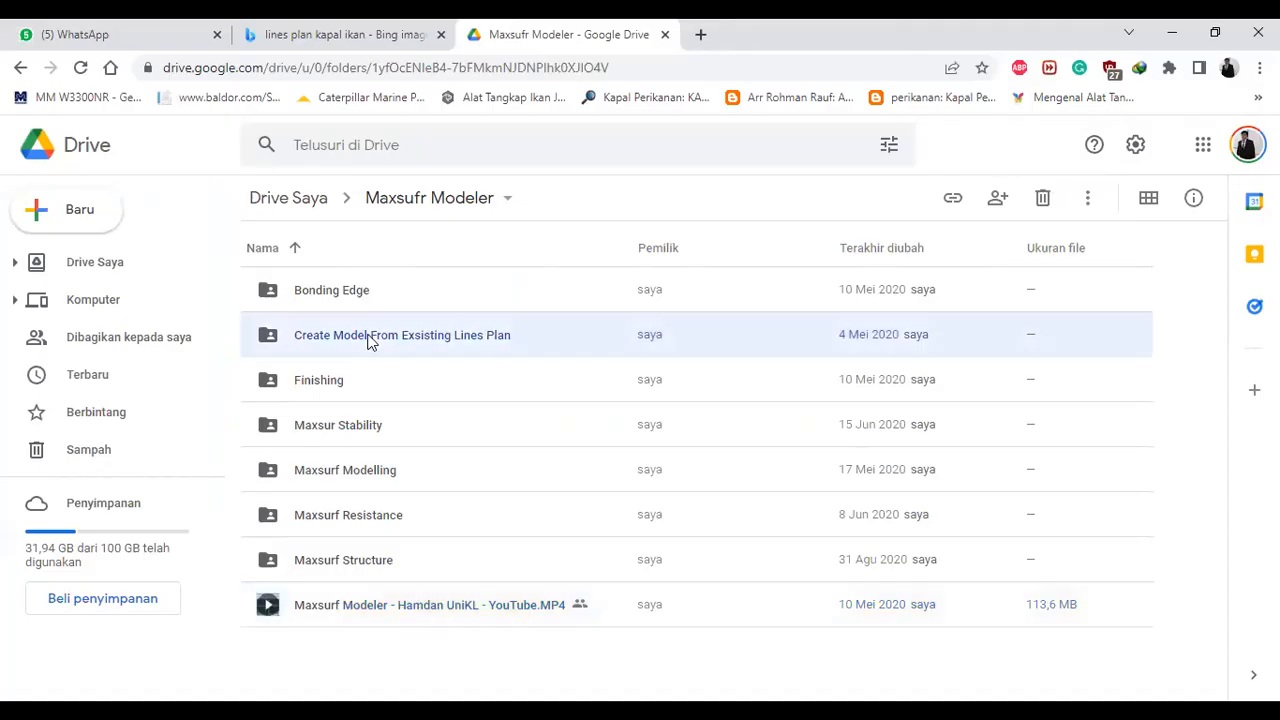
double_click(476, 339)
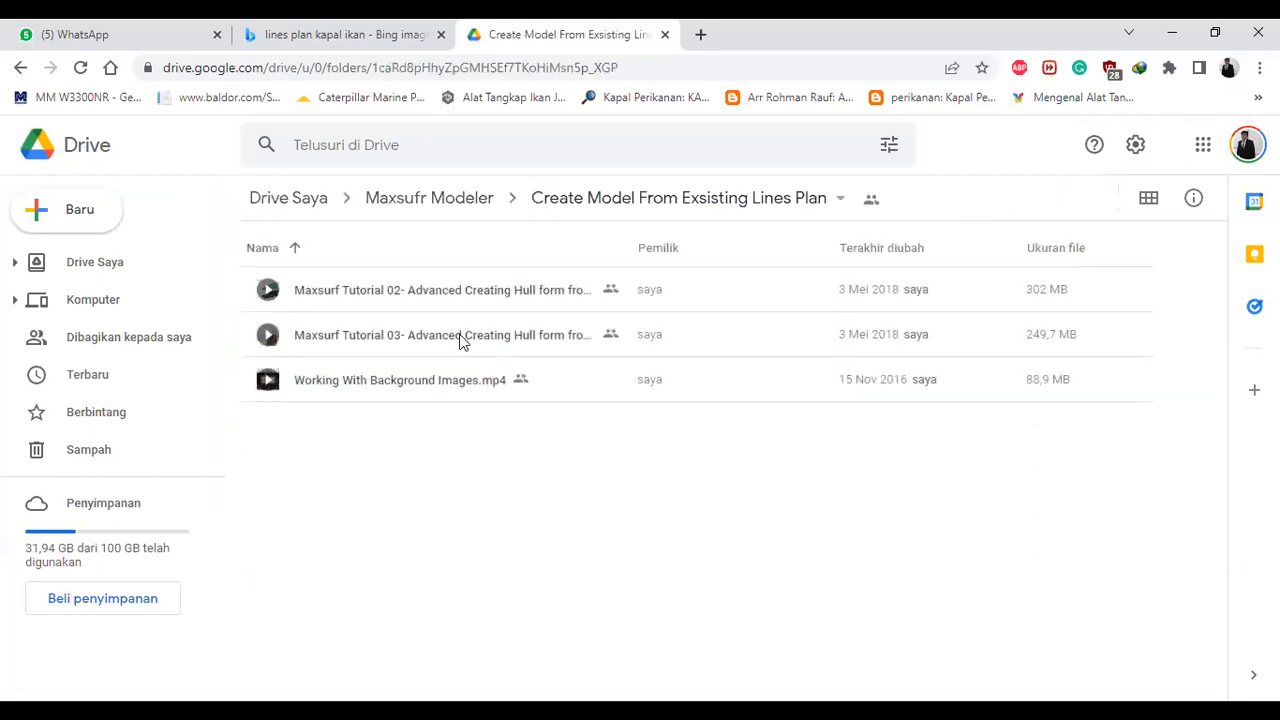
click(416, 384)
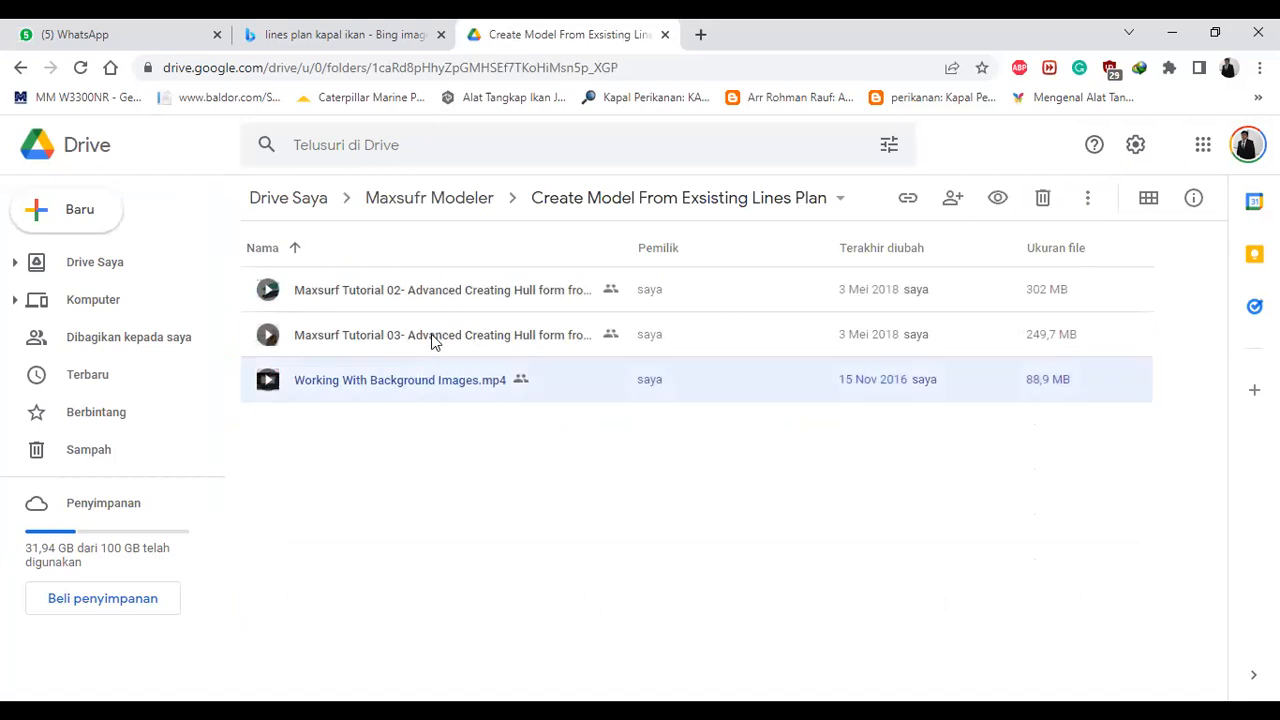
click(435, 341)
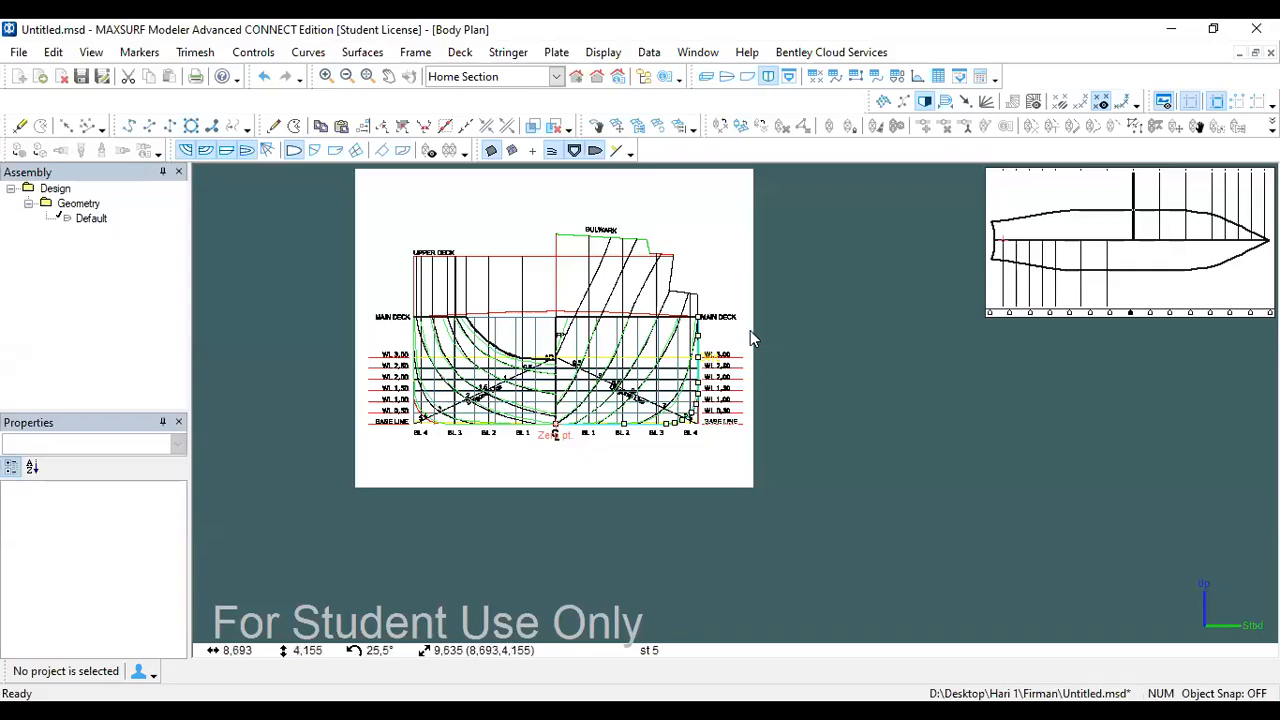
click(705, 77)
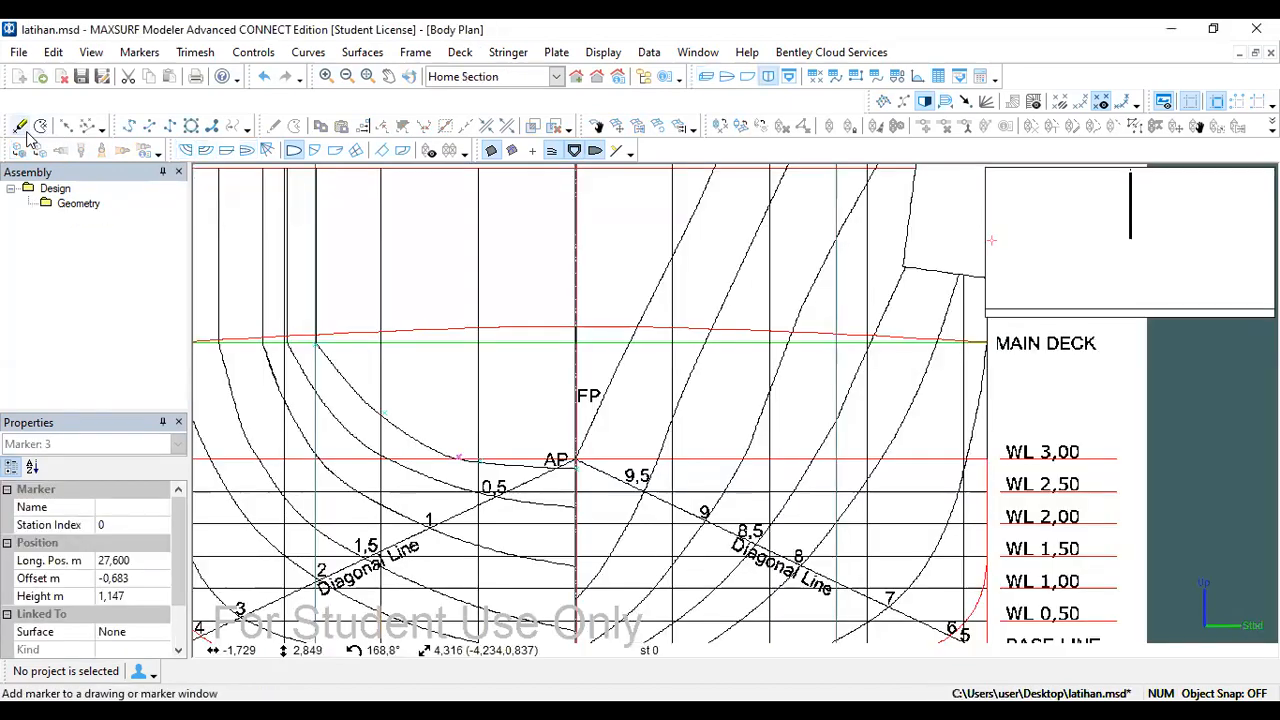
Step: In the latihan.msd body plan, add markers along the station 0,5 curve, starting at its centreline end
click(20, 125)
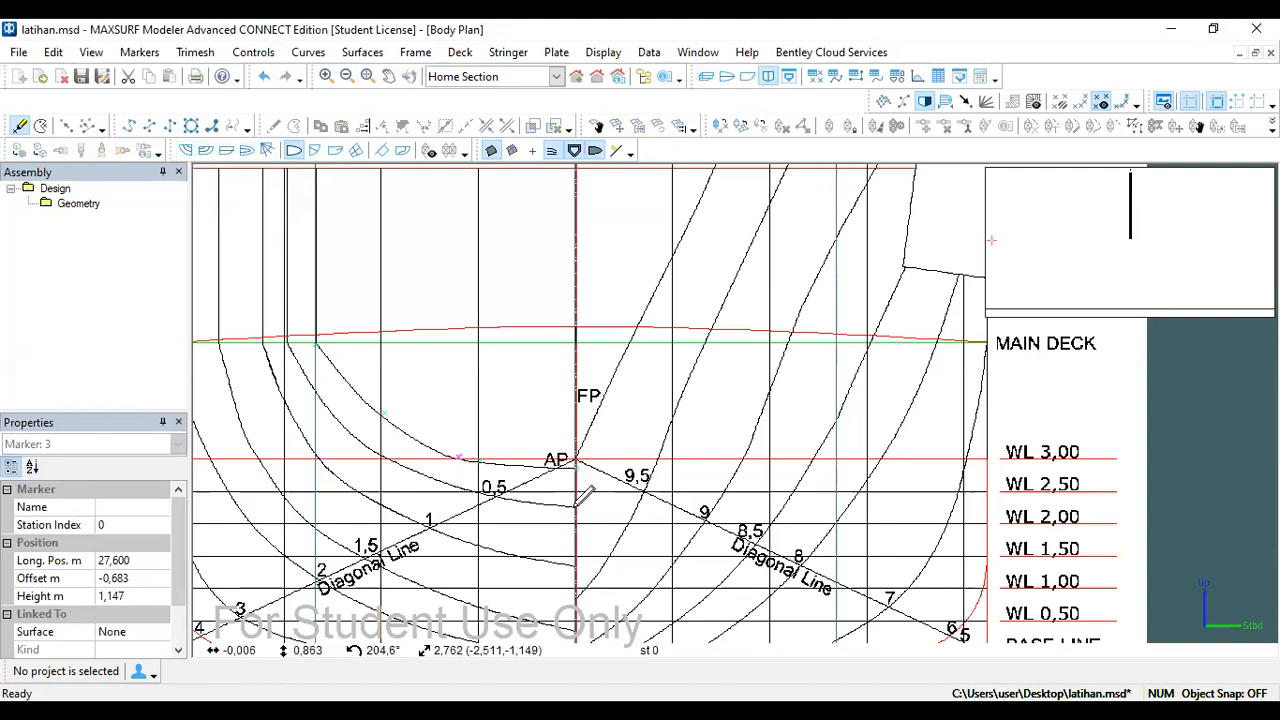
click(576, 506)
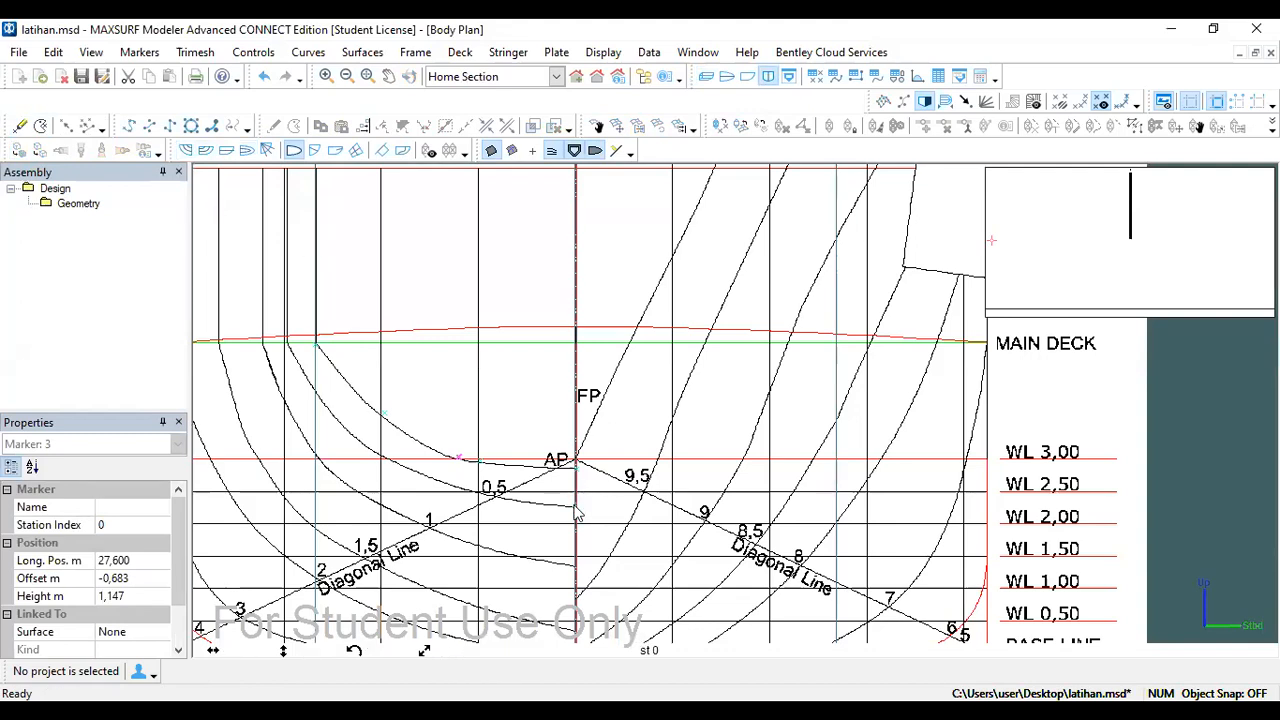
click(19, 126)
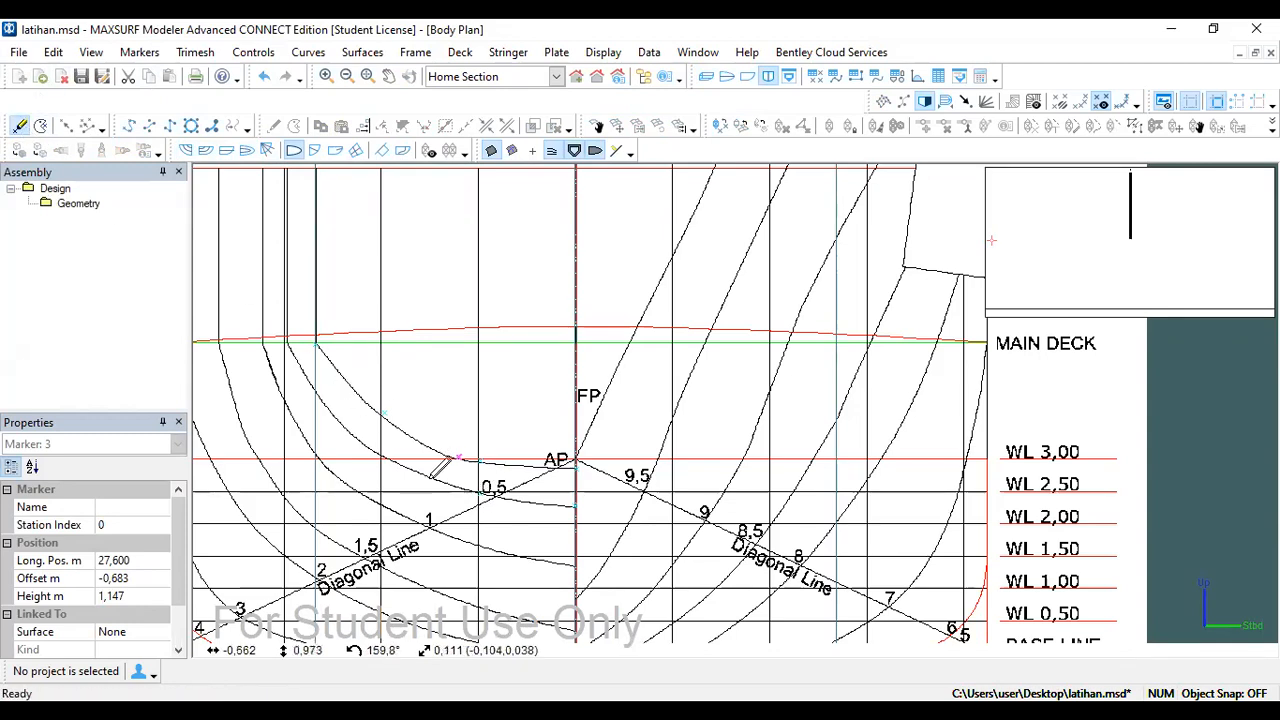
scroll(392, 461, up, 4)
click(387, 459)
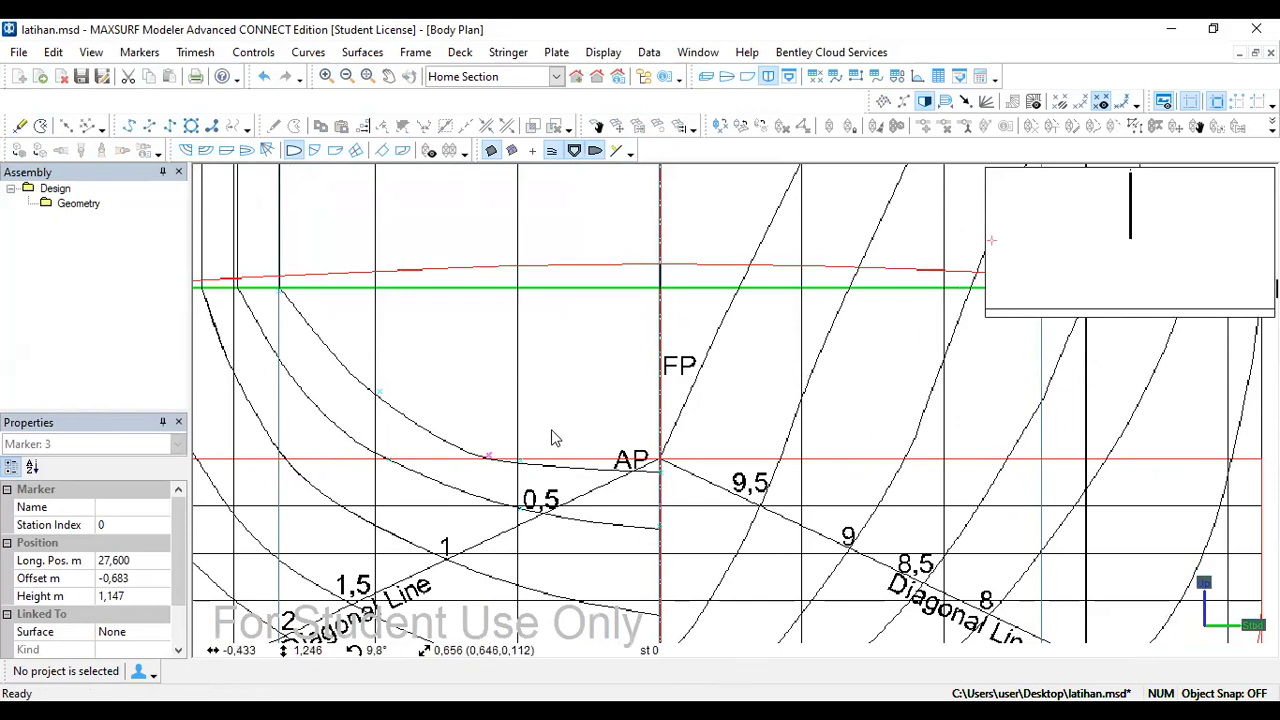
Step: Examine the markers traced over the aft section curves in the body plan, and check the perspective view
scroll(466, 406, down, 3)
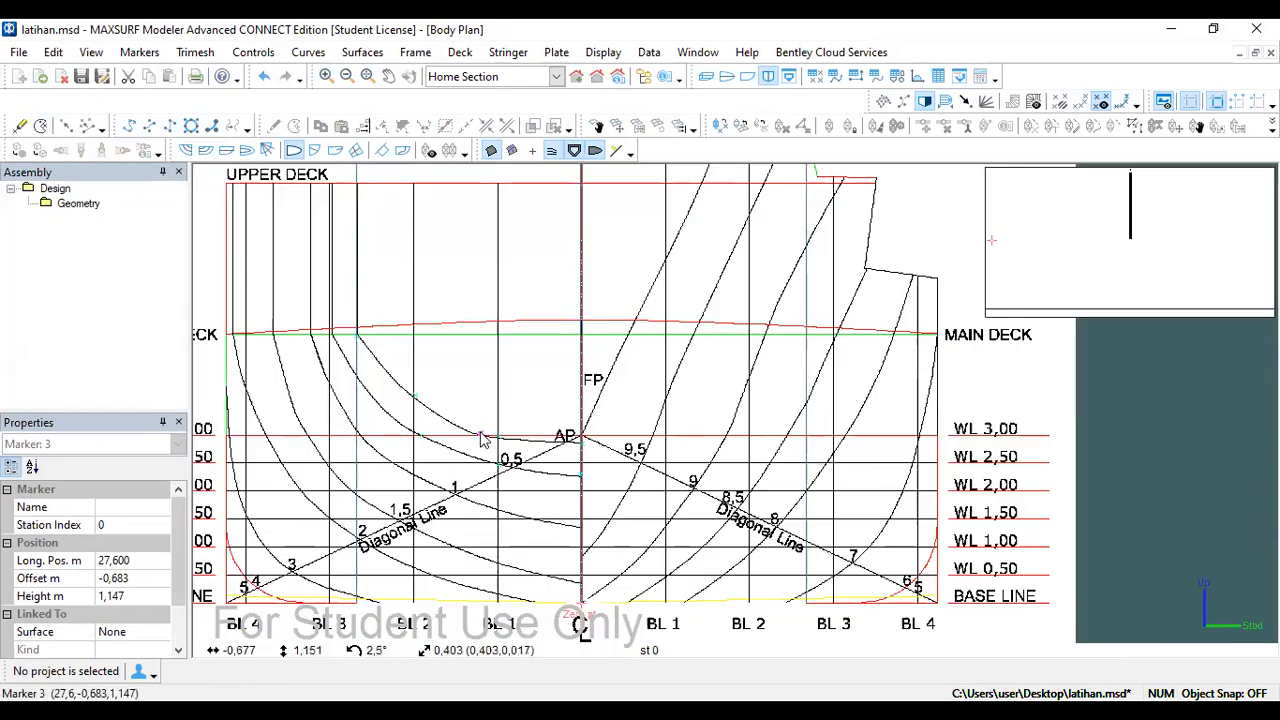
scroll(488, 442, up, 2)
click(385, 378)
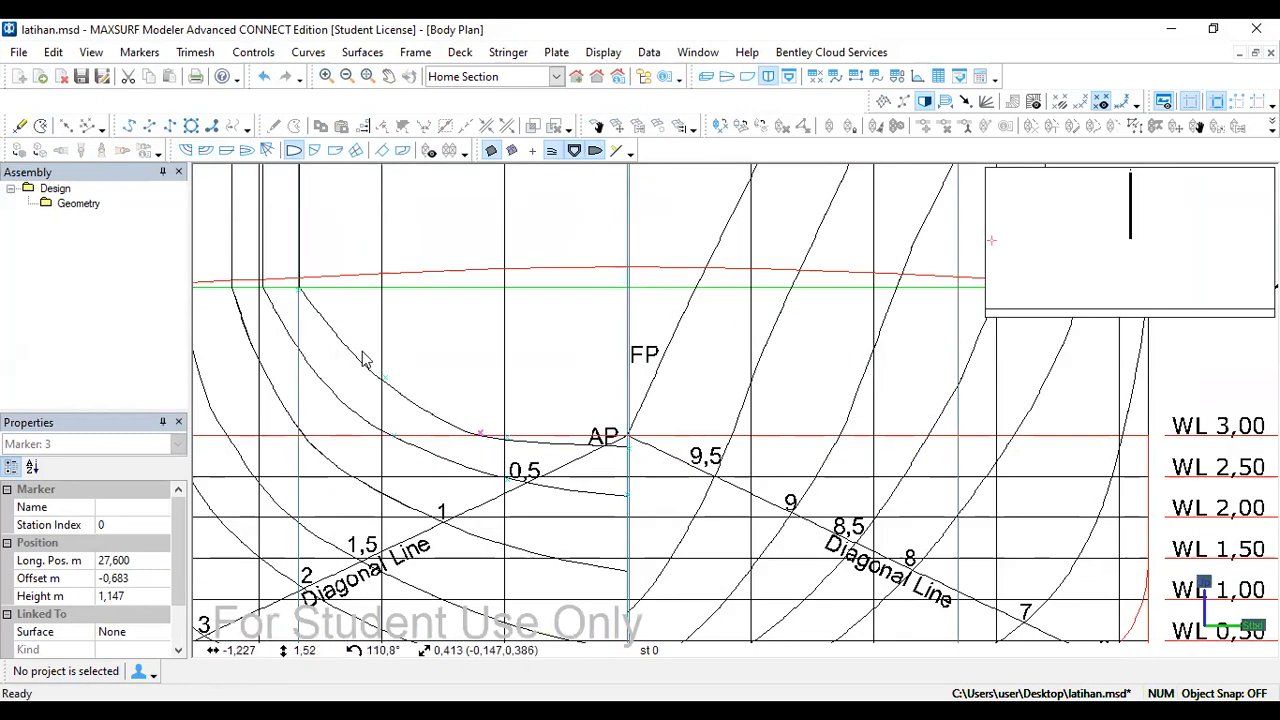
click(706, 77)
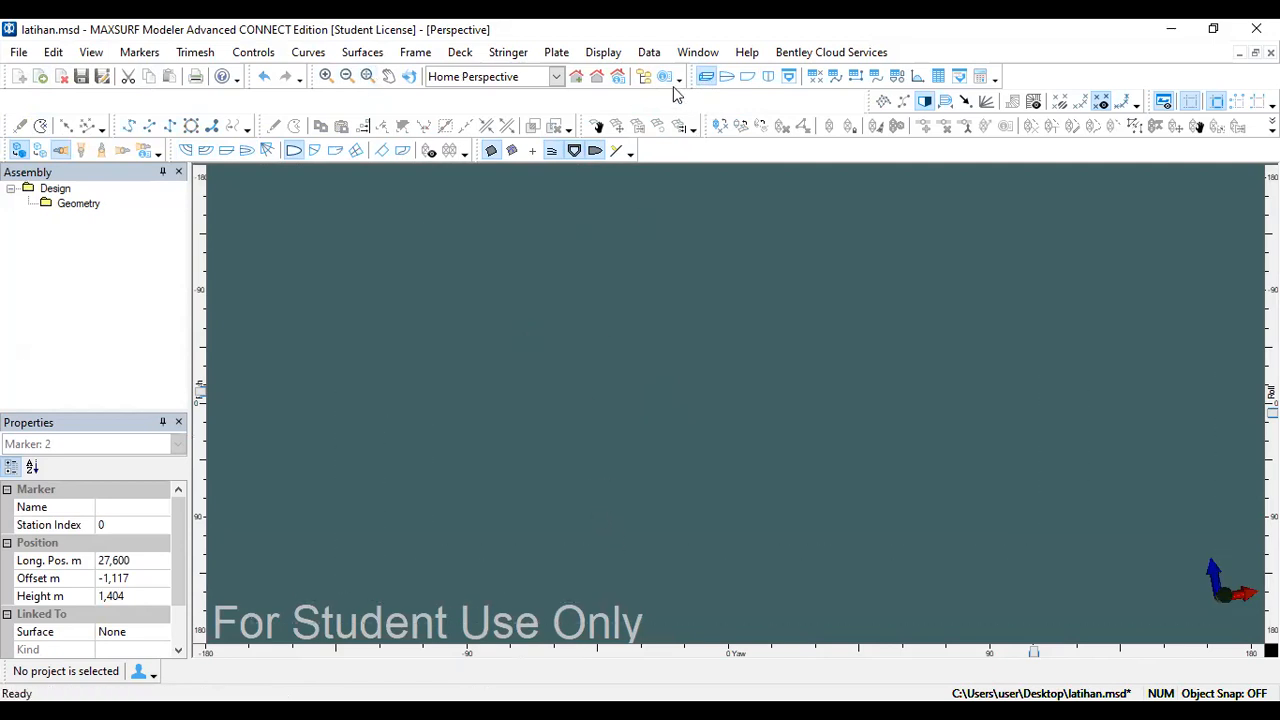
click(768, 77)
scroll(795, 463, up, 4)
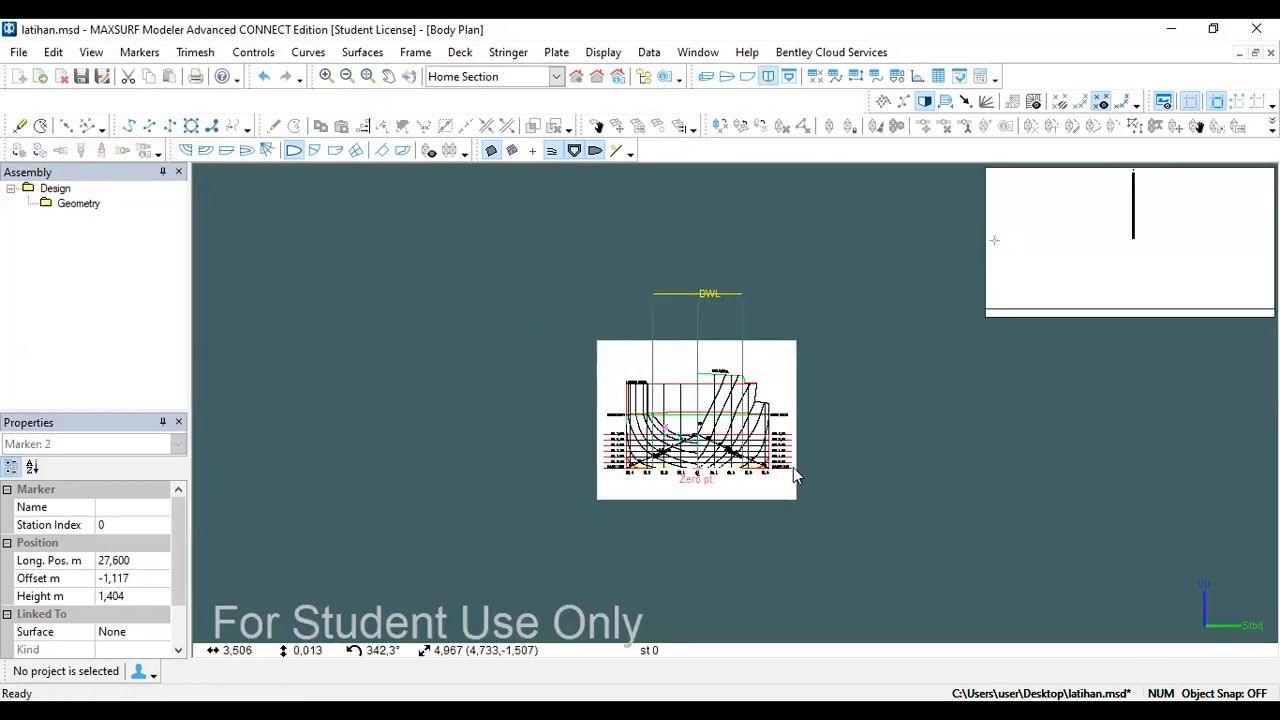
scroll(563, 424, up, 1)
drag(530, 388, 578, 528)
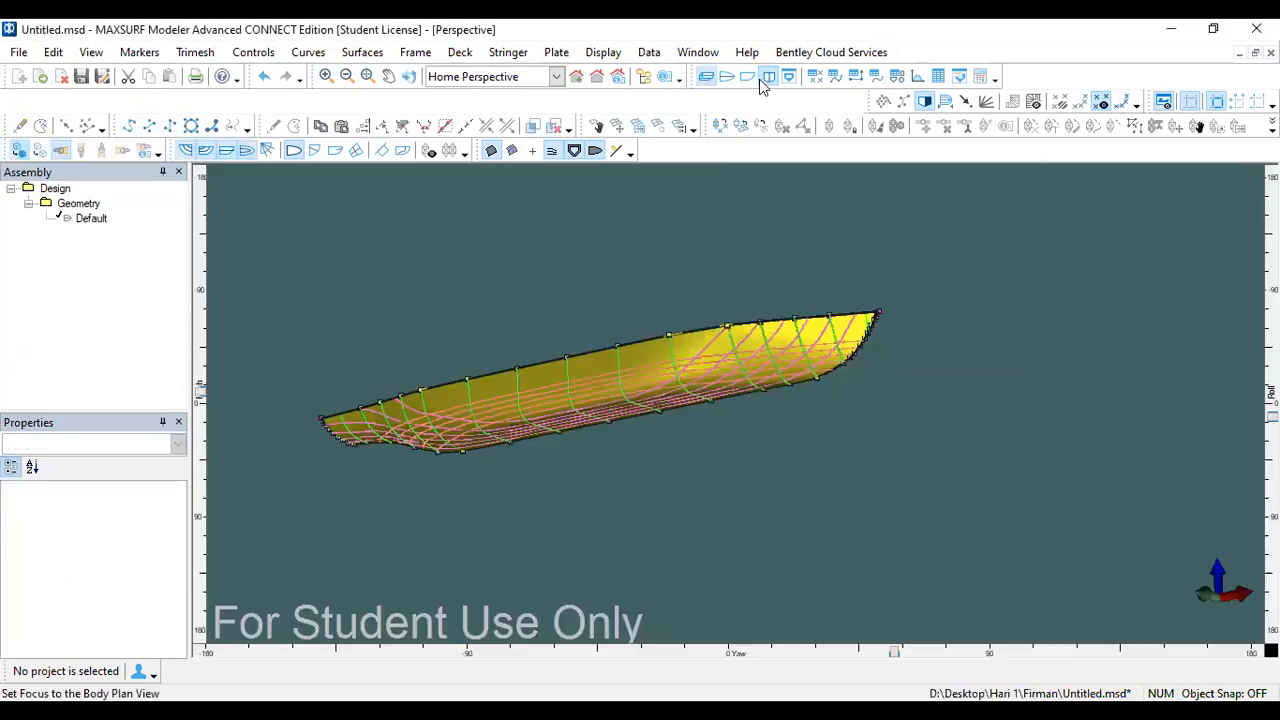
Step: In Untitled.msd, show the profile view and review the section stations in the design grid
click(759, 77)
click(748, 77)
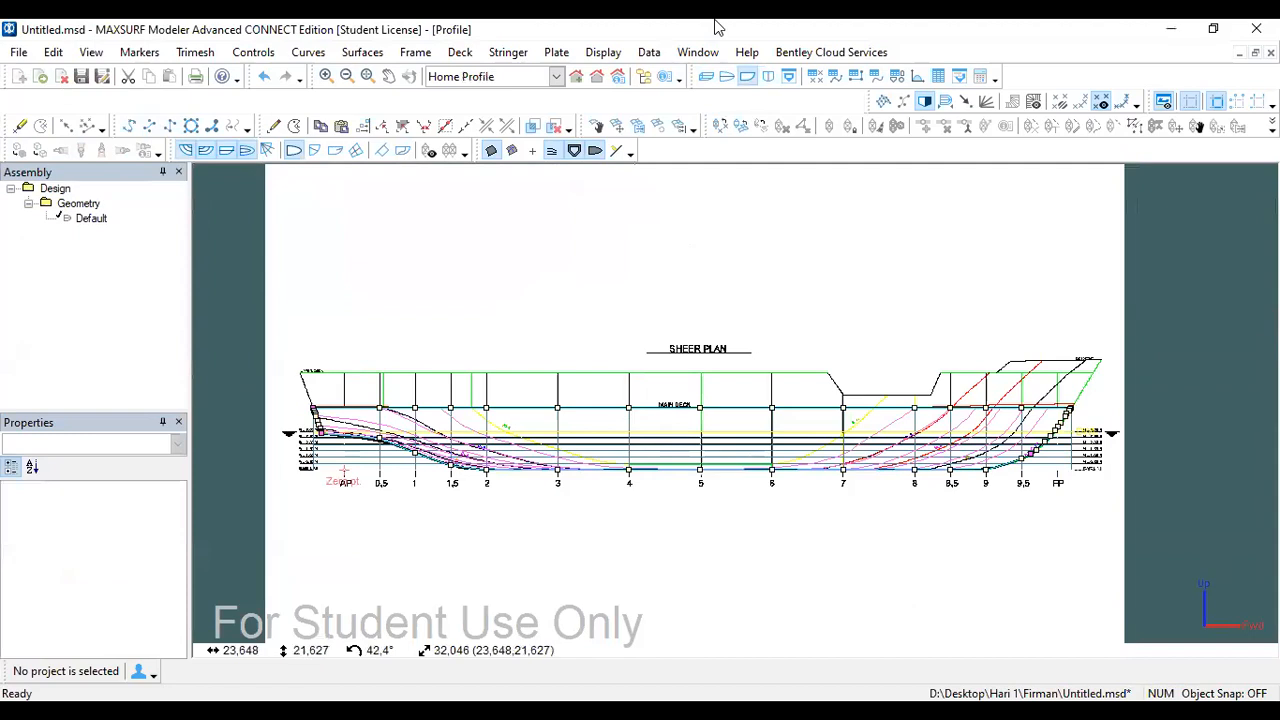
click(651, 53)
click(689, 121)
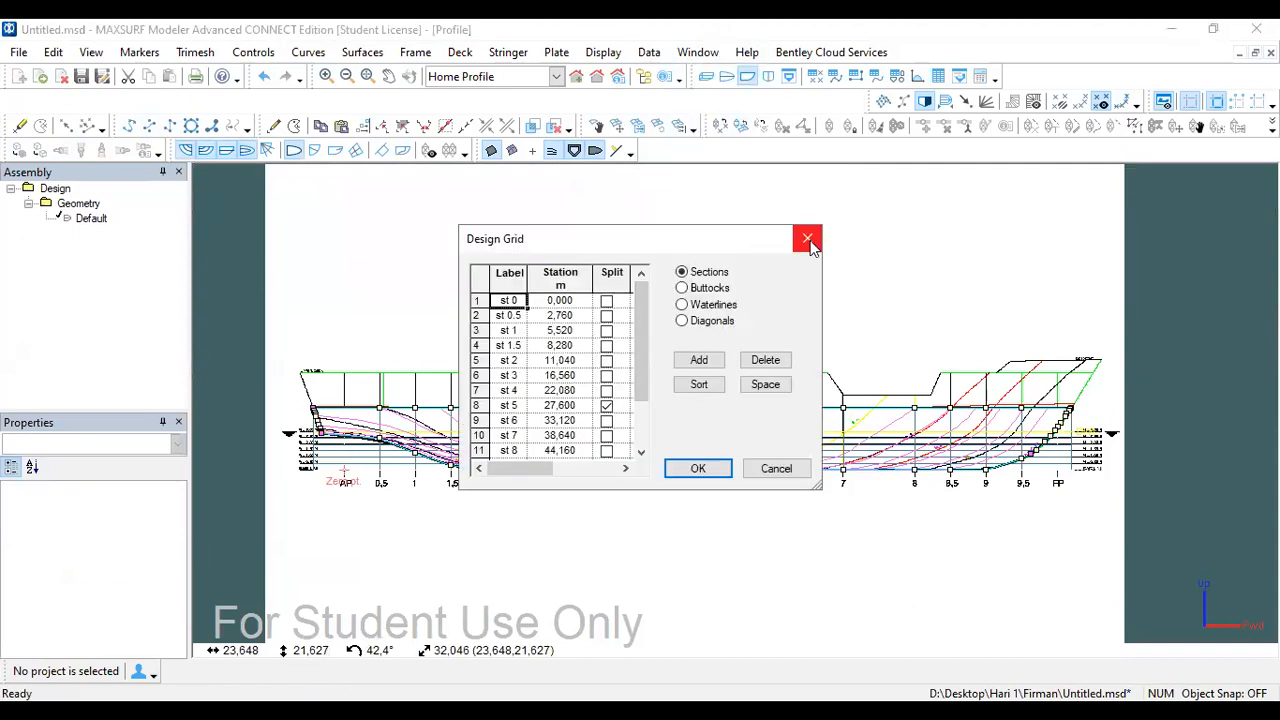
click(808, 240)
Step: Hide the background image in the profile view and select the Default hull surface
click(603, 52)
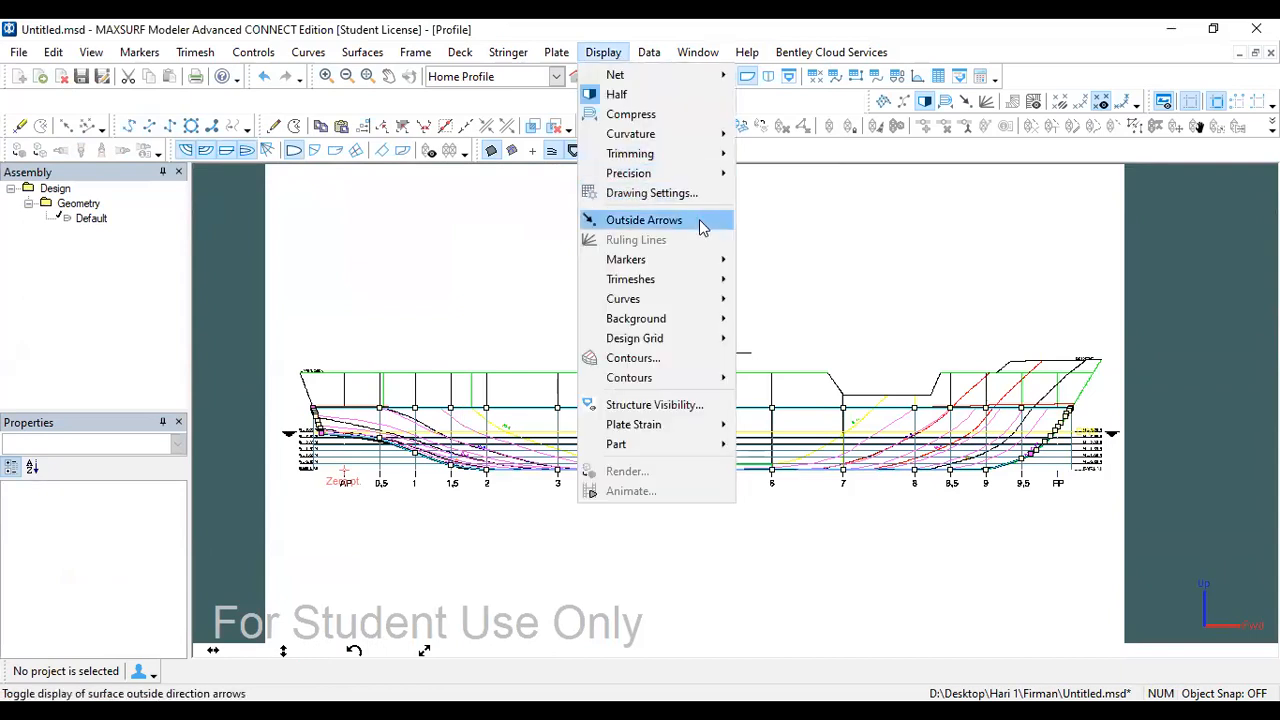
mouse_move(712, 318)
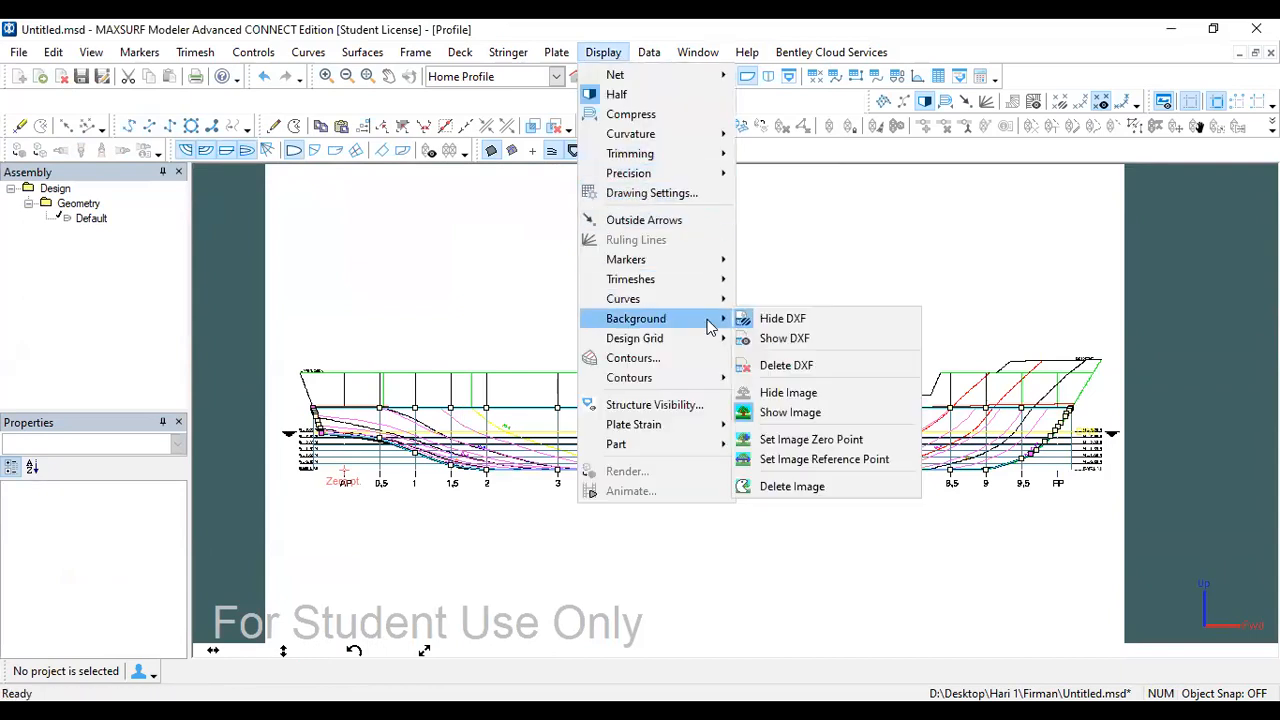
click(776, 393)
scroll(647, 450, up, 4)
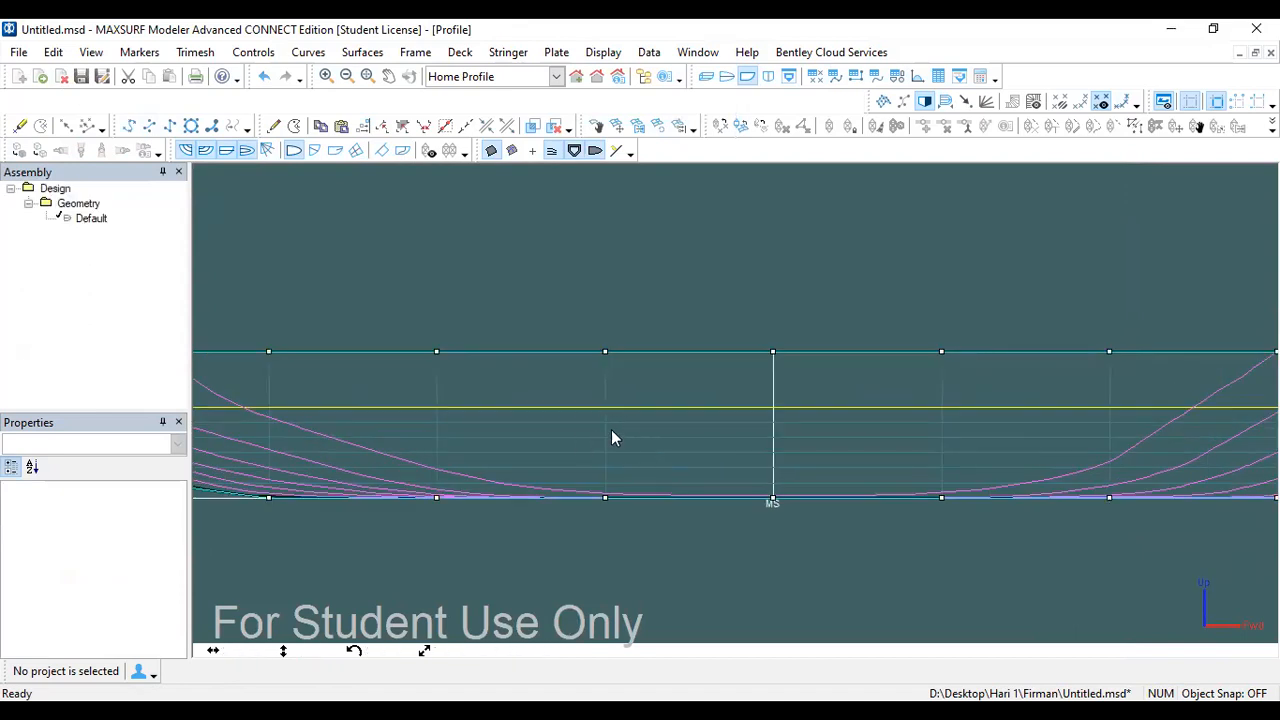
click(90, 219)
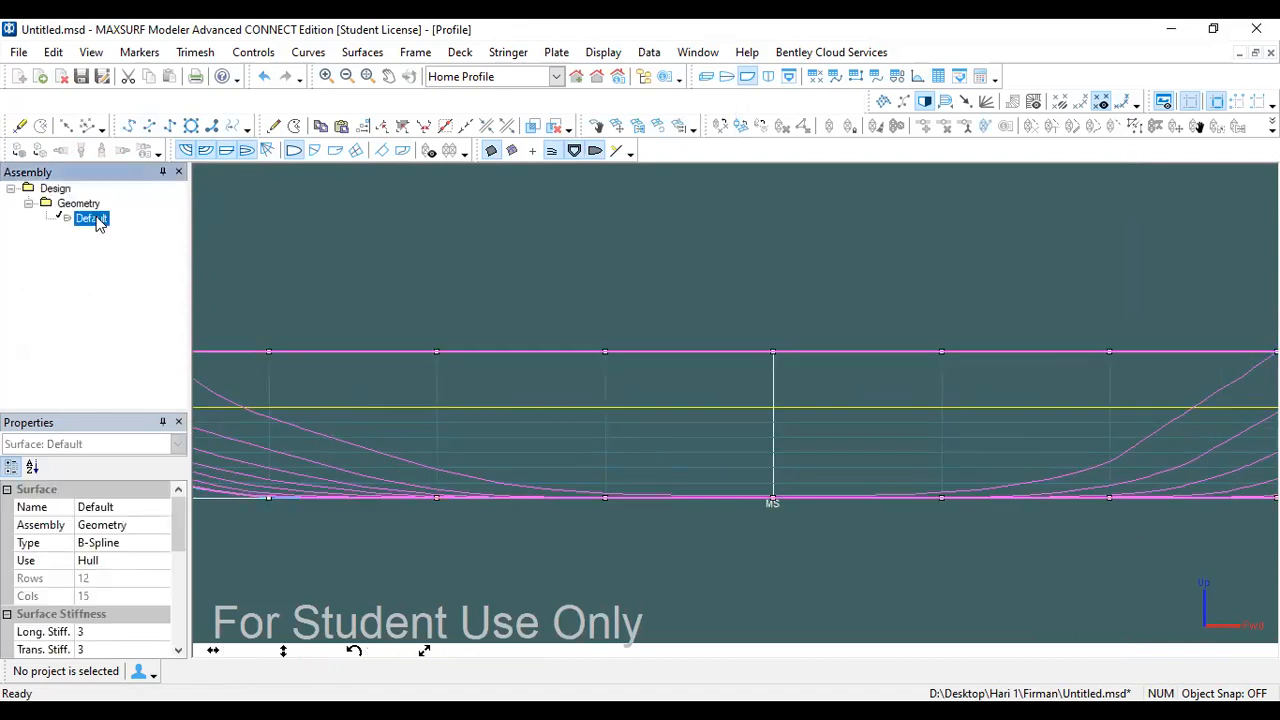
Step: Delete the Default hull surface and check the perspective, plan, profile and body plan views
key(Delete)
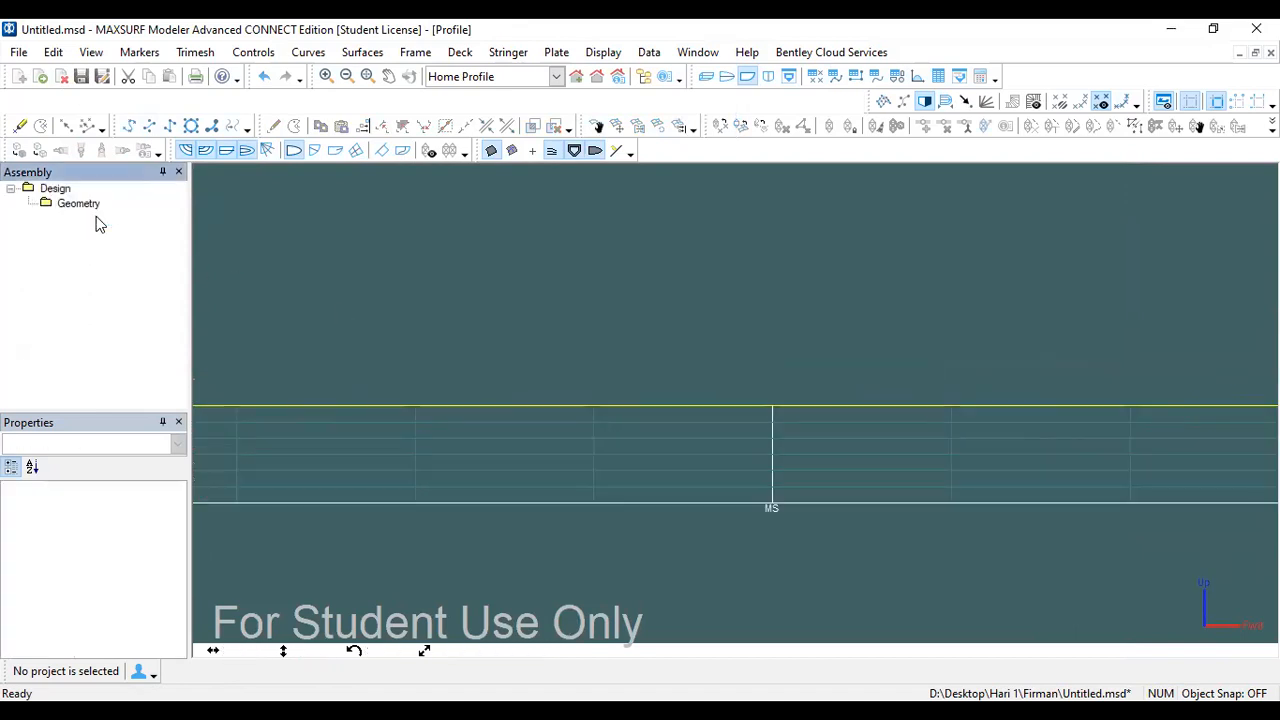
click(706, 77)
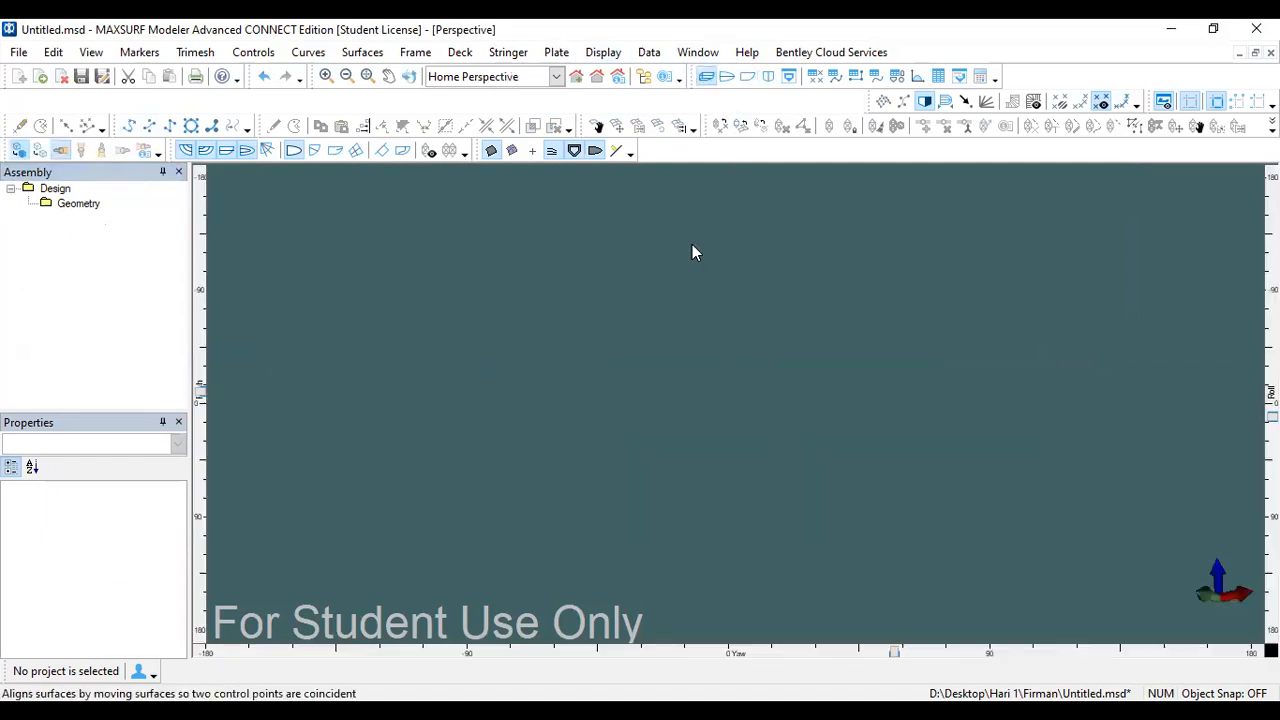
click(727, 80)
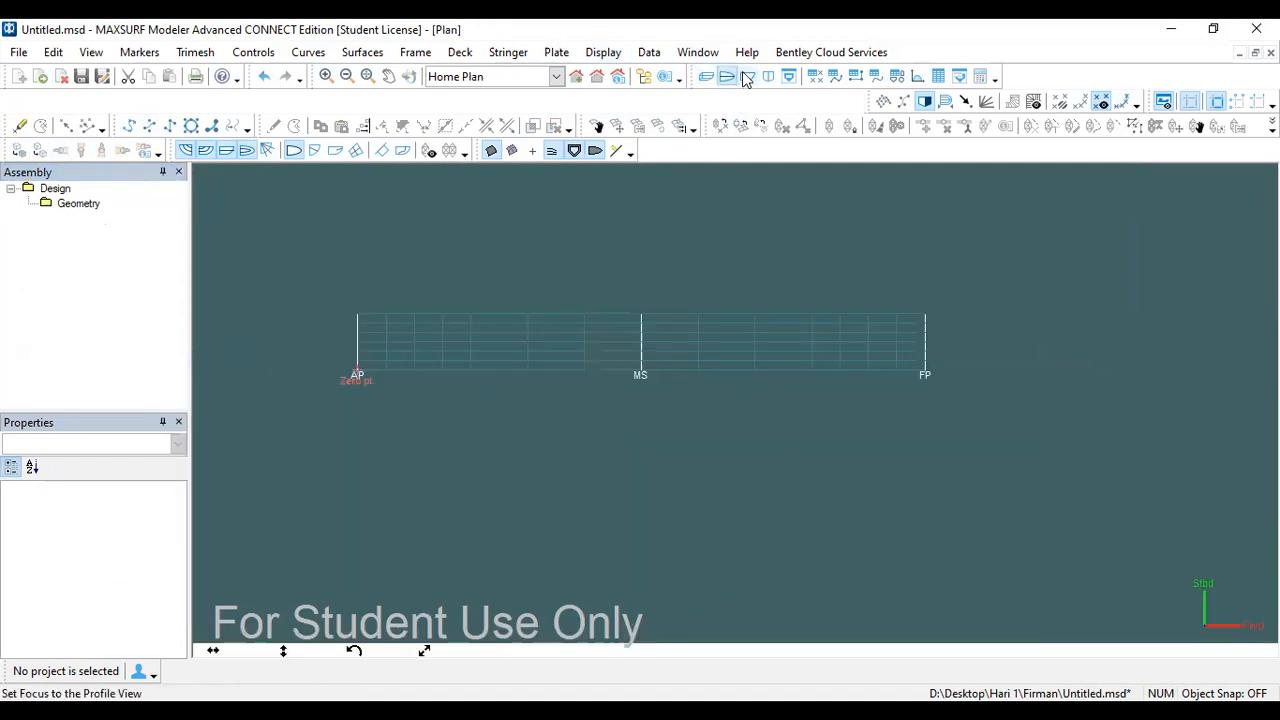
click(748, 78)
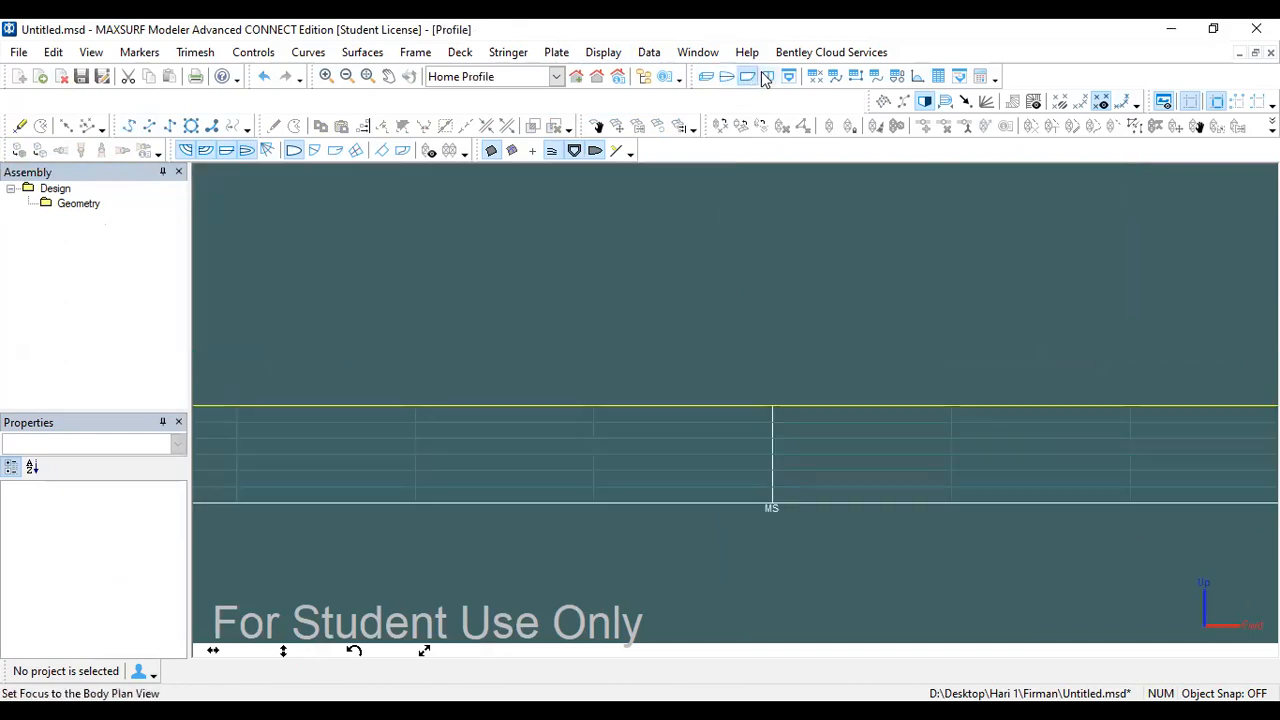
click(768, 77)
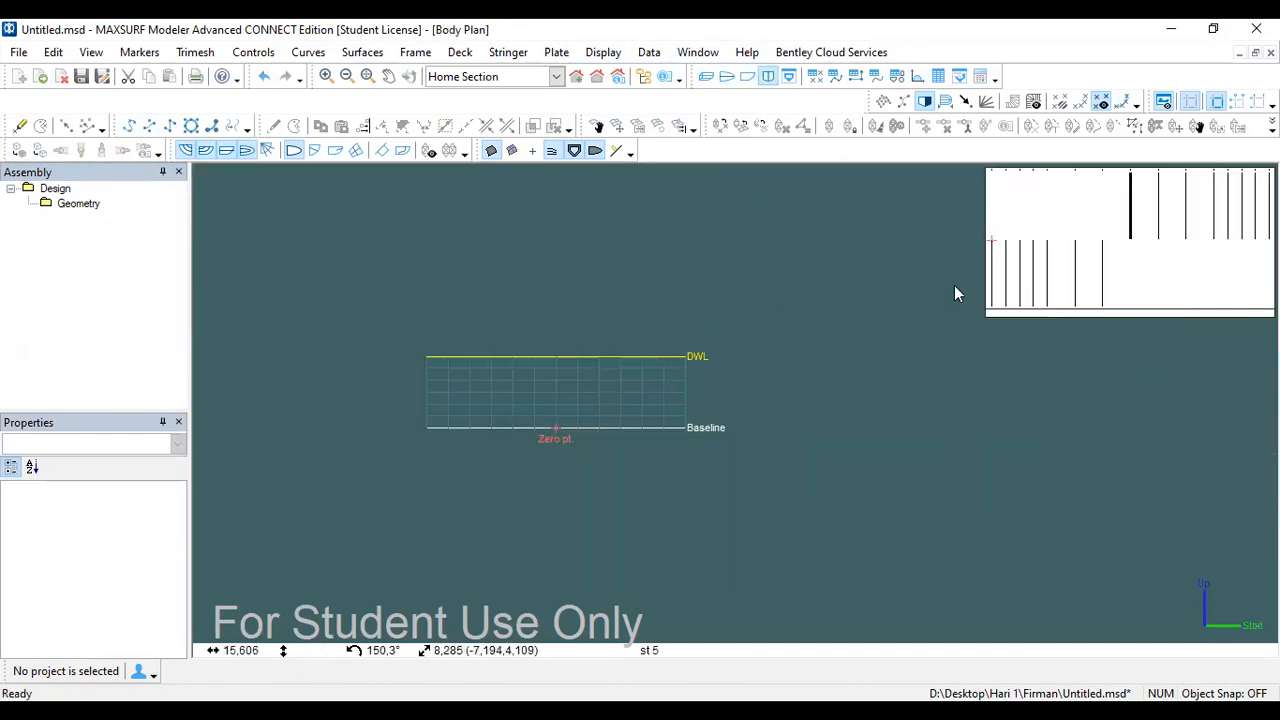
Step: Go through the body plan stations one after another, from st 0 to st fp
click(994, 187)
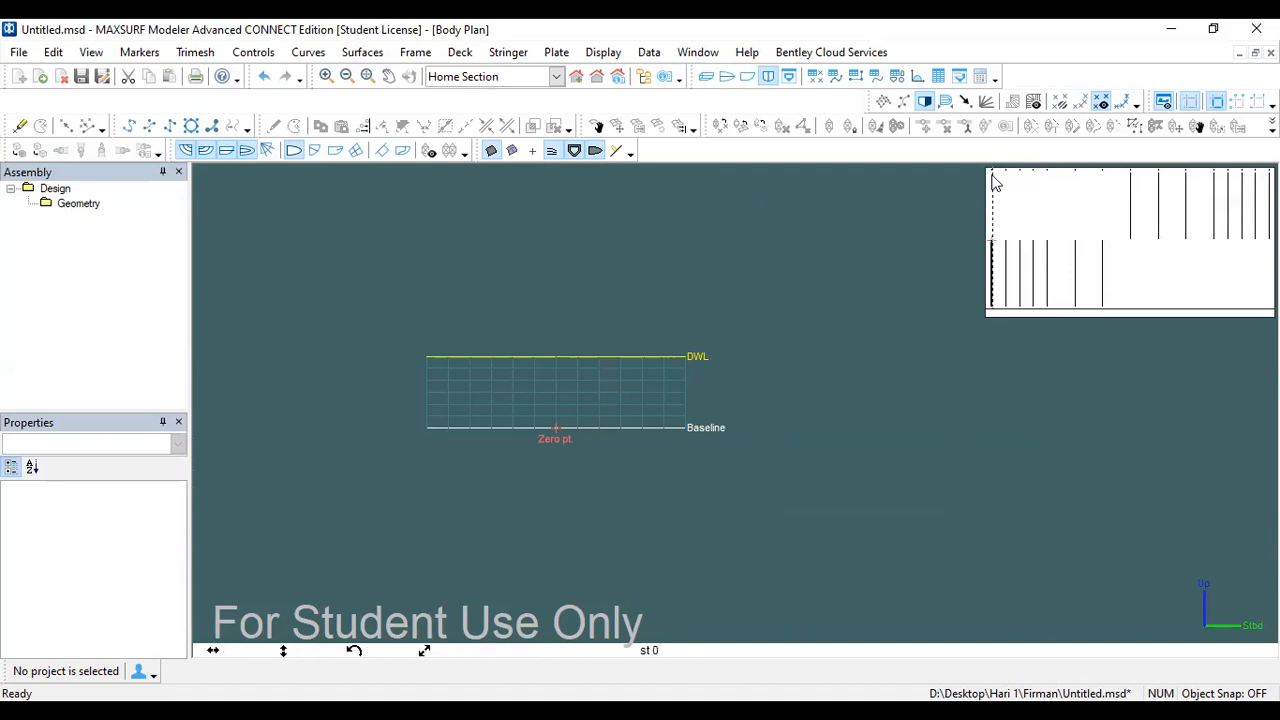
click(1005, 178)
click(992, 180)
click(1021, 182)
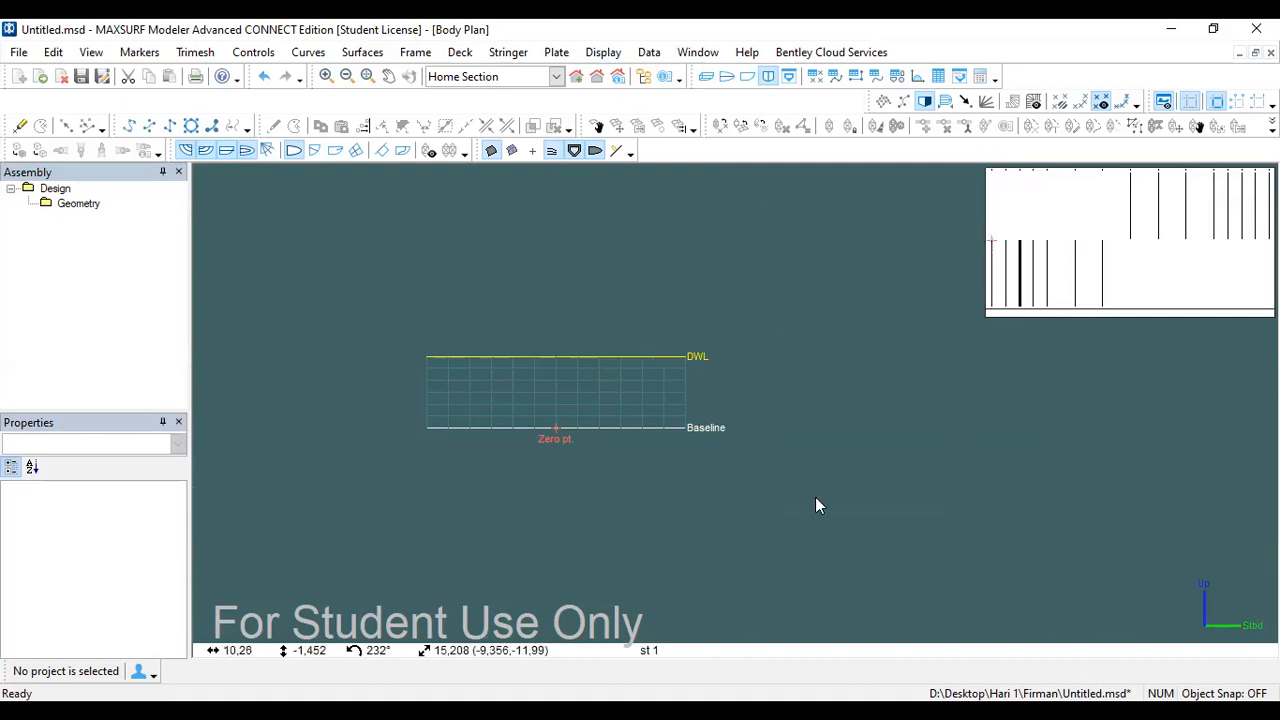
click(995, 208)
click(994, 180)
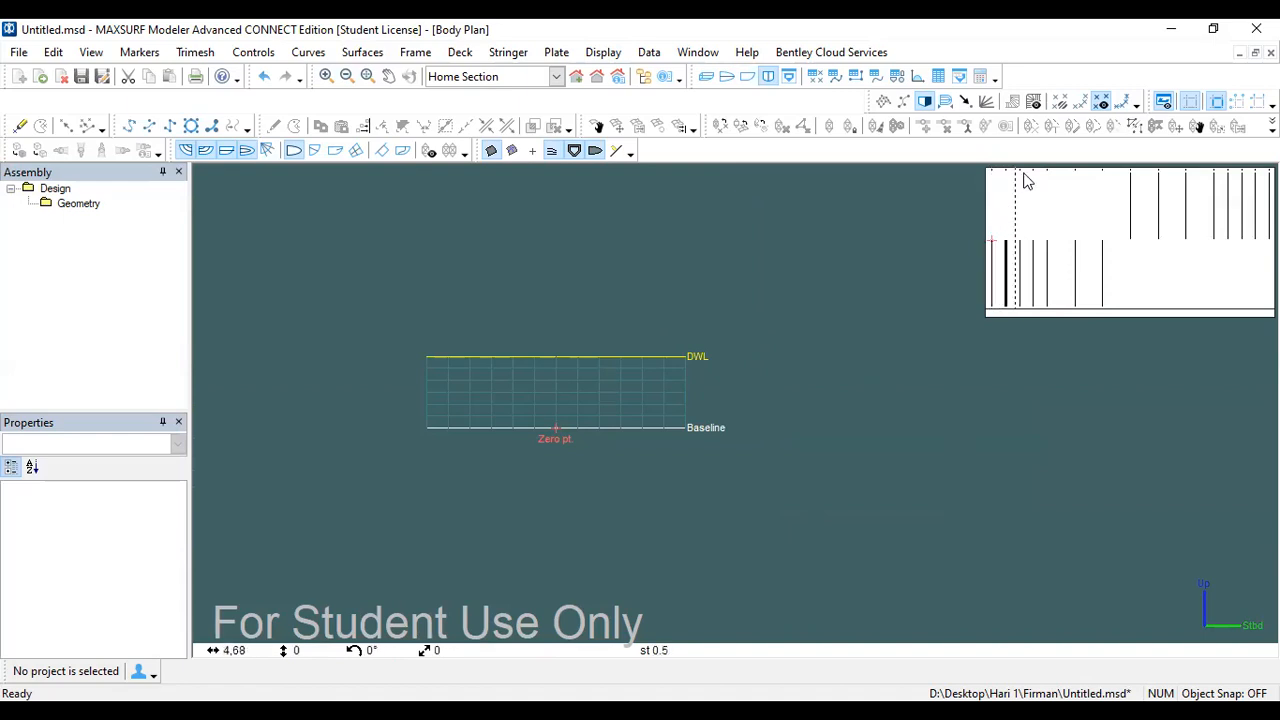
click(1024, 183)
click(1035, 183)
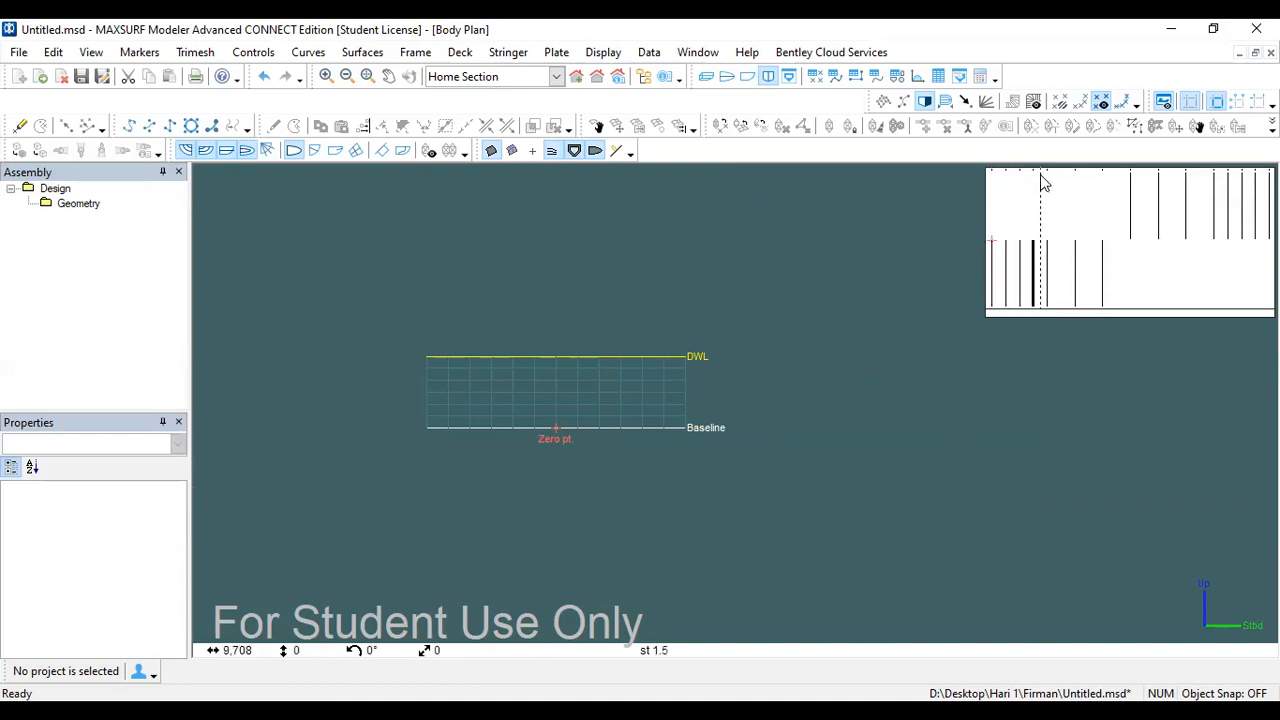
click(1050, 183)
click(1074, 182)
click(1101, 186)
click(1129, 190)
click(1157, 190)
click(1177, 193)
click(1214, 194)
click(1229, 196)
click(1244, 198)
click(1256, 195)
click(1270, 195)
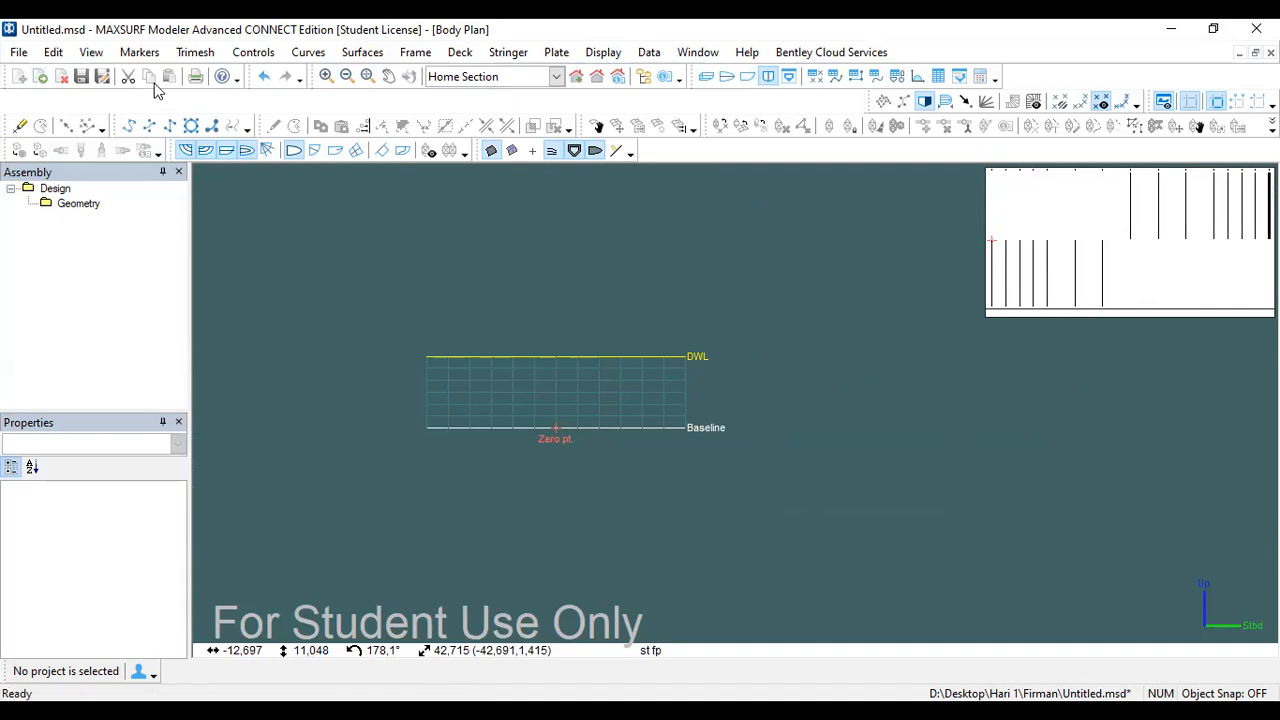
Step: Undo the surface deletion and show the background lines image in the body plan
click(265, 79)
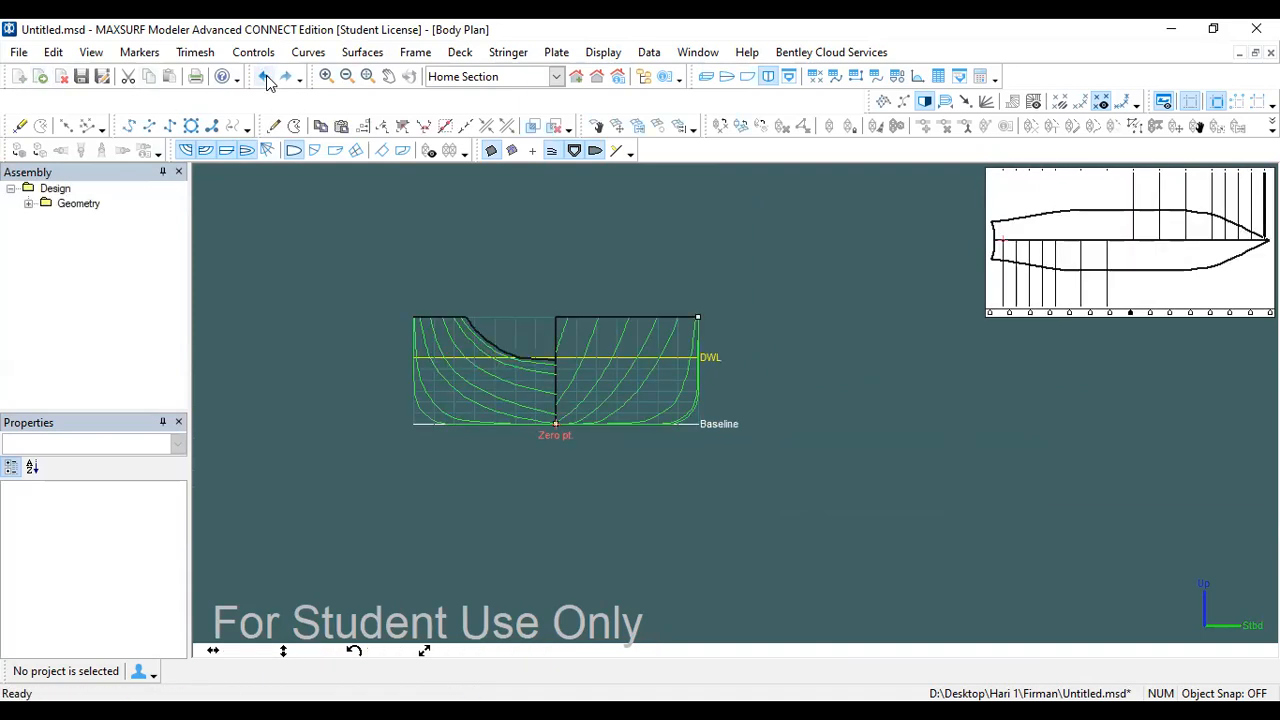
click(602, 55)
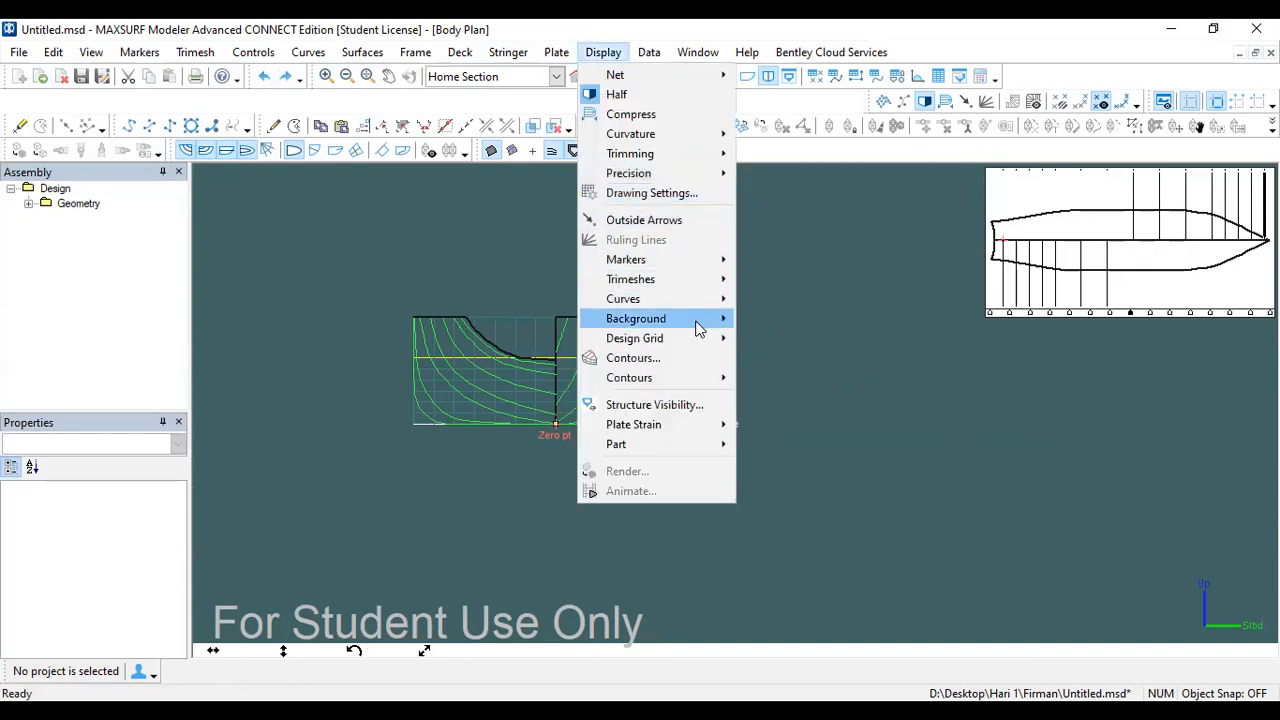
mouse_move(699, 330)
click(783, 411)
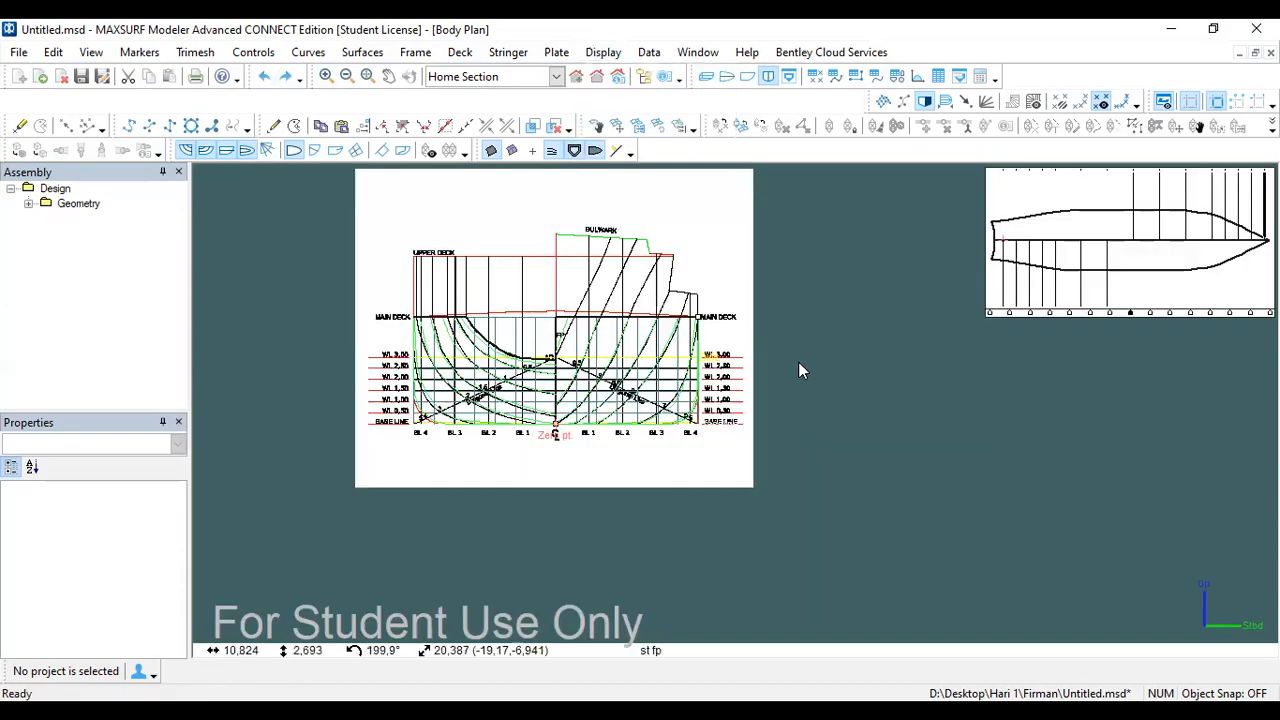
scroll(579, 350, up, 3)
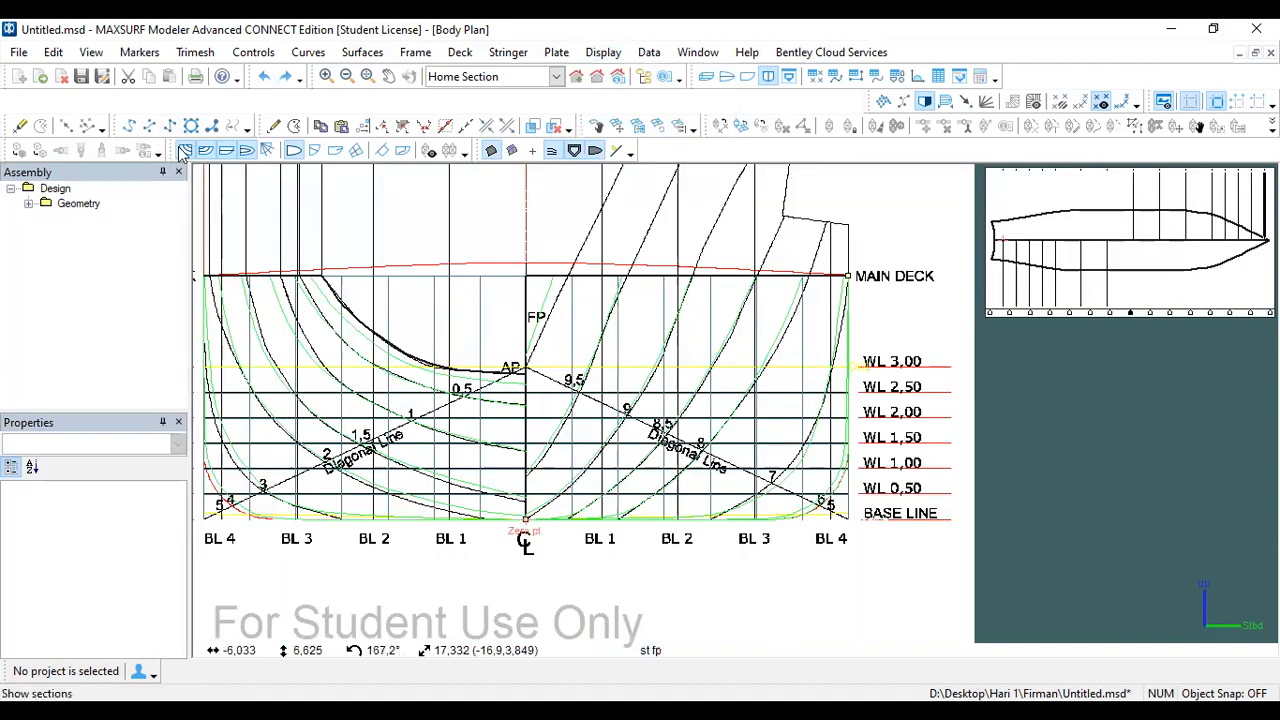
Step: Hide the hull surface's section lines in the body plan, keeping its edges shown
click(185, 150)
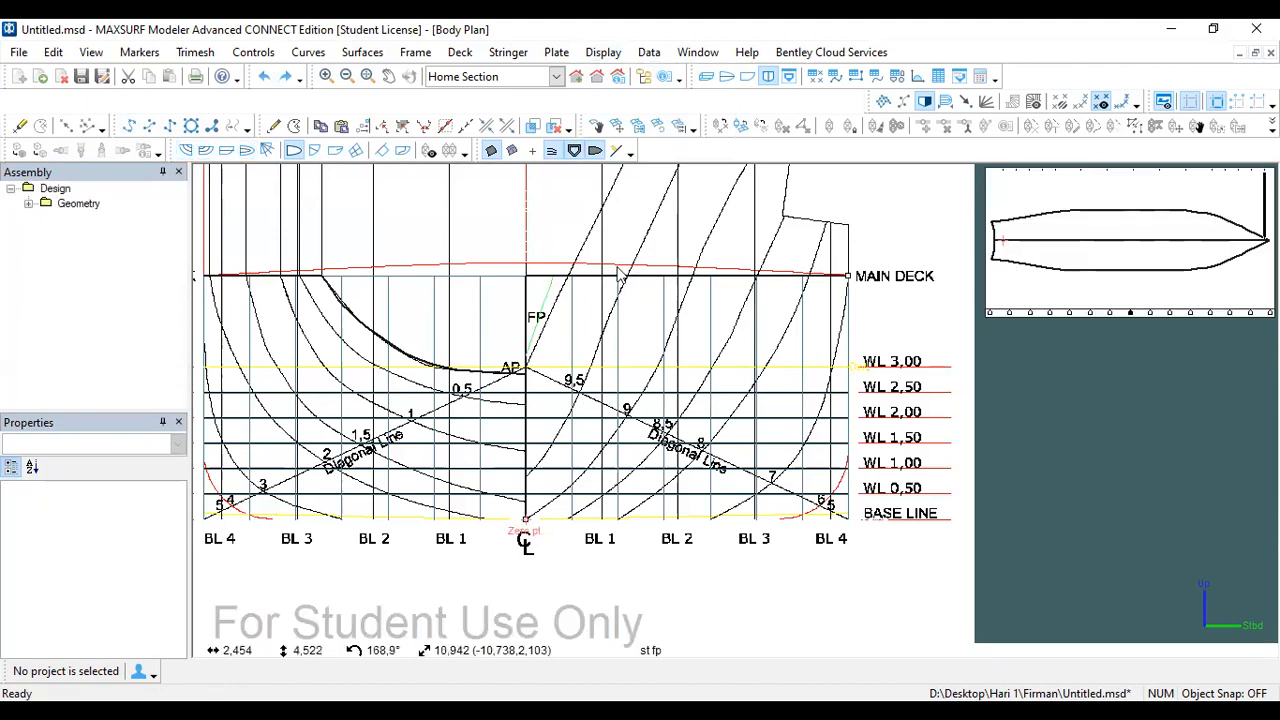
click(294, 151)
click(294, 151)
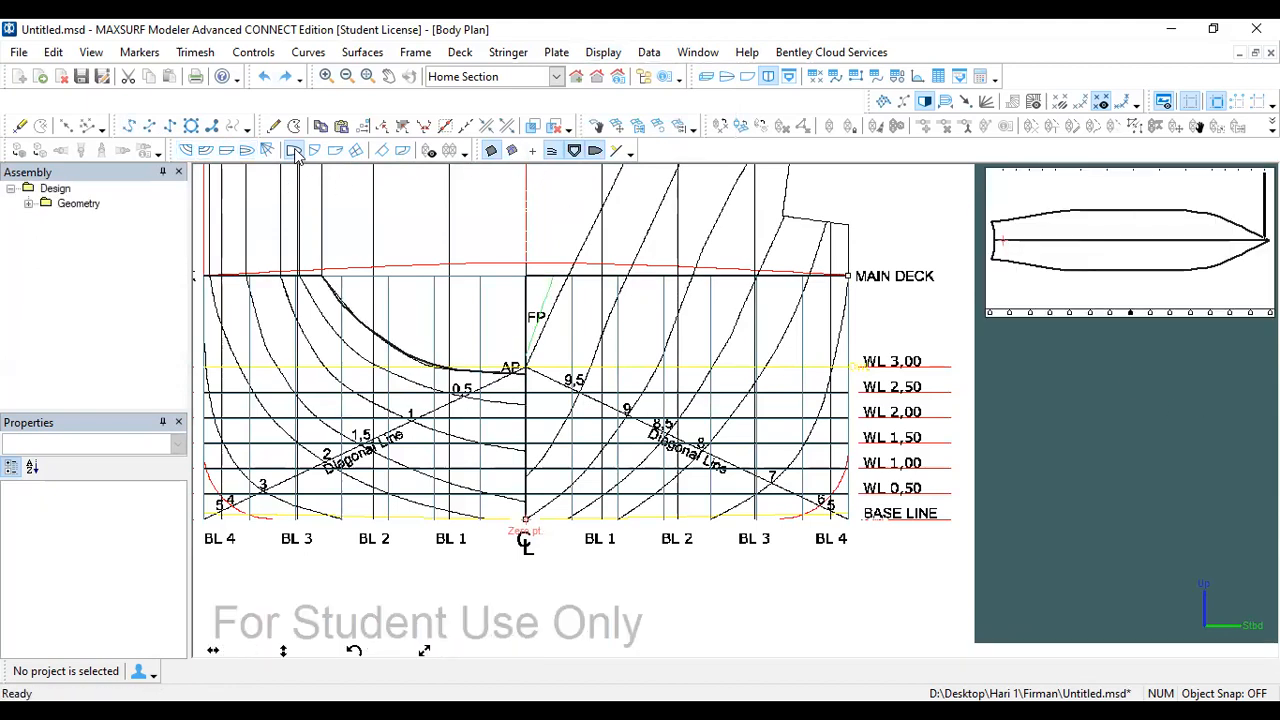
Step: On station st 0, add a marker at the centreline end of the AP curve, at a height of about 2,87 m
click(1007, 181)
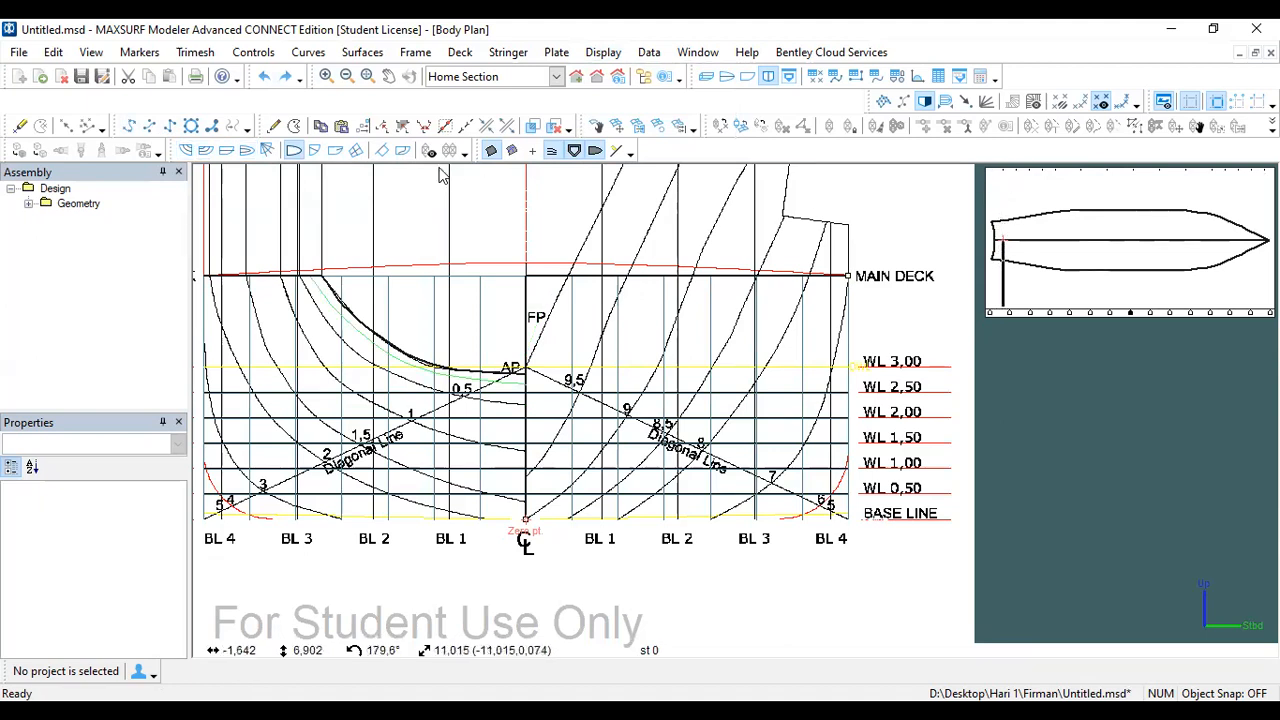
click(19, 126)
scroll(512, 358, up, 5)
scroll(512, 356, up, 5)
click(616, 378)
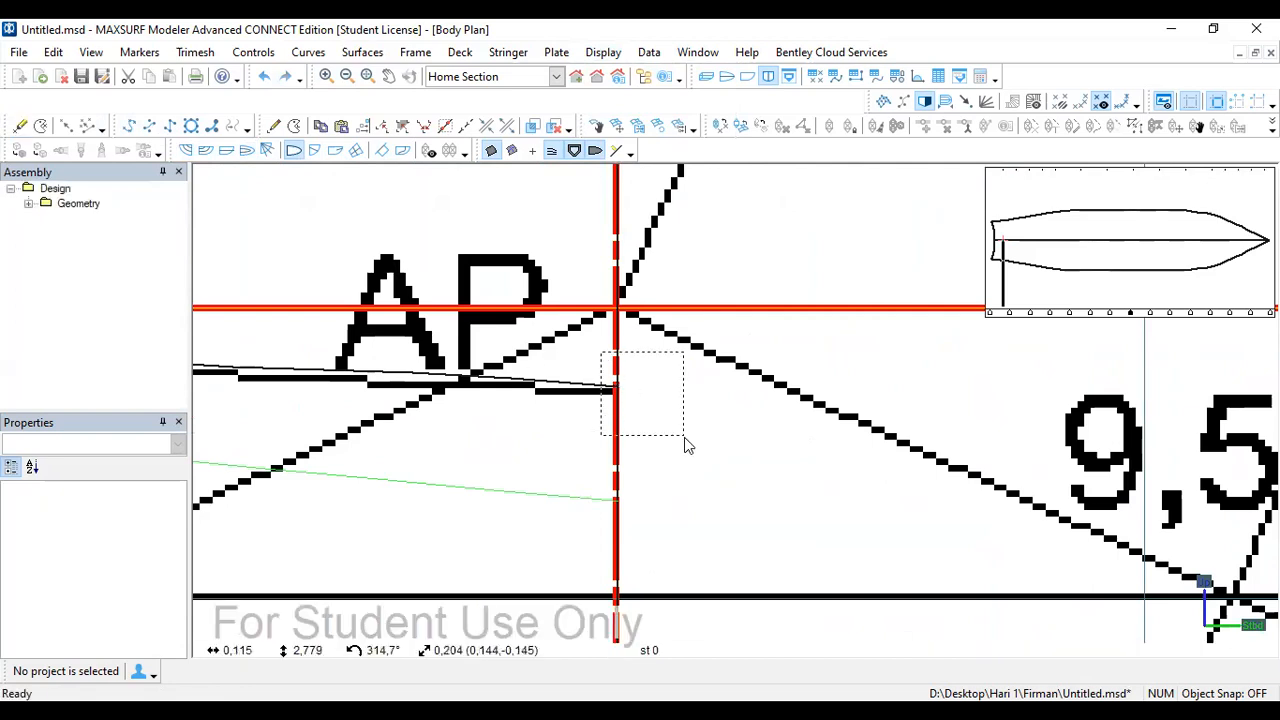
drag(685, 437, 685, 437)
scroll(680, 425, down, 2)
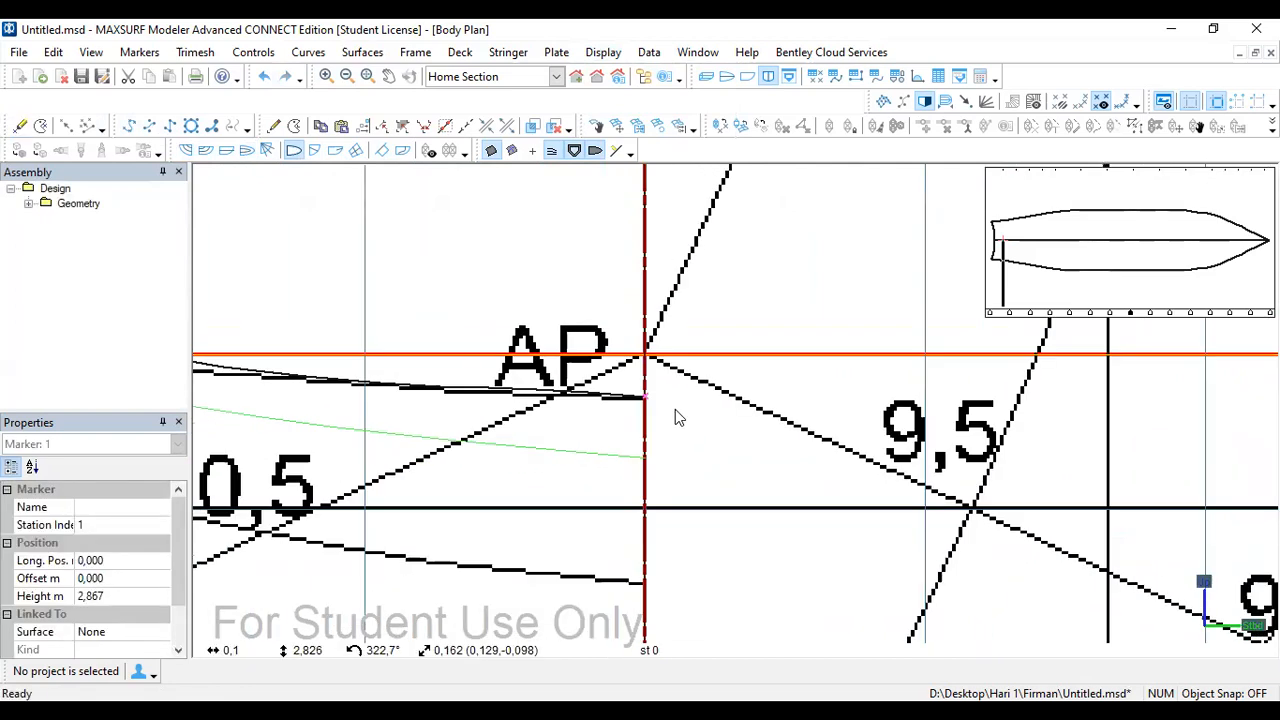
scroll(675, 417, down, 2)
Step: Add two more markers along the AP curve, at offsets of about 0,90 m and 1,49 m
click(20, 125)
scroll(470, 372, up, 1)
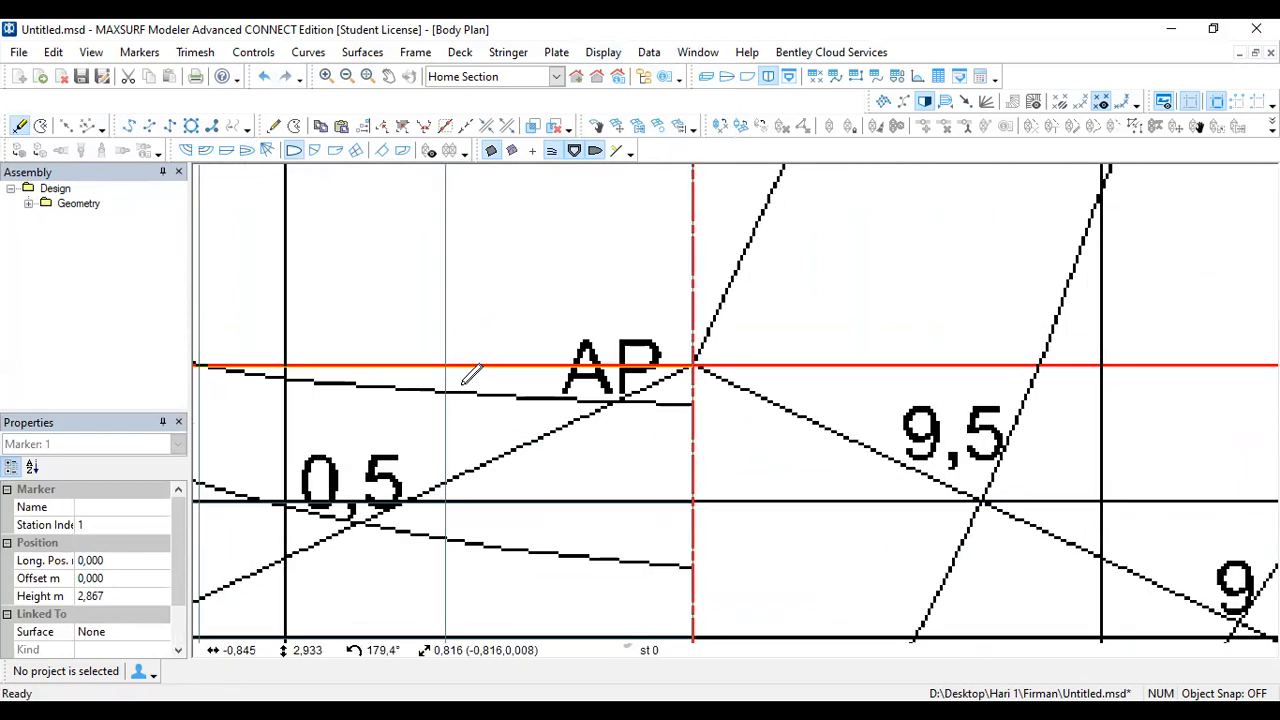
scroll(470, 372, up, 1)
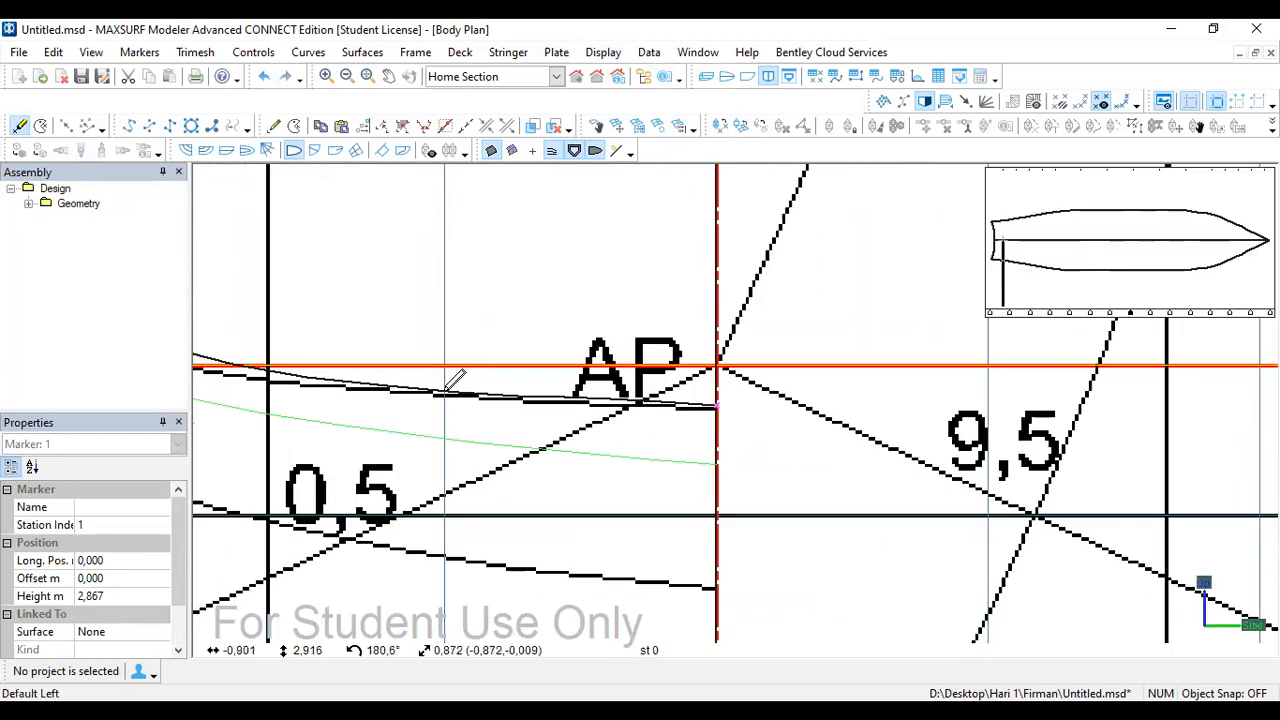
click(447, 389)
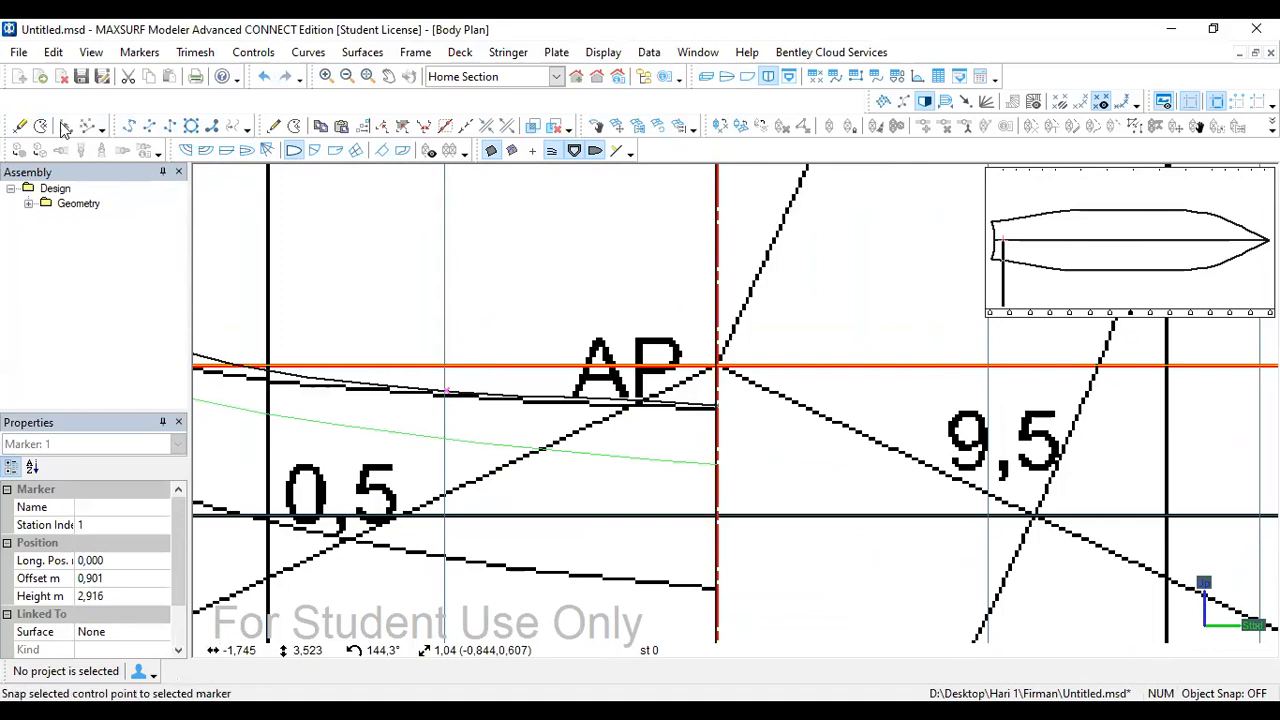
click(270, 368)
mouse_move(249, 381)
middle_down()
mouse_move(557, 446)
mouse_move(589, 465)
middle_up()
Step: Continue the AP curve outboard with three markers at offsets of about 1,80 m, 2,73 m and 2,99 m
click(20, 125)
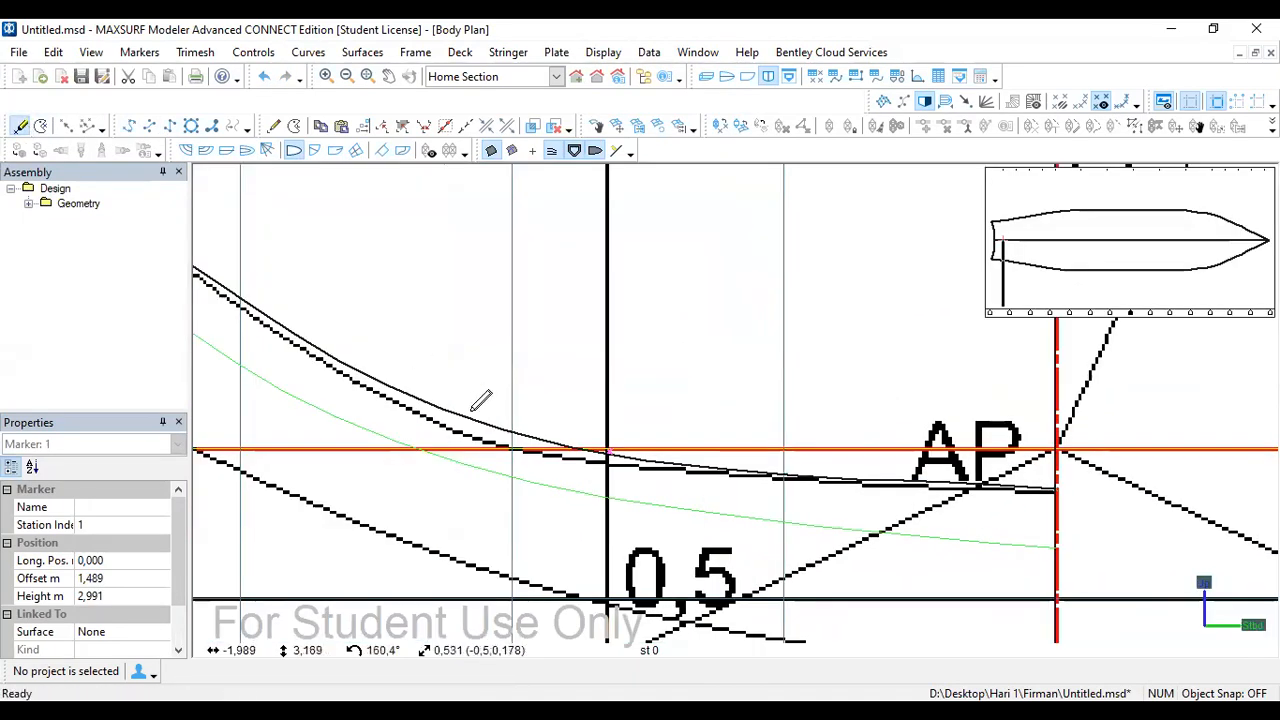
scroll(540, 408, down, 2)
click(527, 432)
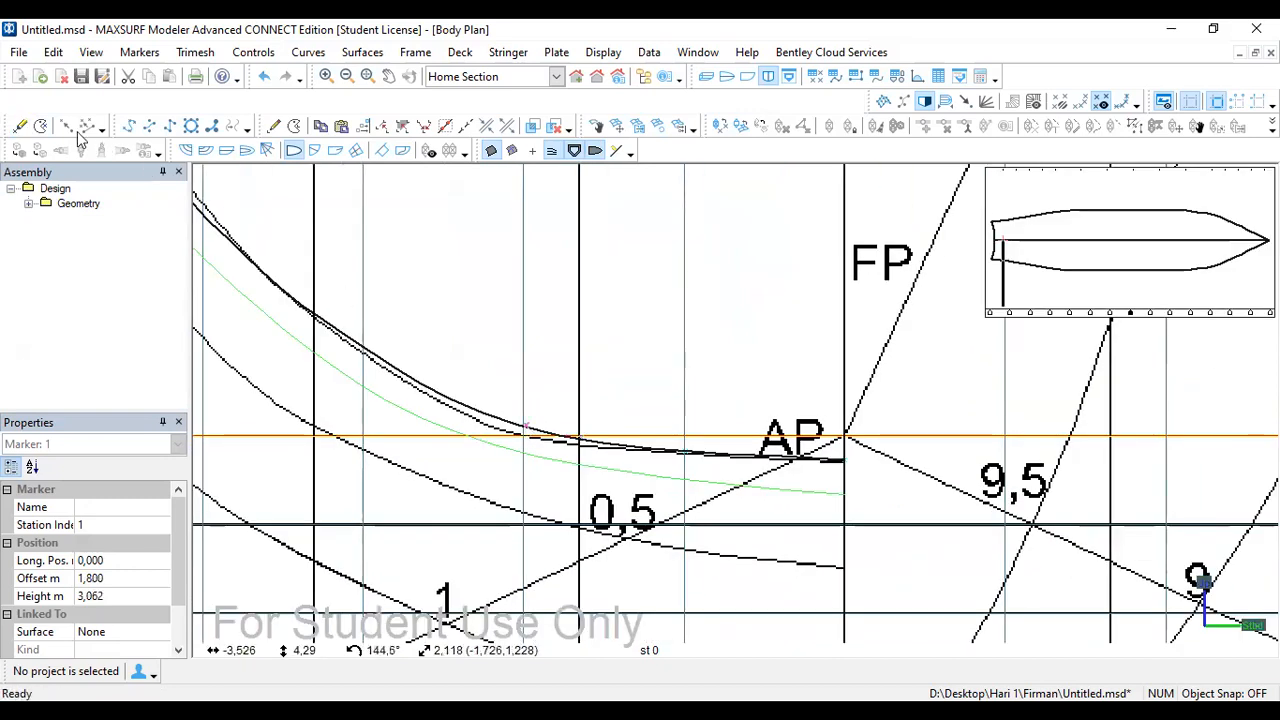
click(20, 125)
click(361, 347)
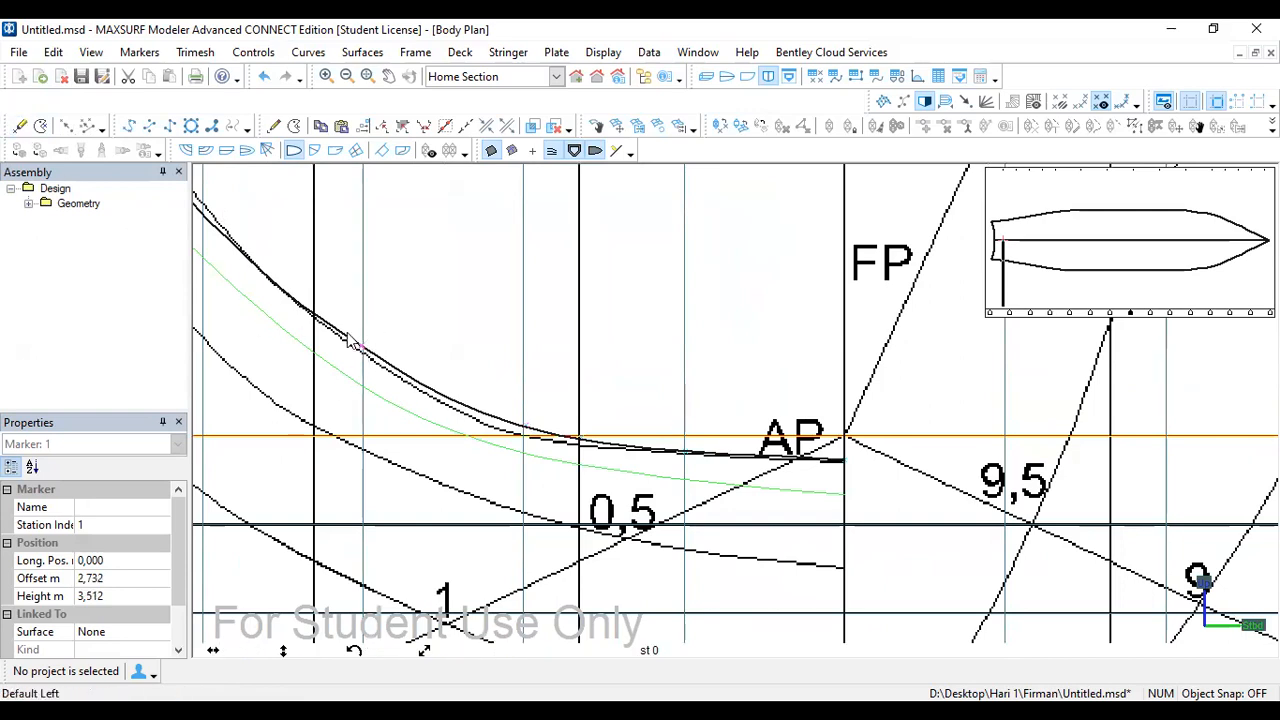
click(315, 315)
middle_drag(253, 257, 407, 384)
Step: Complete the AP curve with markers at an offset of about 3,61 m and at its main deck end, about 4,01 m
click(20, 125)
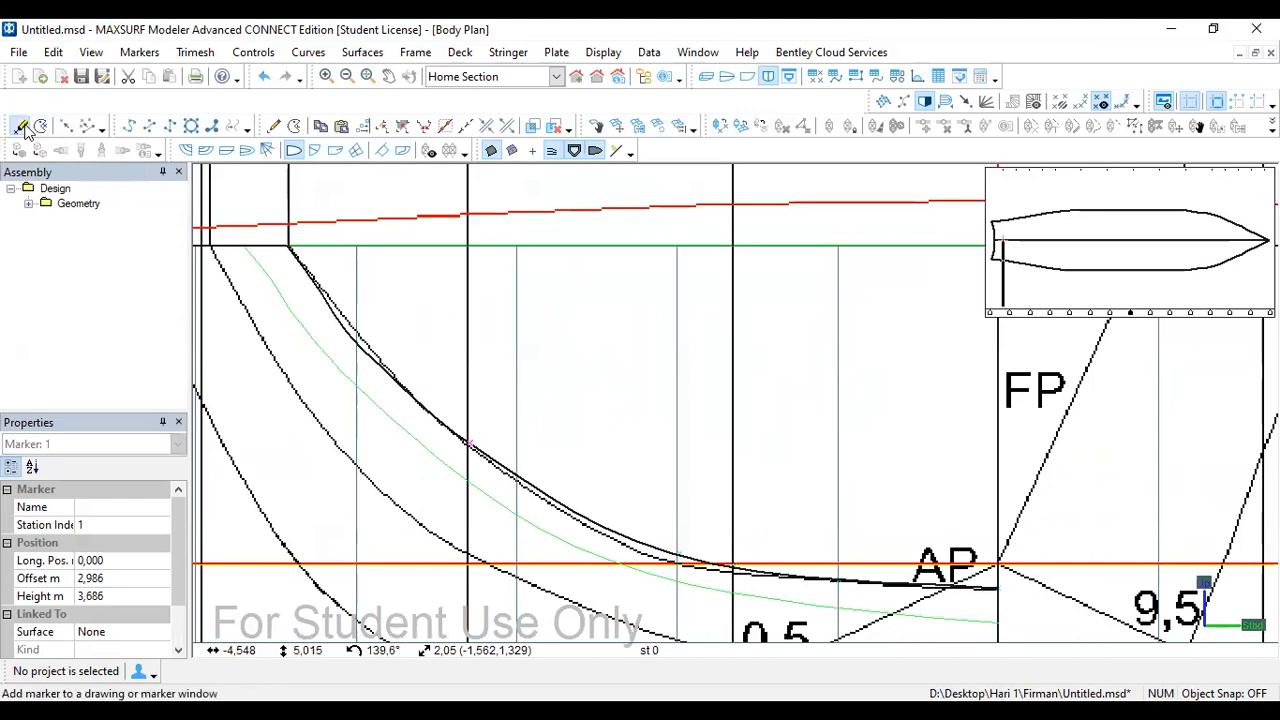
click(358, 331)
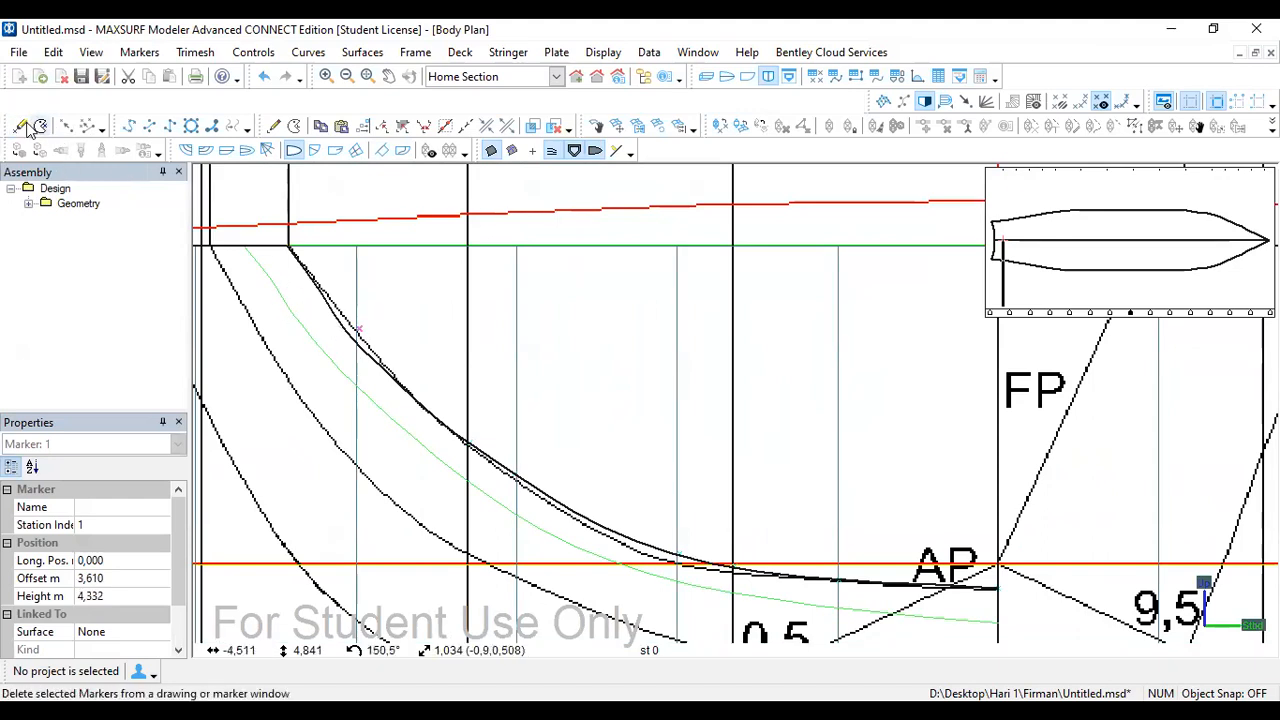
click(289, 243)
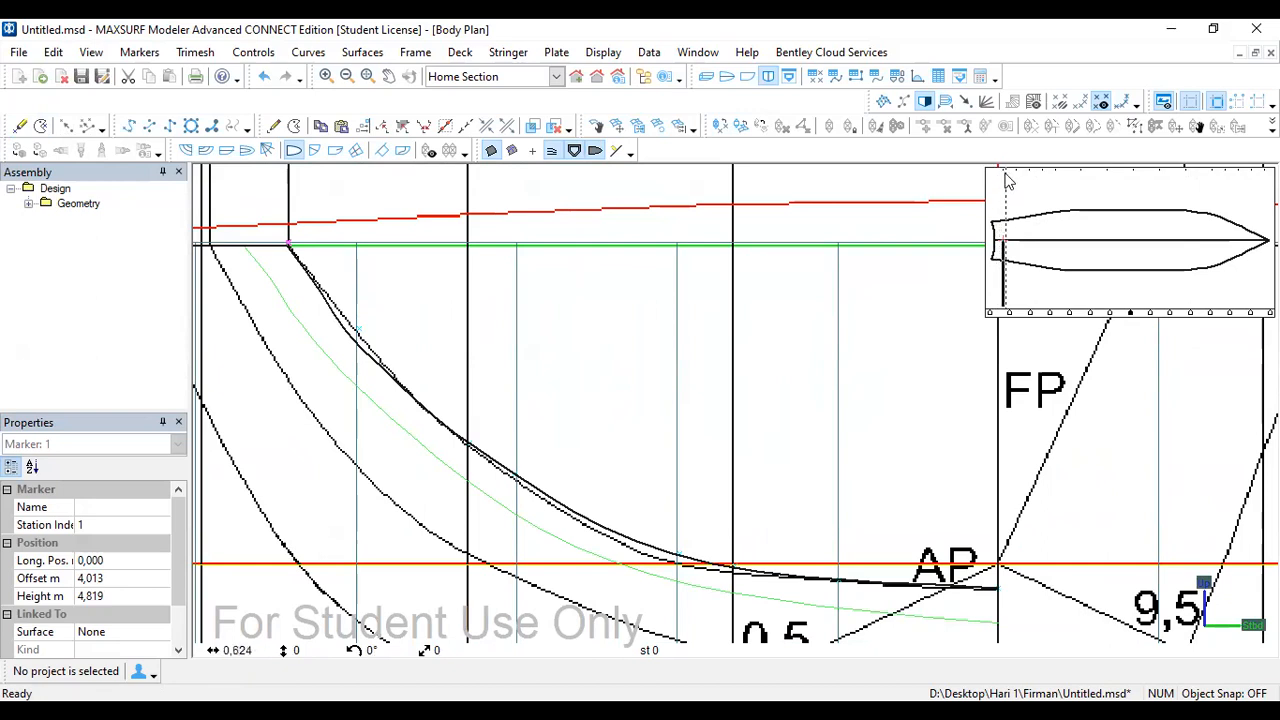
Step: Select the AP curve markers together with the Default hull surface and delete them all
scroll(523, 380, down, 5)
mouse_move(843, 561)
mouse_down()
mouse_move(285, 265)
mouse_move(266, 238)
mouse_up()
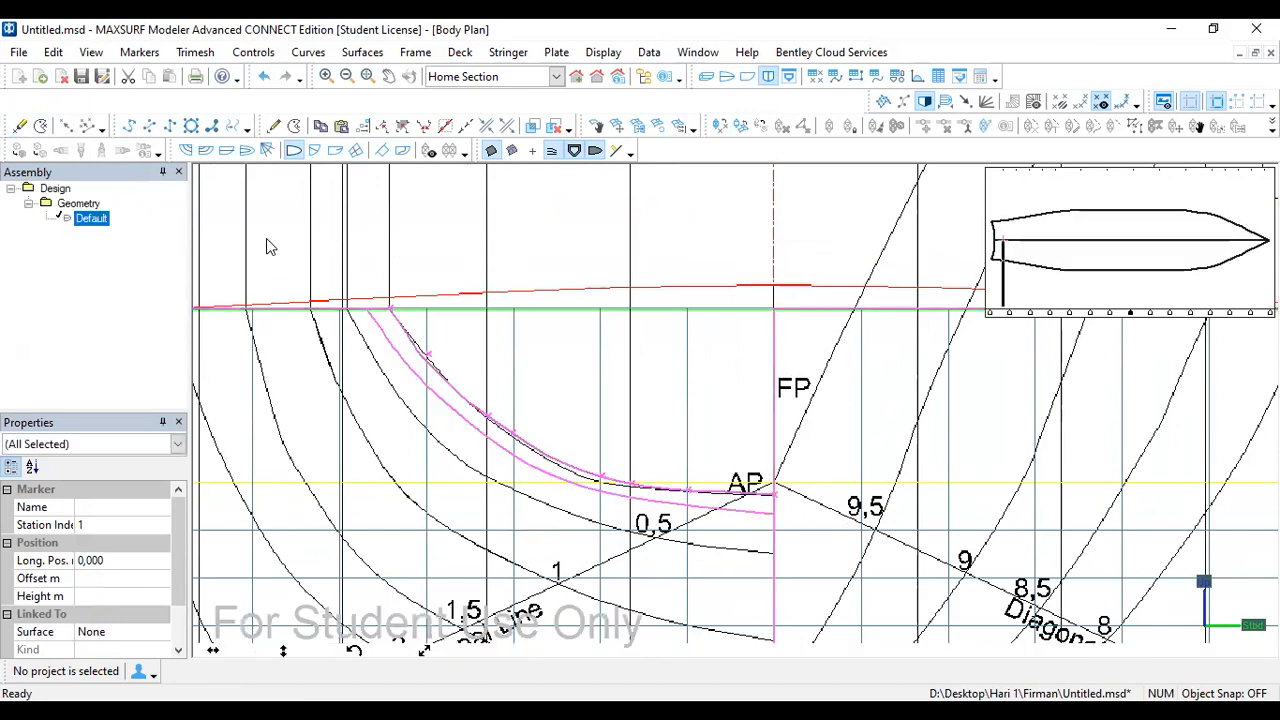
key(Delete)
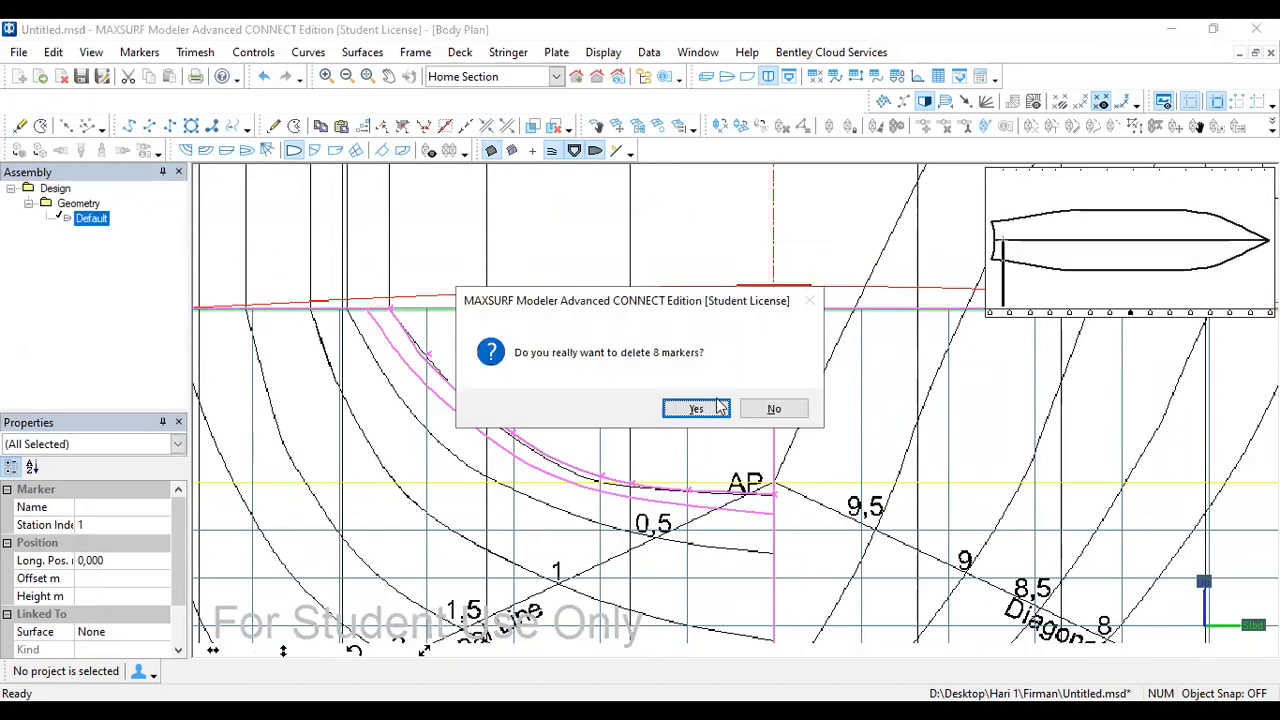
click(695, 409)
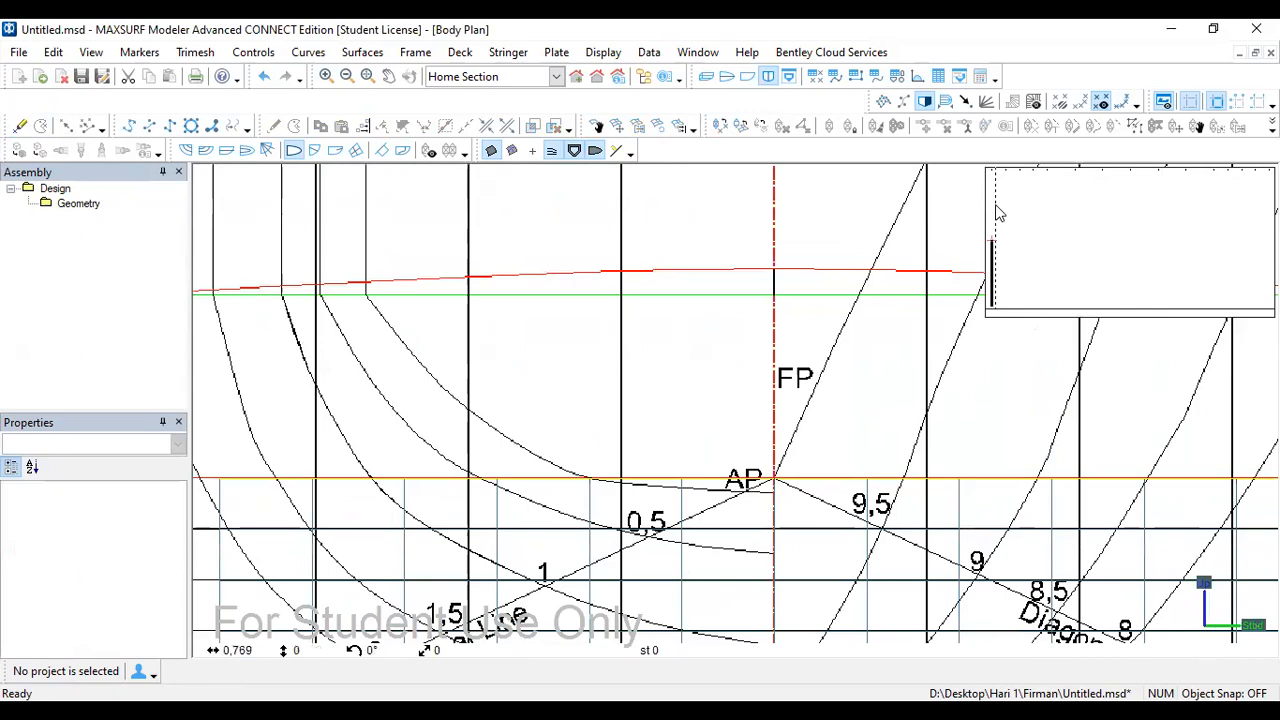
Step: Make station 0,5 the current section and place a marker at the centreline end of its curve, about 2,27 m high
scroll(551, 390, down, 2)
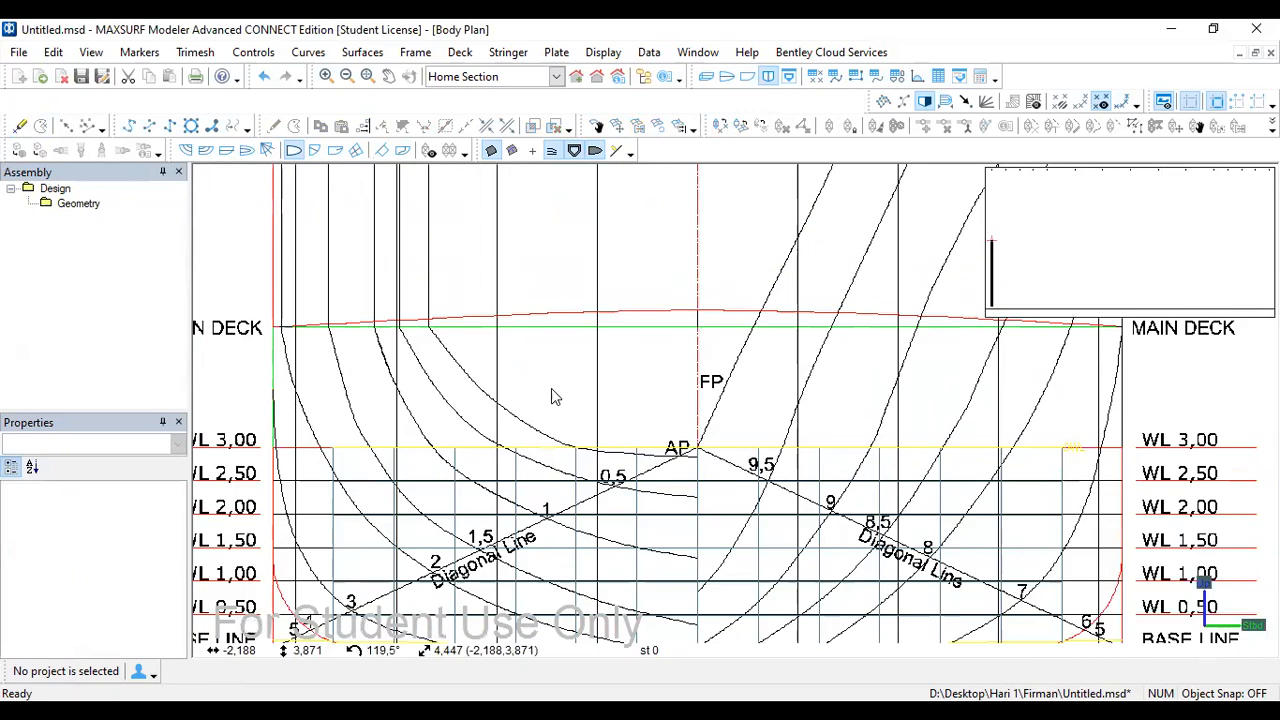
click(1003, 179)
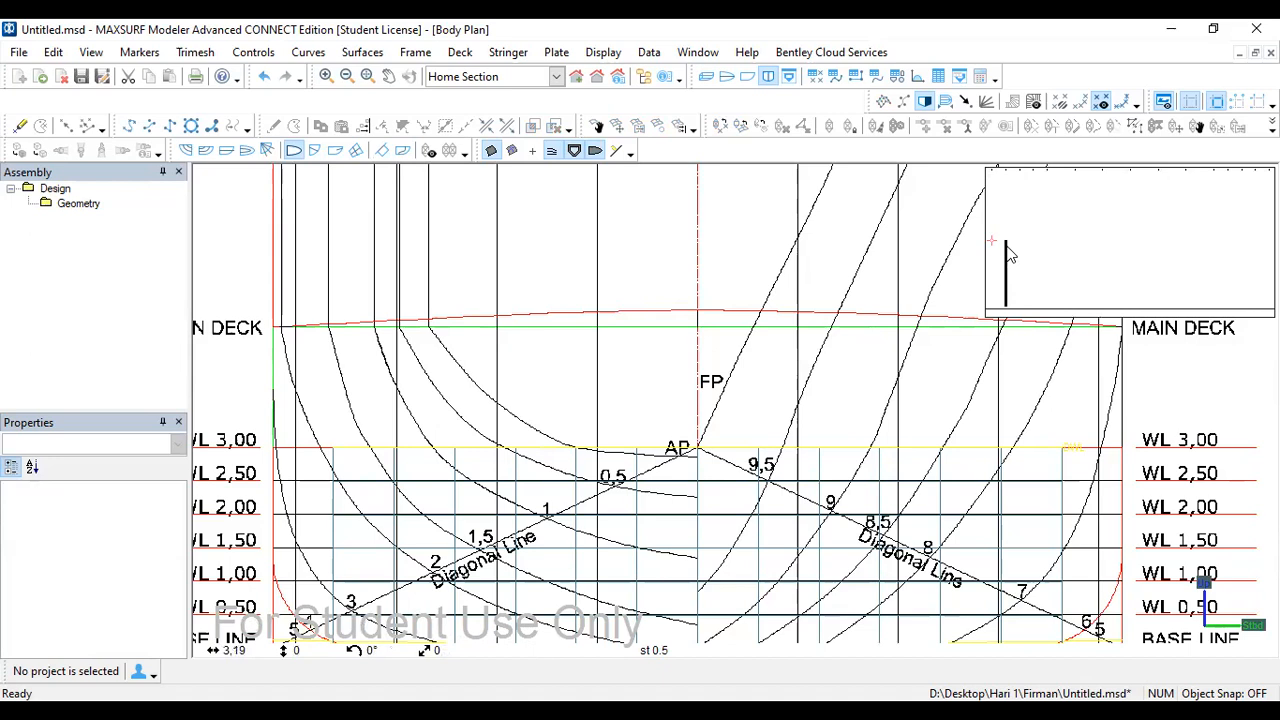
click(18, 124)
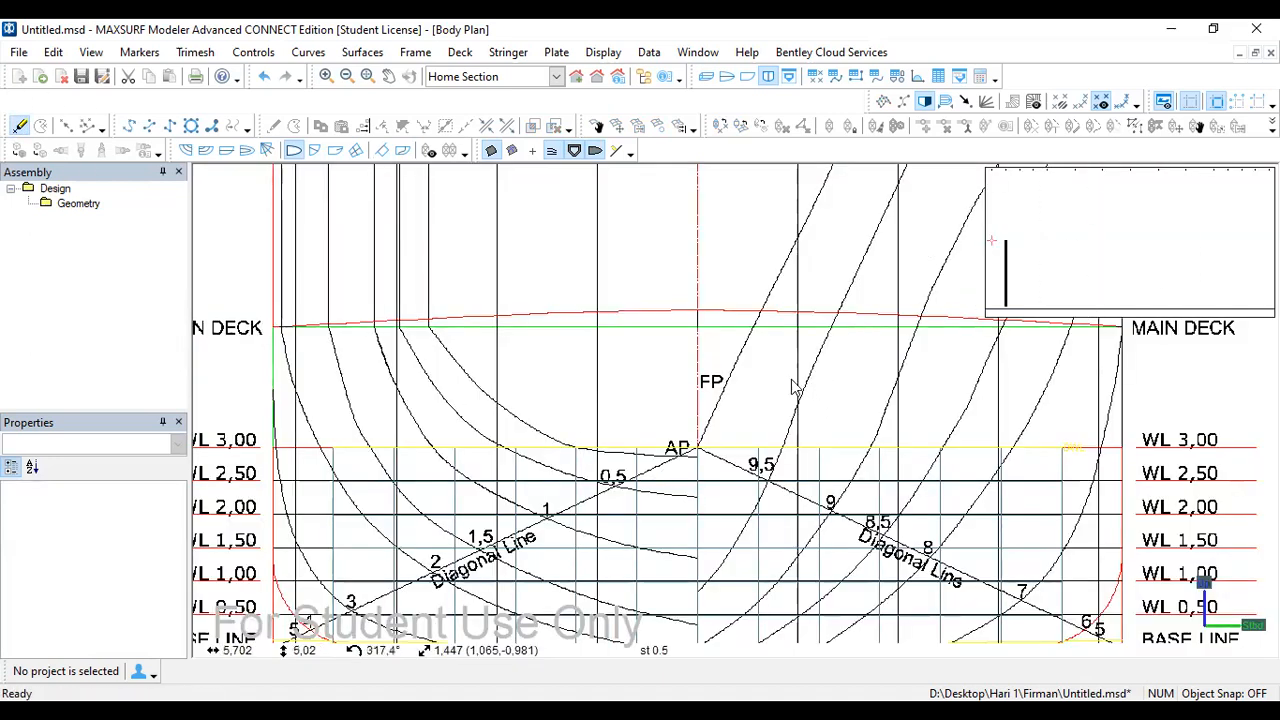
scroll(700, 515, up, 4)
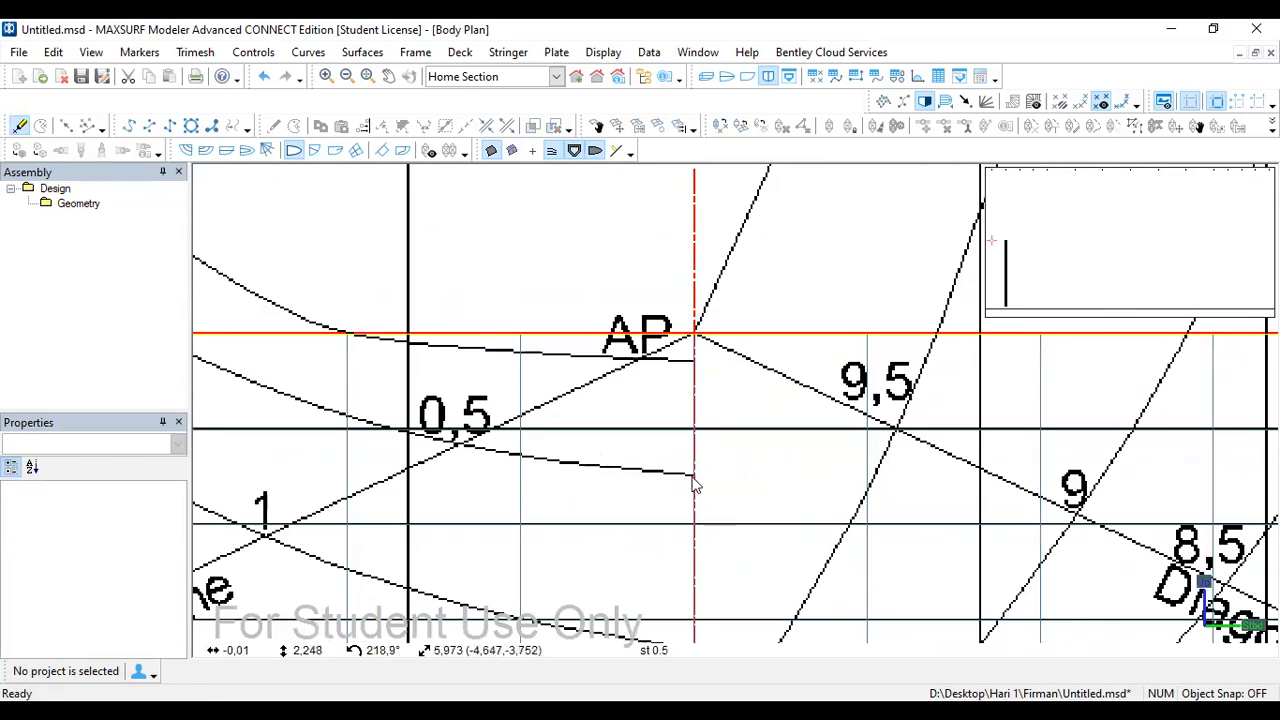
click(695, 484)
click(21, 125)
click(697, 474)
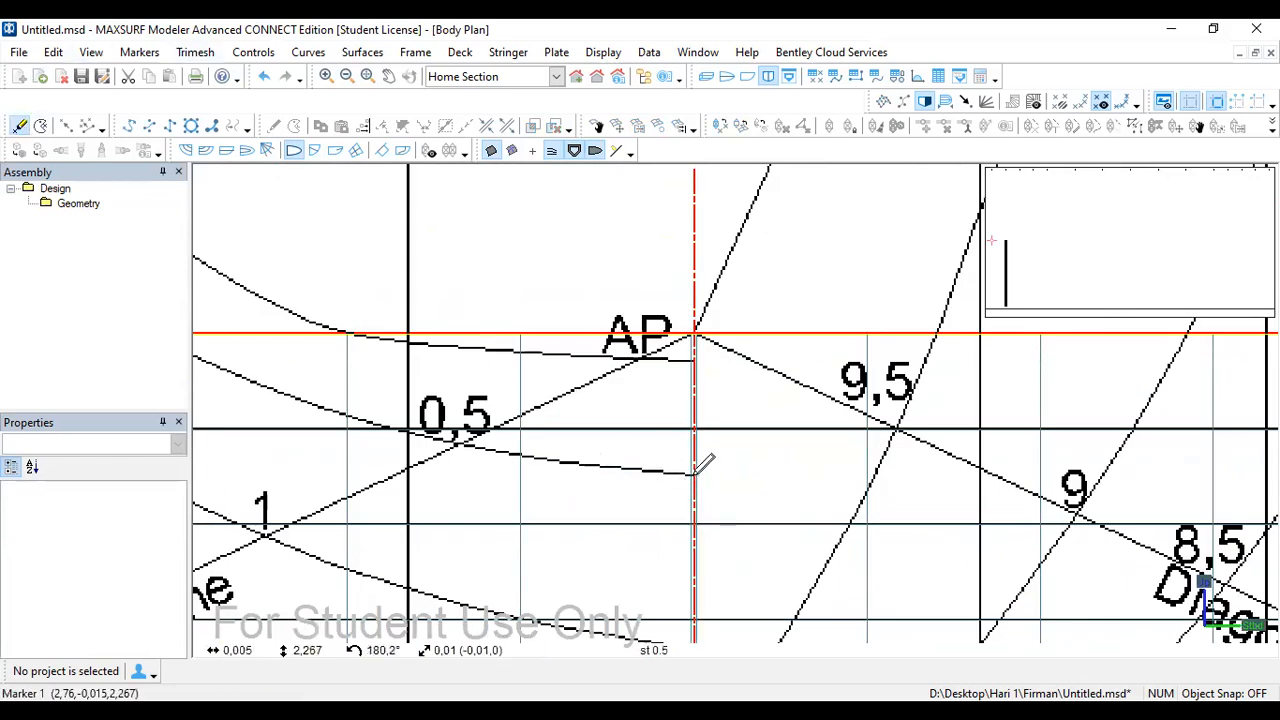
Step: Continue the 0,5 curve with markers between the centreline and BL 1, at BL 1, and where it crosses WL 3,00
key(Escape)
drag(440, 420, 729, 527)
click(20, 125)
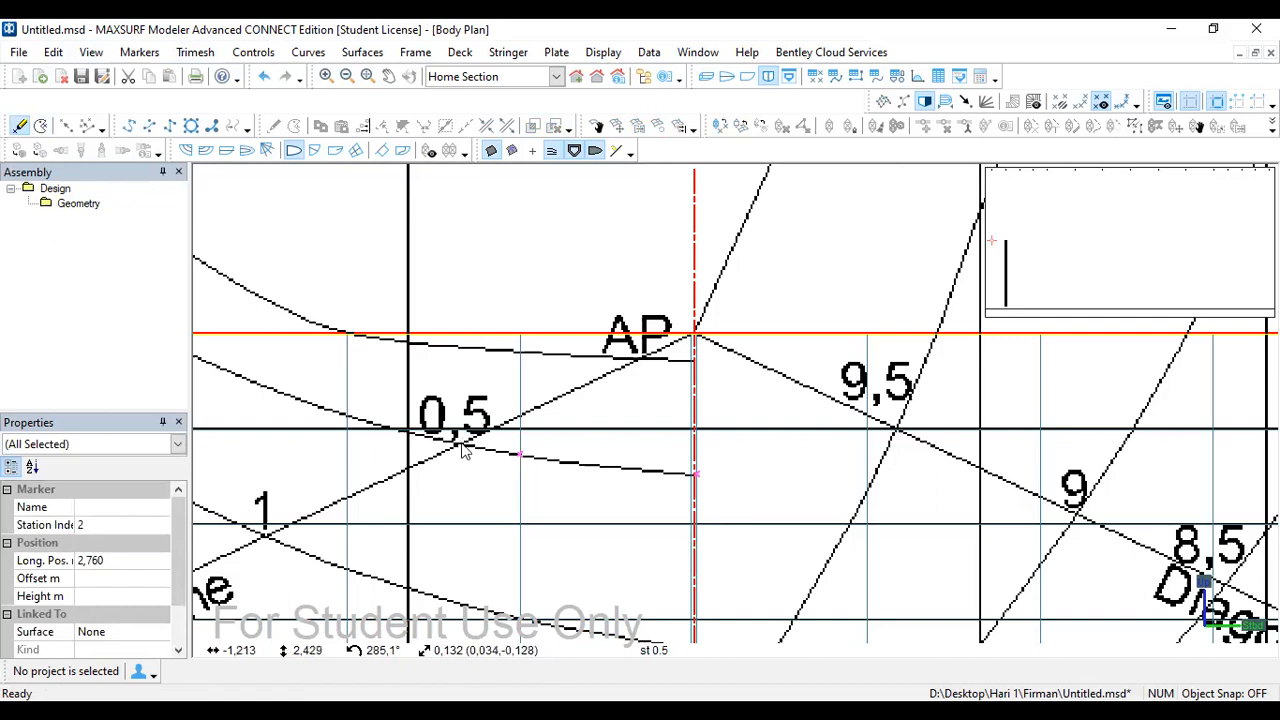
click(20, 125)
click(408, 431)
middle_drag(336, 328, 610, 386)
click(20, 125)
click(415, 390)
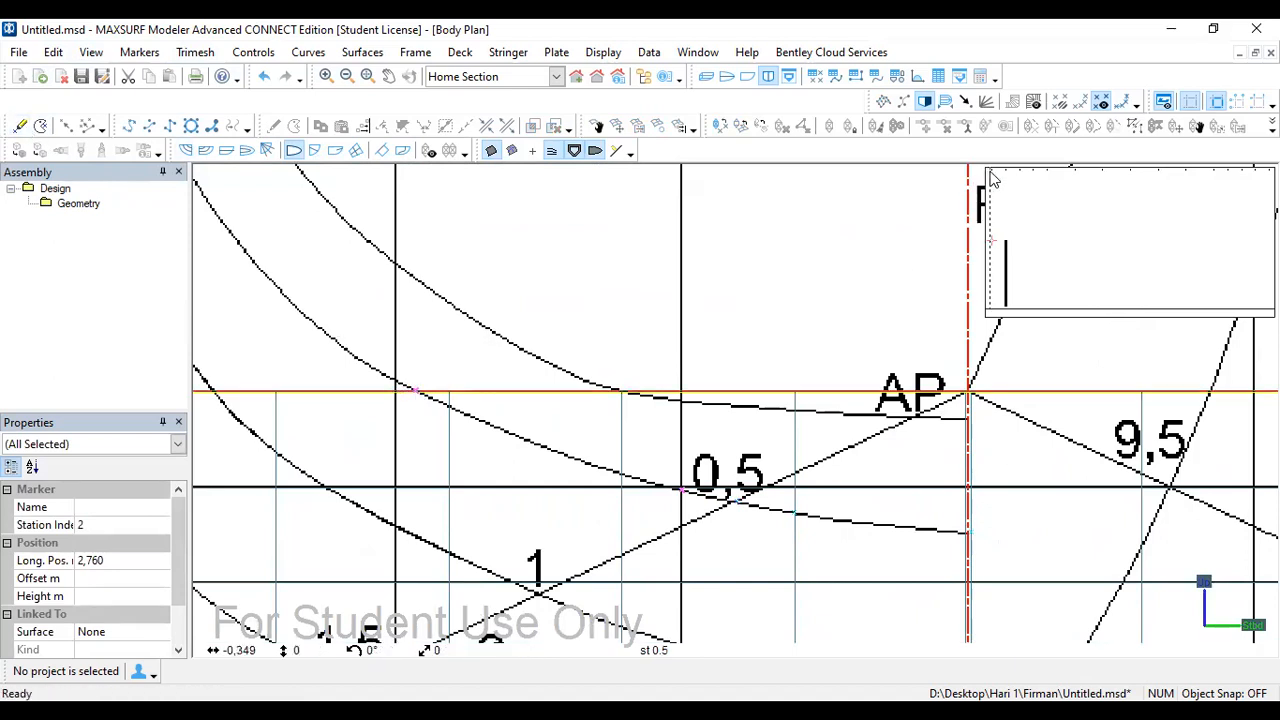
Step: Switch to station 0 and place four markers along the AP curve, from its centreline end out to WL 3,00
click(20, 125)
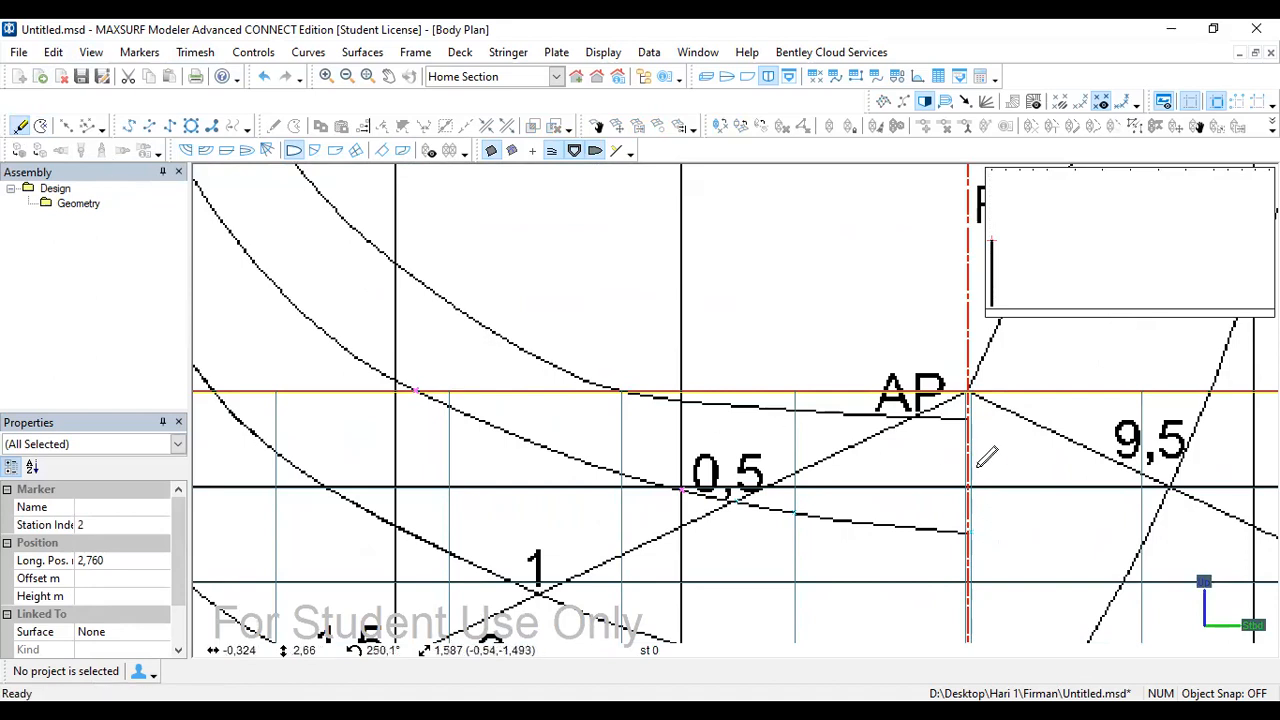
click(969, 420)
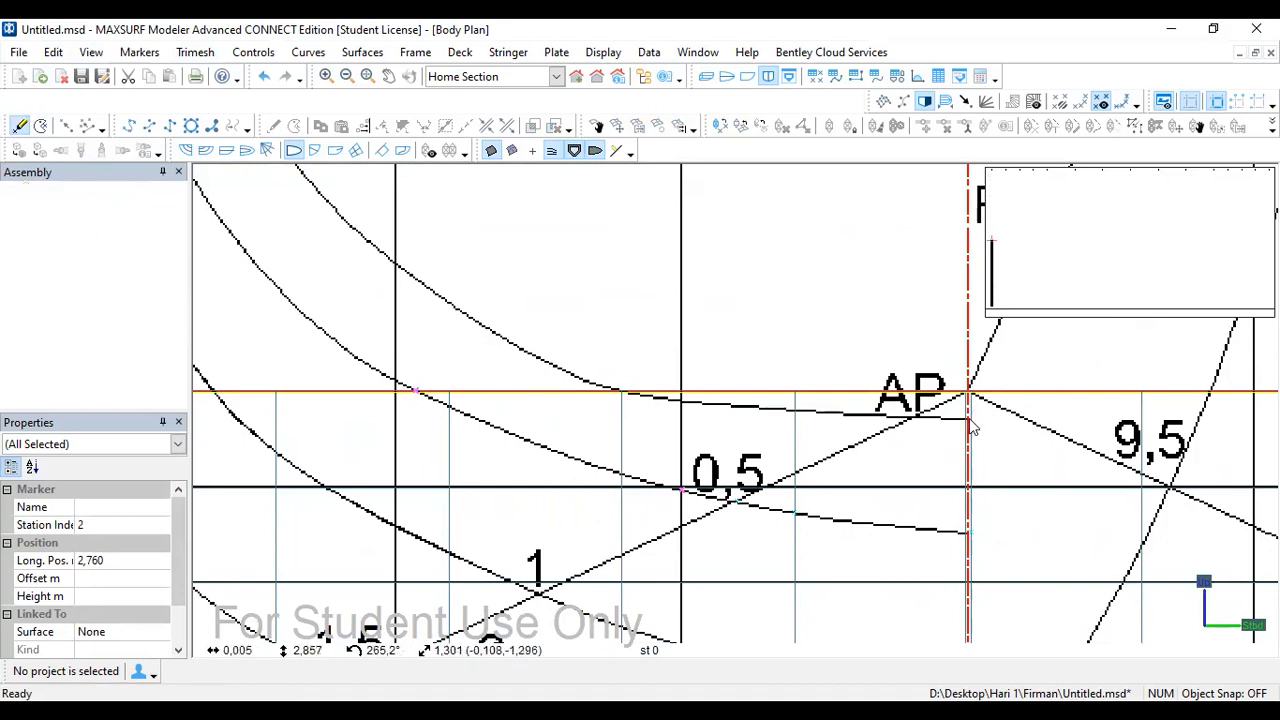
click(20, 125)
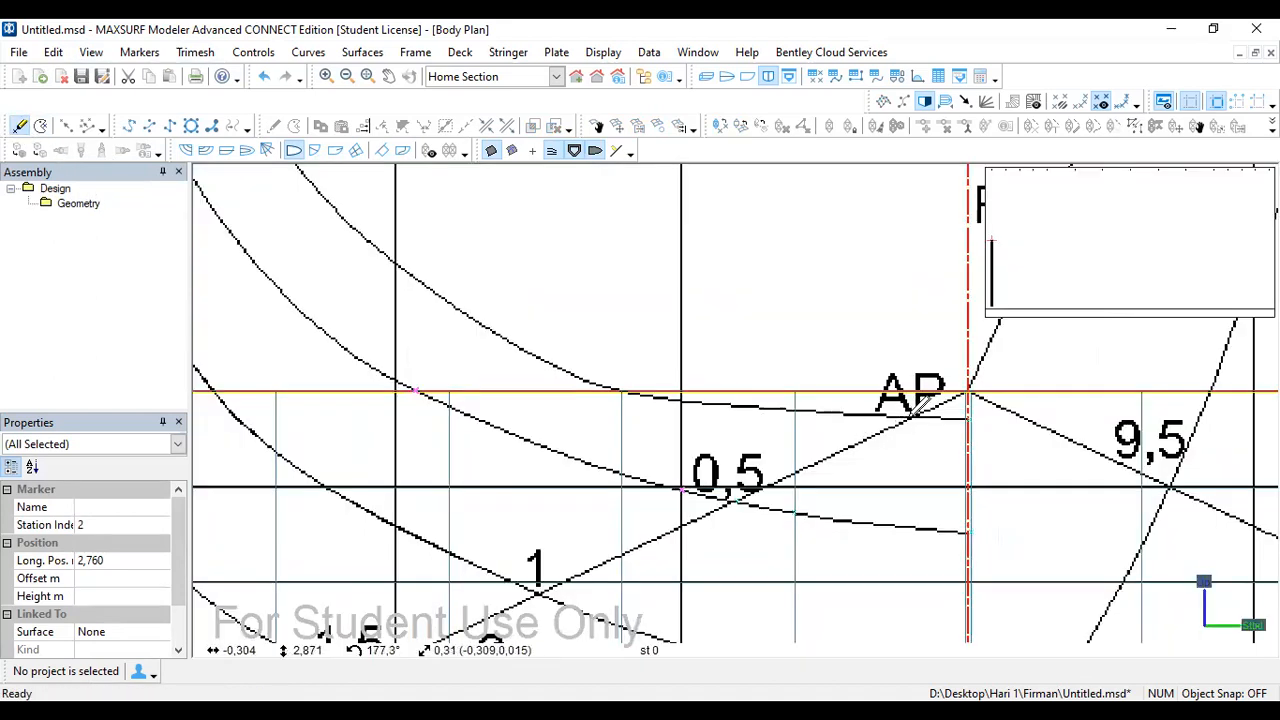
click(796, 410)
click(21, 126)
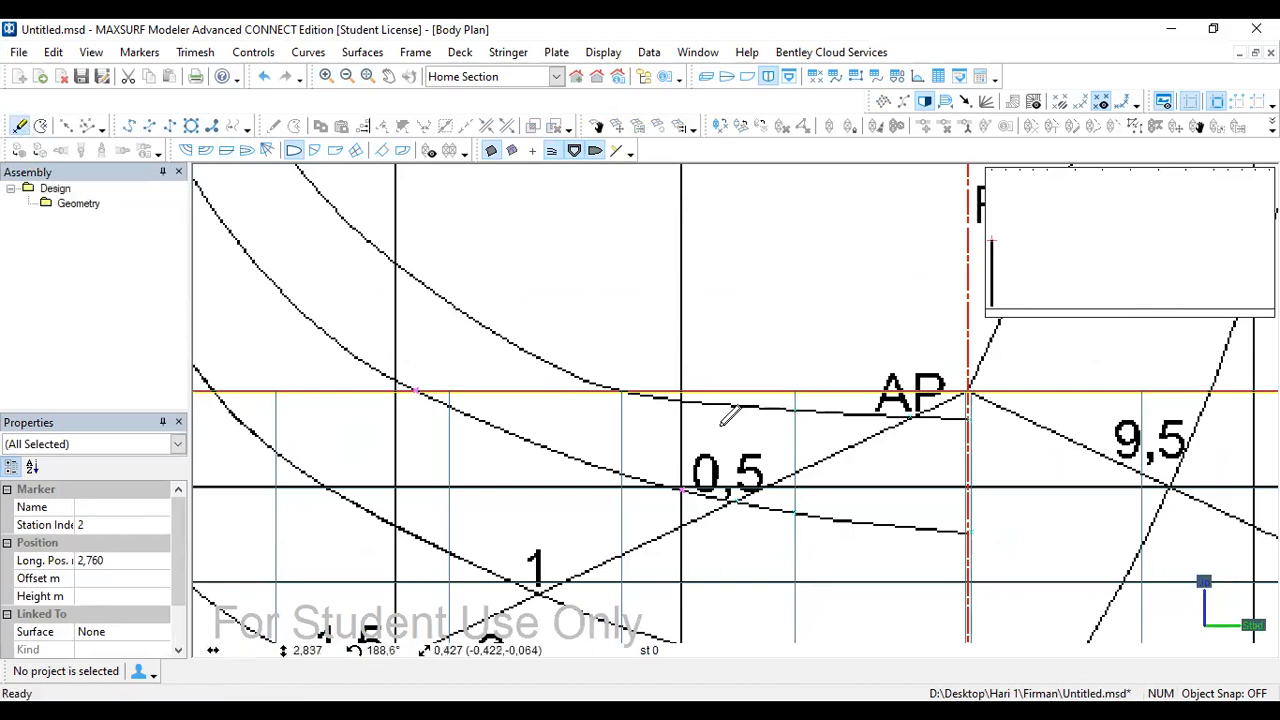
click(682, 402)
click(21, 127)
click(623, 389)
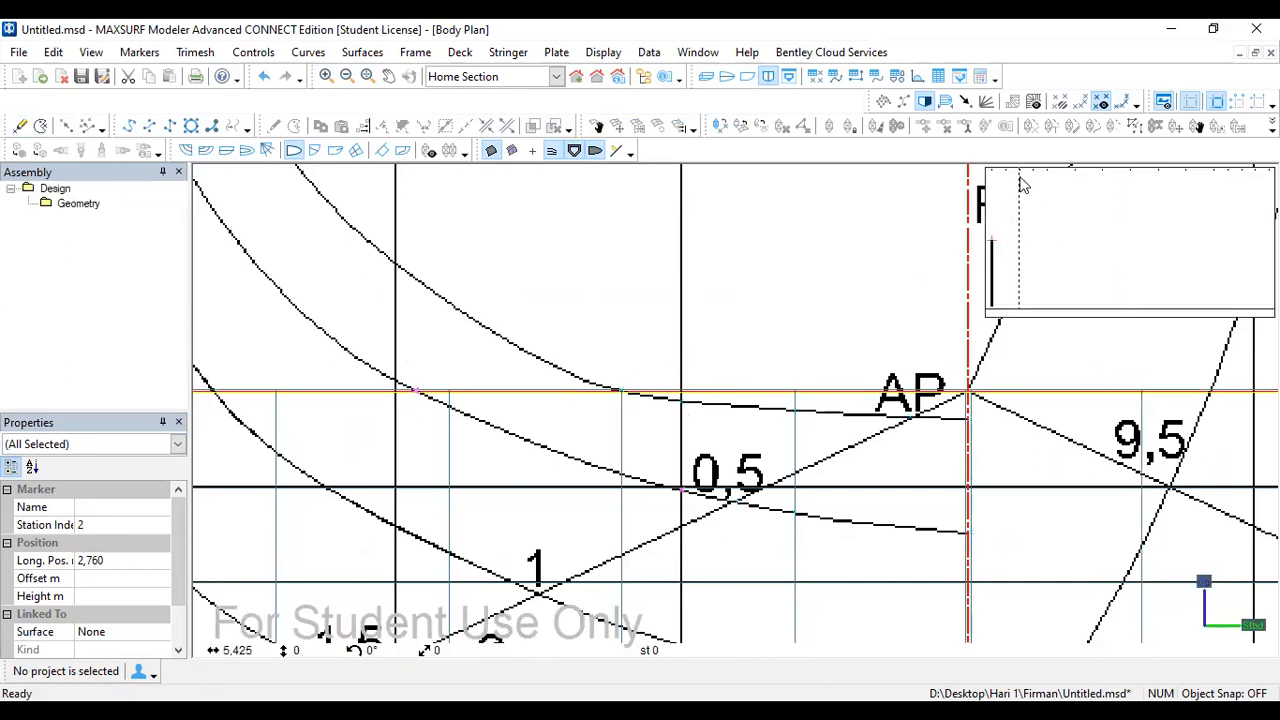
Step: On station 1, place markers along its curve from WL 3,00 down to the centreline
click(21, 127)
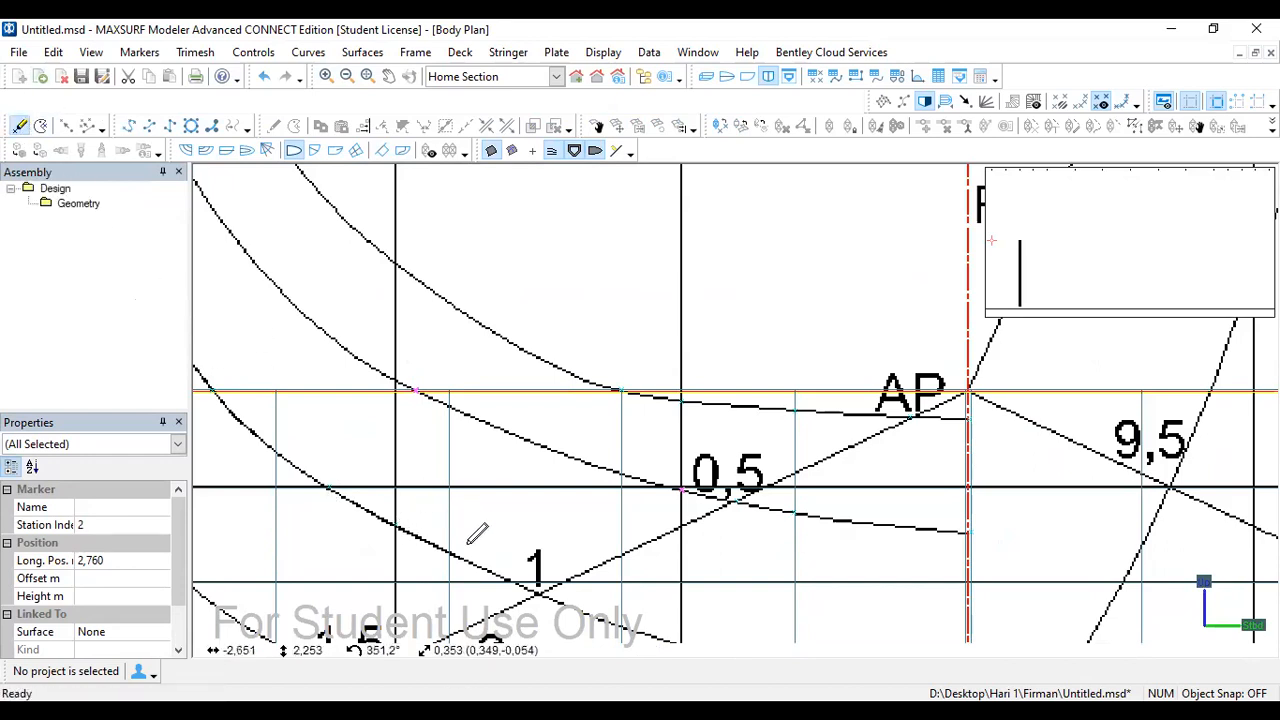
middle_drag(508, 531, 427, 396)
click(19, 127)
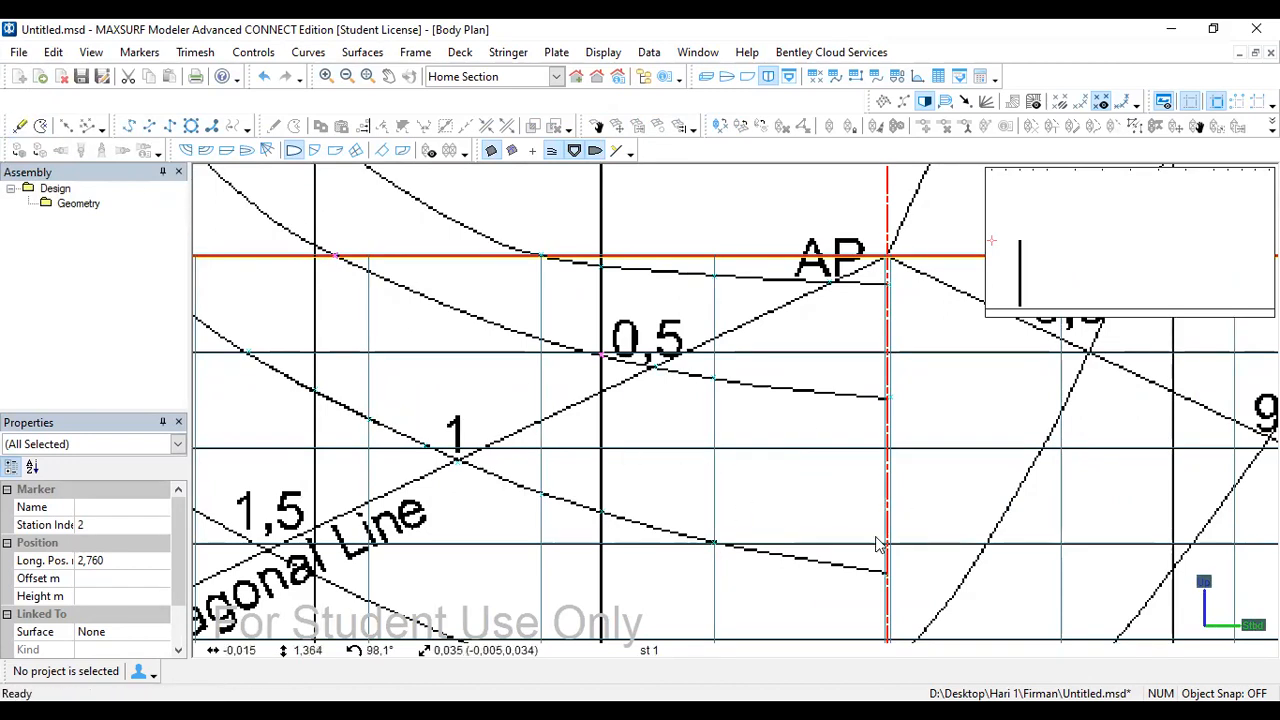
Step: Review the placed station markers in the perspective, profile and plan views
click(706, 78)
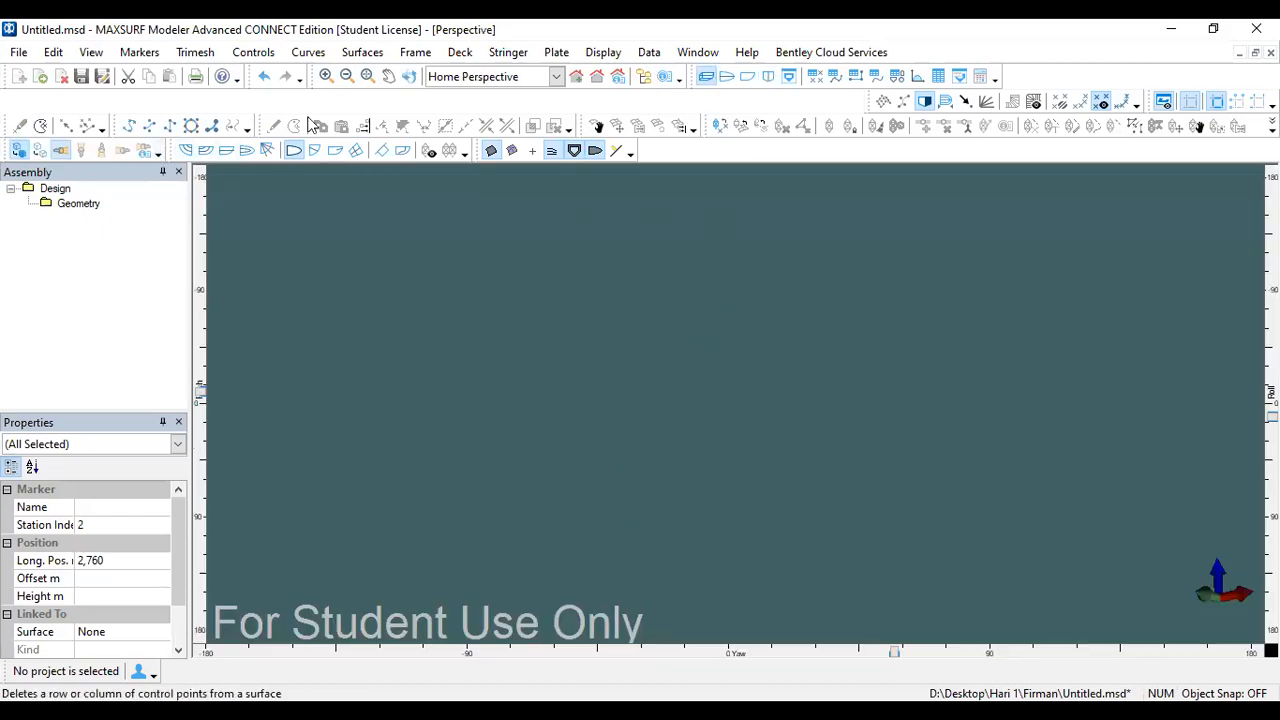
click(347, 78)
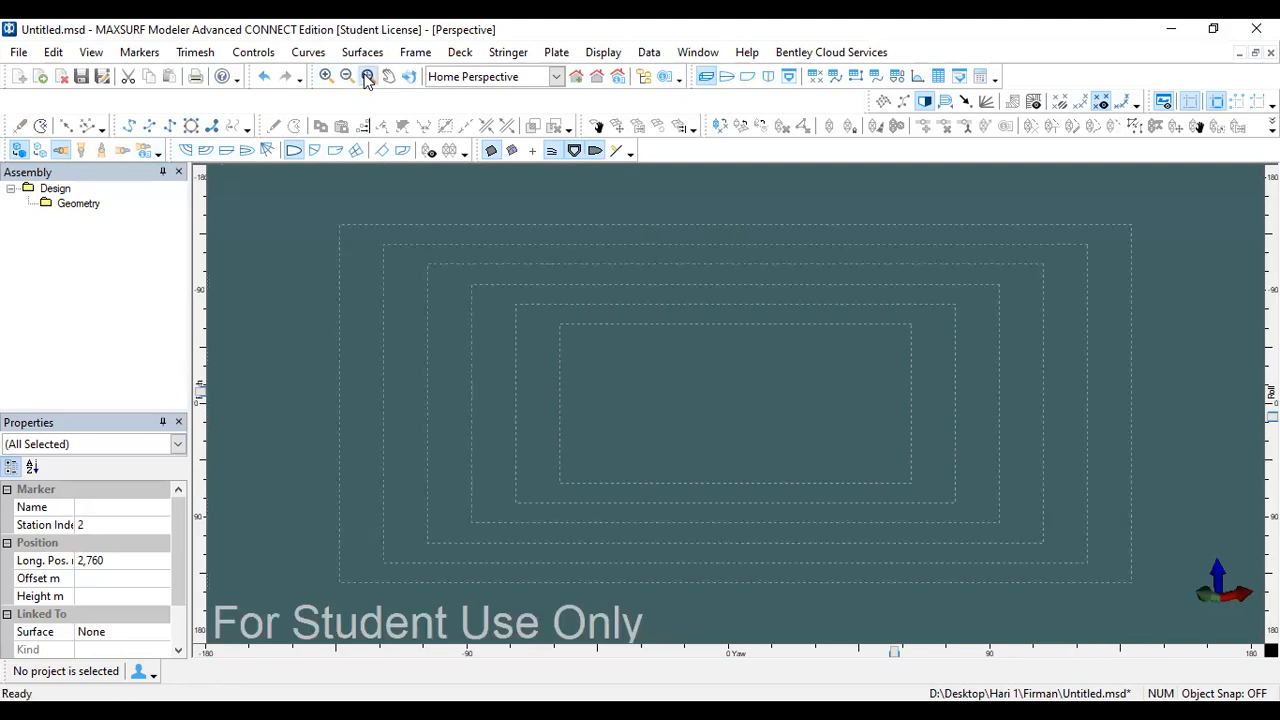
click(745, 80)
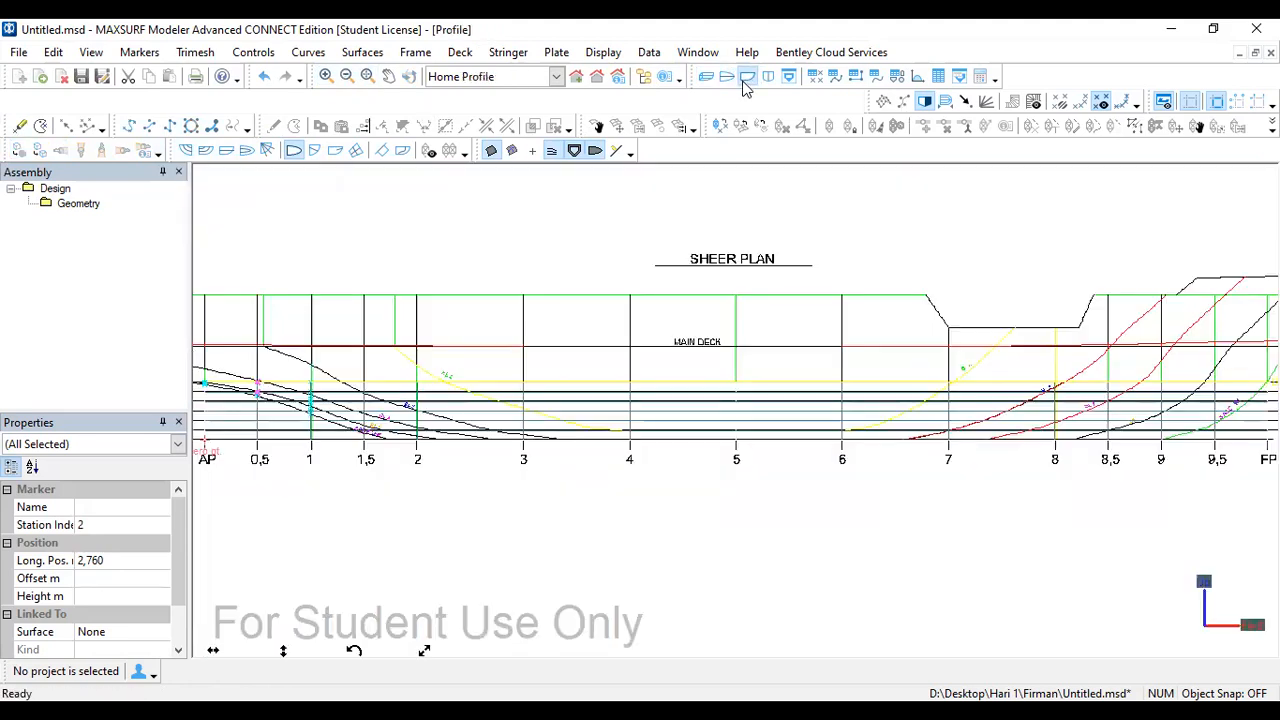
scroll(820, 468, down, 2)
scroll(438, 436, up, 3)
scroll(375, 390, up, 1)
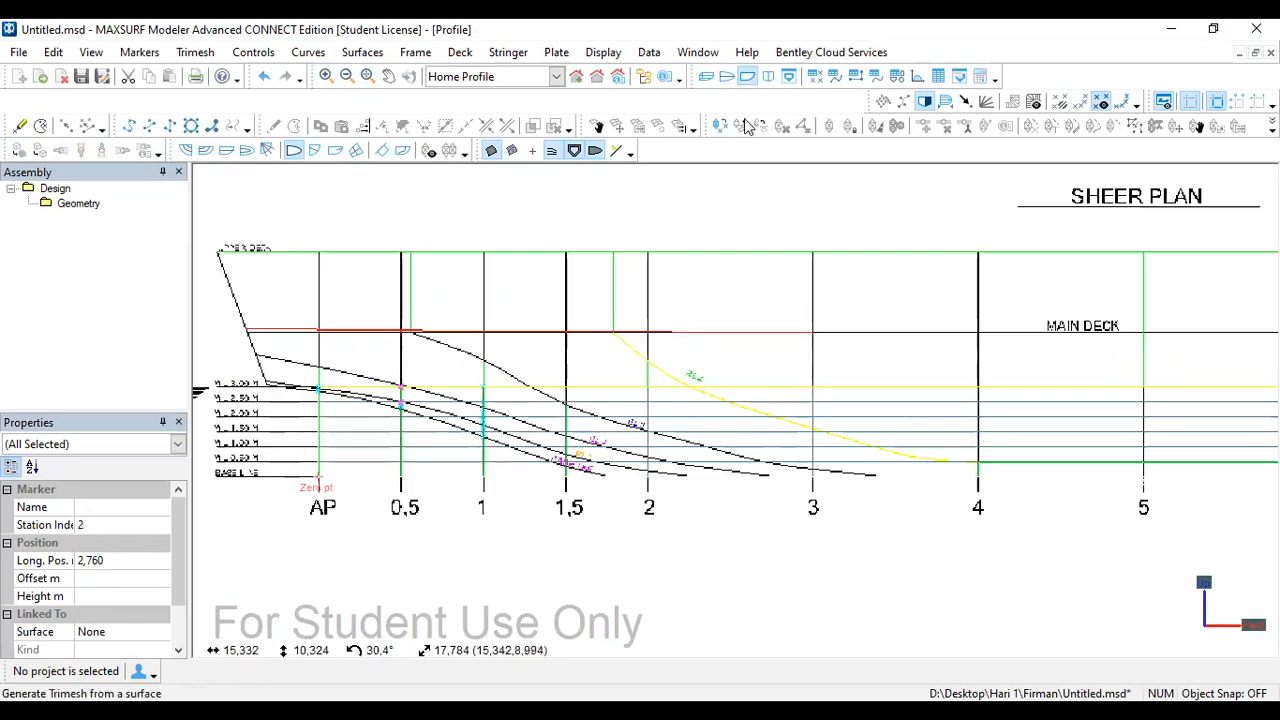
click(731, 77)
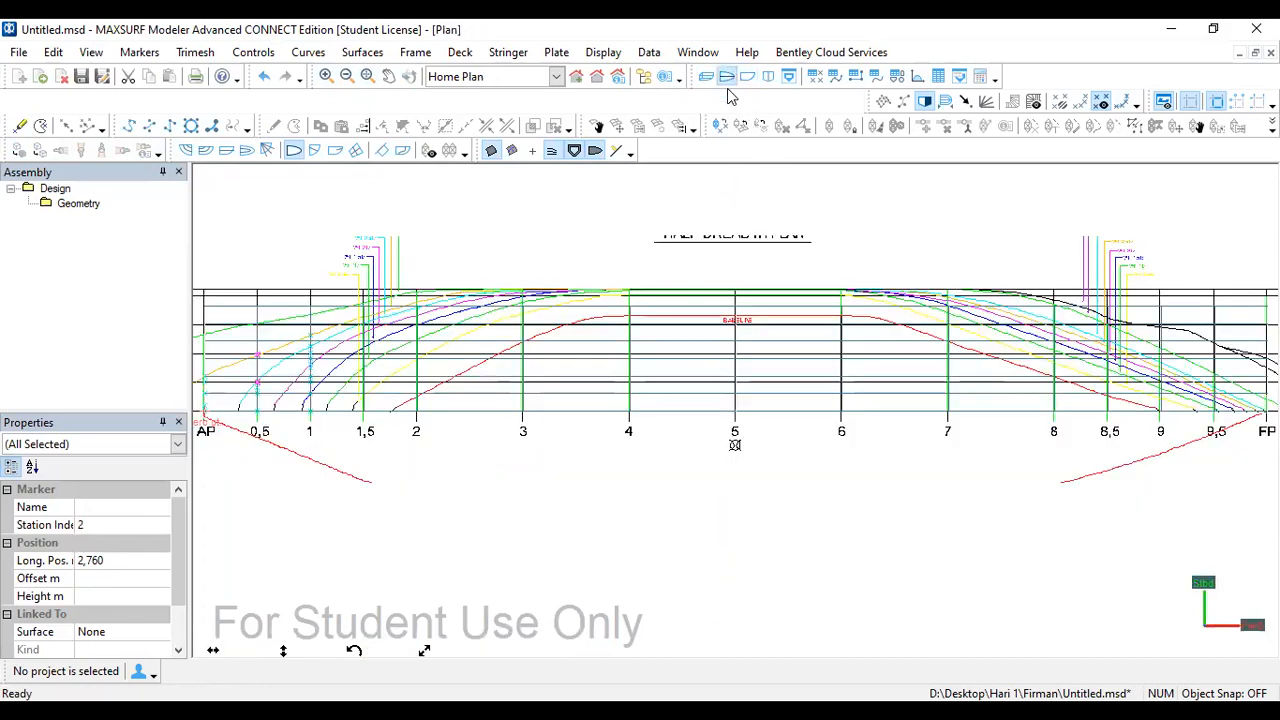
Step: Return to the body plan and limit the marker display to the current station
click(768, 77)
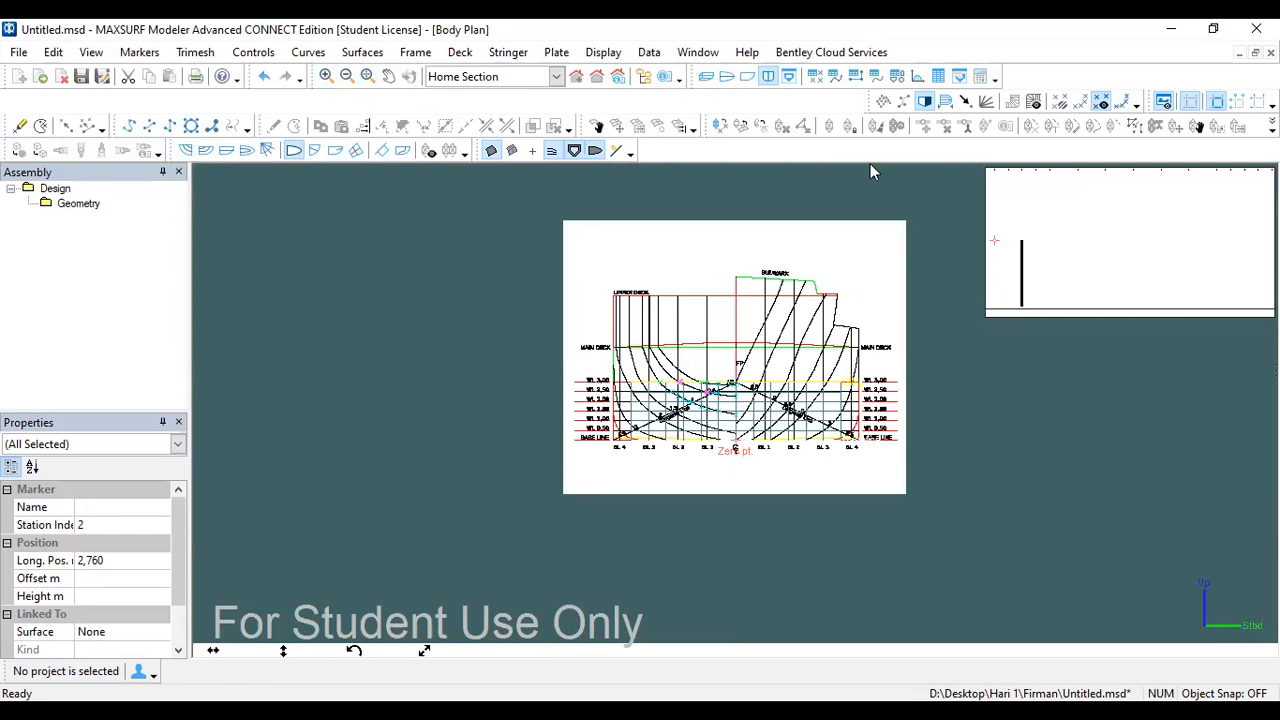
scroll(850, 363, up, 2)
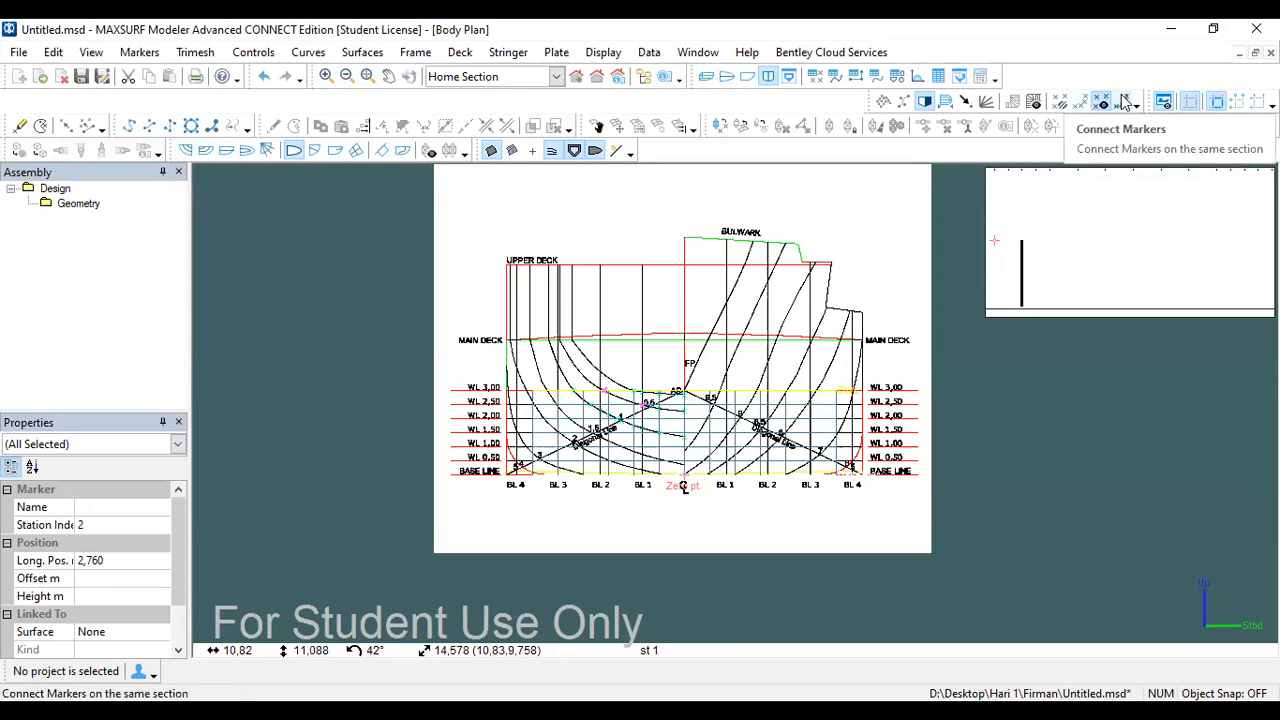
click(1083, 107)
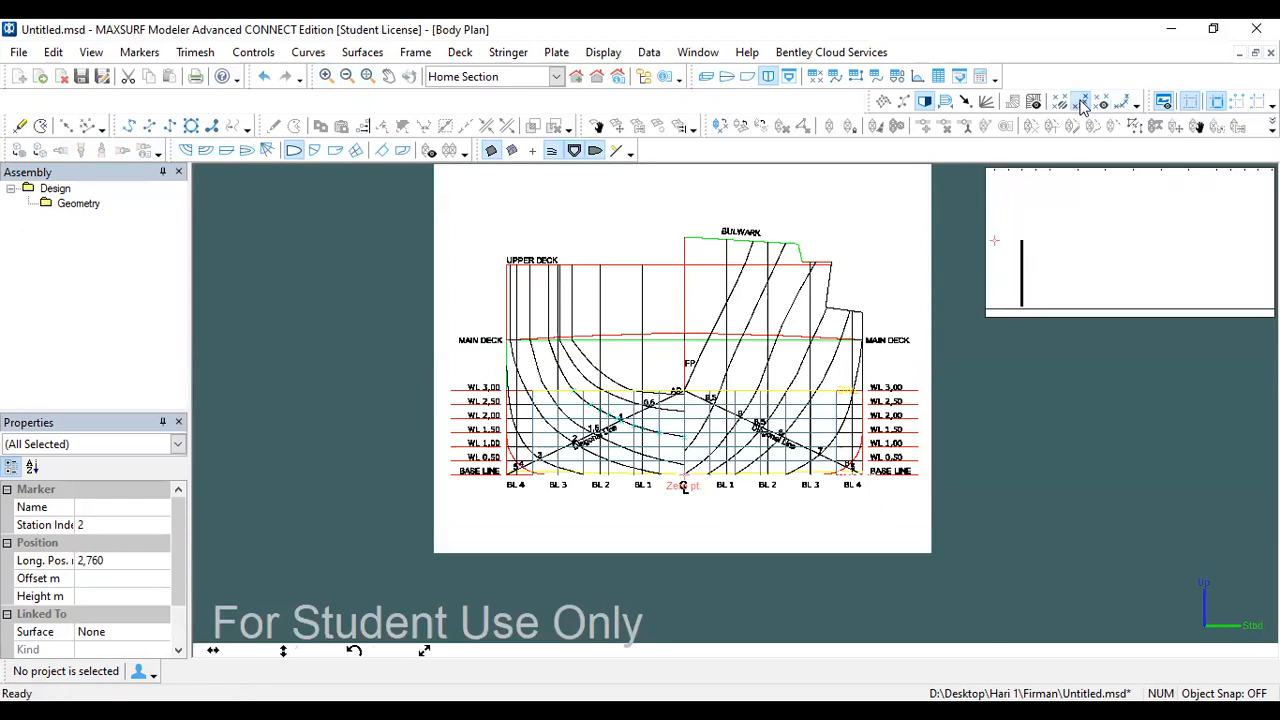
click(707, 79)
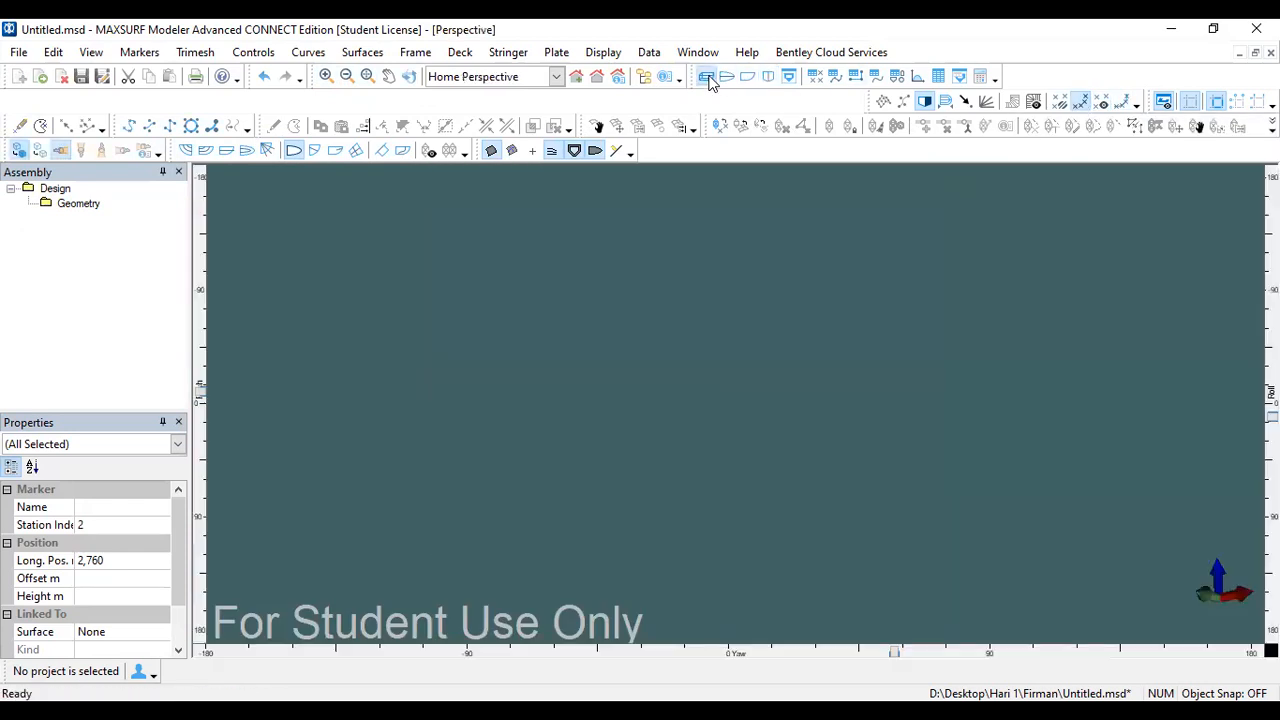
click(767, 78)
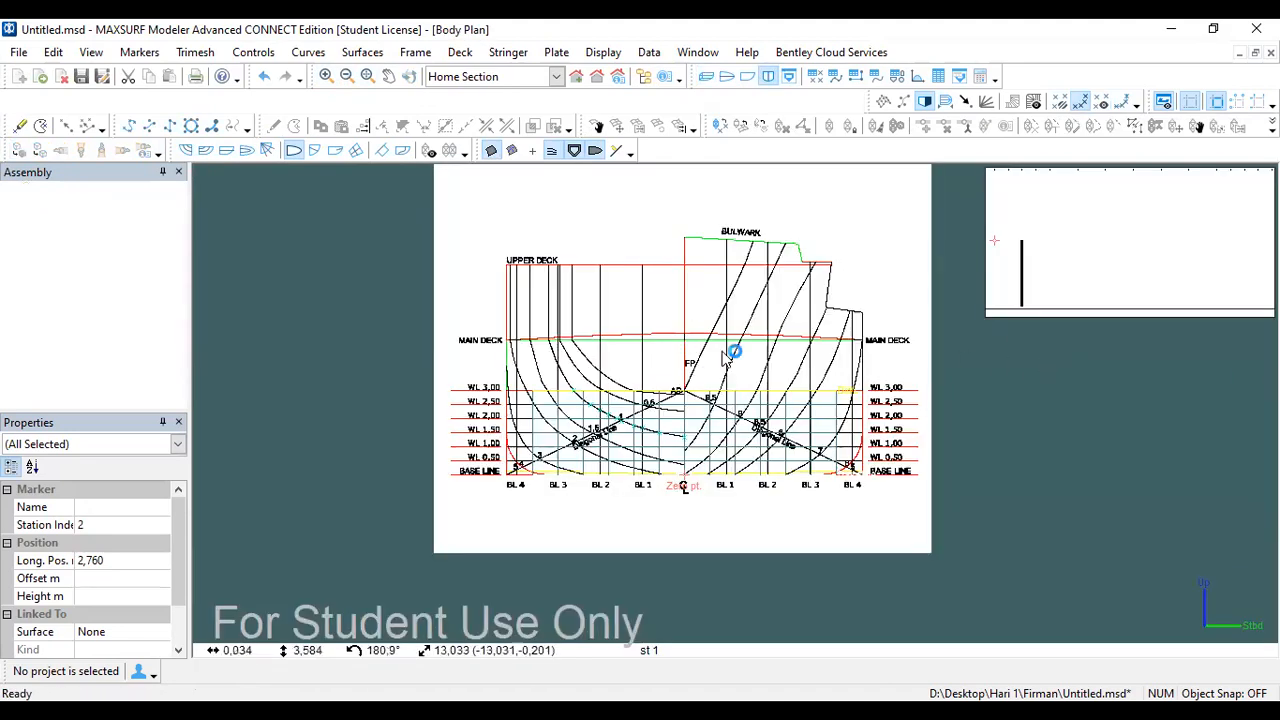
click(766, 79)
click(767, 77)
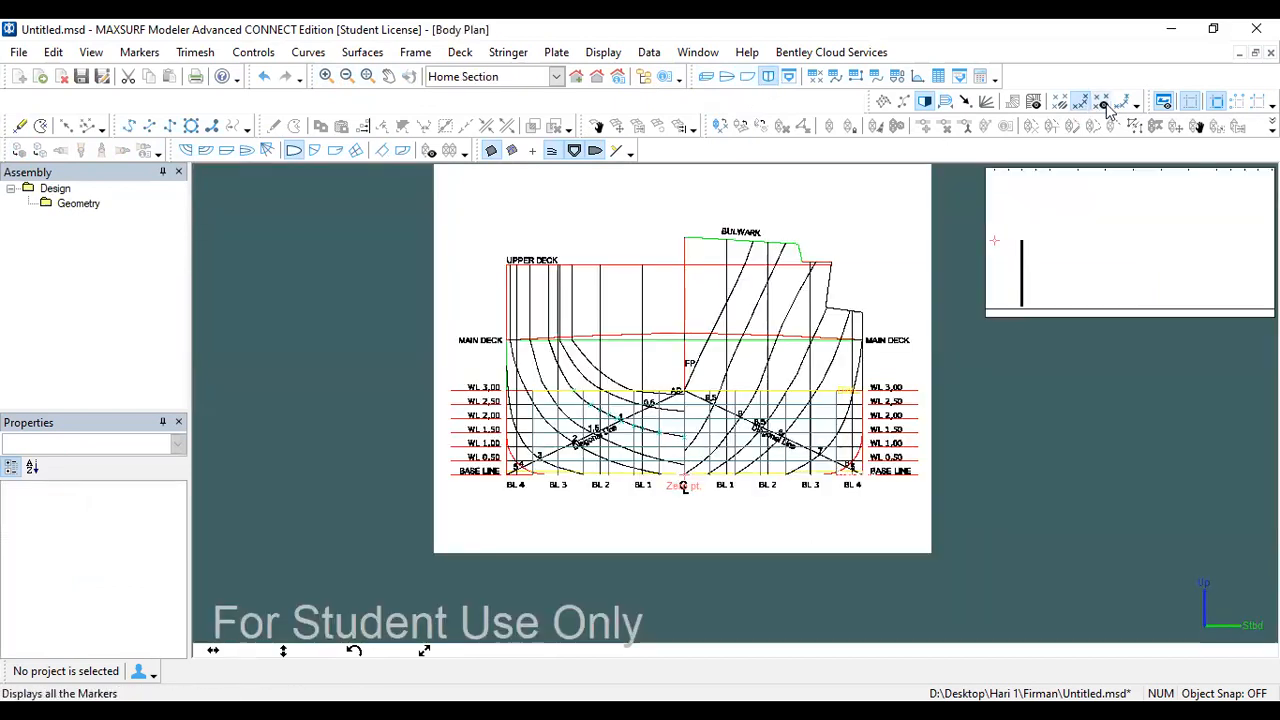
Step: Connect the markers lying on the same section and display the markers of all stations
scroll(577, 437, up, 2)
click(632, 402)
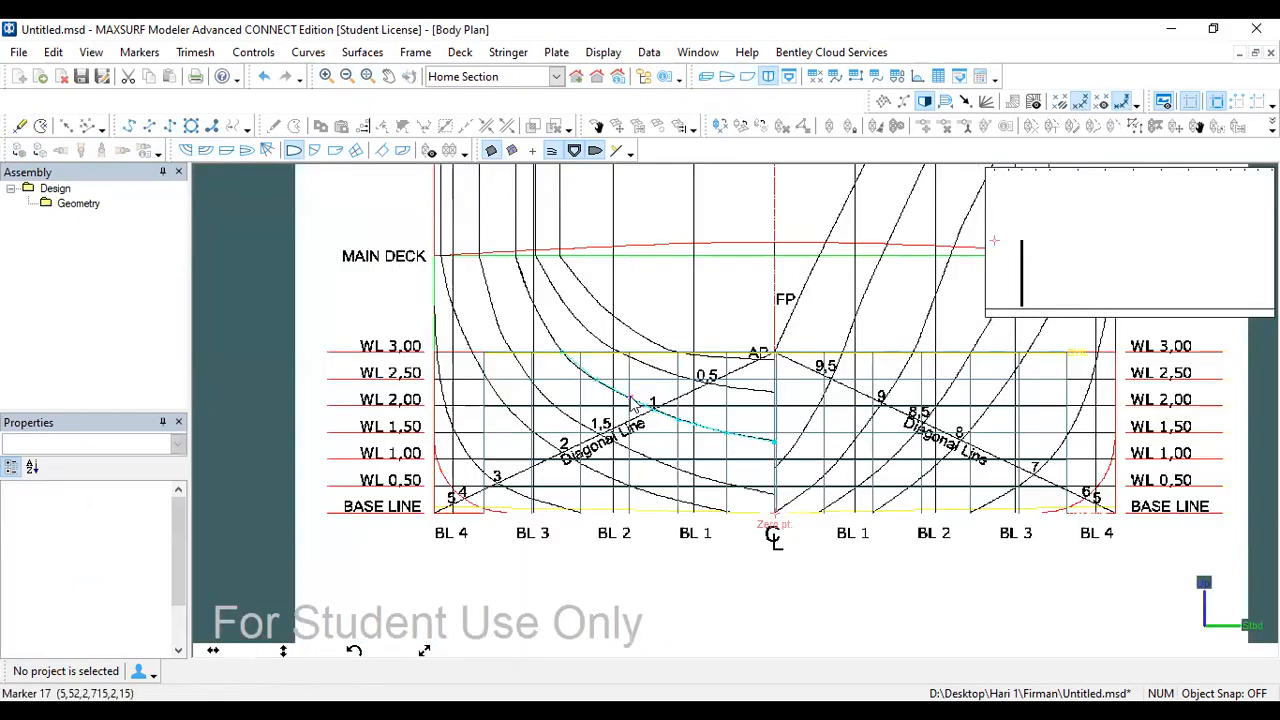
drag(552, 327, 876, 543)
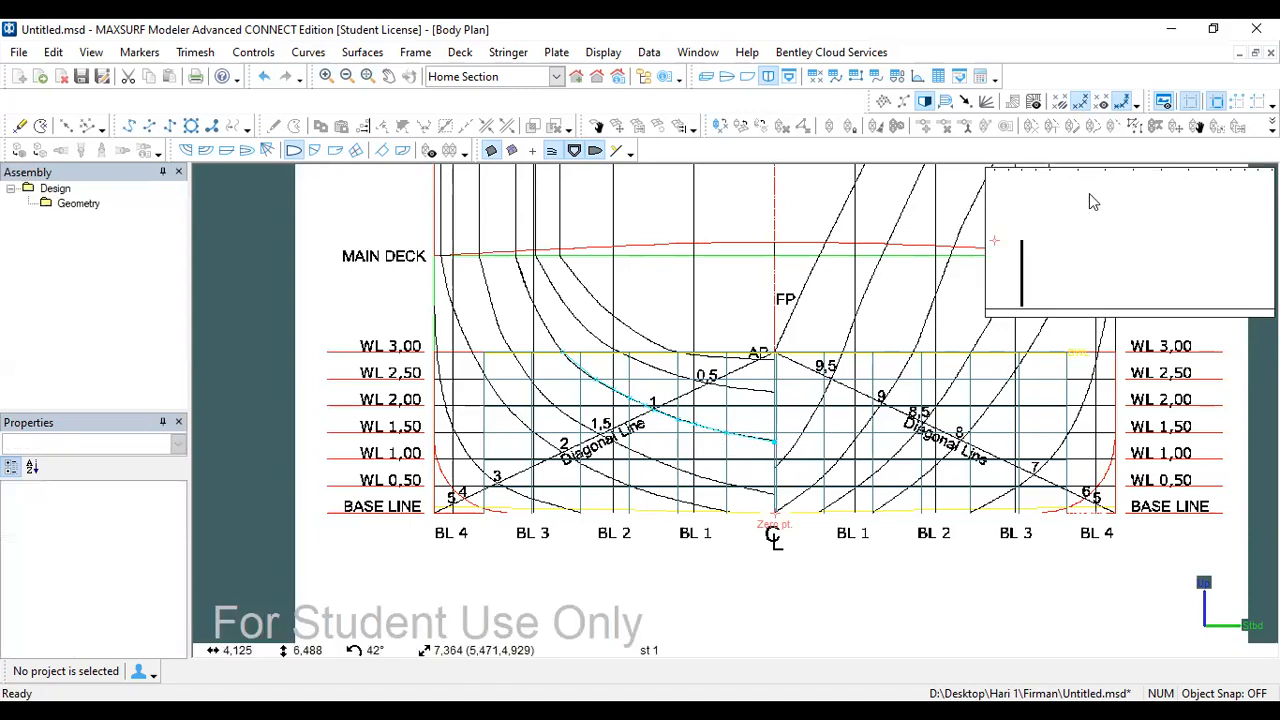
click(1102, 102)
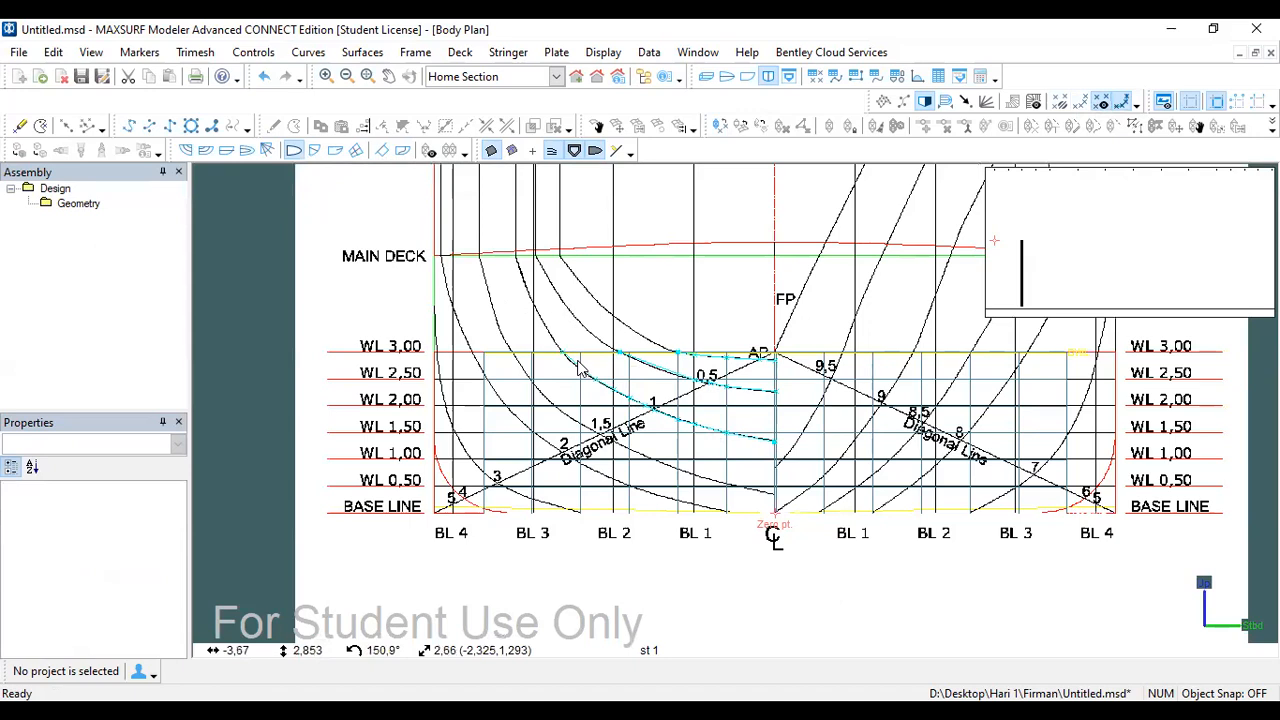
Step: Examine the station markers in the profile view, look through the marker and trimesh commands, and return to the body plan
click(747, 77)
scroll(429, 396, up, 2)
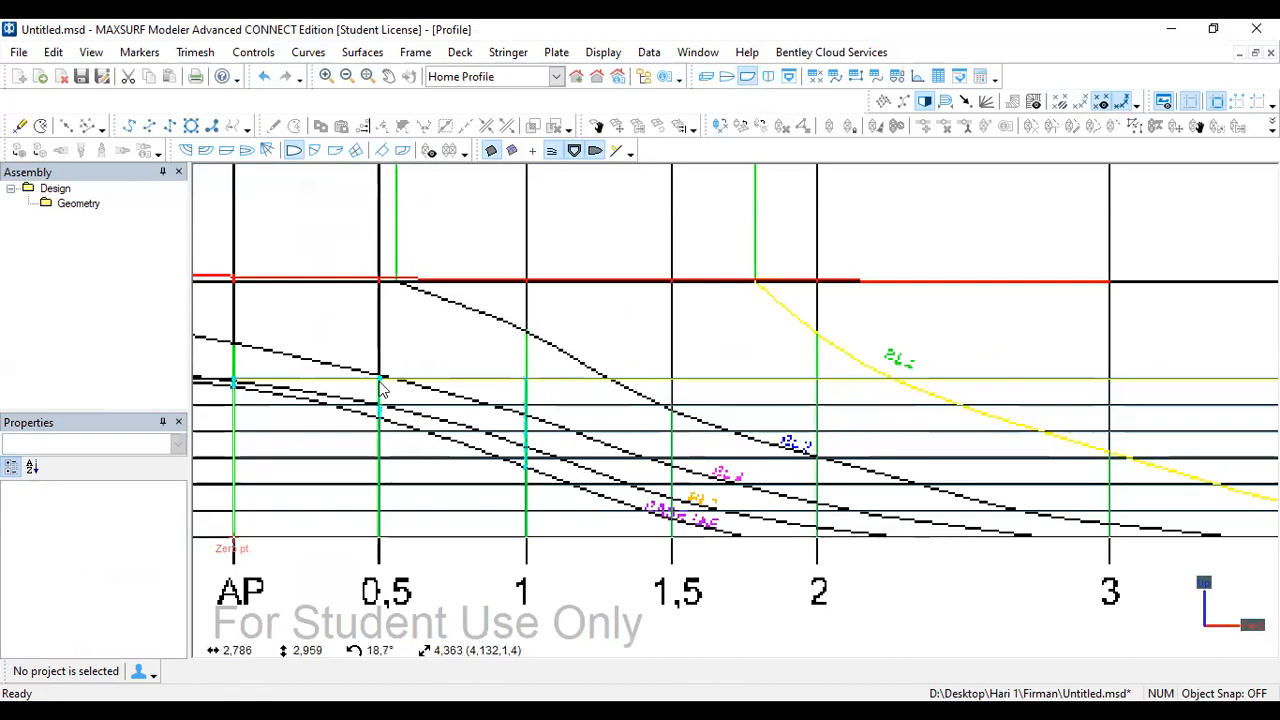
scroll(534, 373, down, 4)
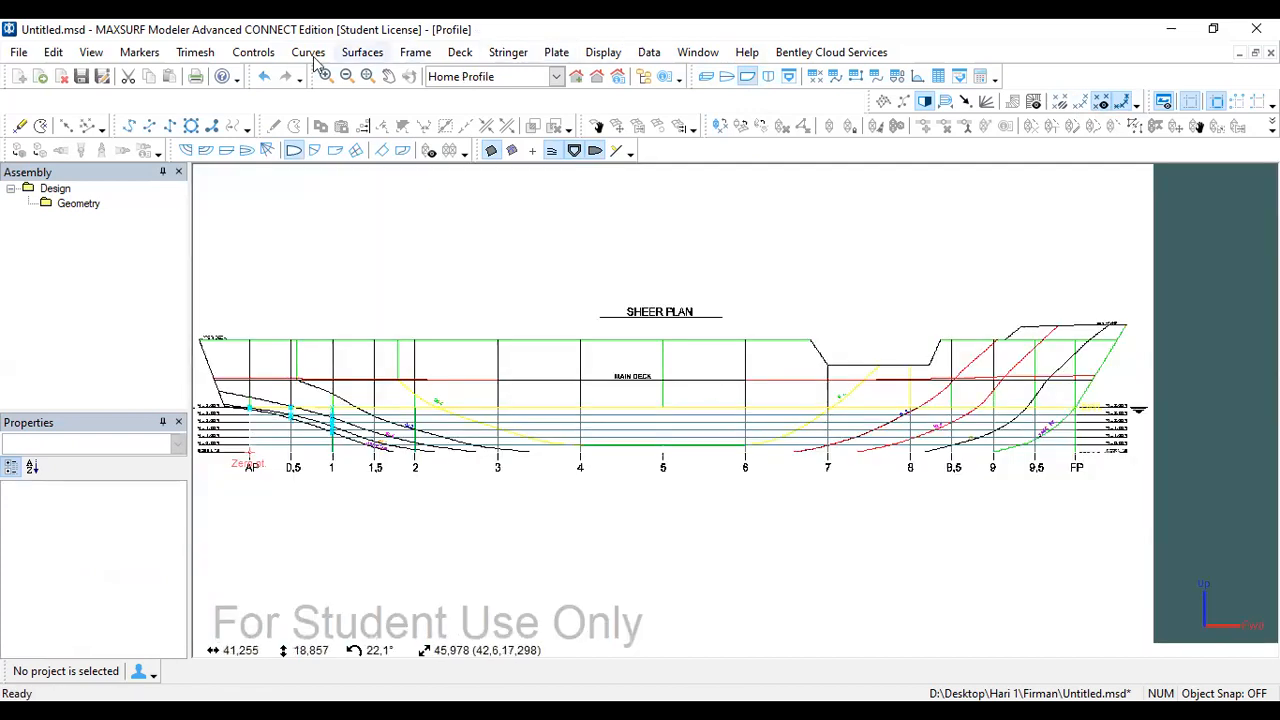
click(140, 52)
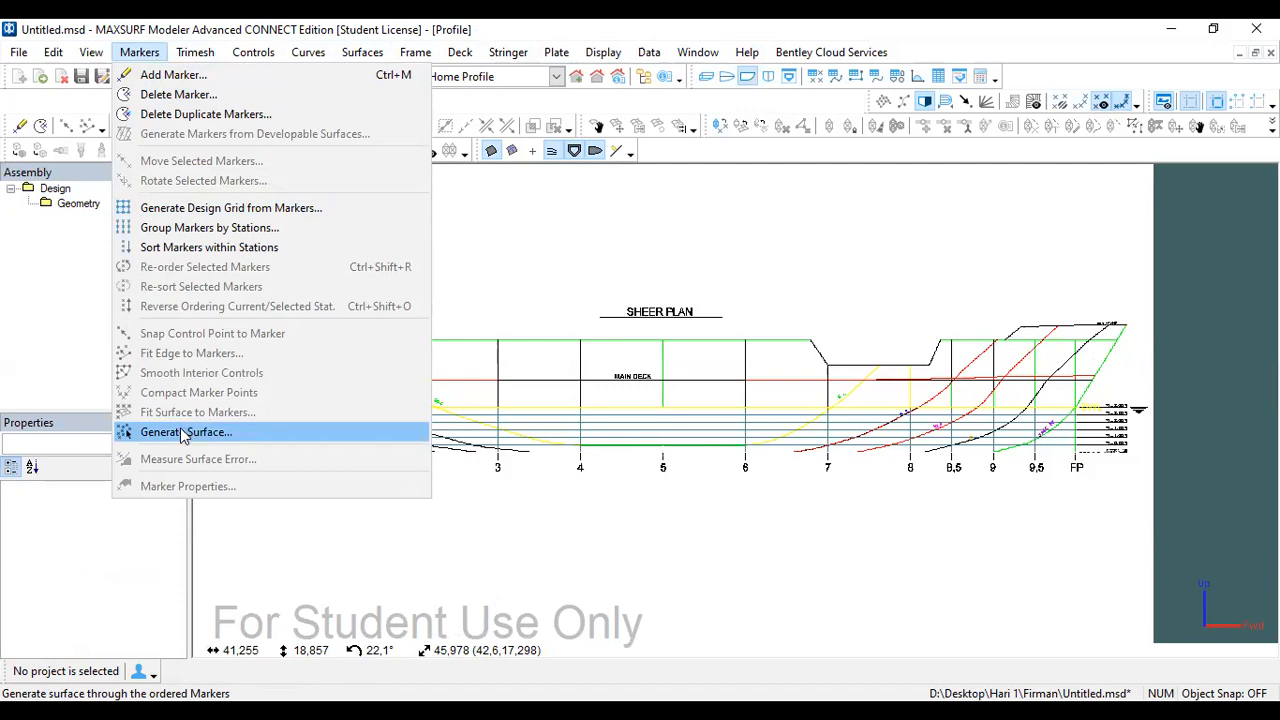
mouse_move(200, 57)
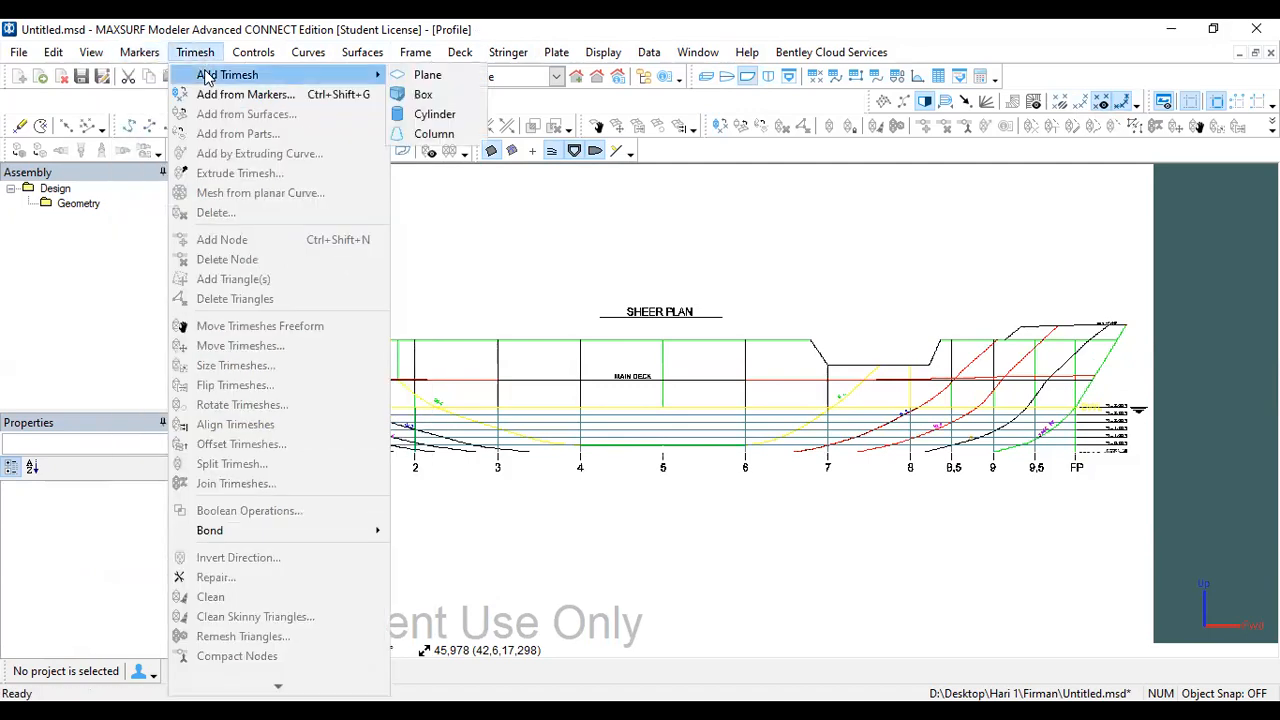
click(560, 287)
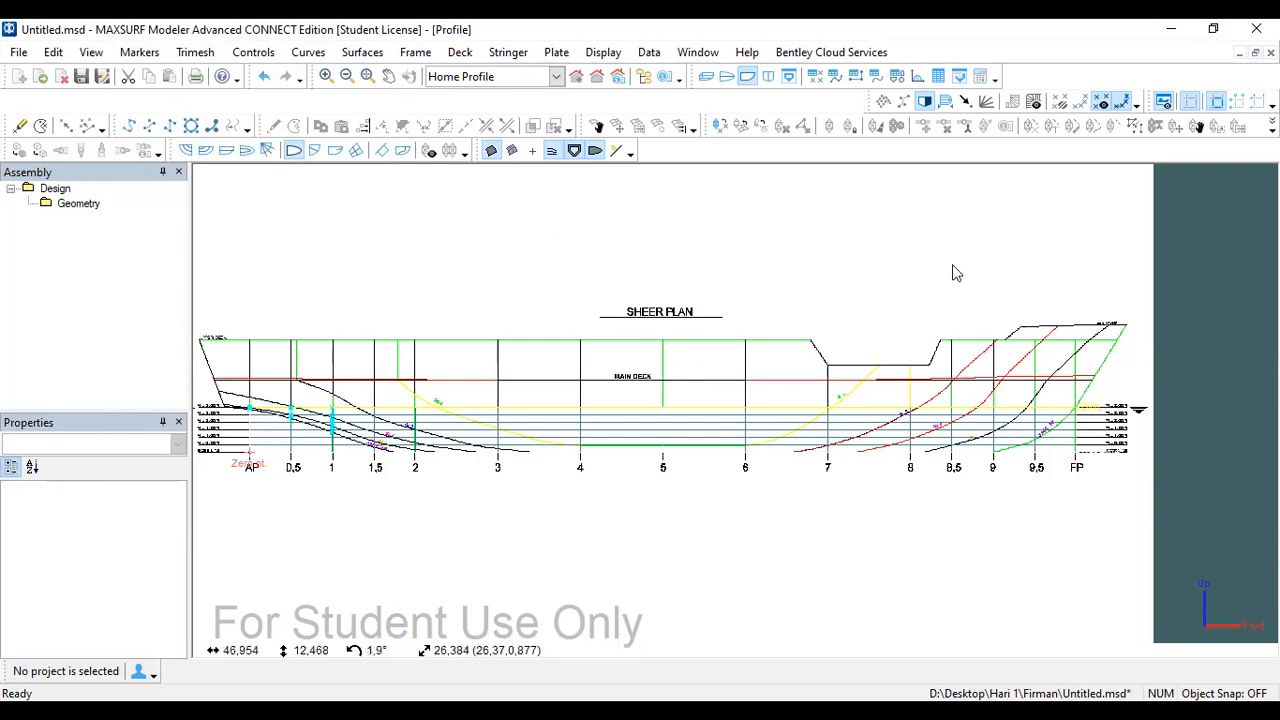
click(767, 76)
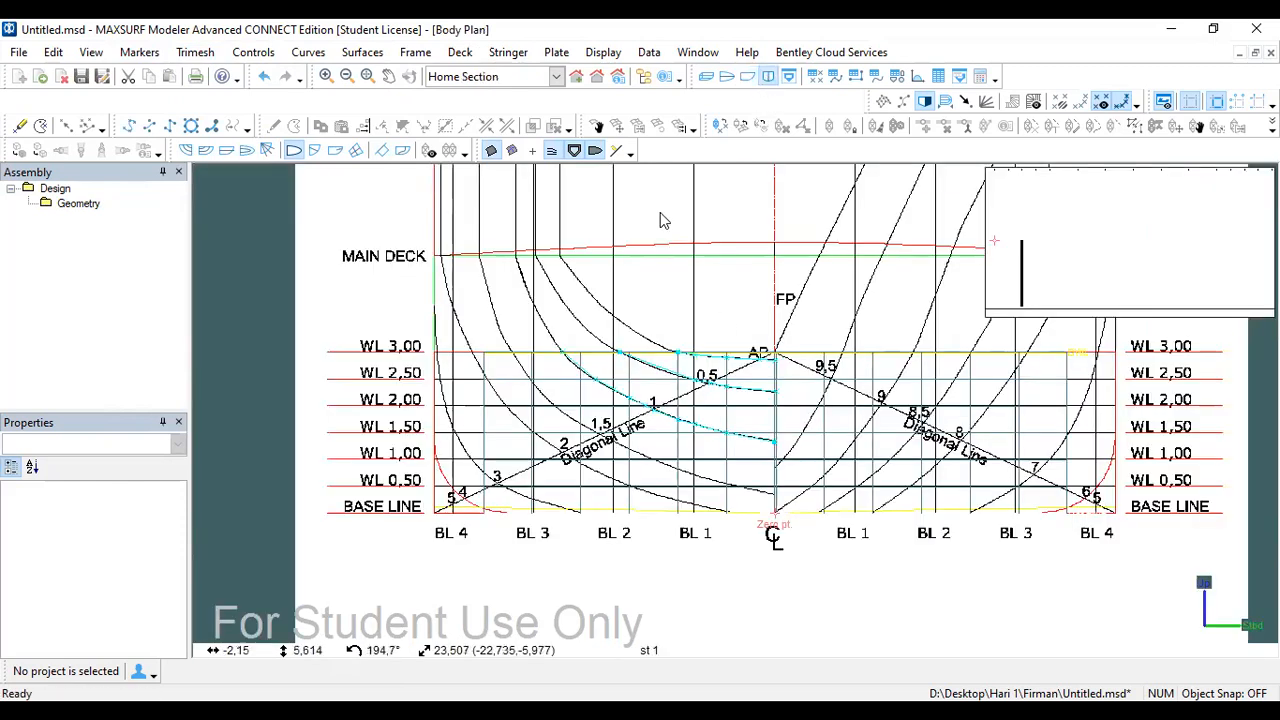
scroll(293, 370, down, 1)
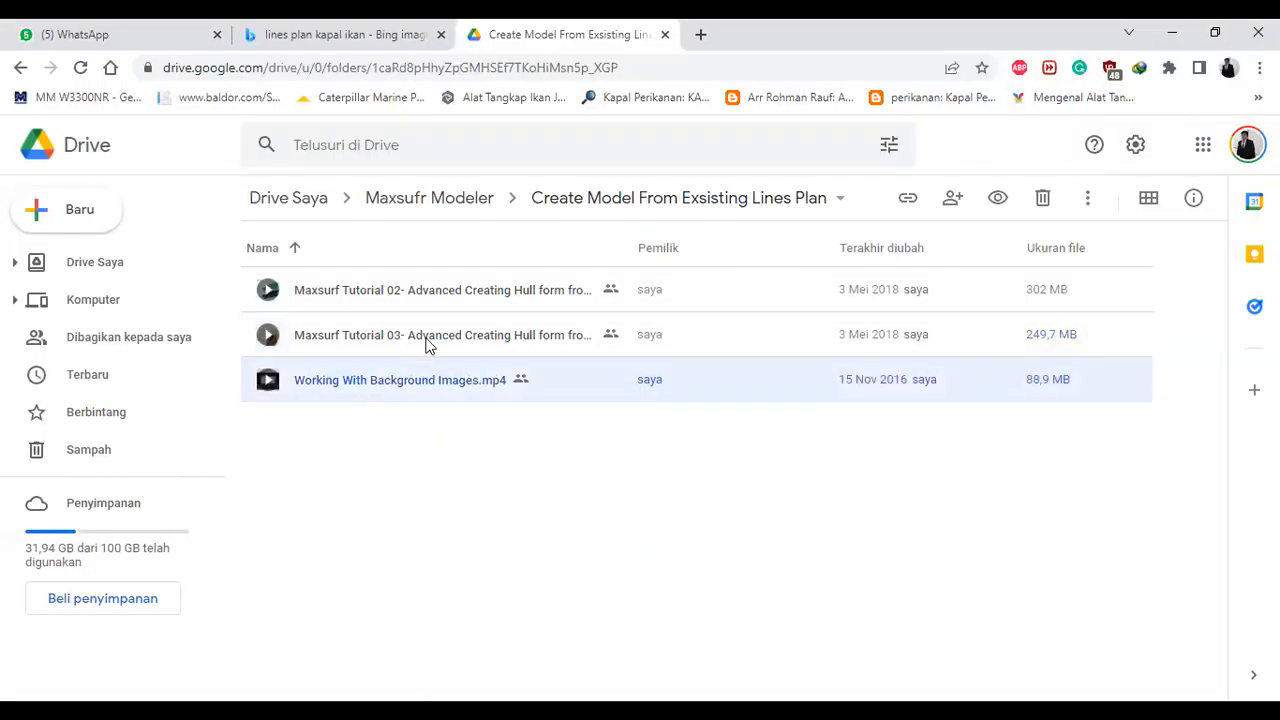
Step: Go through the Google Drive folder's video files: Maxsurf Tutorial 02, Maxsurf Tutorial 03 and Working With Background Images.mp4
click(428, 340)
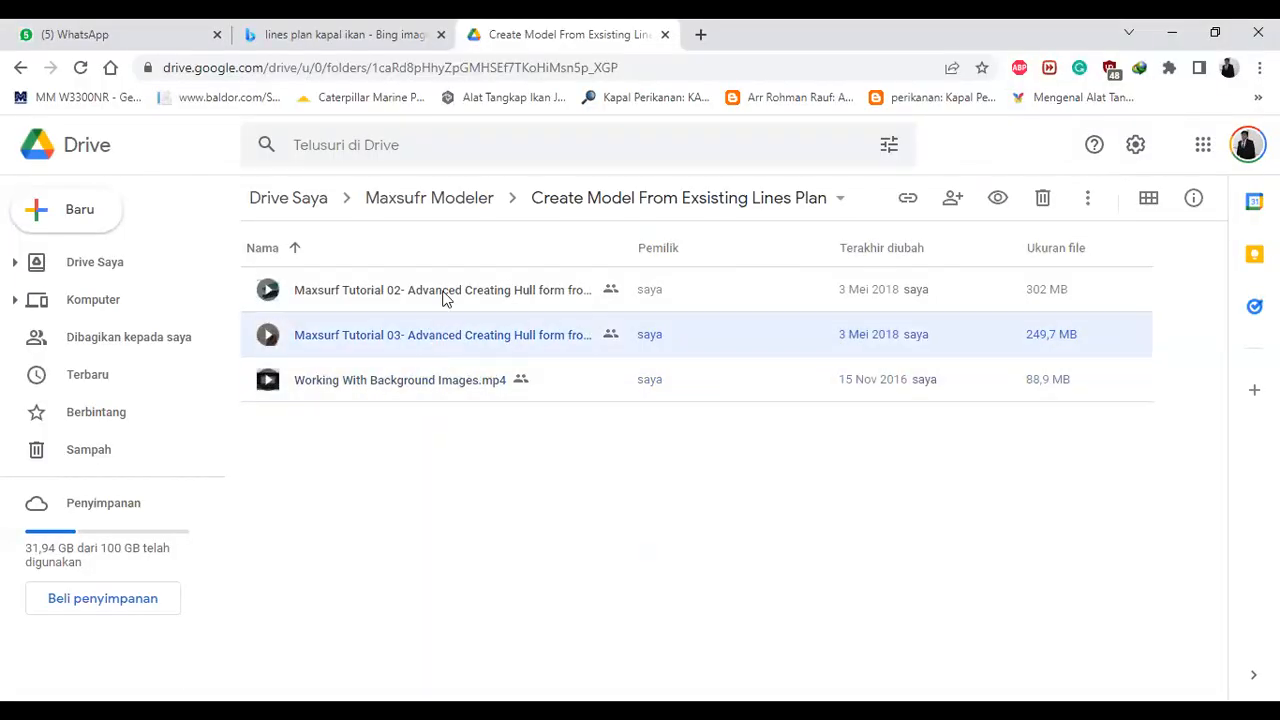
click(445, 297)
click(445, 341)
click(408, 378)
click(418, 296)
click(398, 344)
click(394, 291)
click(397, 337)
click(396, 384)
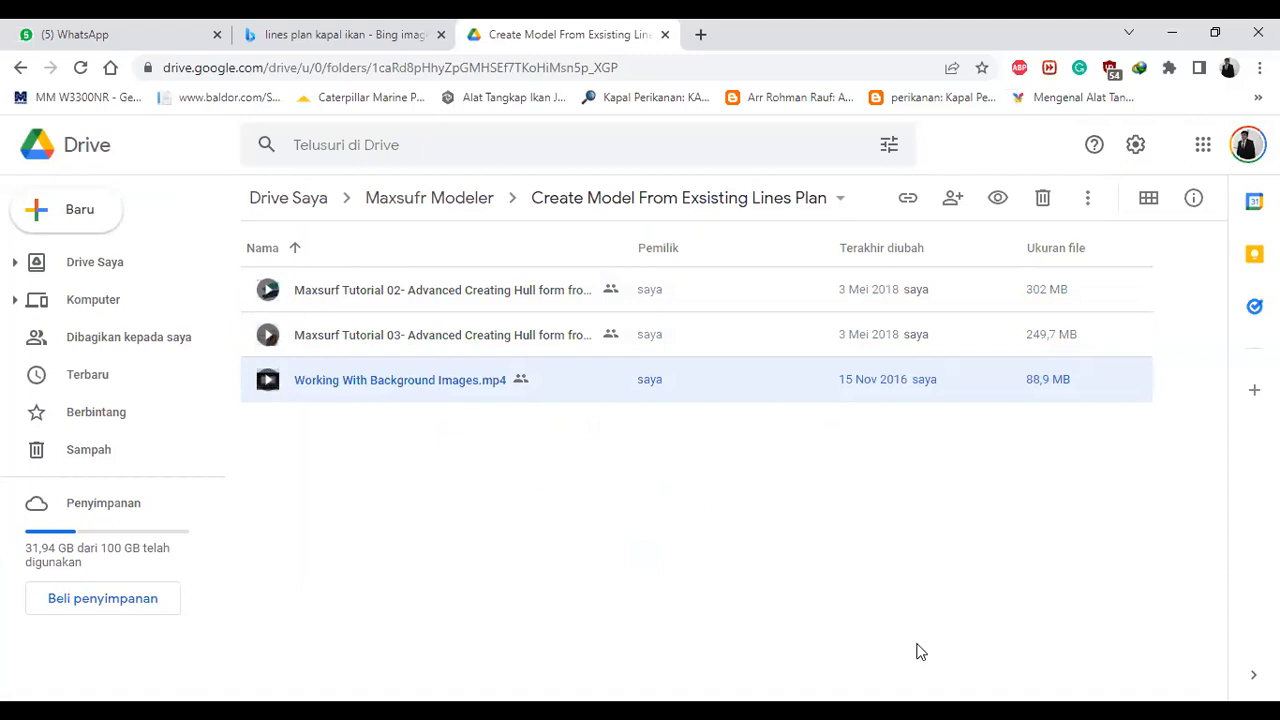